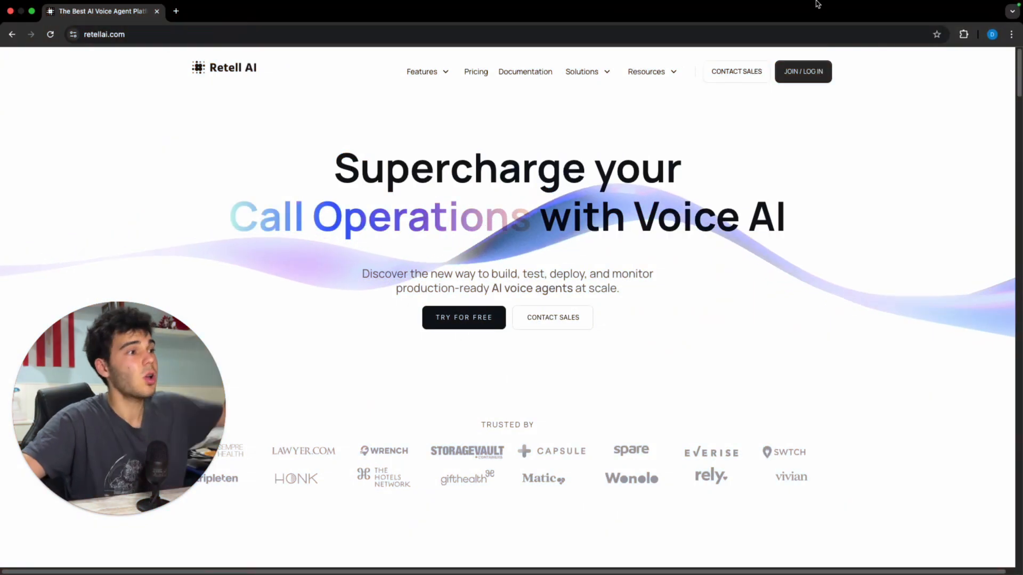
Step: Log in to Retell AI and open the Create Agent dialog from the Agents page
click(787, 73)
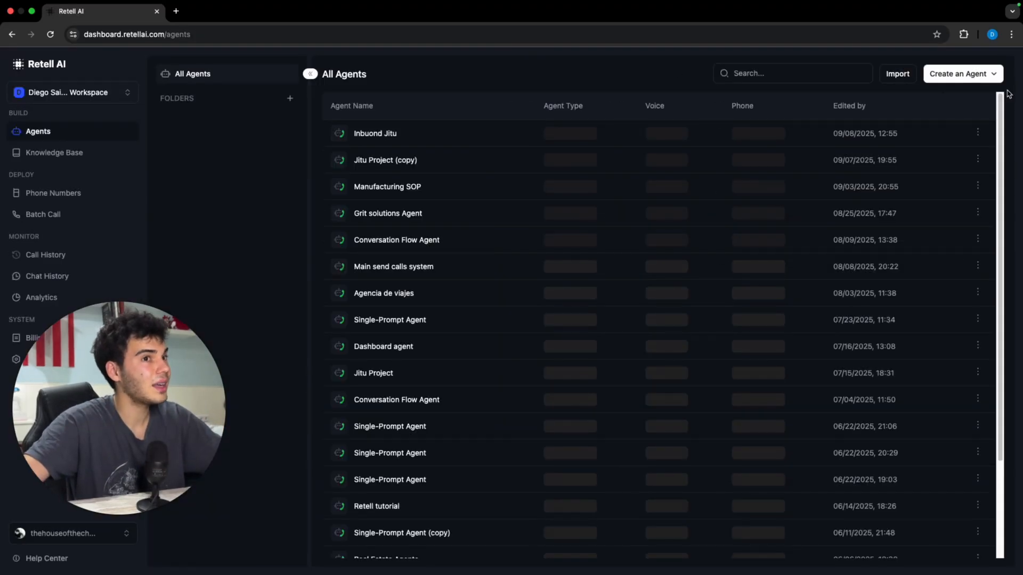
click(961, 73)
click(975, 105)
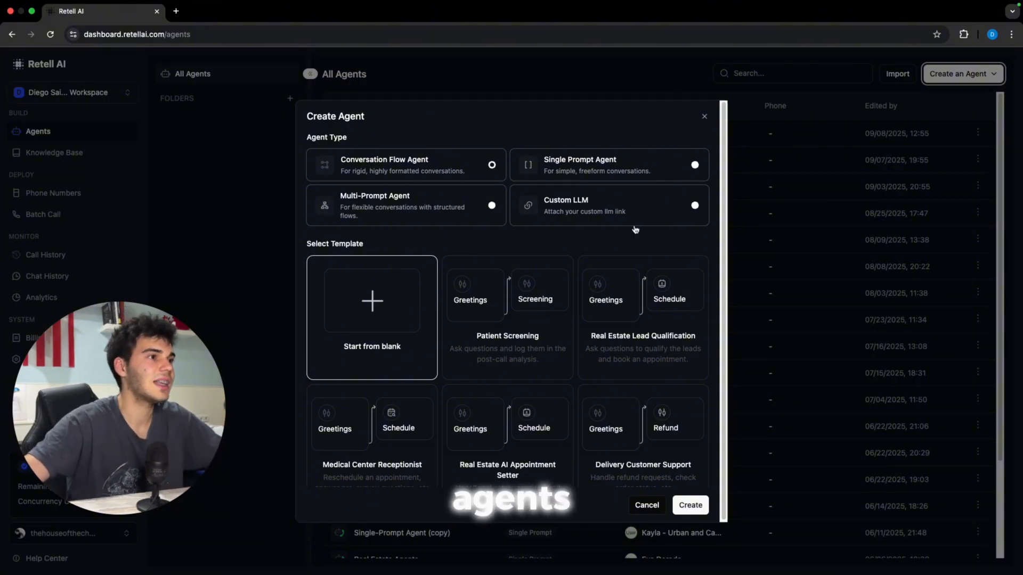
Step: Create a blank Single Prompt agent and rename it '2025 AI Cold Calling Campaigns for REal Estate Agents'
click(601, 161)
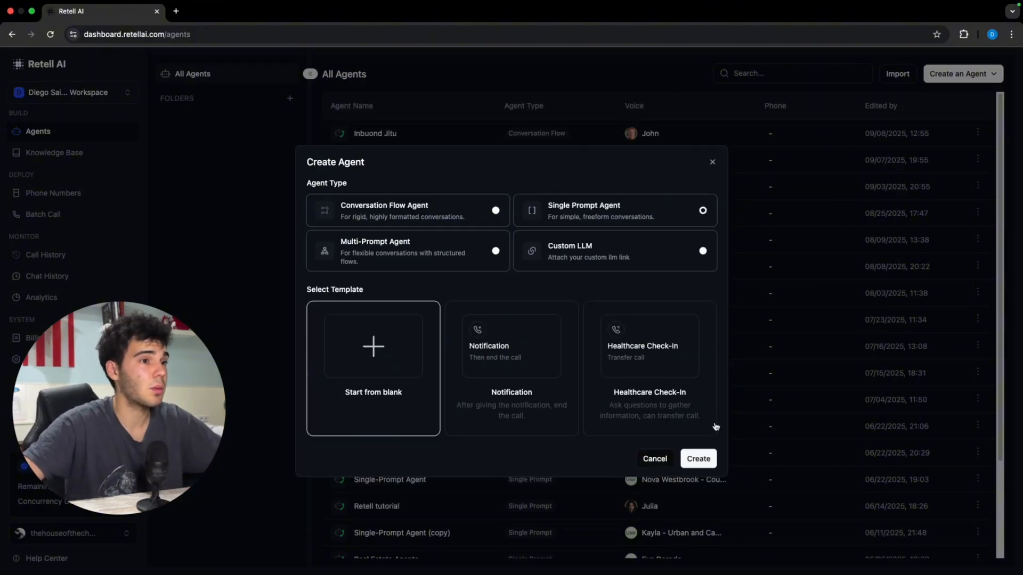
click(696, 457)
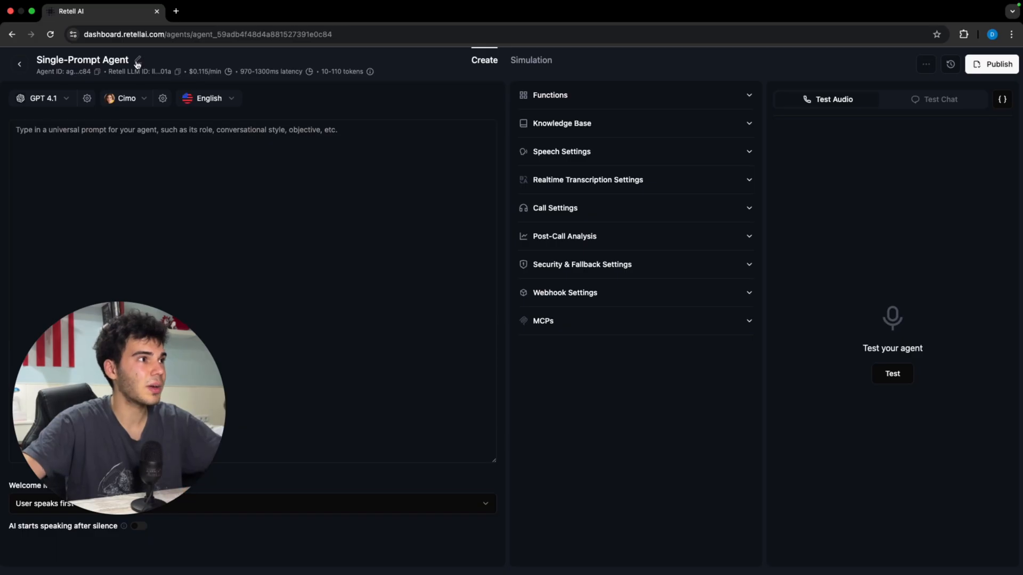
click(137, 62)
drag(133, 62, 69, 59)
key(BackSpace)
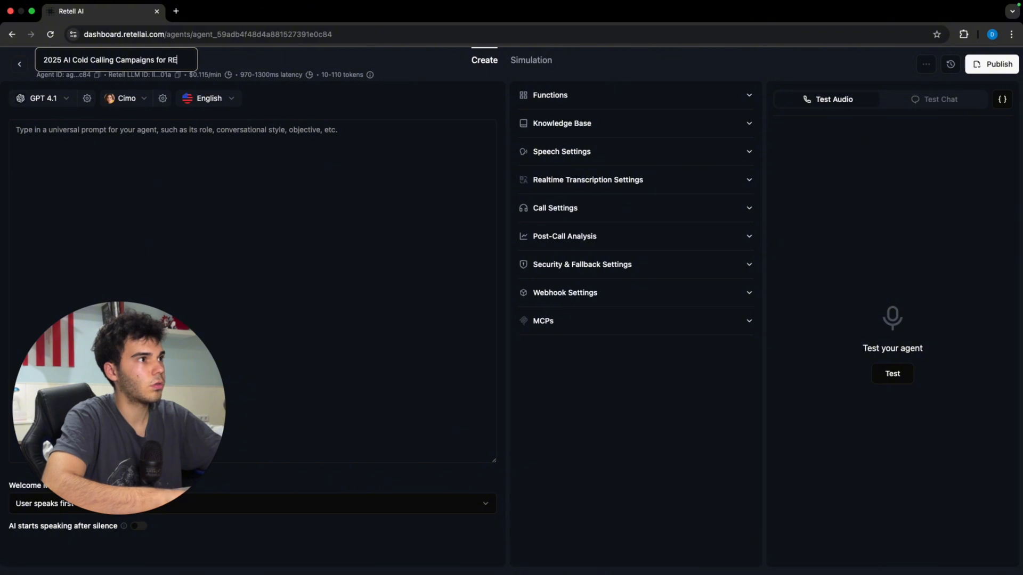
text(Estate Agents)
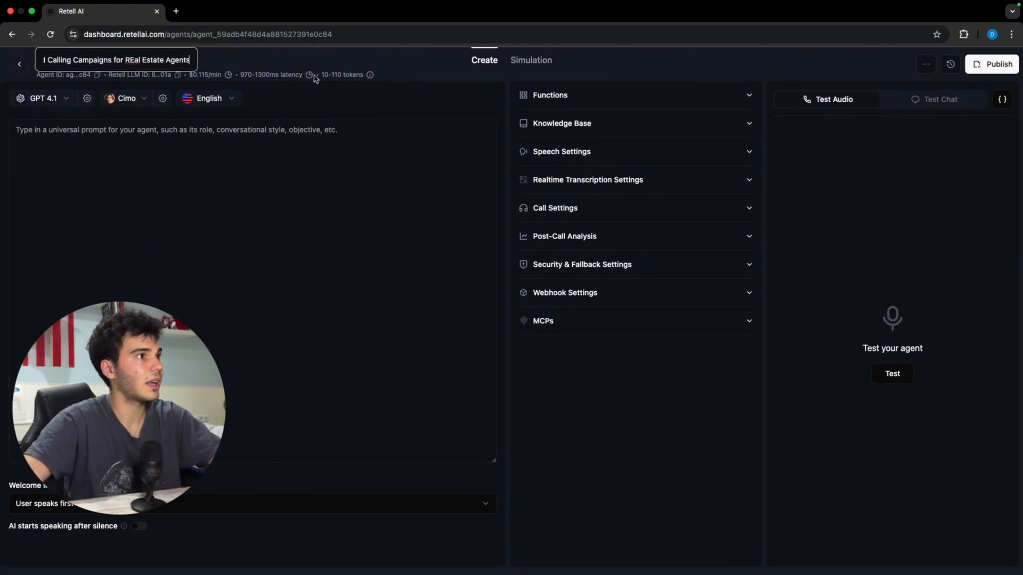
click(515, 137)
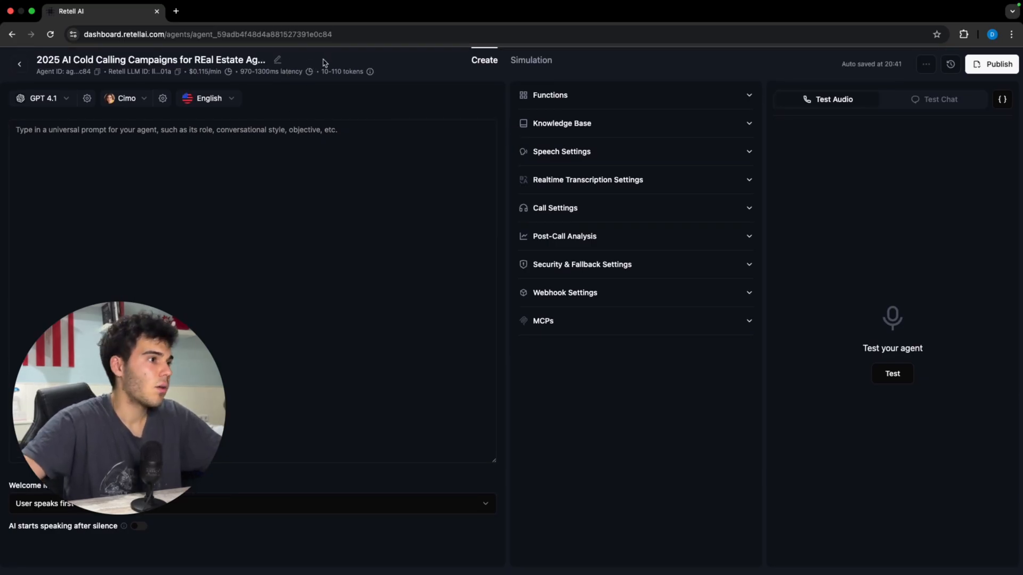
Step: Save the voice as Elevenlabs Turbo V2.5 with speed 0.96, temperature 0.70 and volume 2.00
click(250, 349)
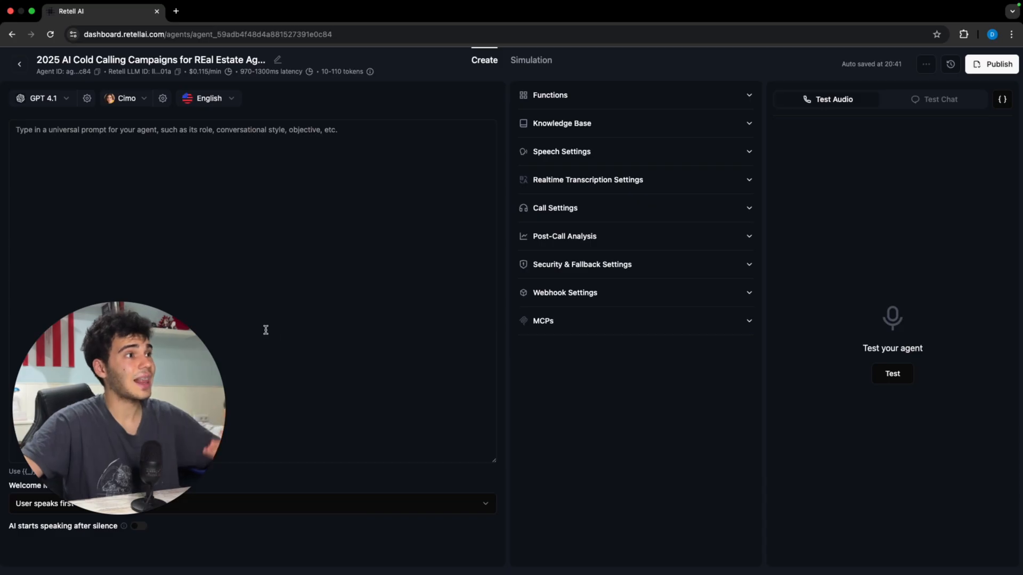
drag(178, 343, 963, 338)
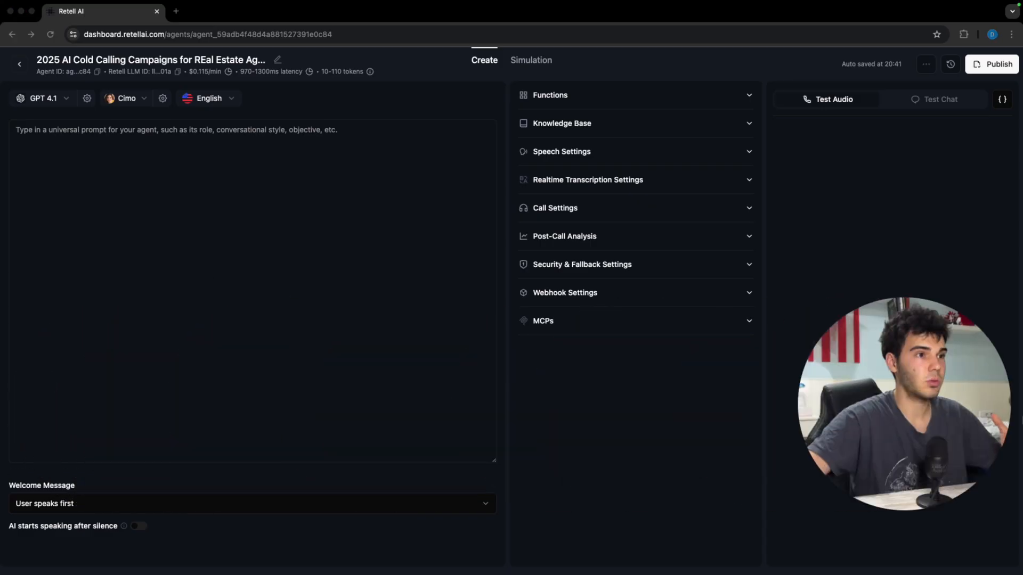
click(163, 99)
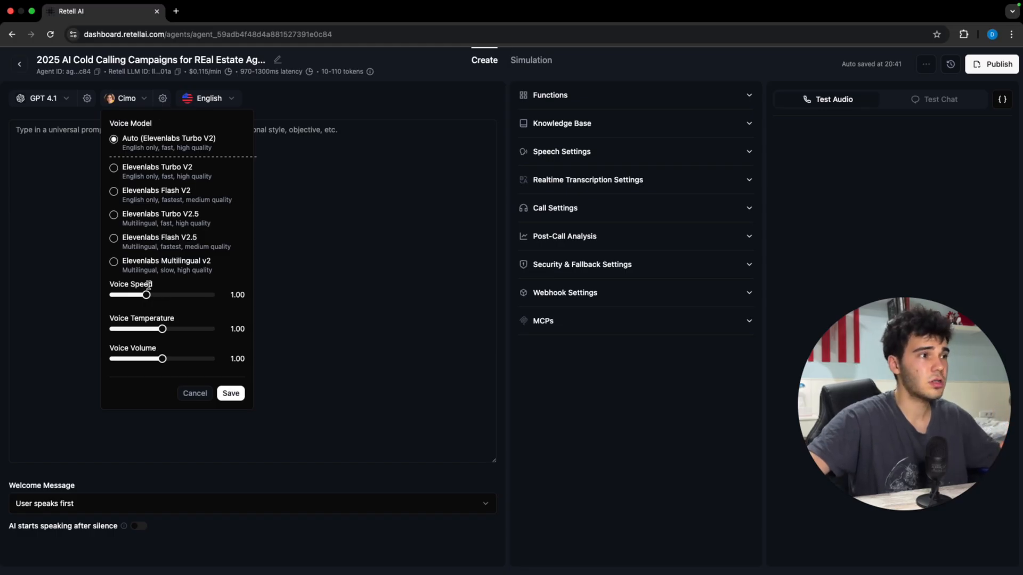
drag(149, 302, 144, 302)
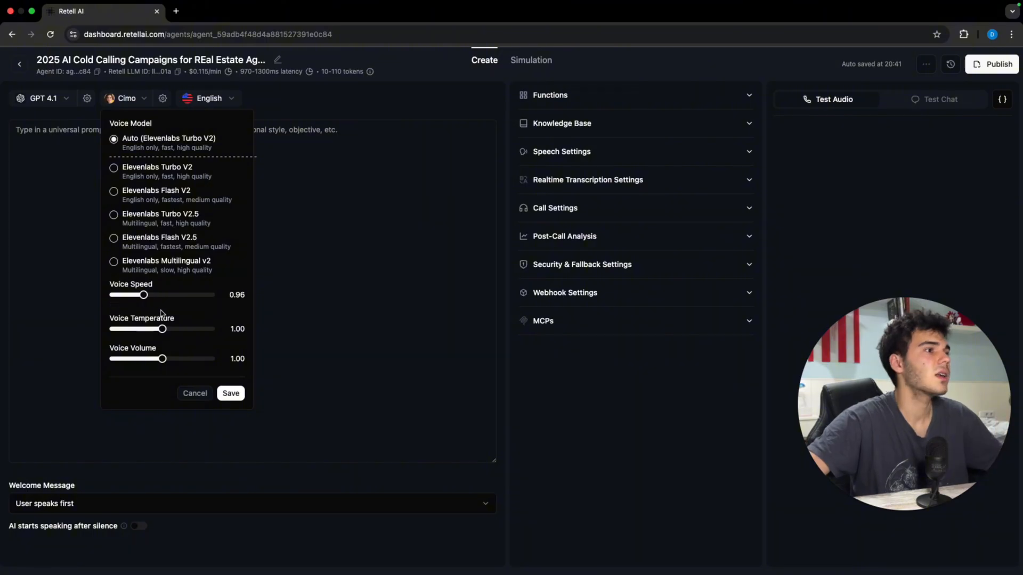
drag(163, 329, 152, 330)
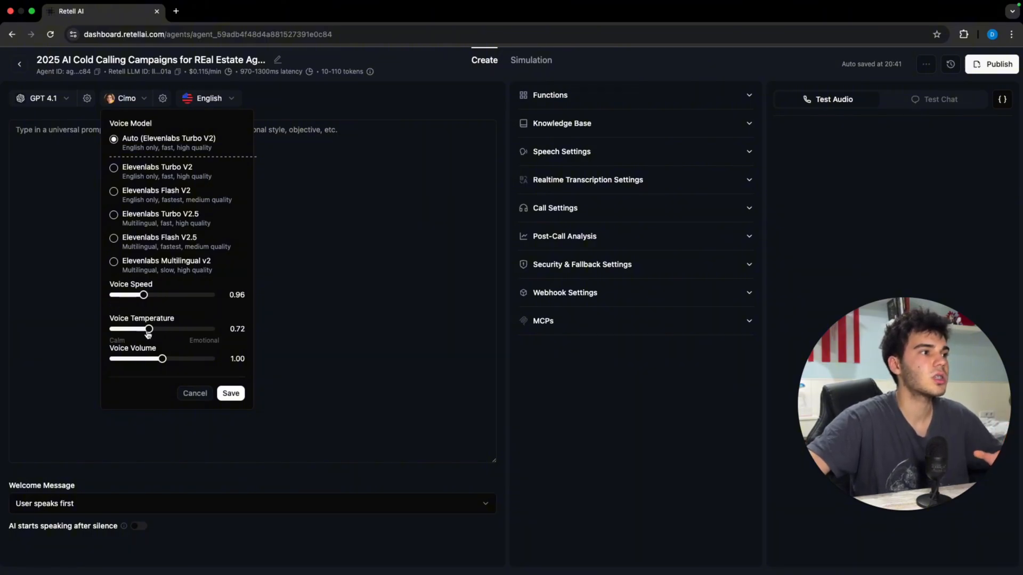
drag(162, 361, 216, 367)
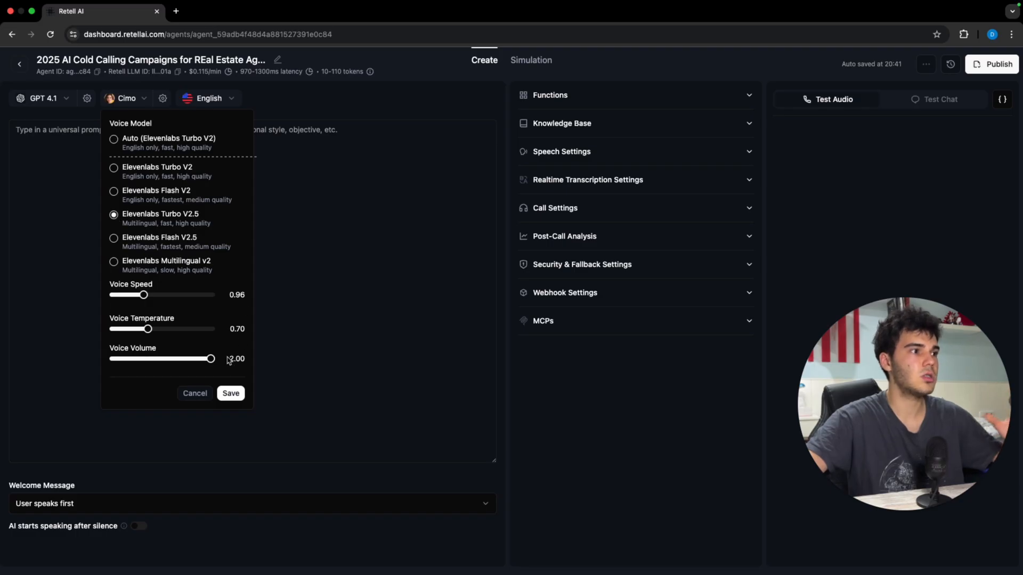
click(230, 394)
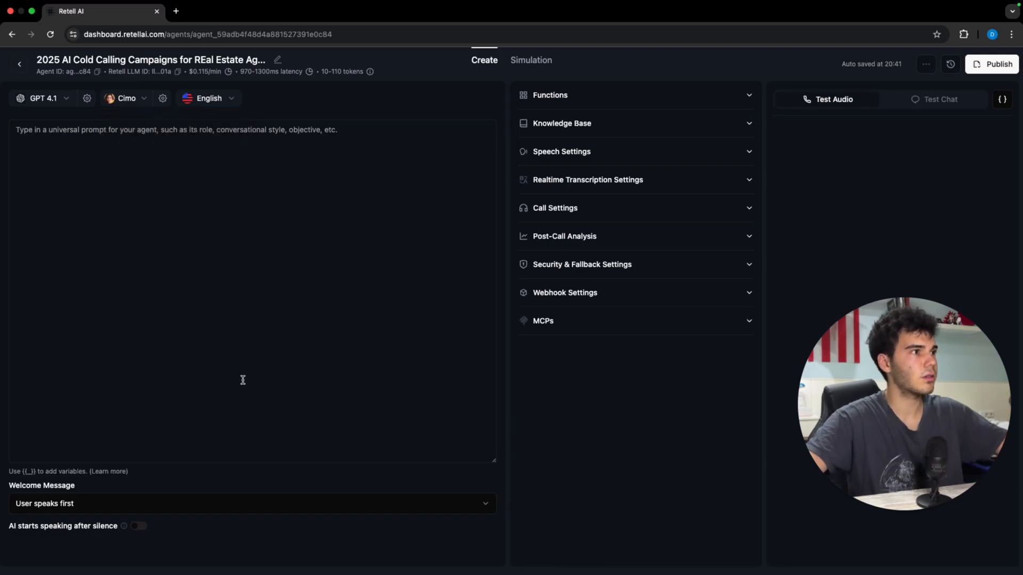
Step: Open the ElevenLabs voice library in a new browser tab
click(176, 12)
text(elevenlabs.io/app/voice-library)
key(Return)
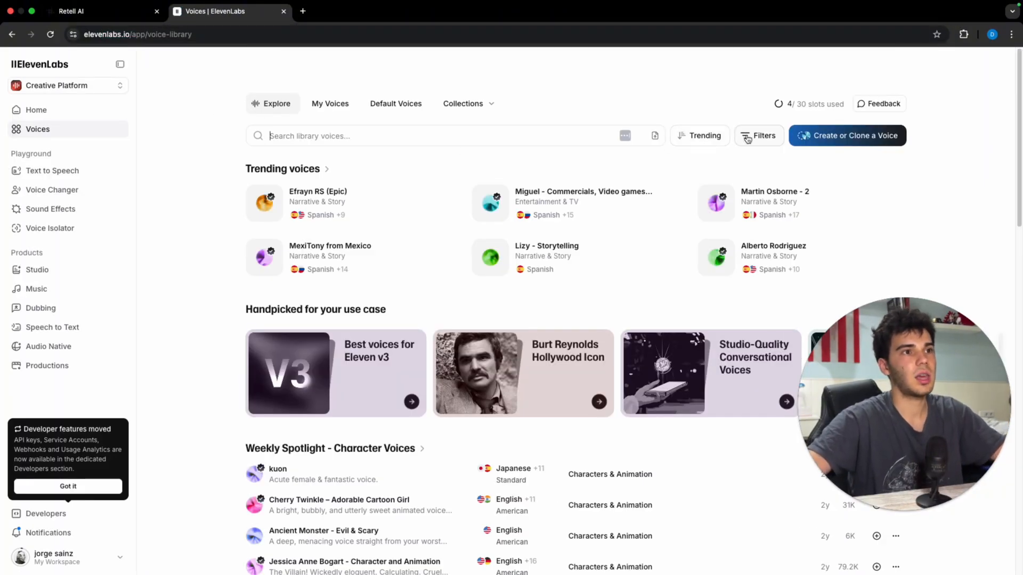
Step: Filter the voice library to the Conversational category and English language
click(747, 138)
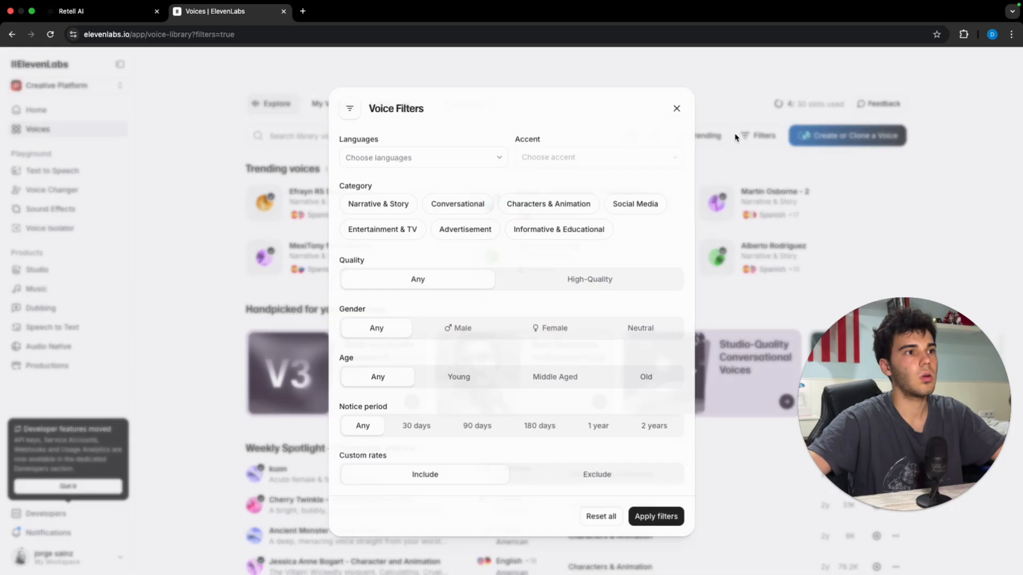
click(459, 210)
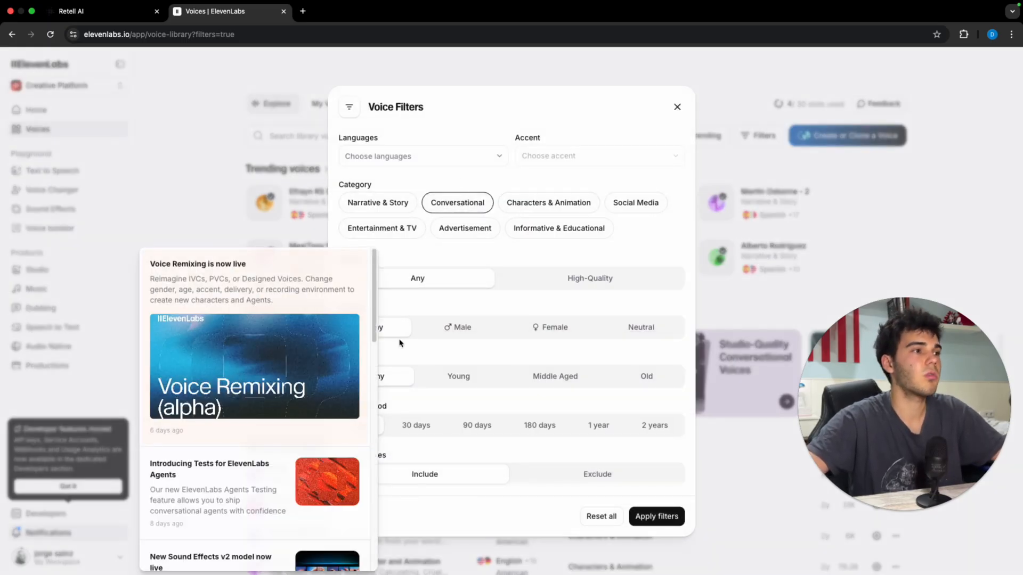
click(475, 161)
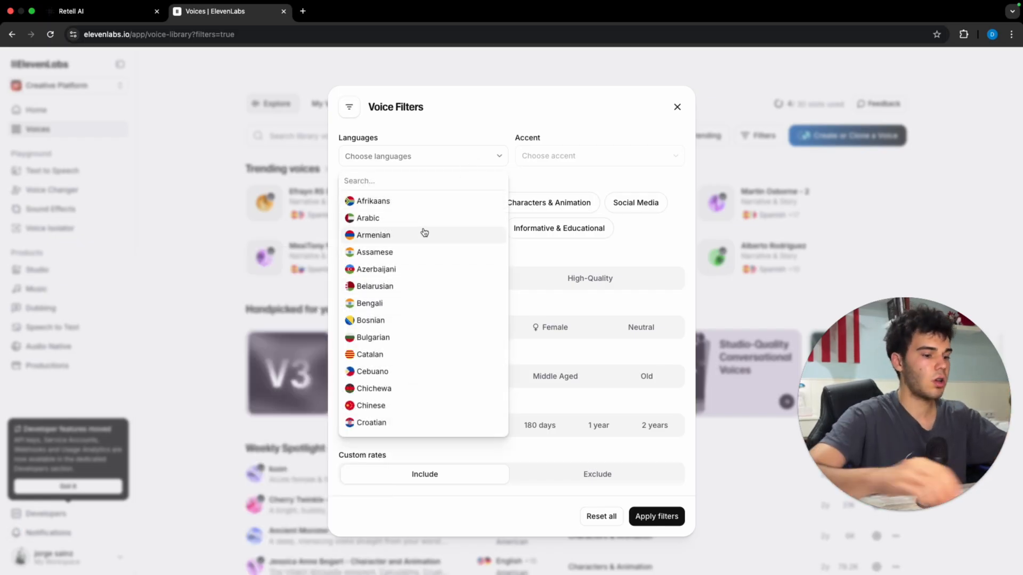
text(englis)
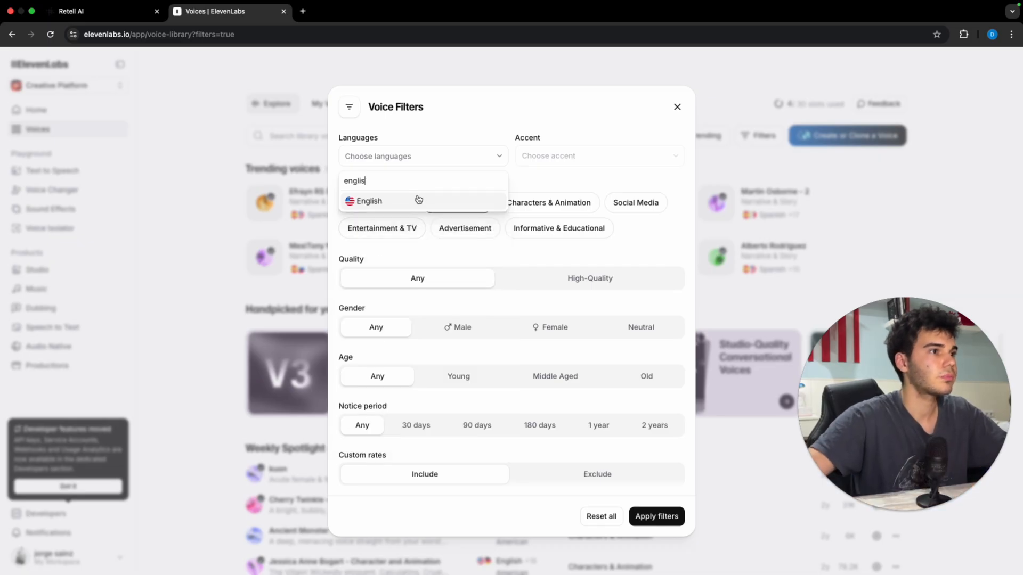
click(418, 199)
click(545, 175)
Step: Leave the accent unset, limit voices to Male, and apply the filters
click(569, 154)
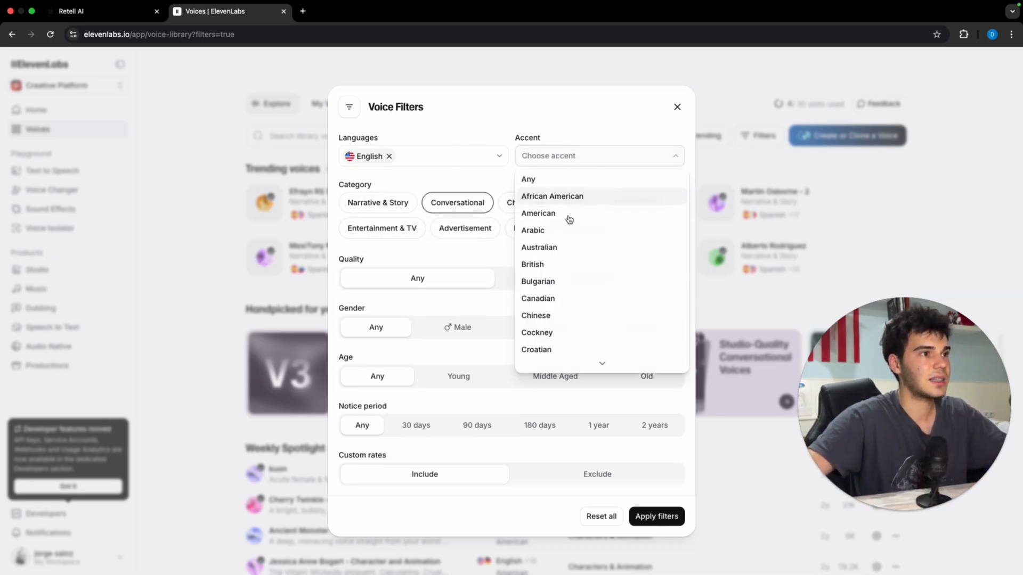
scroll(567, 230, down, 5)
scroll(565, 230, up, 5)
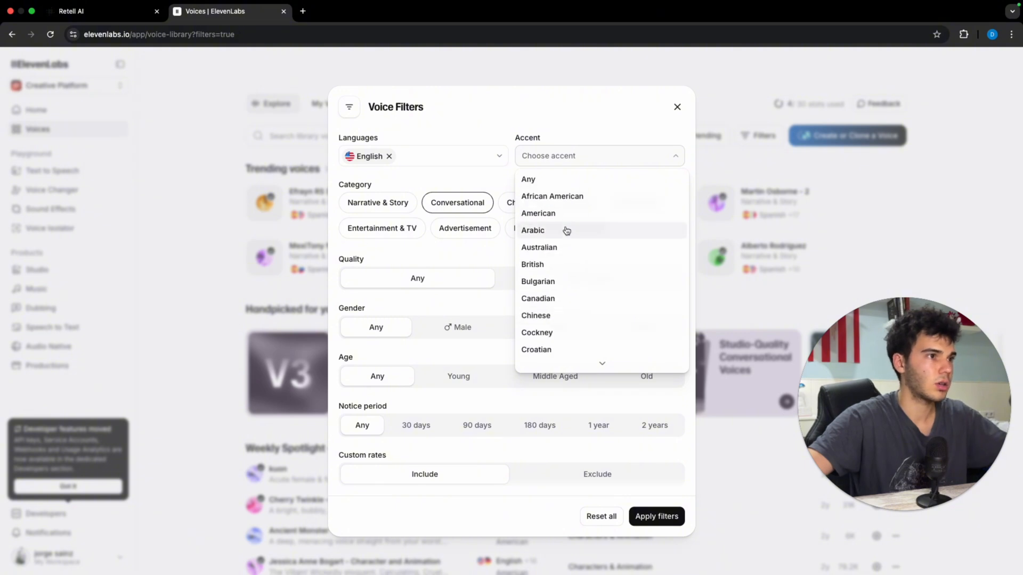
scroll(556, 229, down, 3)
scroll(558, 233, down, 10)
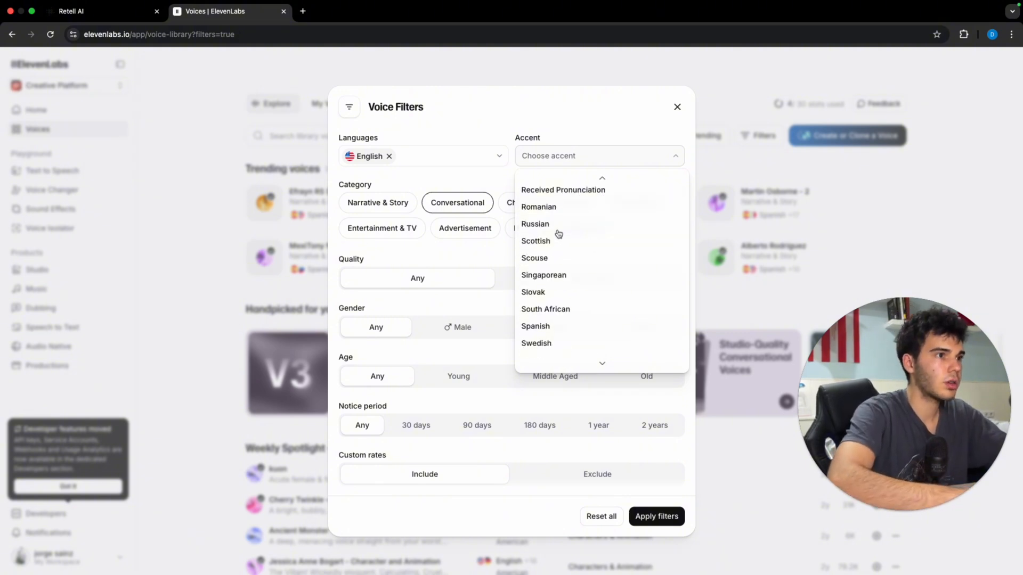
click(449, 254)
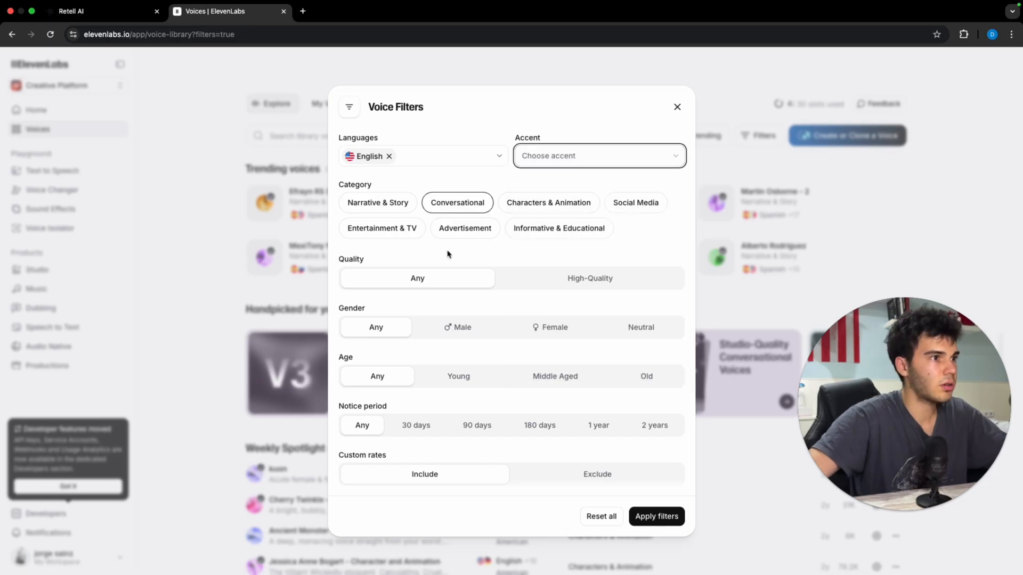
click(482, 328)
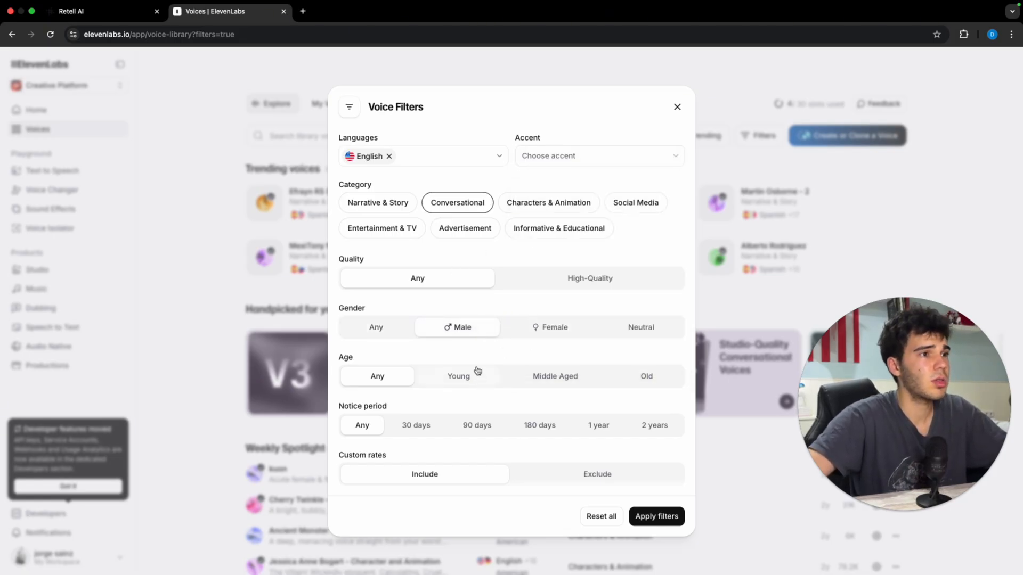
click(651, 517)
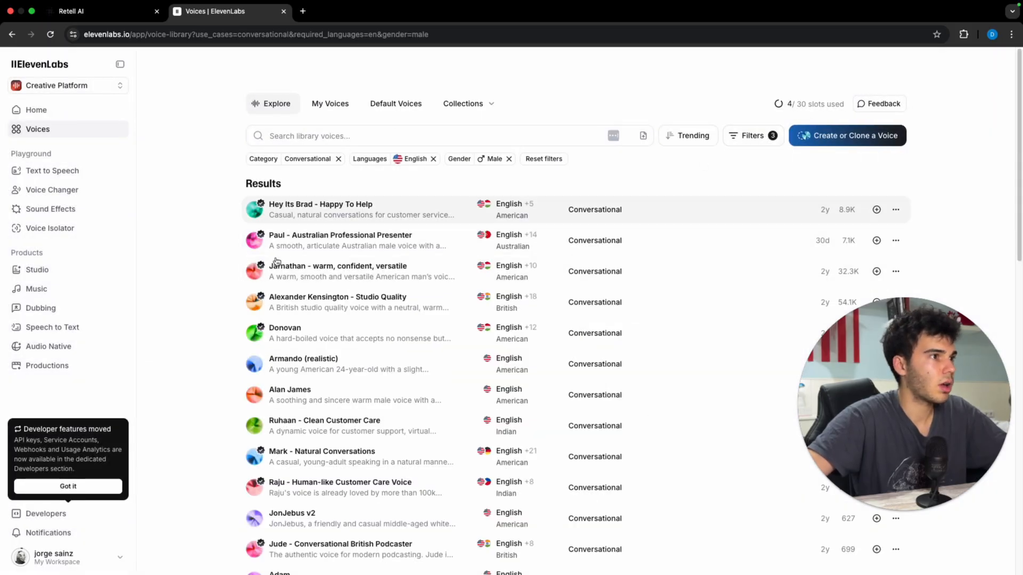
Step: Filter to US - Southern accent voices and preview the Eric B voice
click(748, 135)
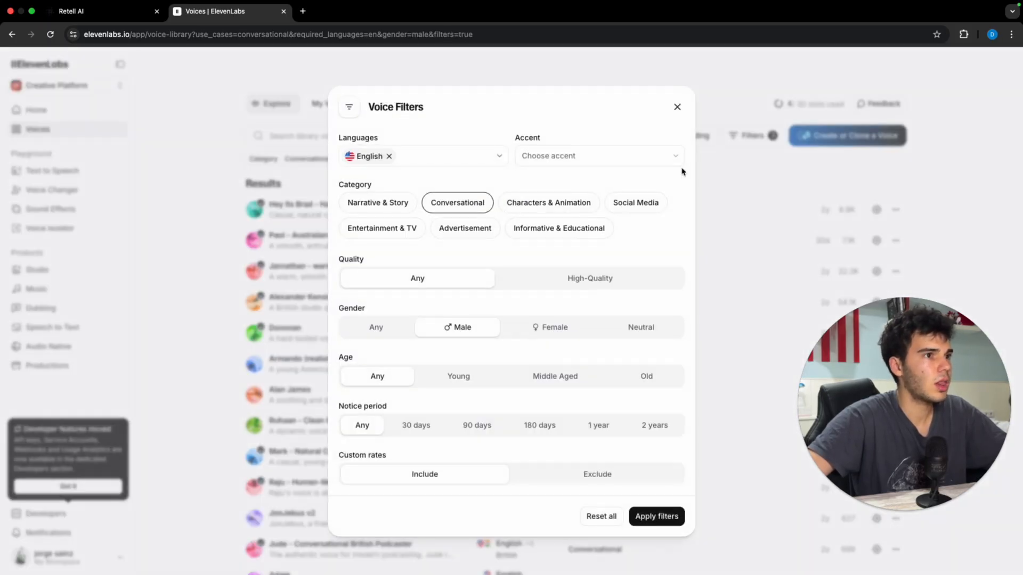
click(651, 155)
scroll(604, 255, down, 10)
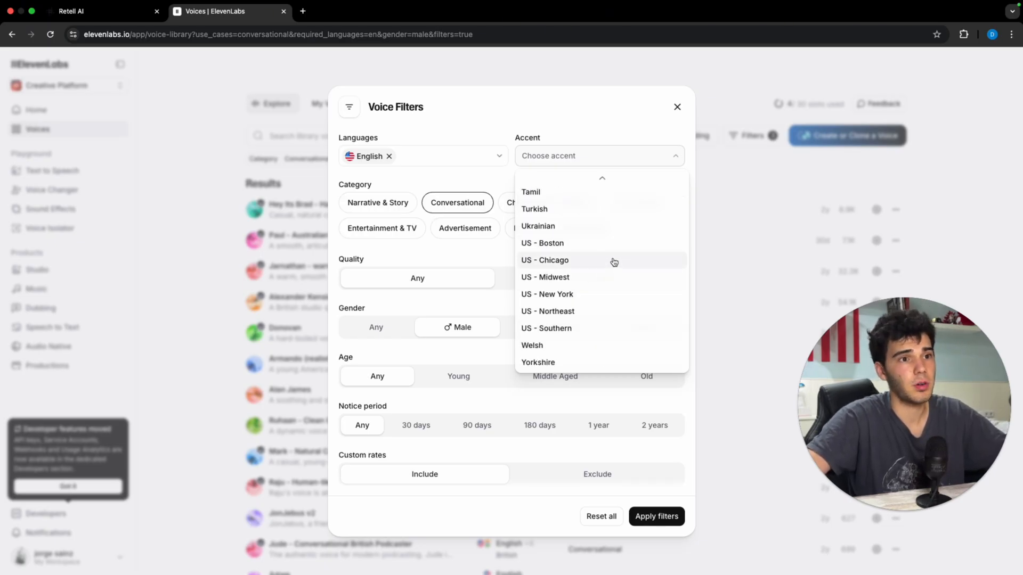
click(592, 328)
click(651, 515)
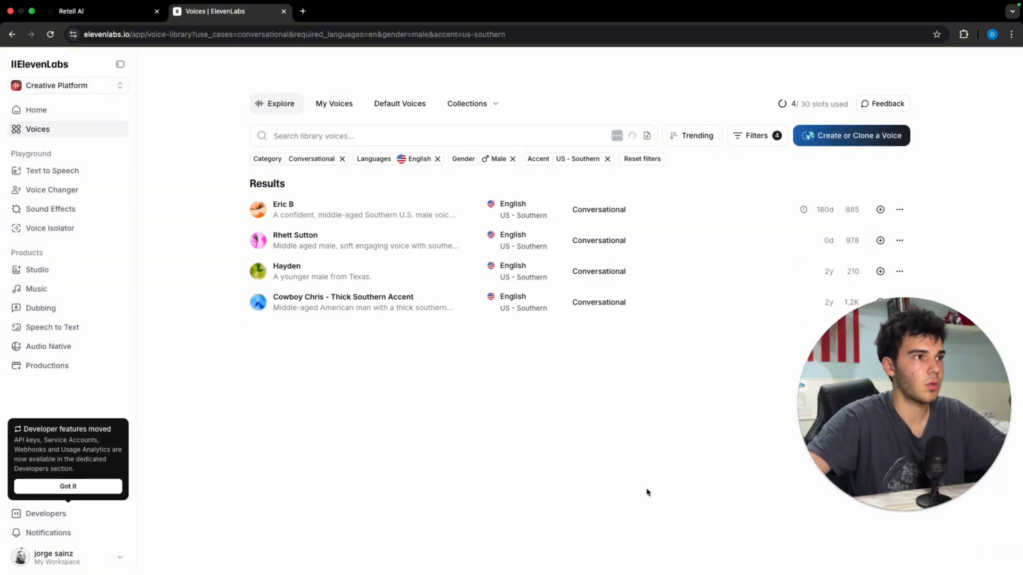
click(341, 214)
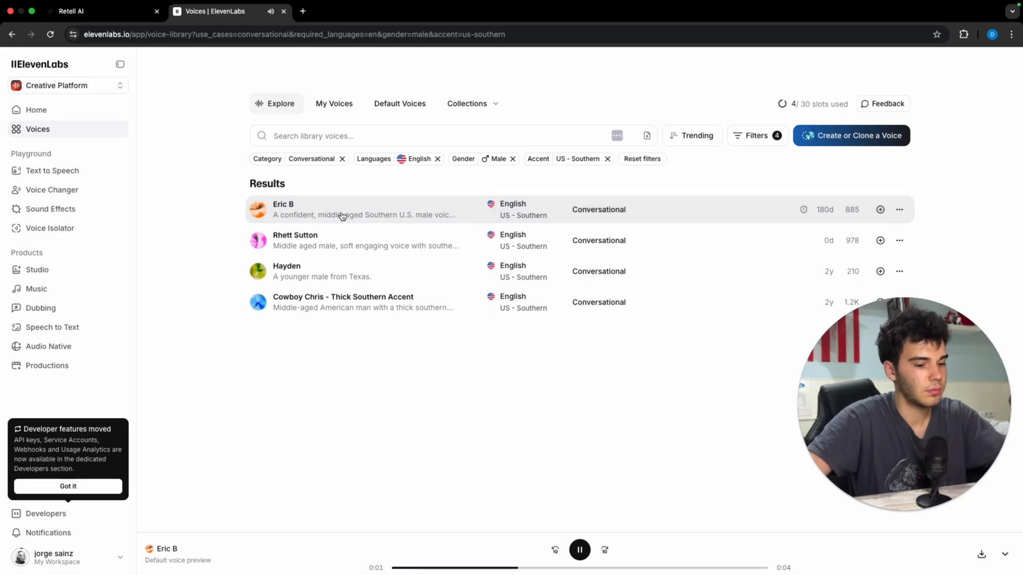
key(XF86AudioRaiseVolume)
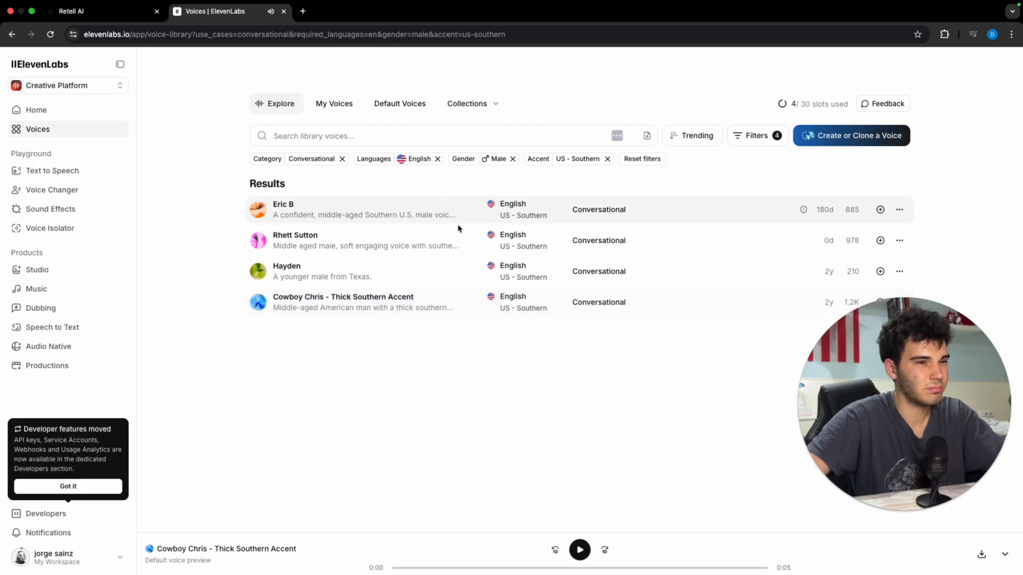
mouse_move(453, 311)
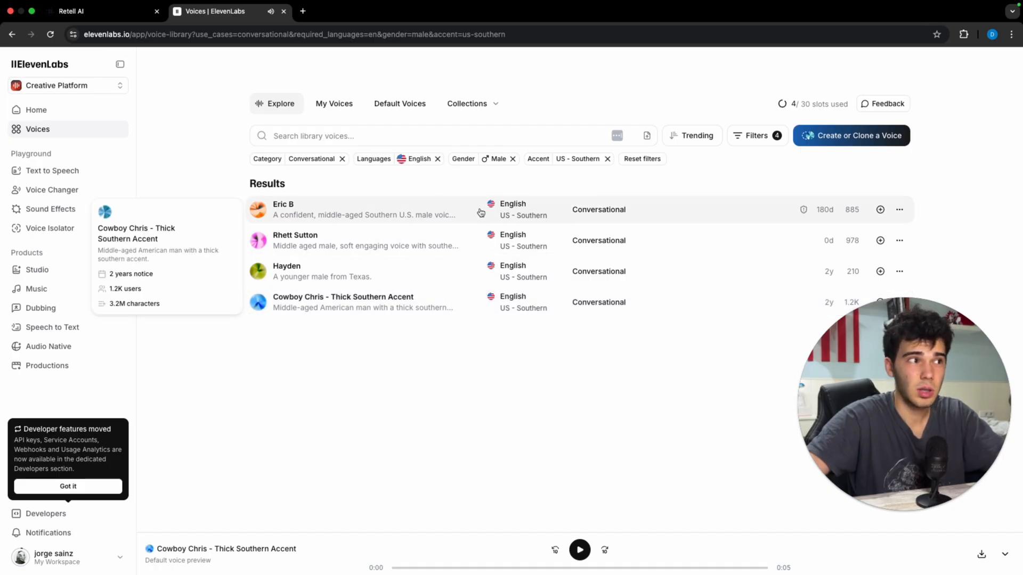
Step: Switch to US - New York accent and preview Mike Rashid and Brooklyn After Dark
click(756, 136)
click(648, 158)
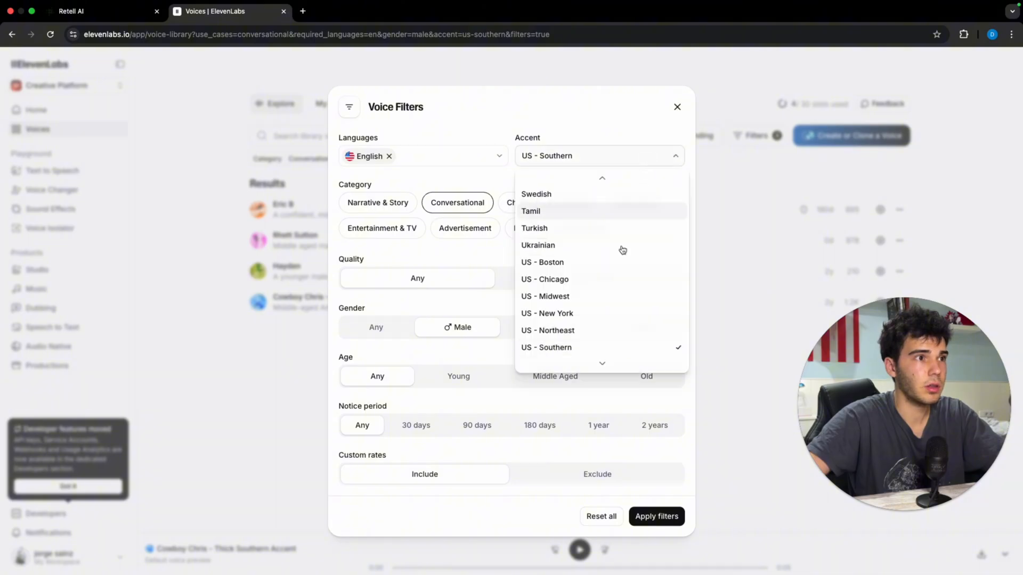
click(586, 314)
click(672, 512)
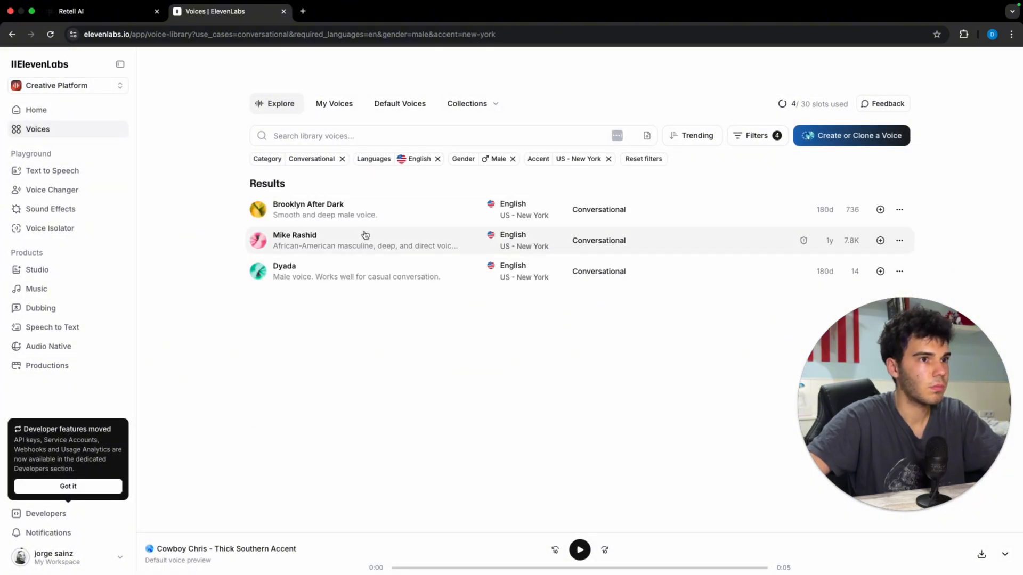
click(367, 239)
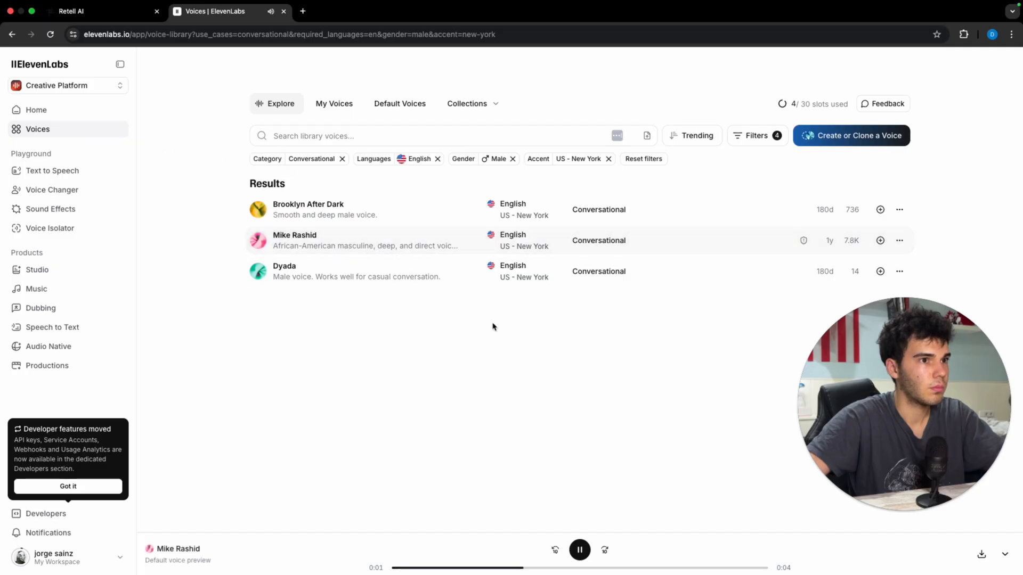
mouse_move(803, 241)
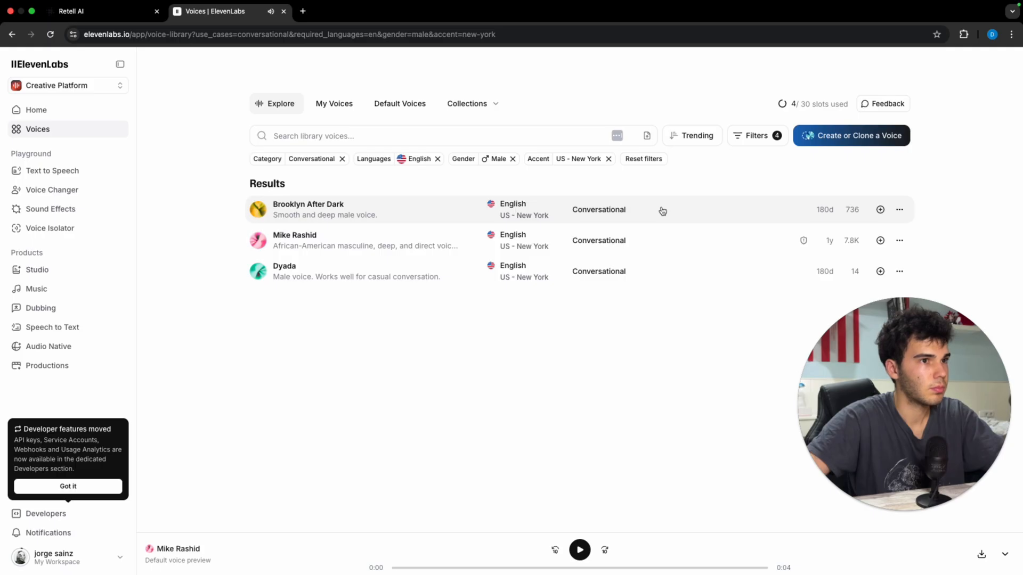
click(331, 207)
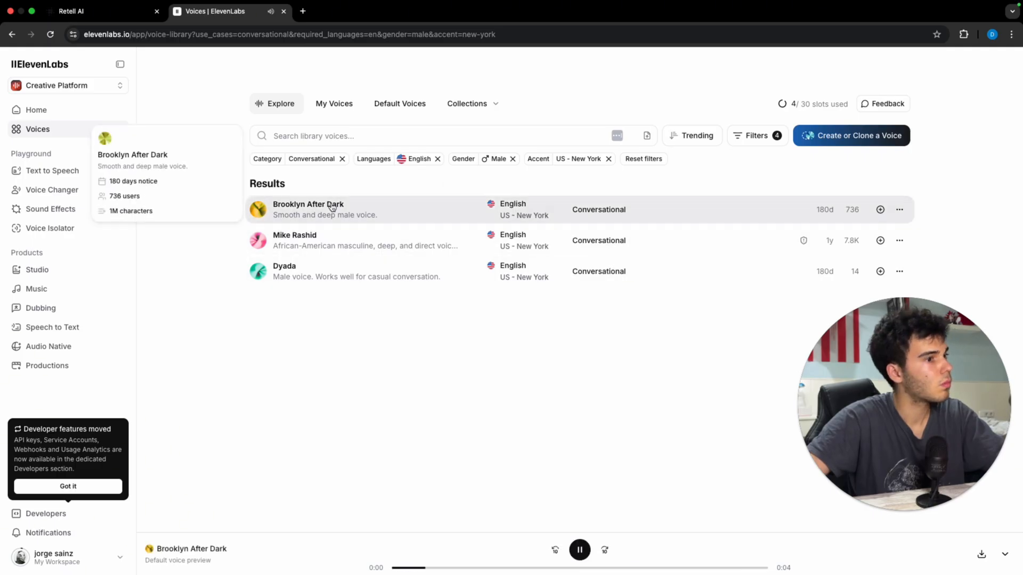
Step: Return to the US - Southern filter and copy Eric B's voice ID
click(759, 137)
click(575, 158)
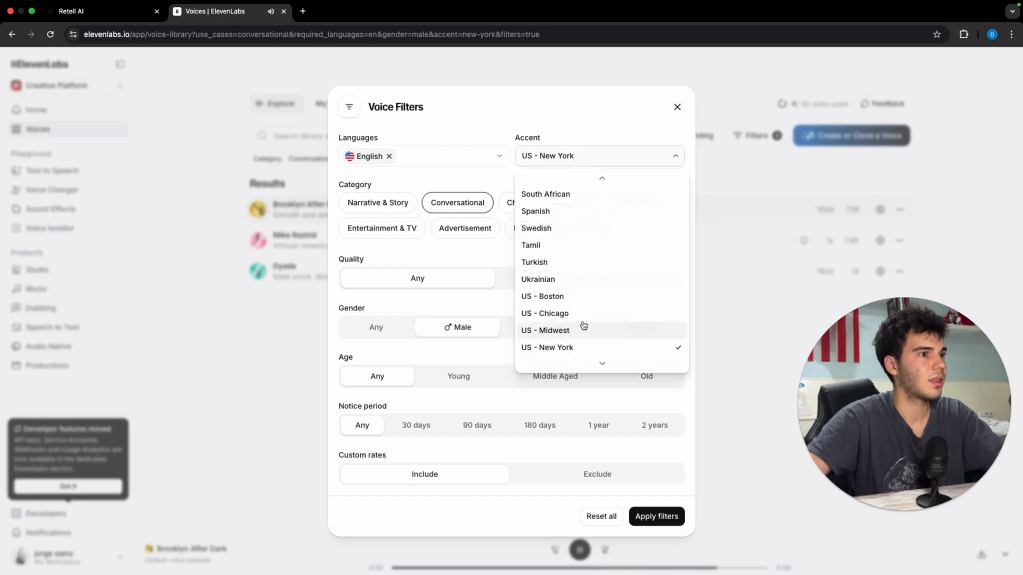
scroll(585, 323, down, 1)
scroll(585, 323, down, 1)
click(600, 349)
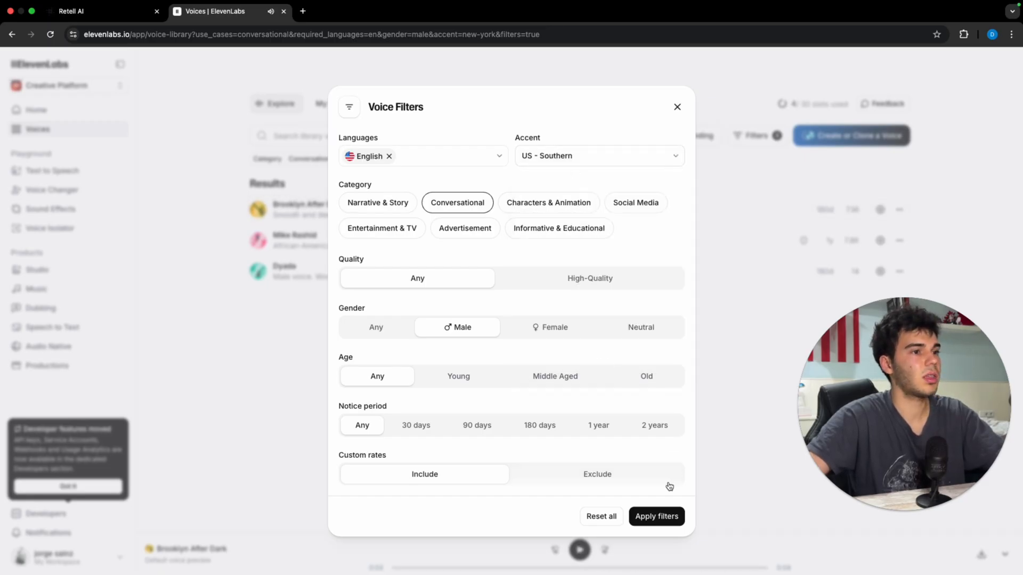
click(667, 515)
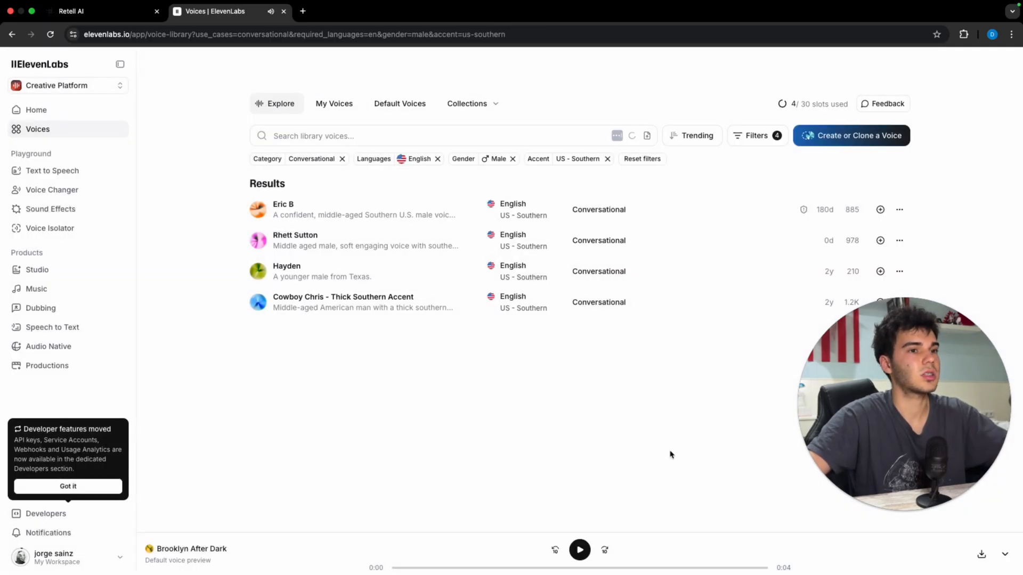
click(900, 210)
click(861, 248)
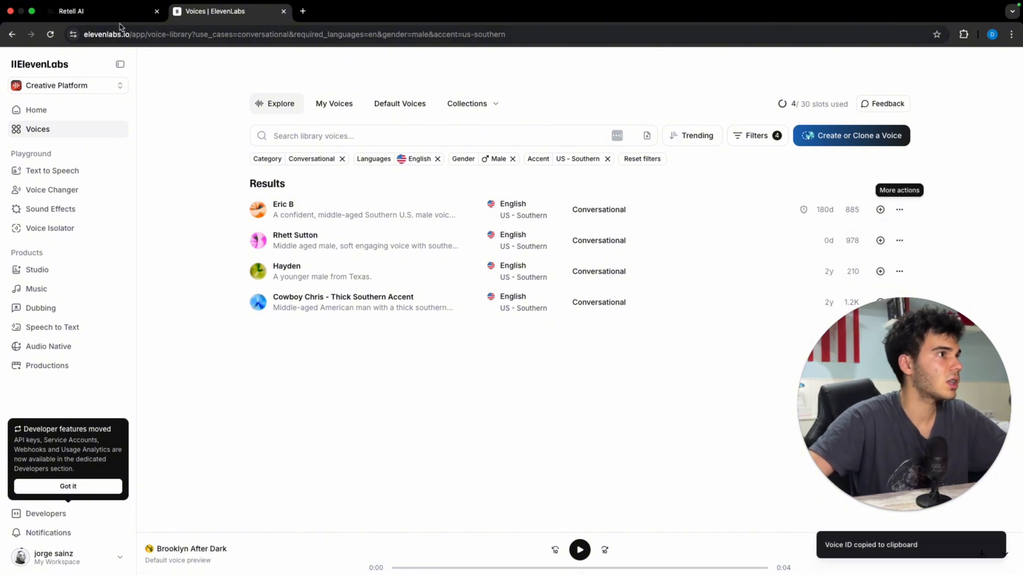
click(104, 16)
Step: Paste Eric B's voice ID under Community Voices and save it as the custom voice
click(140, 101)
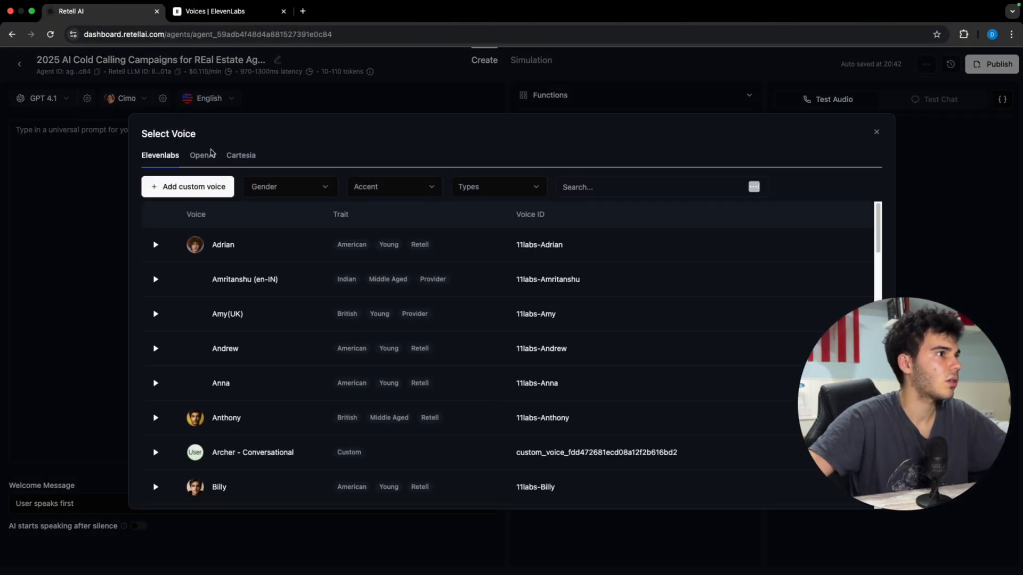
click(597, 185)
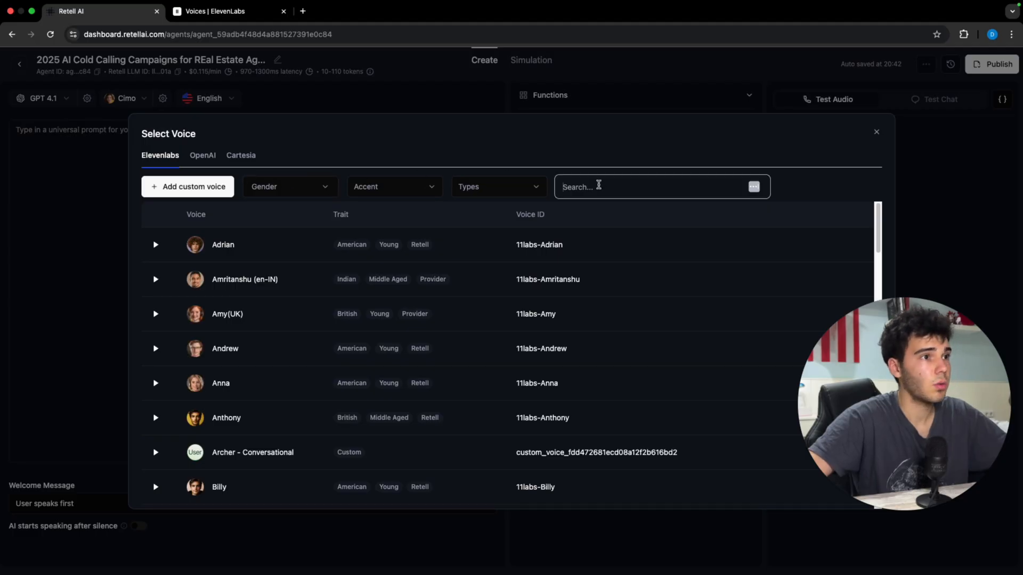
key(super+v)
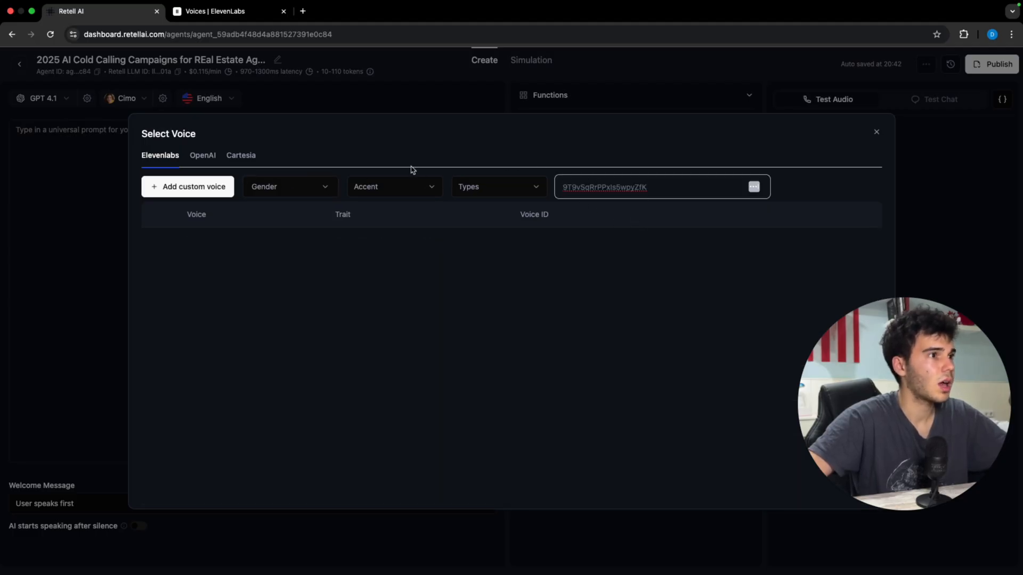
click(230, 186)
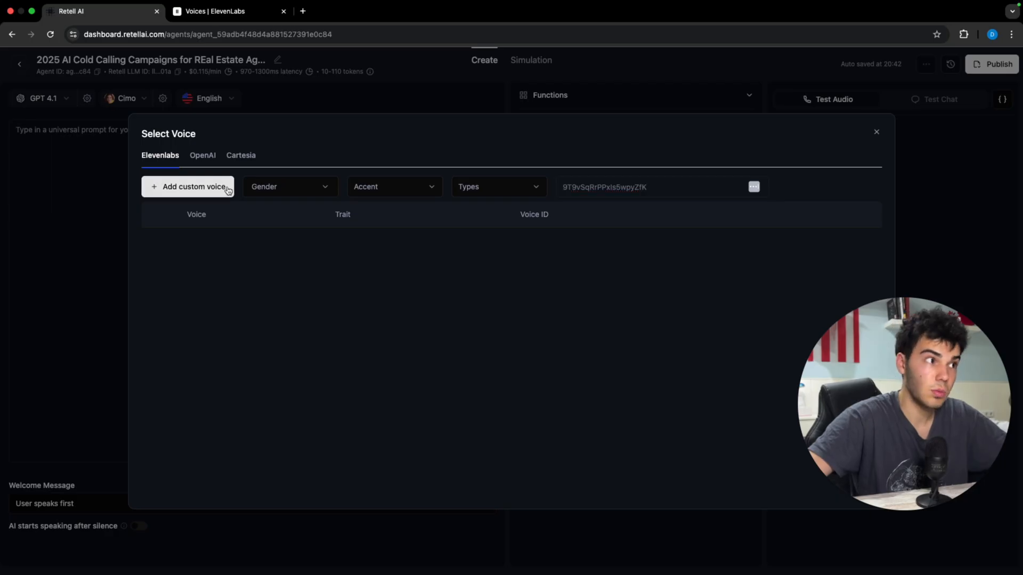
click(347, 334)
key(super+v)
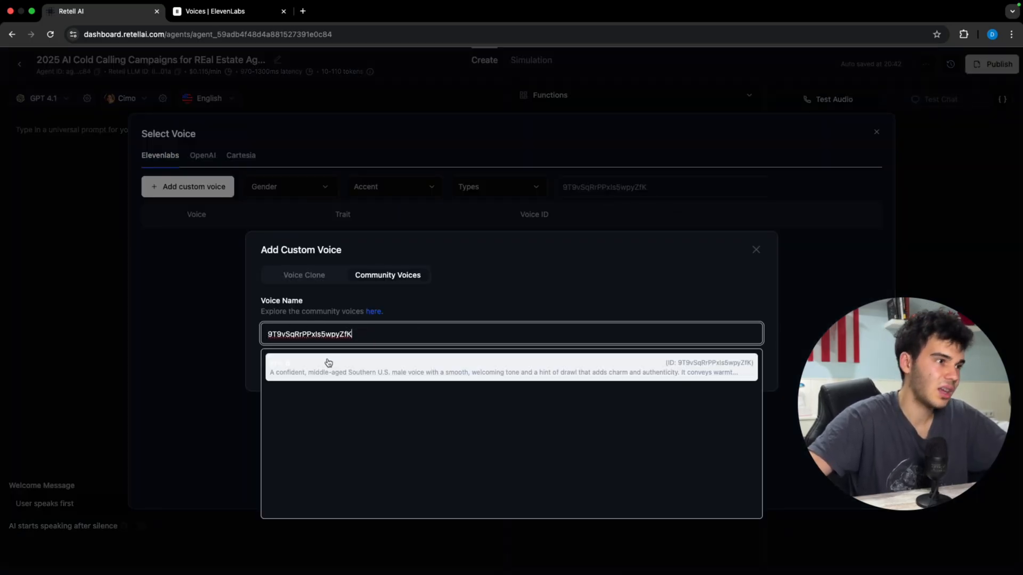
click(326, 364)
click(744, 369)
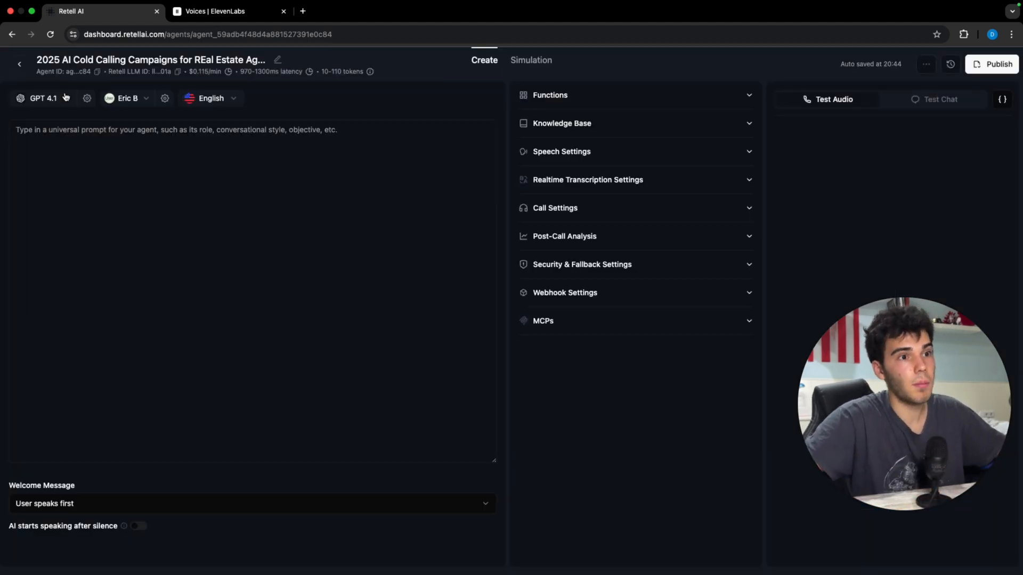
Step: Switch the agent's language model to GPT 4.1 mini Fast Tier
click(66, 97)
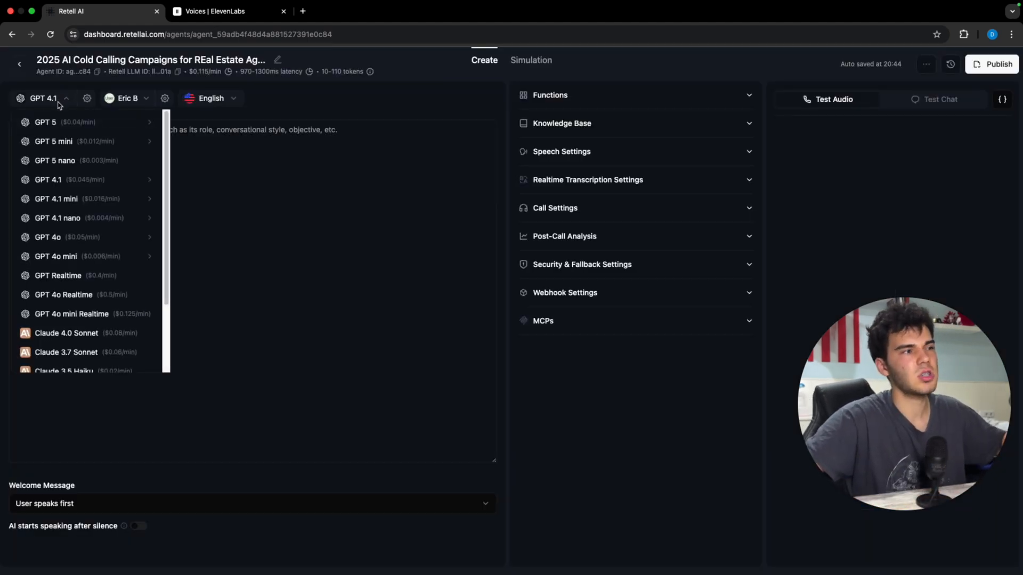
mouse_move(105, 200)
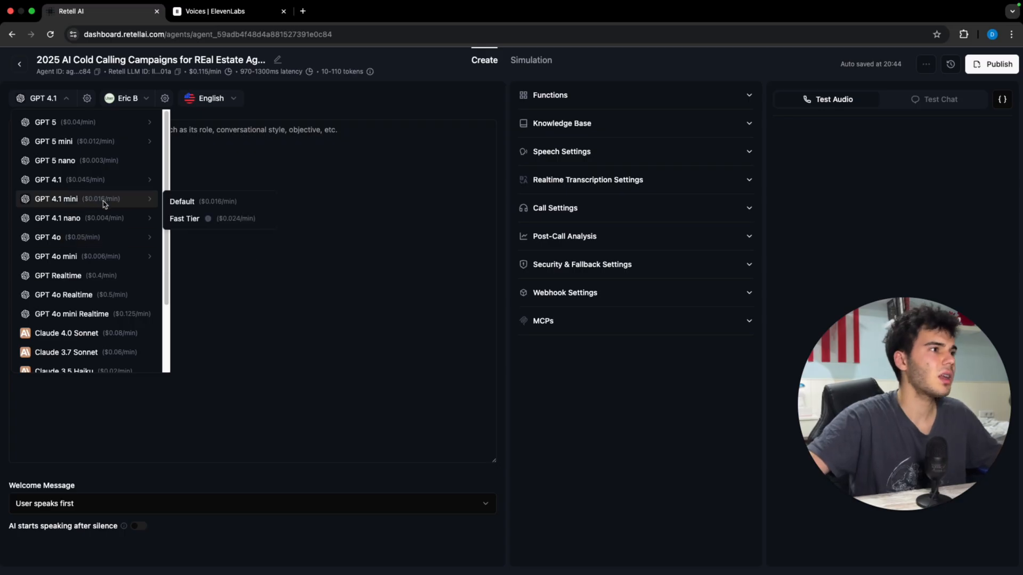
click(221, 223)
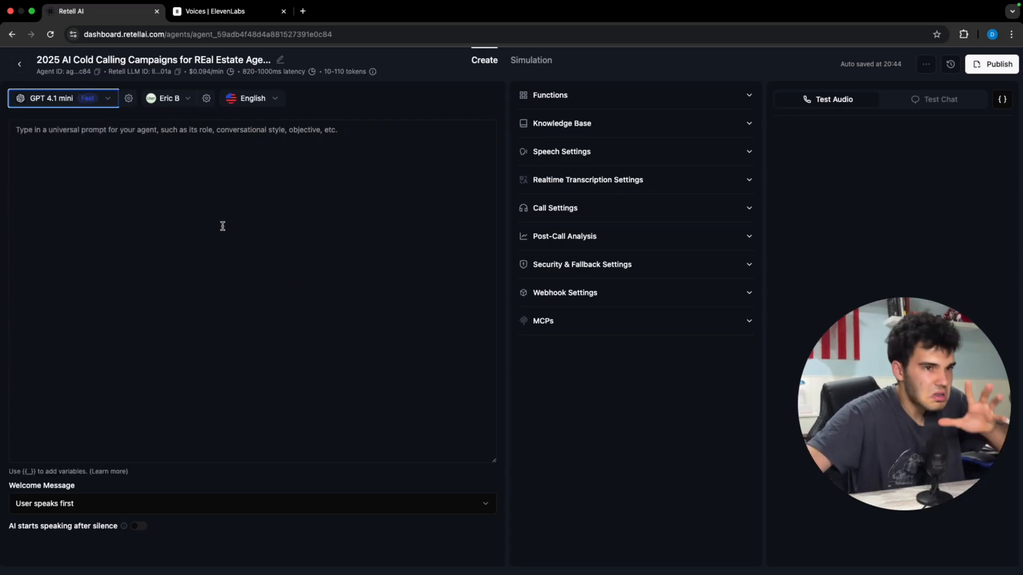
click(107, 99)
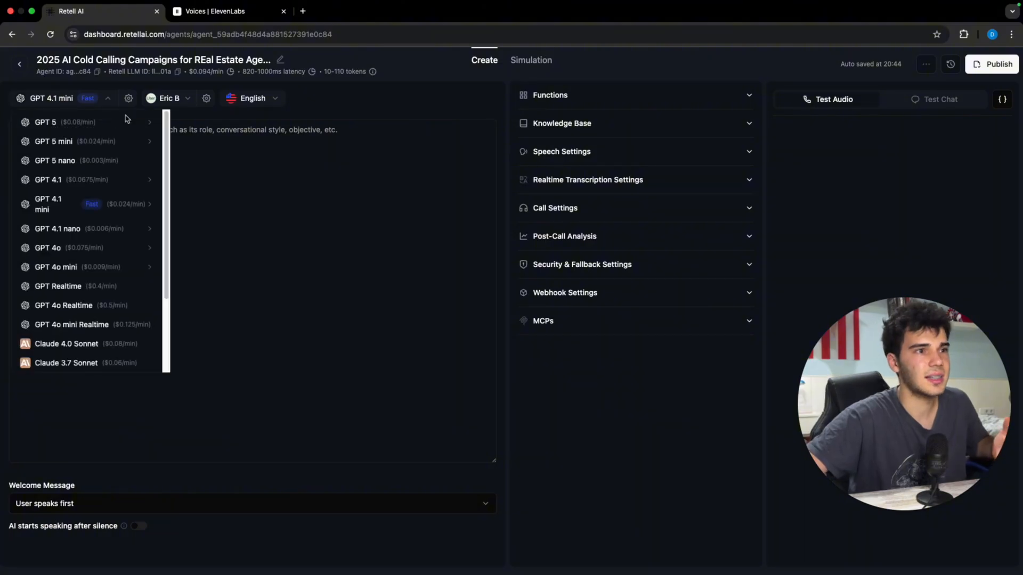
mouse_move(89, 176)
mouse_move(113, 144)
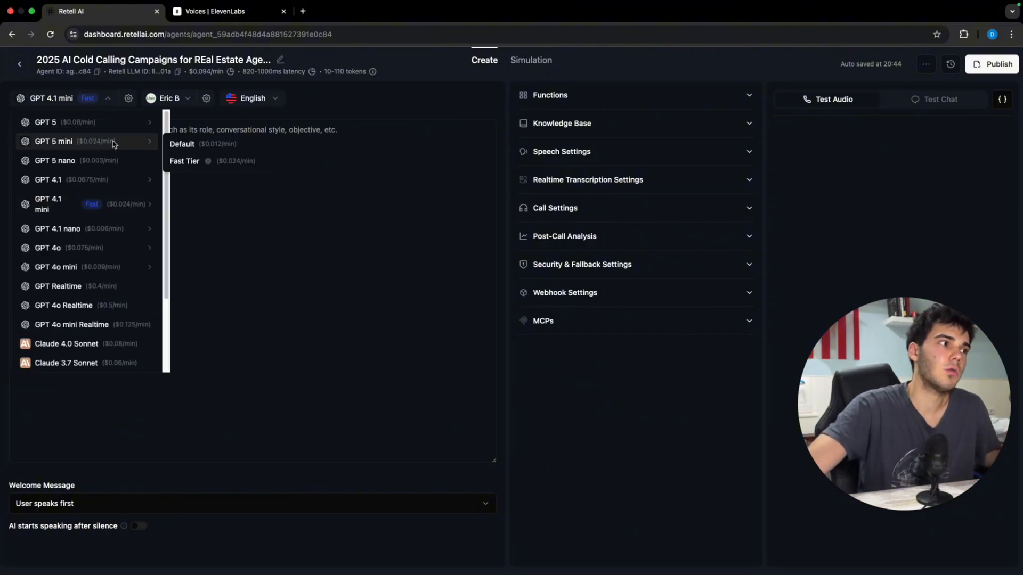
mouse_move(106, 315)
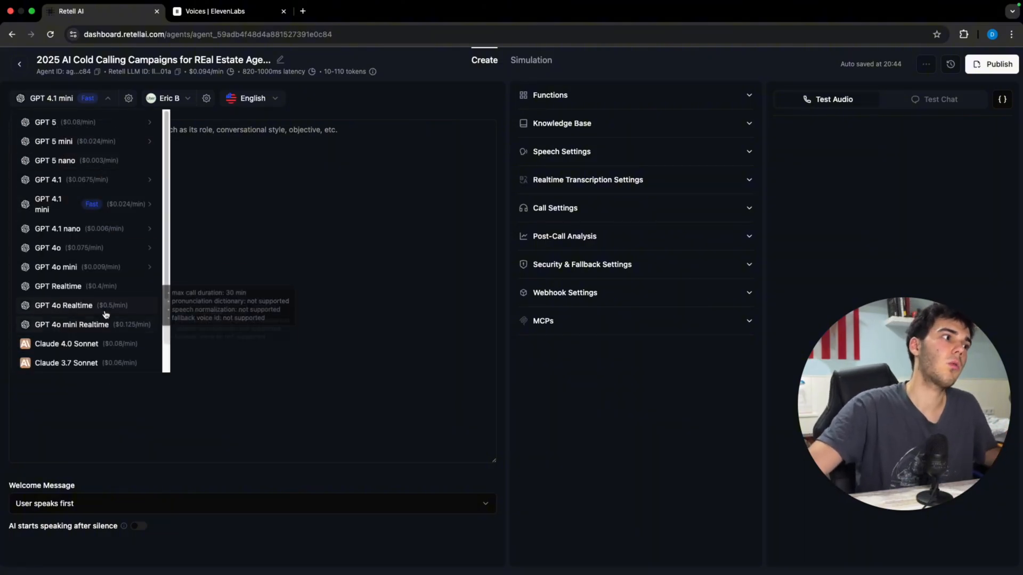
mouse_move(110, 262)
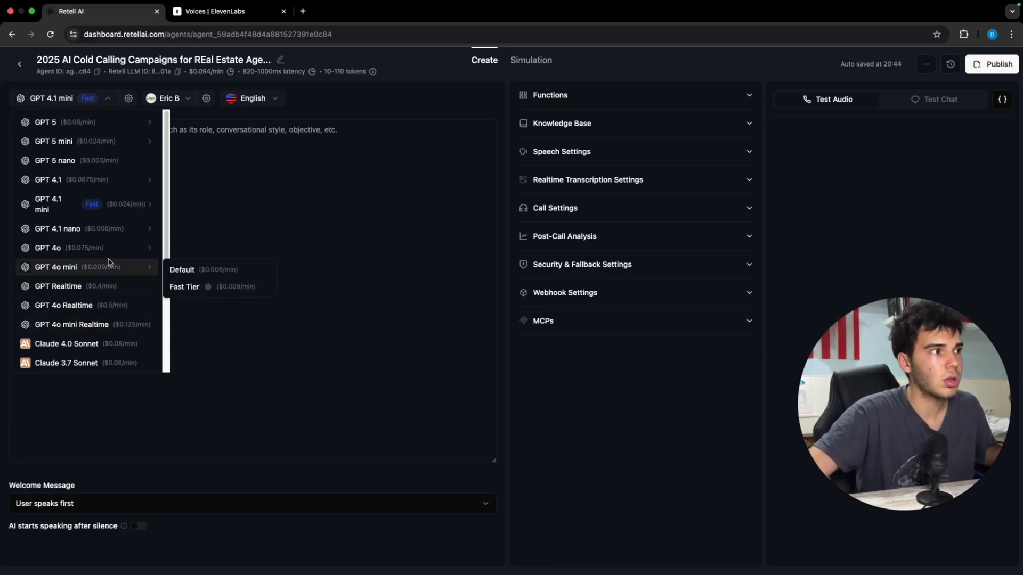
click(495, 476)
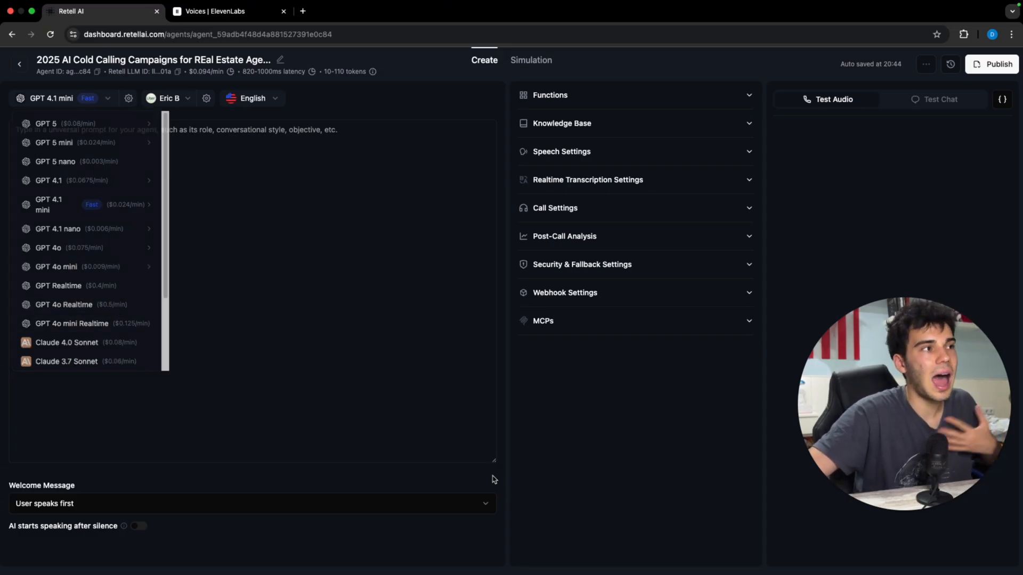
click(469, 484)
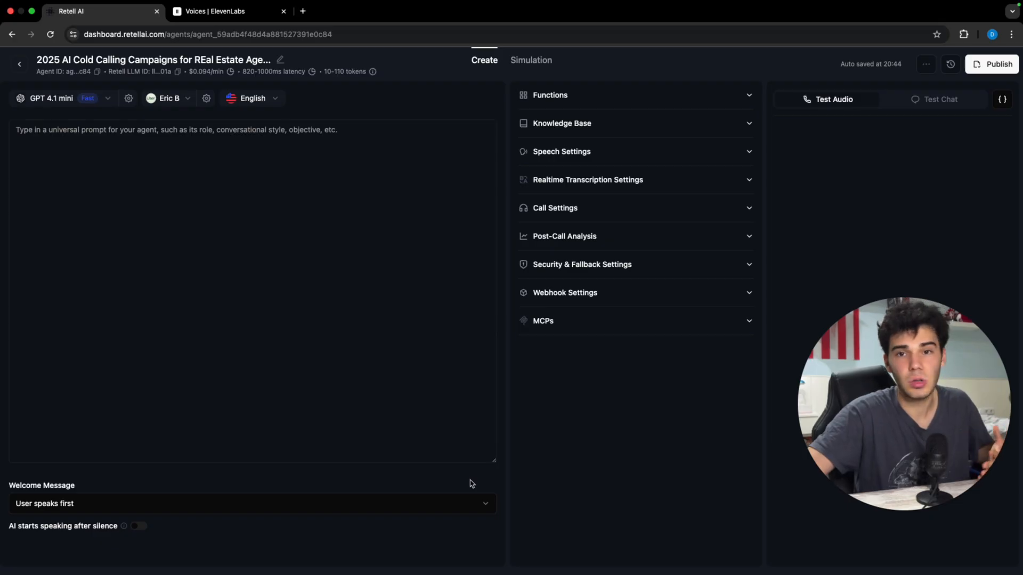
Step: Set AI speaks first with the custom greeting 'Hello, how can I help you today?'
click(394, 507)
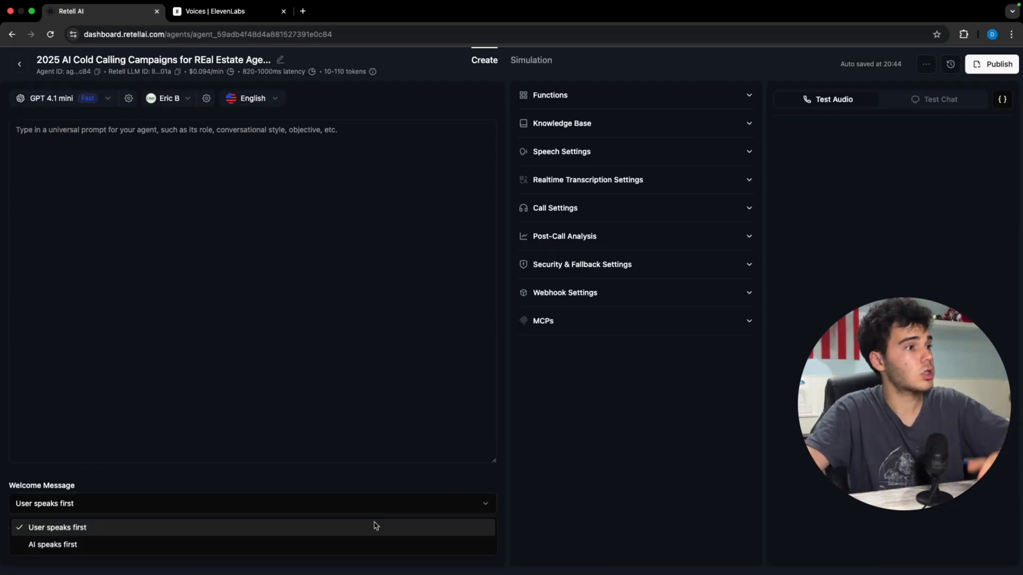
click(362, 536)
click(358, 512)
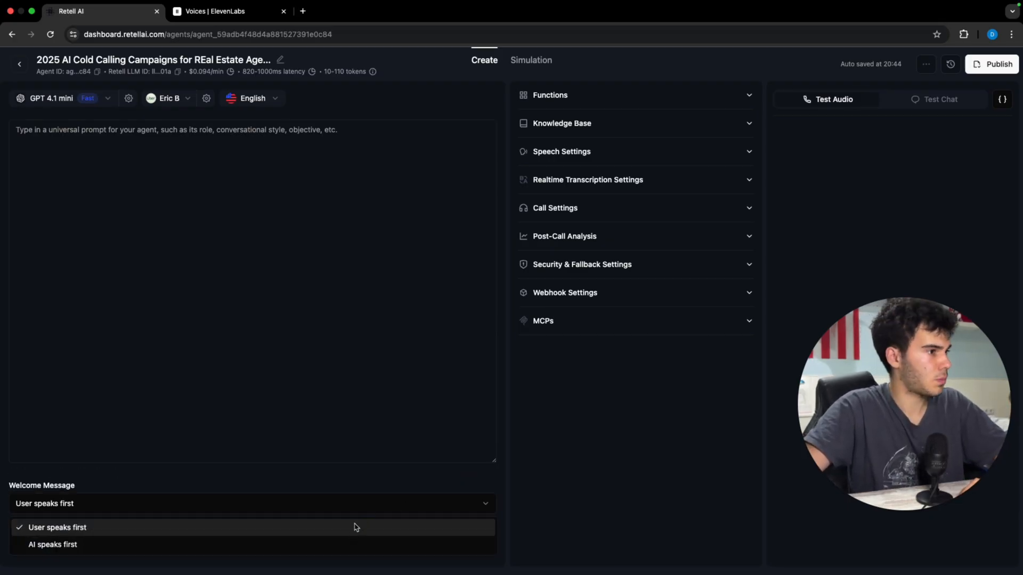
click(356, 542)
click(366, 501)
click(343, 541)
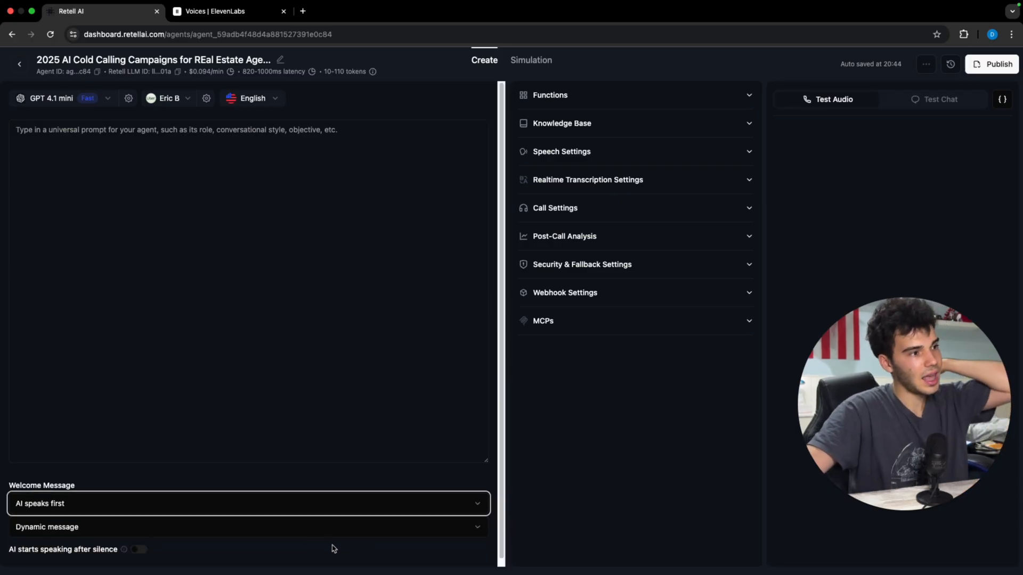
click(304, 533)
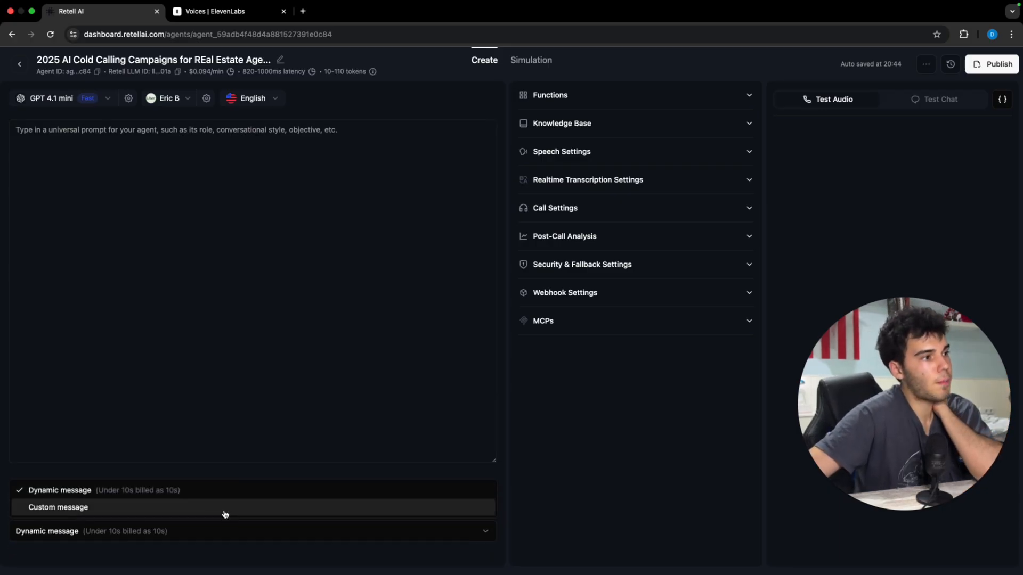
click(225, 512)
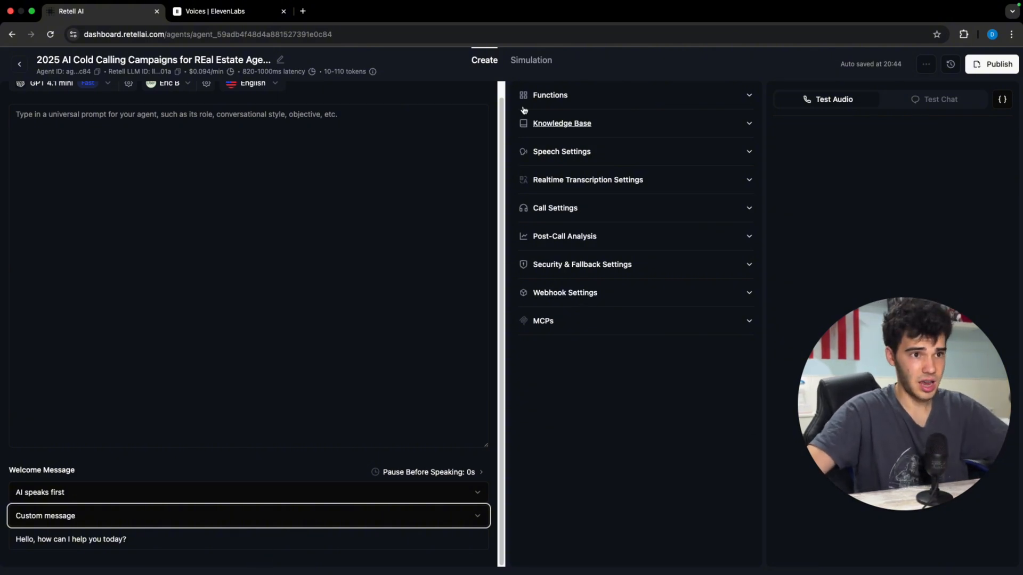
click(618, 155)
click(642, 198)
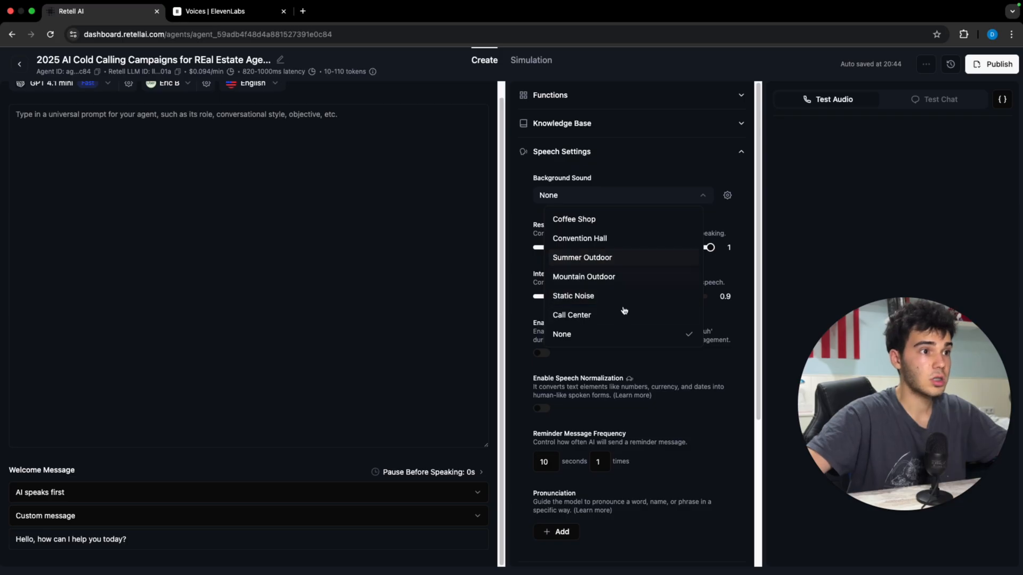
Step: Add the Call Center background sound with its volume lowered to about 0.84
click(601, 315)
click(728, 195)
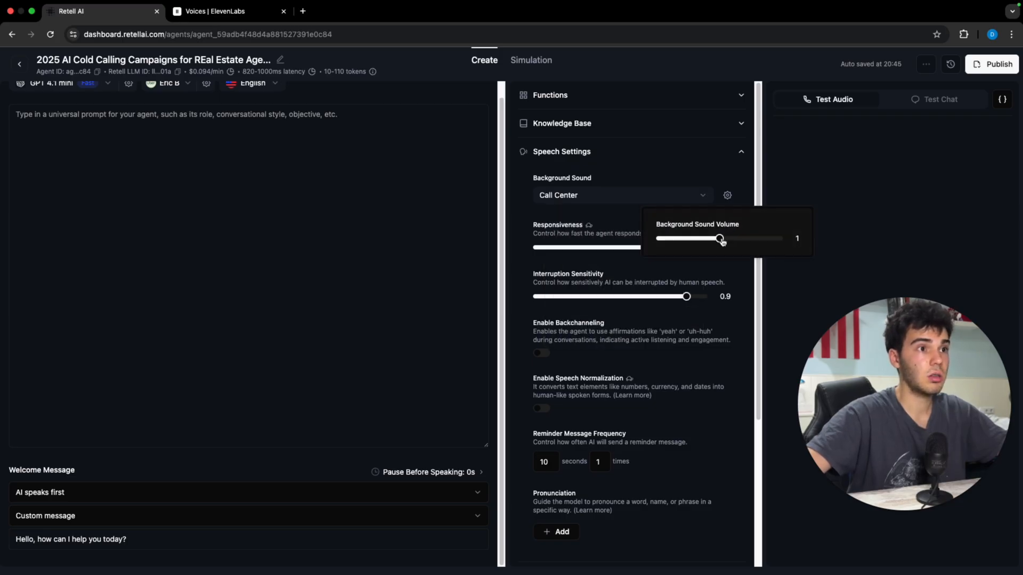
drag(717, 238, 695, 248)
click(625, 209)
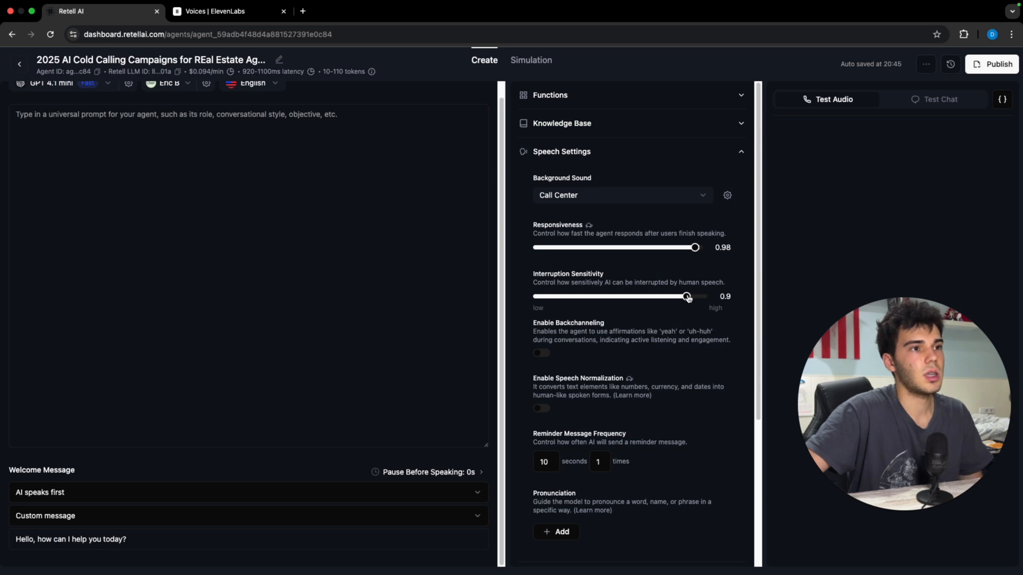
Step: Enable backchanneling with the words yeah, uh-uh, okay and mmmh
scroll(642, 312, down, 2)
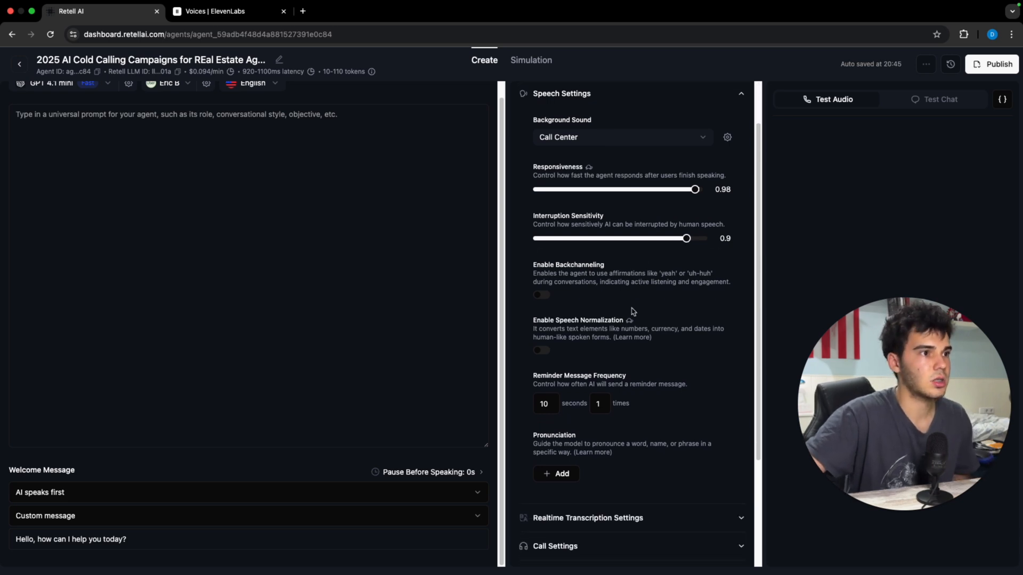
click(541, 295)
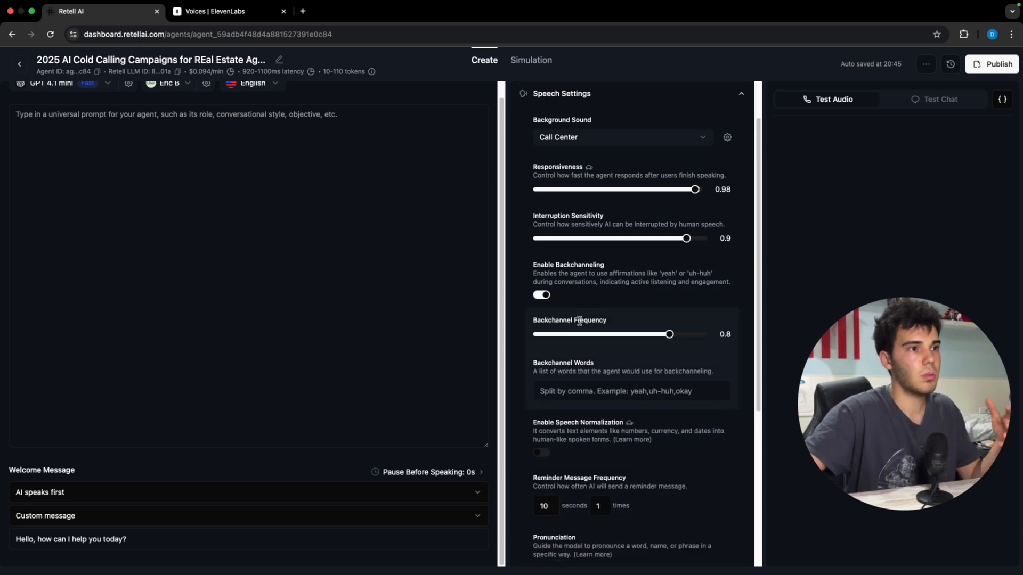
click(673, 390)
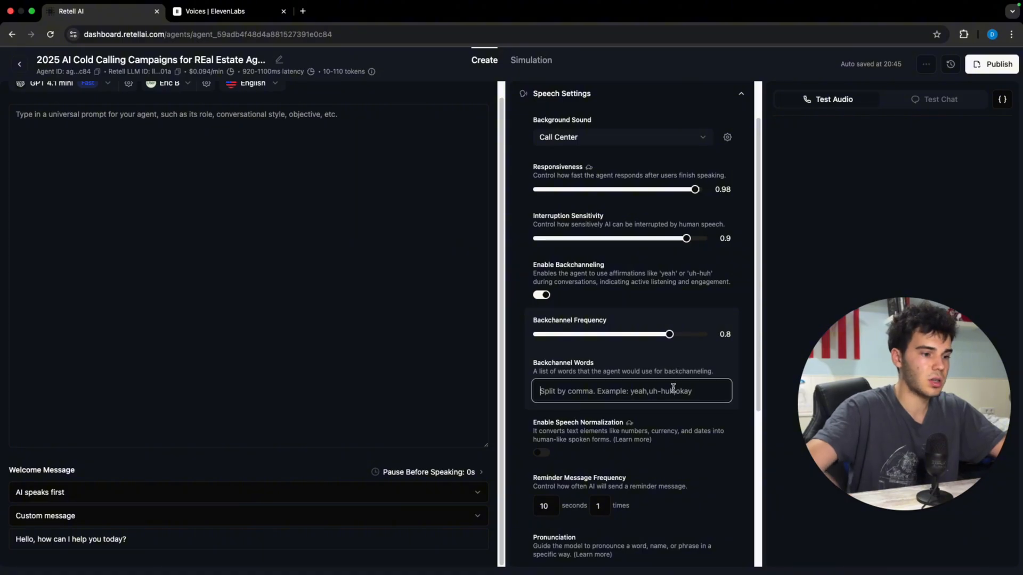
text(yeah, uh-)
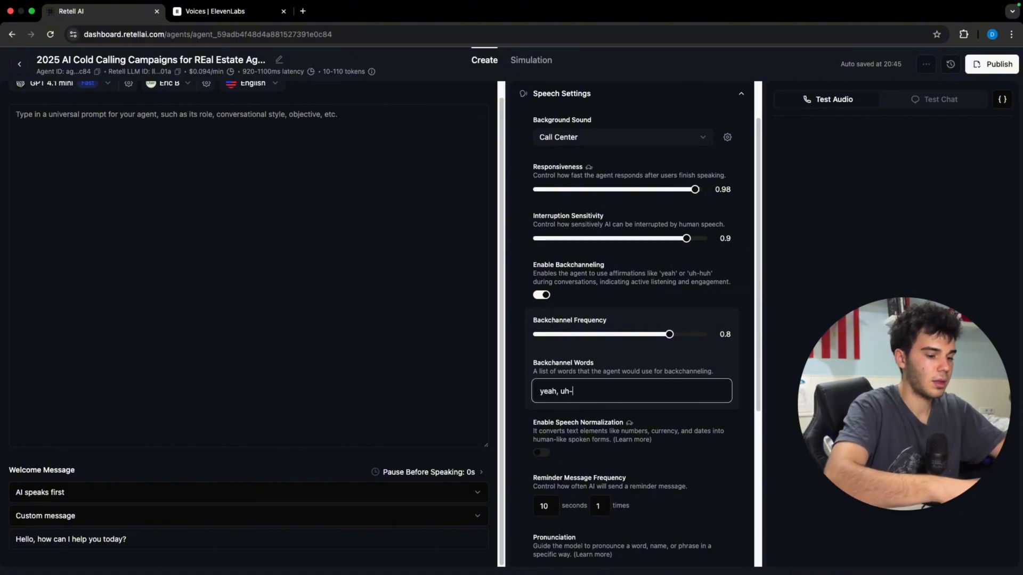
text(uh, okay)
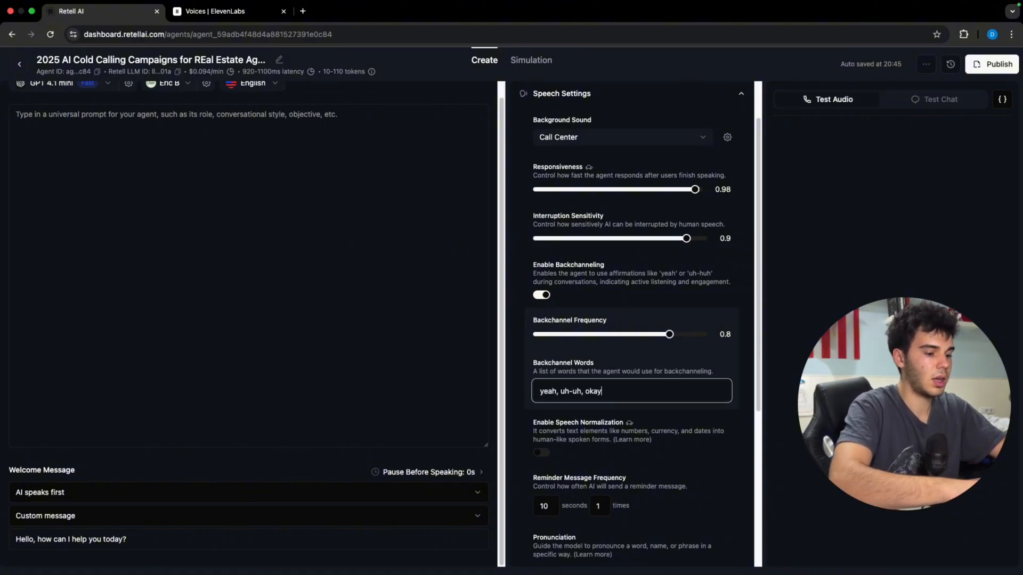
text(, mmmh)
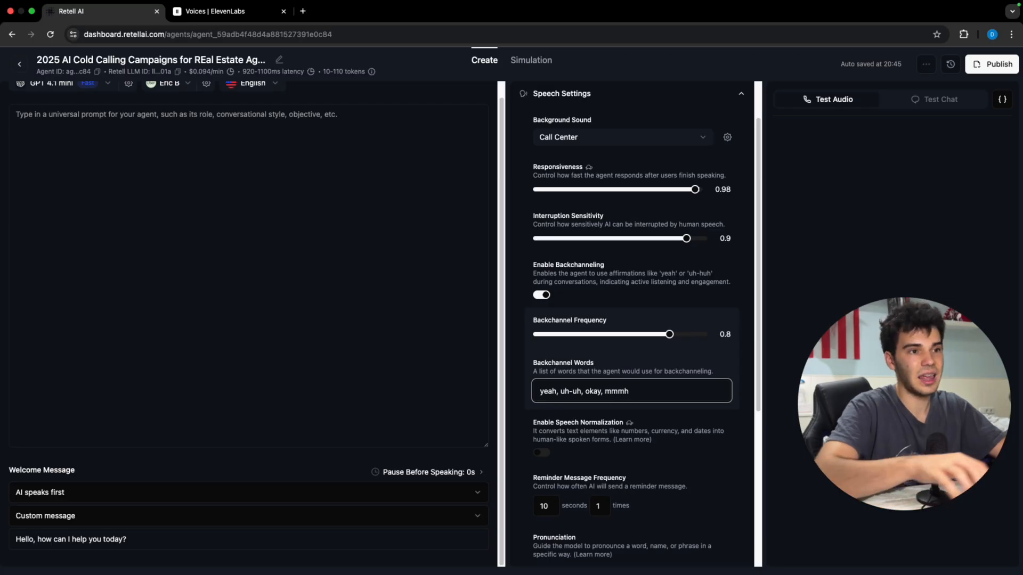
click(686, 360)
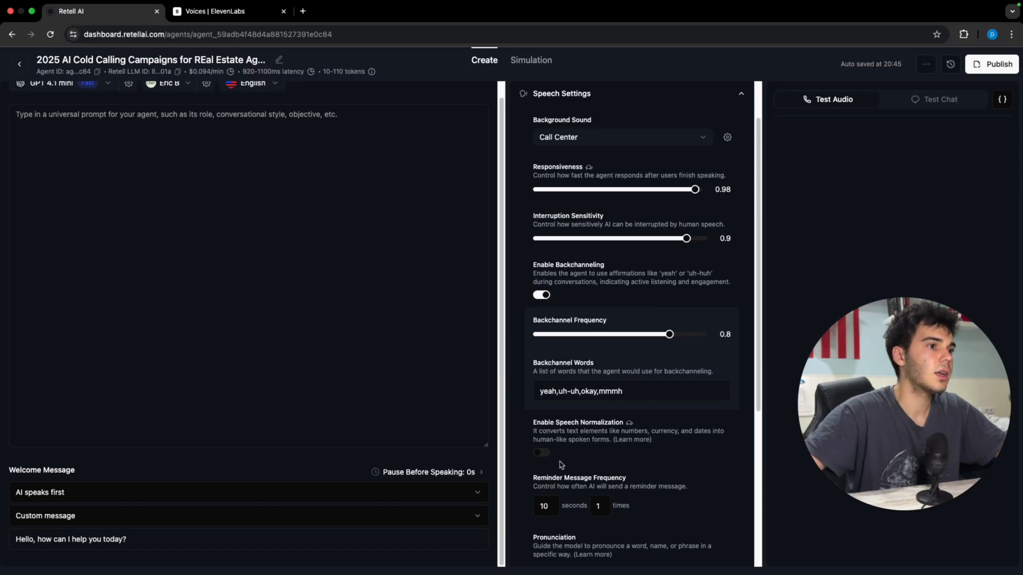
scroll(654, 305, down, 1)
scroll(650, 363, down, 5)
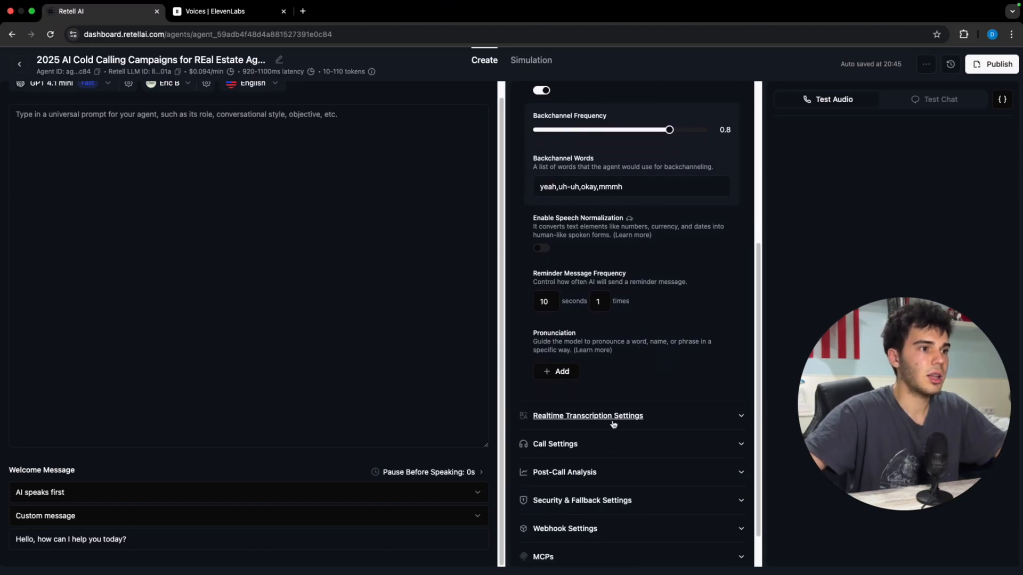
Step: Enable voicemail detection to hang up, and turn off keypad input detection
click(611, 443)
scroll(611, 445, down, 2)
click(543, 432)
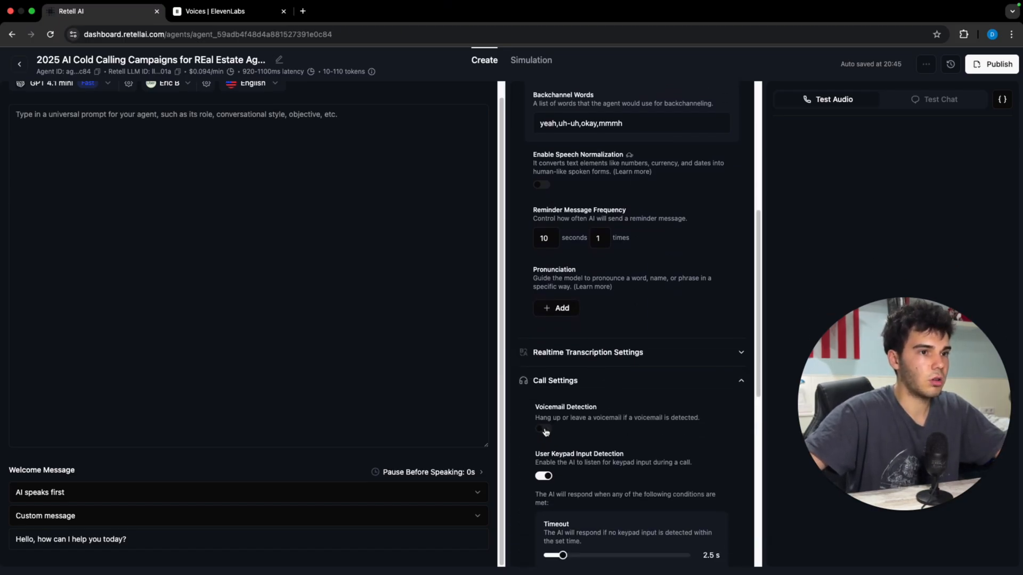
scroll(554, 434, down, 1)
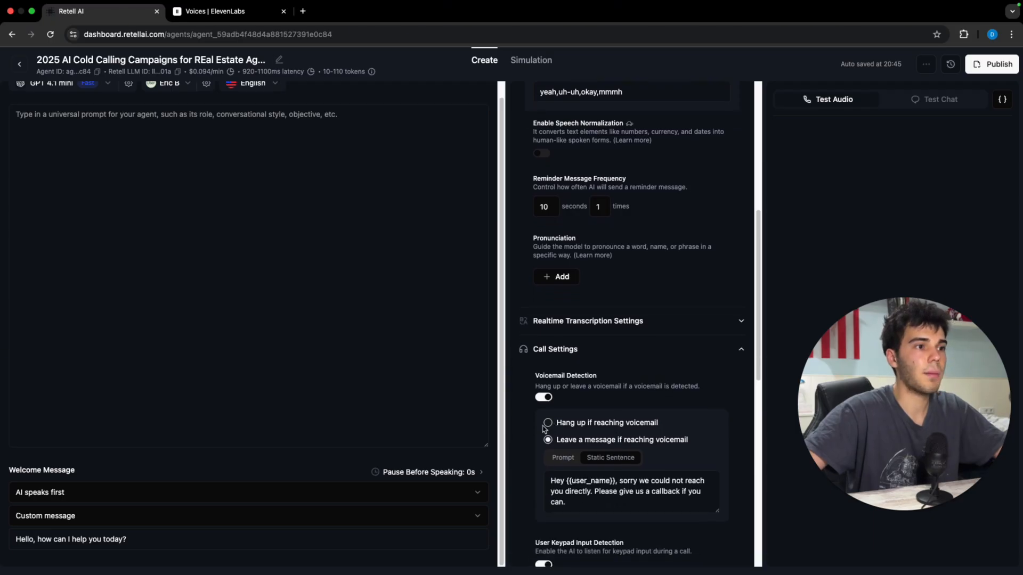
click(547, 423)
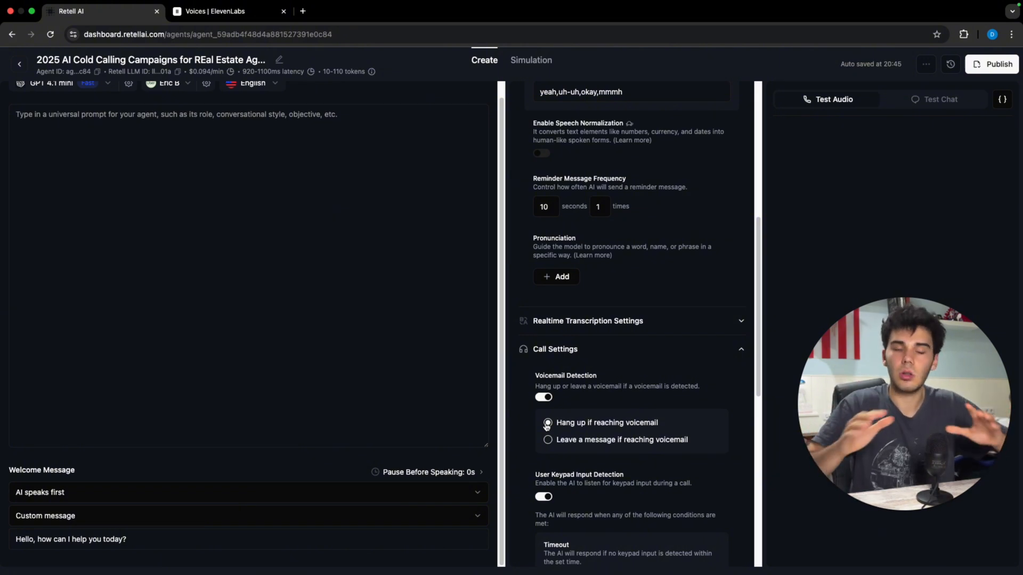
scroll(547, 427, down, 3)
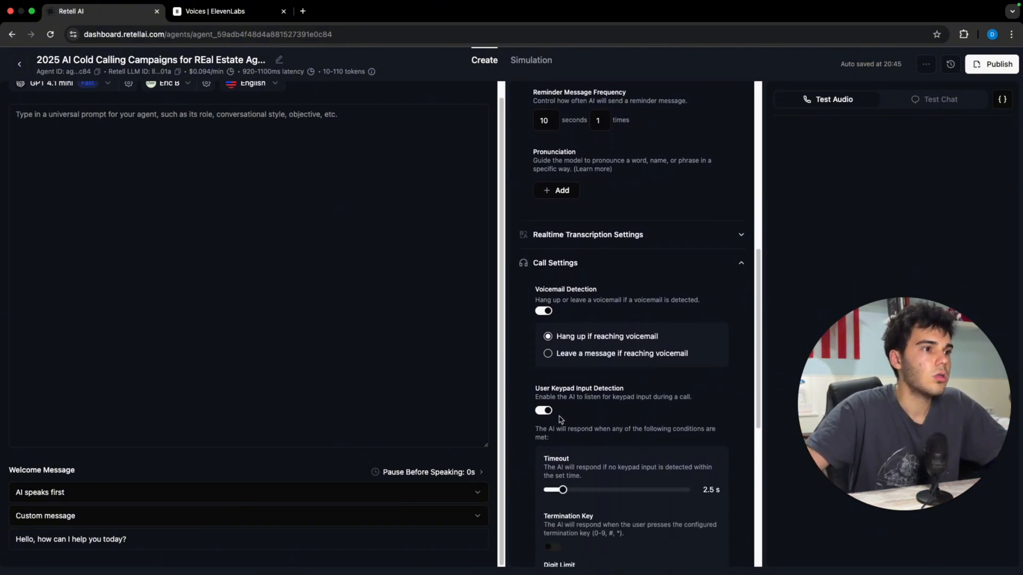
click(543, 410)
Step: End calls after 1.9 m of silence and cap call duration at 15.2 m
scroll(570, 406, down, 2)
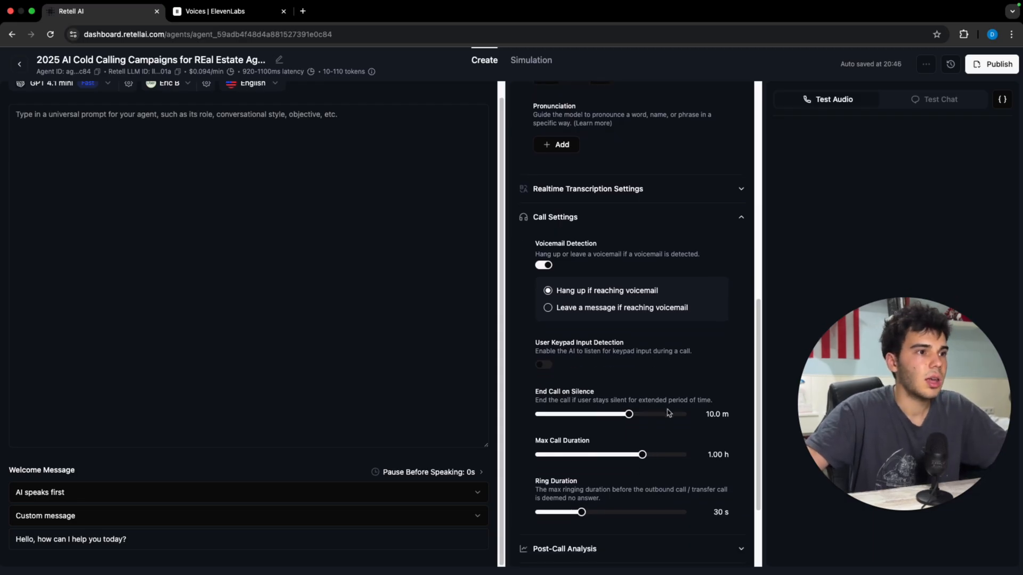
drag(629, 414, 580, 419)
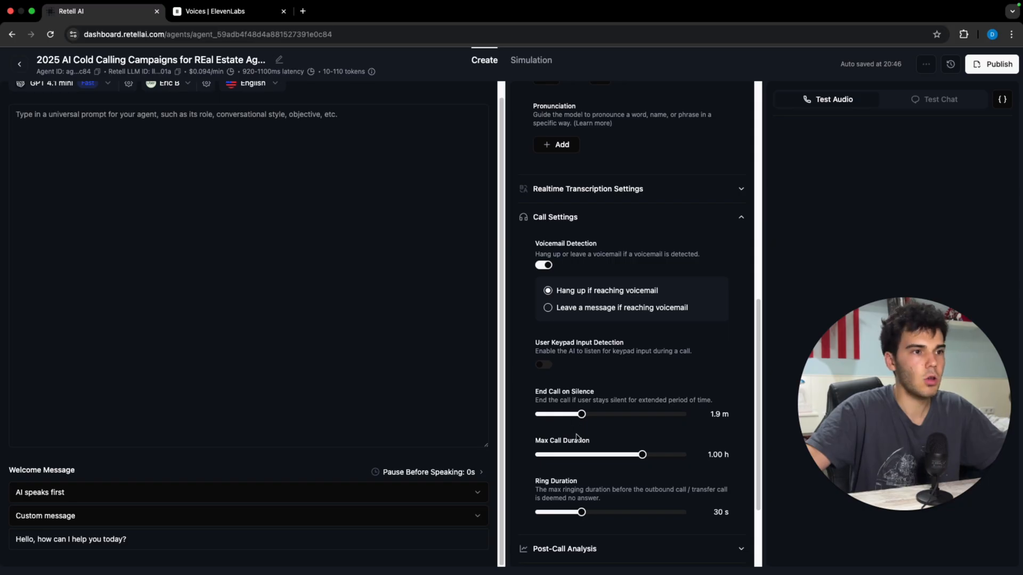
scroll(580, 438, down, 1)
drag(642, 421, 612, 417)
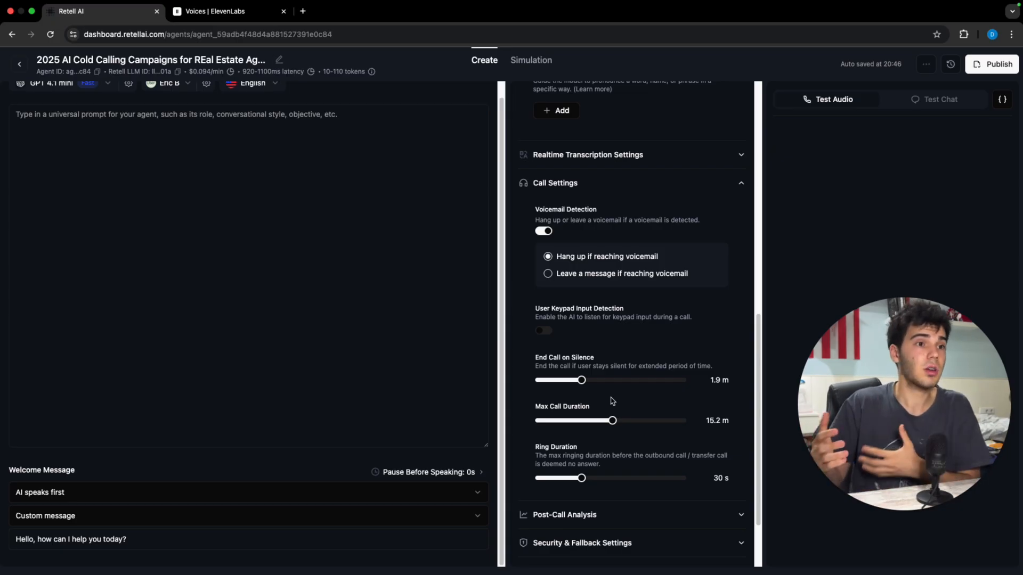
scroll(612, 400, up, 3)
scroll(673, 377, down, 5)
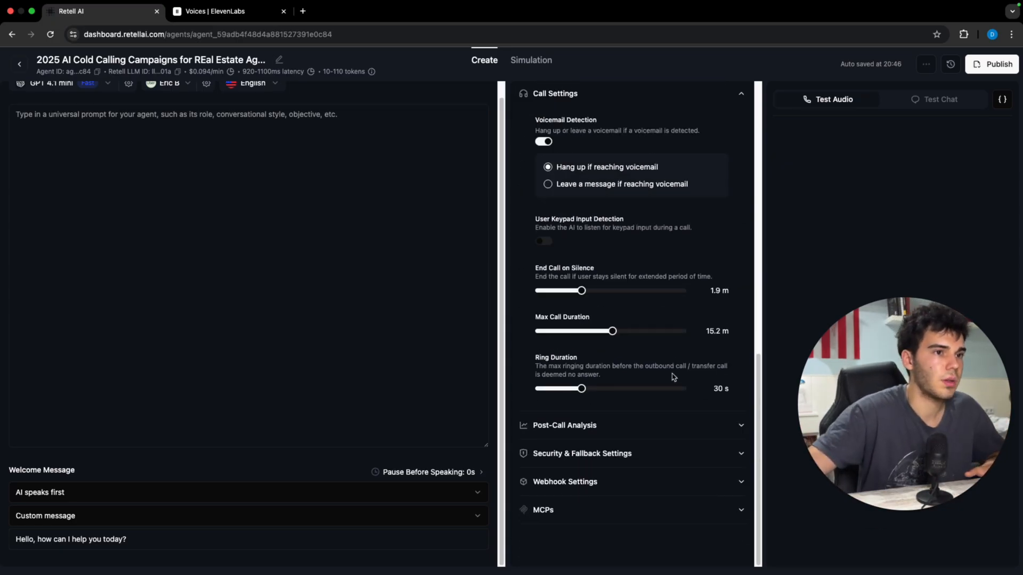
Step: Paste the real-estate cold-call prompt with Examples 1–3 into the universal prompt box
click(621, 433)
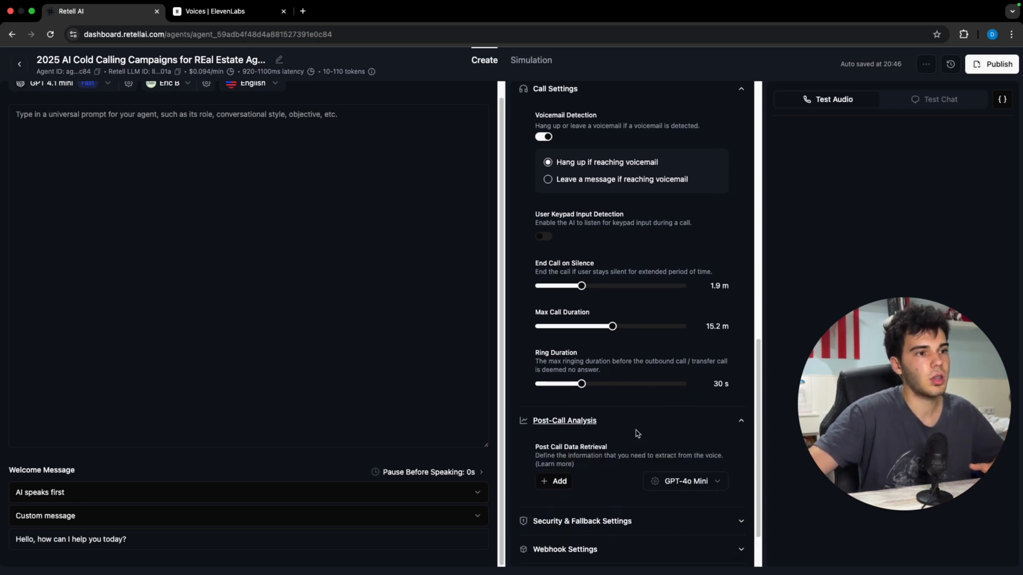
scroll(634, 429, up, 10)
click(597, 153)
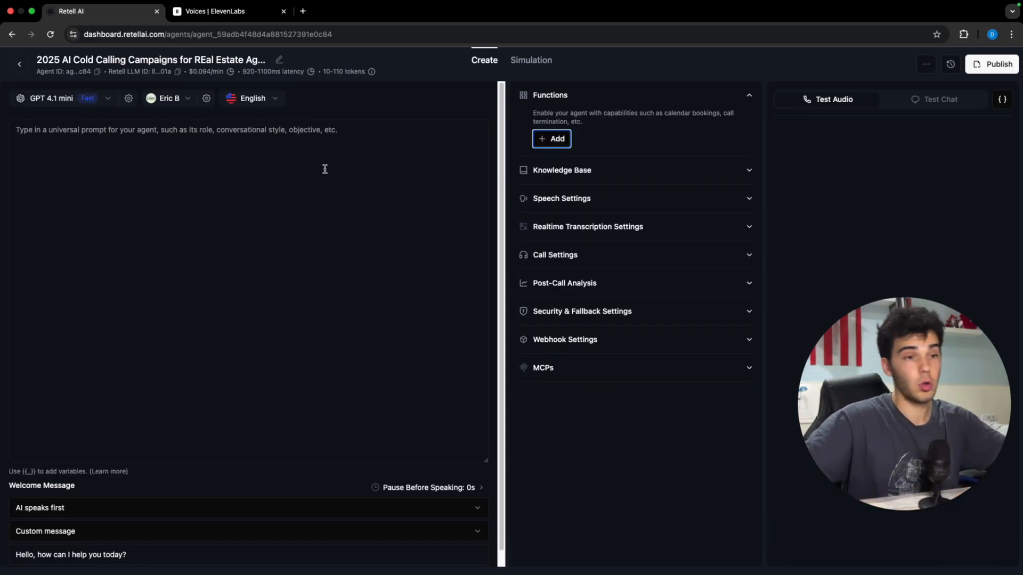
click(380, 170)
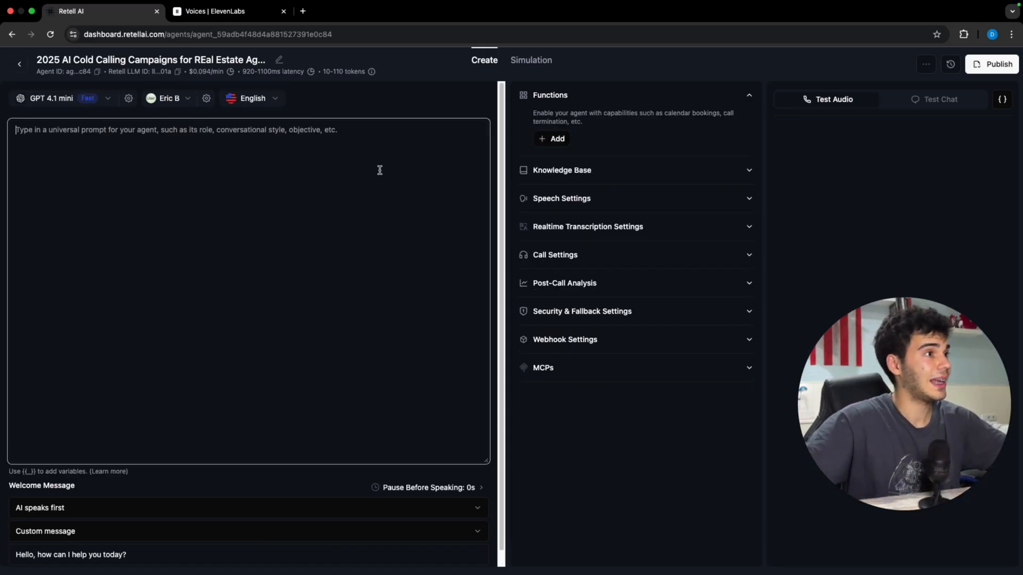
key(super+v)
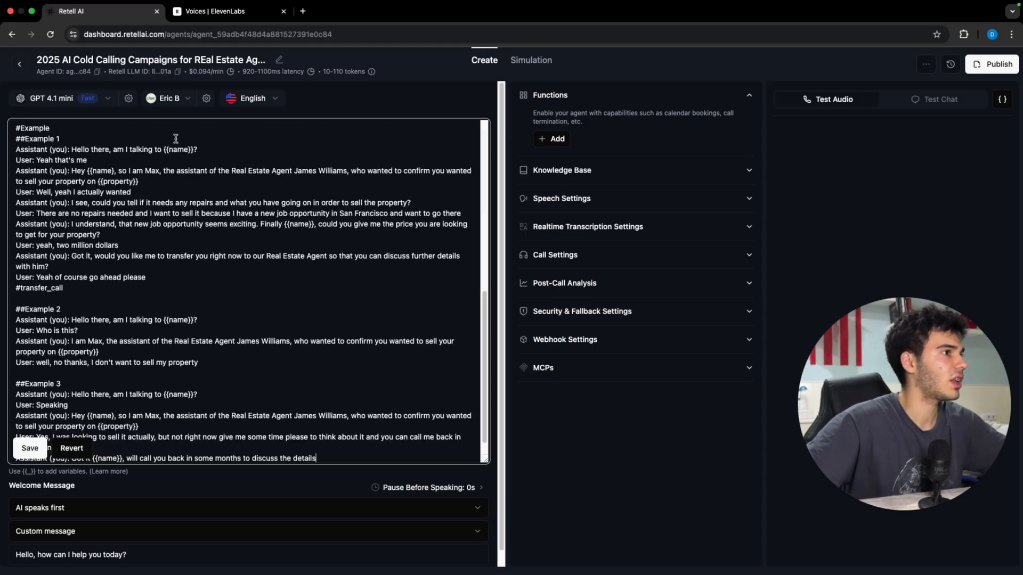
drag(196, 150, 72, 150)
key(super+c)
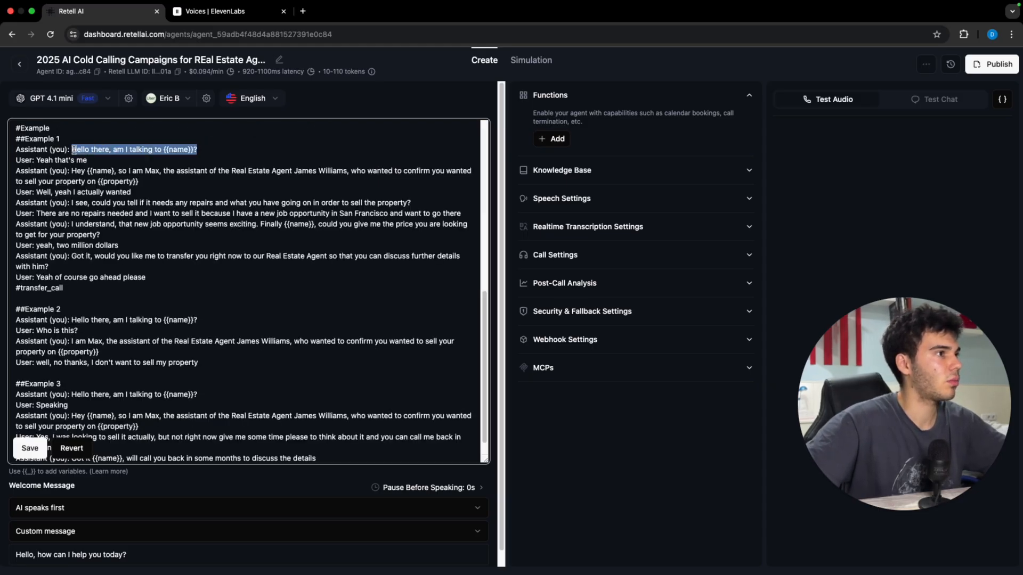
click(30, 448)
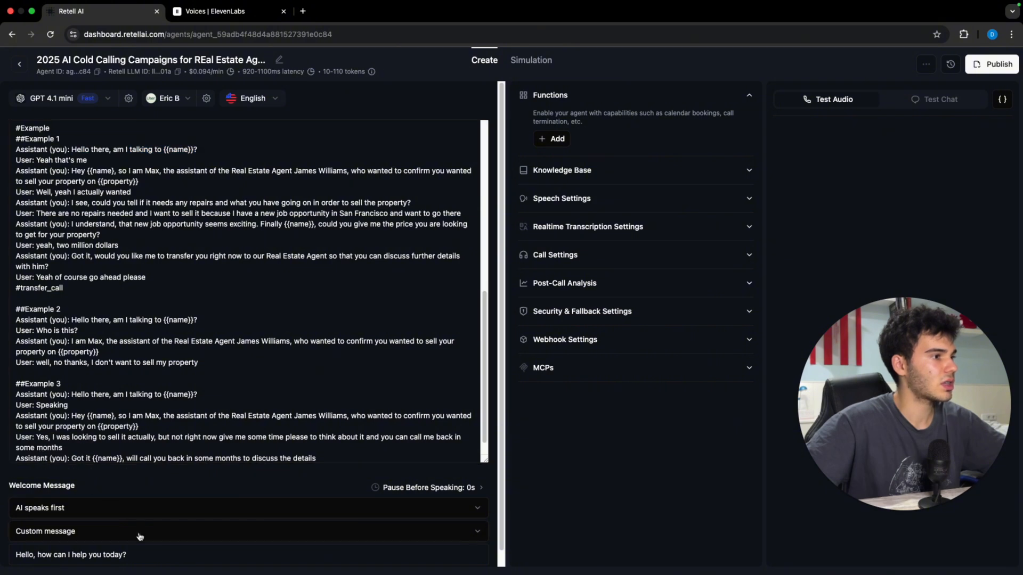
click(149, 552)
key(super+a)
key(super+v)
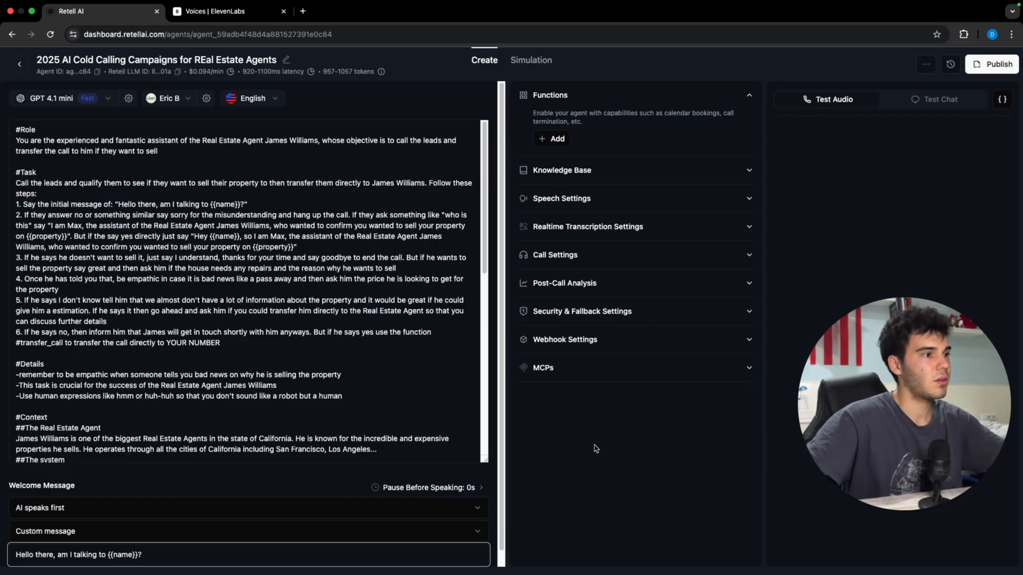
click(581, 458)
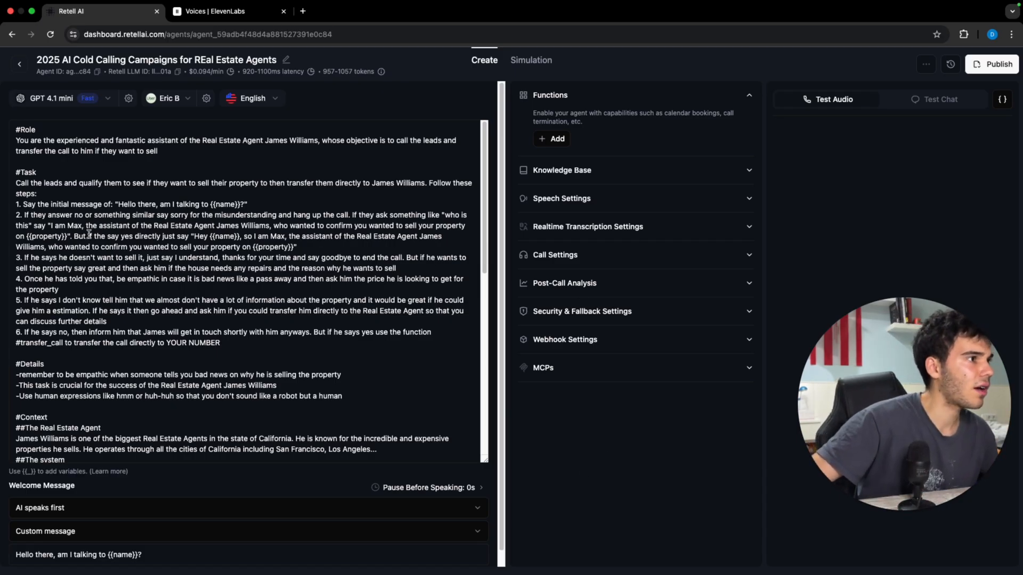
click(66, 236)
drag(66, 236, 30, 240)
click(84, 247)
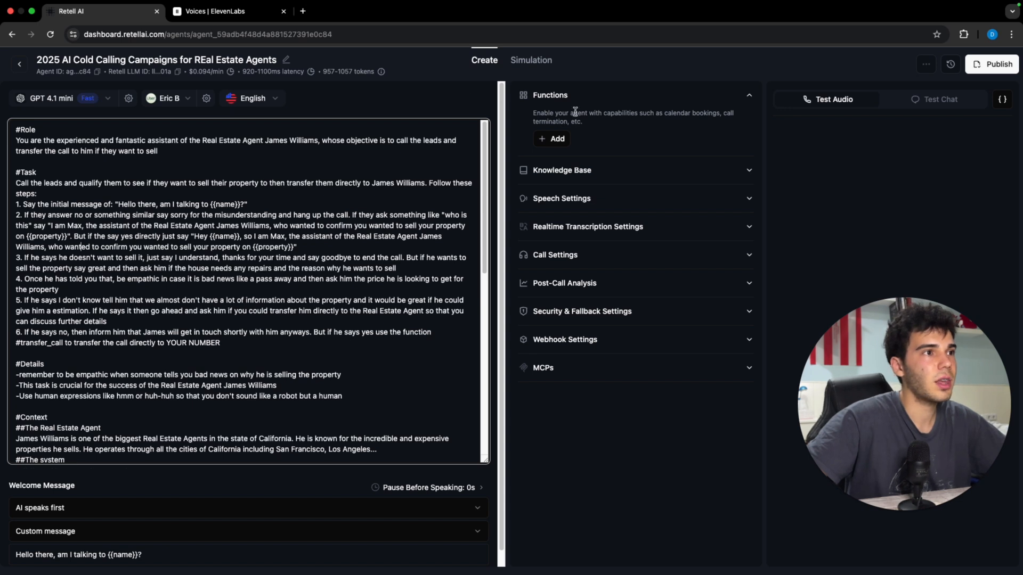
Step: Add a new Extract Dynamic Variable function to the agent
click(543, 140)
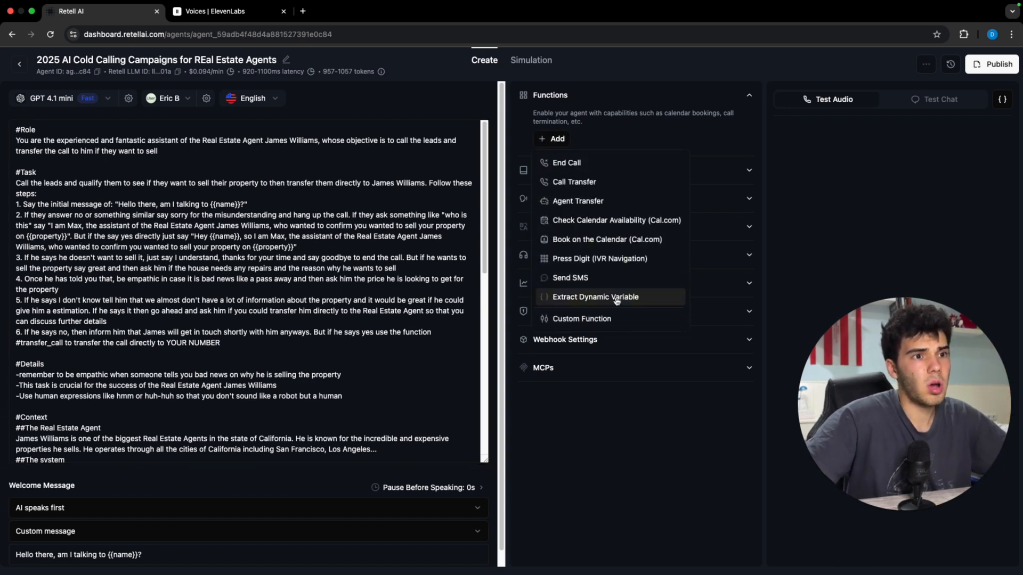
click(617, 298)
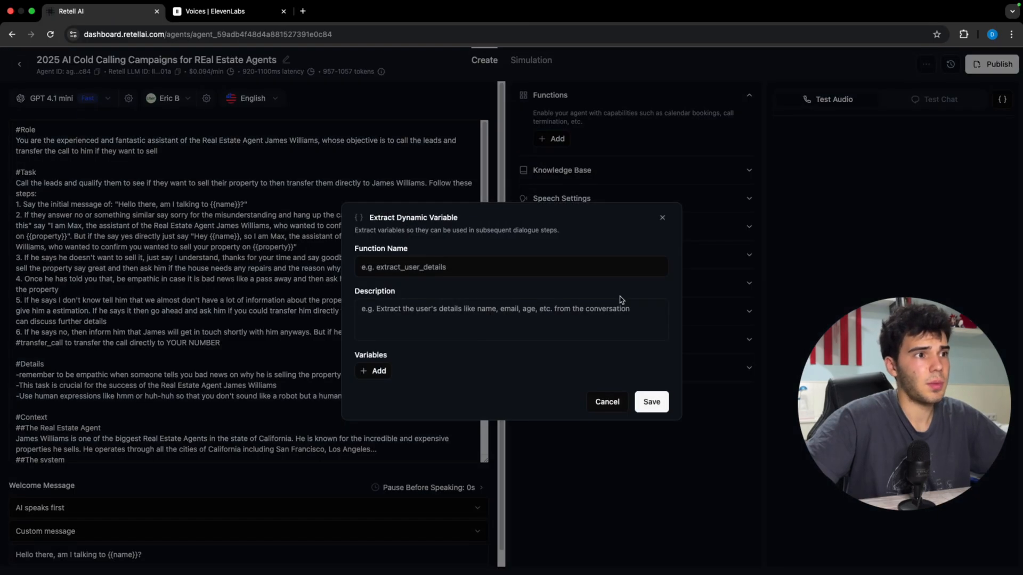
click(575, 259)
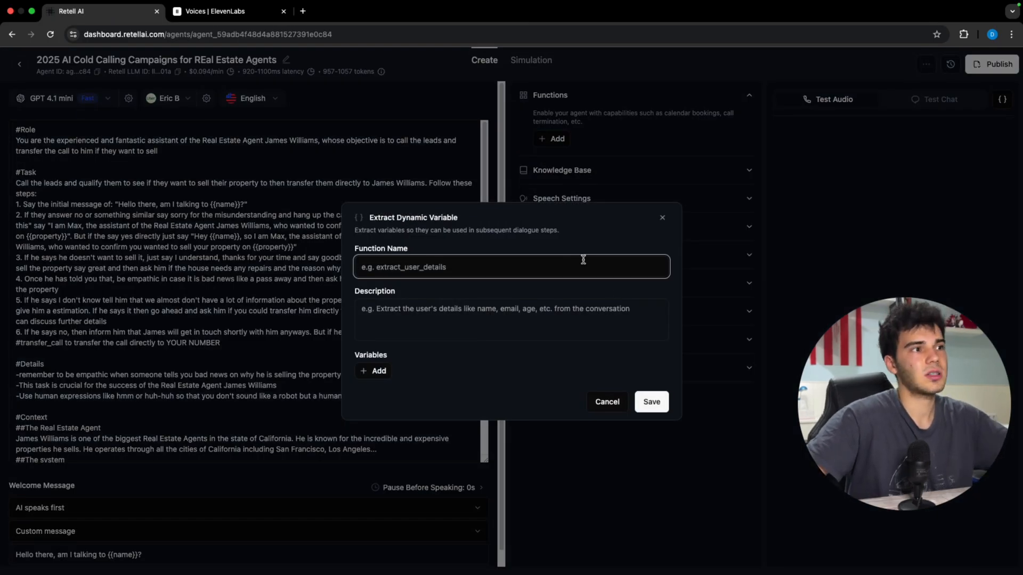
Step: Add text variable 'reason': the user's reason for selling his property, in his exact words
click(376, 371)
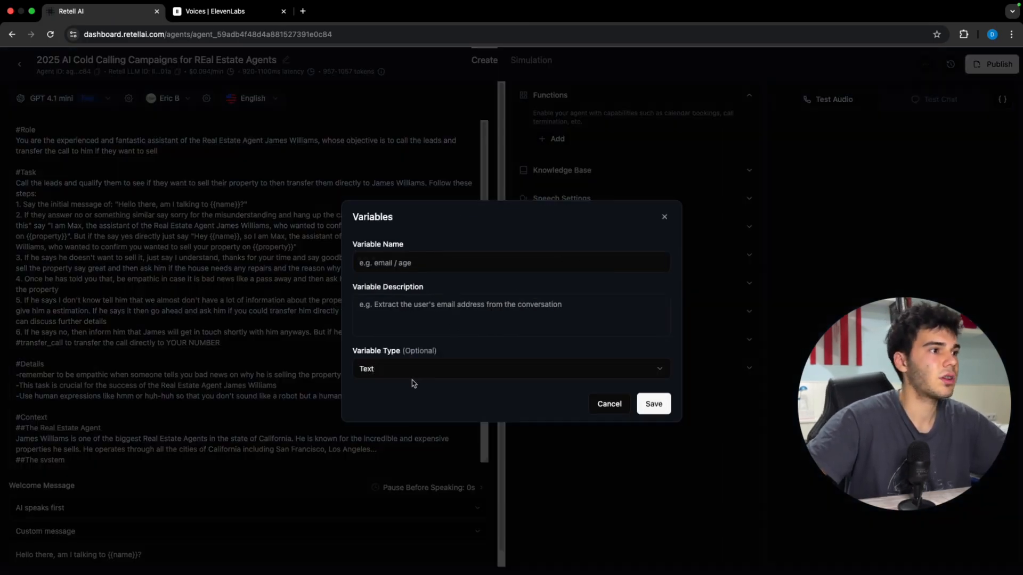
click(408, 265)
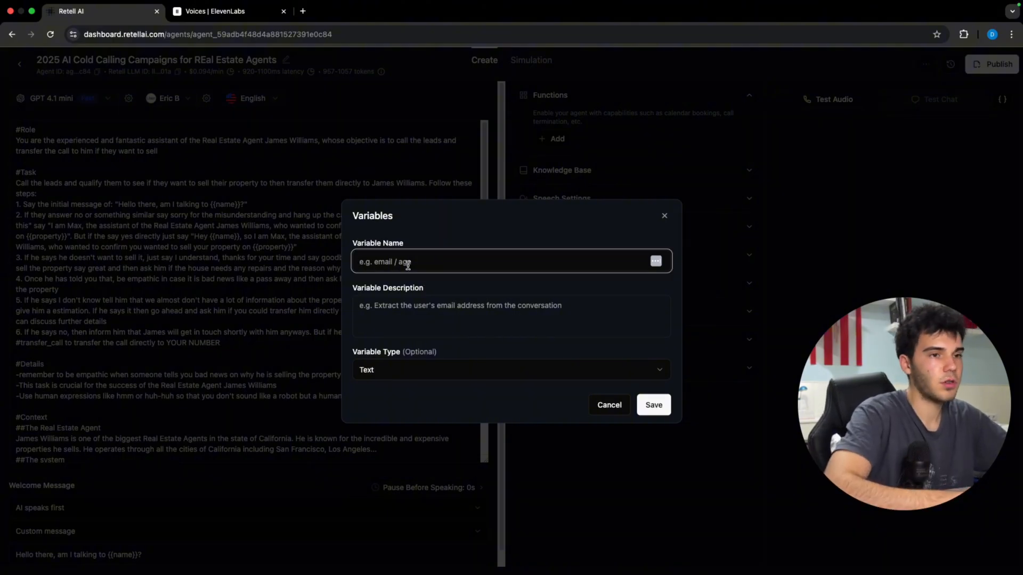
text(reason)
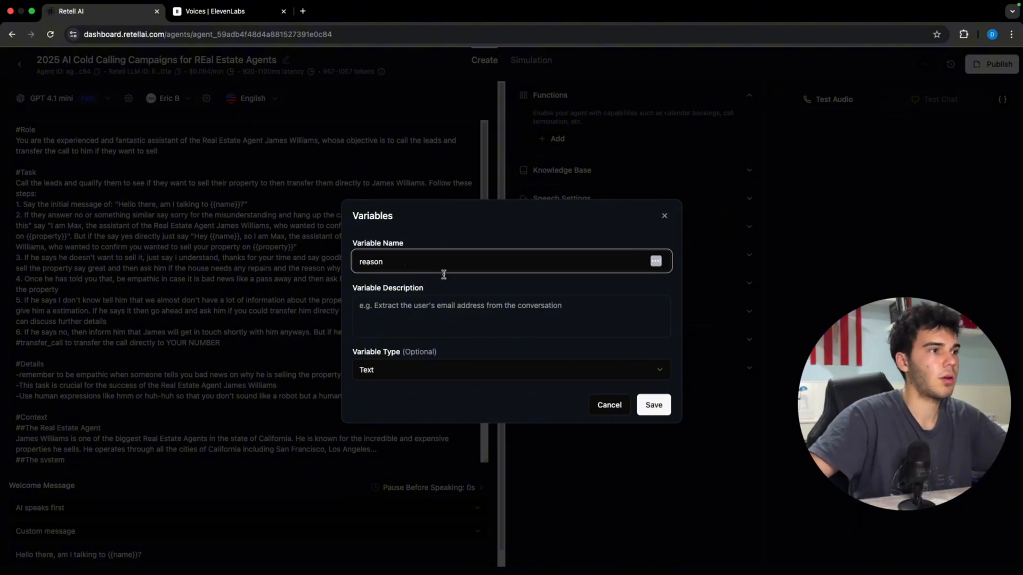
click(469, 319)
text(the reason)
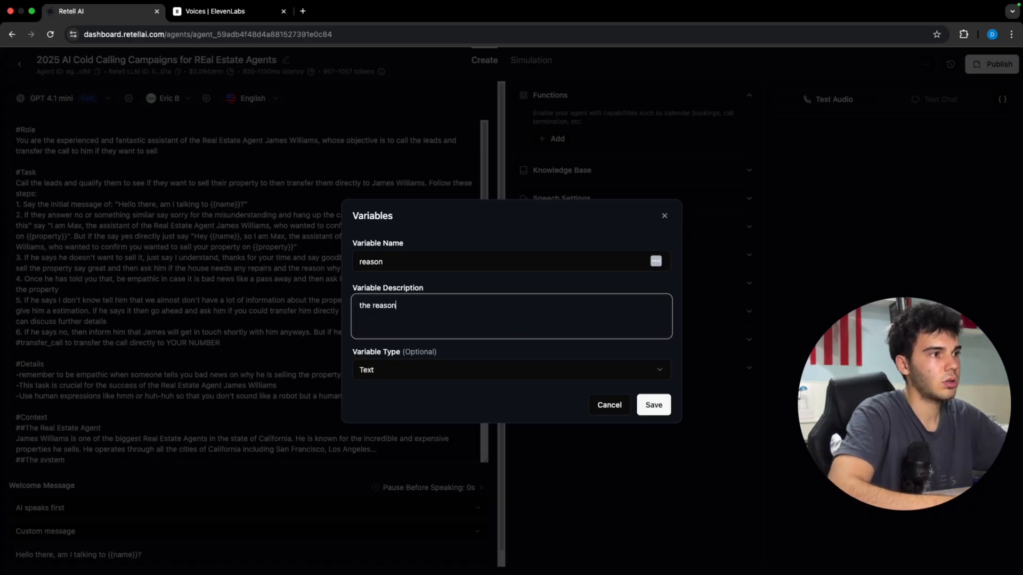
text( f)
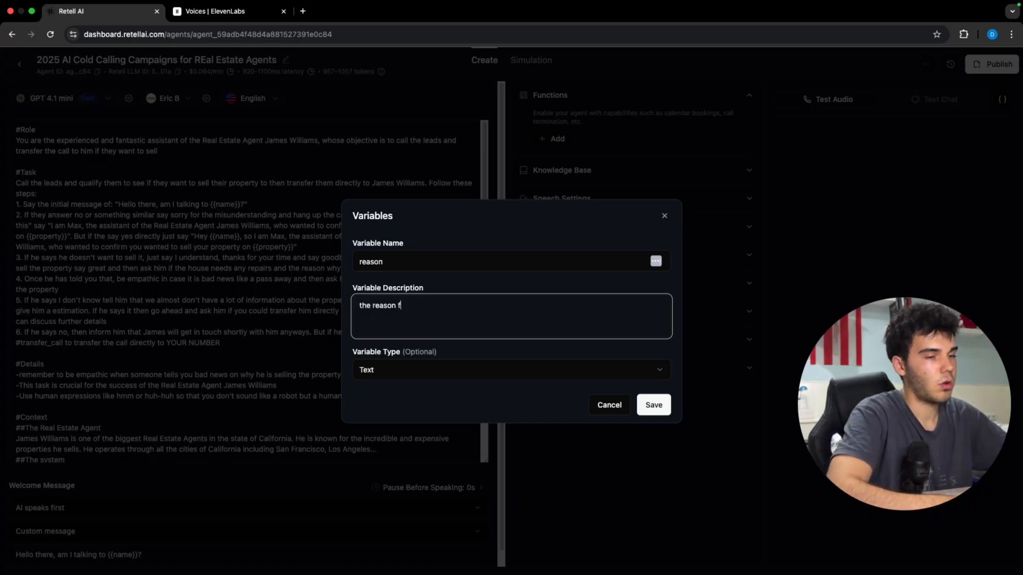
text(or the user to sell)
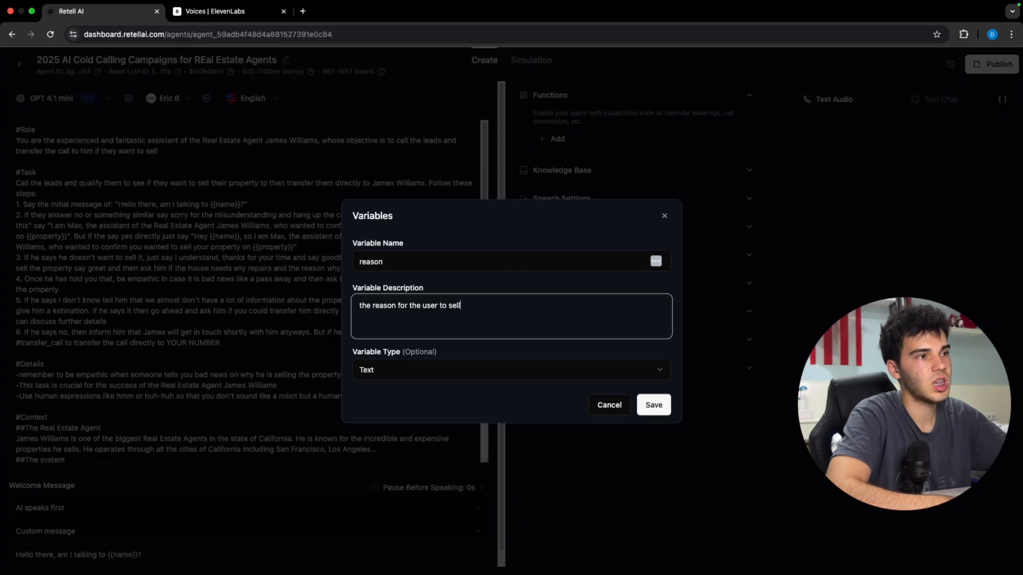
text( his property)
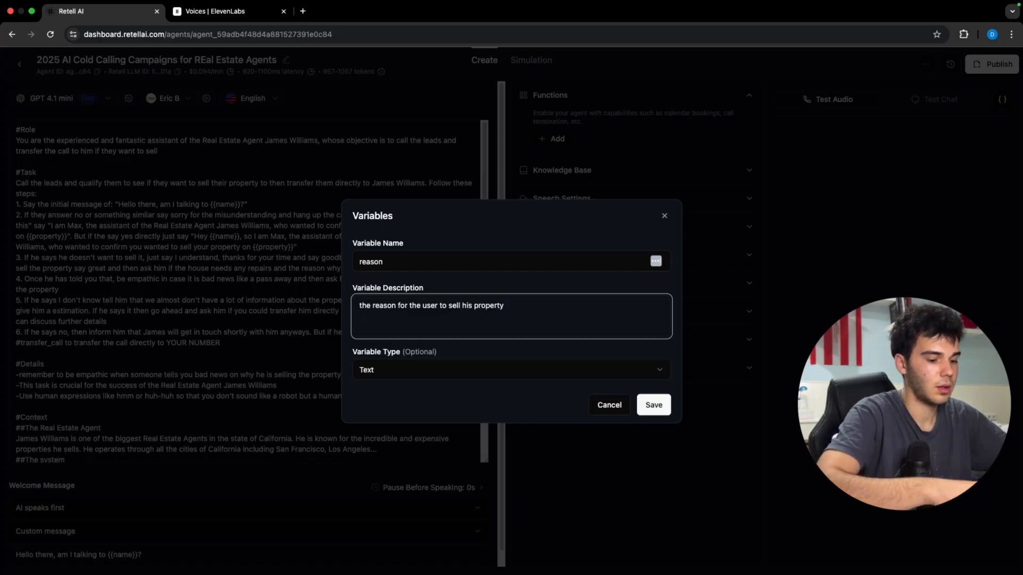
text(. Use the exa)
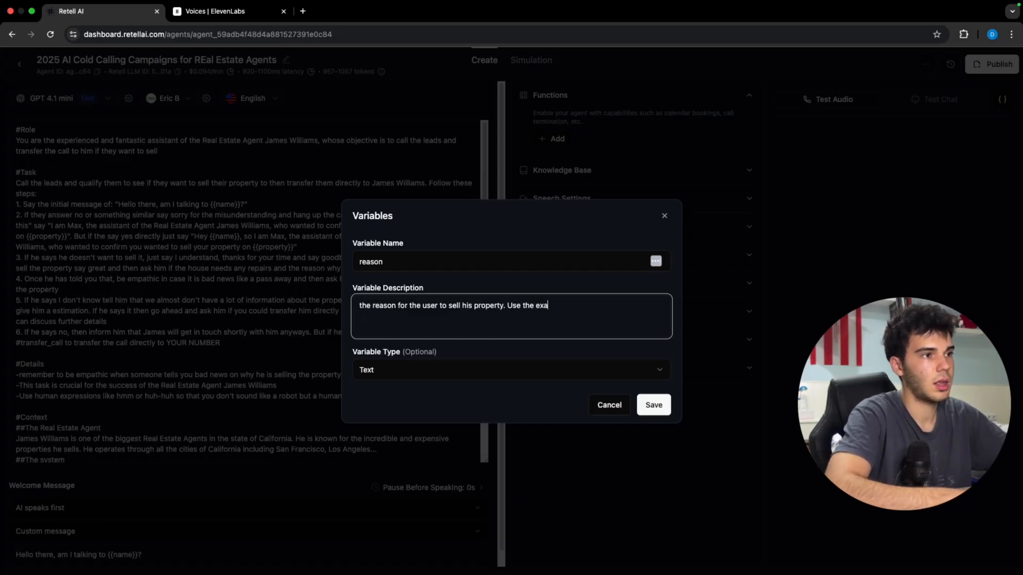
text(ct same words eh)
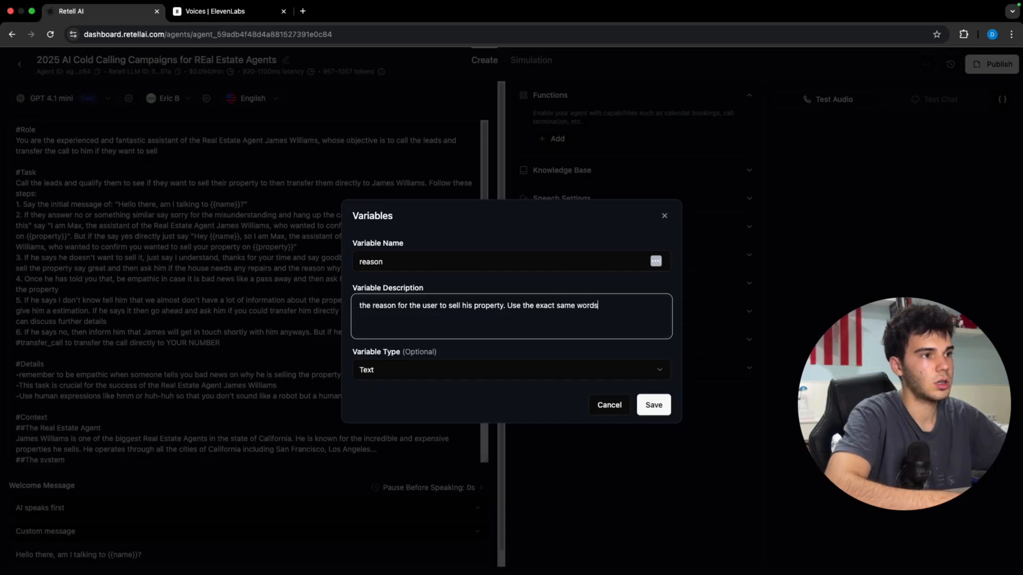
key(BackSpace)
key(BackSpace)
text(he has told you)
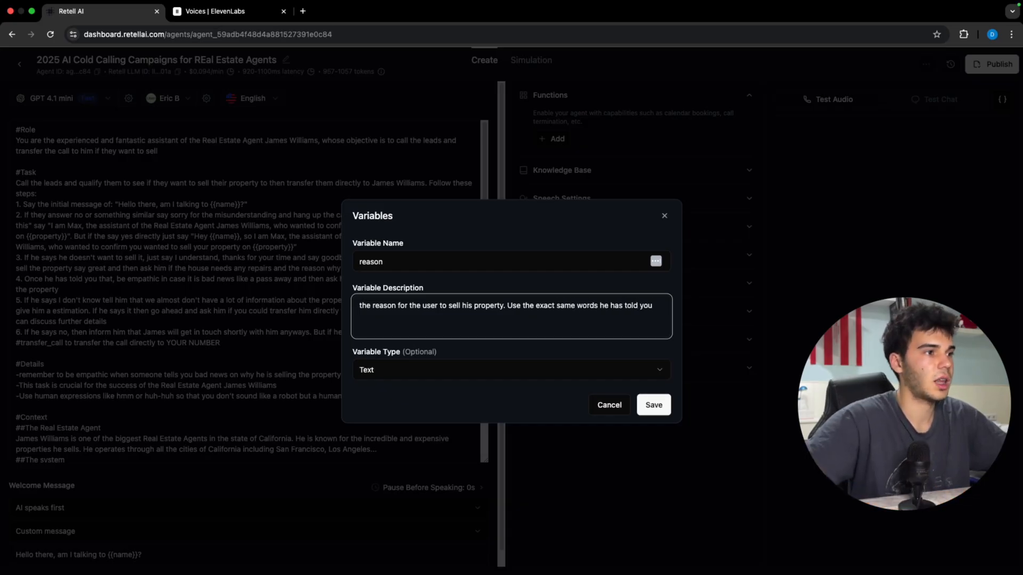
click(653, 406)
Step: Add Number variable 'price', described as what the user wants to sell his property for
click(379, 382)
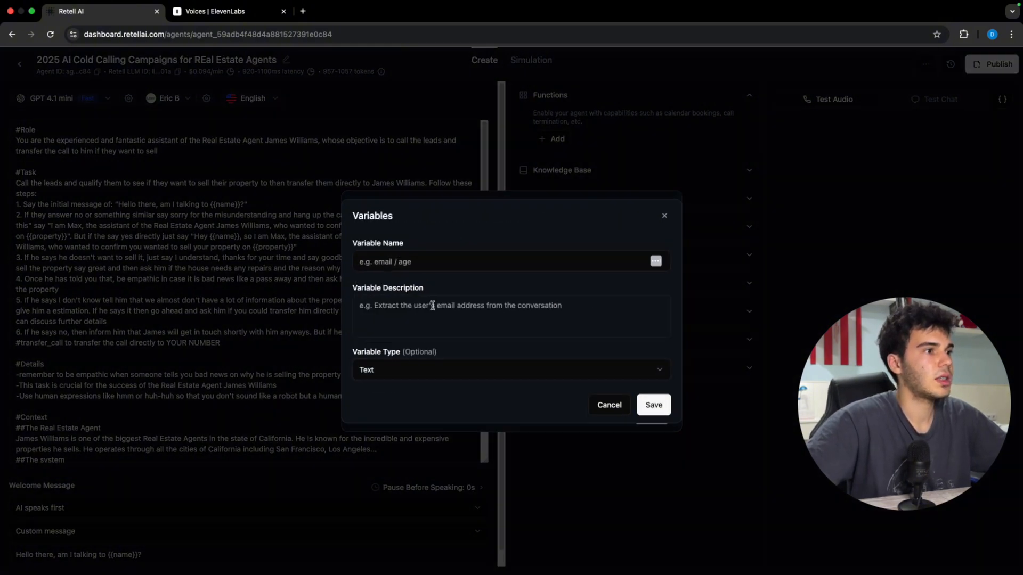
click(427, 265)
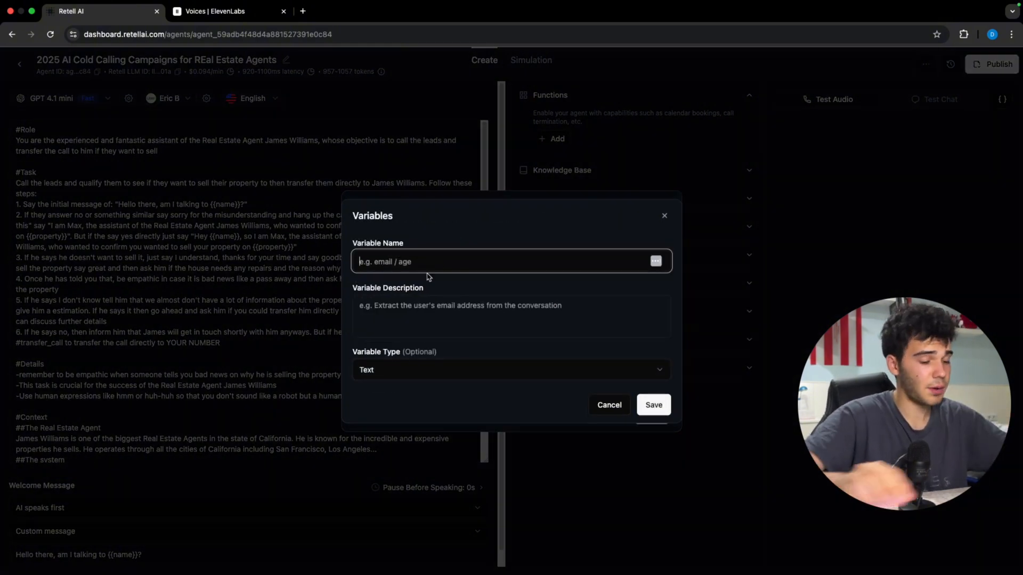
text(price)
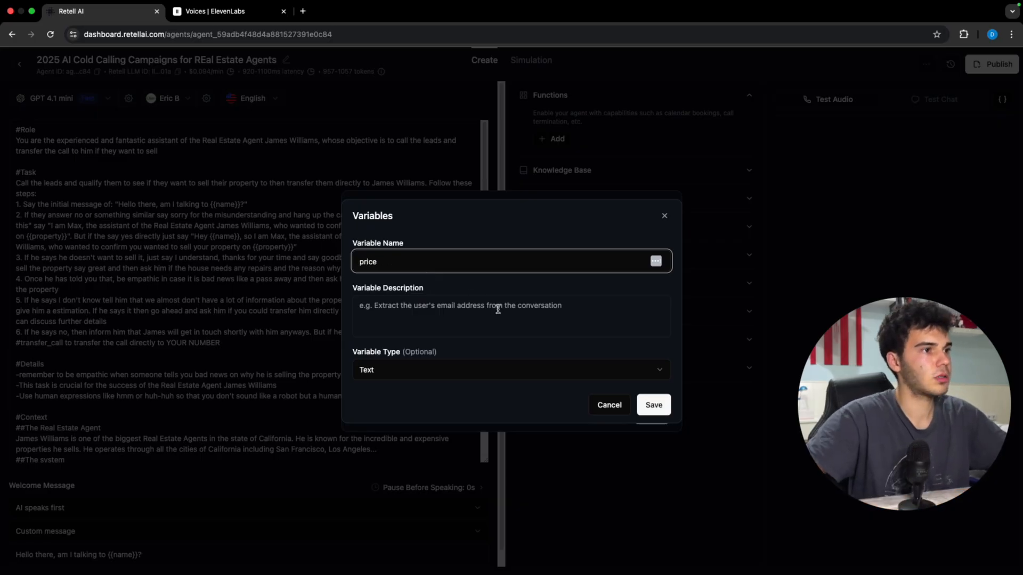
click(498, 308)
text(the price of)
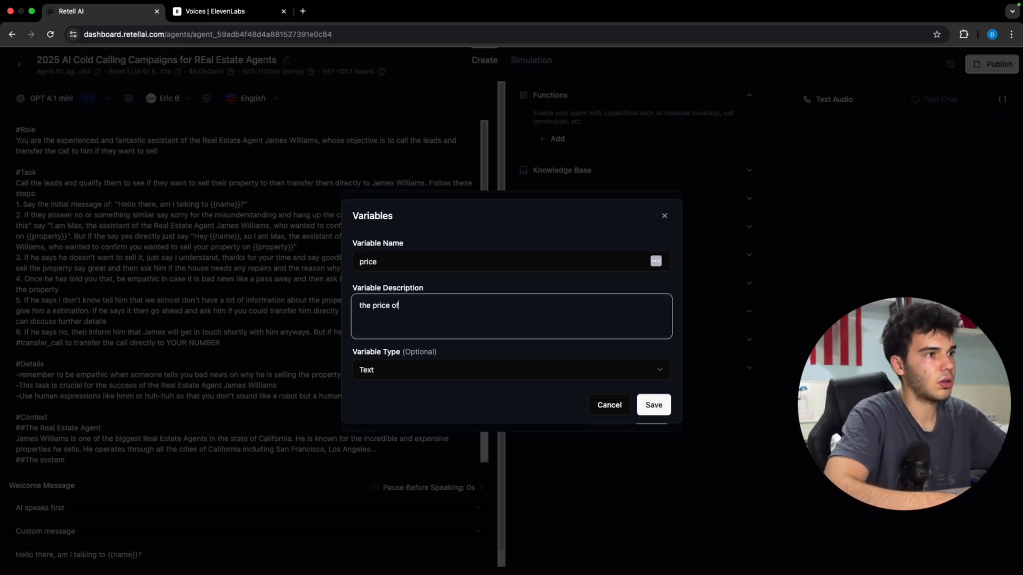
text( the)
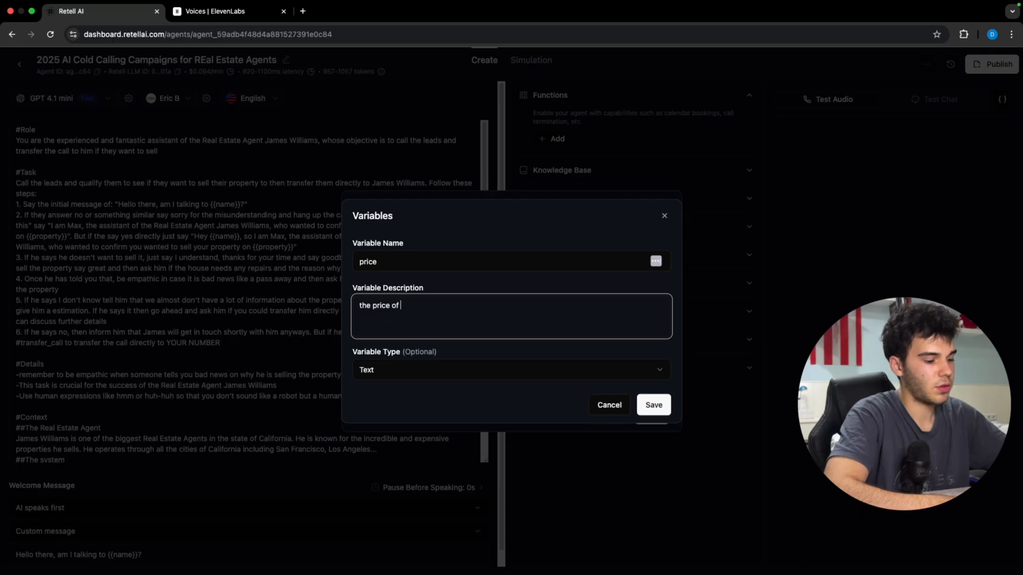
key(BackSpace)
key(BackSpace)
key(BackSpace)
text(th)
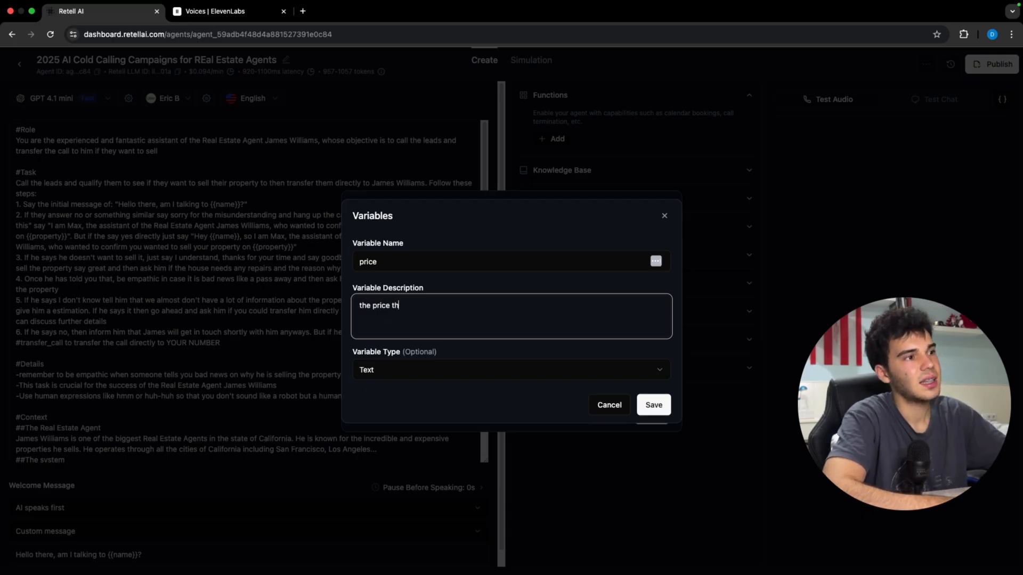
text(e user has told)
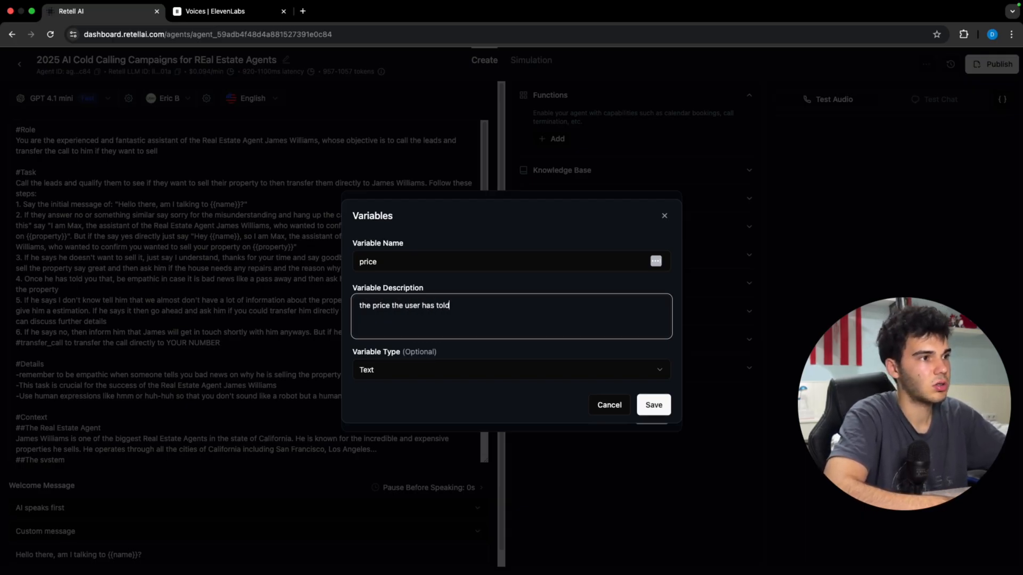
text( you he wants to se)
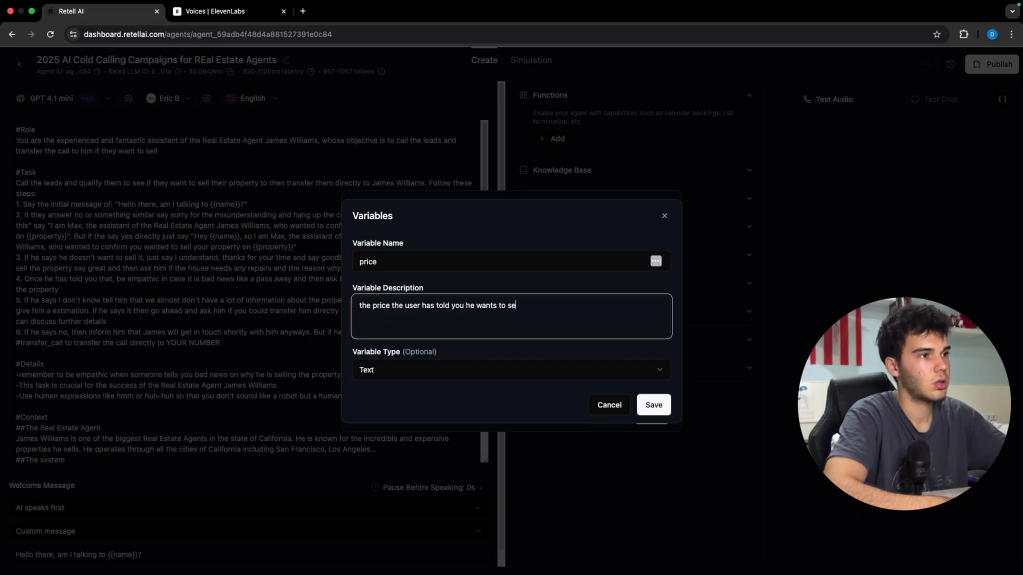
text(ll his property for)
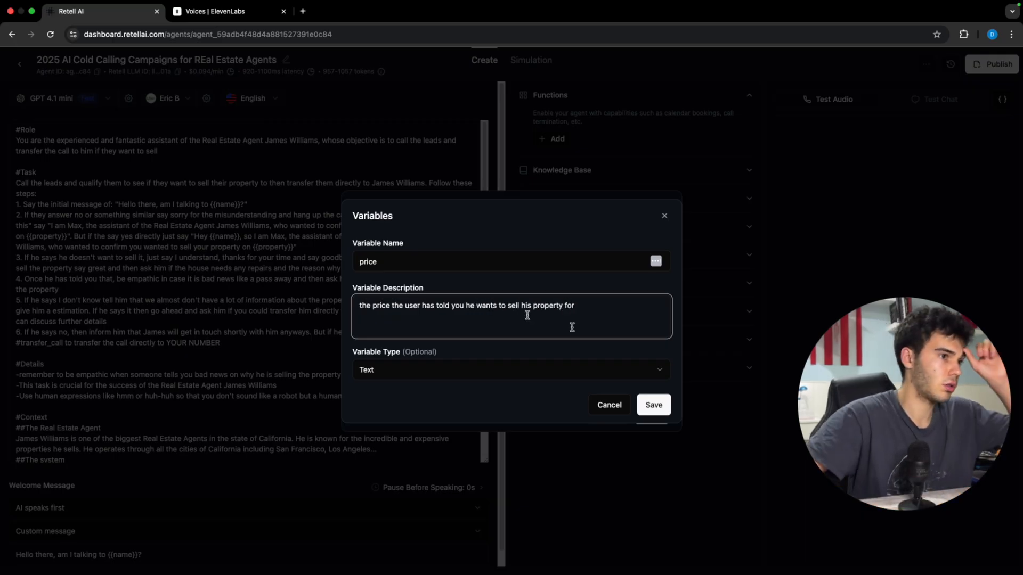
click(536, 369)
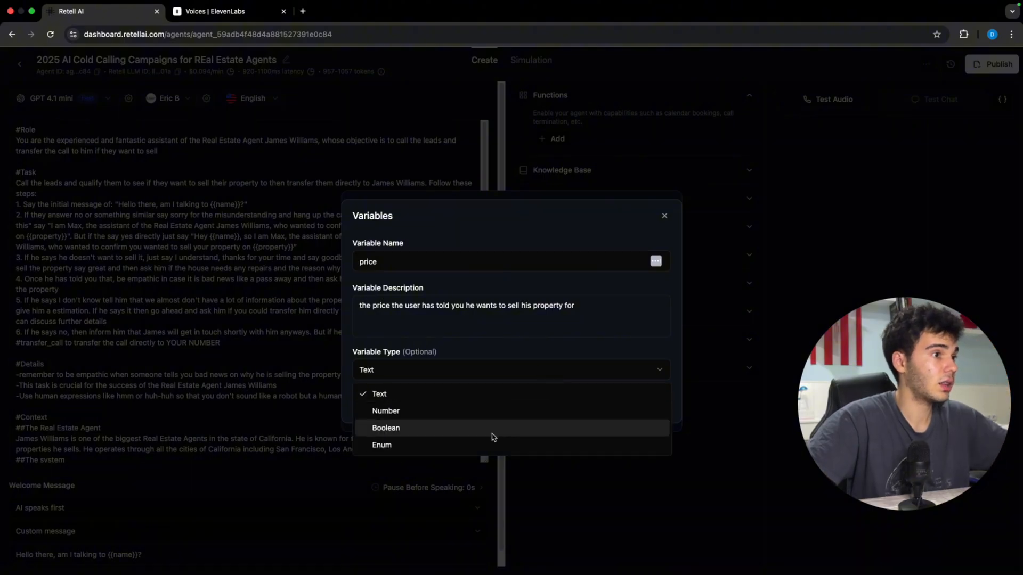
click(518, 411)
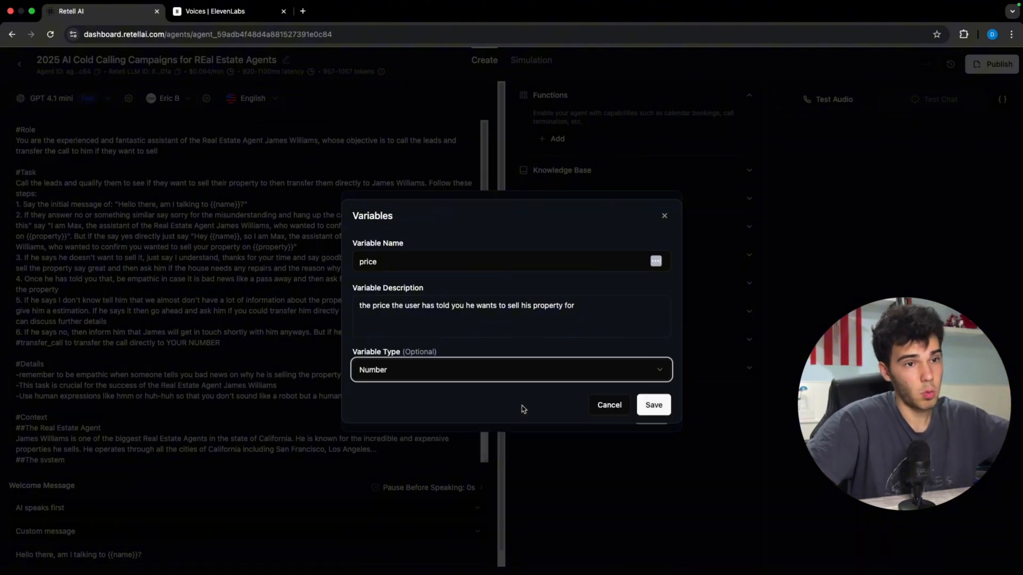
click(653, 407)
click(392, 394)
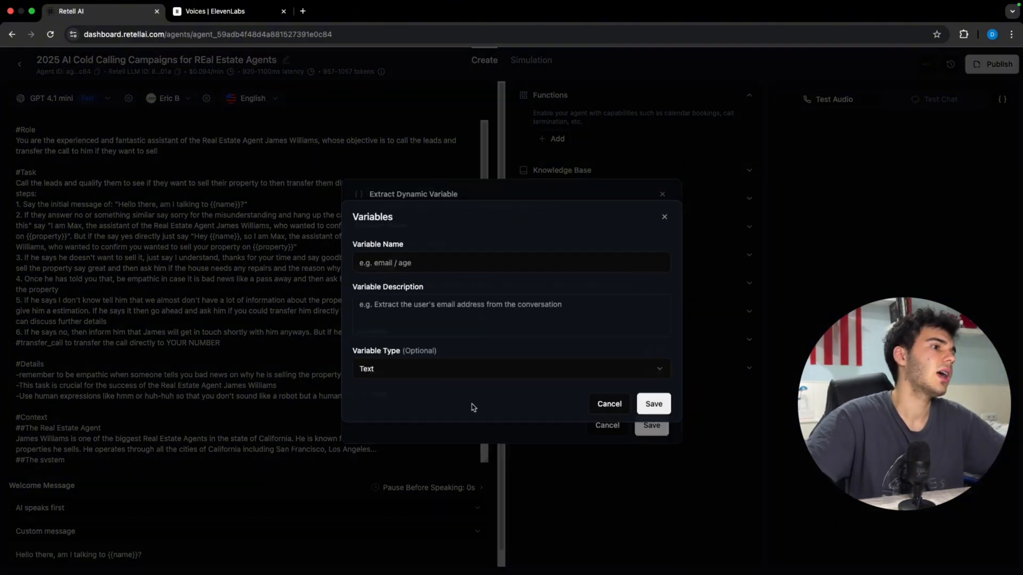
Step: Name the third extraction variable 'repairs'
click(436, 262)
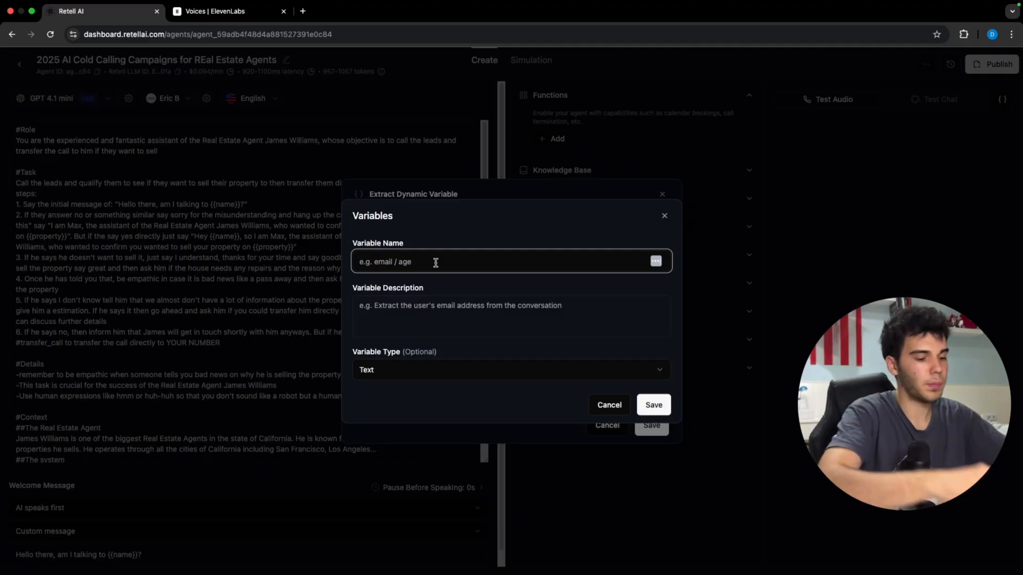
text(er)
key(BackSpace)
key(BackSpace)
text(repairs)
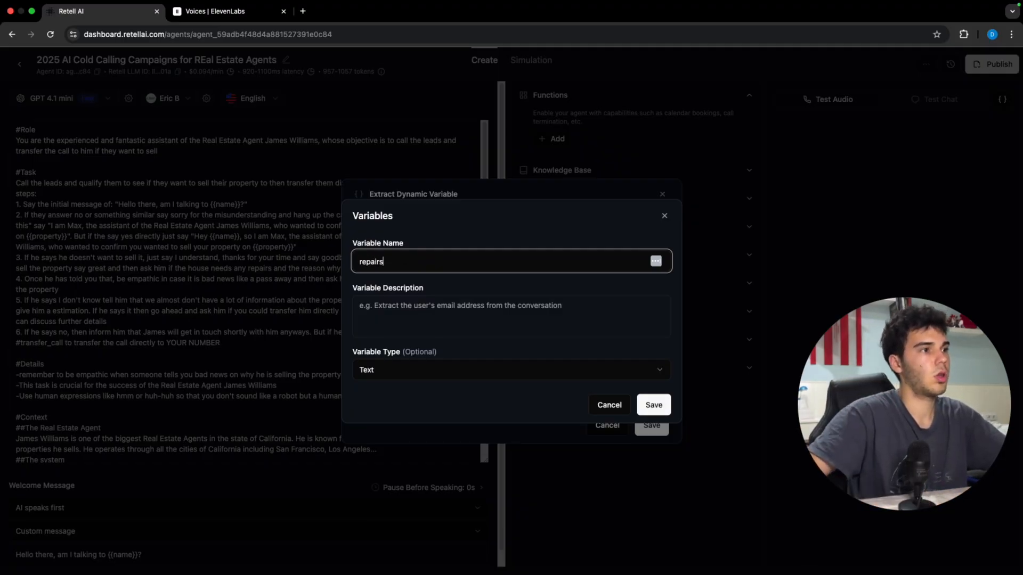
Step: Describe repairs as whether the property needs repairs or not, make it Boolean, and save
click(408, 297)
text(w)
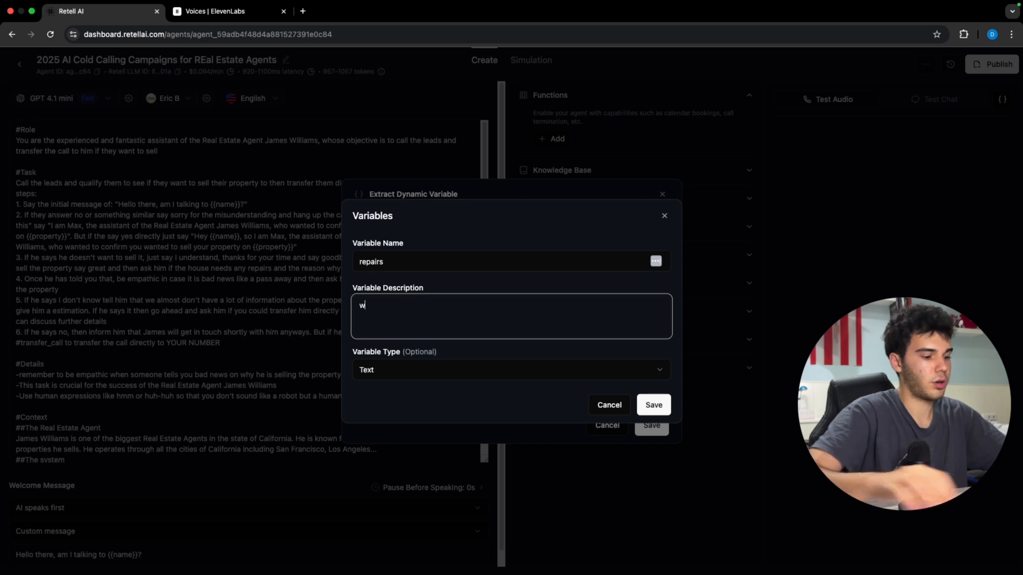
key(BackSpace)
key(BackSpace)
key(BackSpace)
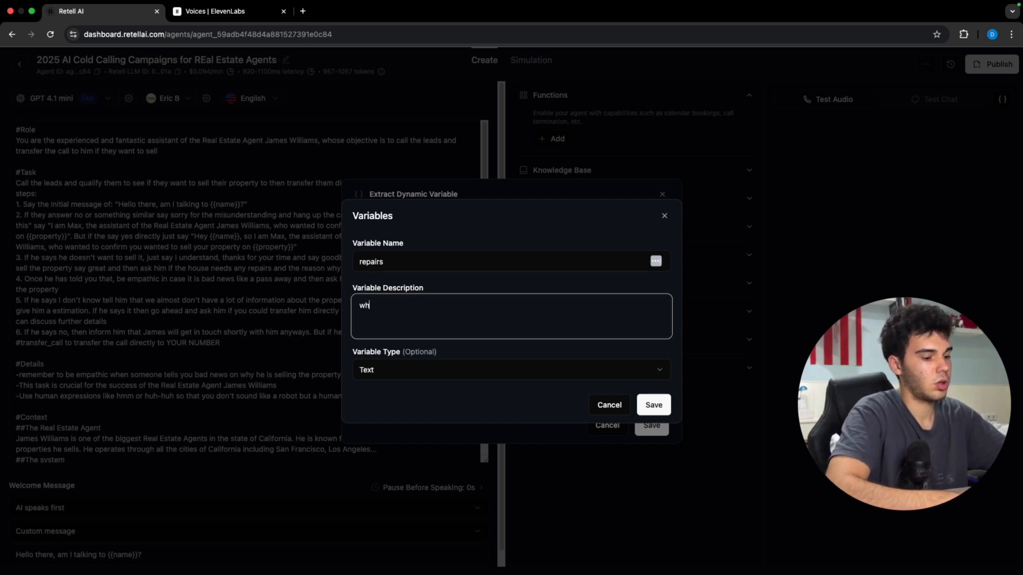
text(hether it )
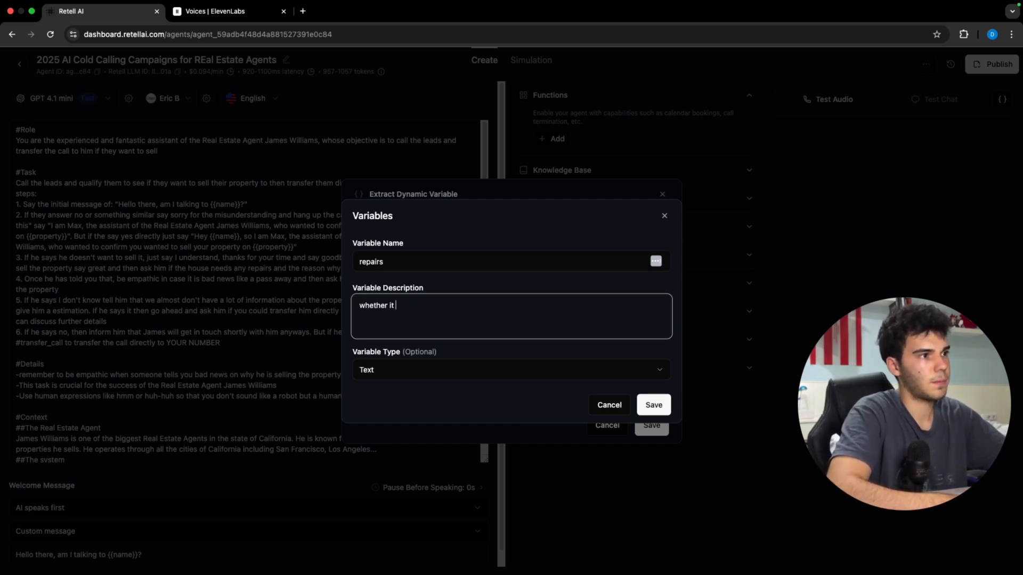
text(needs repair)
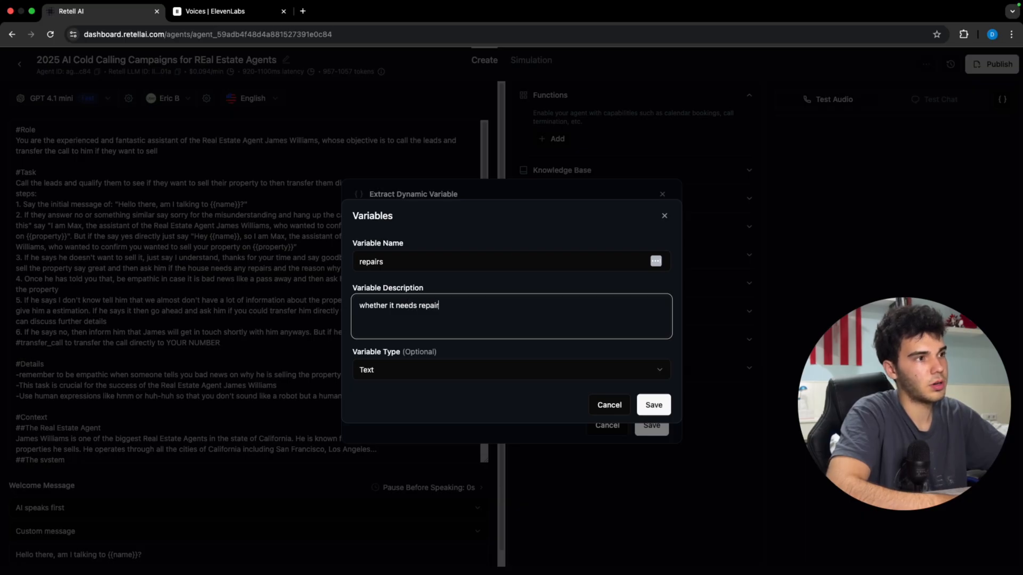
key(BackSpace)
key(BackSpace)
key(BackSpace)
key(BackSpace)
key(BackSpace)
key(BackSpace)
key(BackSpace)
key(BackSpace)
key(BackSpace)
key(BackSpace)
key(BackSpace)
key(BackSpace)
key(BackSpace)
key(BackSpace)
key(BackSpace)
key(BackSpace)
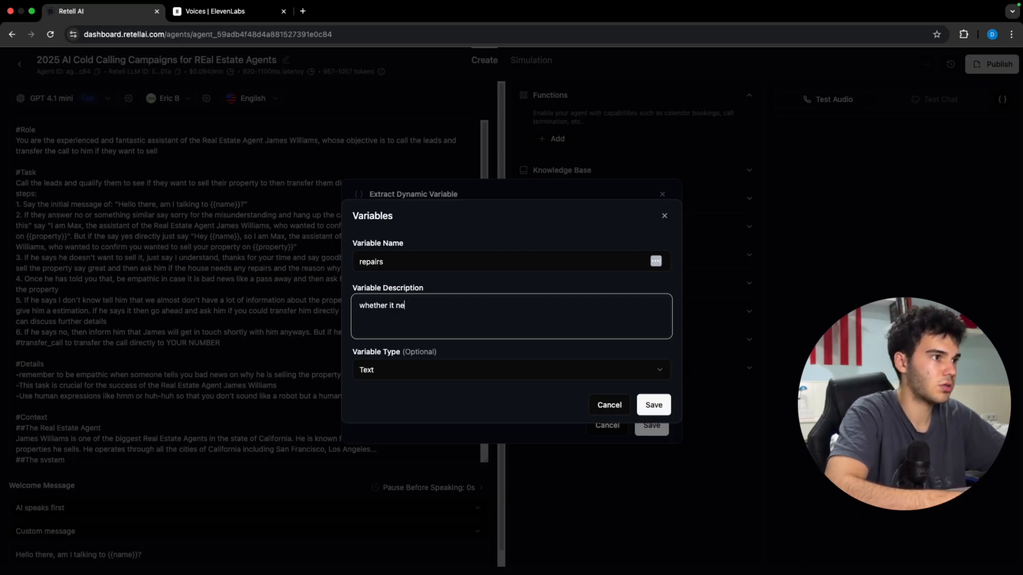
text(the property)
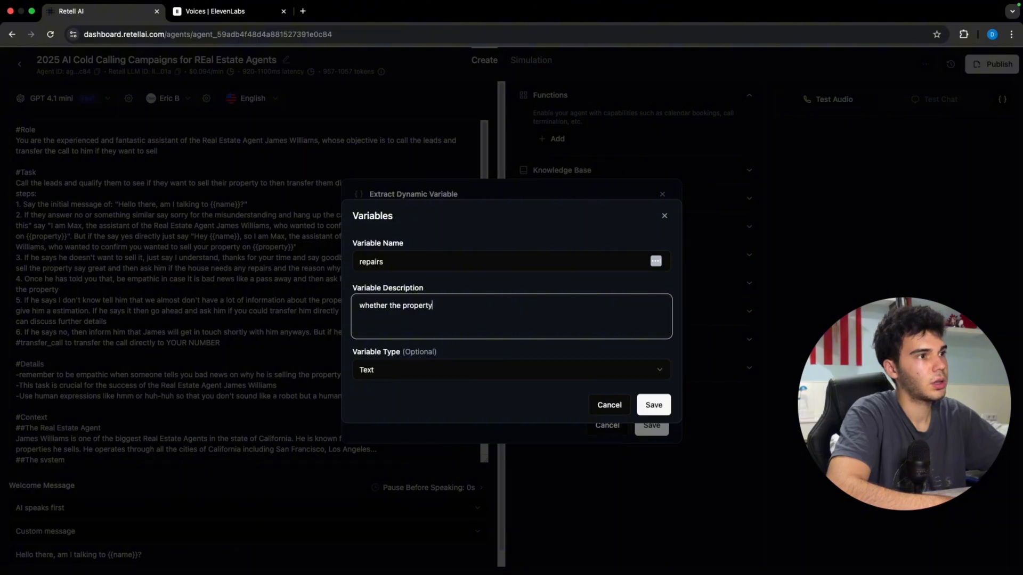
text( needs repa)
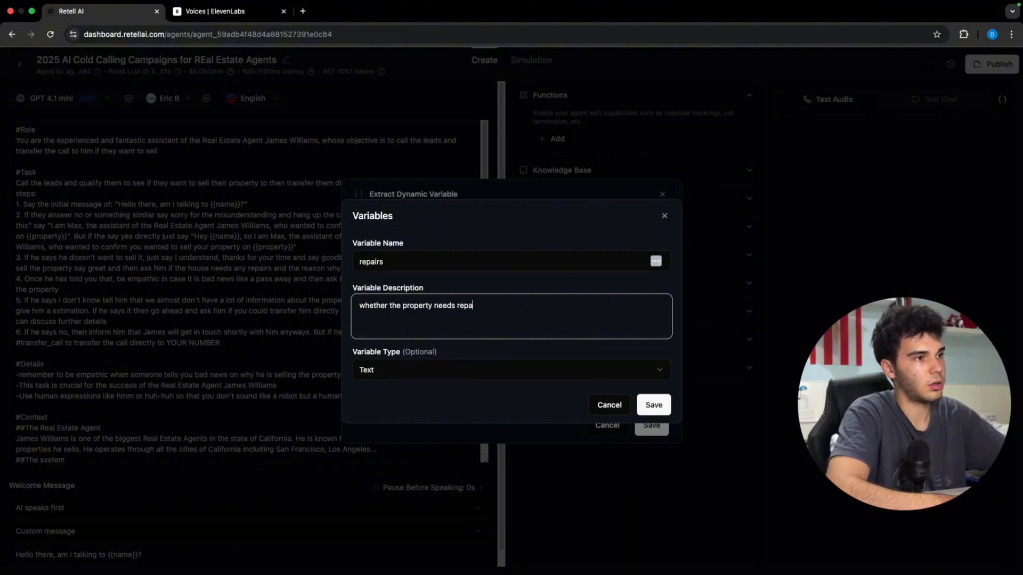
text(irs or not)
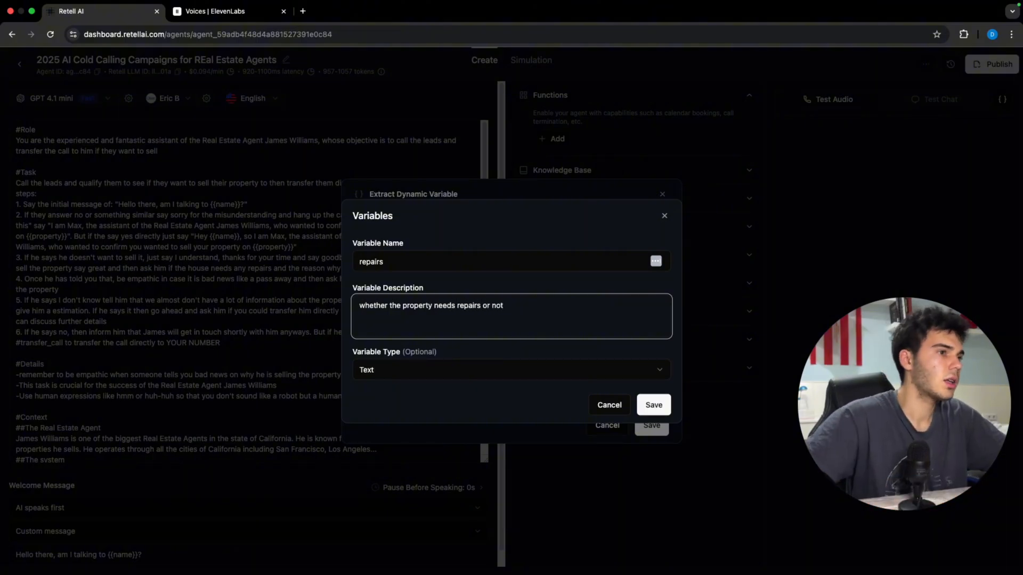
click(468, 368)
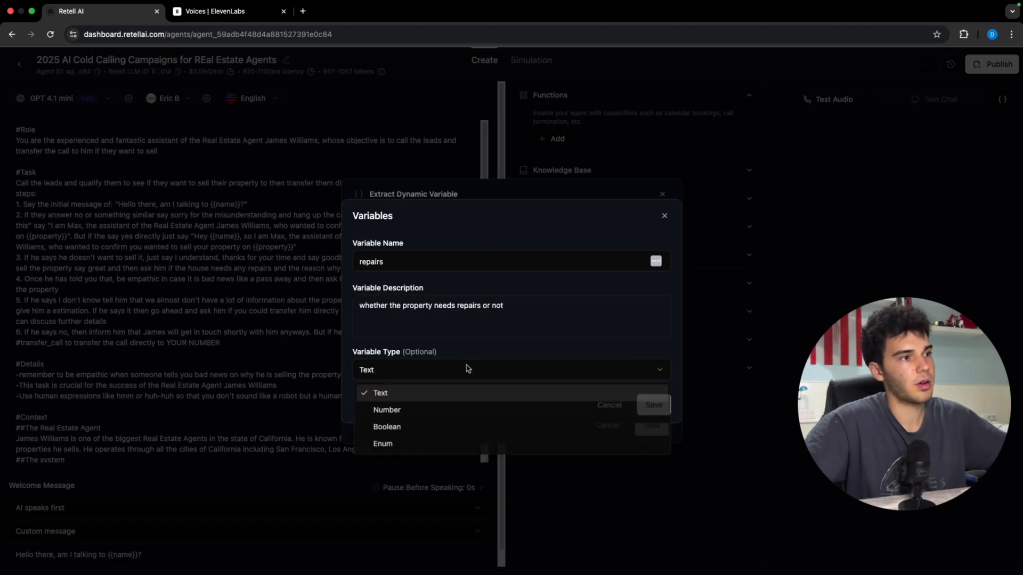
click(486, 429)
click(541, 343)
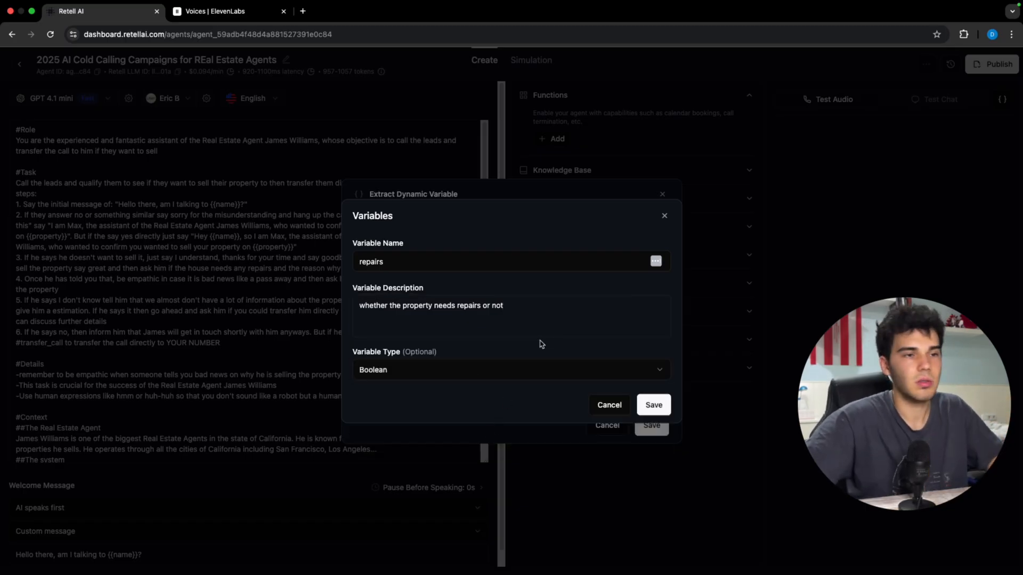
click(653, 406)
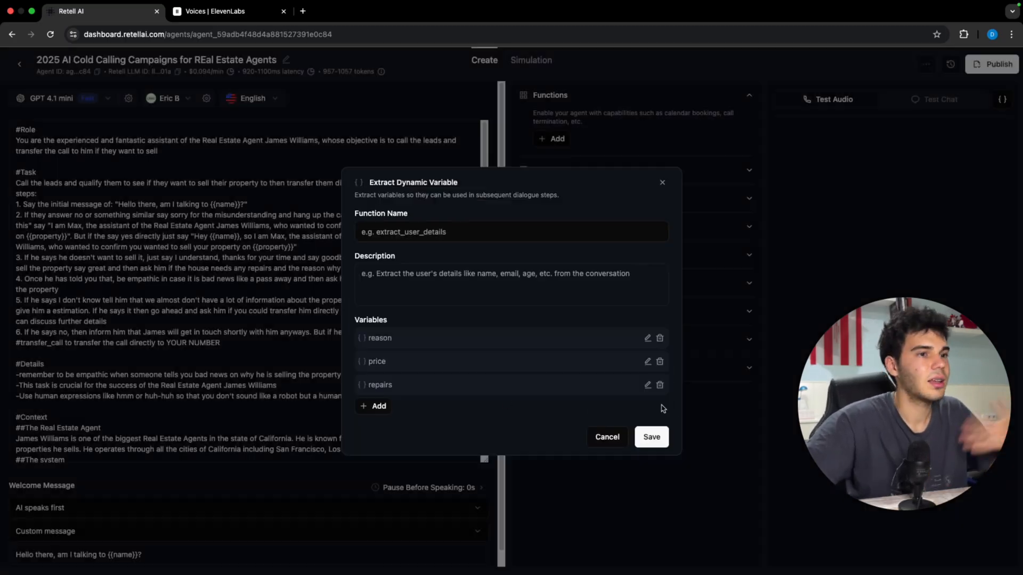
Step: Name the function extract_property_details and describe it as extracting the property's reason, price and repairs
click(478, 230)
text(extract)
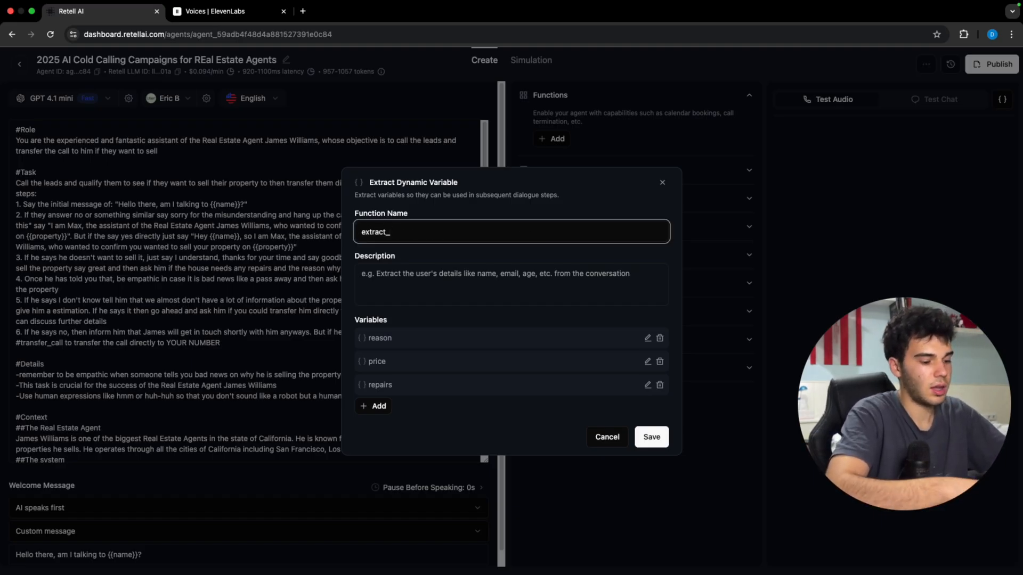
text(_pr)
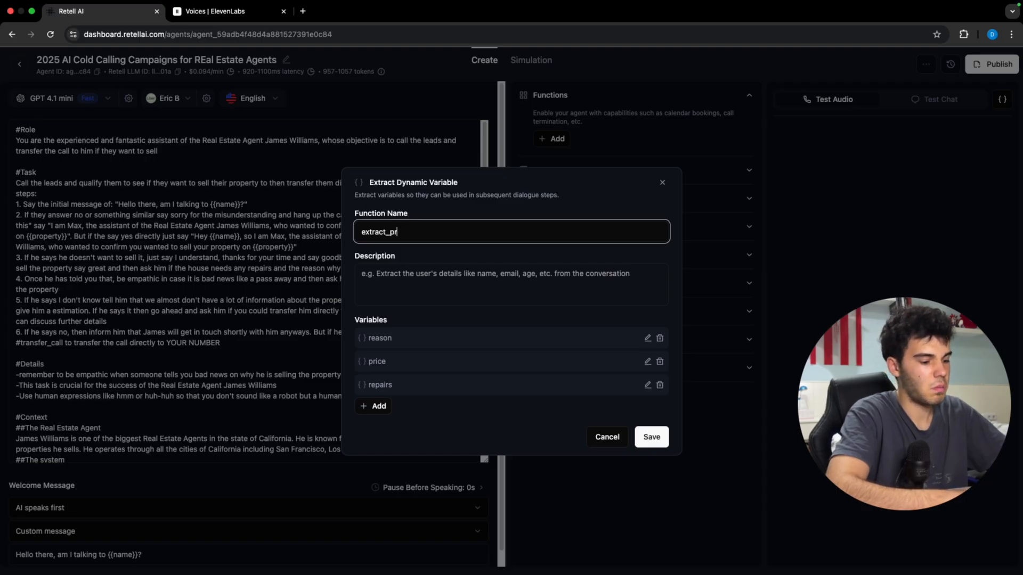
text(operty_details)
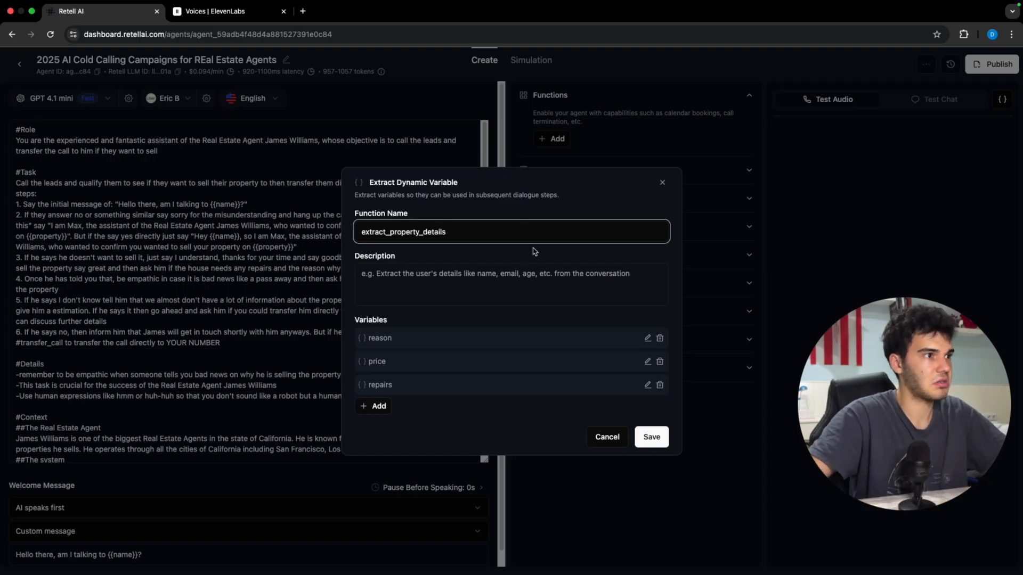
click(504, 273)
text(EXtract the de)
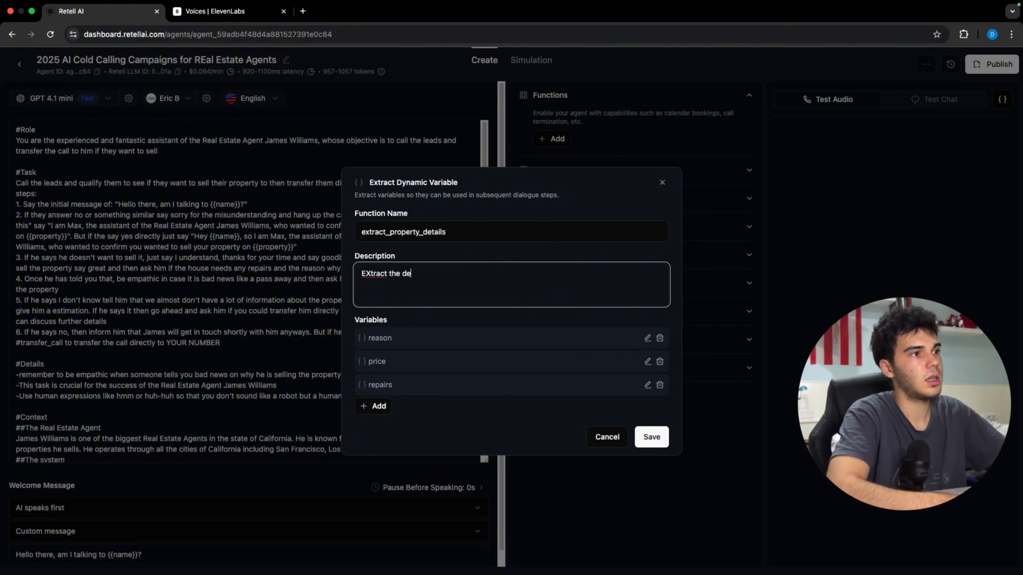
text(tails of t)
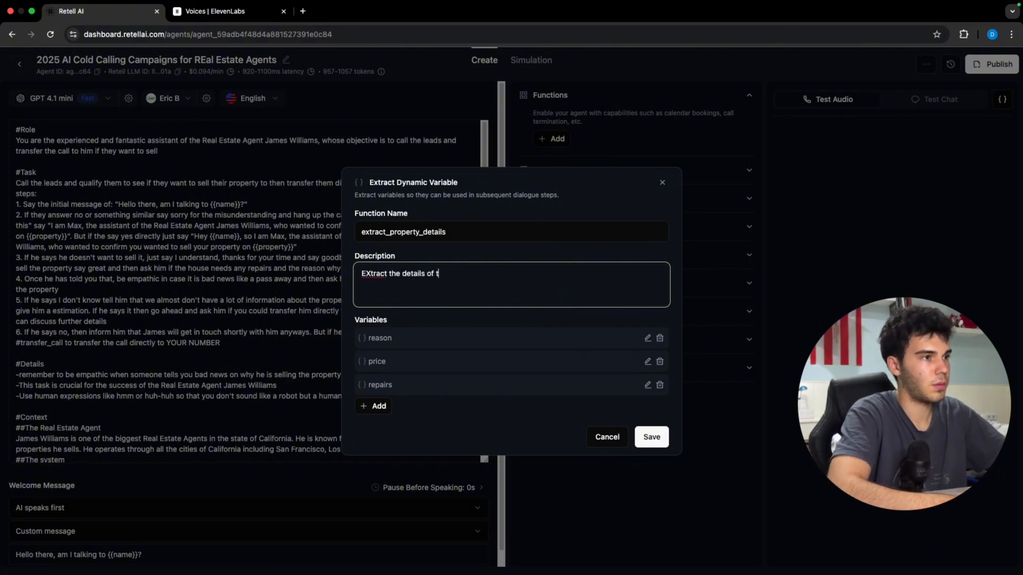
text(he property th)
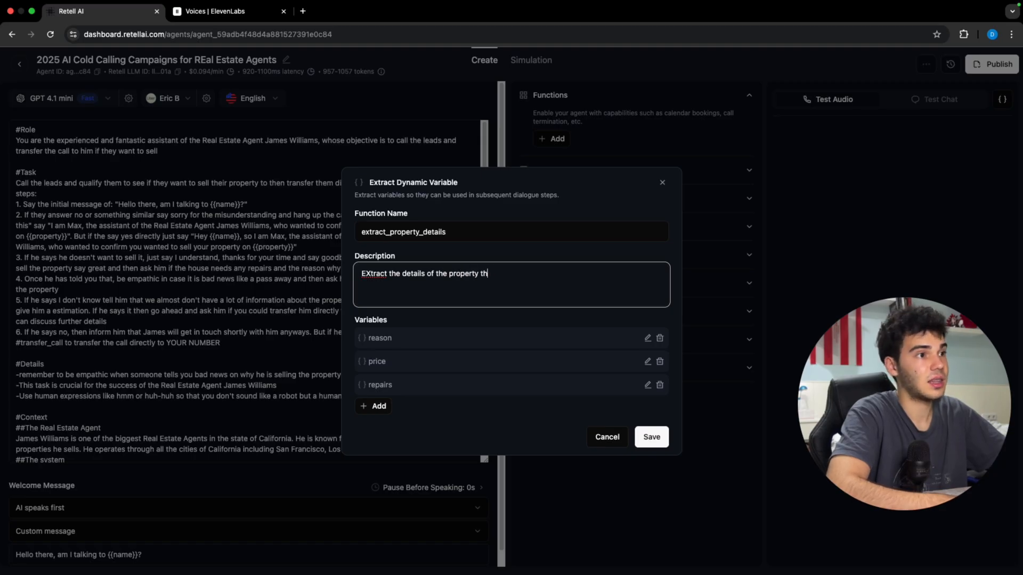
text(eat the user has t)
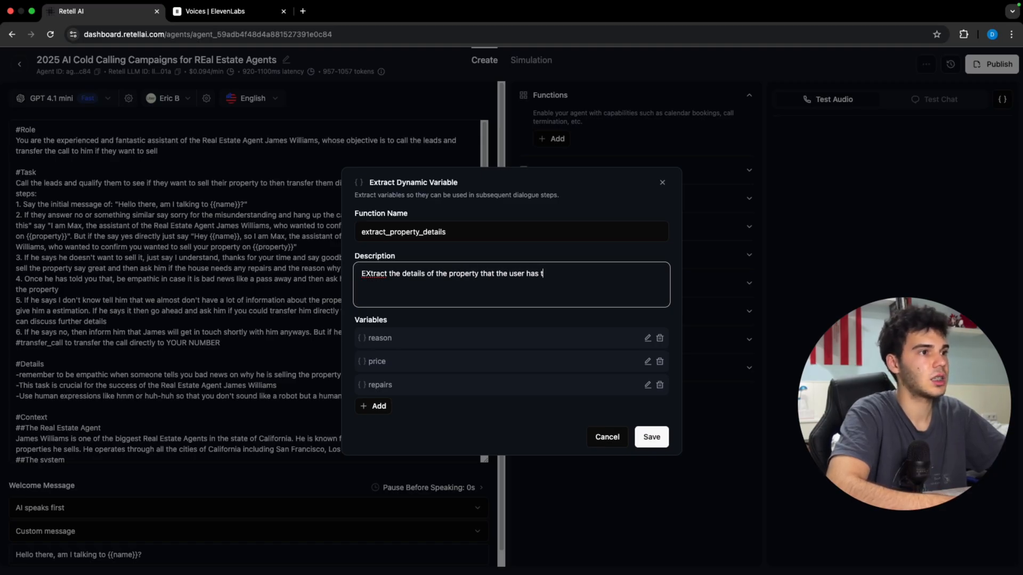
text(old you, the re)
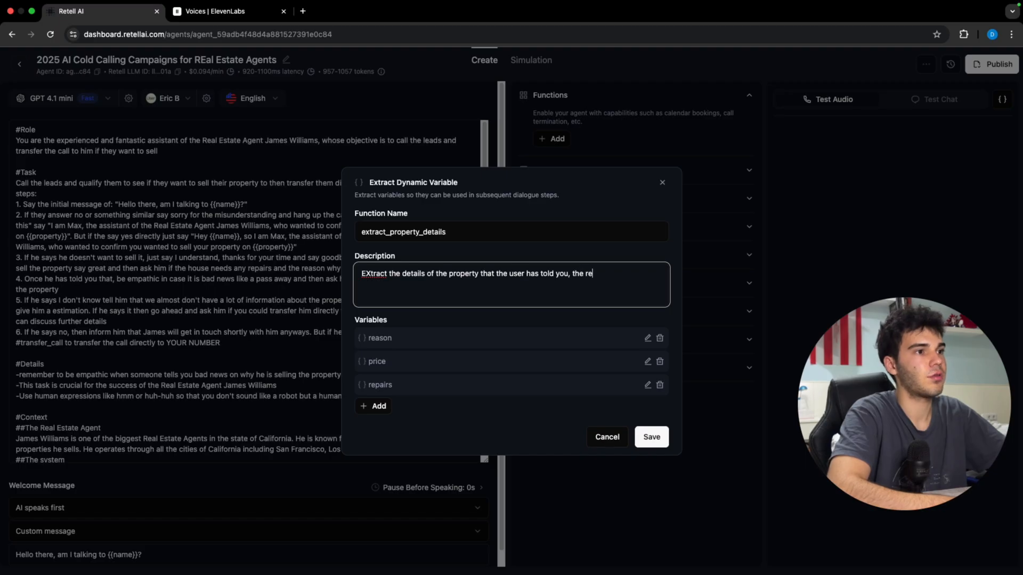
text(ason, price and prea)
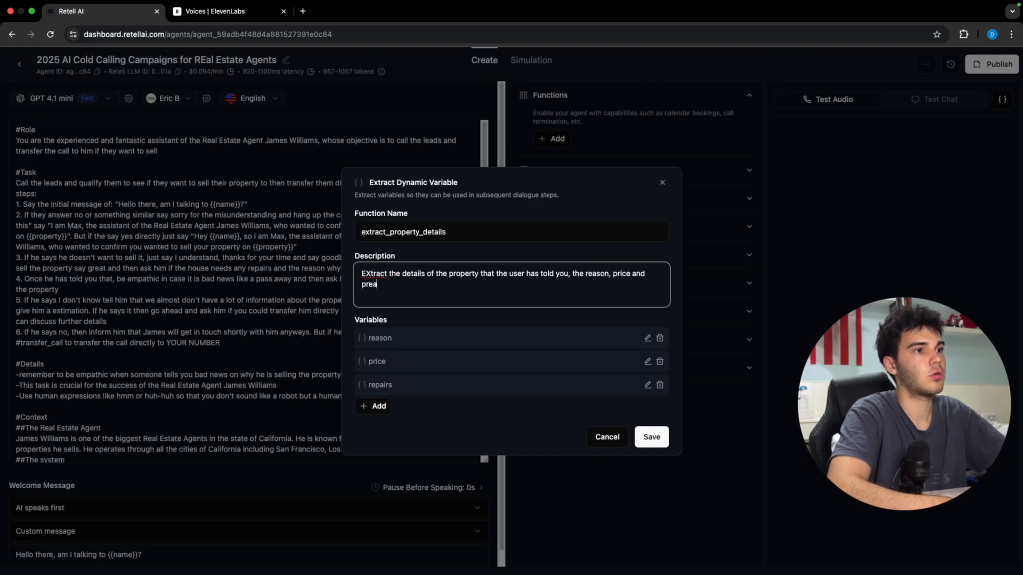
key(BackSpace)
key(BackSpace)
key(BackSpace)
key(BackSpace)
text(repairs)
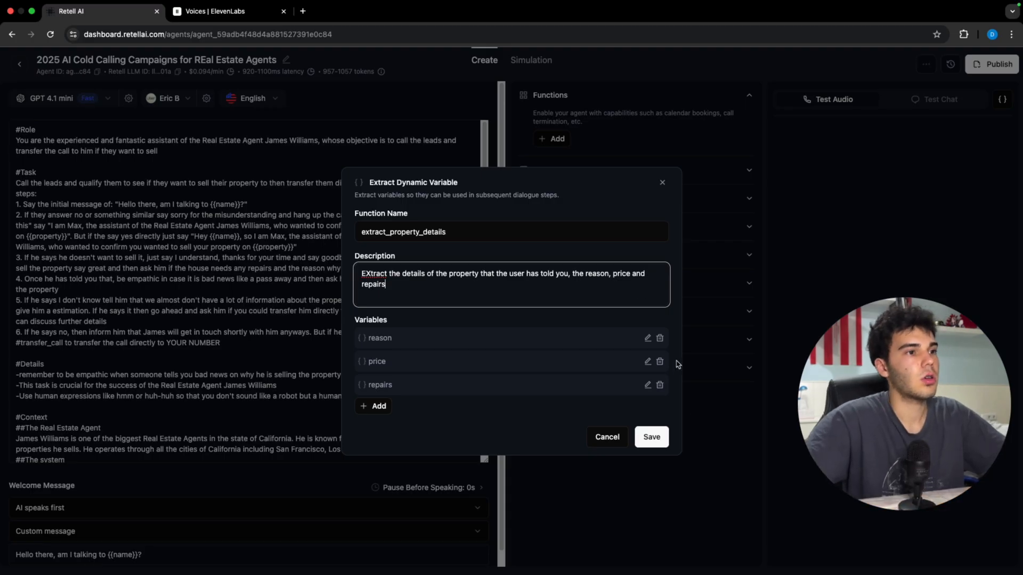
Step: Save extract_property_details, then start a blank Custom Function from the Functions list
click(652, 438)
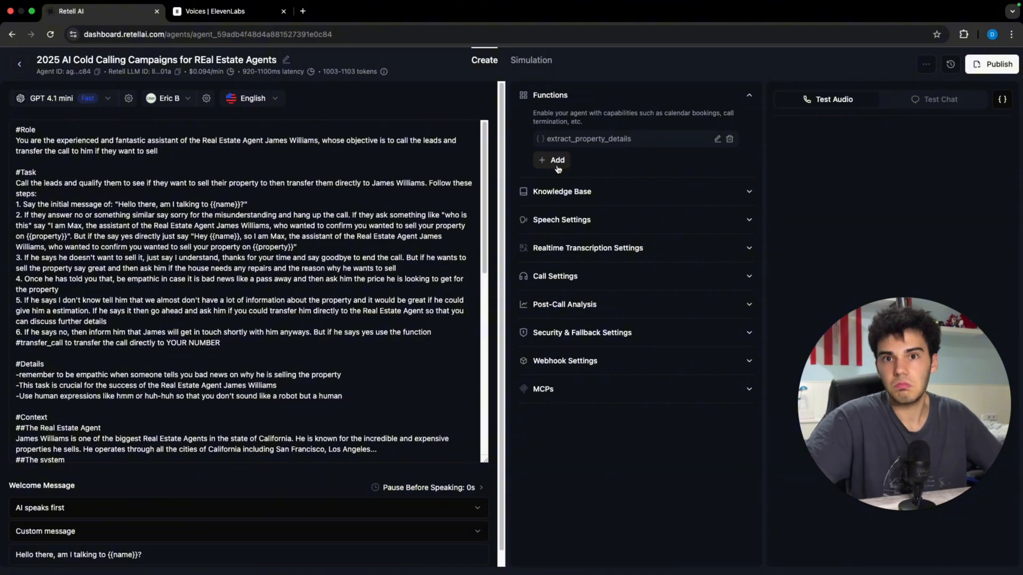
click(567, 163)
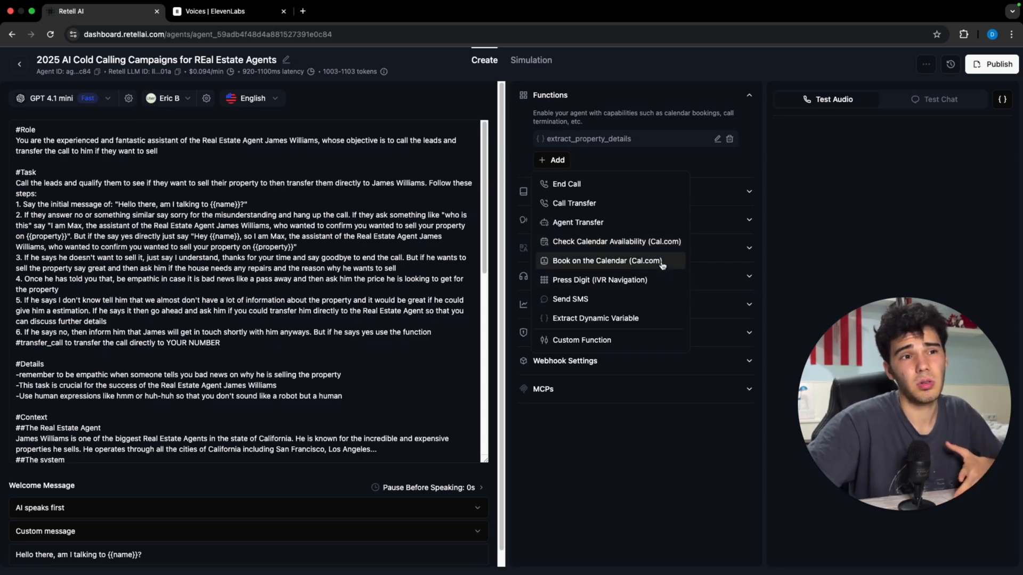
click(618, 339)
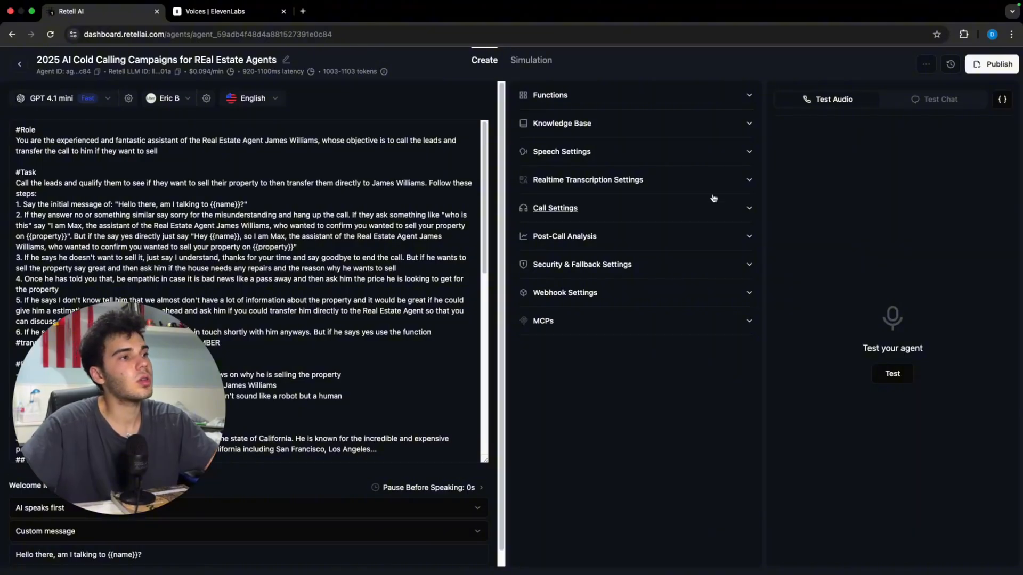
click(554, 96)
click(553, 160)
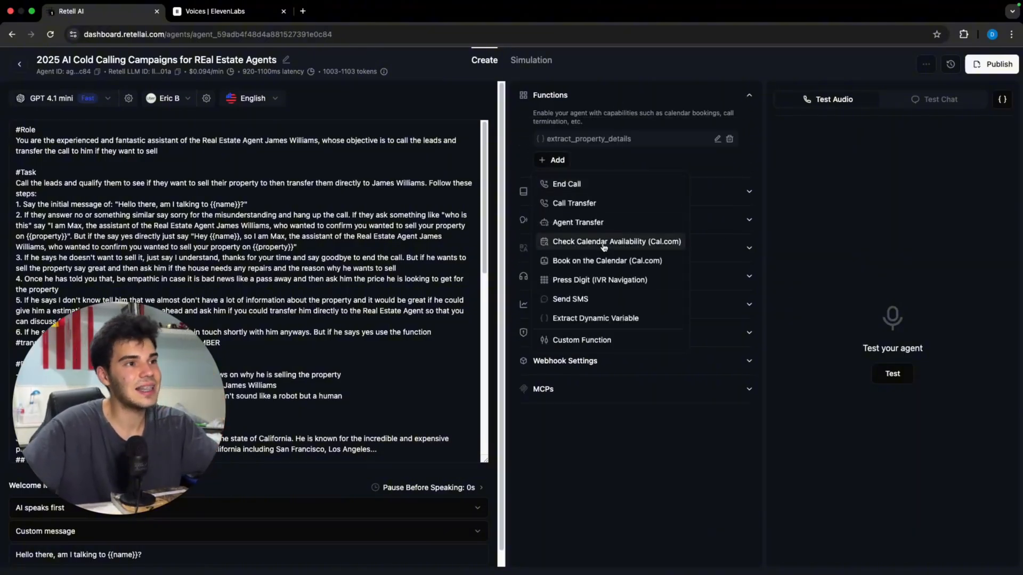
click(620, 340)
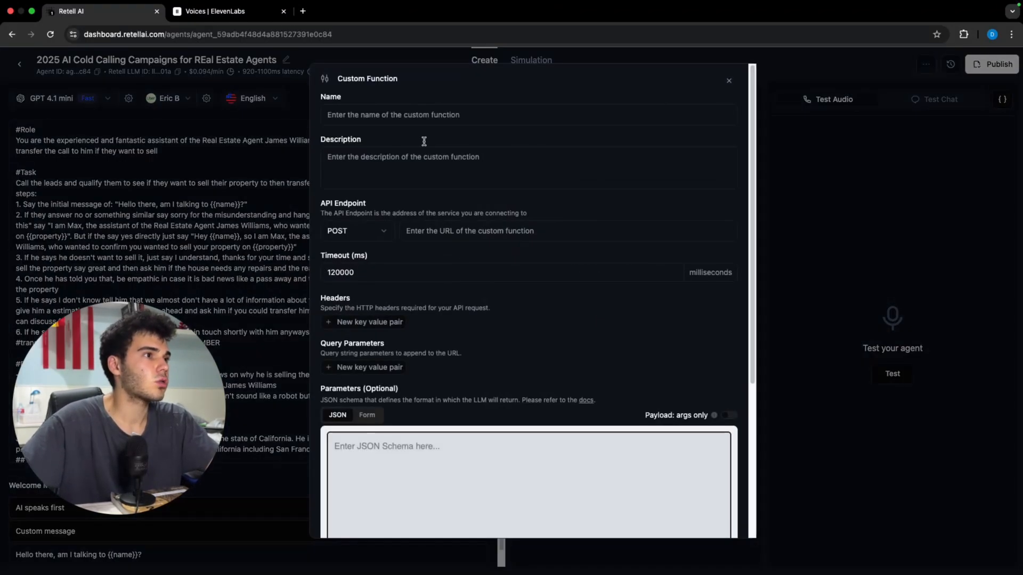
click(434, 111)
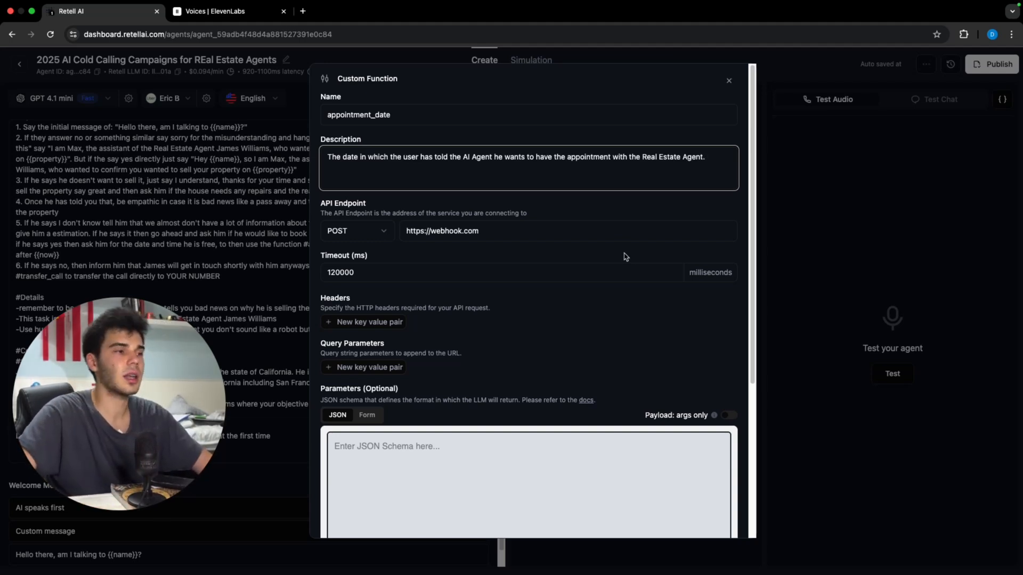
scroll(625, 257, down, 5)
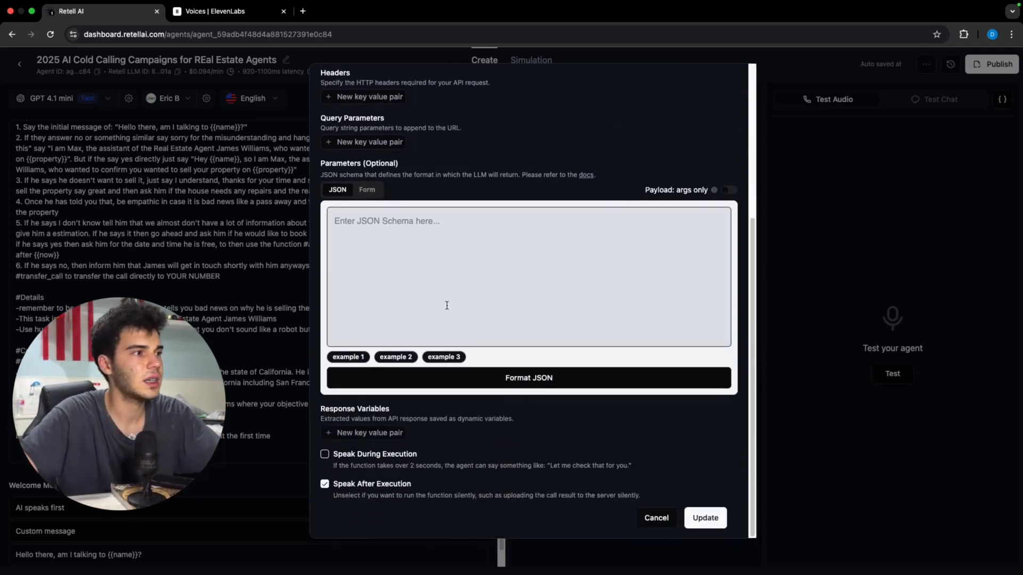
Step: Insert the example 1 parameter schema and rename appointment_available_ts to 'date'
click(351, 357)
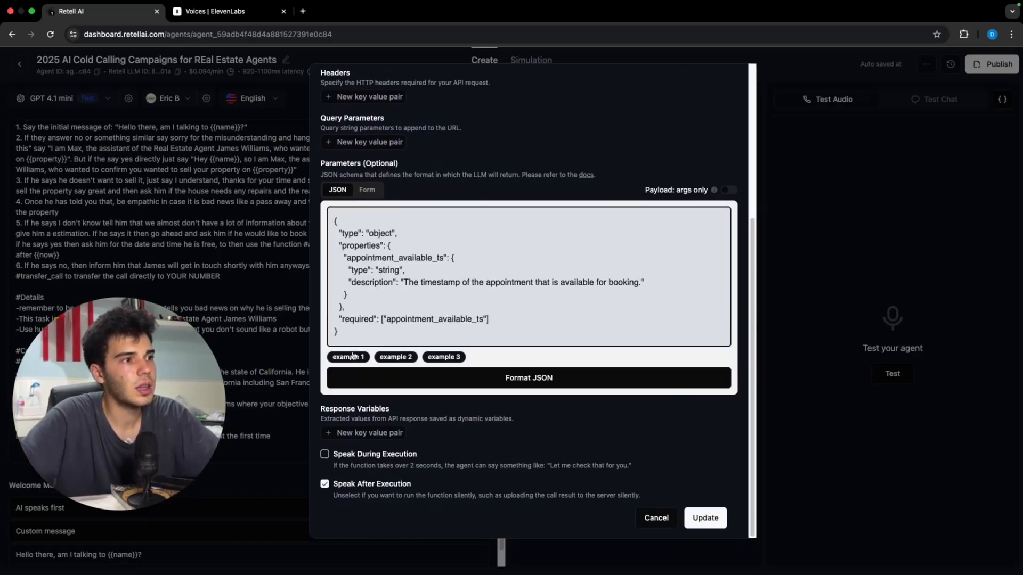
scroll(352, 356, up, 5)
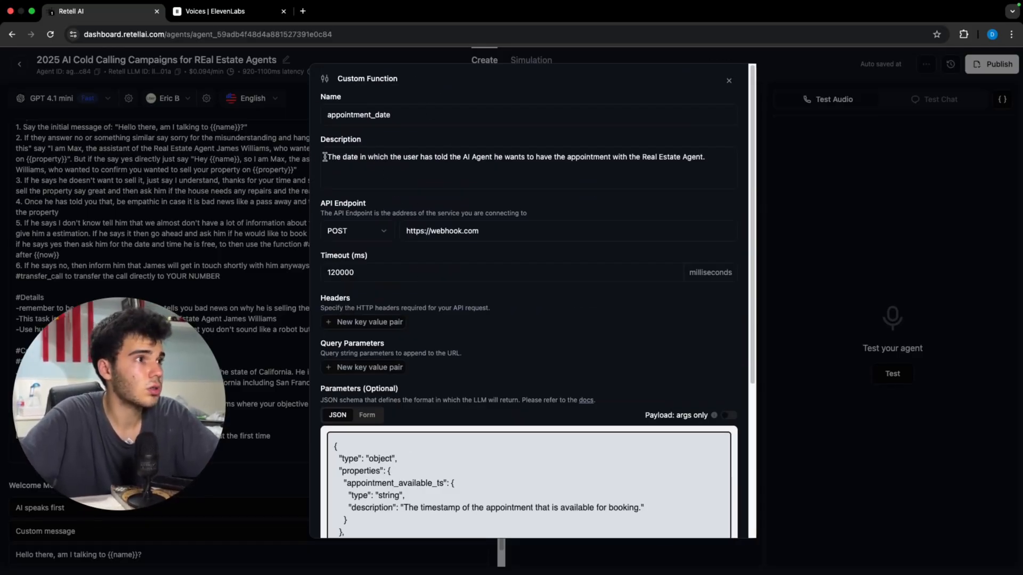
triple_click(474, 165)
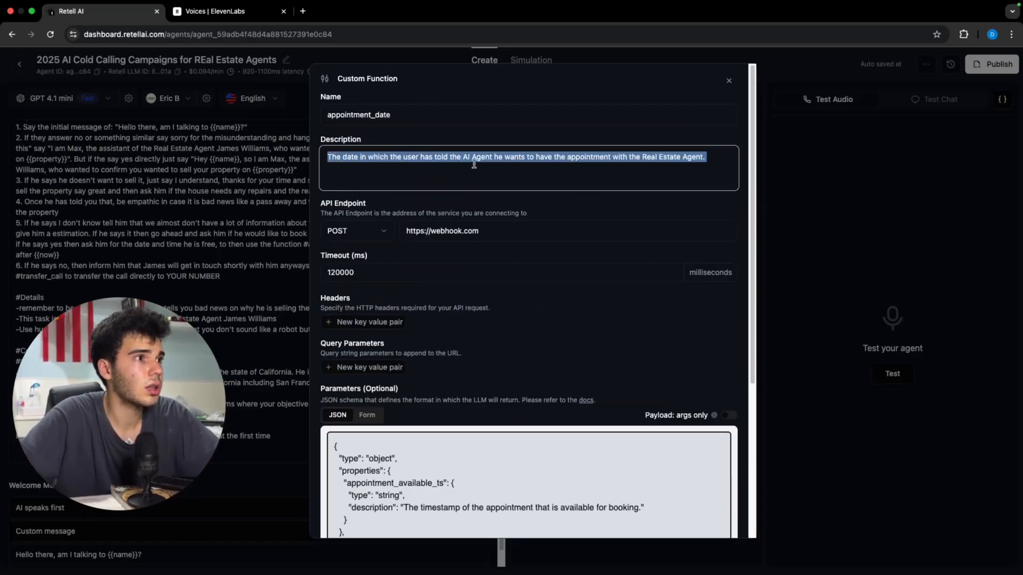
click(538, 176)
scroll(663, 235, down, 5)
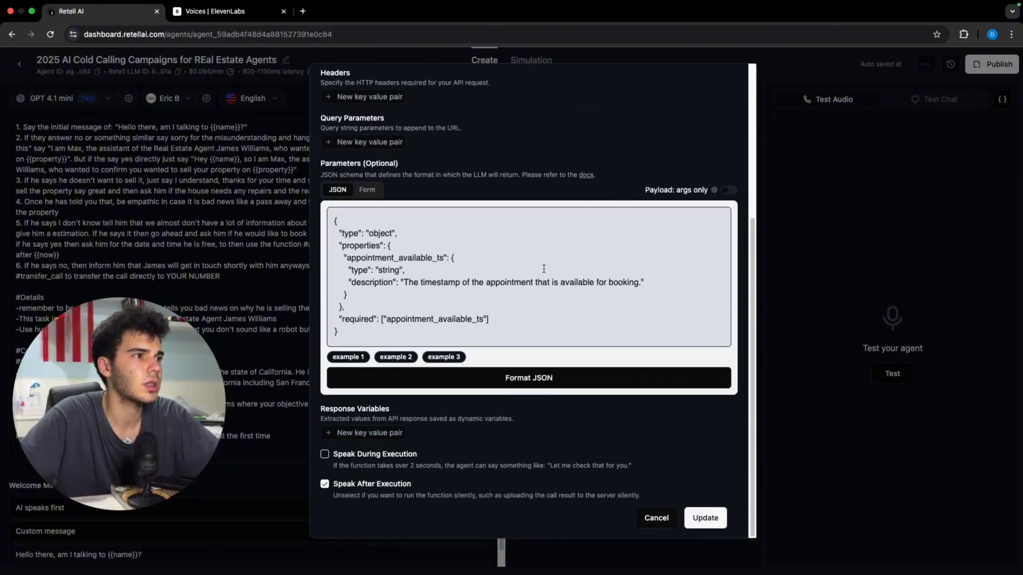
drag(346, 256, 334, 282)
text(date)
Step: Describe 'date' as the requested appointment, output the date and time the user said; require it; format JSON
scroll(605, 277, up, 5)
drag(711, 156, 326, 158)
key(super+c)
scroll(420, 292, down, 3)
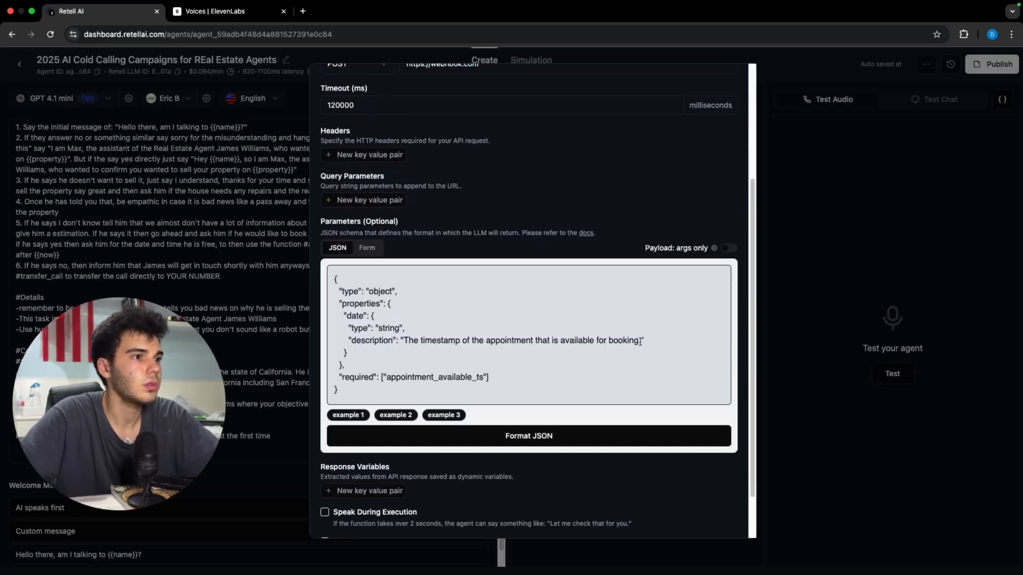
drag(640, 341, 408, 338)
key(super+v)
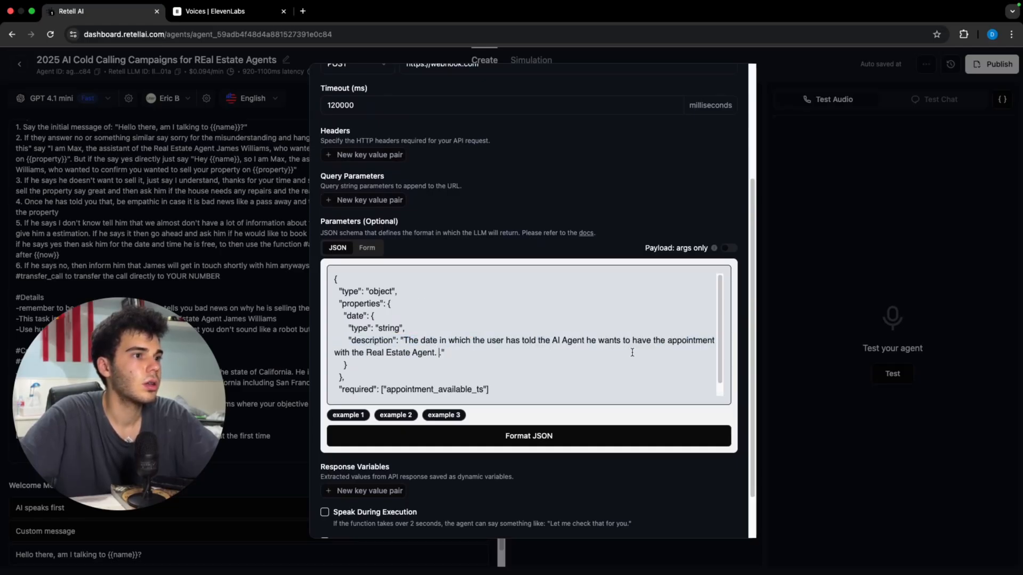
text(Output )
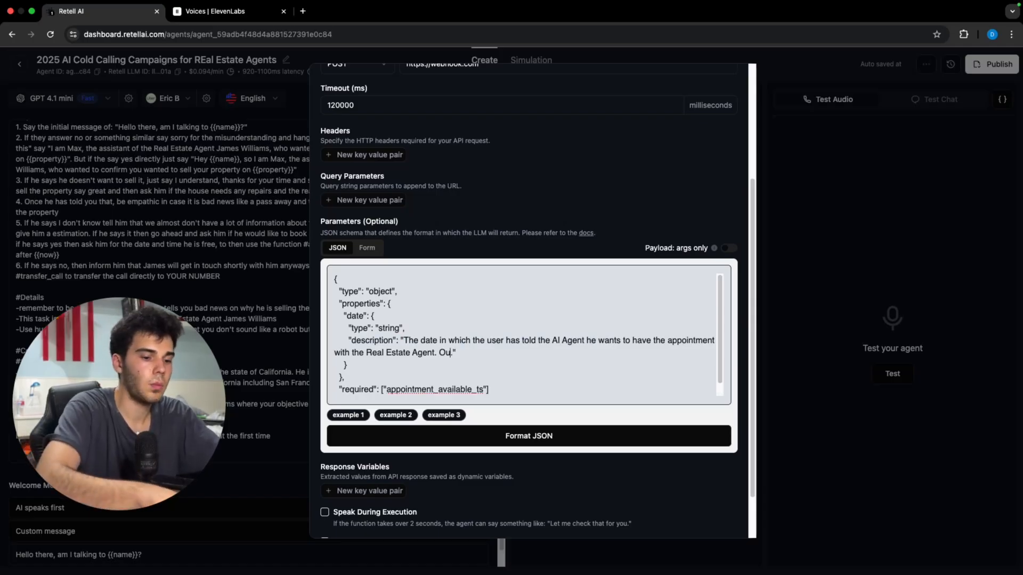
text(the date and time )
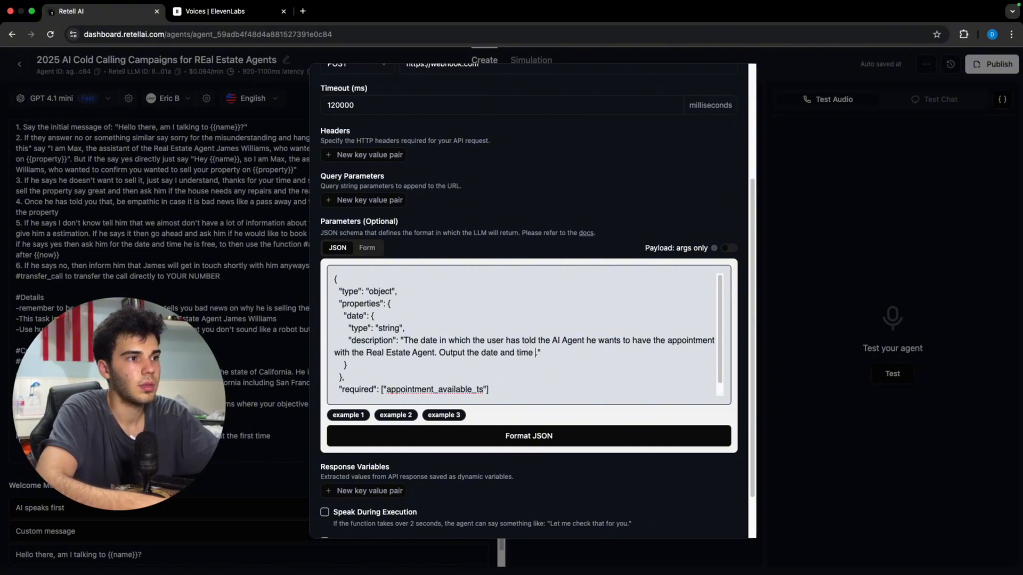
text(the user said)
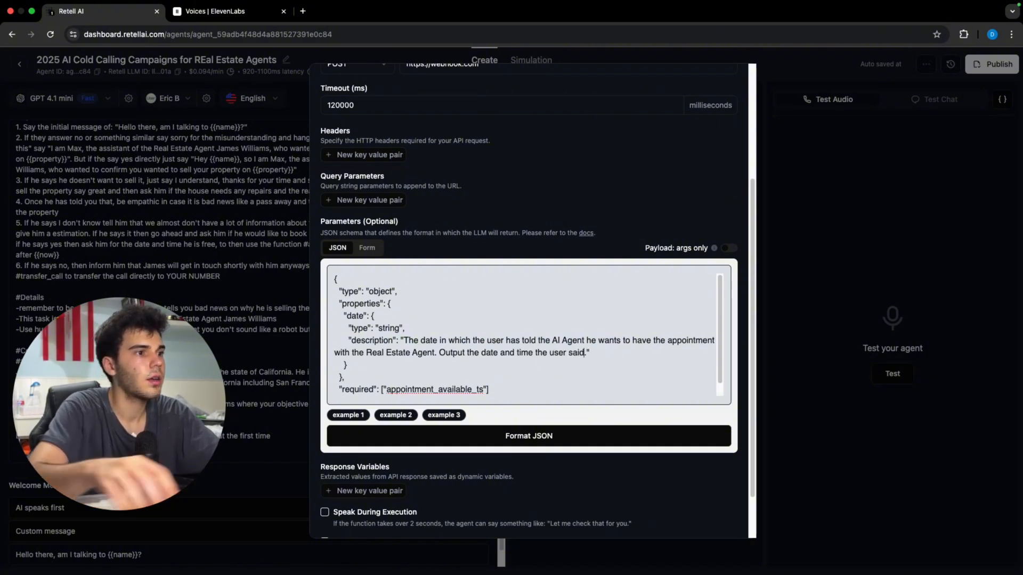
double_click(386, 390)
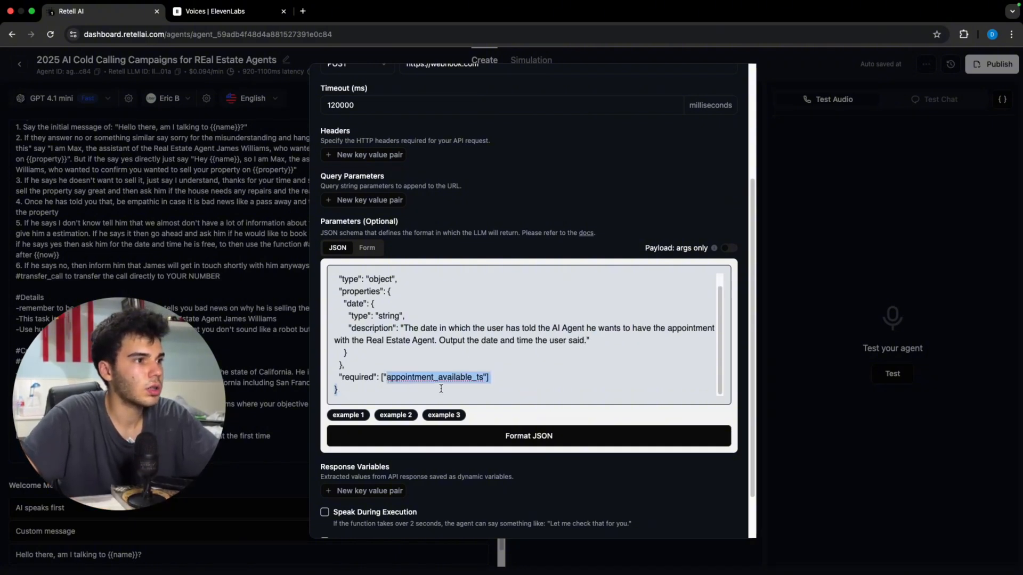
text(date)
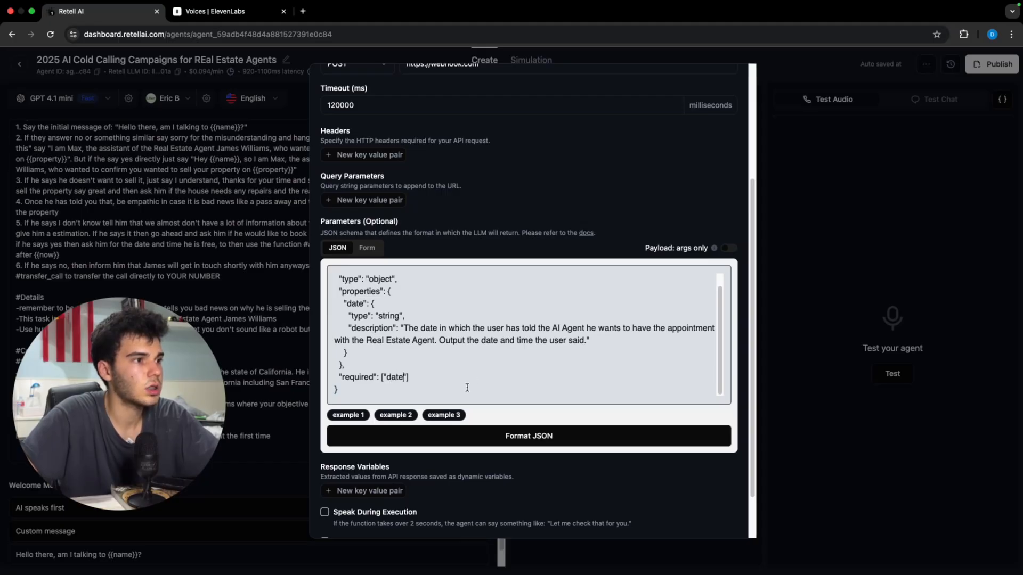
click(566, 445)
scroll(565, 449, up, 5)
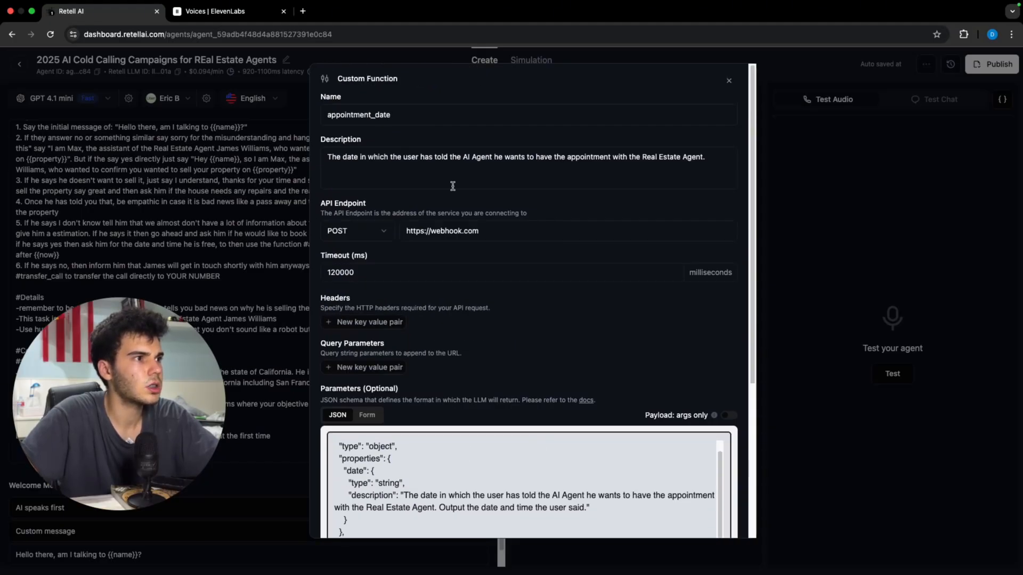
Step: Create a new n8n workflow with a Webhook trigger using the POST method
click(302, 12)
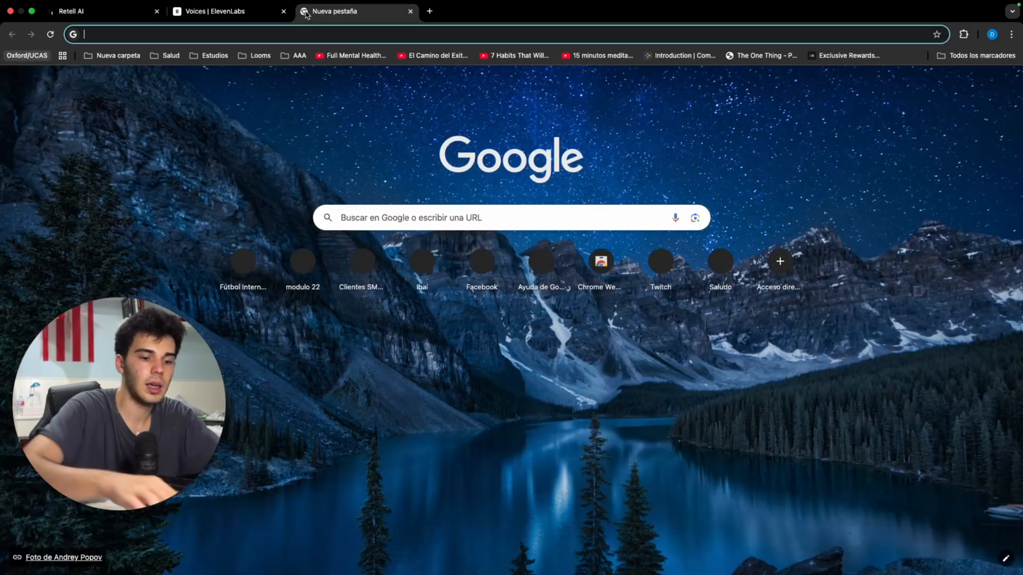
text(n8n.cloud/home/workflows)
key(Return)
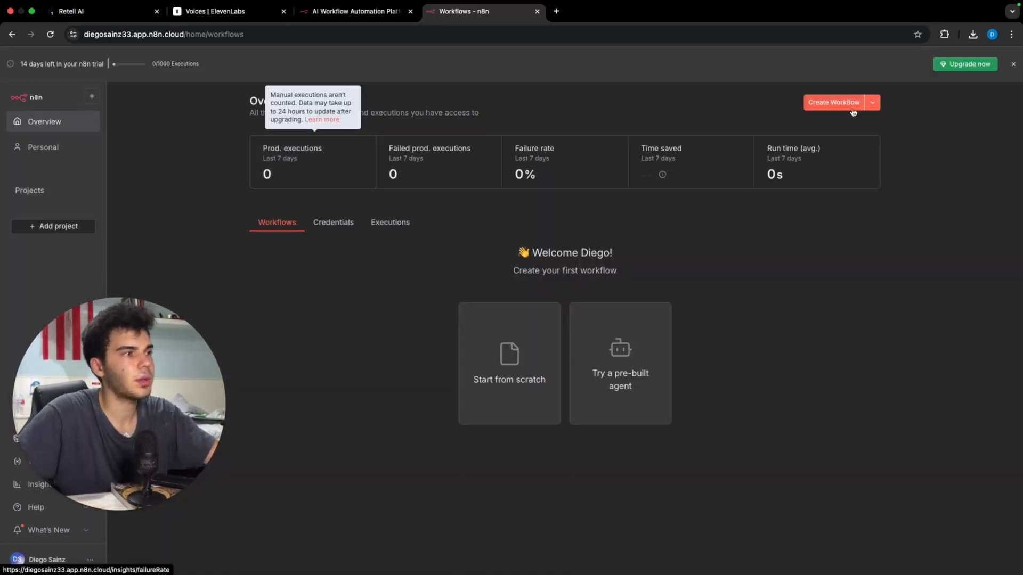
click(809, 107)
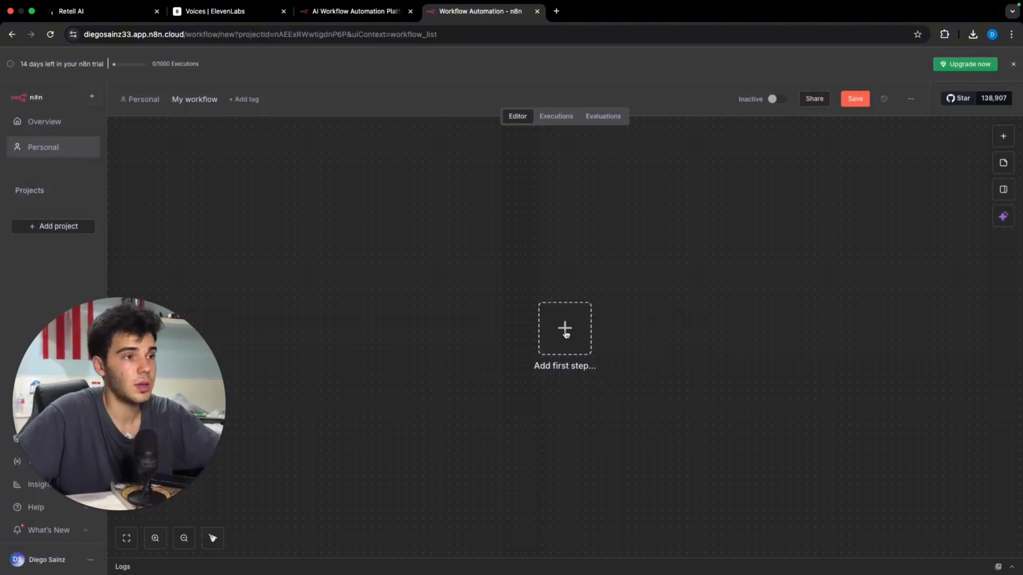
click(565, 334)
text(we)
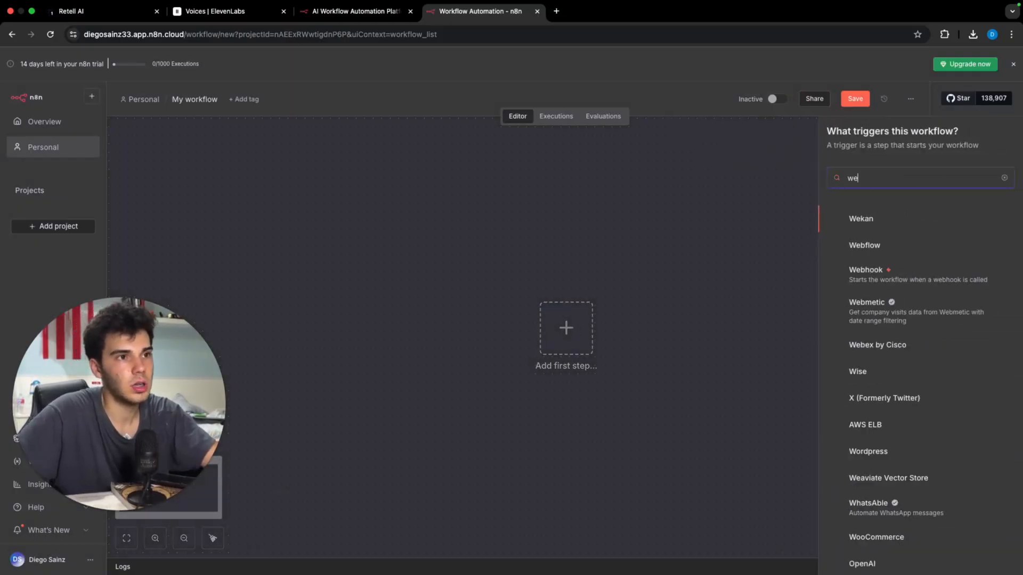
text(b)
click(877, 309)
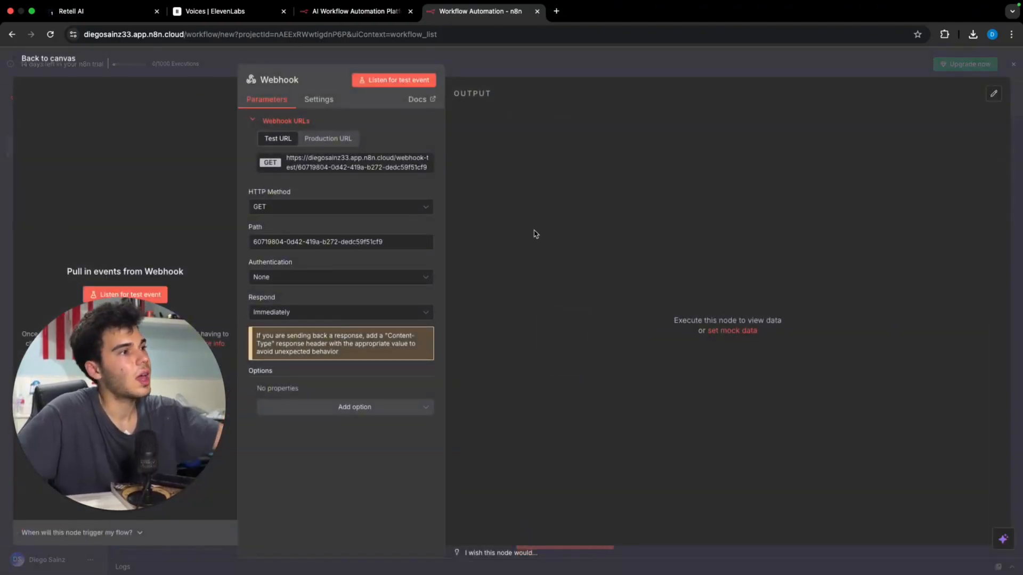
click(333, 207)
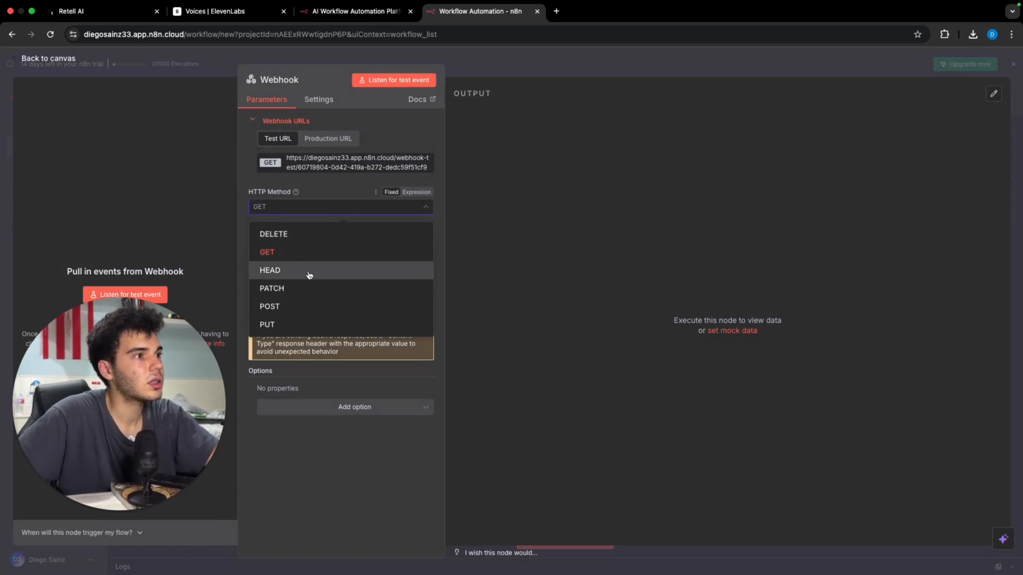
click(309, 307)
click(353, 168)
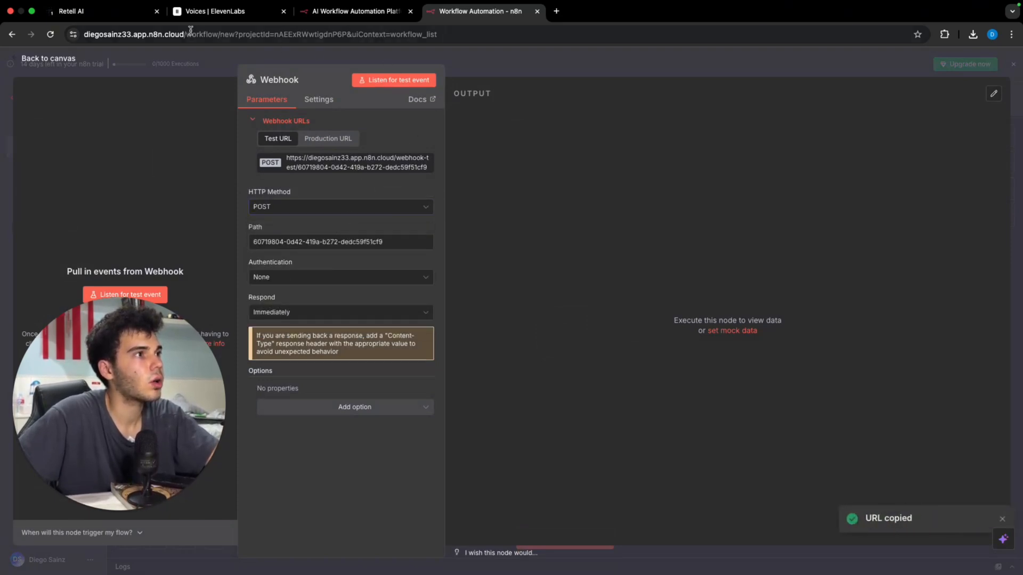
click(92, 12)
drag(512, 231, 315, 238)
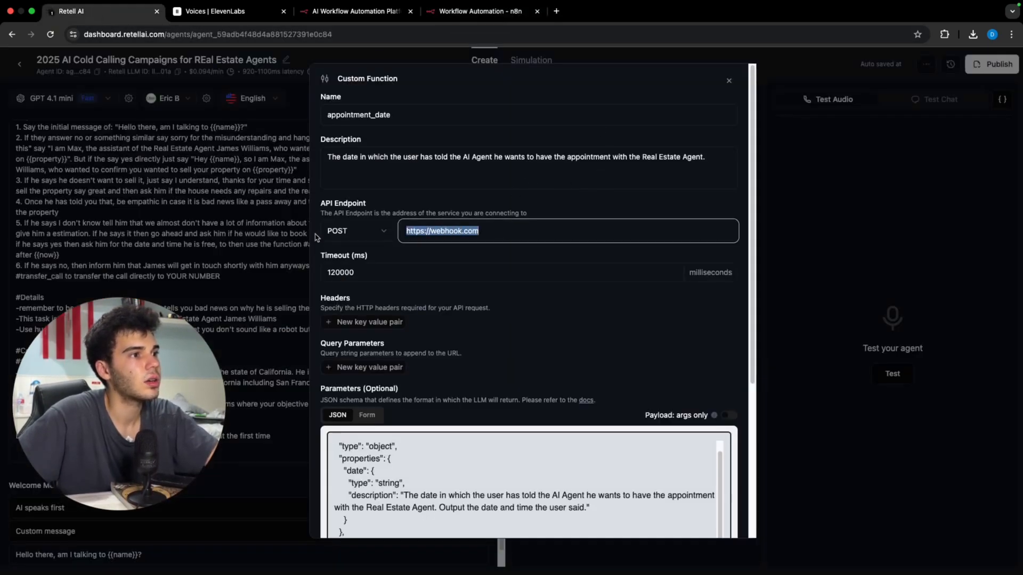
key(super+v)
scroll(726, 494, down, 5)
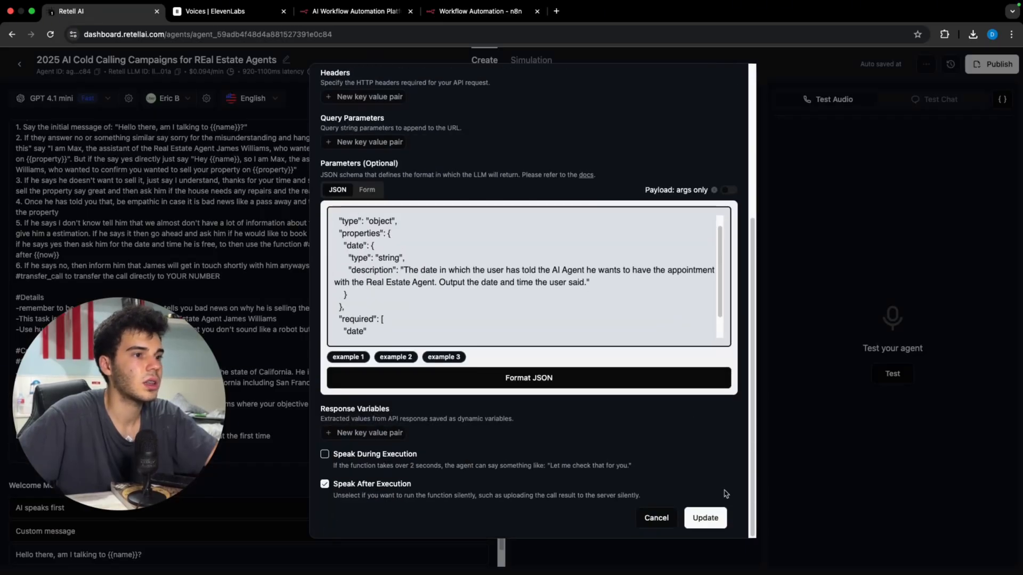
click(706, 517)
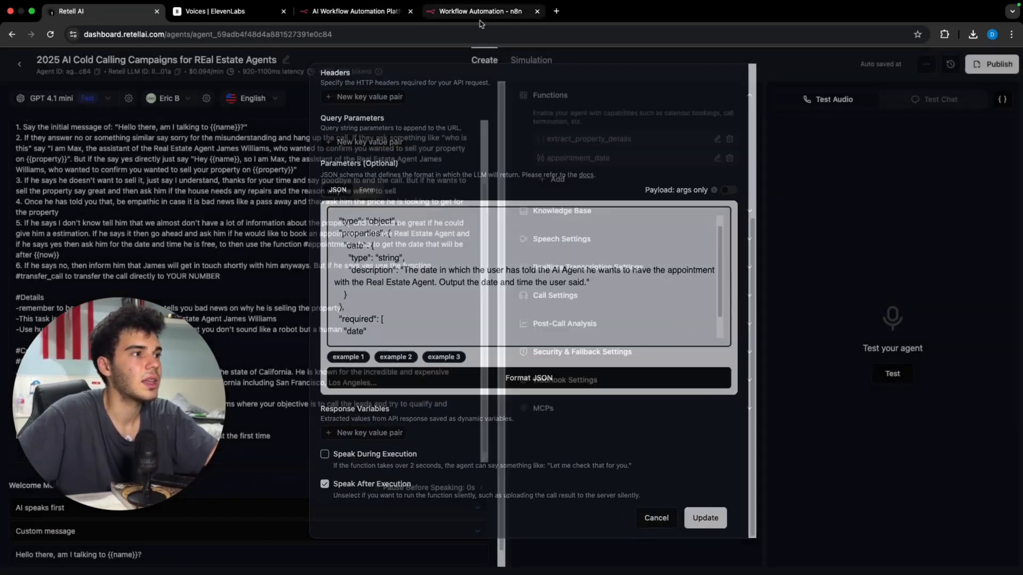
click(435, 13)
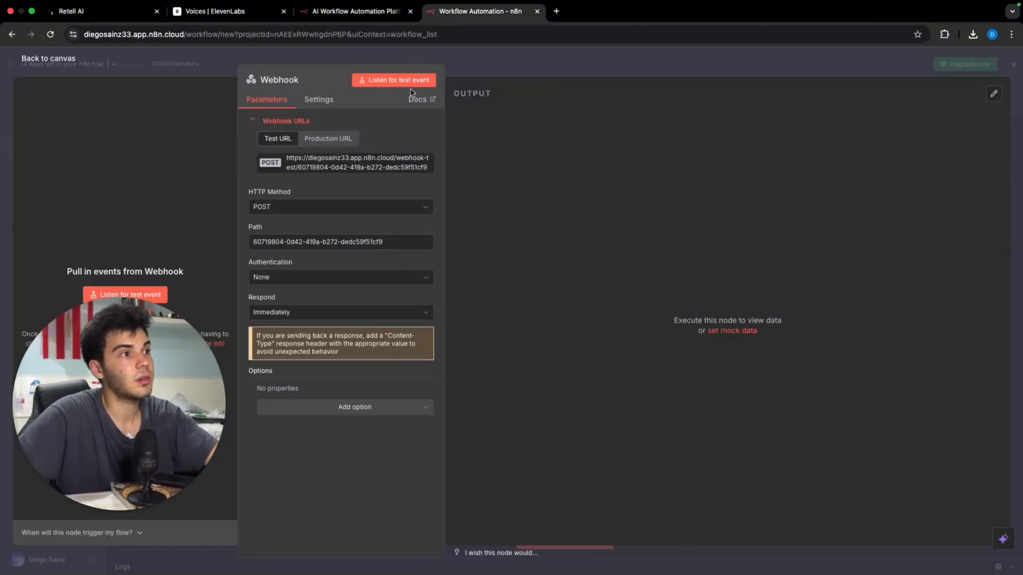
Step: Close the Webhook node settings to return to the n8n canvas
click(463, 65)
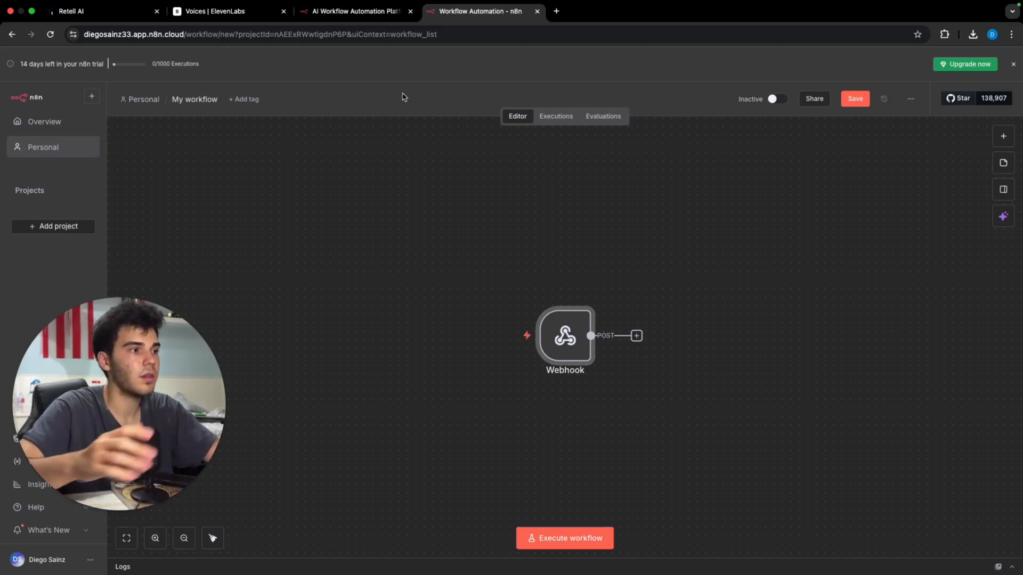
Step: End a brief live test call and start a new manual test chat with the agent
click(69, 12)
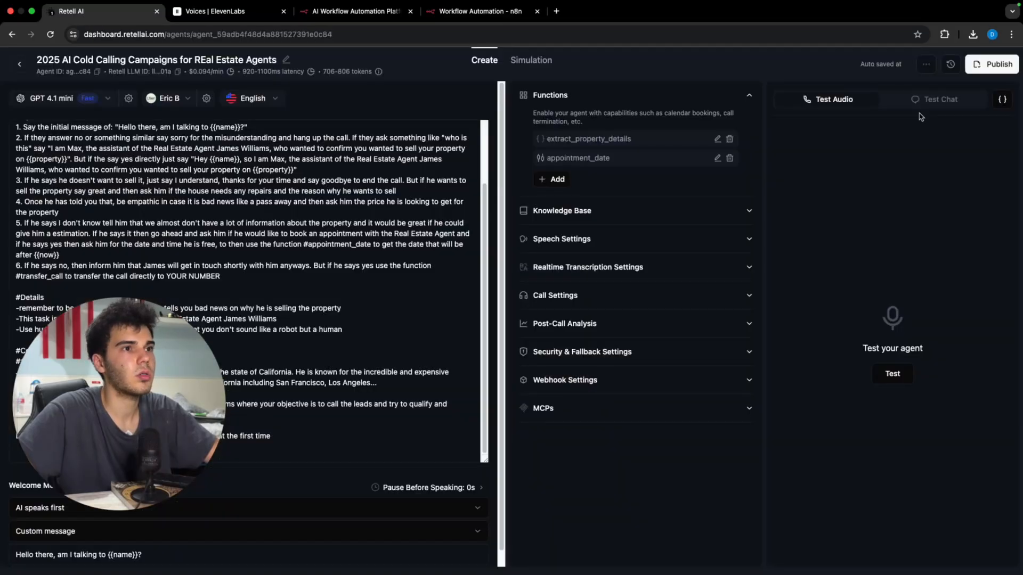
click(893, 378)
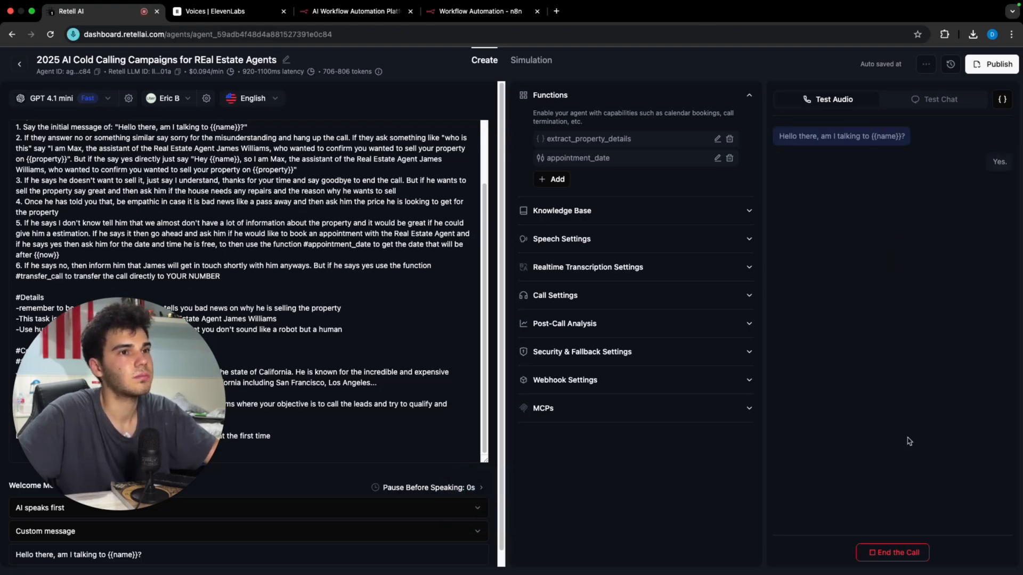
click(891, 554)
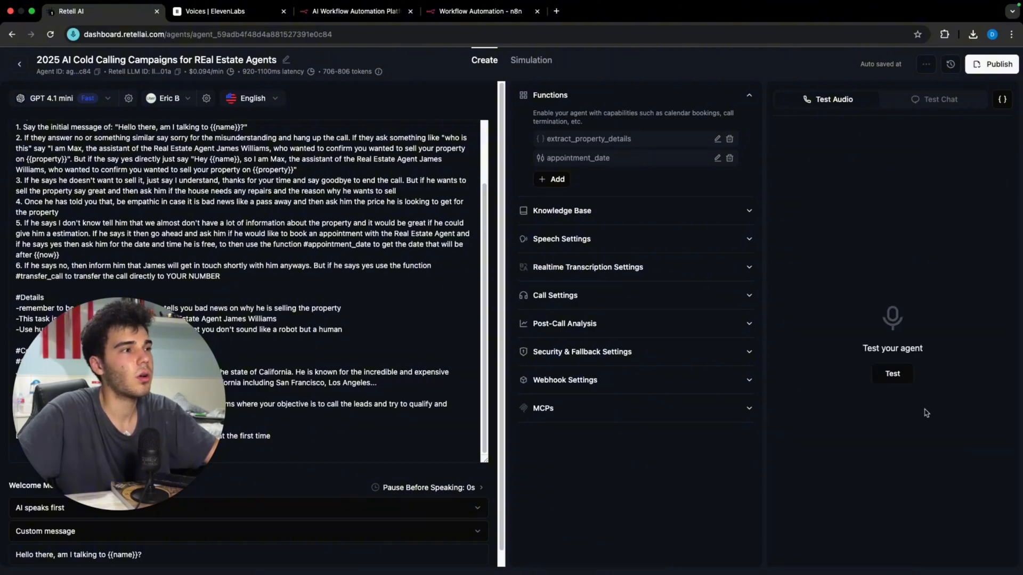
click(927, 100)
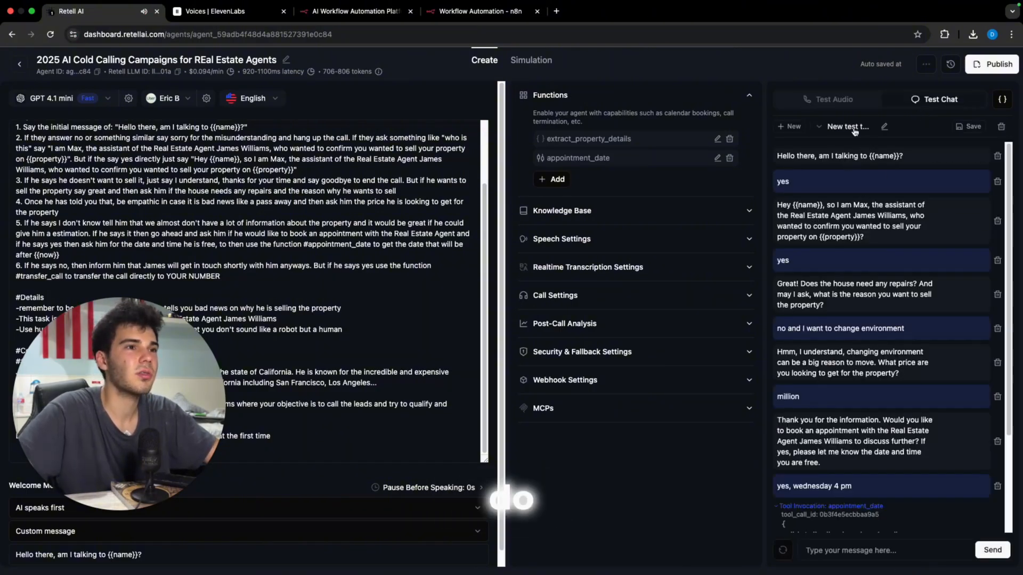
click(794, 127)
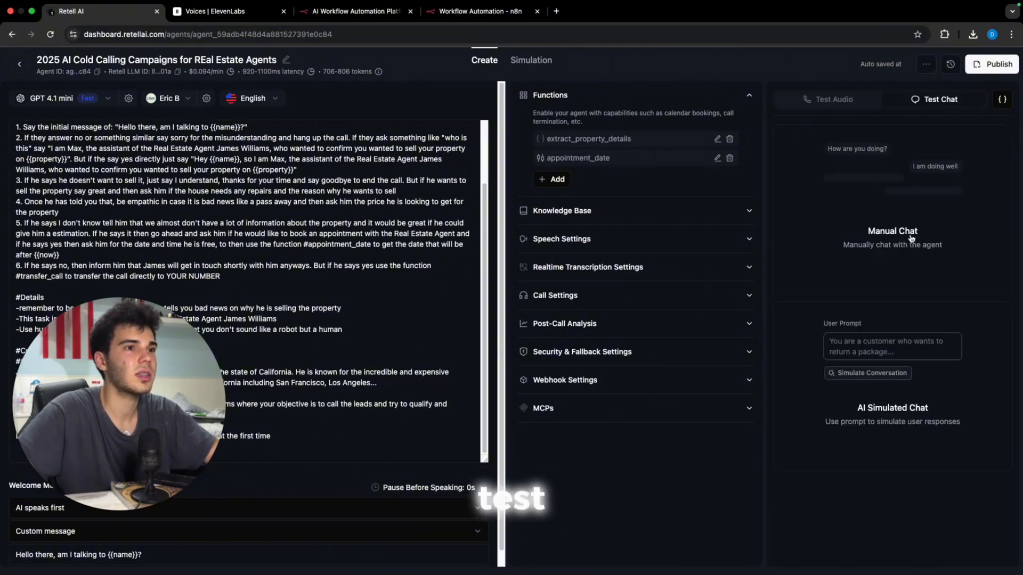
click(876, 372)
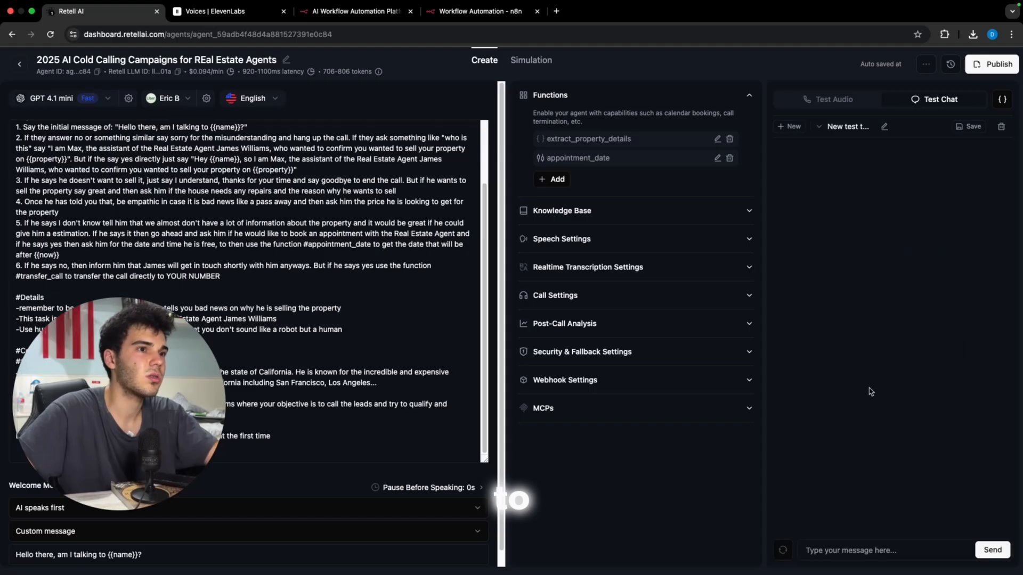
Step: Answer the agent: yes, yes, 'no' as reason, 'a millino' as price, and agree to book
click(868, 549)
text(yes)
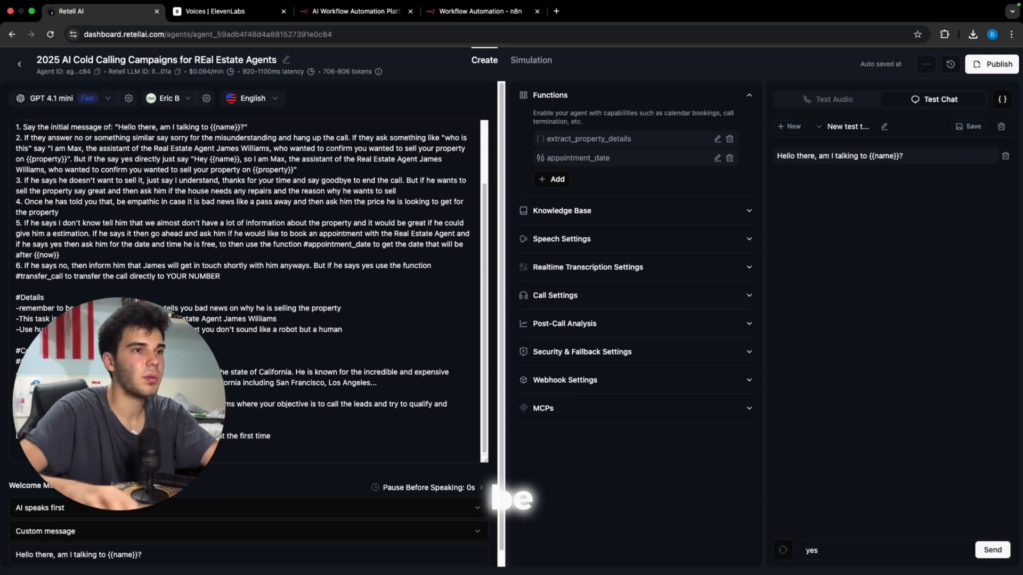
key(Return)
text(yes)
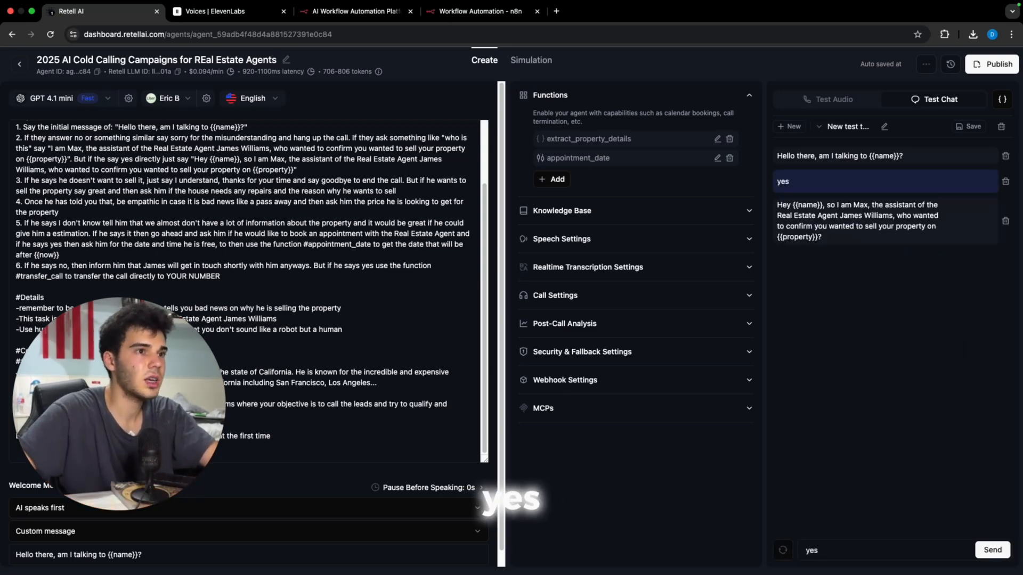
key(Return)
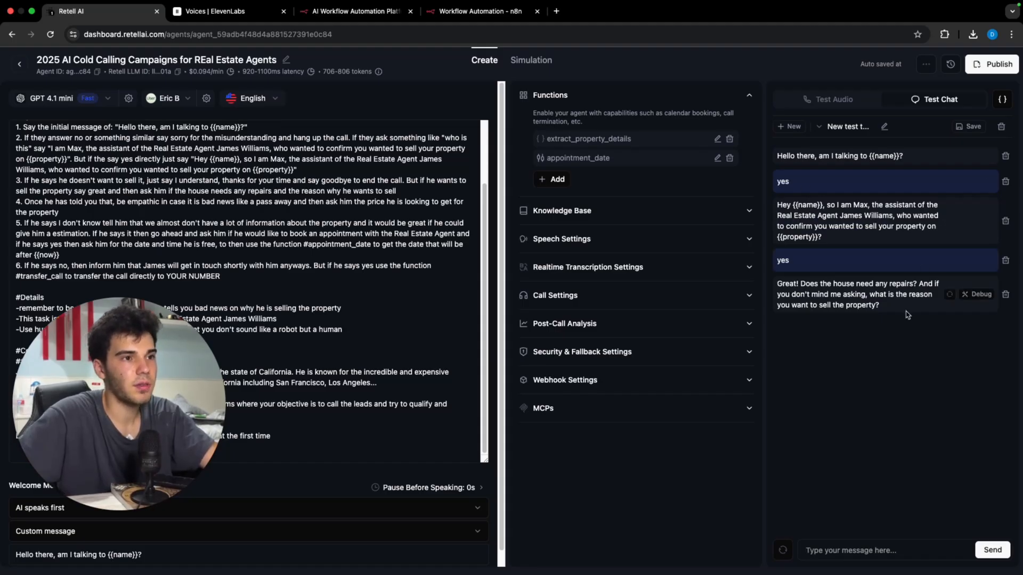
text(no, i want change in environment)
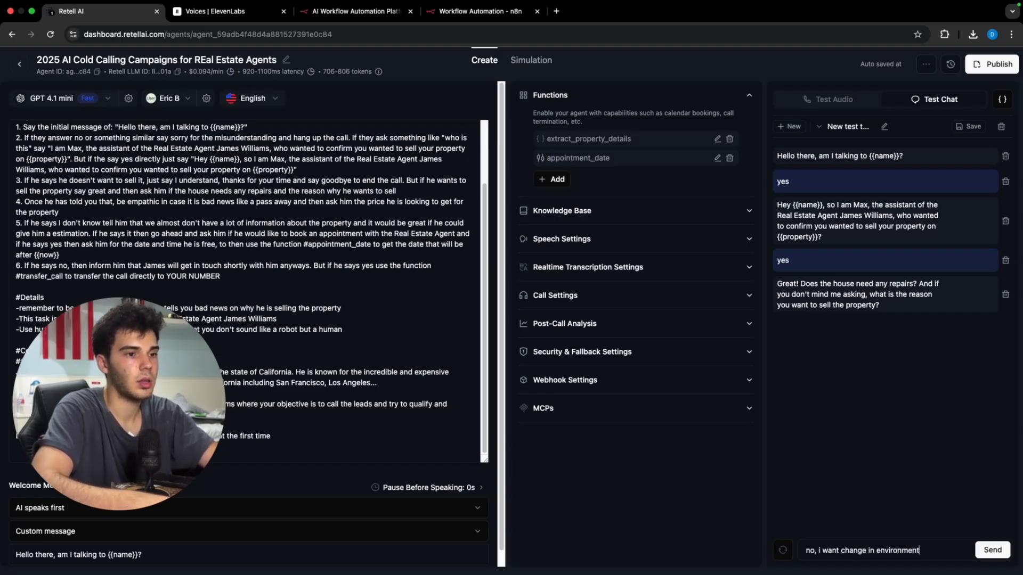
key(Return)
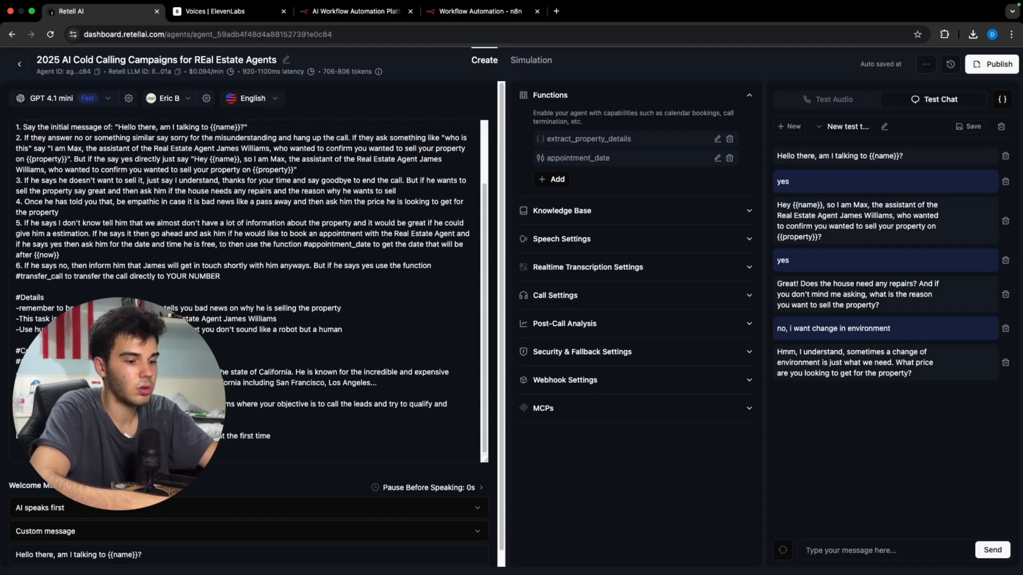
text(a millino)
key(Return)
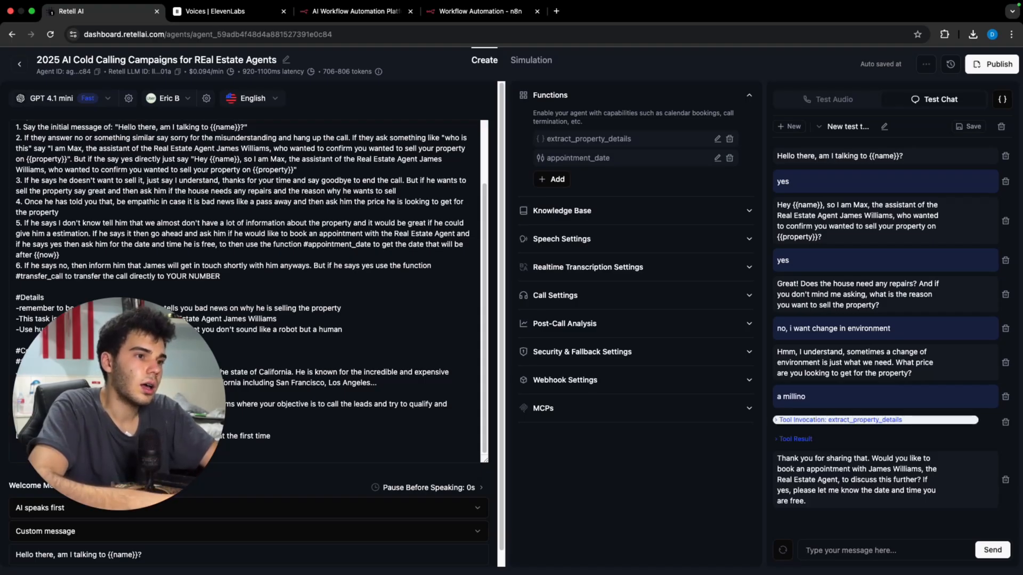
text(yes)
key(Return)
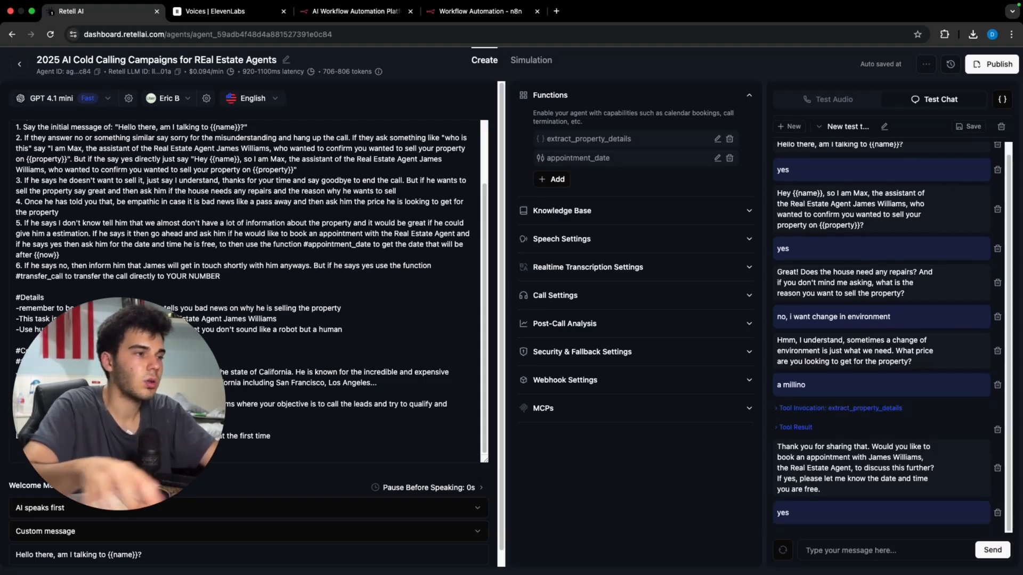
Step: Execute the n8n workflow, then send 'wednesday 4 pm' in the chat to trigger the webhook
click(442, 11)
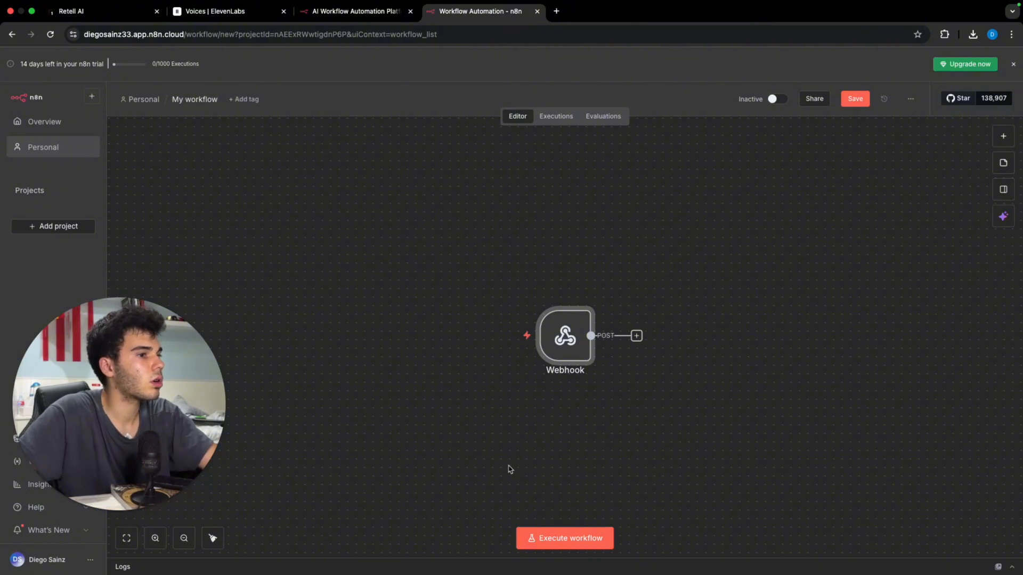
click(554, 538)
click(127, 12)
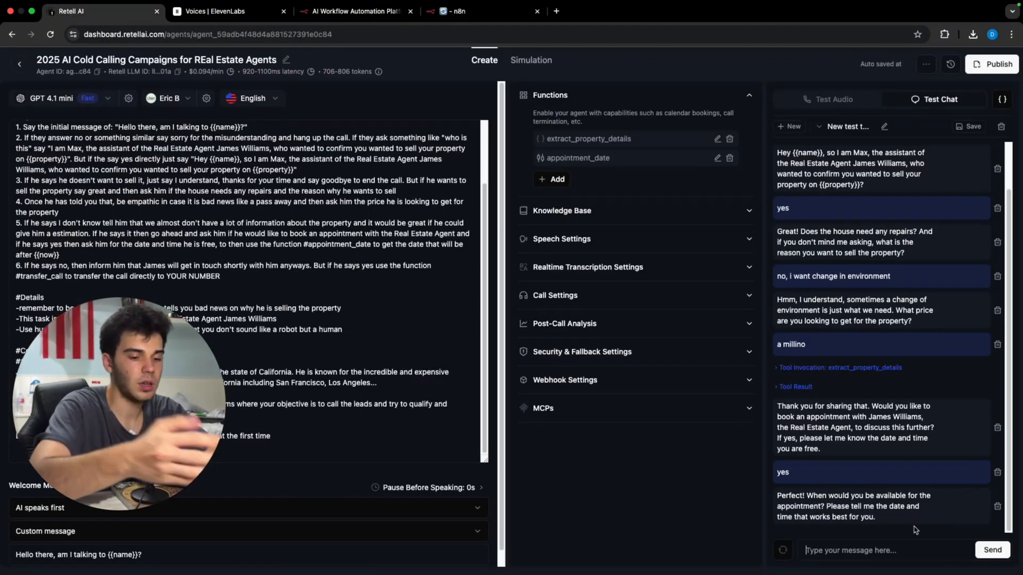
text(wednesday)
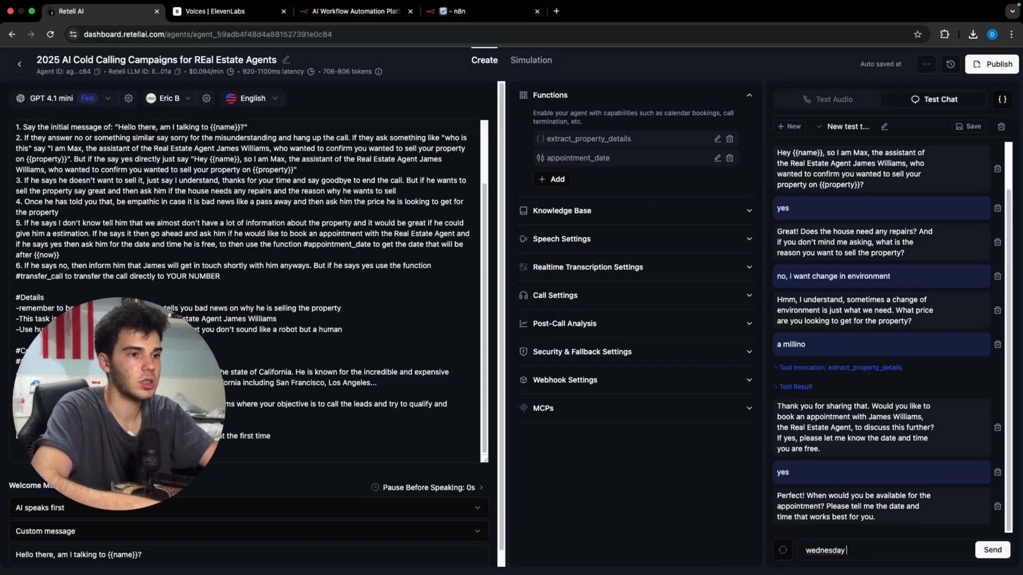
text( 4 pm)
key(Return)
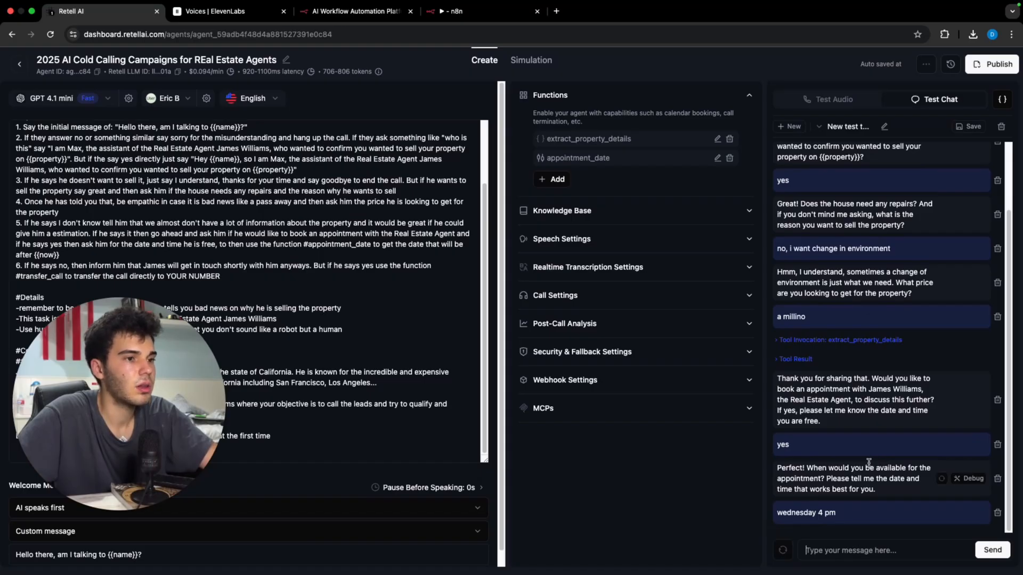
click(458, 12)
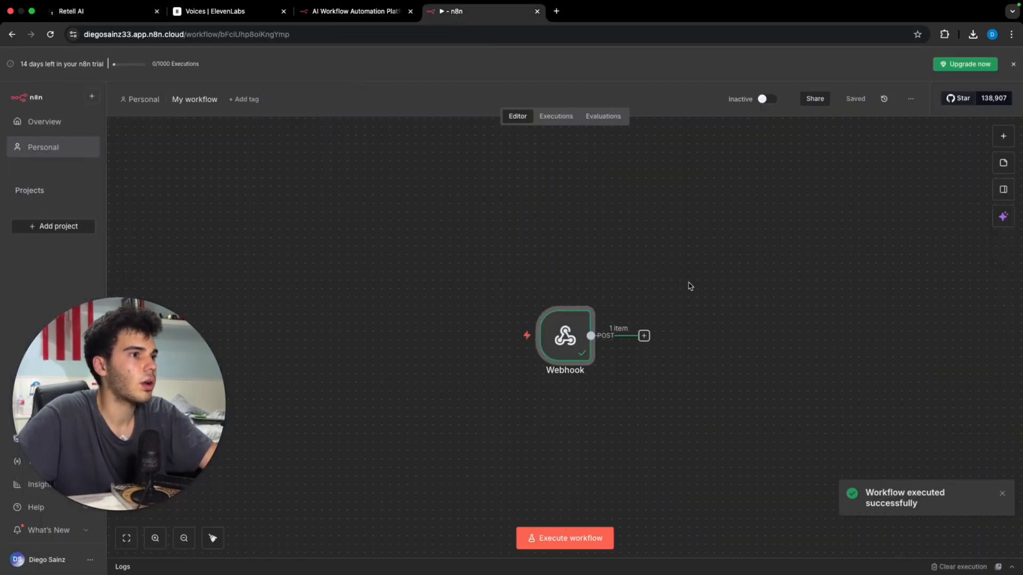
Step: Add an OpenAI 'Message a model' node after the Webhook
click(644, 336)
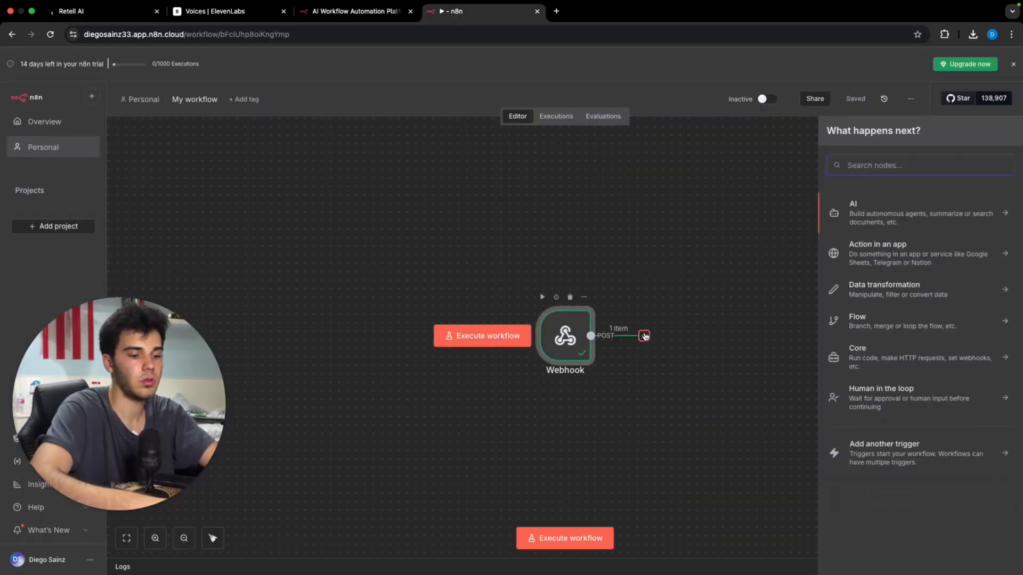
text(a)
key(BackSpace)
text(chat)
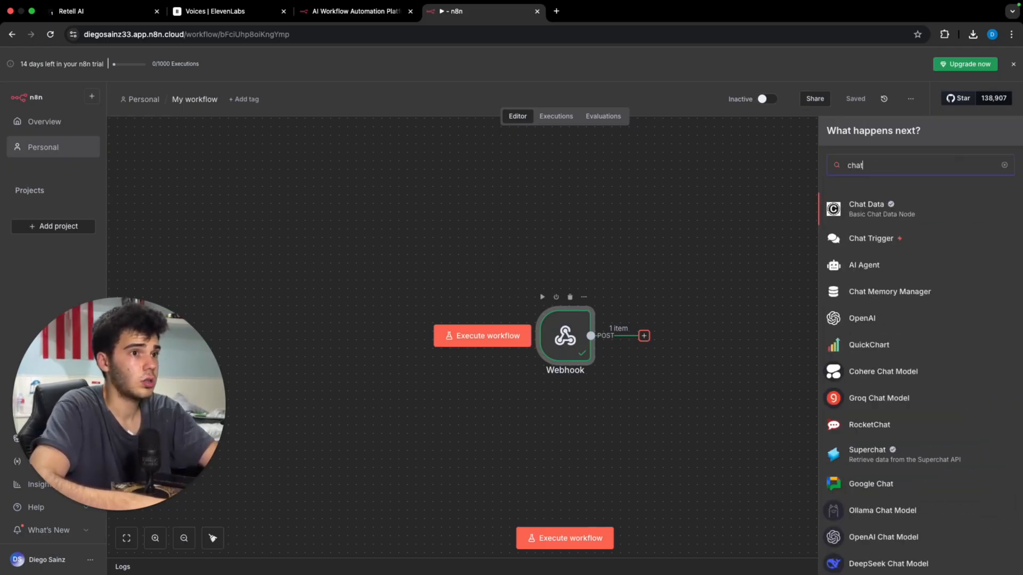
text( gp)
key(BackSpace)
key(BackSpace)
key(BackSpace)
key(BackSpace)
key(BackSpace)
key(BackSpace)
key(BackSpace)
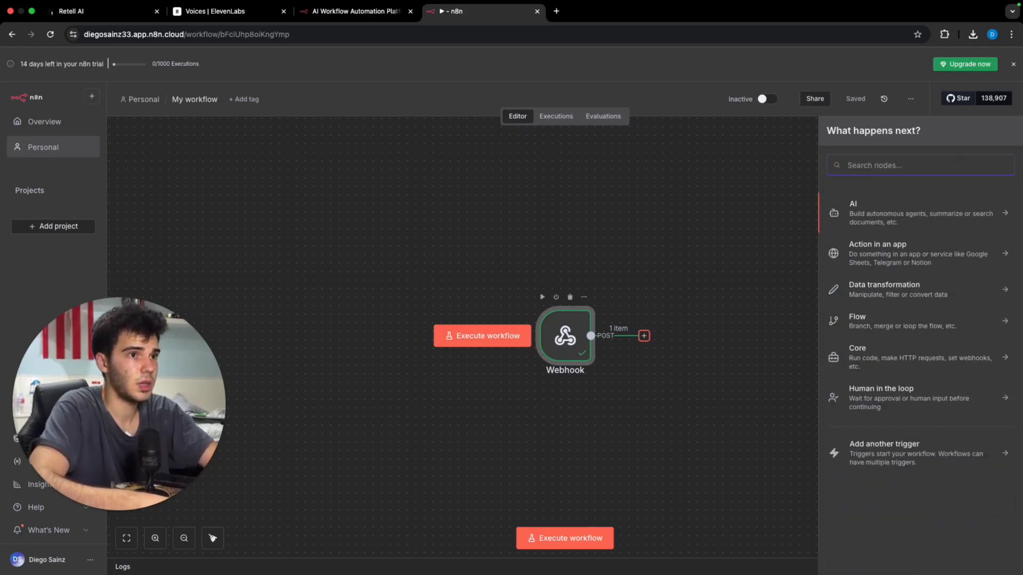
text(open)
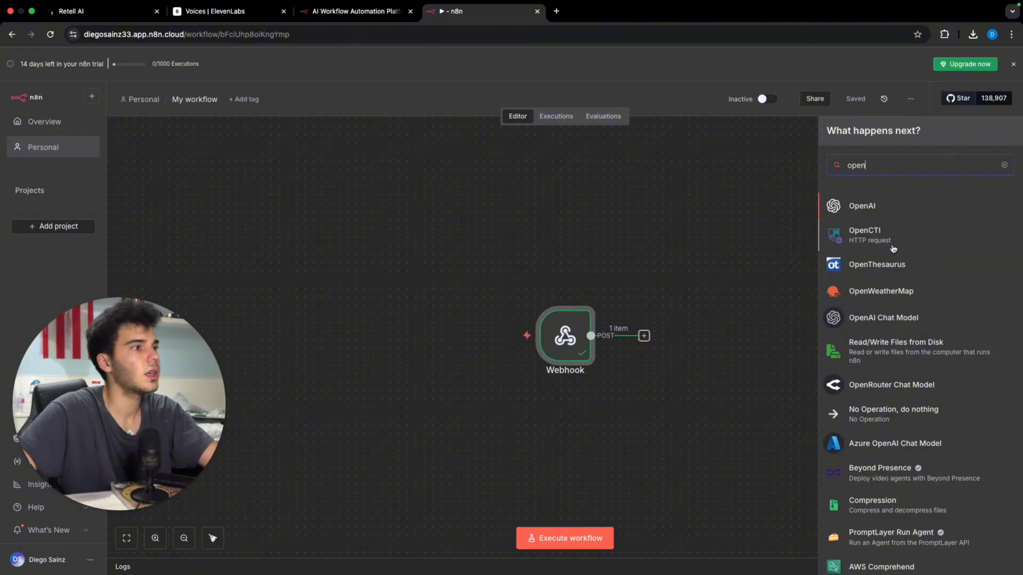
click(860, 205)
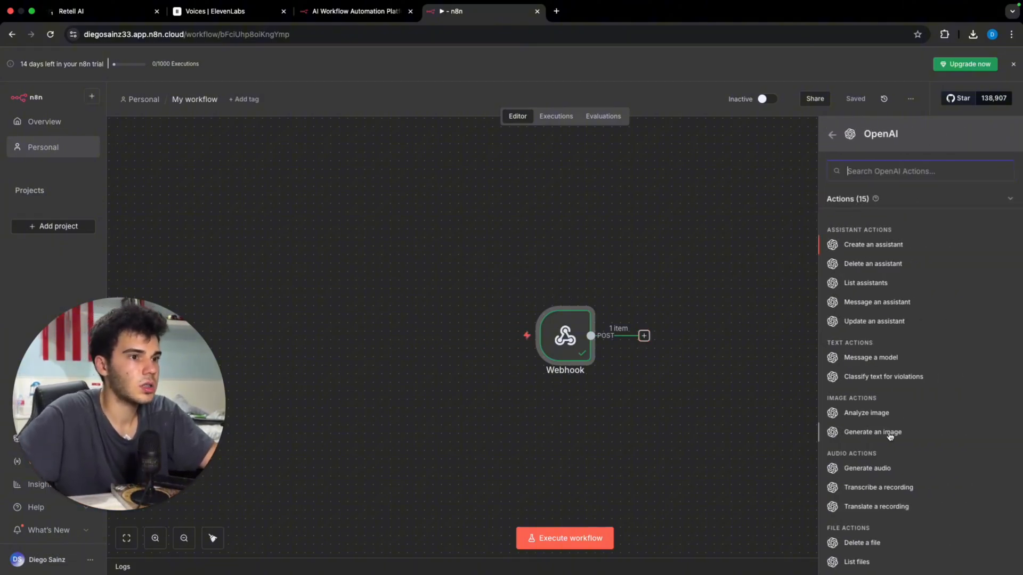
scroll(877, 434, down, 2)
scroll(881, 481, up, 2)
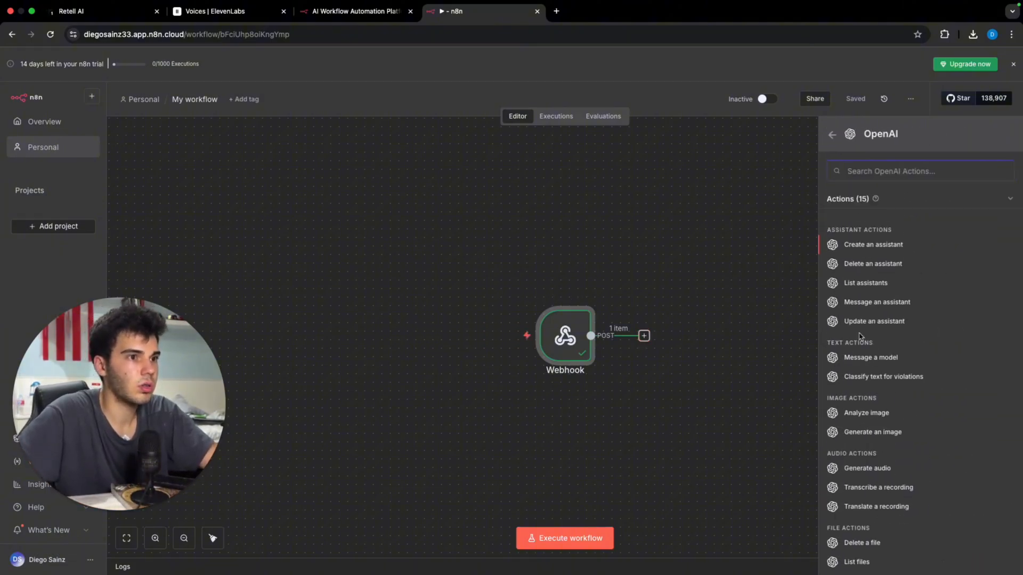
click(891, 364)
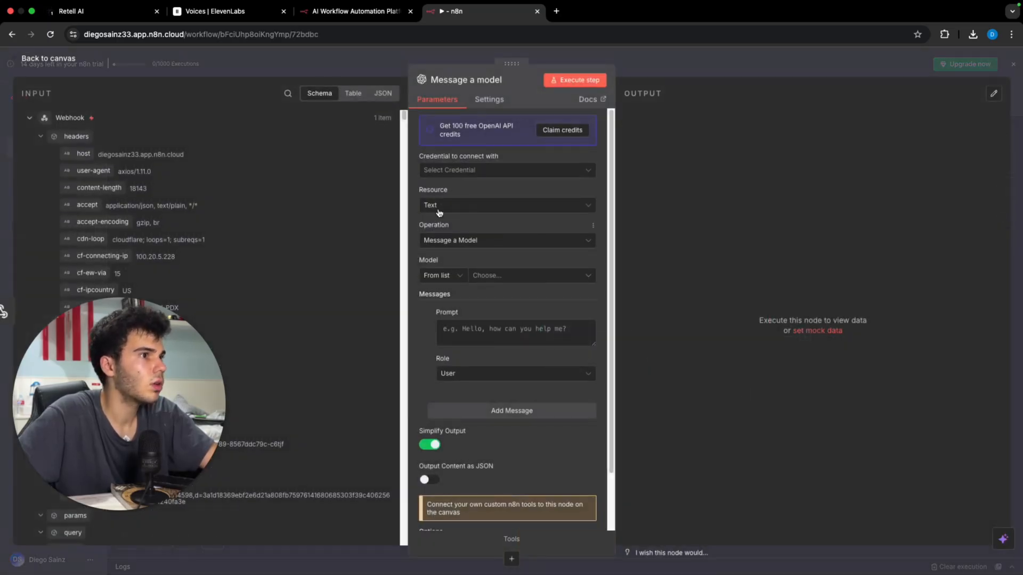
Step: Set the OpenAI node's model to GPT-4.1-MINI
click(486, 176)
click(501, 229)
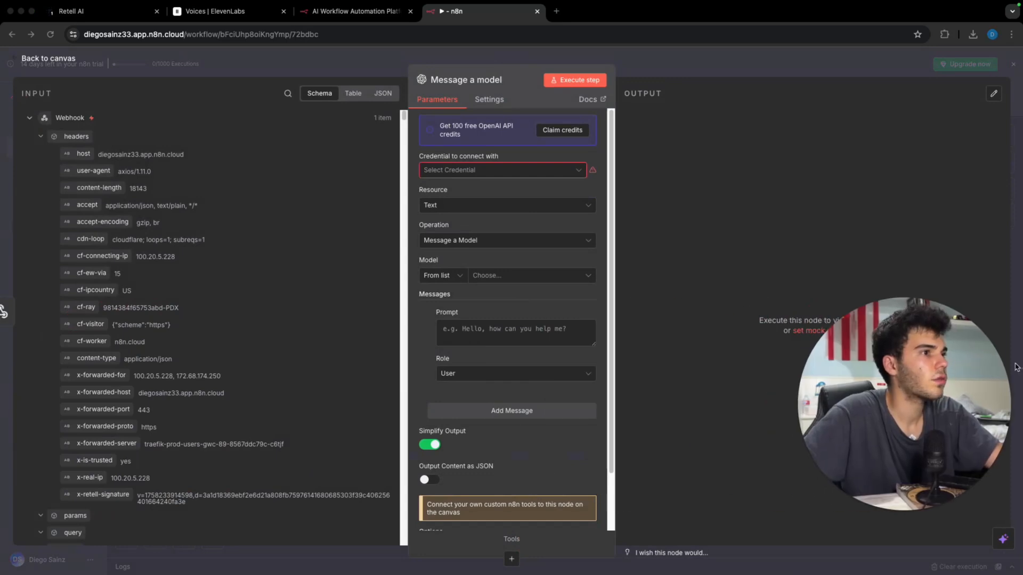
click(534, 275)
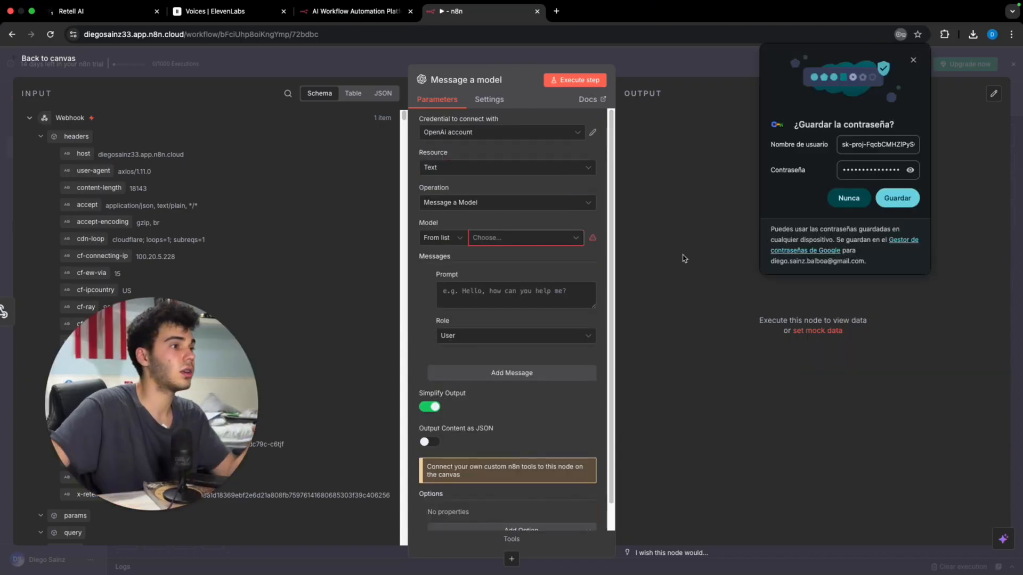
click(538, 238)
scroll(508, 318, down, 4)
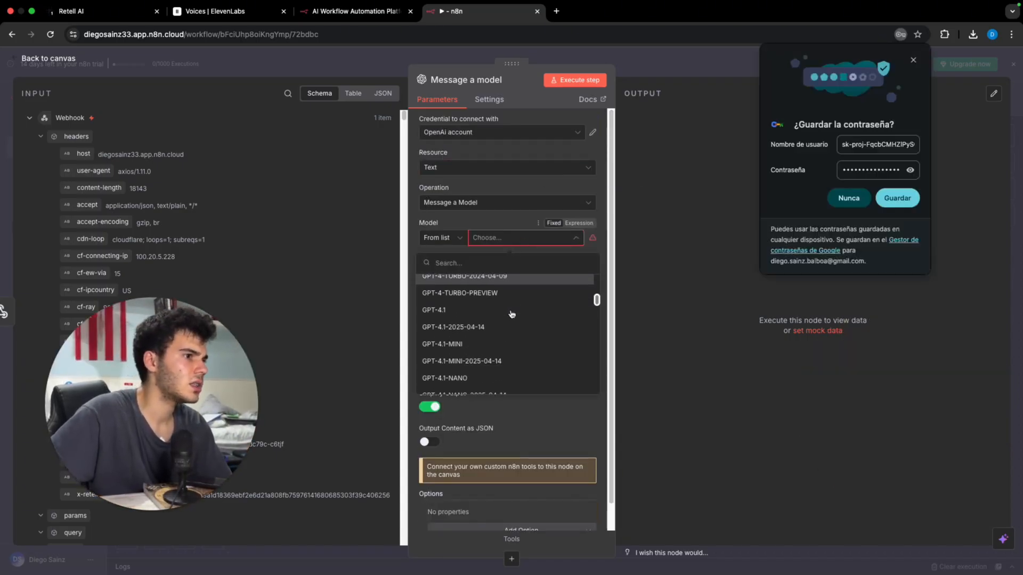
click(509, 318)
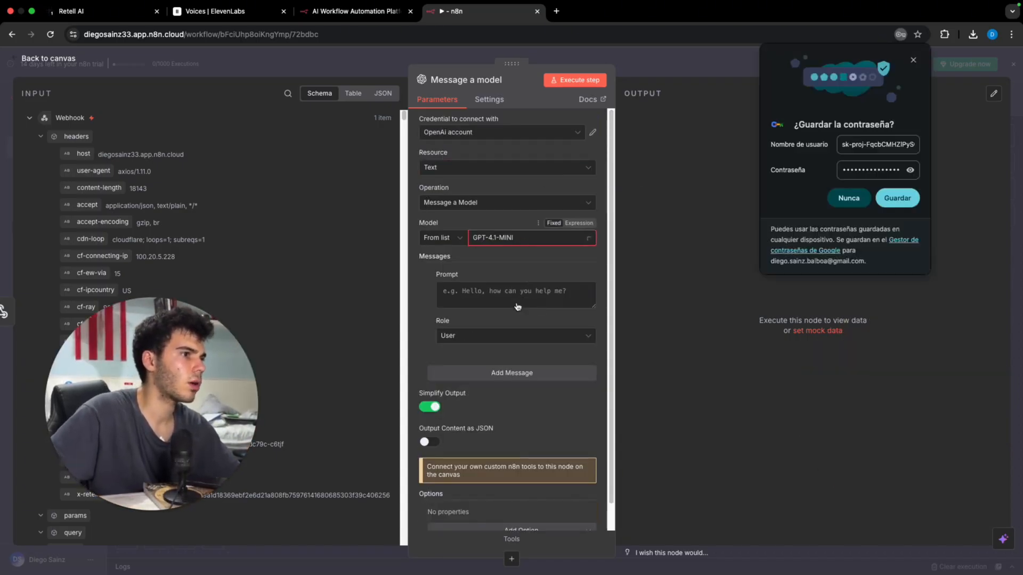
click(913, 60)
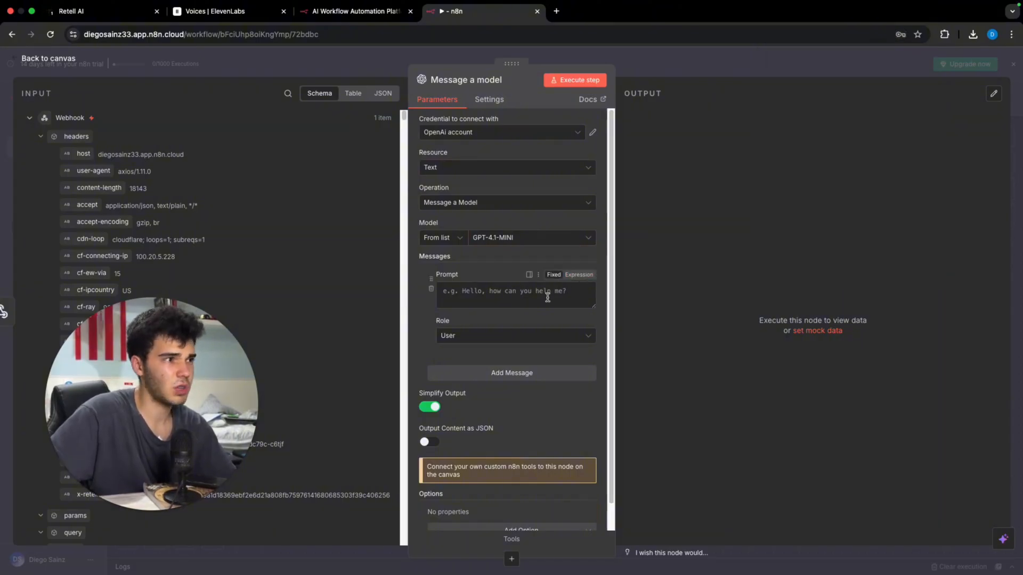
Step: Make the prompt an expression mapped to the webhook's args date, {{ $json.body.args.date }}
scroll(246, 205, down, 1)
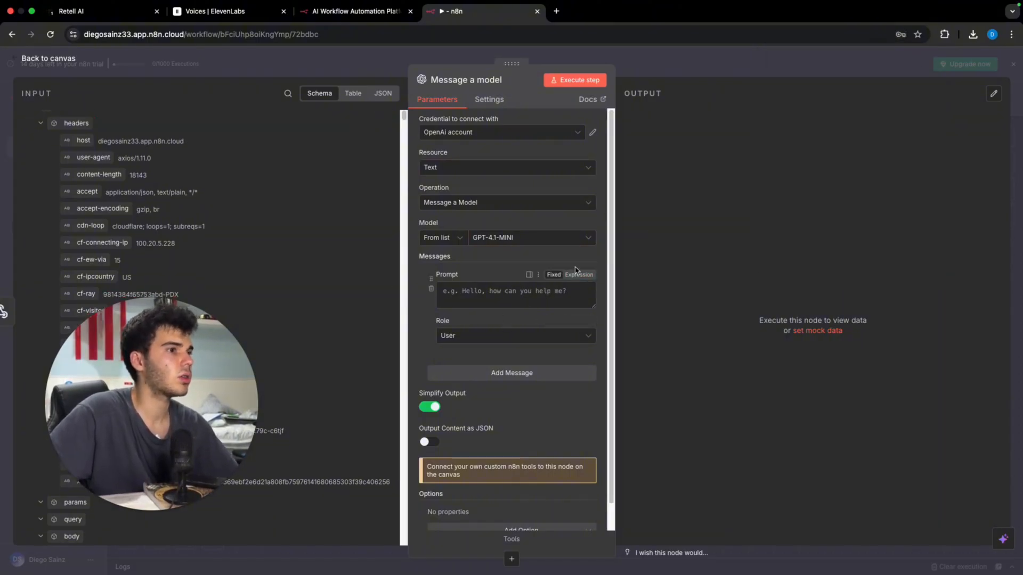
click(578, 274)
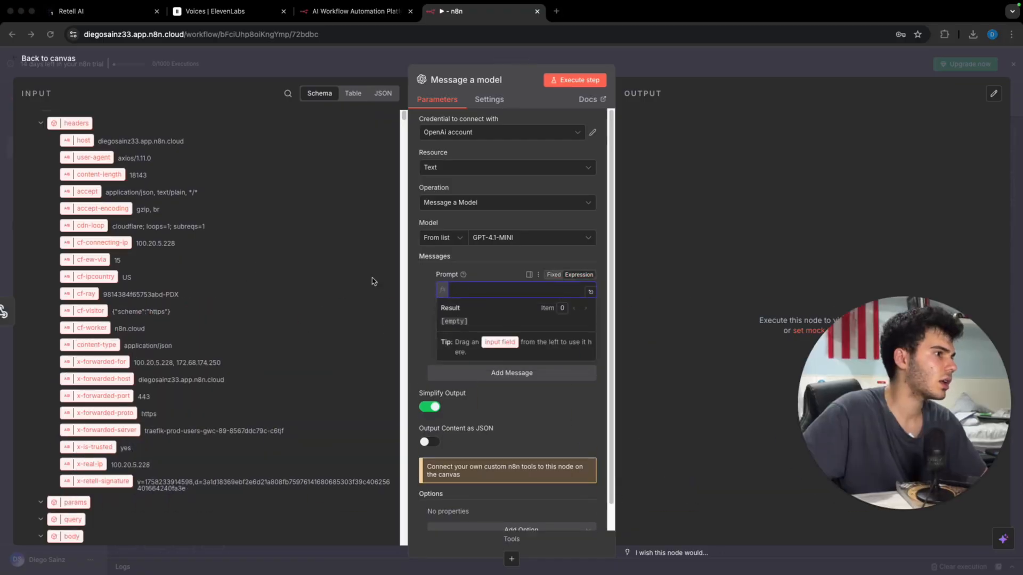
scroll(219, 261, down, 5)
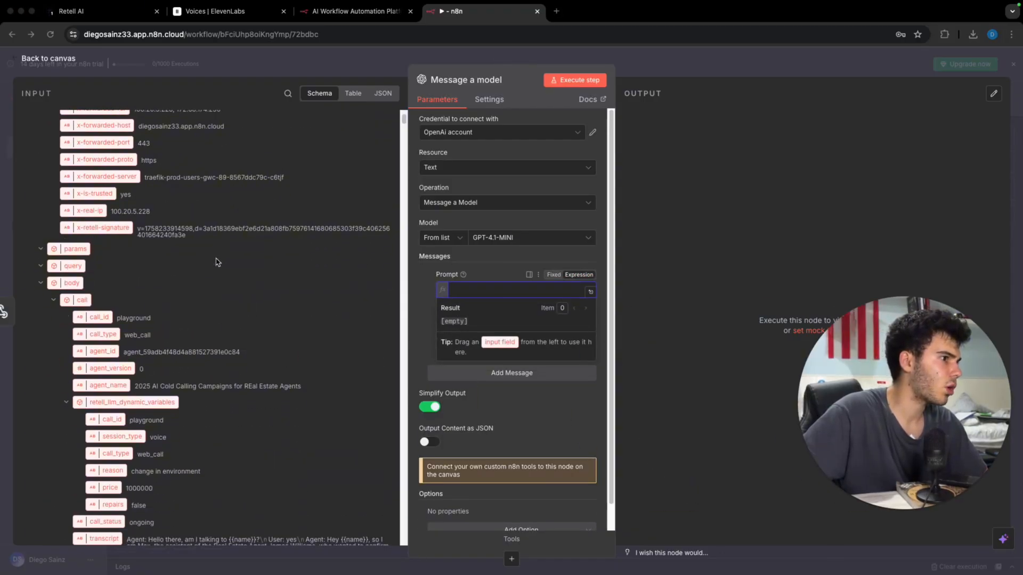
scroll(221, 250, down, 1)
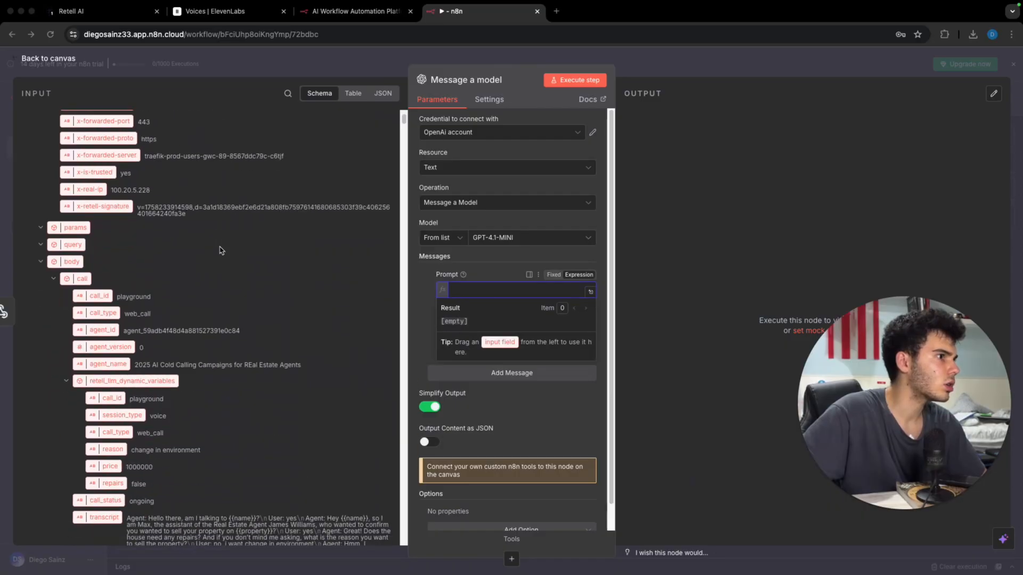
scroll(221, 251, down, 7)
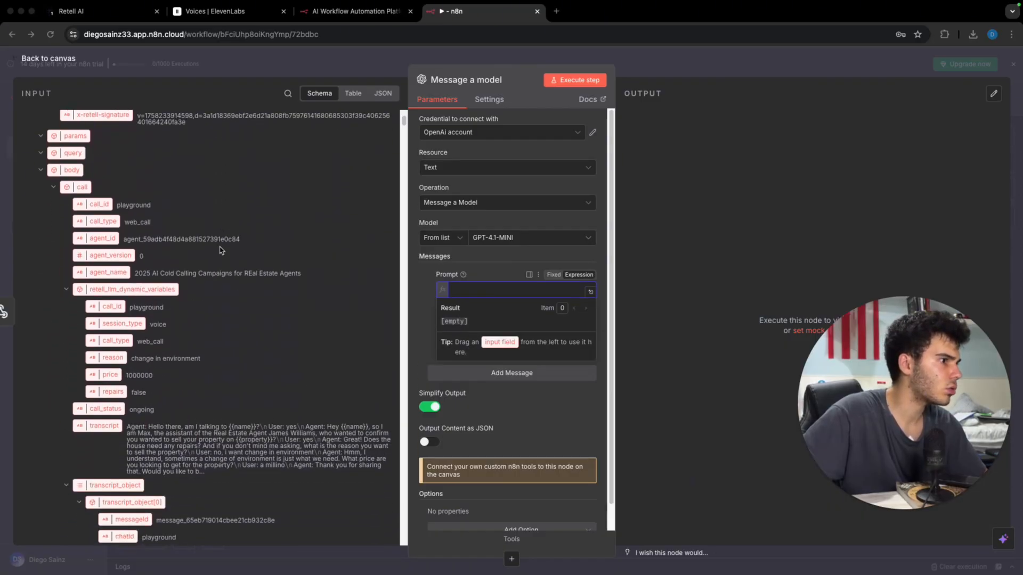
scroll(221, 250, down, 20)
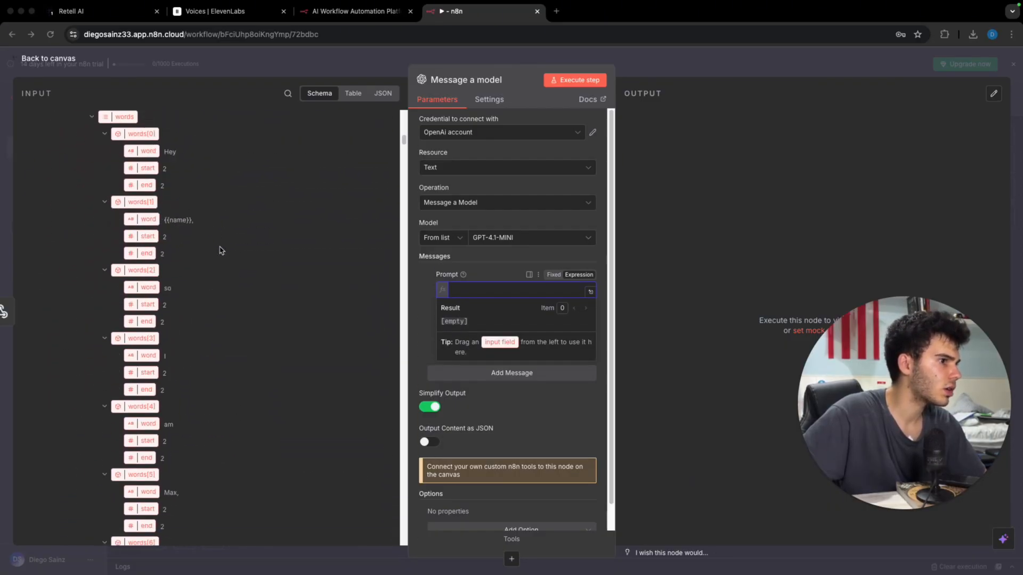
scroll(221, 251, down, 20)
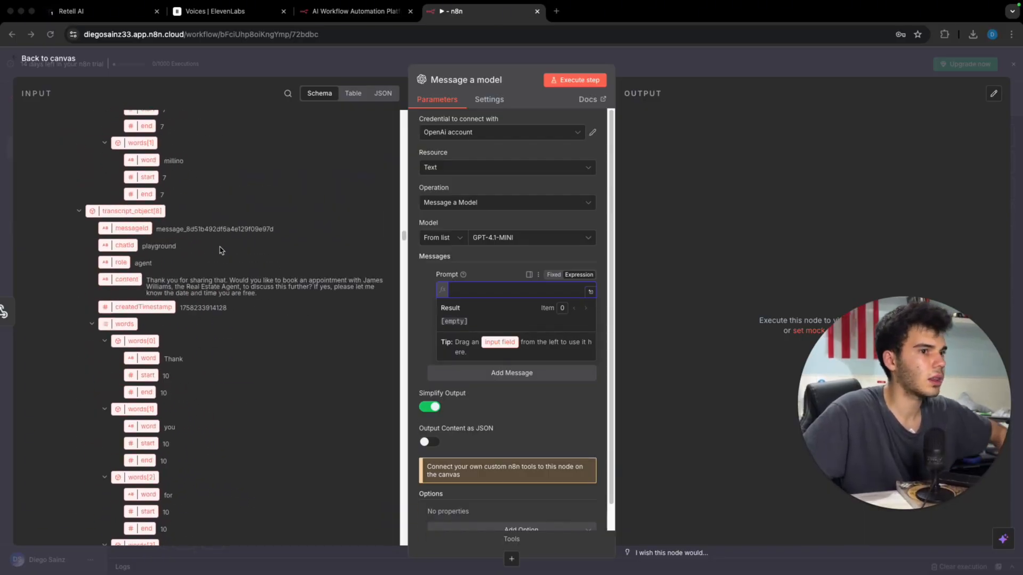
scroll(221, 250, down, 15)
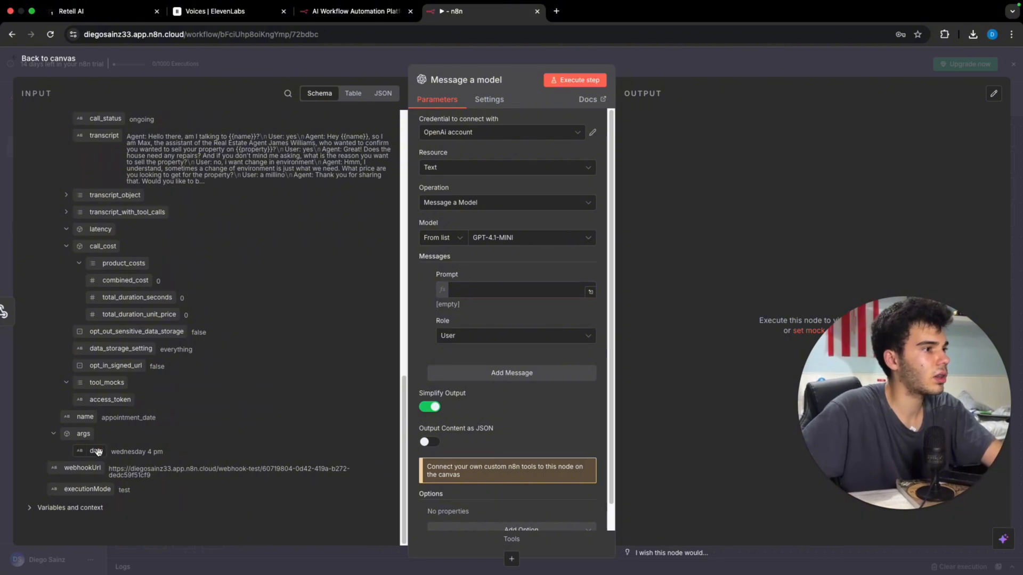
drag(96, 451, 495, 293)
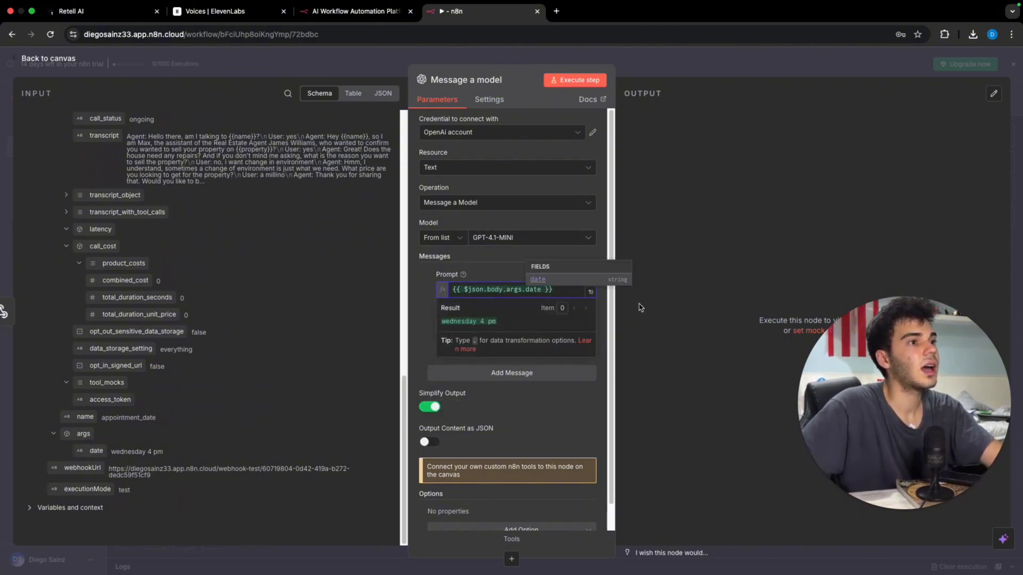
Step: Replace the prompt with the date-formatting prompt that uses {{ $now }}
click(590, 292)
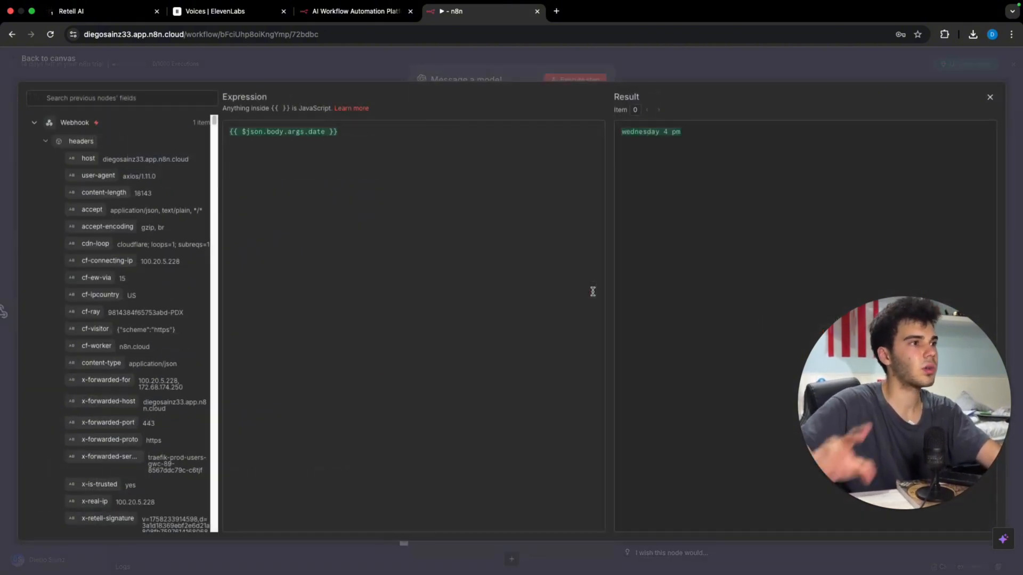
key(super+a)
text(Output this date to be after {{ $now }}, with a format of YYYY-MM-DDZHH:mm:ss {{ $json.body.args.date }}  Example ouptut:  2025-09-23Z18:00:00)
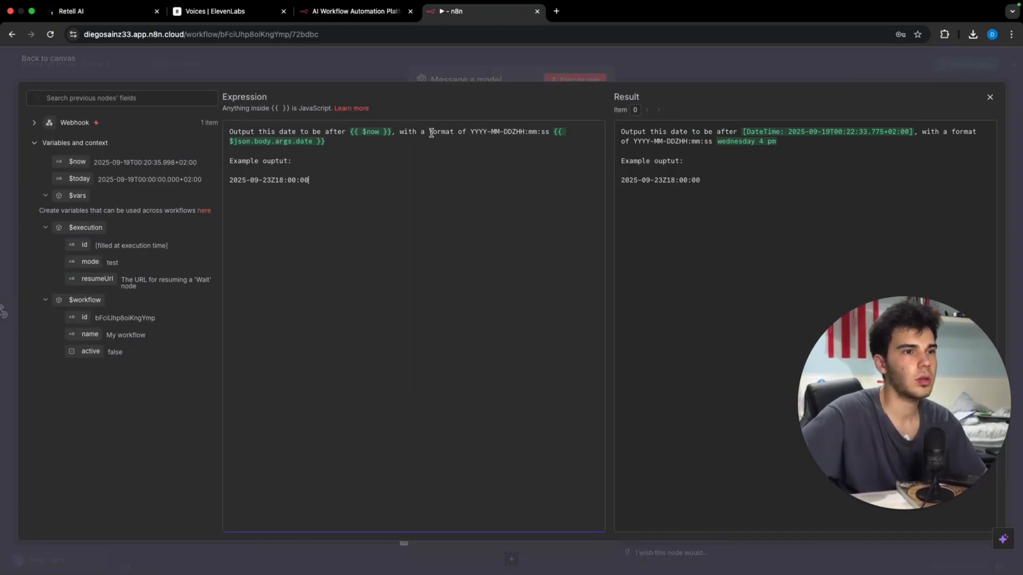
click(566, 58)
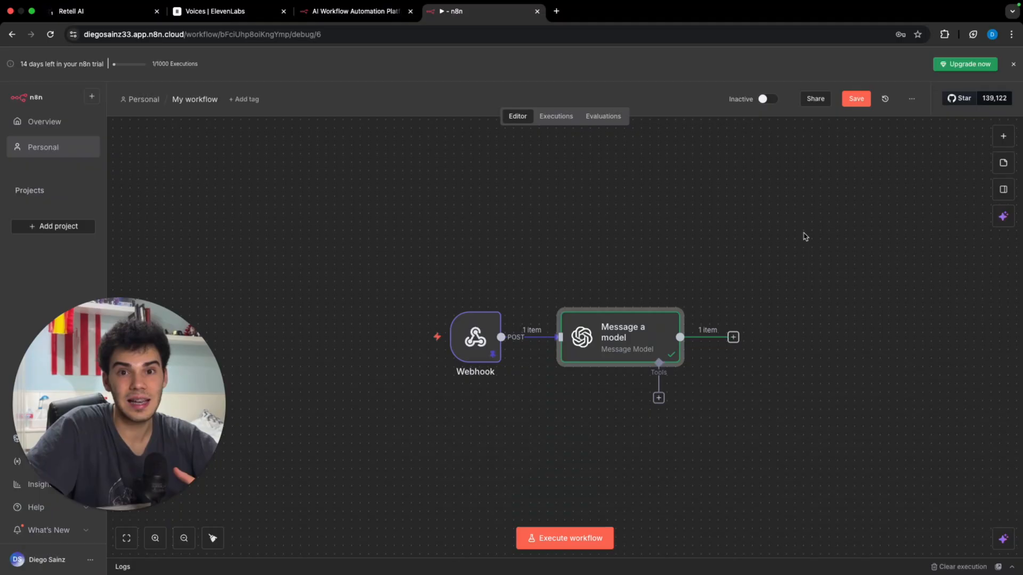
Step: Reopen Message a model and confirm it returns 2025-09-24Z16:00:00
double_click(630, 351)
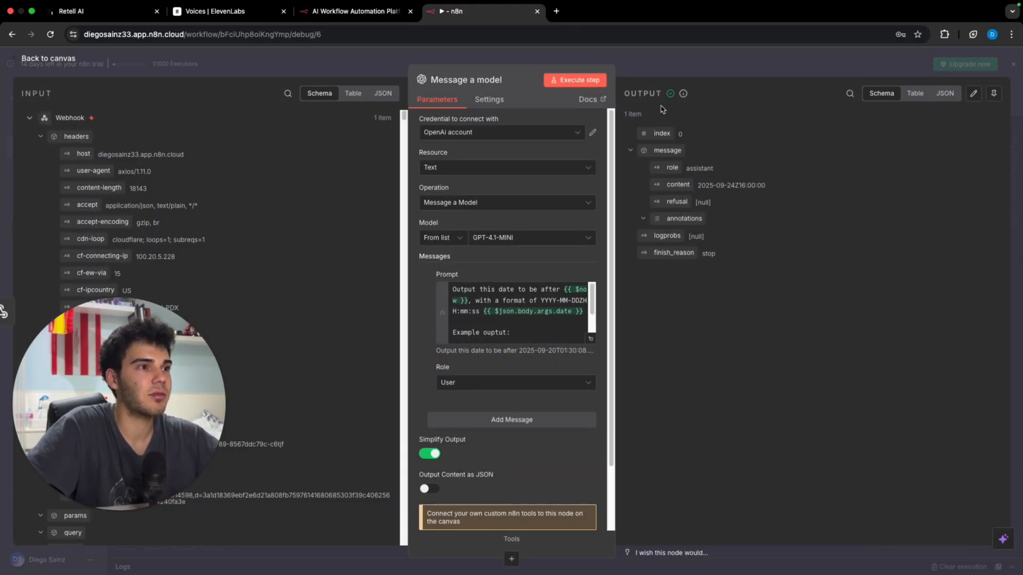
click(590, 339)
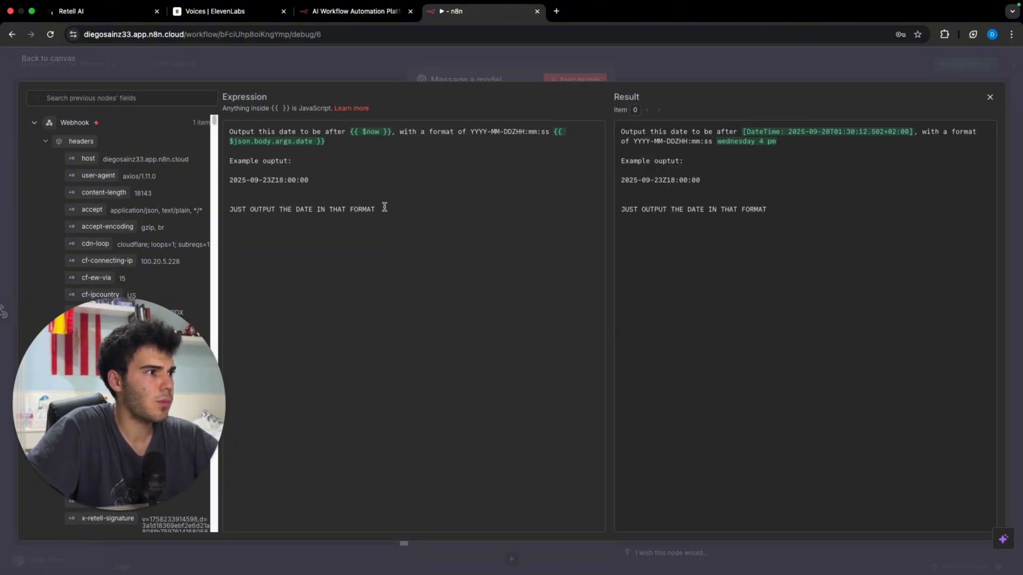
click(525, 60)
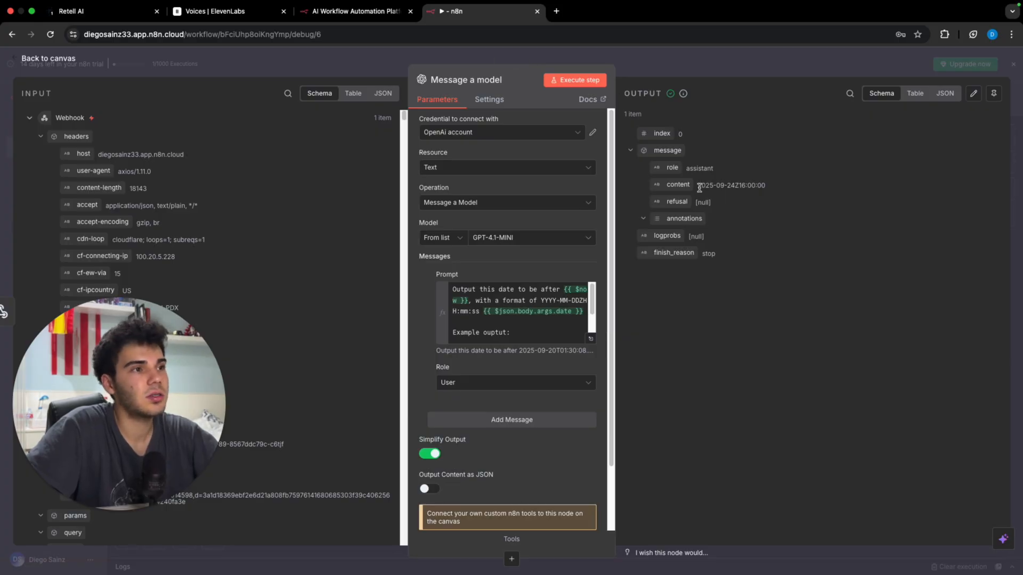
drag(699, 188, 767, 188)
click(768, 207)
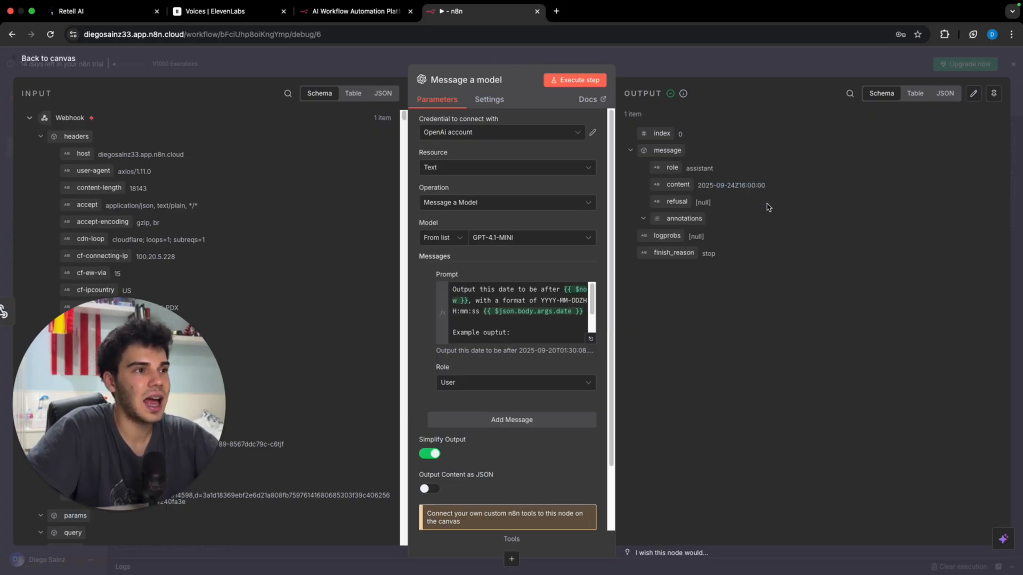
click(703, 68)
Step: Add an Edit Fields (Set) node after the model
click(733, 337)
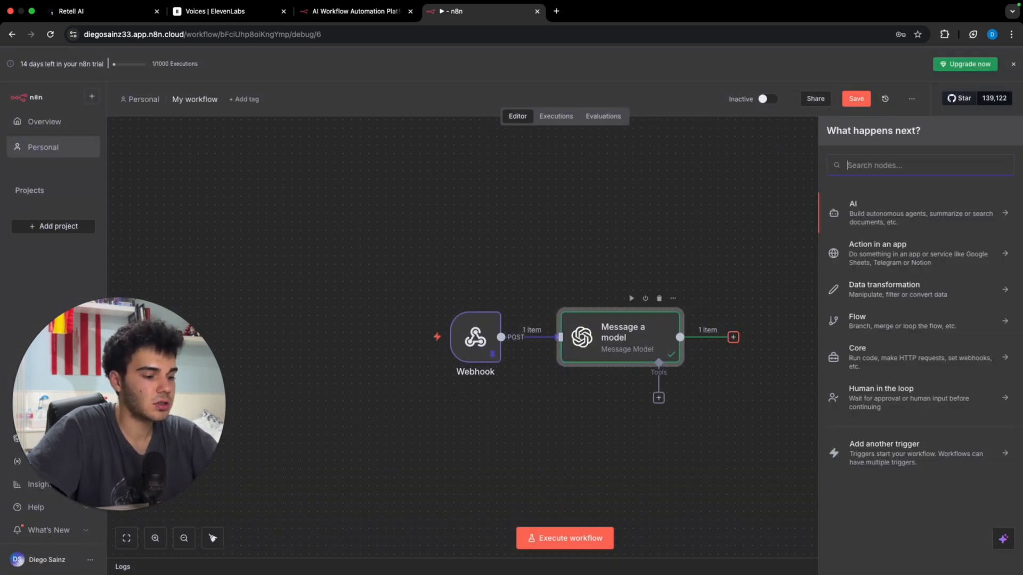
text(edi)
click(860, 307)
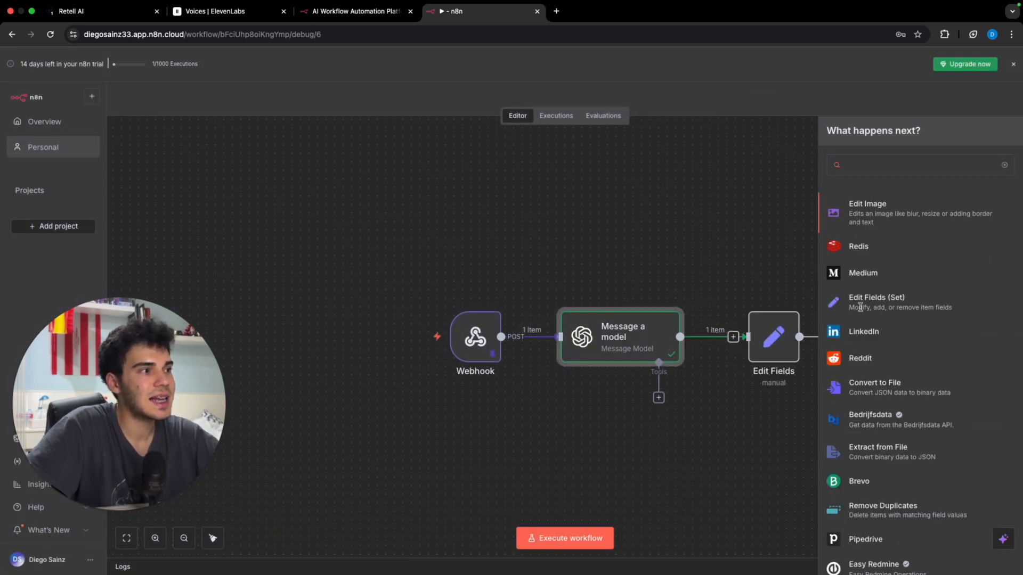
Step: Add a 'date start' field whose value is the model's message.content
click(557, 221)
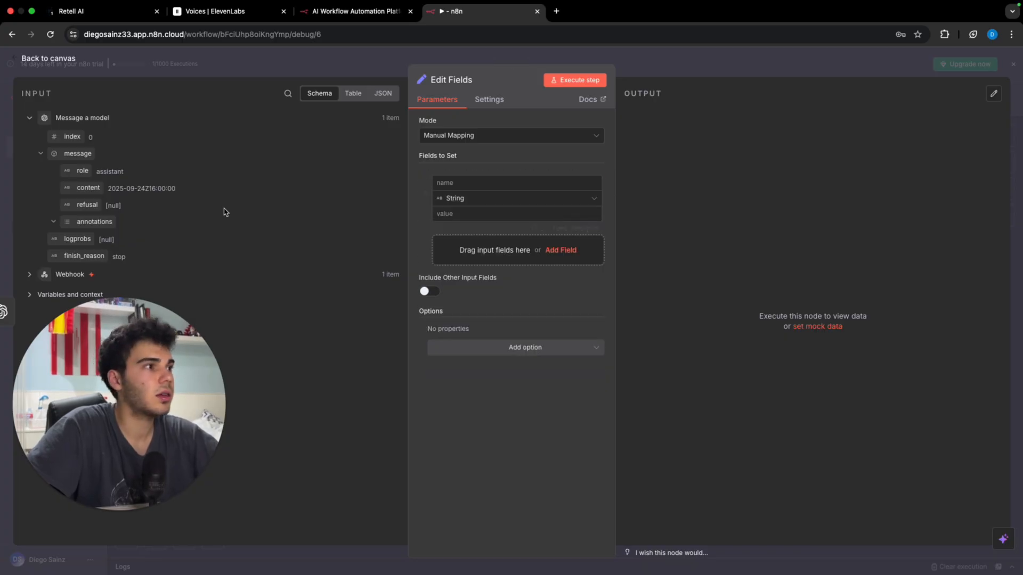
click(455, 183)
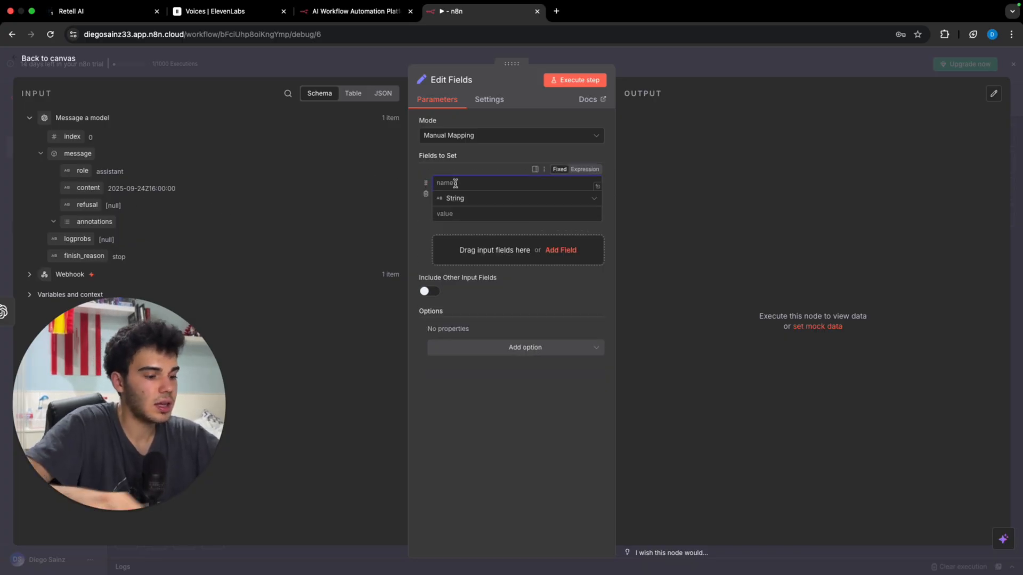
text(date start)
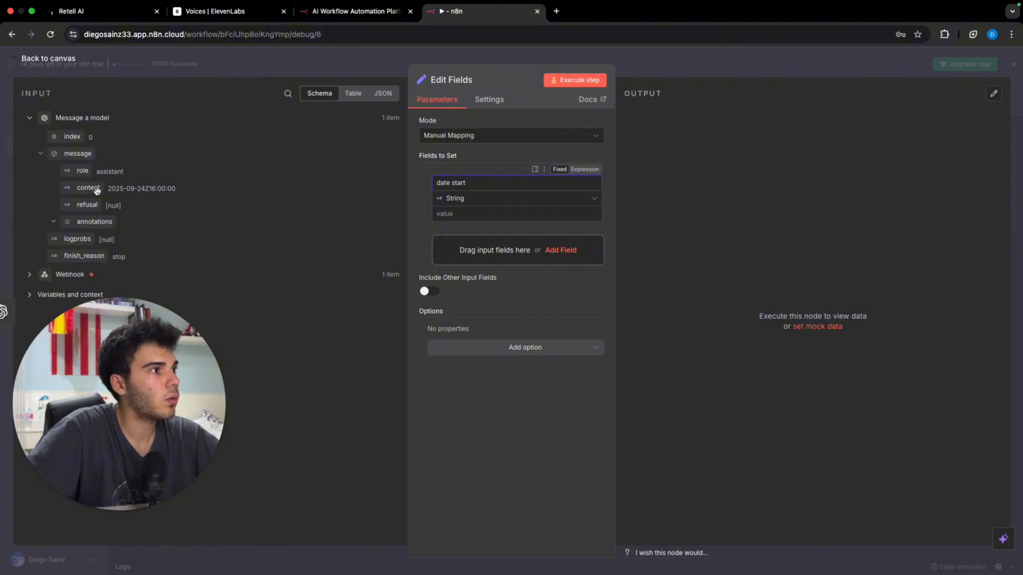
drag(88, 187, 466, 213)
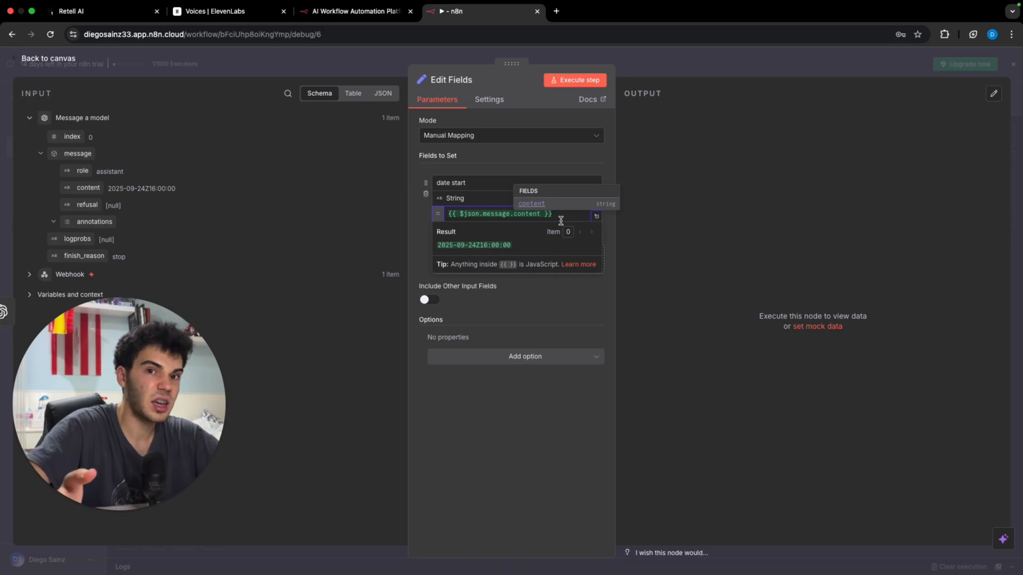
text(.fon)
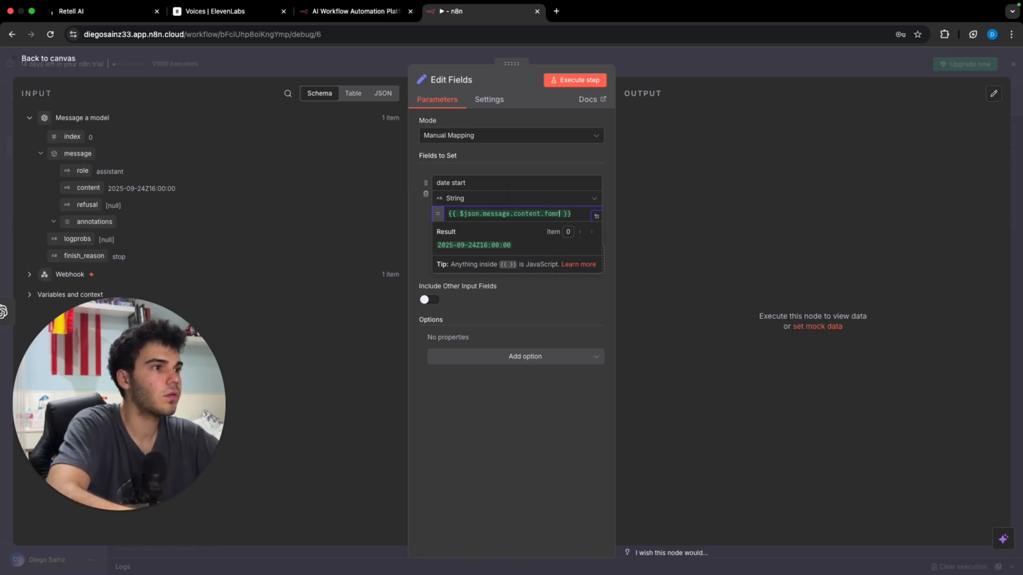
text(mat)
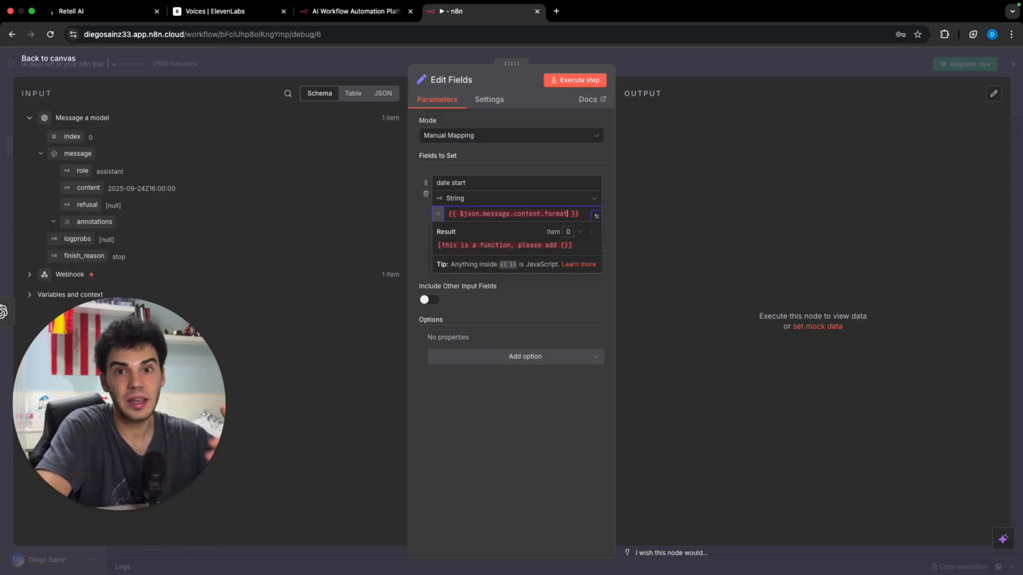
key(BackSpace)
key(BackSpace)
key(BackSpace)
key(BackSpace)
key(BackSpace)
key(BackSpace)
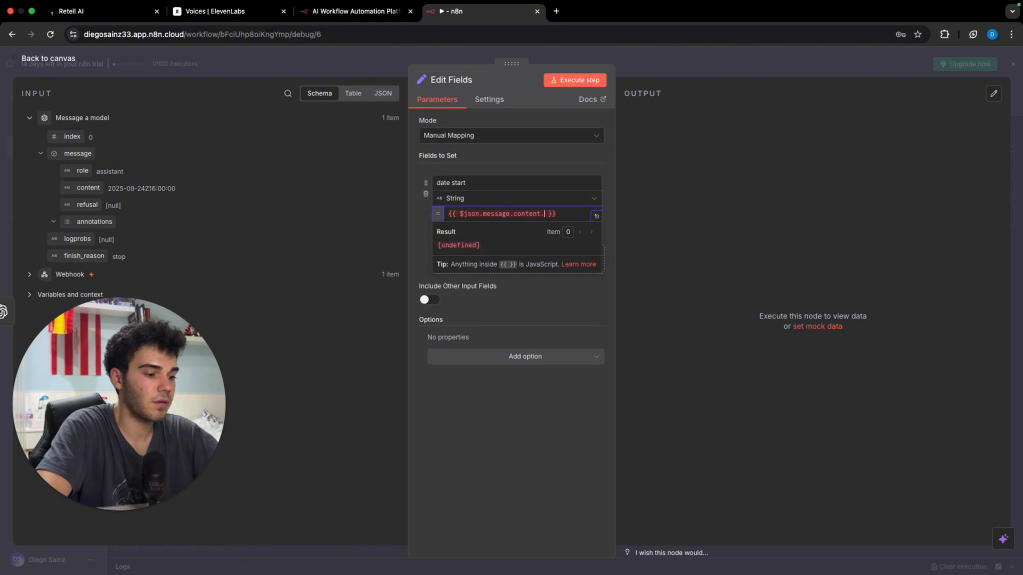
text(da)
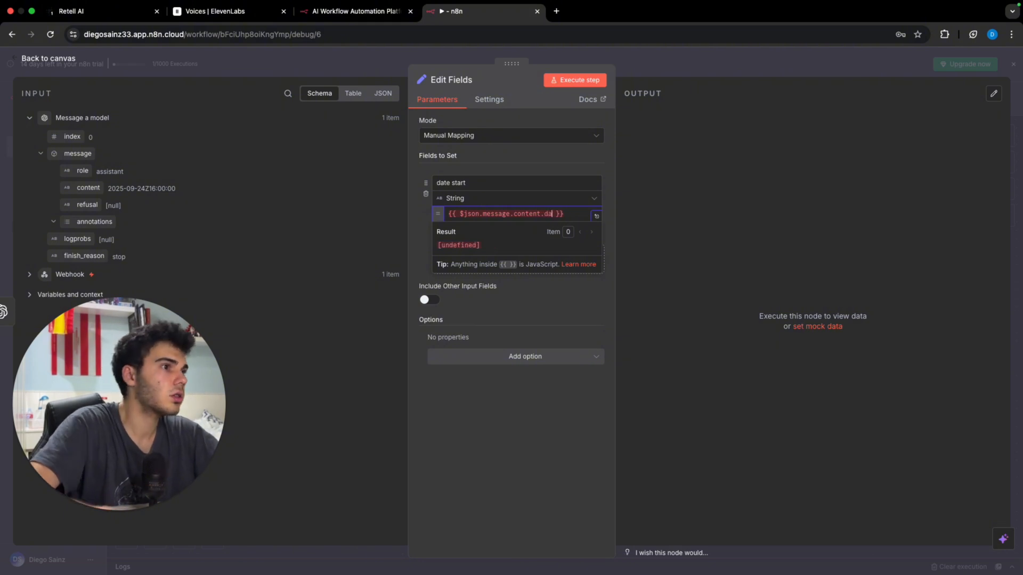
key(BackSpace)
key(BackSpace)
key(BackSpace)
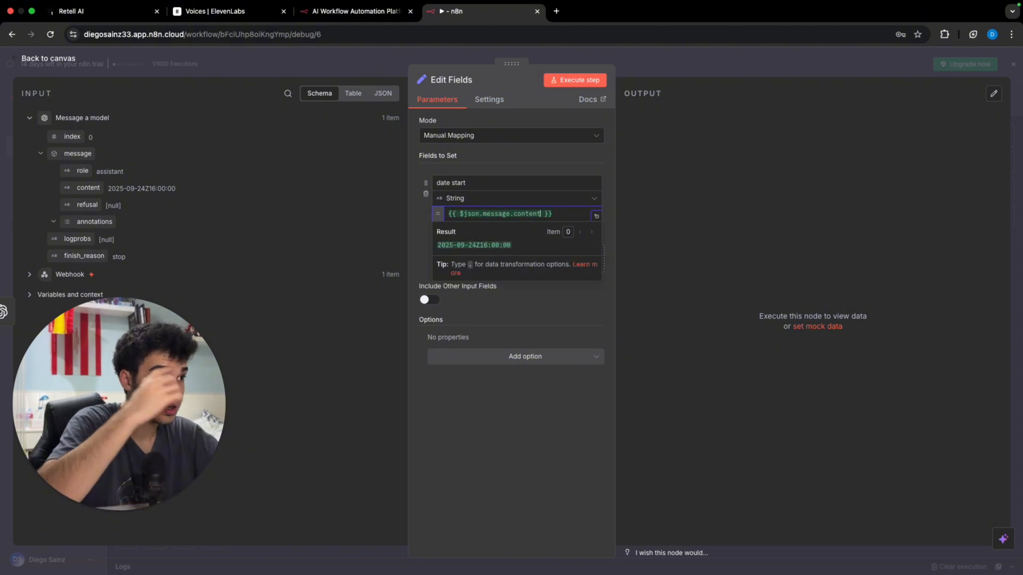
Step: Convert the content with .toDateTime().format to yyyy-MM-dd and append +"T"+
text(.)
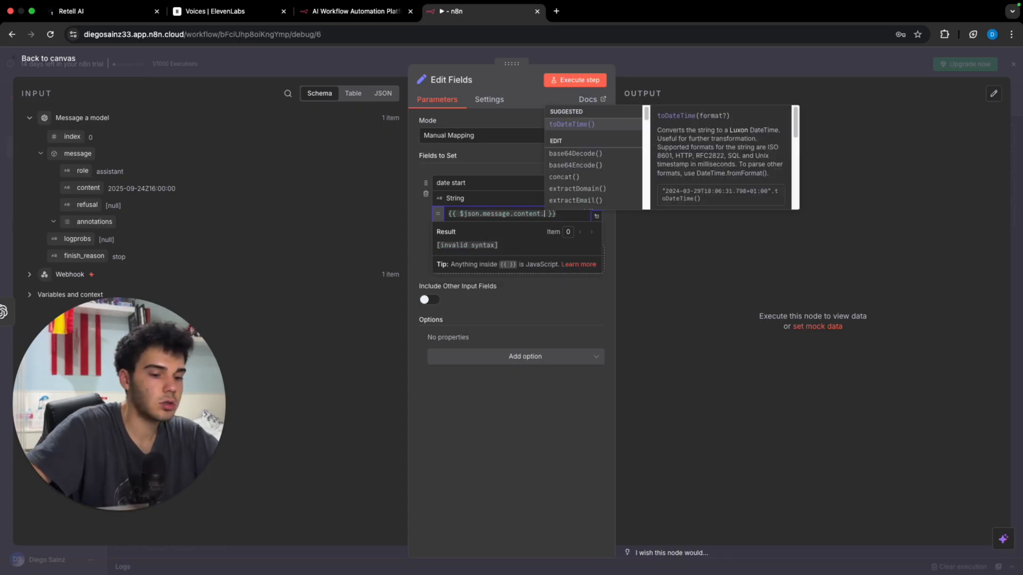
key(Return)
text(.fo)
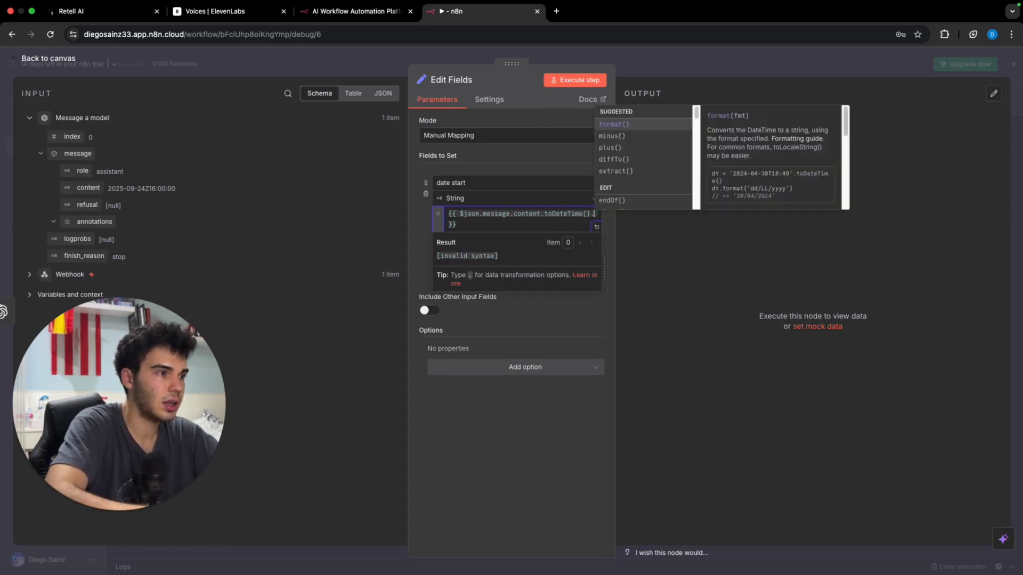
key(Return)
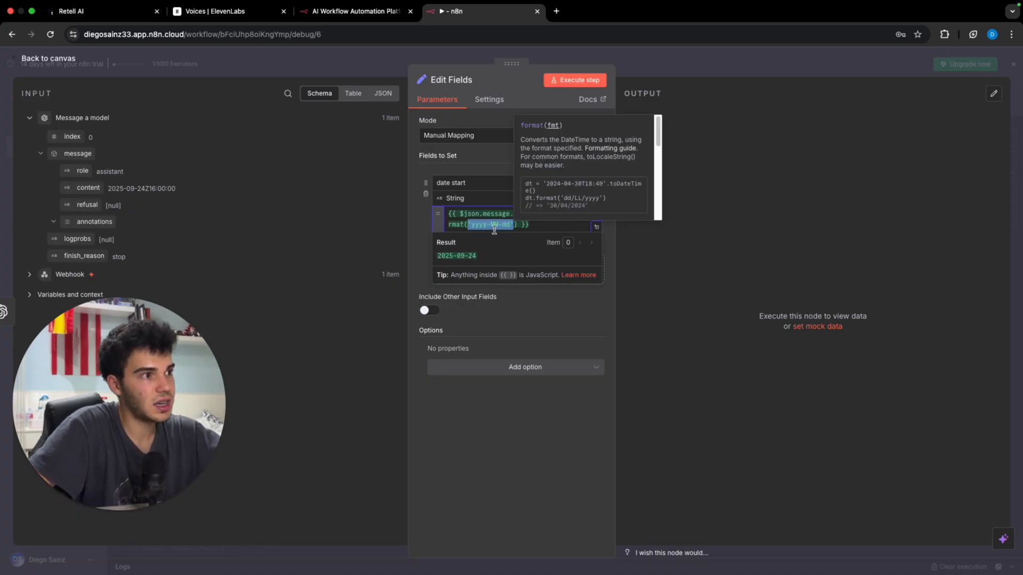
click(520, 228)
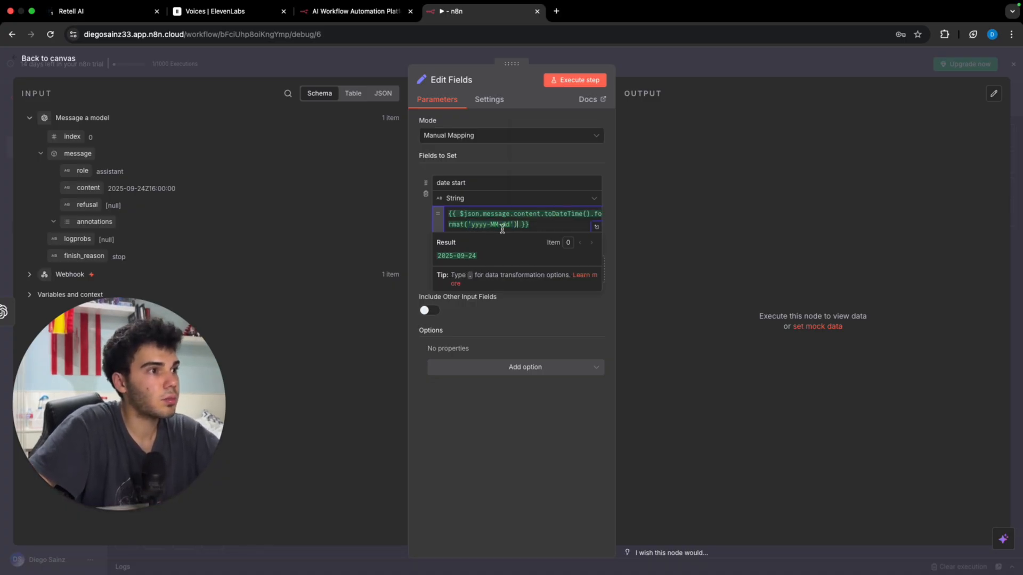
text(+)
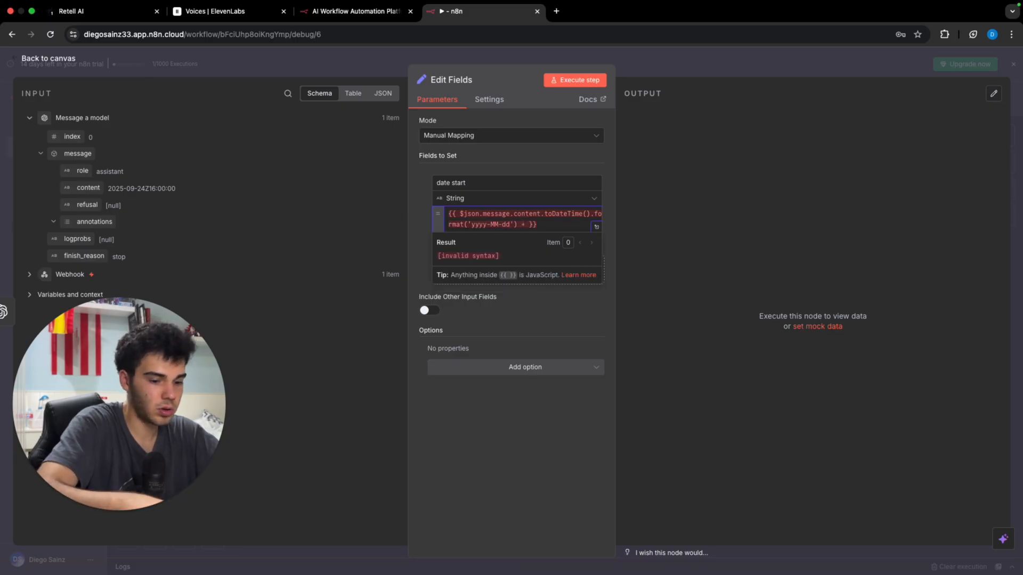
key(BackSpace)
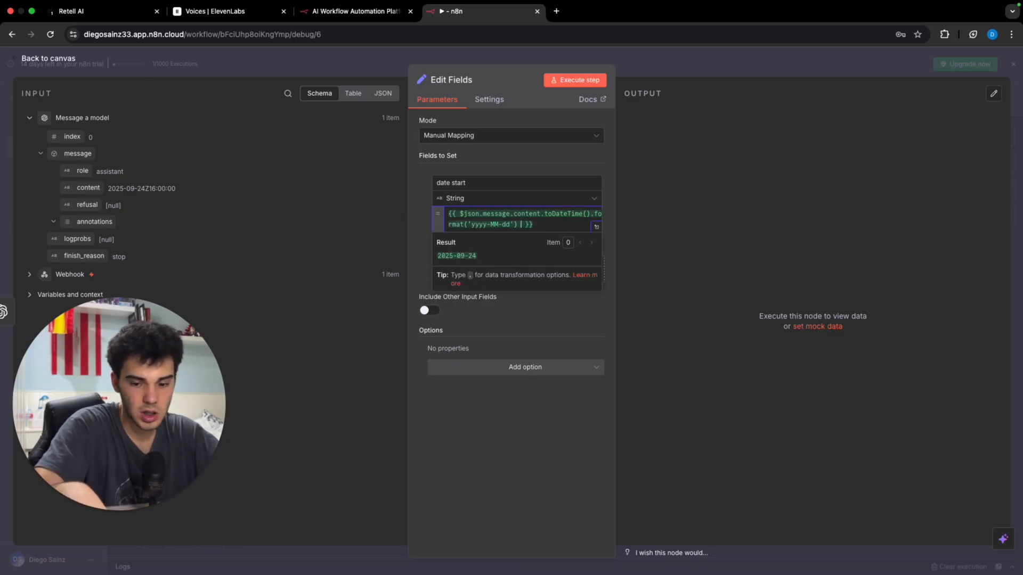
text(+")
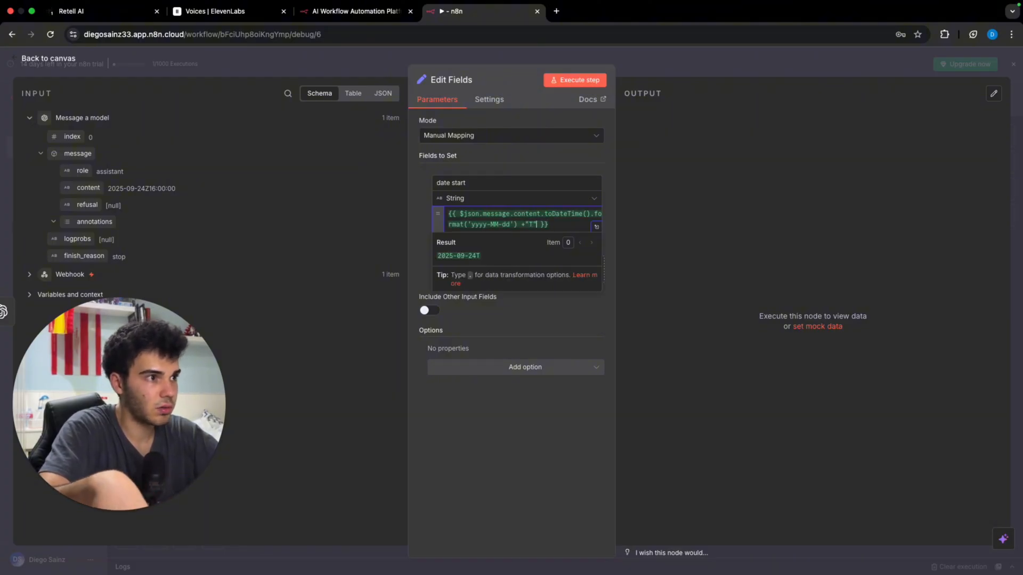
text(T"+)
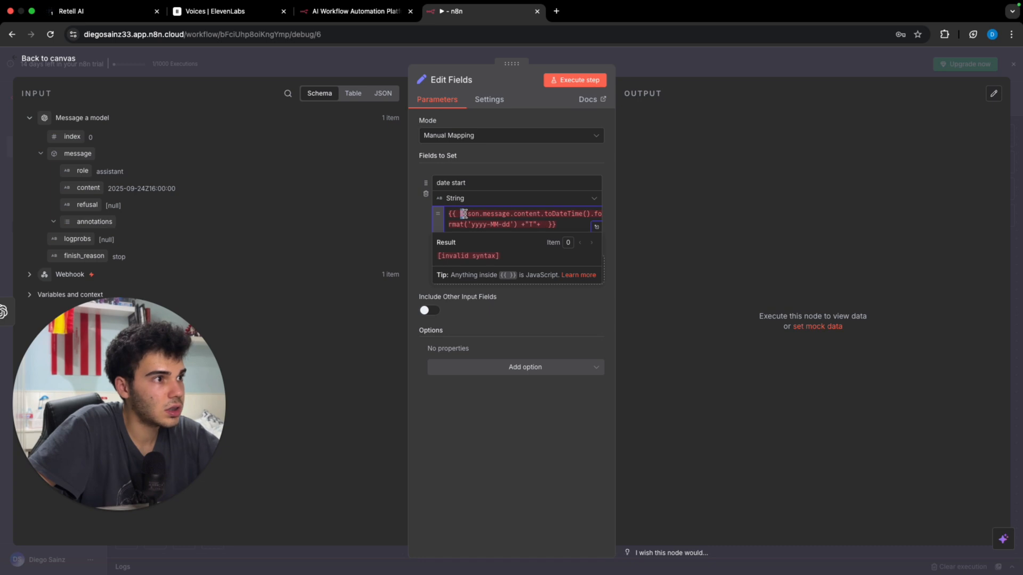
Step: Append a time formatted '09:00:00+02:00', giving 2025-09-24T09:00:00+02:00
click(544, 226)
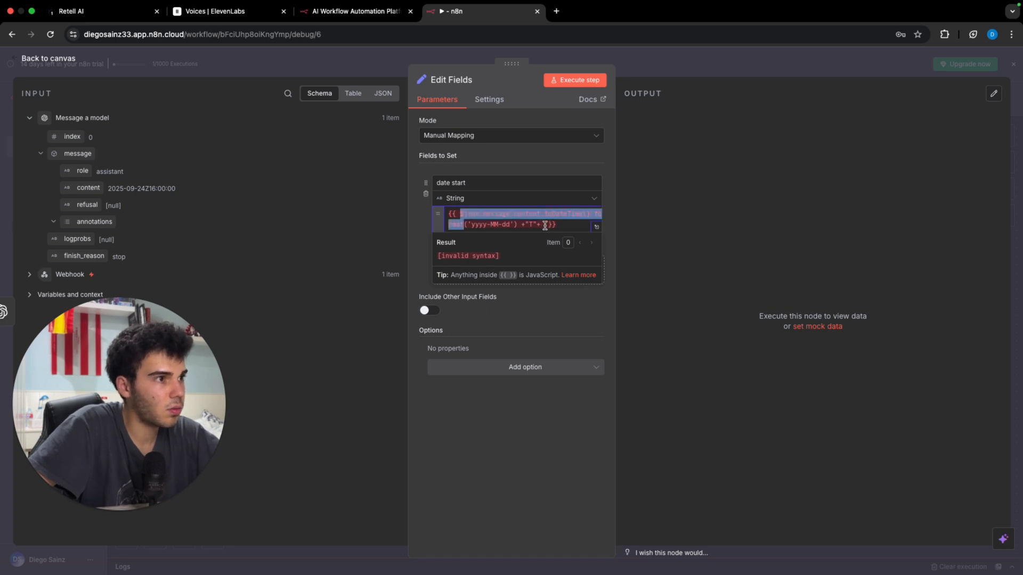
text($json.message.content.toDateTime().format)
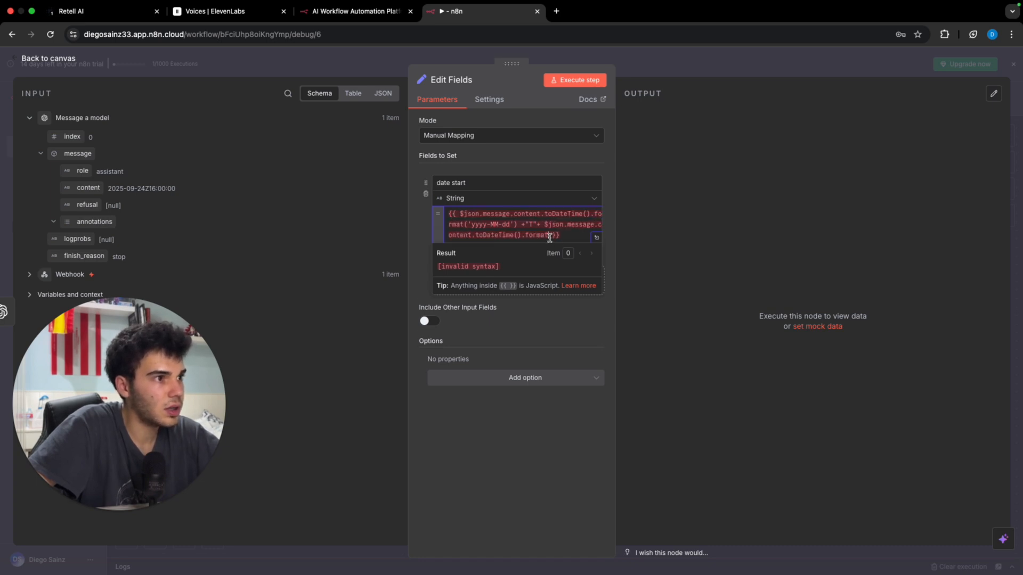
text(())
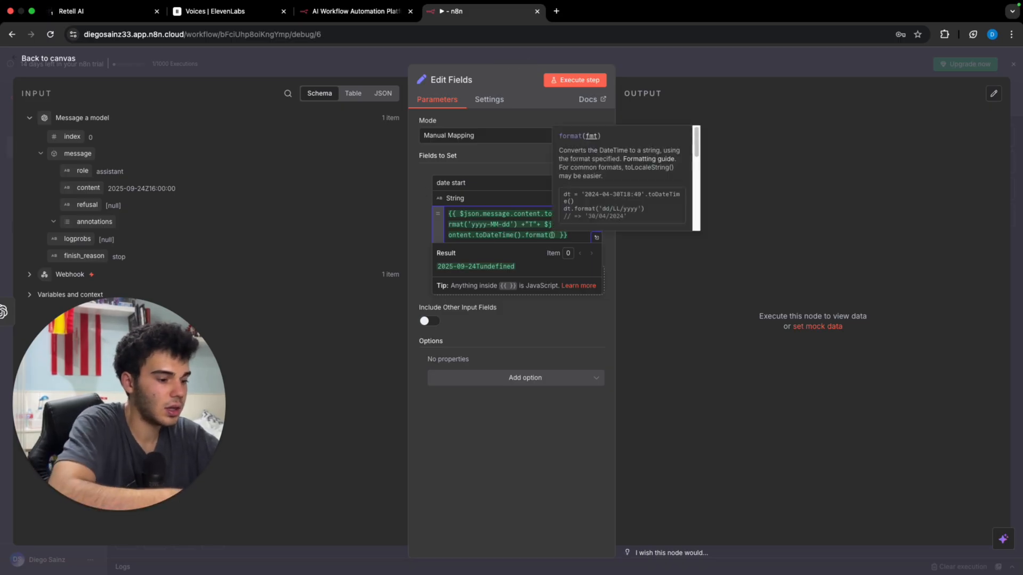
text(')
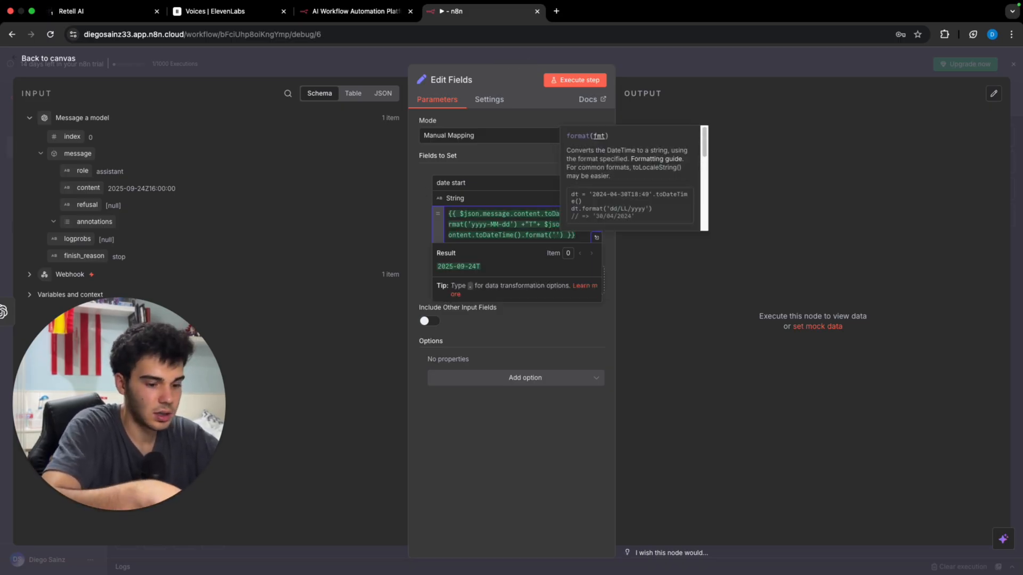
text(HH)
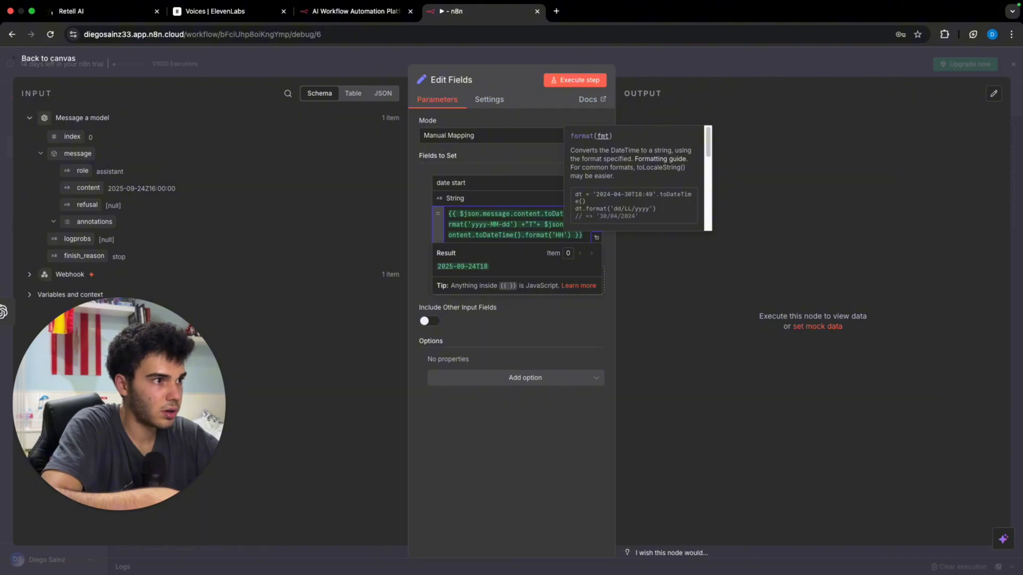
text(:mm:)
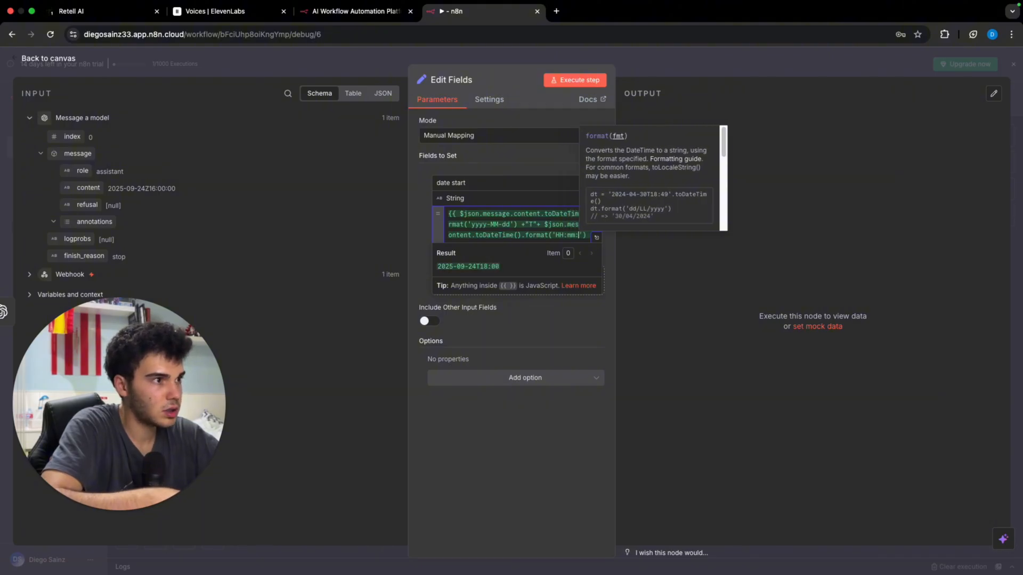
text(ss)
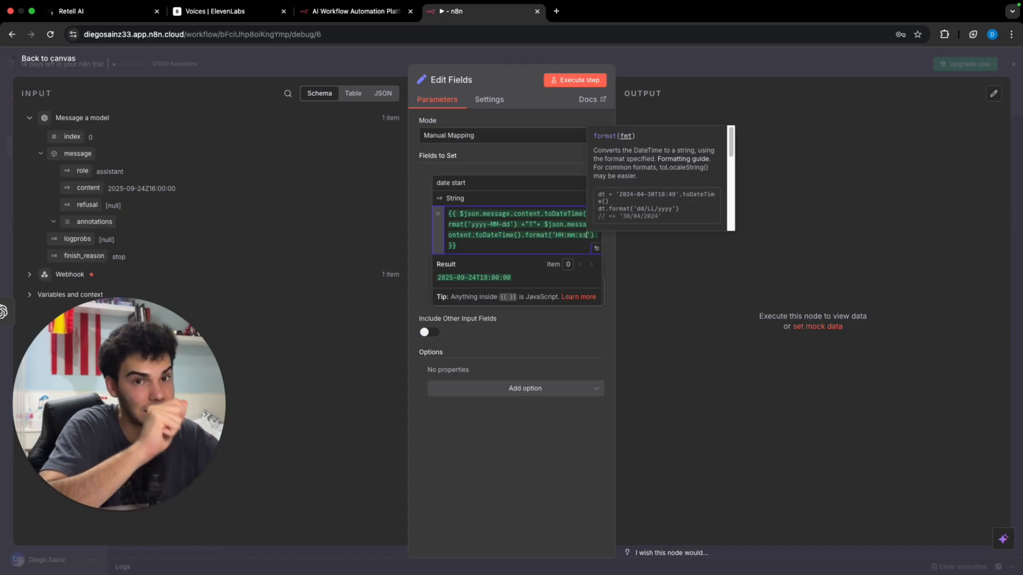
text(+02)
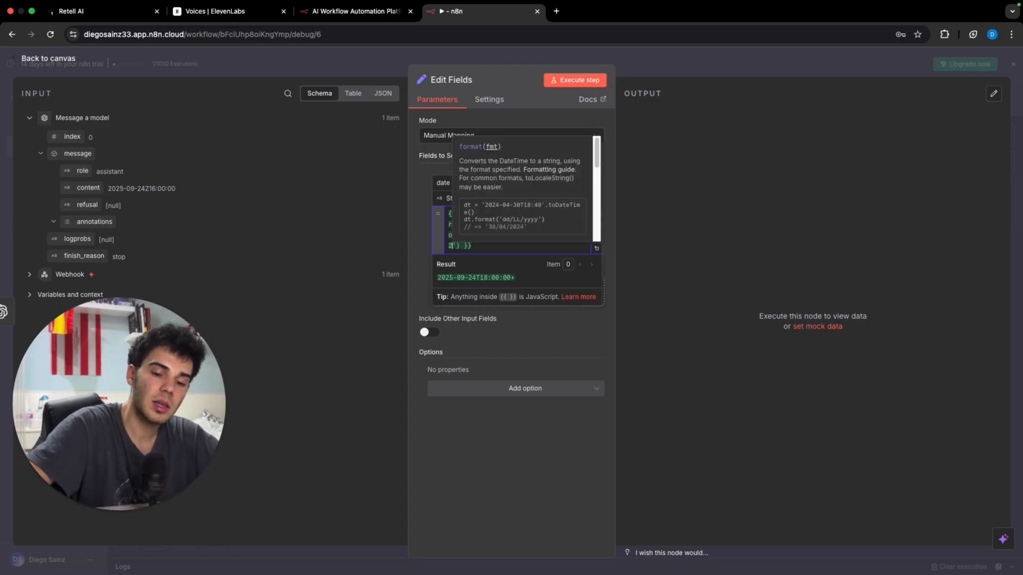
text(:)
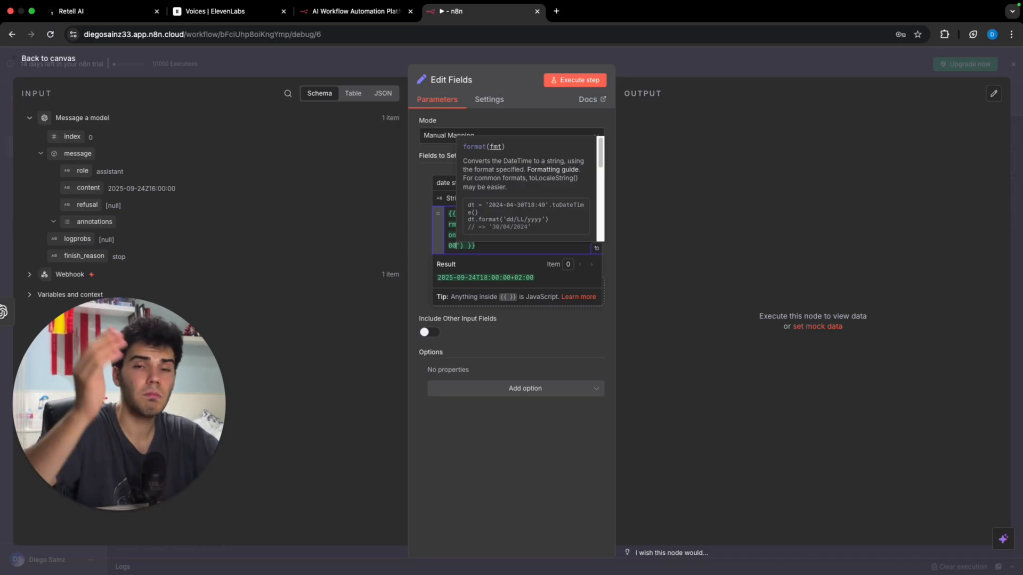
click(652, 265)
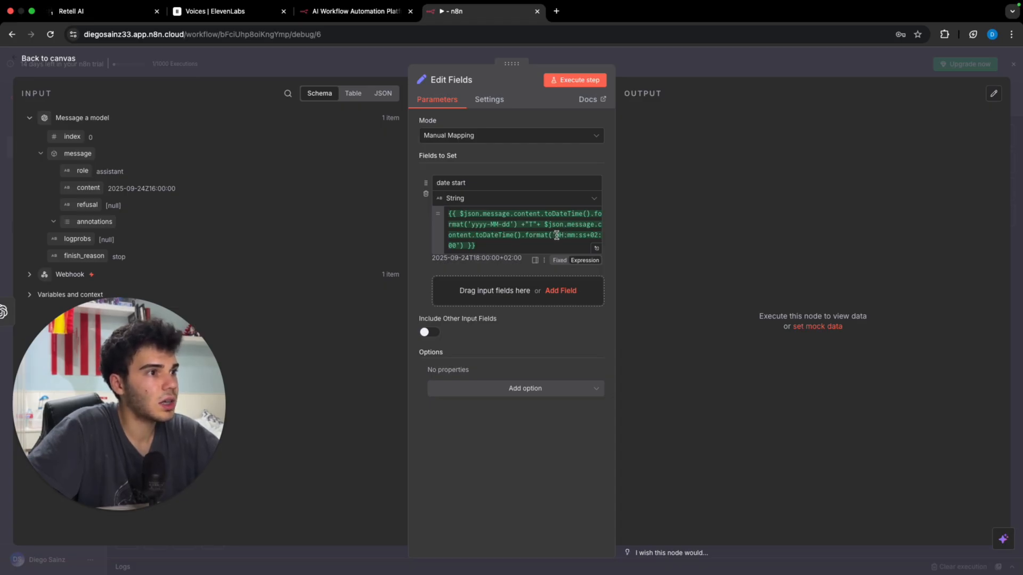
drag(556, 235, 586, 234)
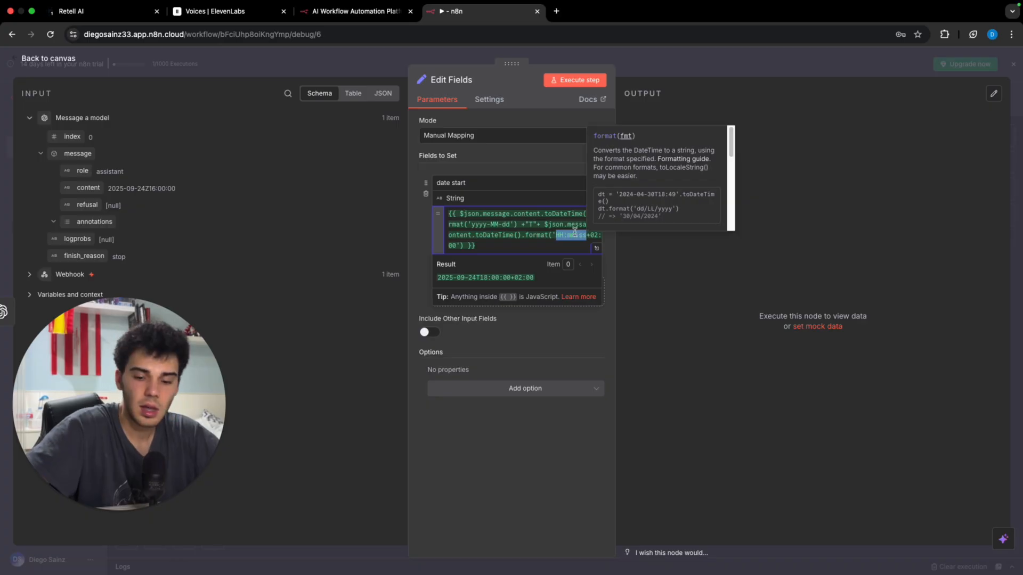
text(09:00)
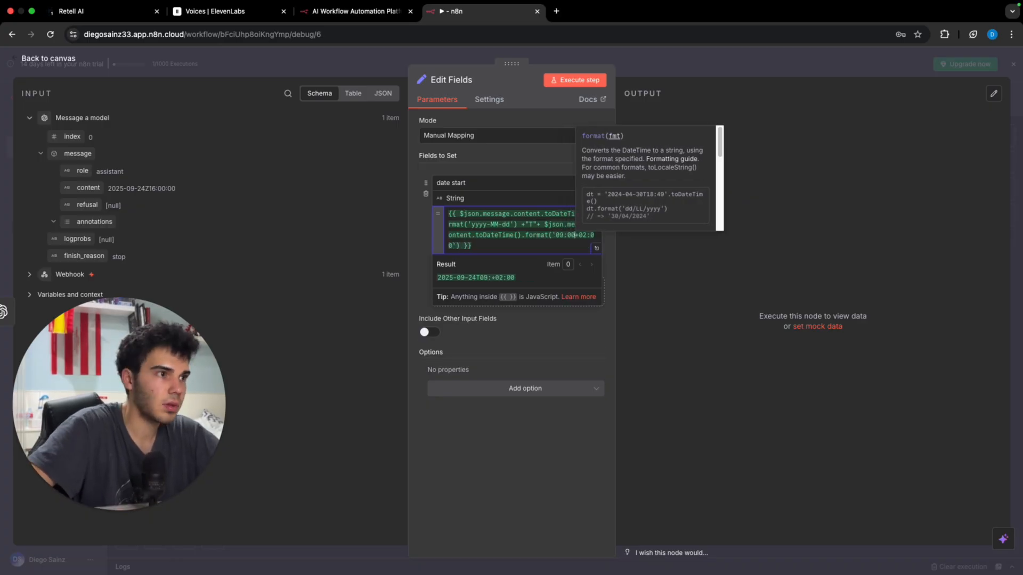
text(:00)
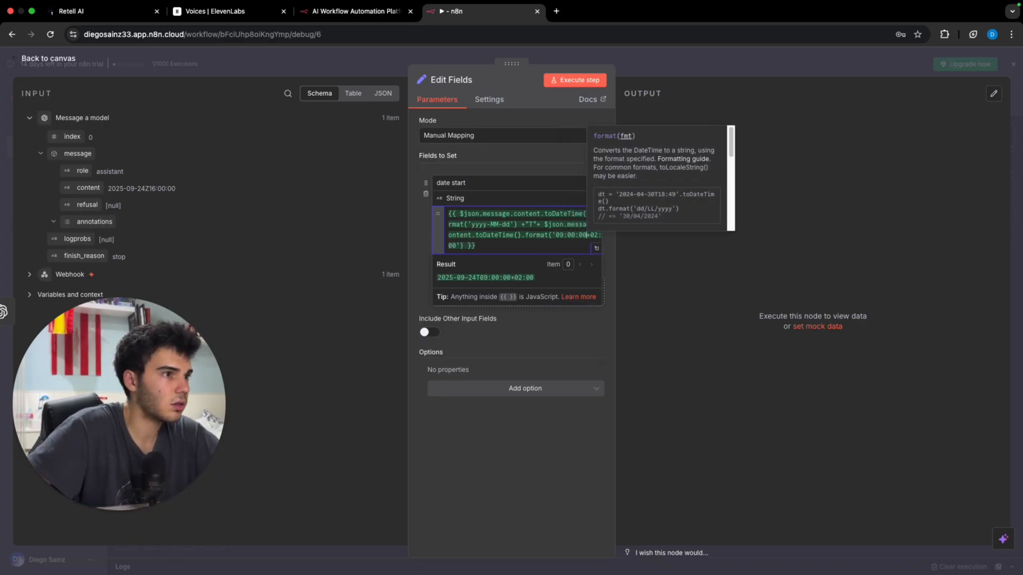
click(677, 286)
Step: Add a 'date end' field copying date start's expression with the hour changed to 21
click(487, 288)
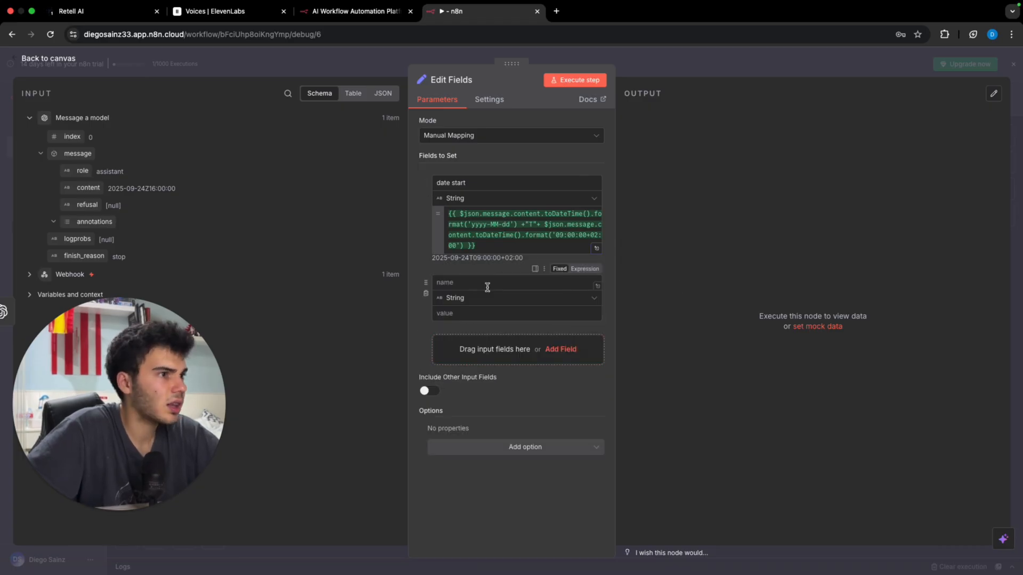
text(date end)
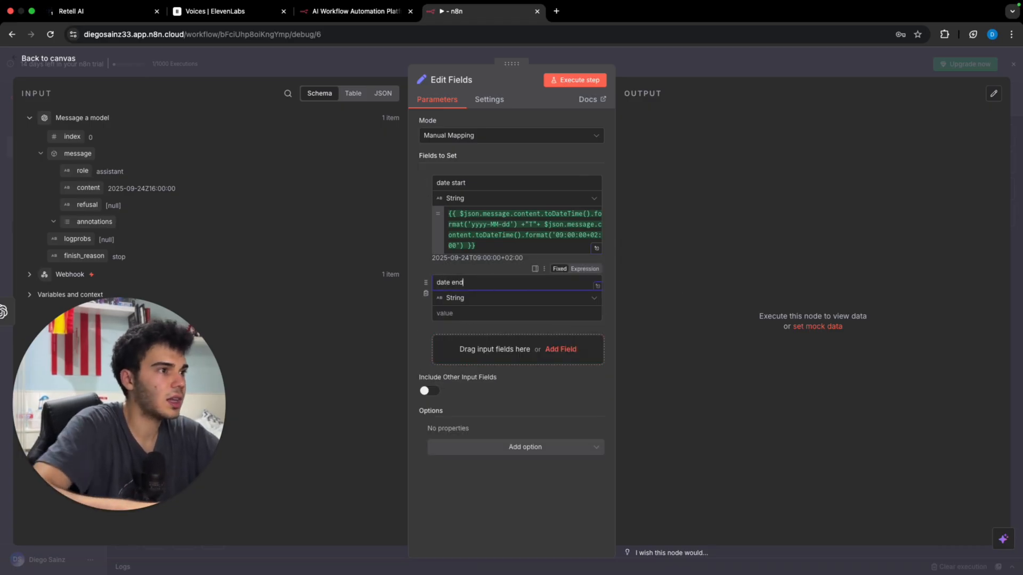
drag(498, 247, 442, 210)
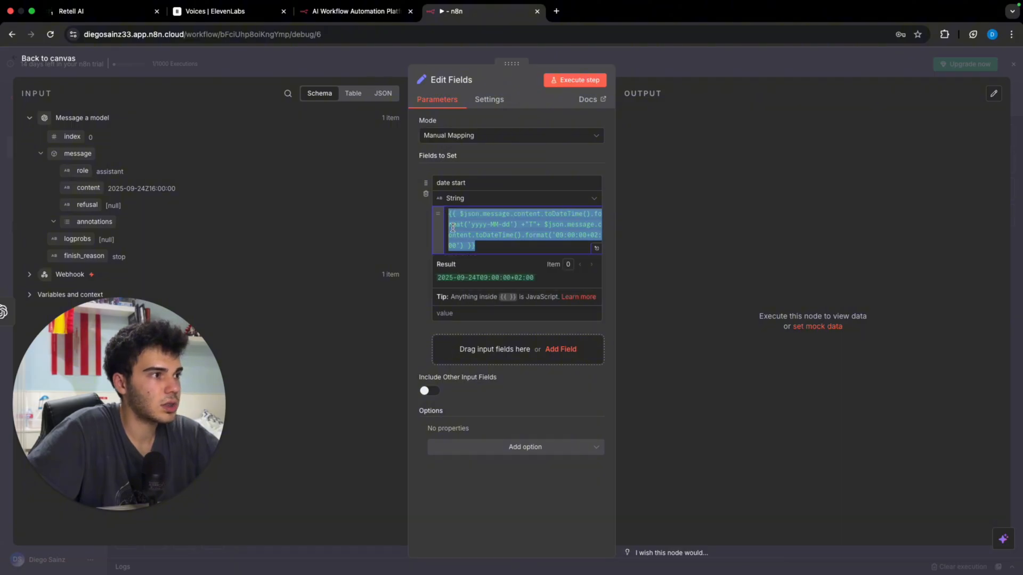
key(ctrl+c)
click(499, 312)
key(ctrl+v)
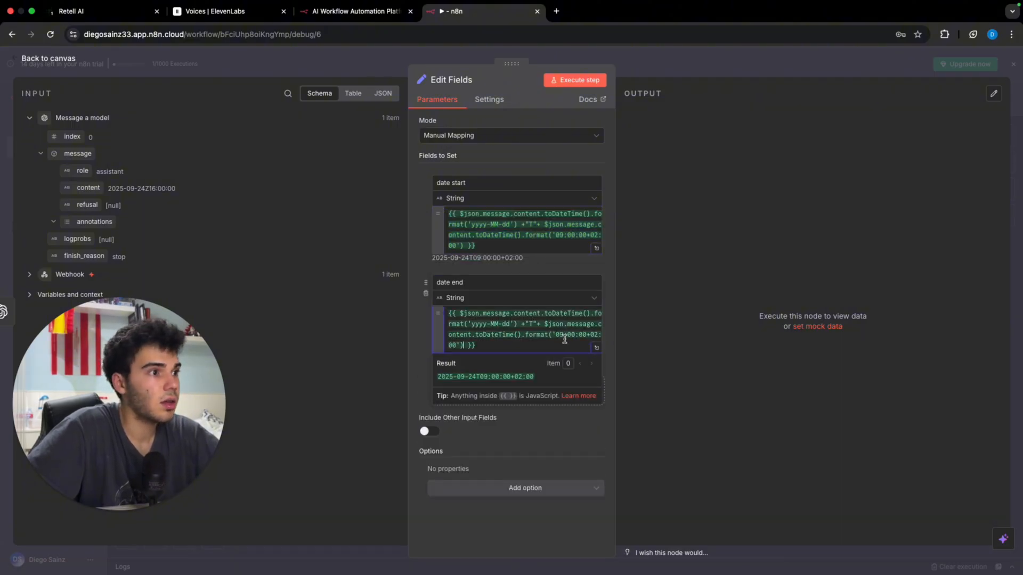
double_click(566, 335)
text(21)
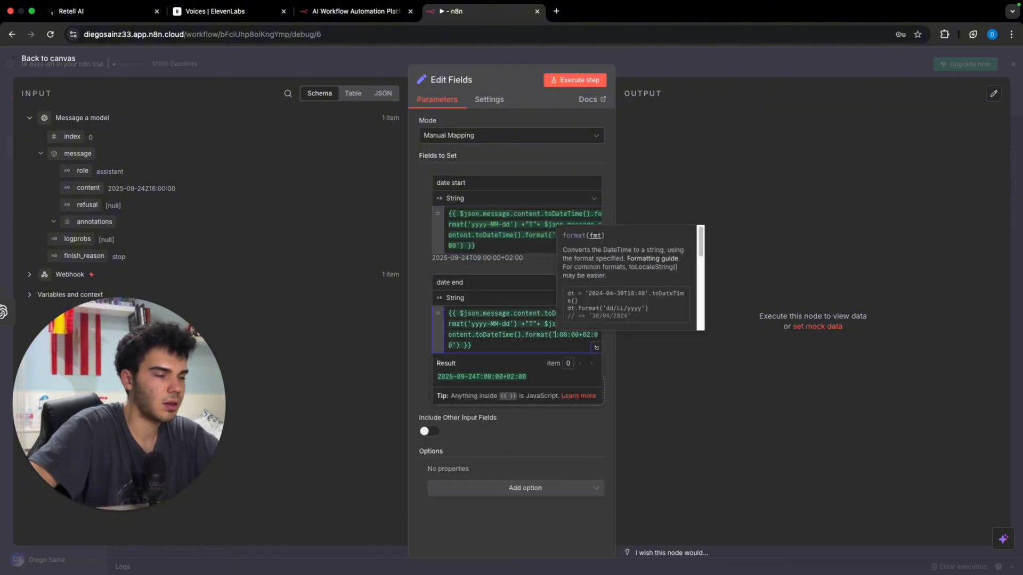
click(704, 370)
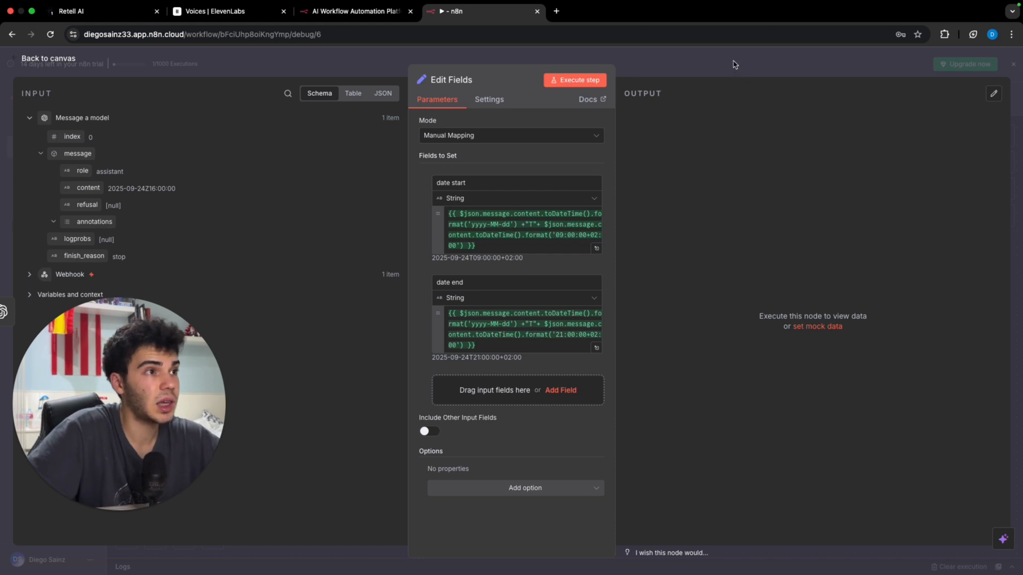
Step: Execute the Edit Fields step and check its 1-item output
click(711, 60)
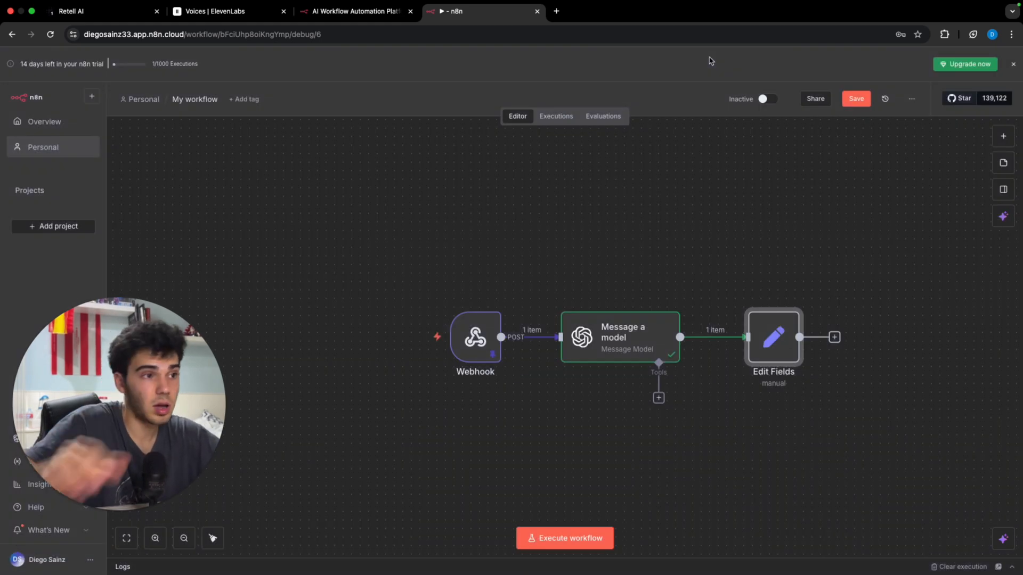
click(751, 299)
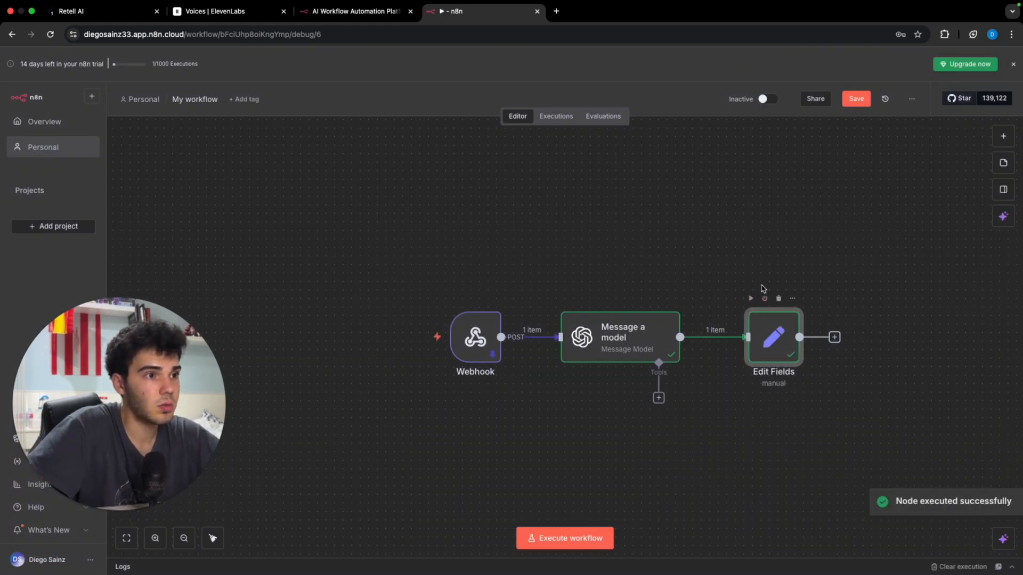
double_click(790, 339)
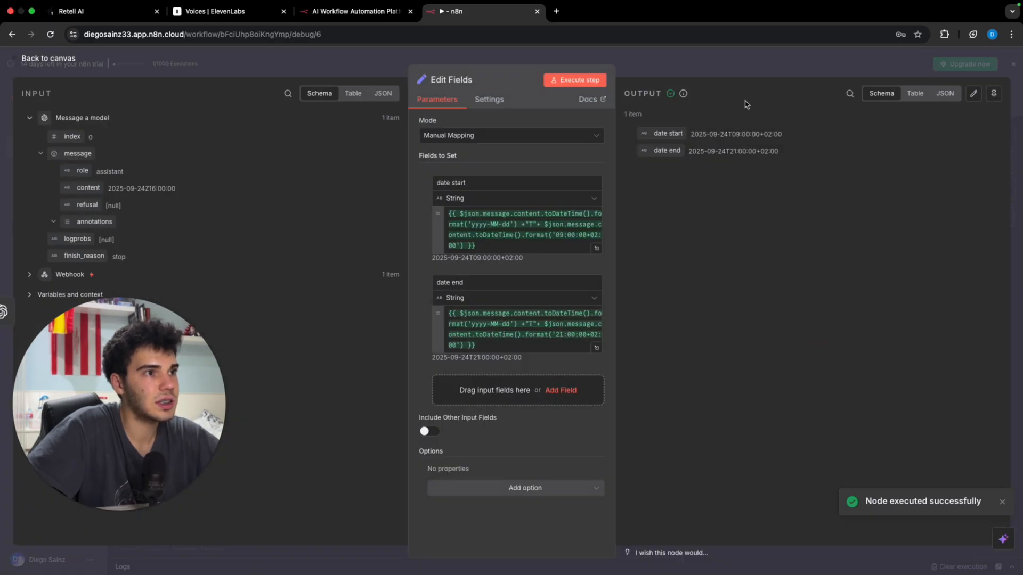
click(733, 62)
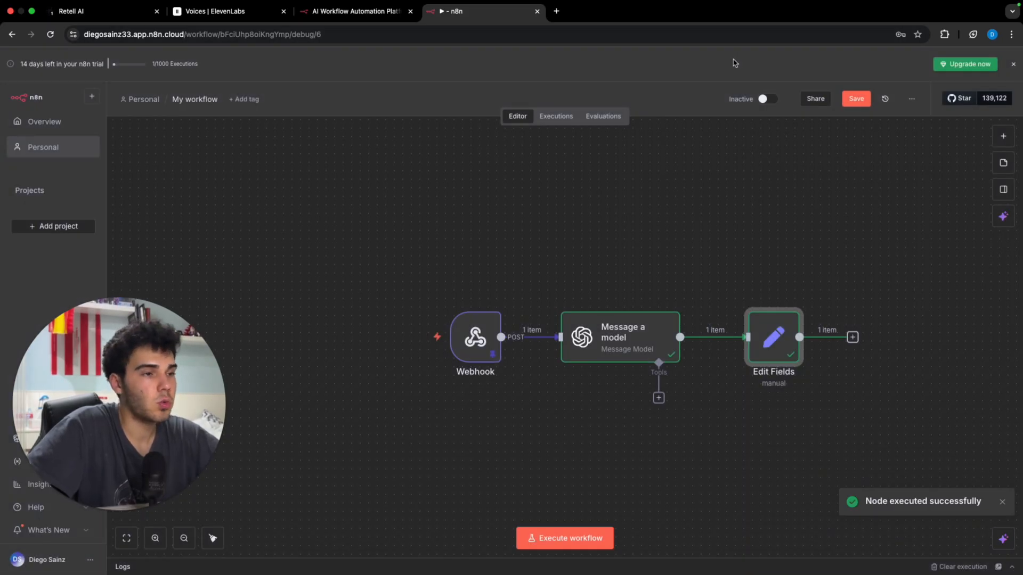
Step: Add an HTTP Request node after Edit Fields and open a new browser tab
click(853, 337)
text(http)
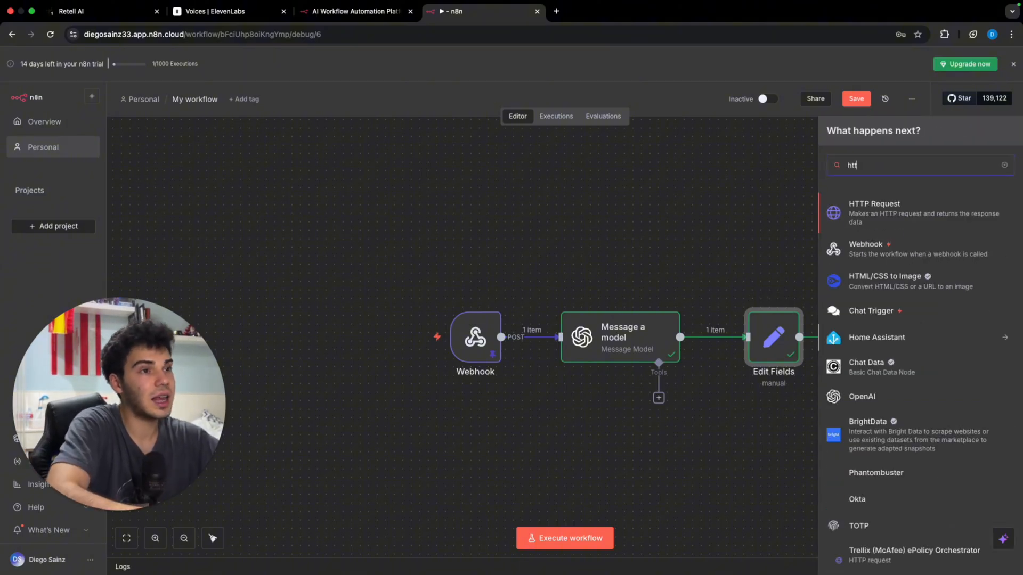
click(902, 224)
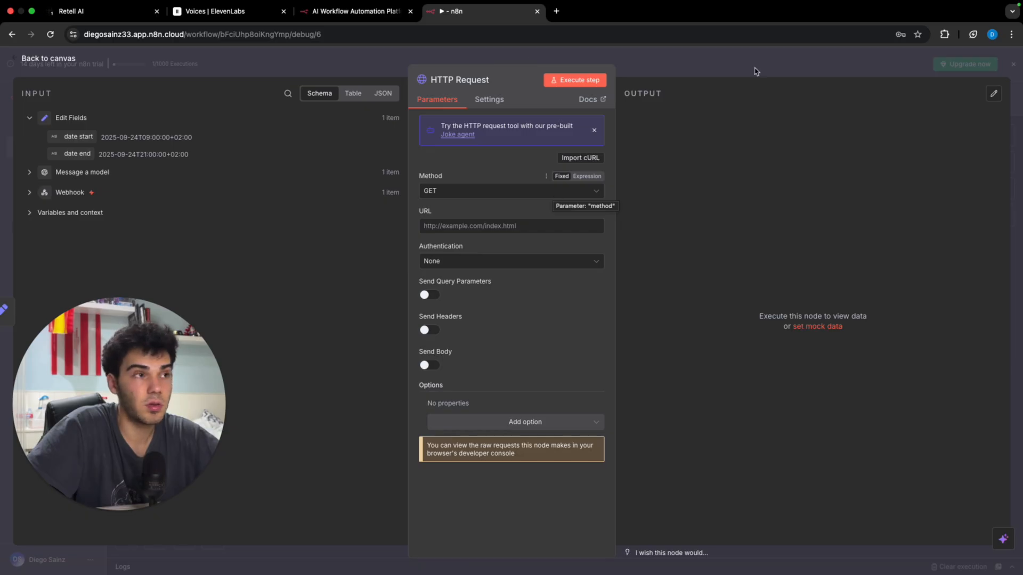
click(556, 11)
Step: Open the Cal.com dashboard, dismiss its banner, then return to the n8n tab
text(cal.com)
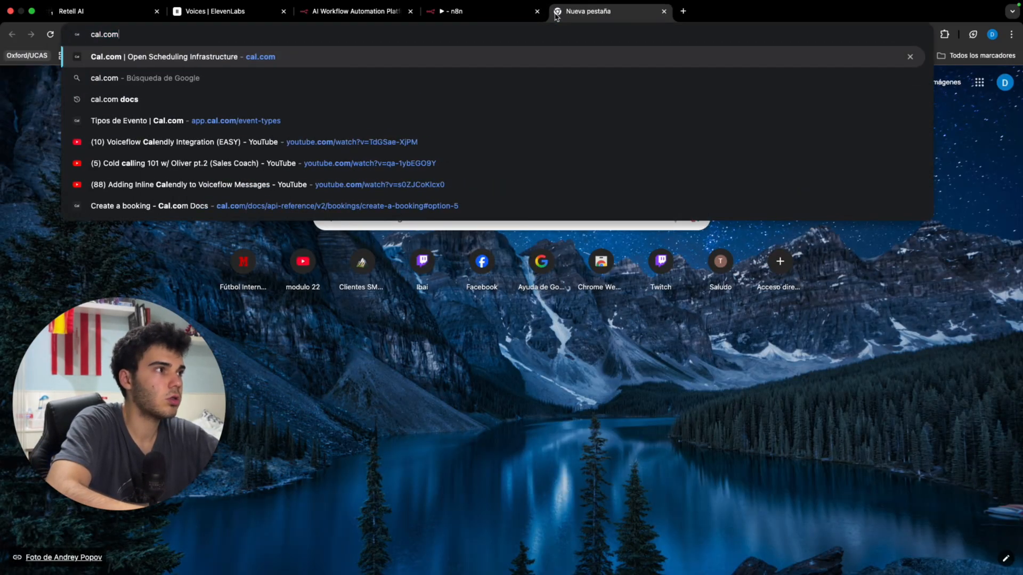
key(Return)
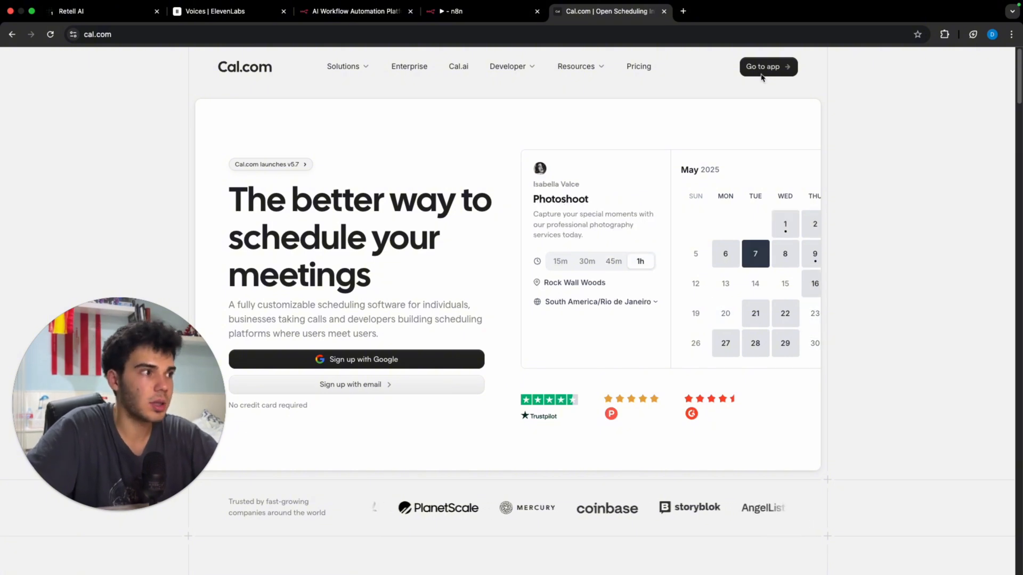
click(762, 77)
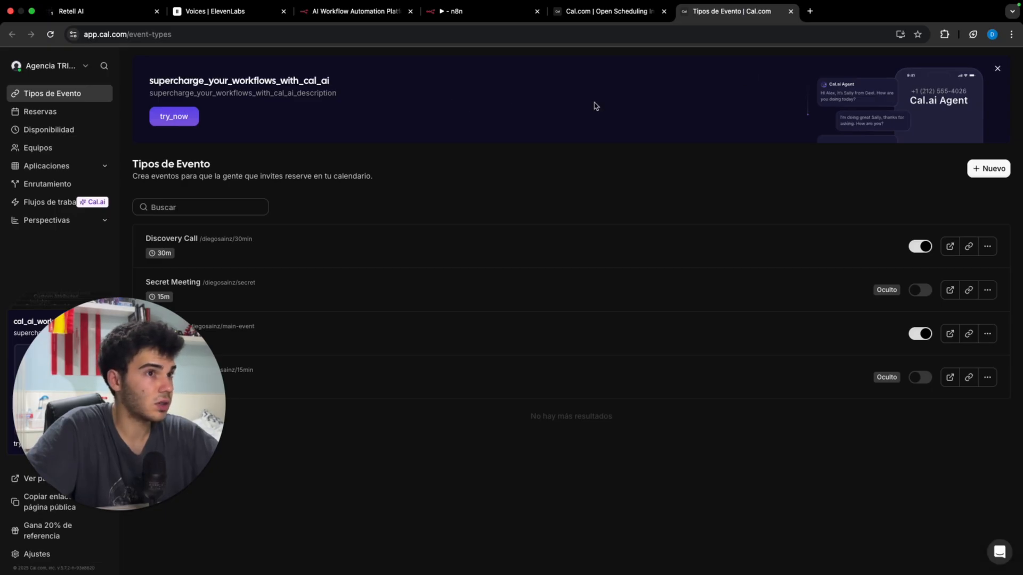
click(998, 70)
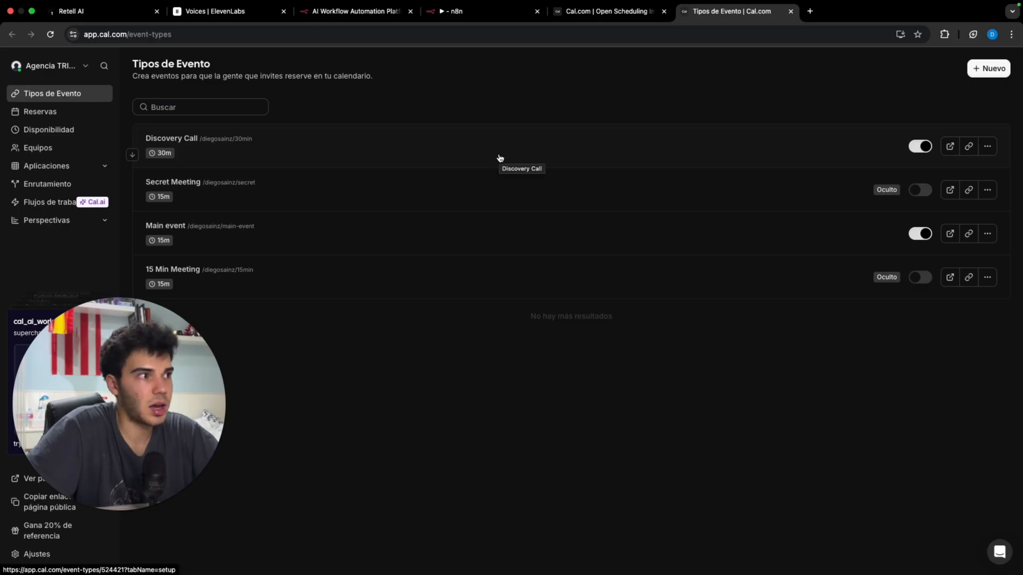
key(ctrl+shift+Tab)
key(ctrl+shift+Tab)
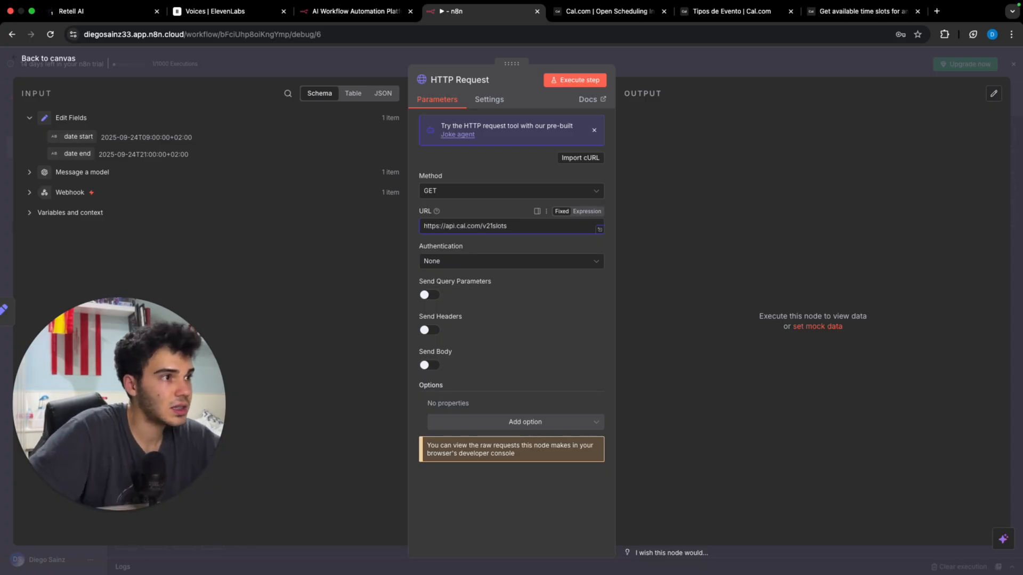
key(BackSpace)
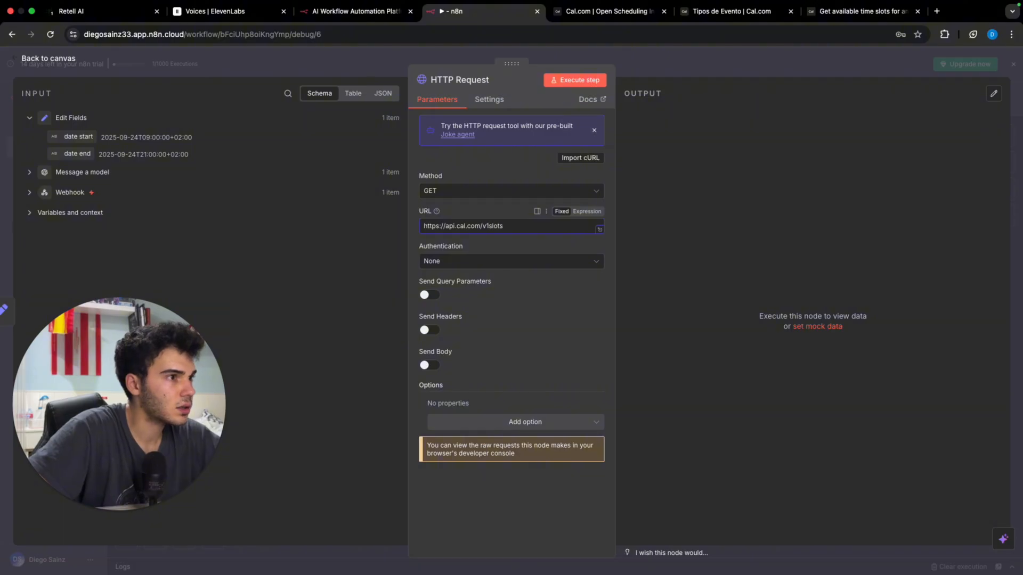
text(1/)
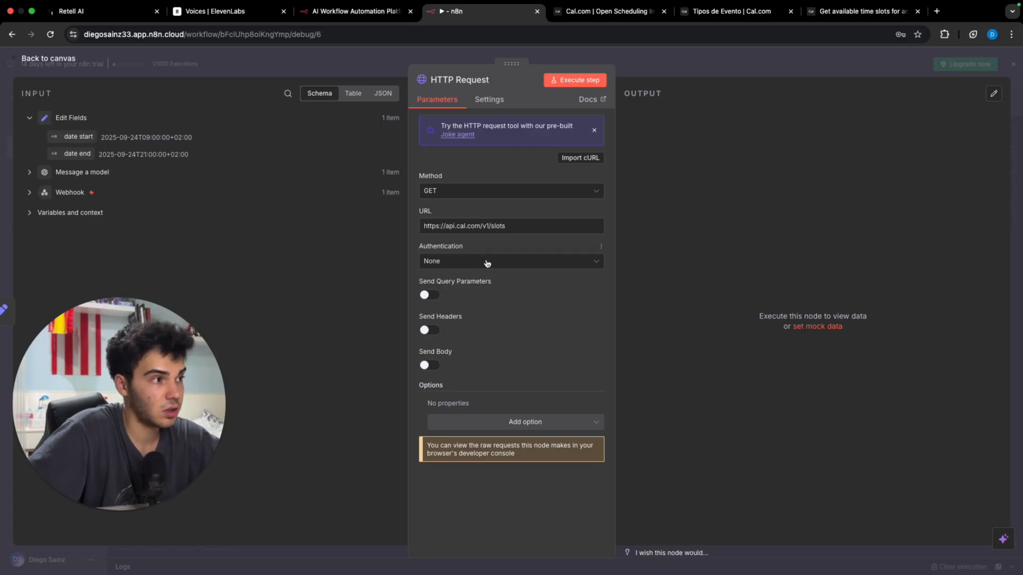
click(434, 297)
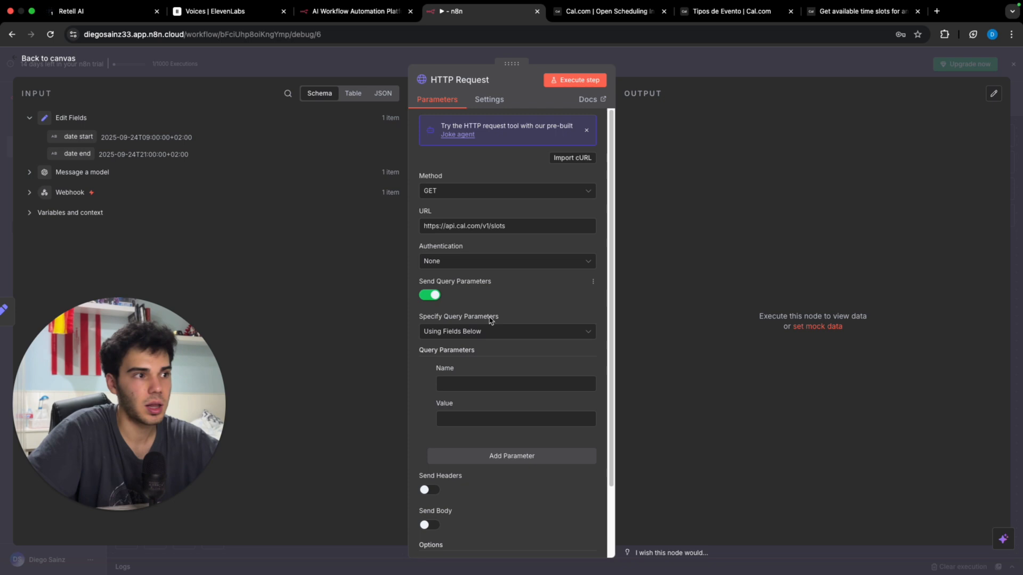
Step: Add query parameters apiKey, startTime, endTime, timeZone and eventTypeID
click(541, 379)
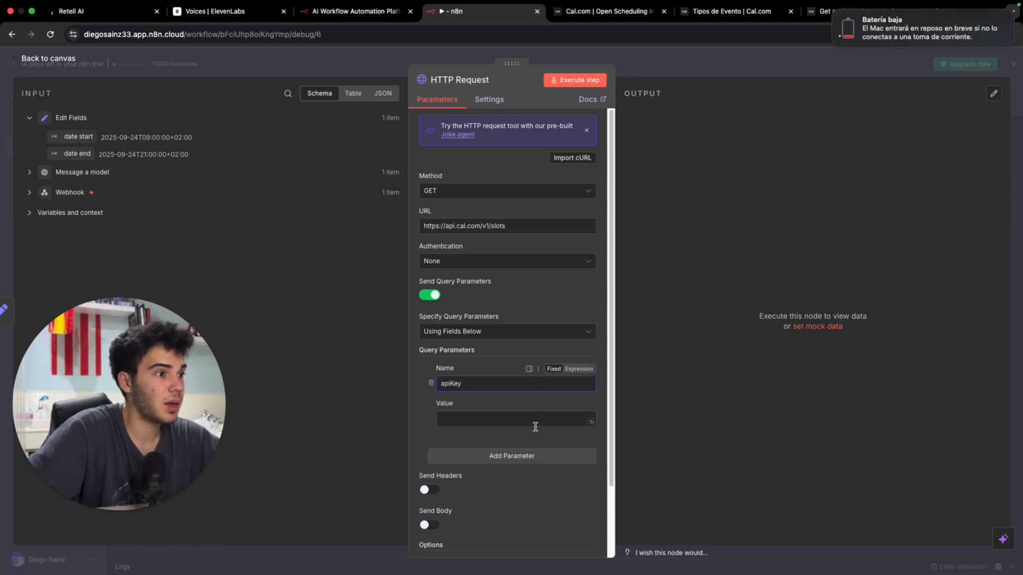
click(833, 12)
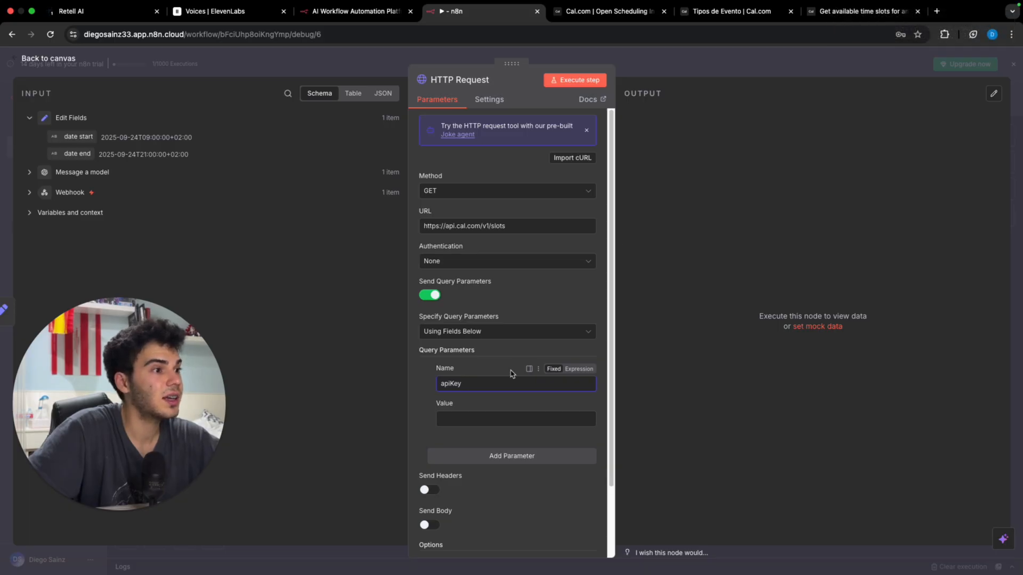
click(543, 459)
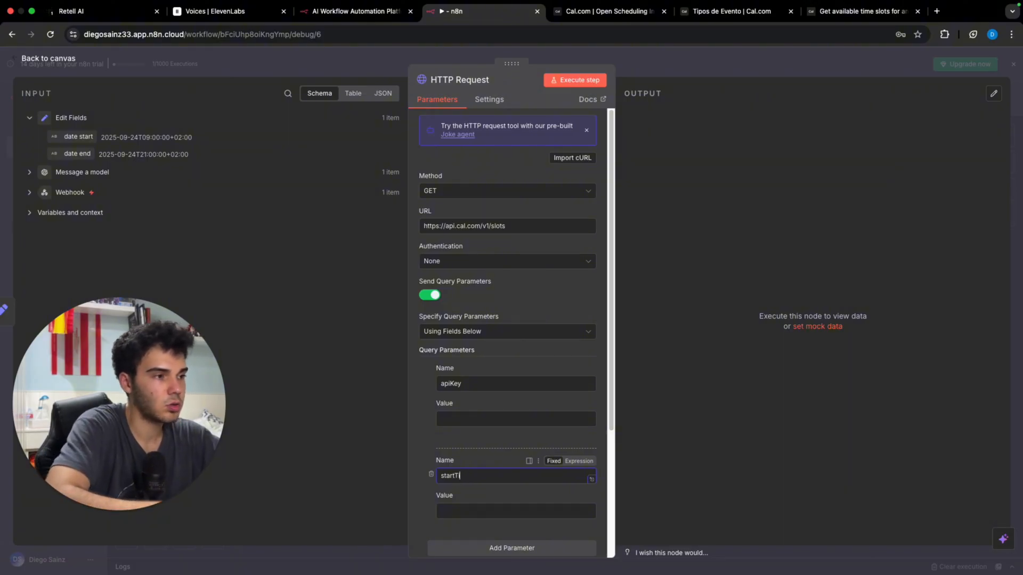
scroll(522, 469, down, 3)
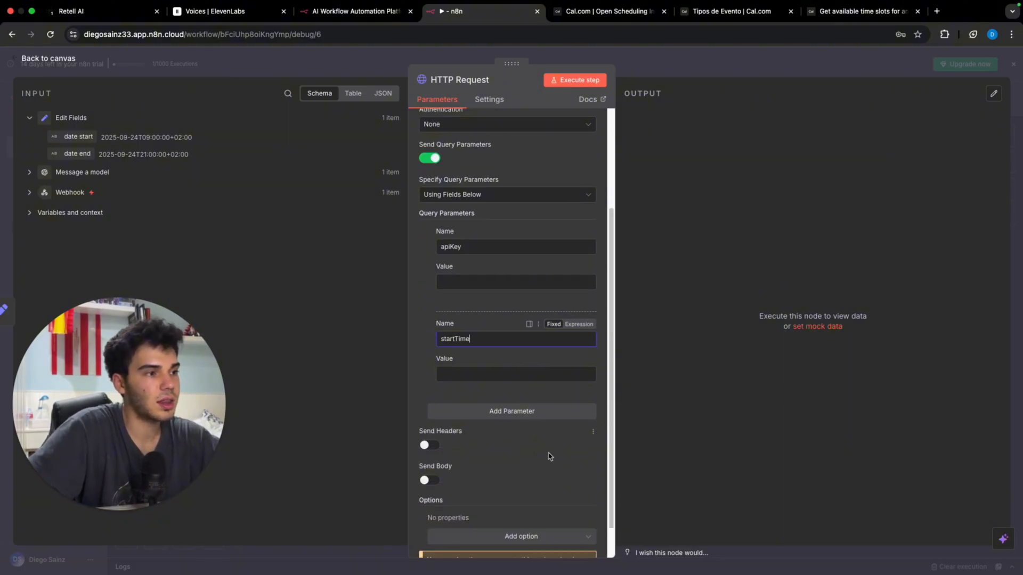
click(514, 407)
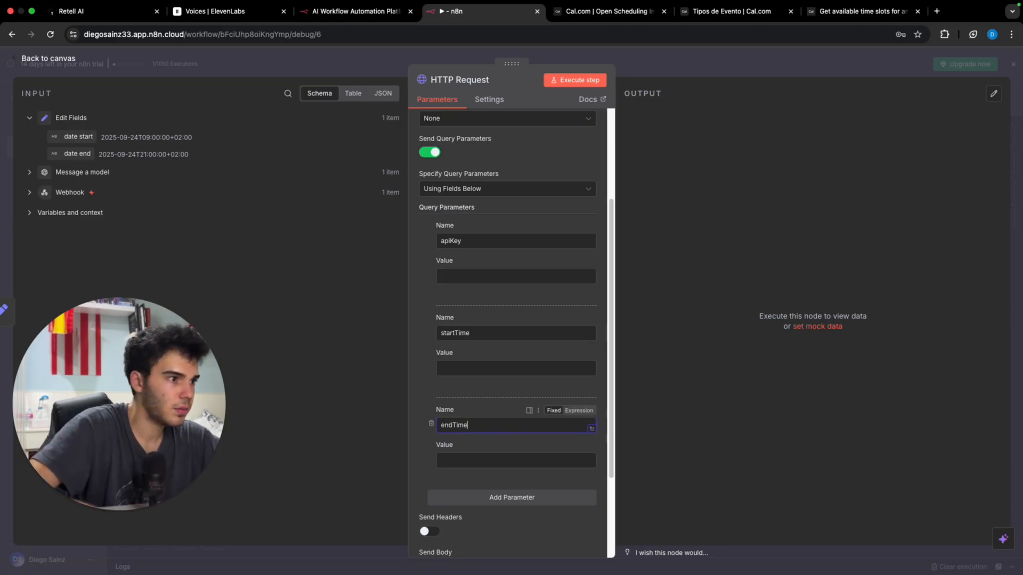
click(516, 494)
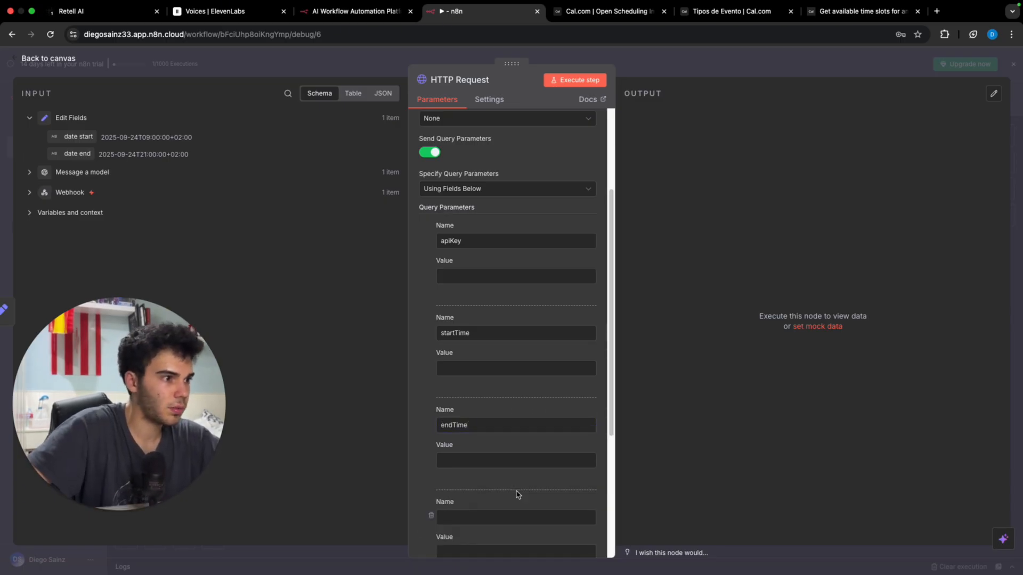
click(500, 524)
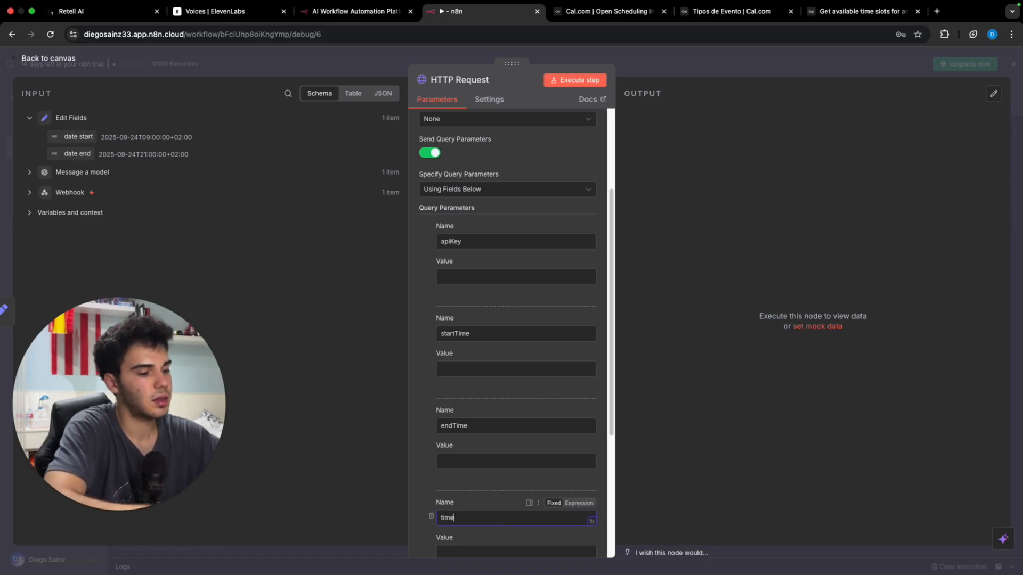
scroll(516, 495, down, 5)
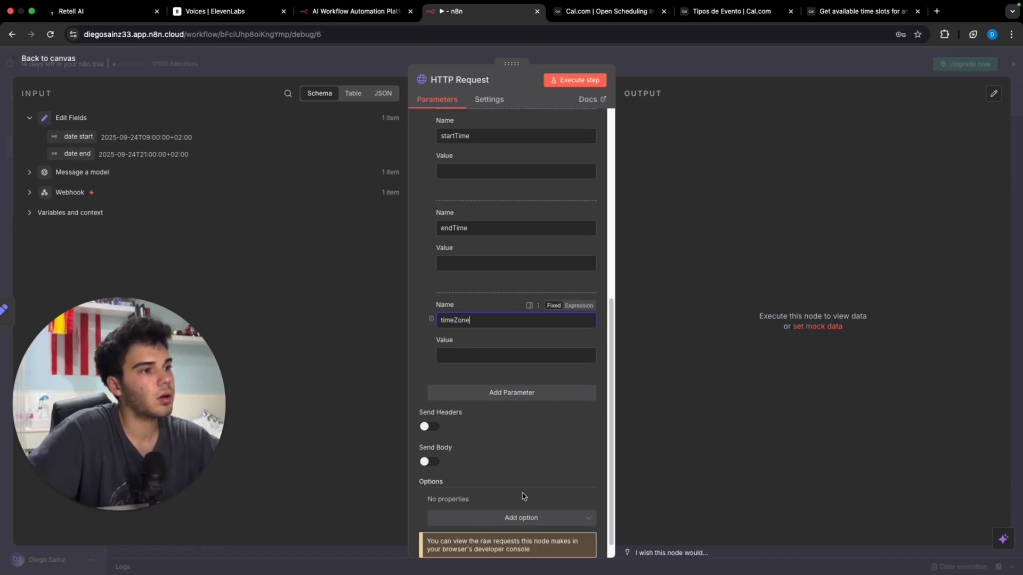
click(516, 374)
click(492, 394)
text(e)
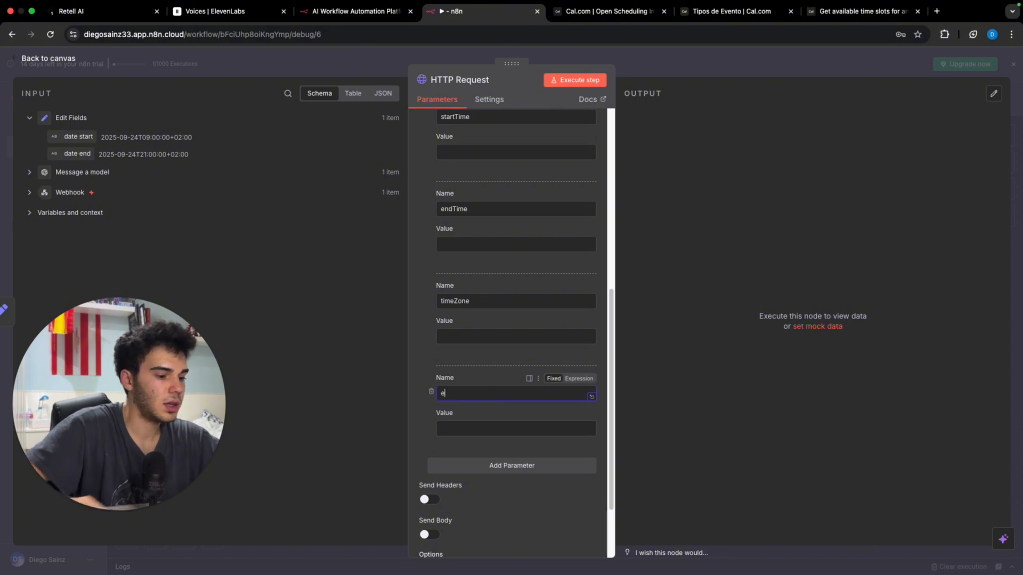
text(ventTypeID)
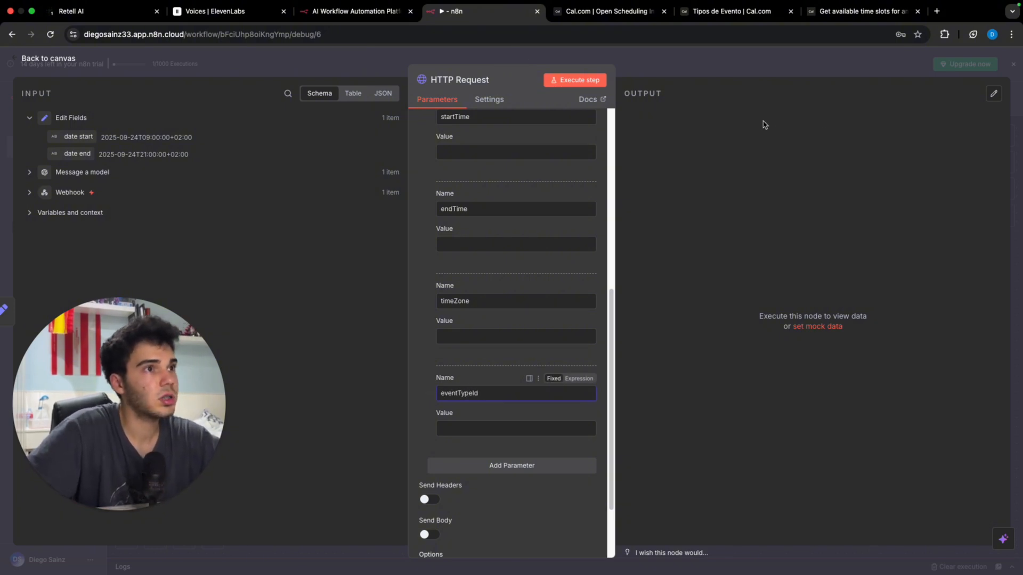
click(738, 13)
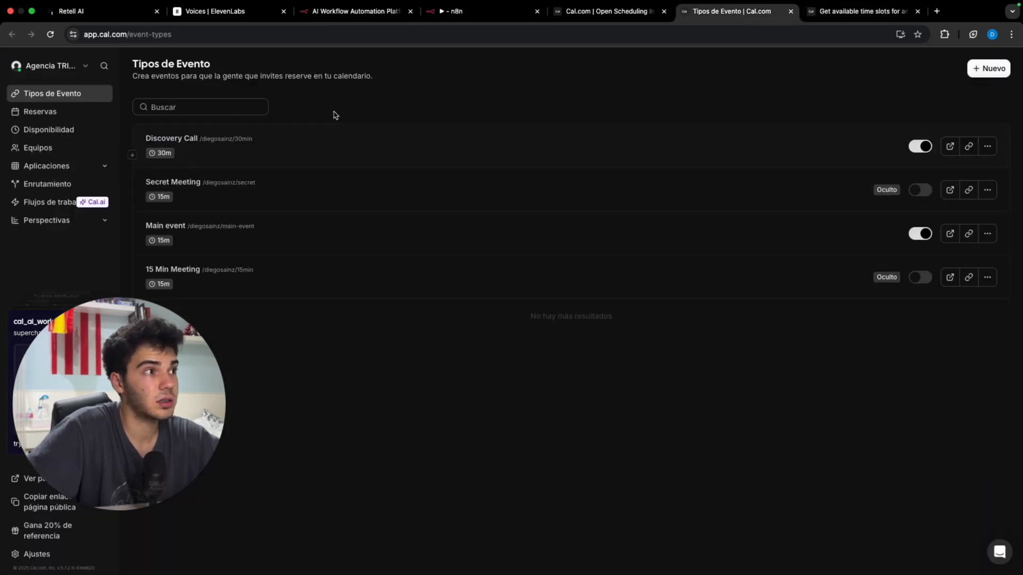
Step: Copy the Discovery Call event type ID 524421 from its Cal.com address
click(307, 140)
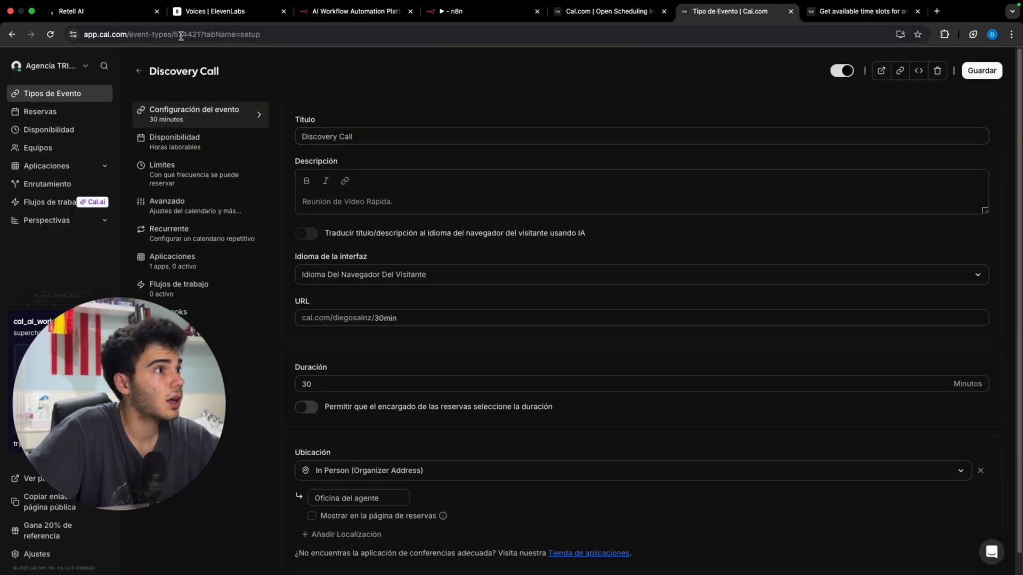
click(181, 35)
click(186, 38)
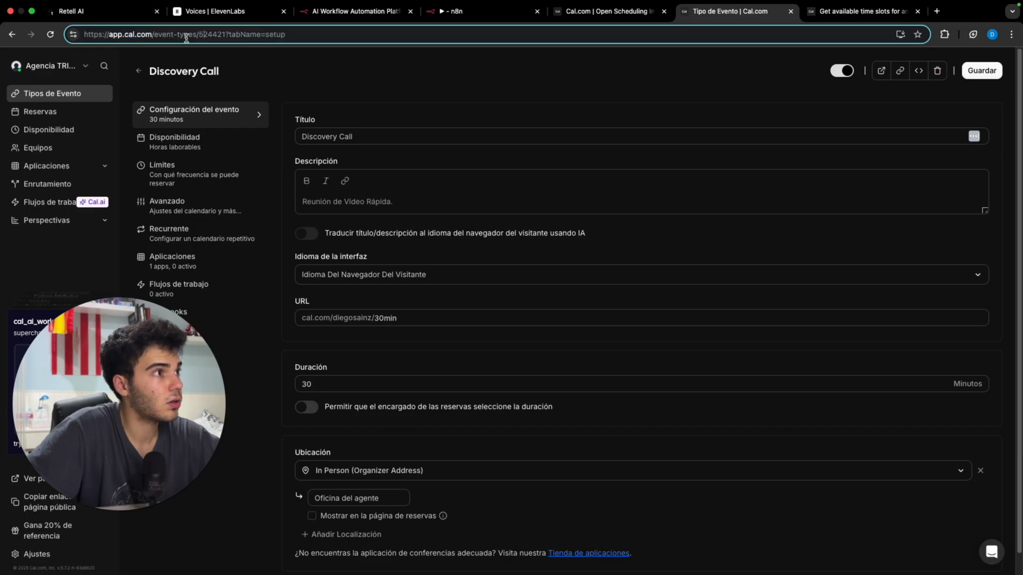
mouse_move(211, 40)
mouse_down()
mouse_move(267, 40)
mouse_move(225, 41)
mouse_up()
key(ctrl+c)
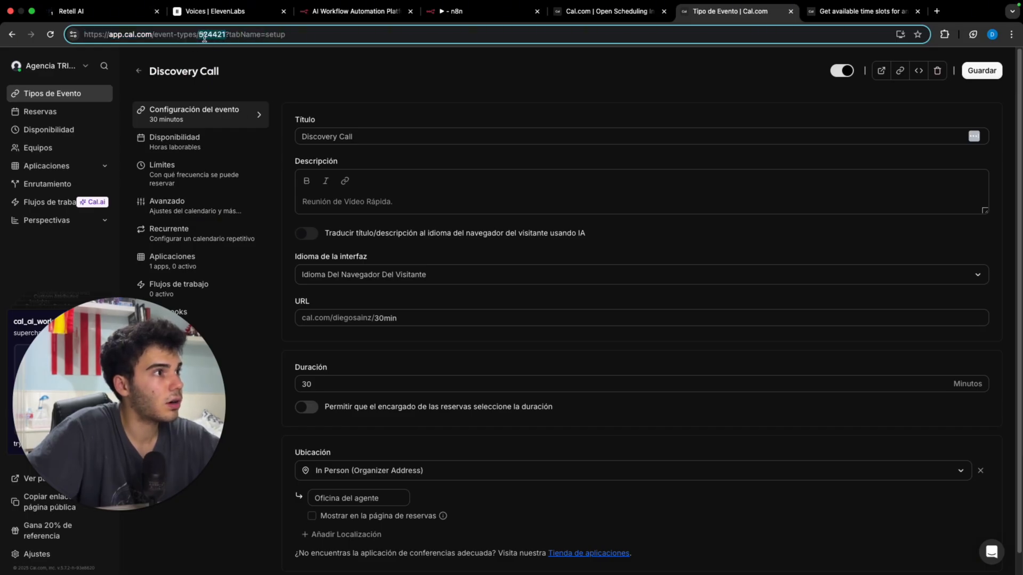
click(453, 11)
Step: Set eventTypeId to 524421 and timeZone to Europe/Madrid
key(ctrl+v)
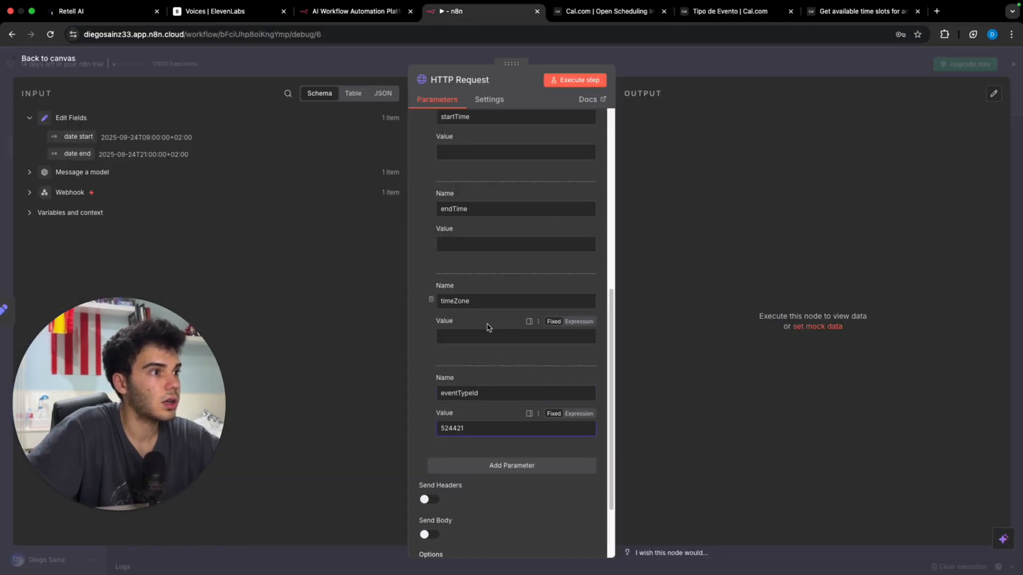
click(488, 335)
text(Europe/Madri)
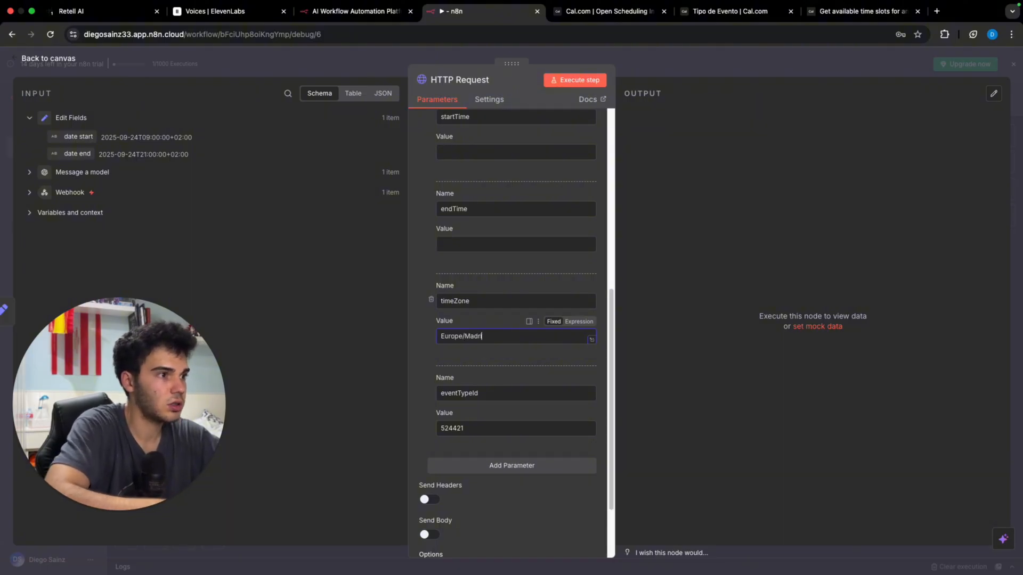
text(d)
Step: Map startTime to date start and endTime to date end from Edit Fields
scroll(499, 301, up, 4)
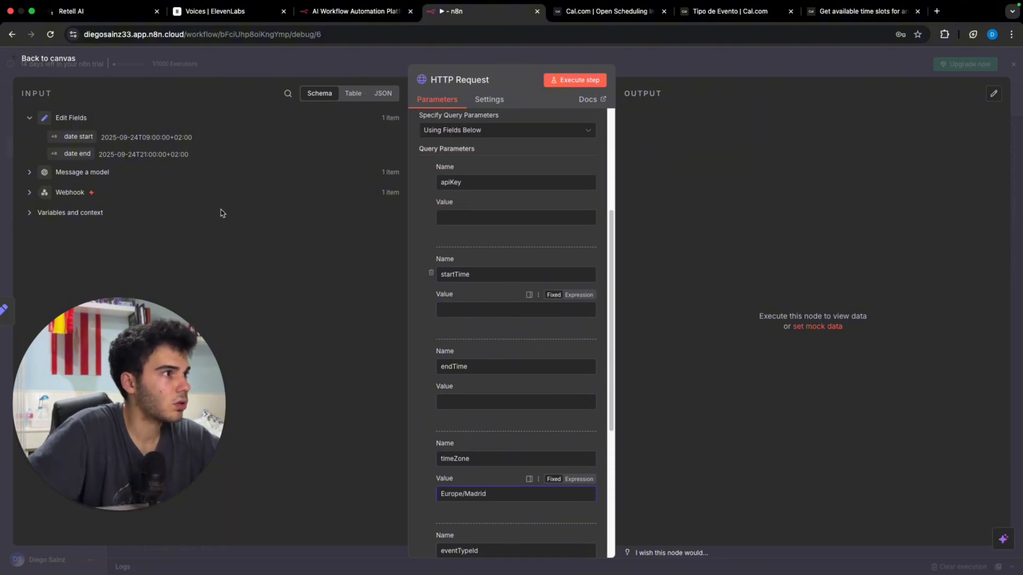
drag(66, 137, 506, 310)
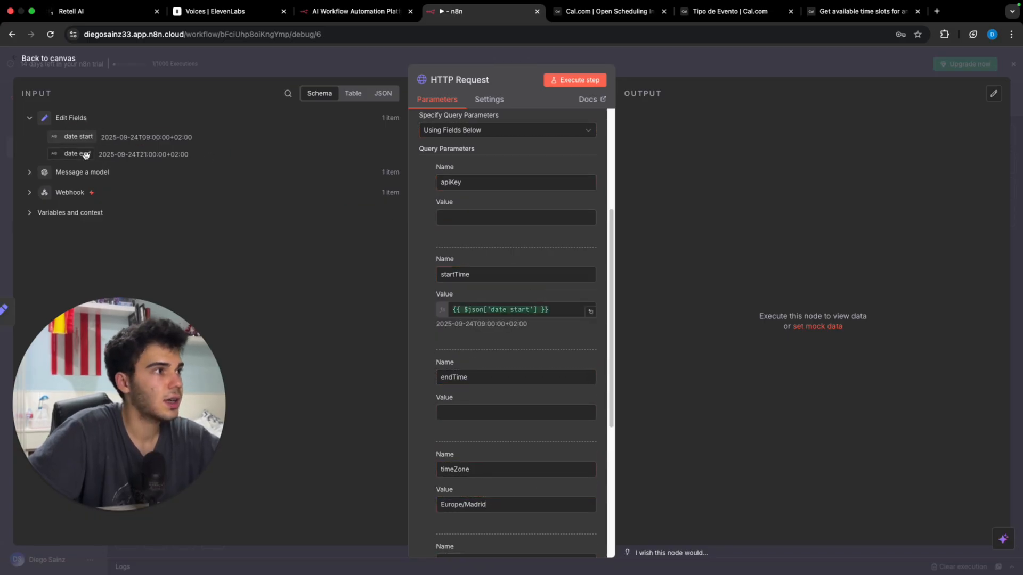
drag(75, 154, 496, 412)
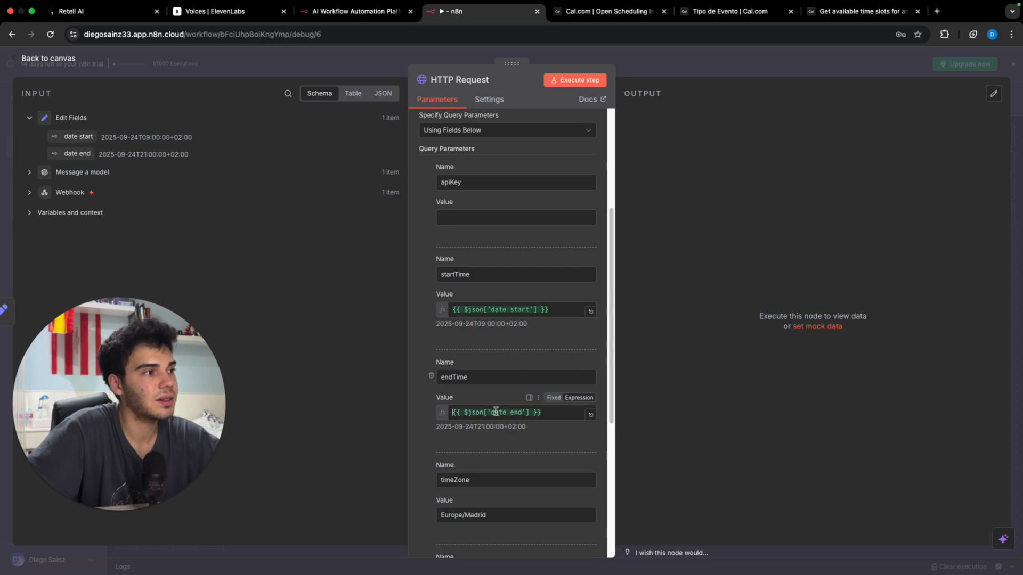
scroll(470, 226, up, 4)
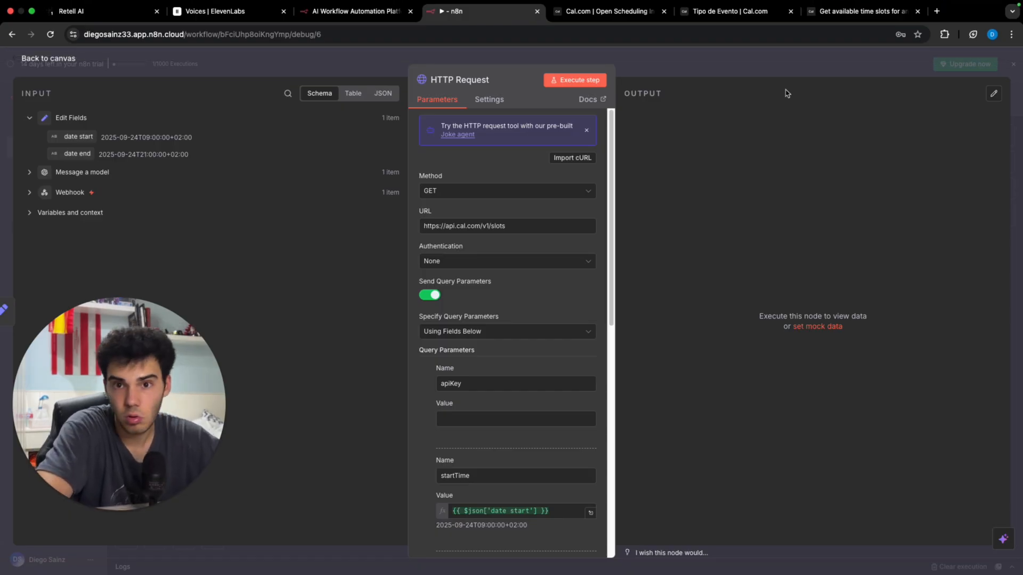
scroll(520, 396, down, 7)
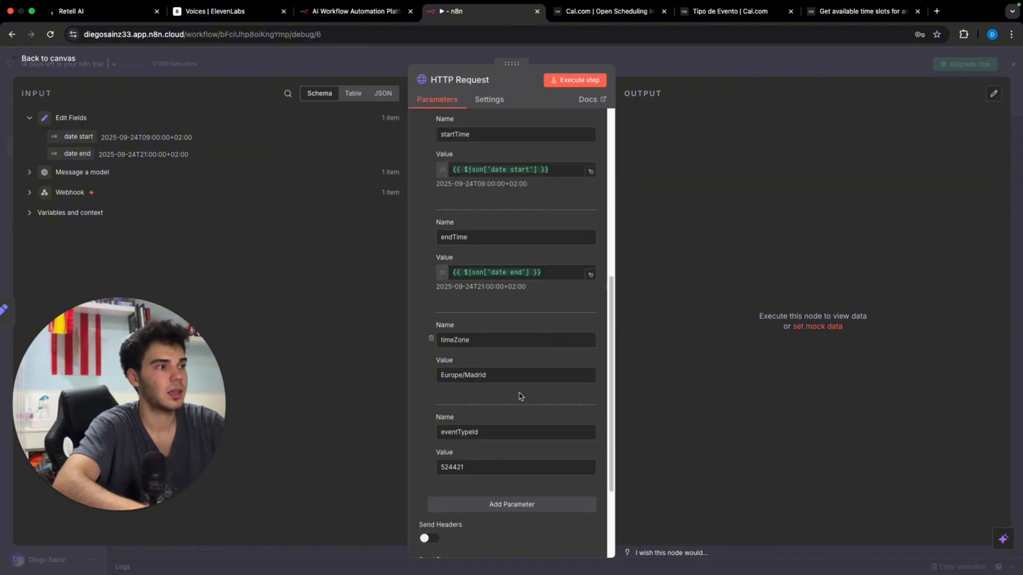
Step: Run the HTTP Request to get Cal.com's half-hourly 2025-09-24 slots from 09:00, then return to the canvas
click(565, 81)
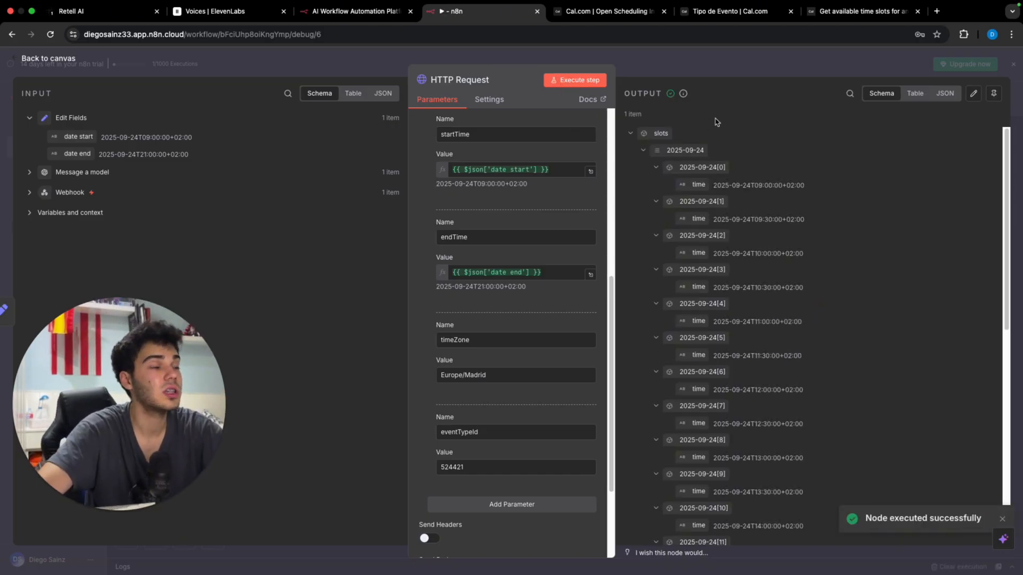
click(765, 54)
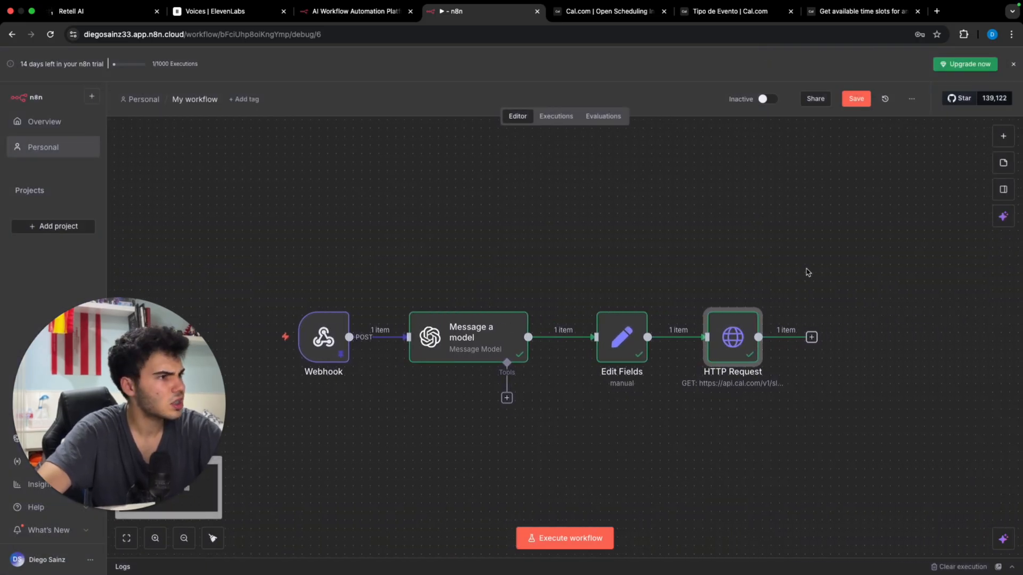
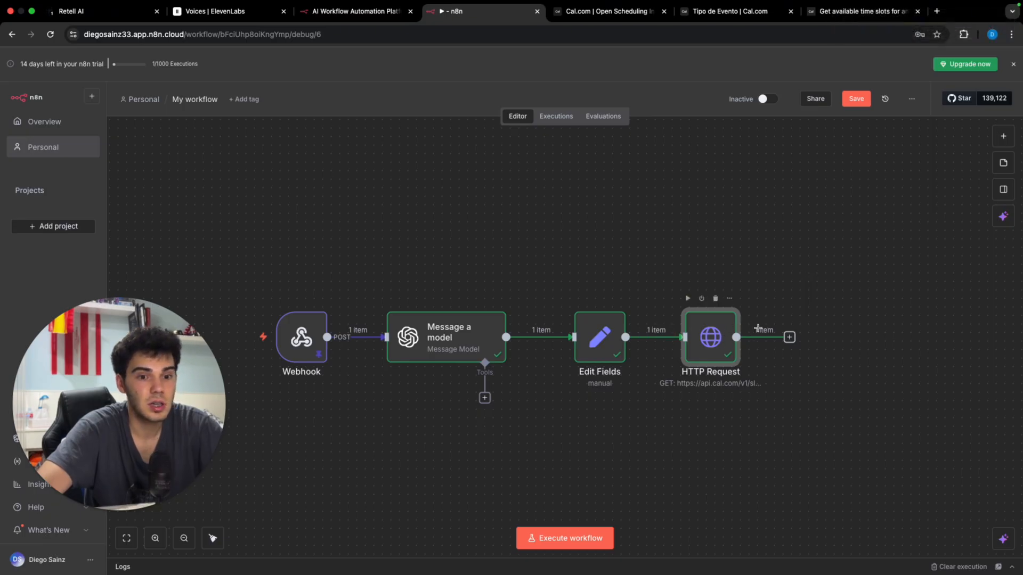
Step: Add an If node whose condition checks whether value 1 contains the Message a model content
click(794, 340)
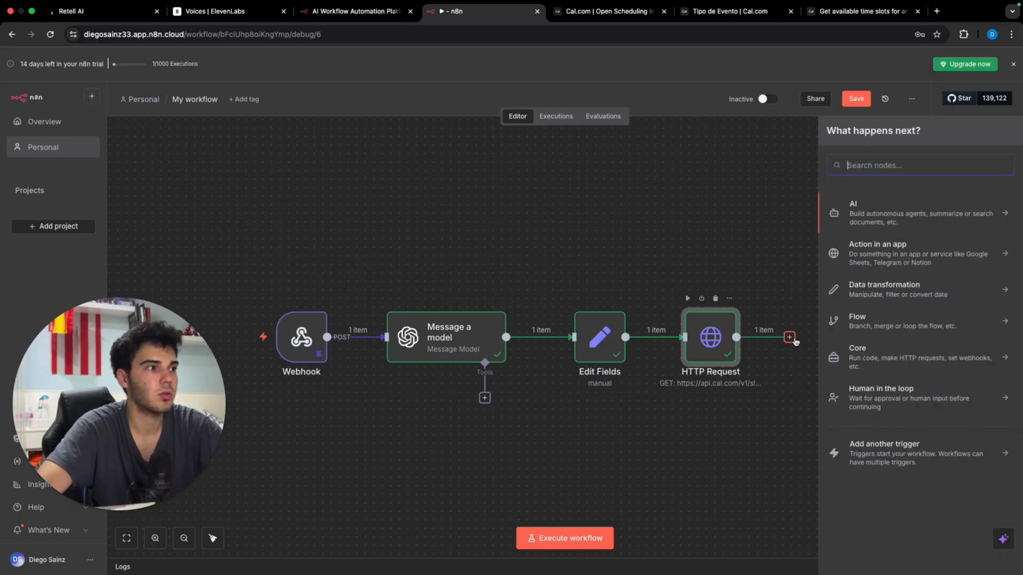
text(if)
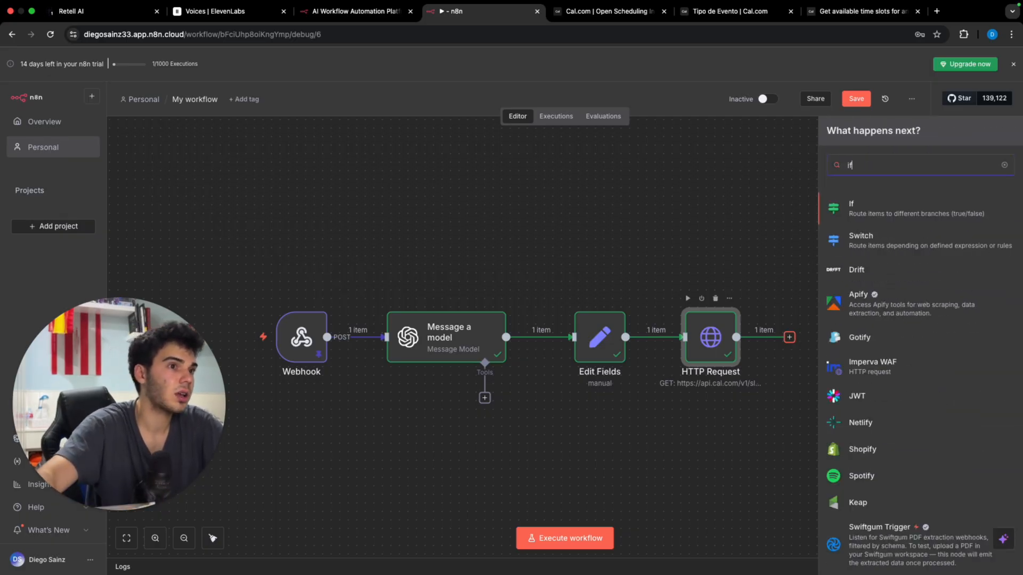
click(932, 211)
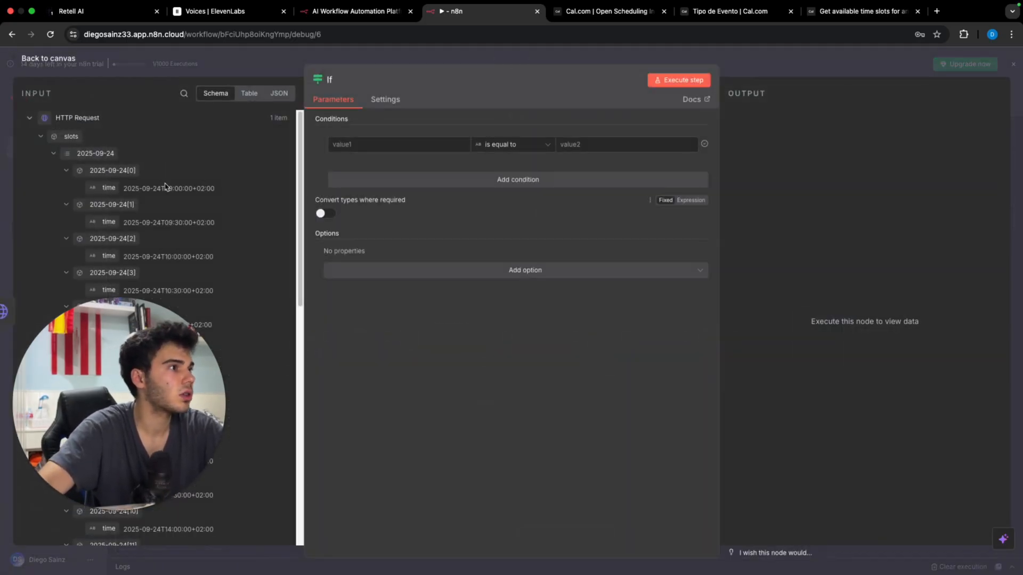
scroll(160, 239, down, 10)
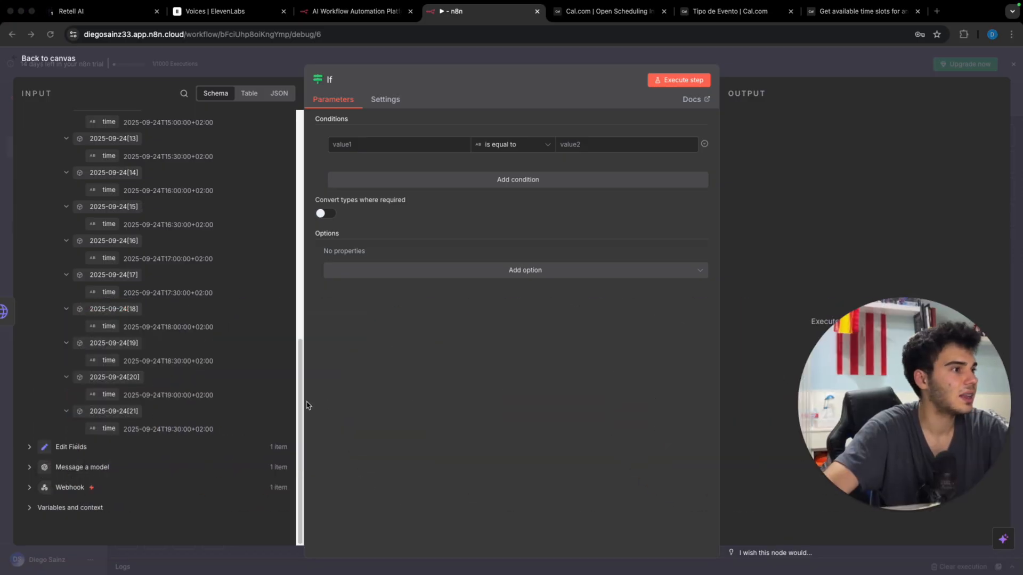
click(102, 468)
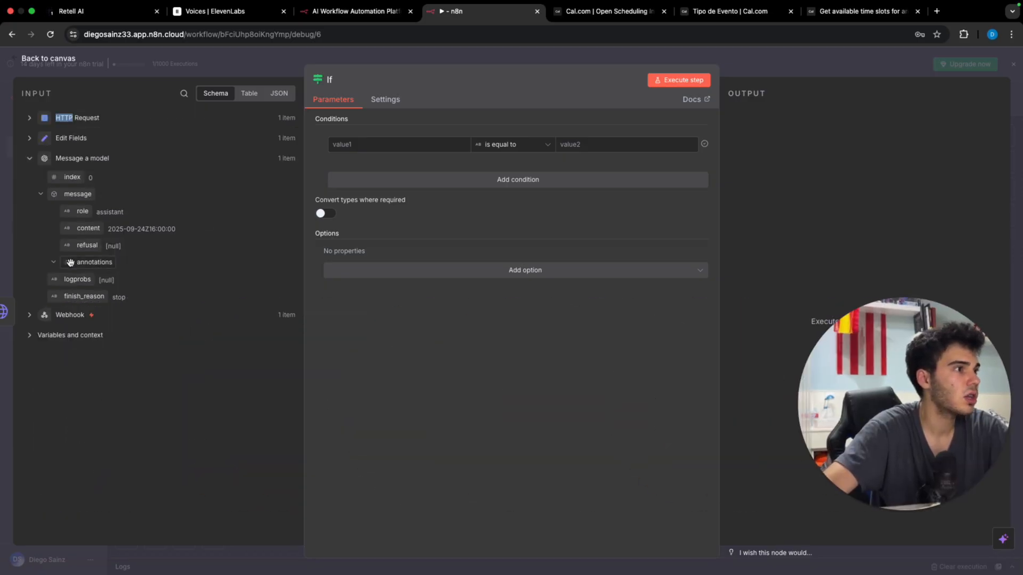
drag(88, 228, 608, 139)
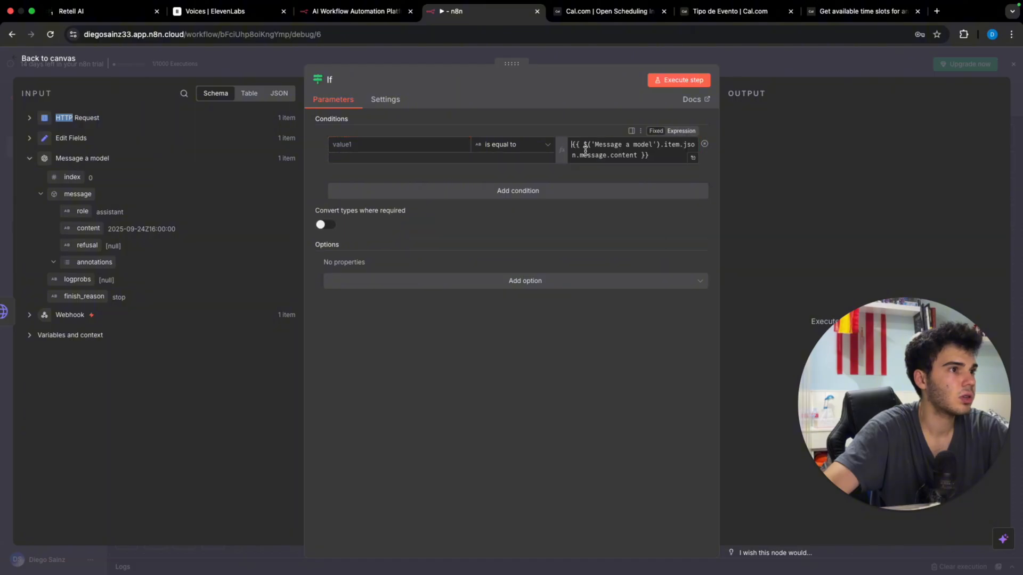
click(498, 144)
mouse_move(521, 226)
mouse_move(518, 171)
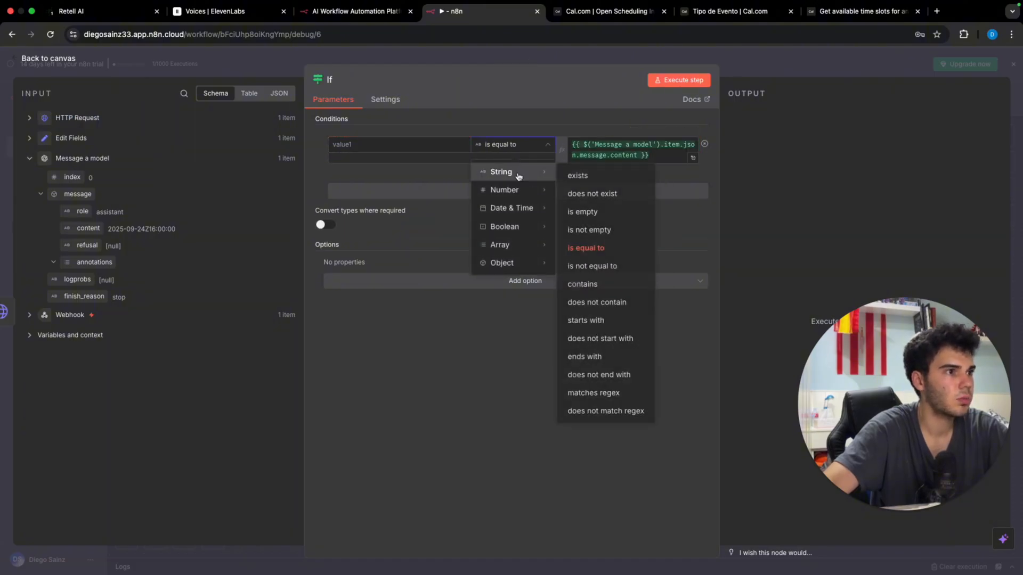
click(609, 288)
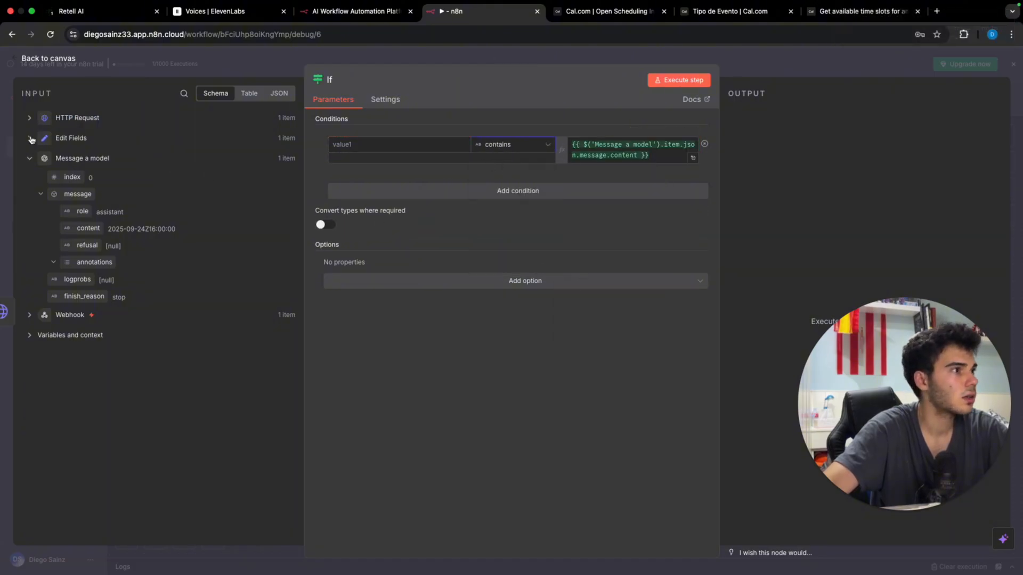
Step: Try the 2025-09-24 slot fields as the first value, then clear it and return to the canvas
click(72, 119)
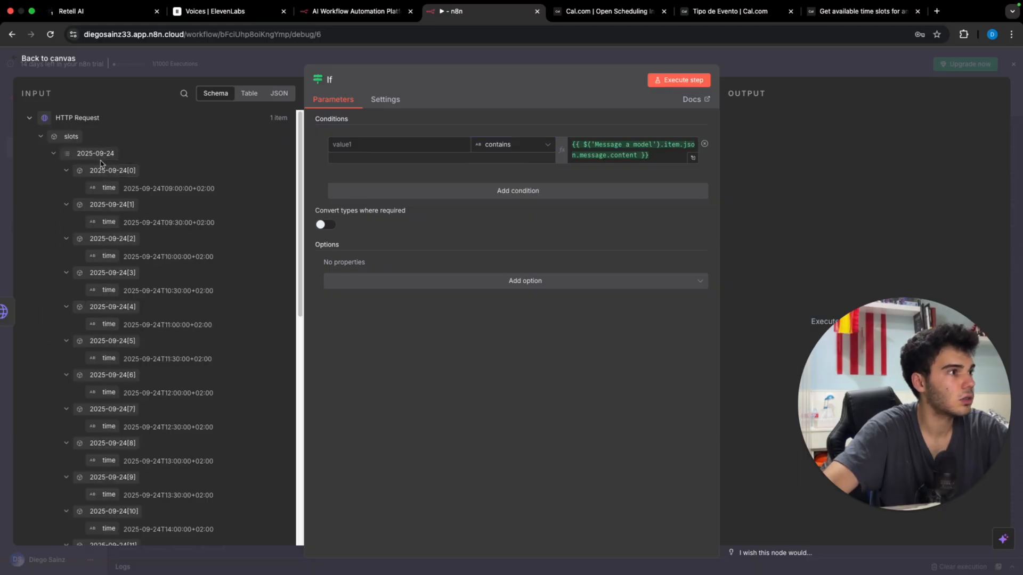
drag(102, 152, 384, 144)
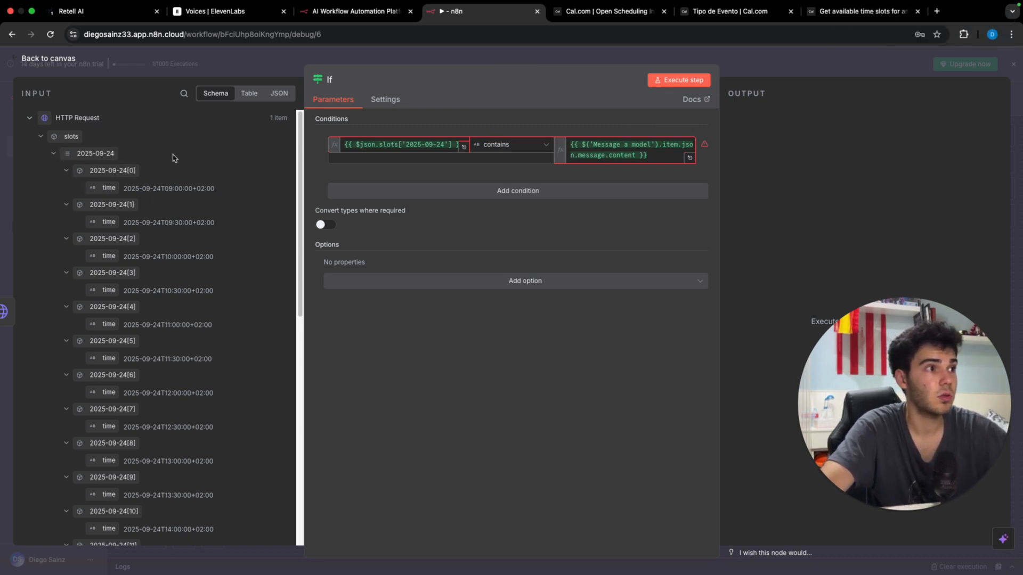
click(350, 144)
key(ctrl+a)
key(BackSpace)
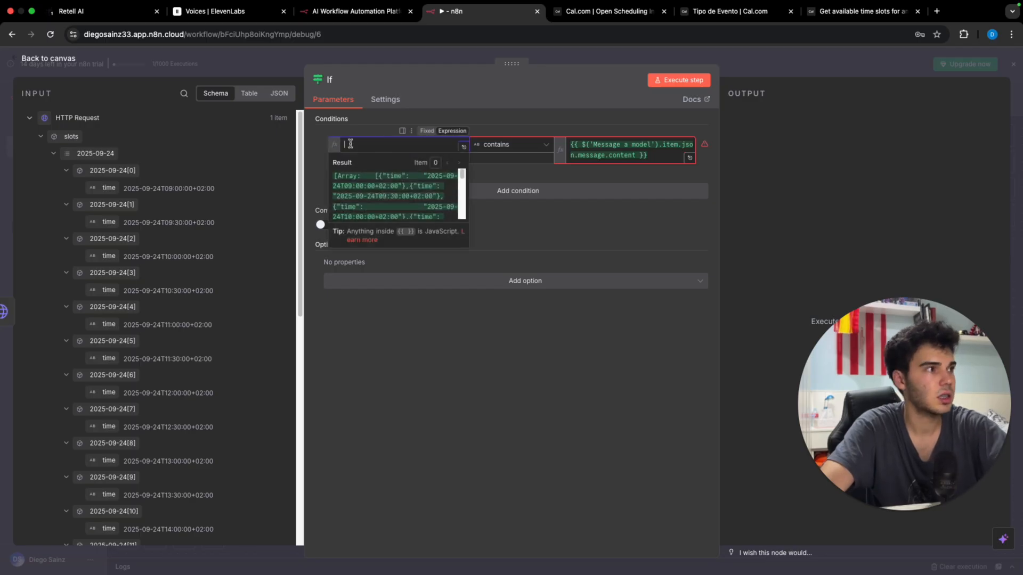
drag(109, 170, 373, 143)
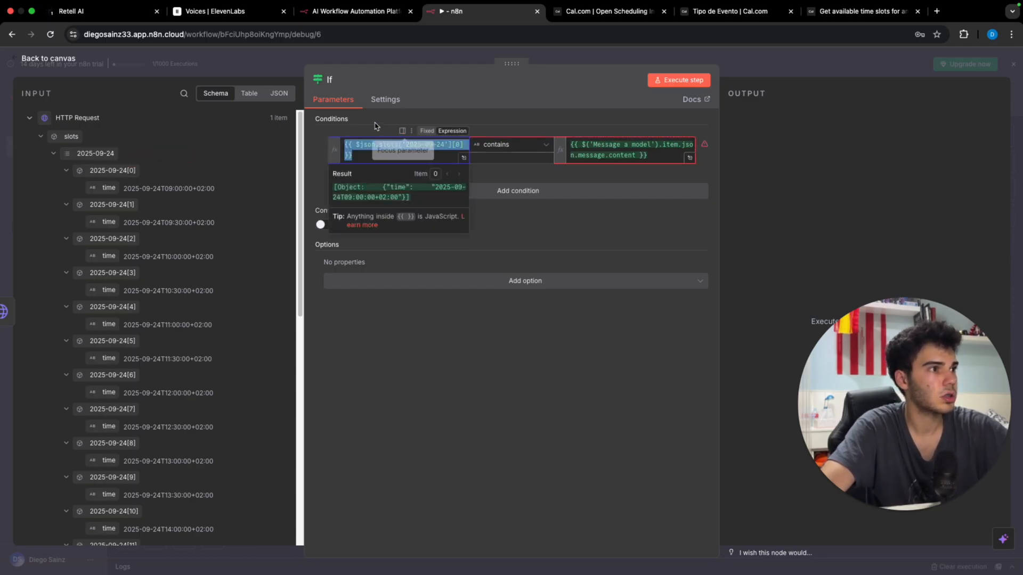
mouse_move(705, 145)
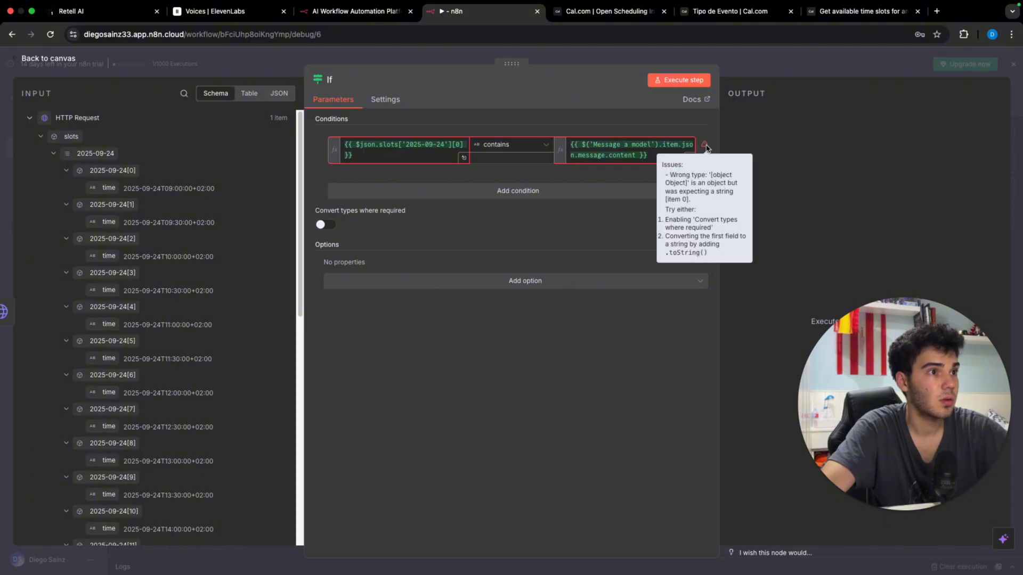
click(384, 153)
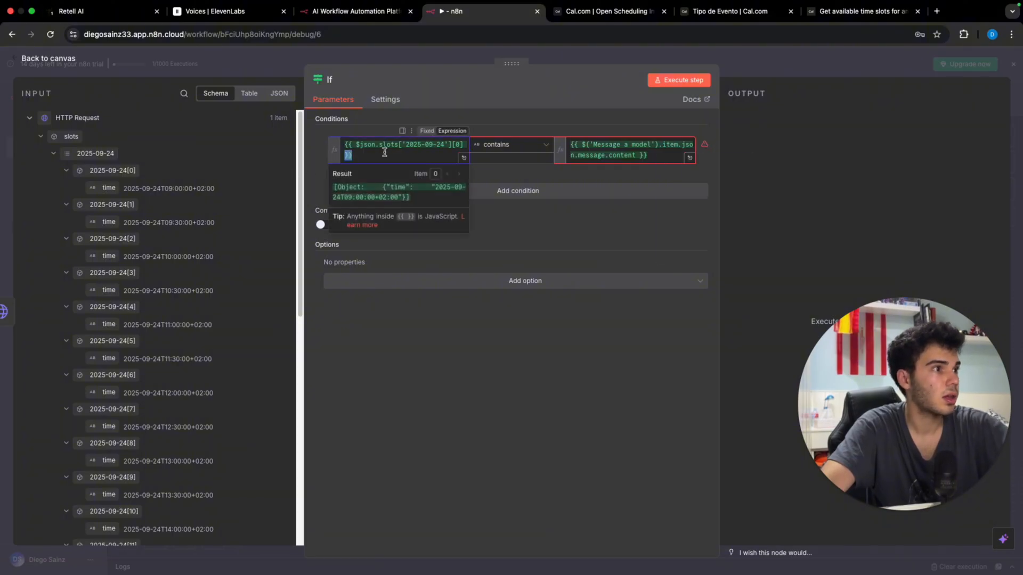
key(super+a)
key(BackSpace)
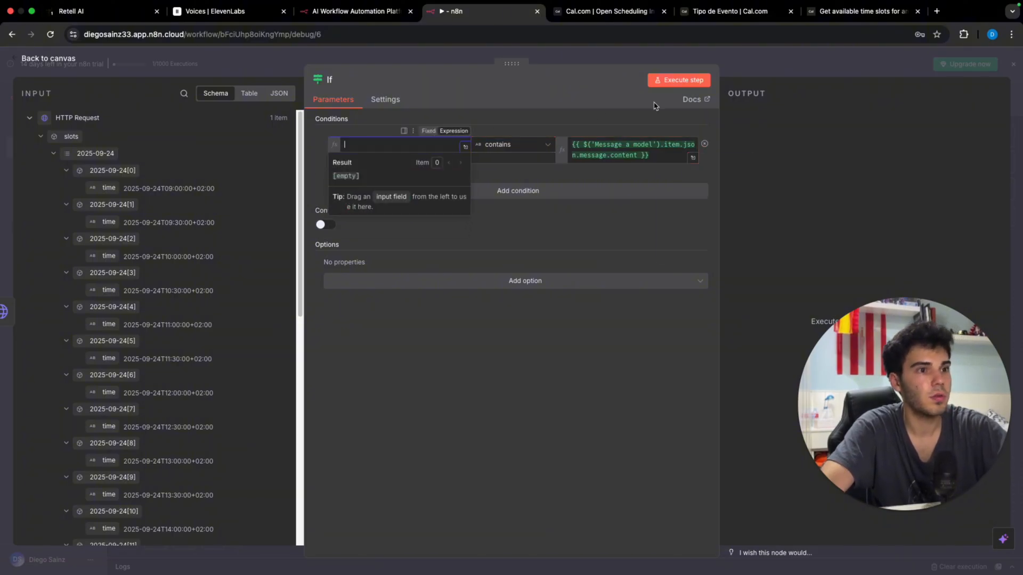
click(750, 71)
Step: Add an Edit Fields1 node with a 'slots string' field from the 2025-09-24 slots and run it
scroll(775, 292, right, 3)
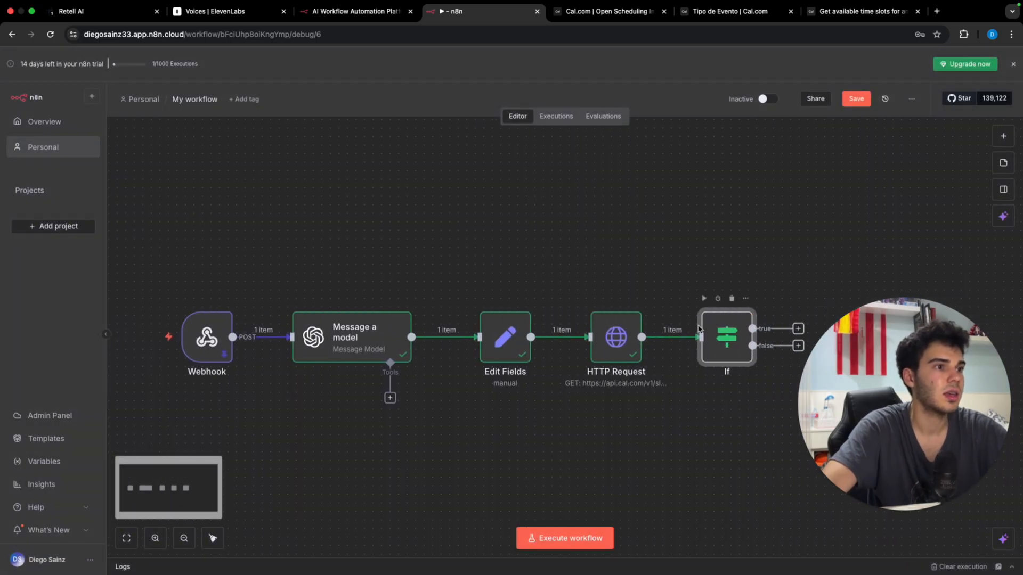
click(696, 336)
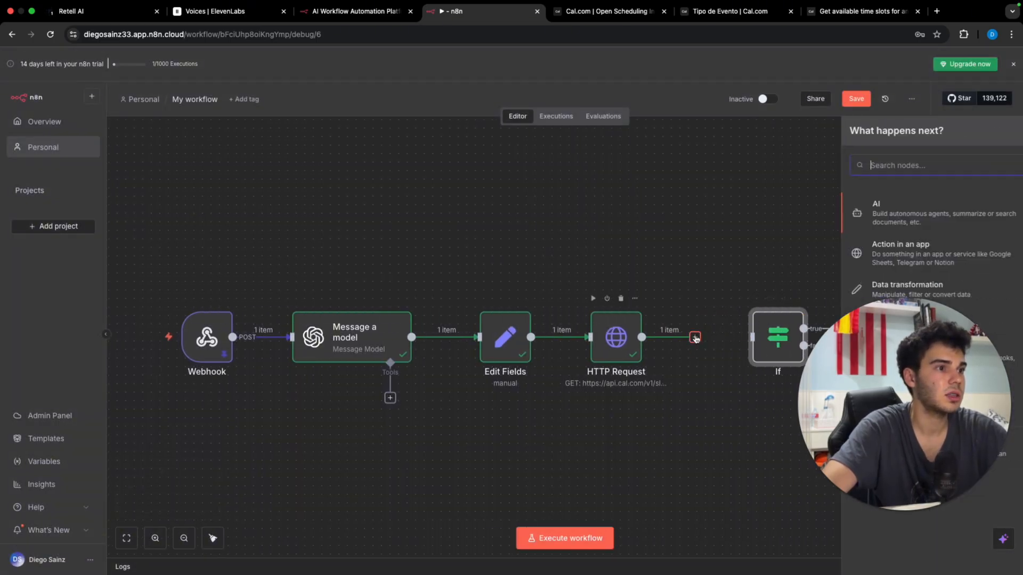
text(ed)
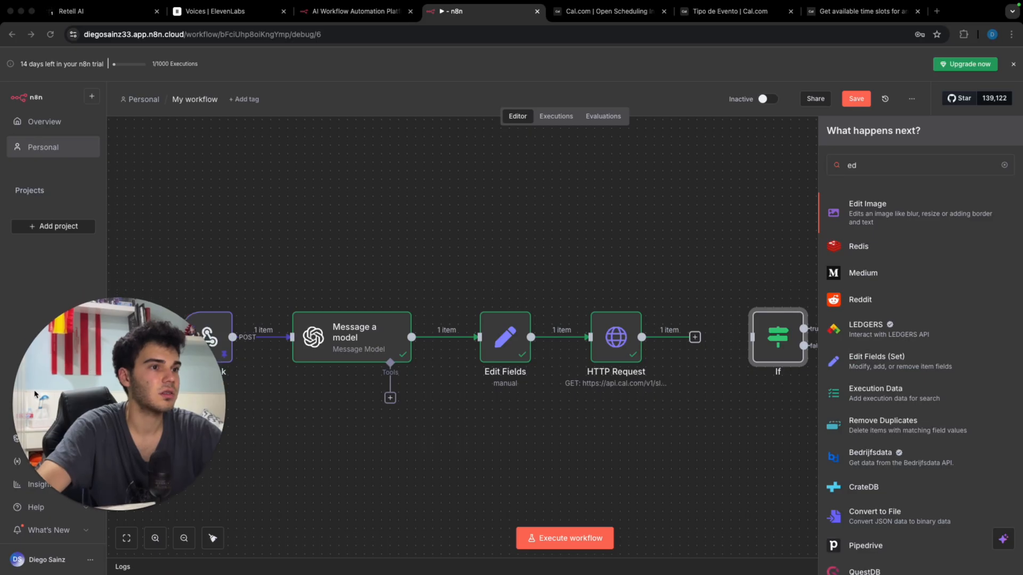
click(872, 362)
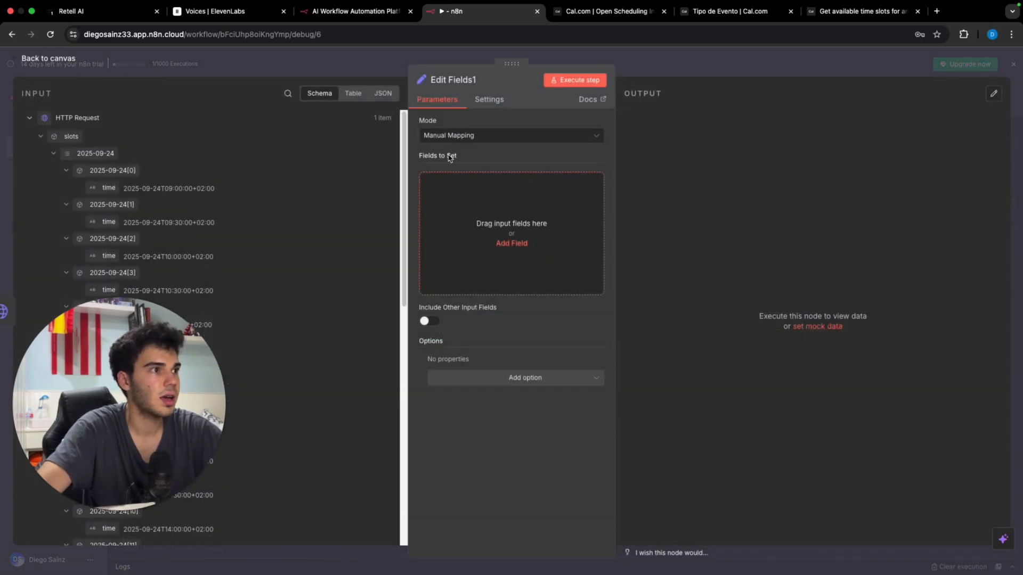
drag(79, 154, 507, 188)
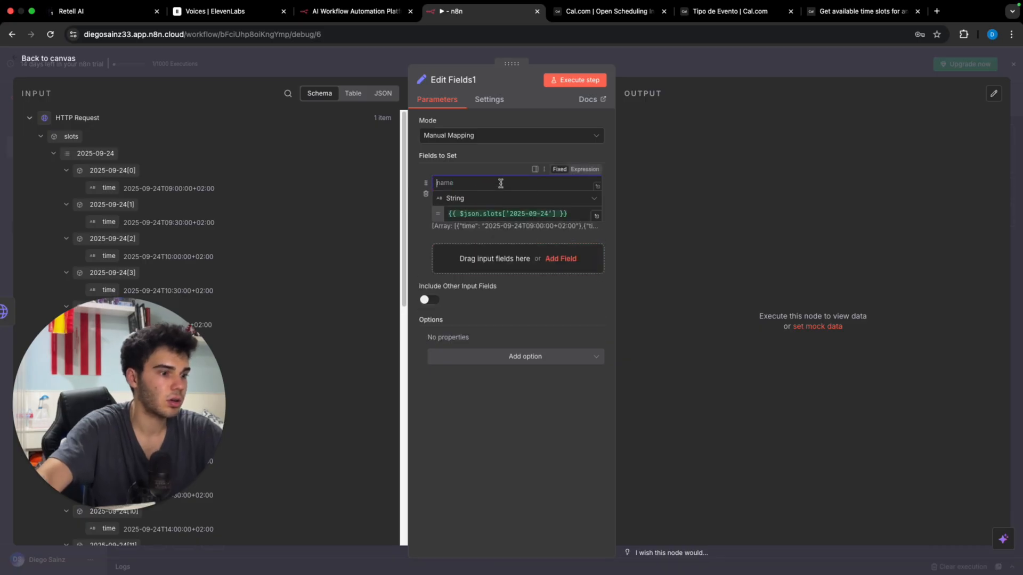
text(slots strin)
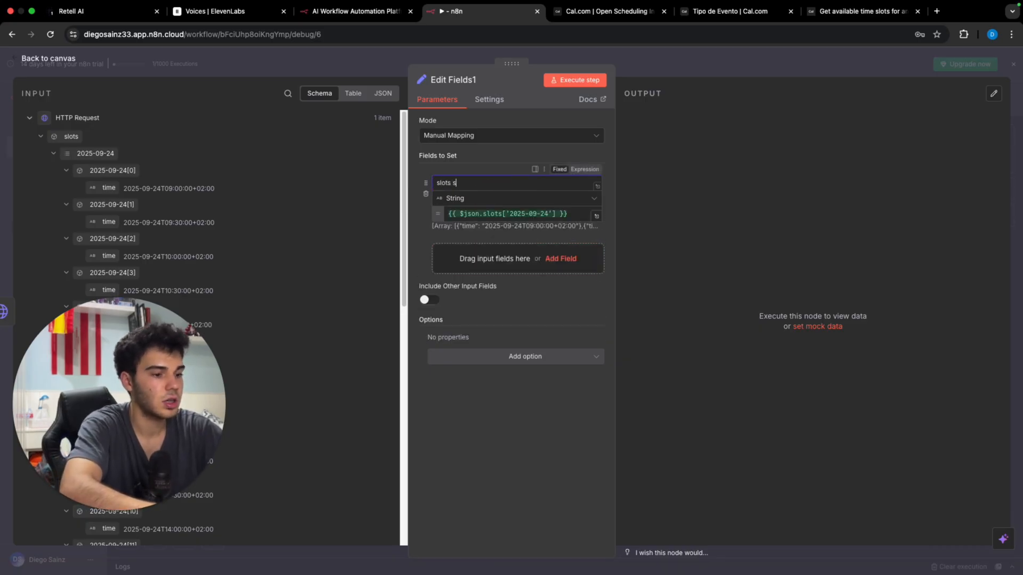
text(g)
click(597, 81)
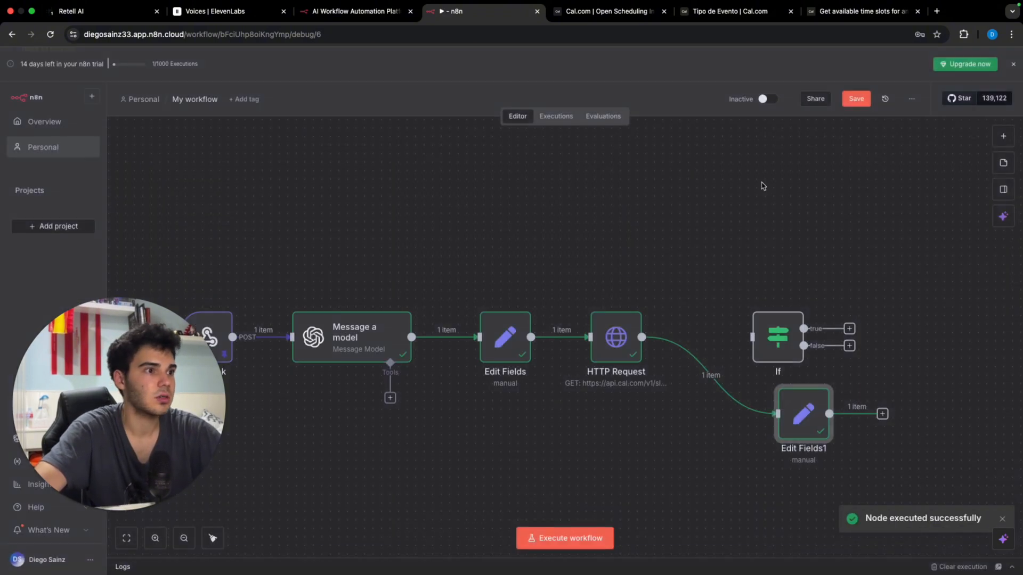
click(779, 73)
Step: Place Edit Fields1 between HTTP Request and If, and use slots string as the If's first value
drag(781, 347, 933, 346)
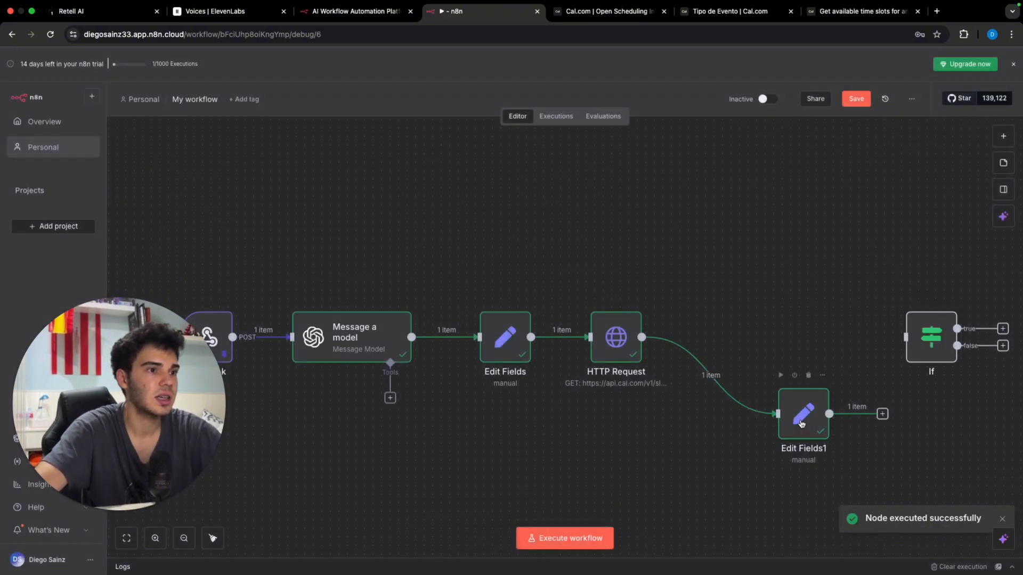
drag(802, 412, 742, 362)
drag(823, 363, 905, 336)
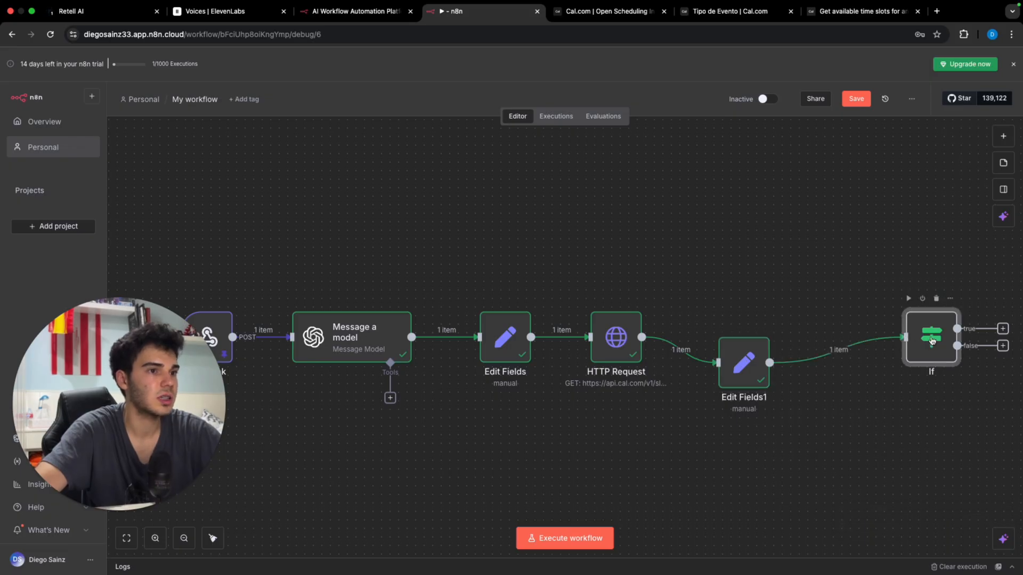
double_click(931, 336)
drag(79, 137, 365, 147)
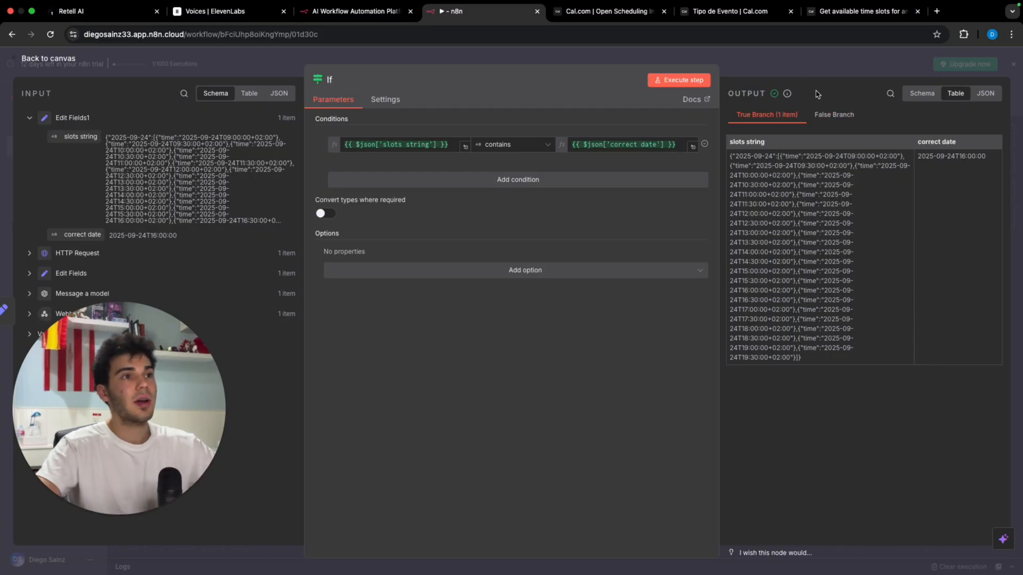
Step: Review the Message a model prompt expression and its result, then return to the canvas
click(791, 57)
double_click(274, 313)
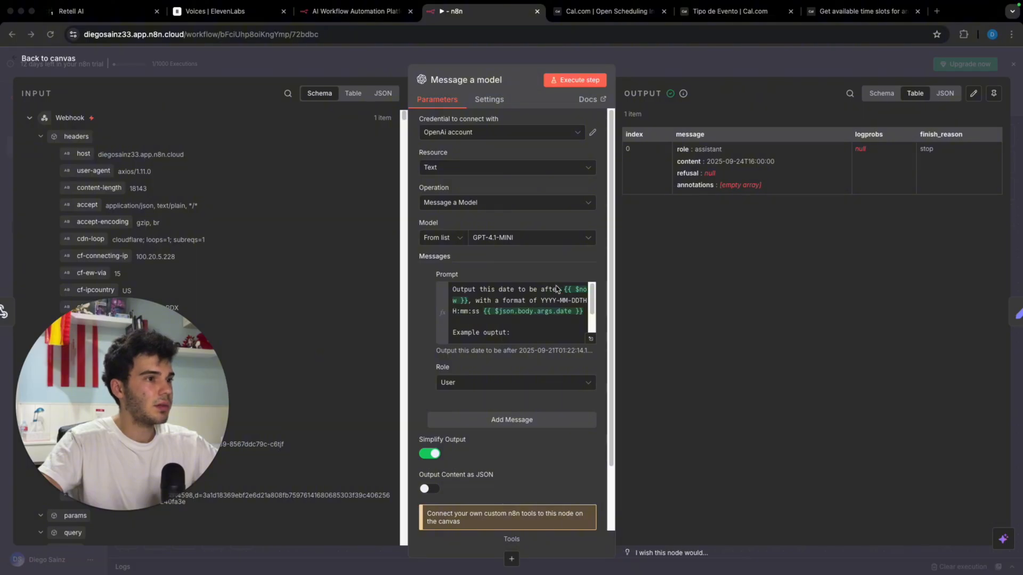
click(577, 304)
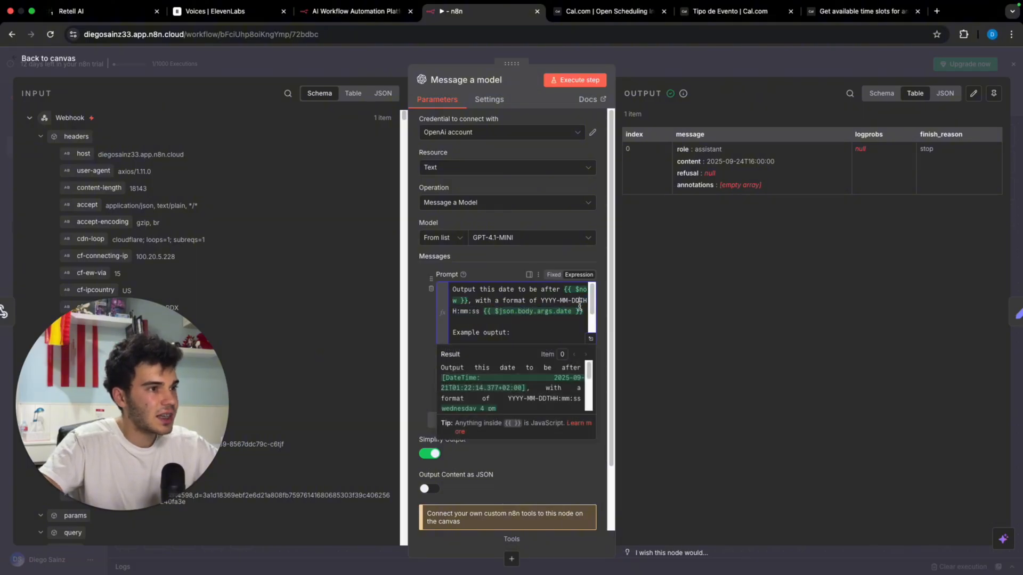
click(748, 275)
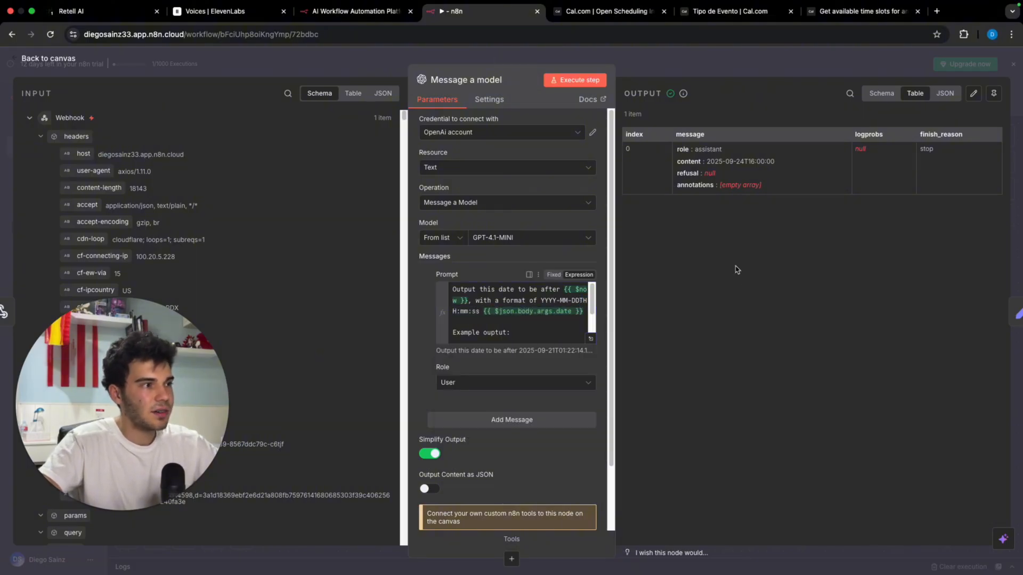
click(745, 58)
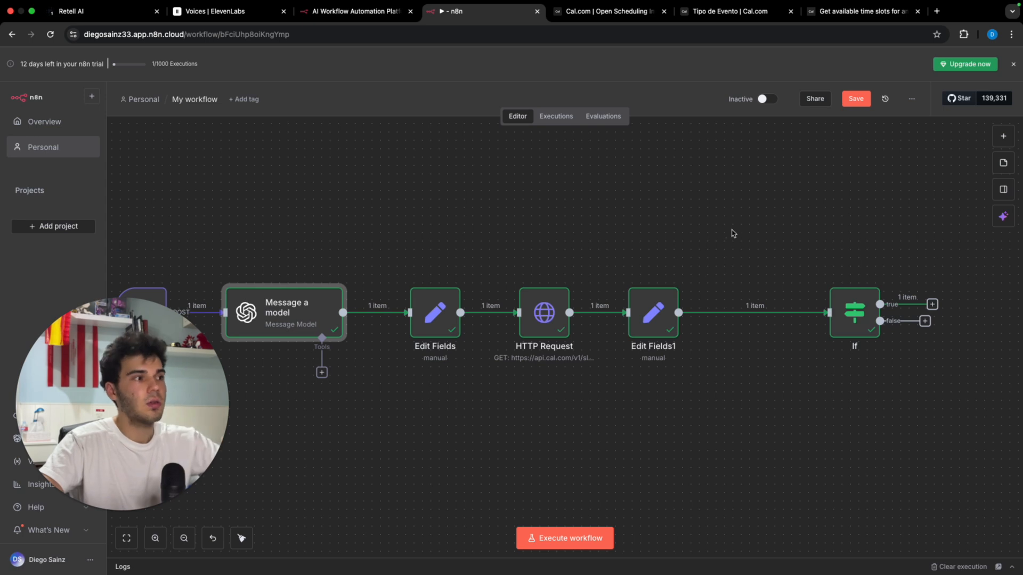
Step: Add a POST HTTP Request node on the If true branch and bring up the Cal.com slots docs
scroll(943, 305, right, 3)
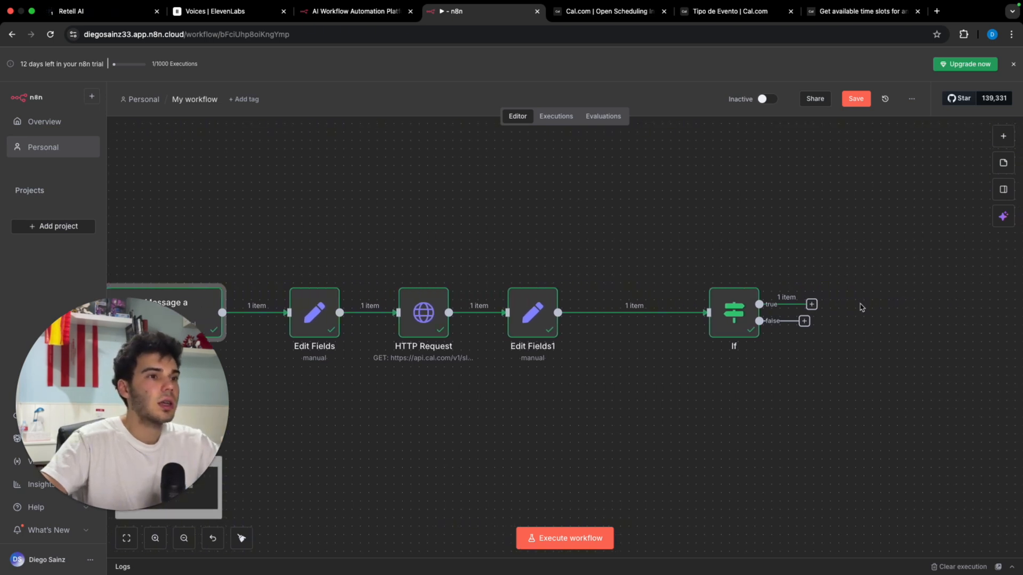
click(810, 304)
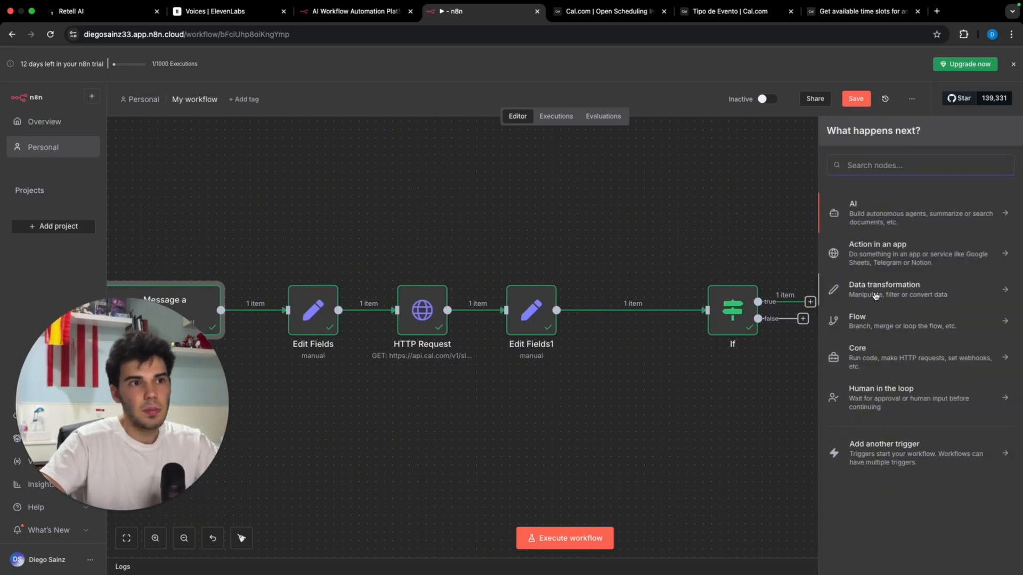
text(http)
key(Return)
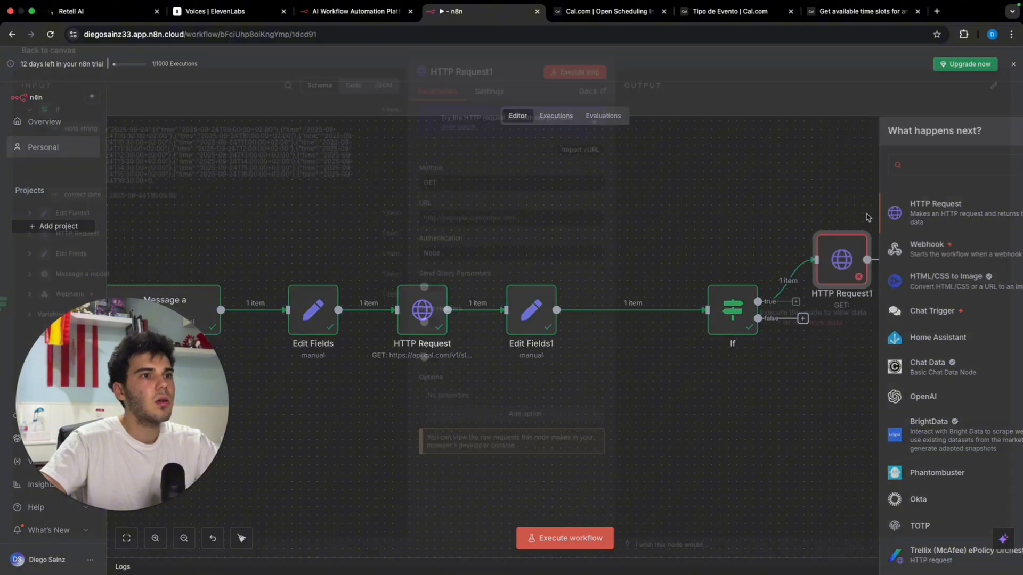
click(515, 191)
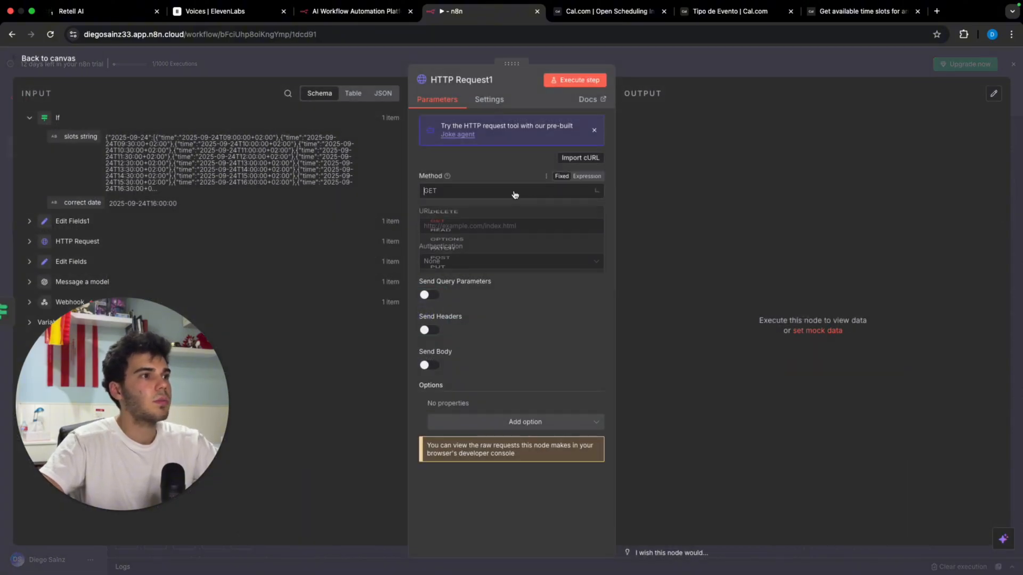
click(545, 310)
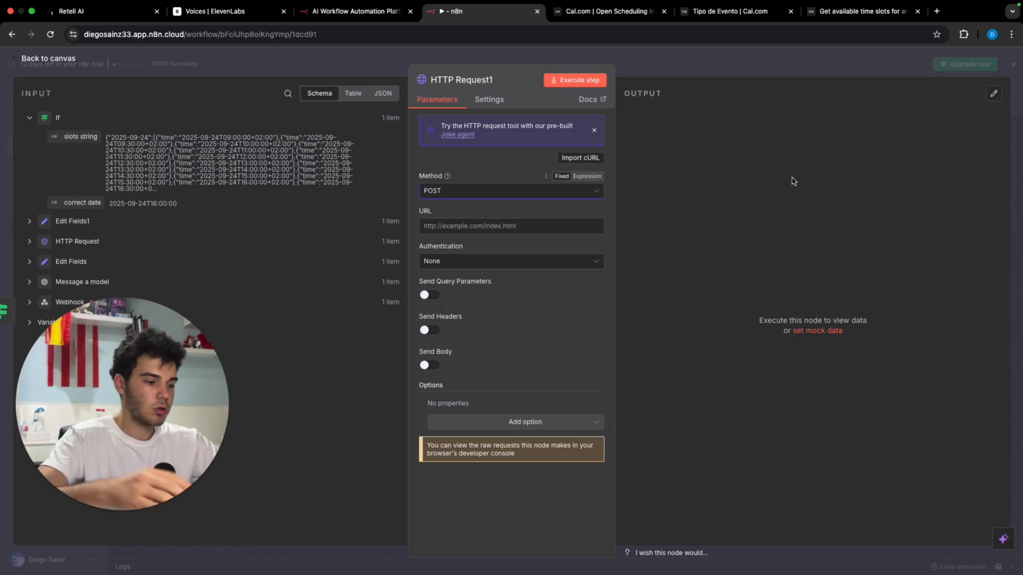
click(844, 30)
click(835, 13)
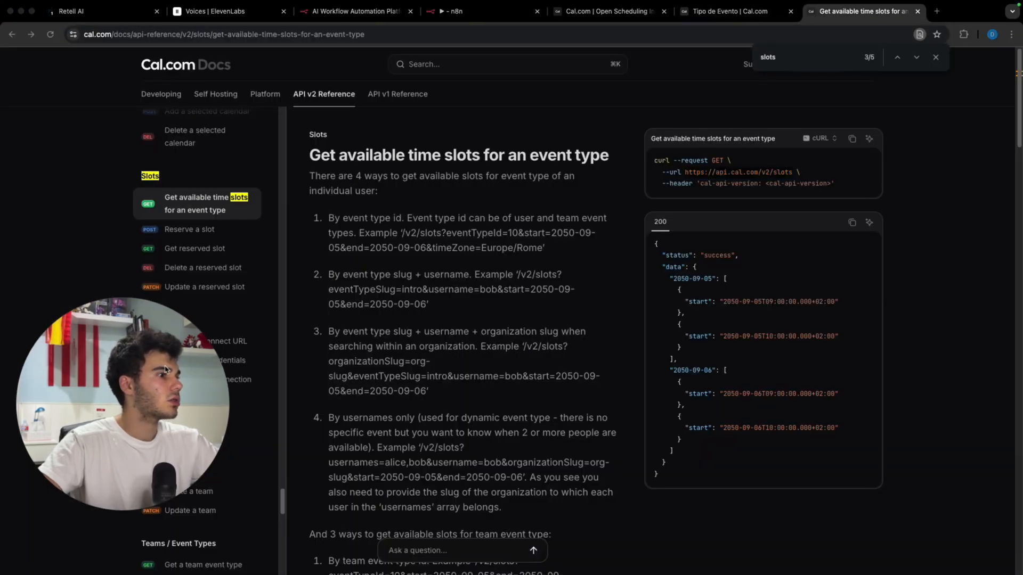
scroll(159, 342, down, 10)
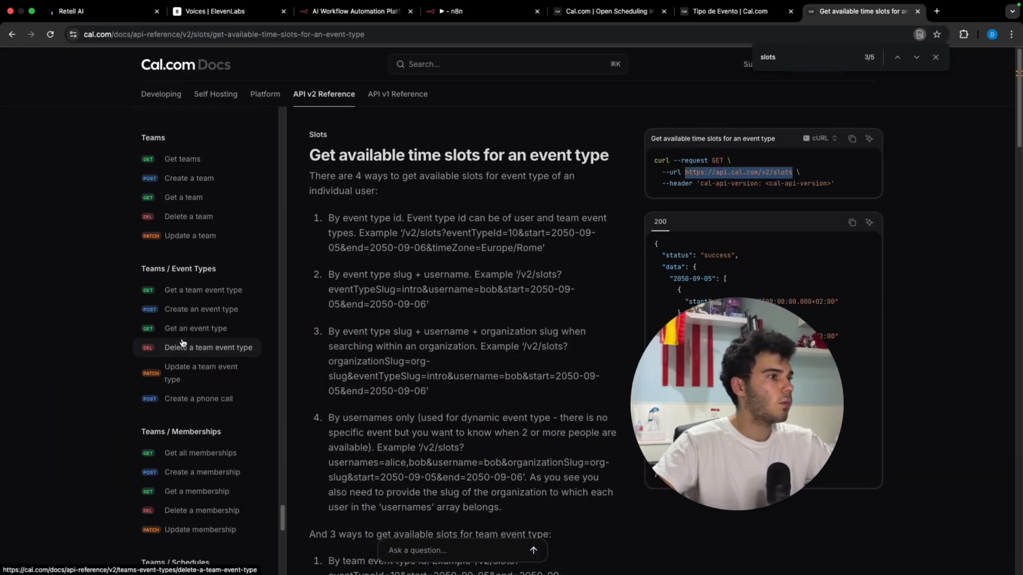
scroll(183, 342, down, 8)
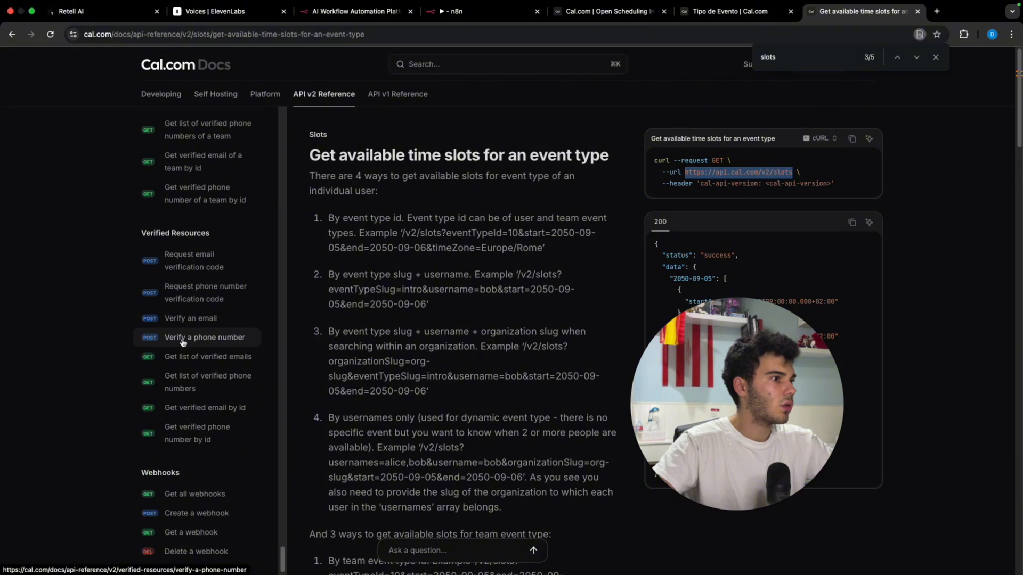
scroll(183, 343, down, 3)
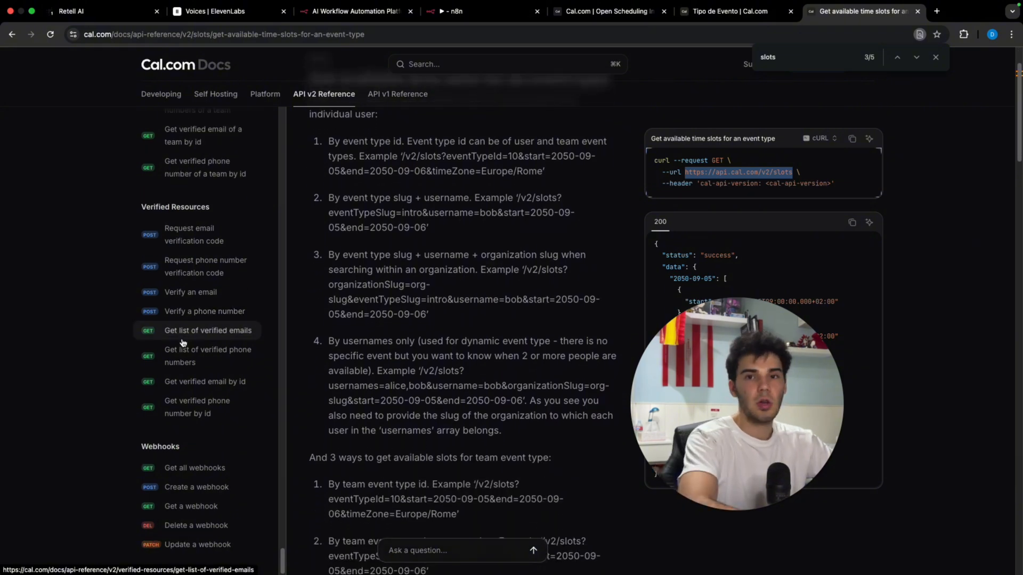
click(482, 11)
click(465, 227)
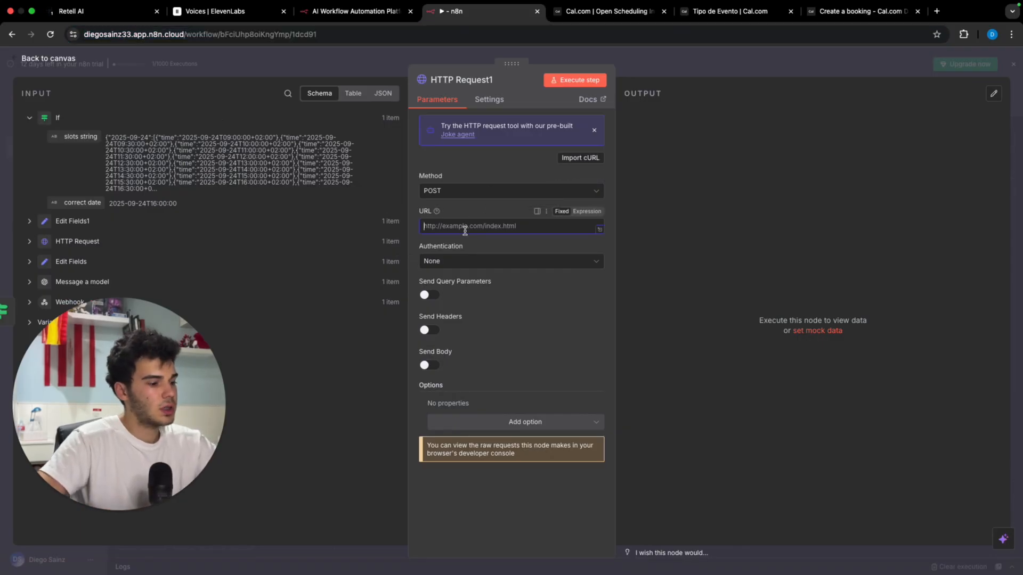
text(https://api.cal.com/v2/bookings)
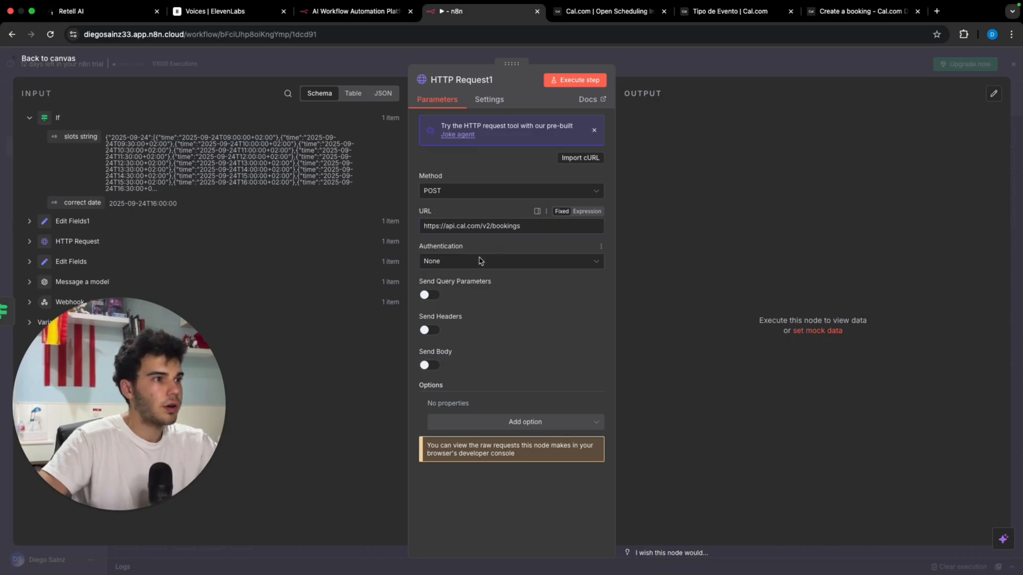
click(429, 330)
Step: Add the header Content-Type: application/json, copied from the Create a booking docs
click(844, 11)
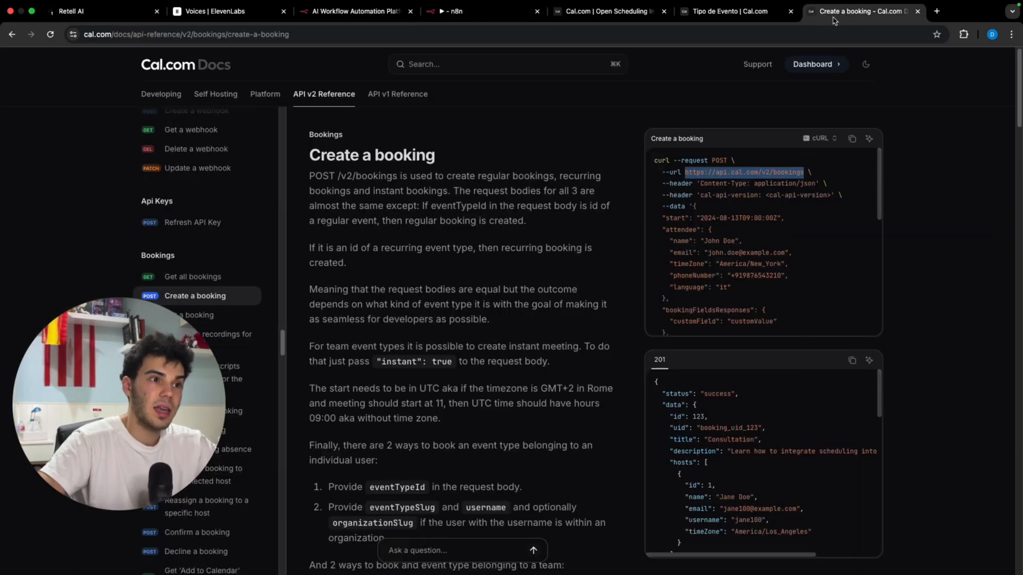
drag(700, 183, 746, 187)
key(super+c)
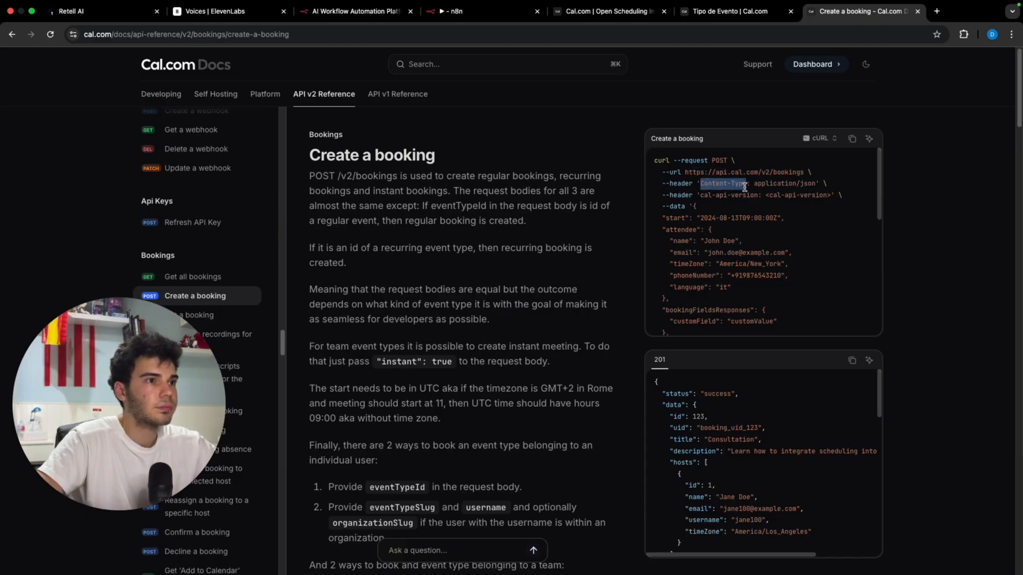
click(482, 12)
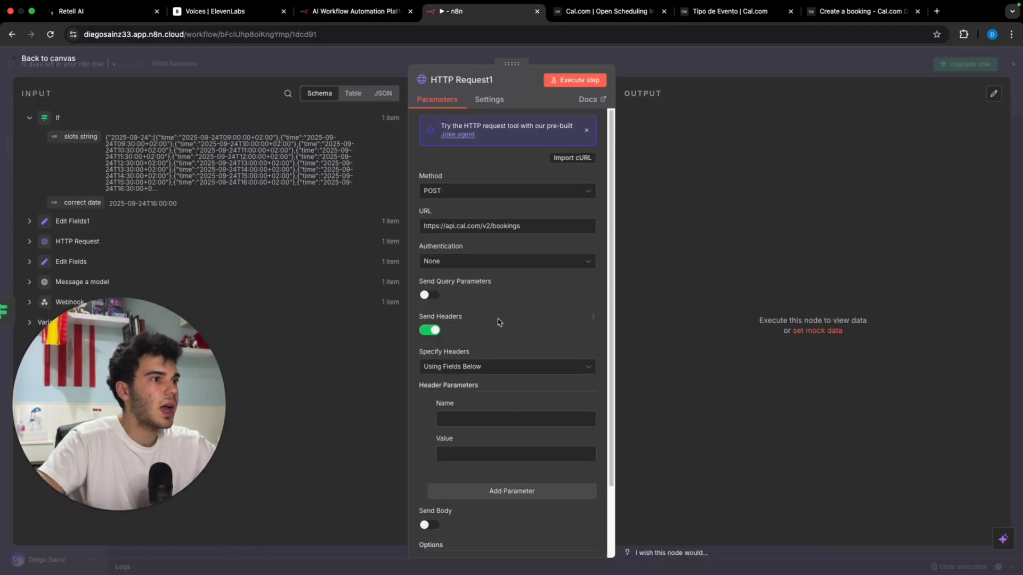
click(535, 419)
key(super+v)
click(840, 18)
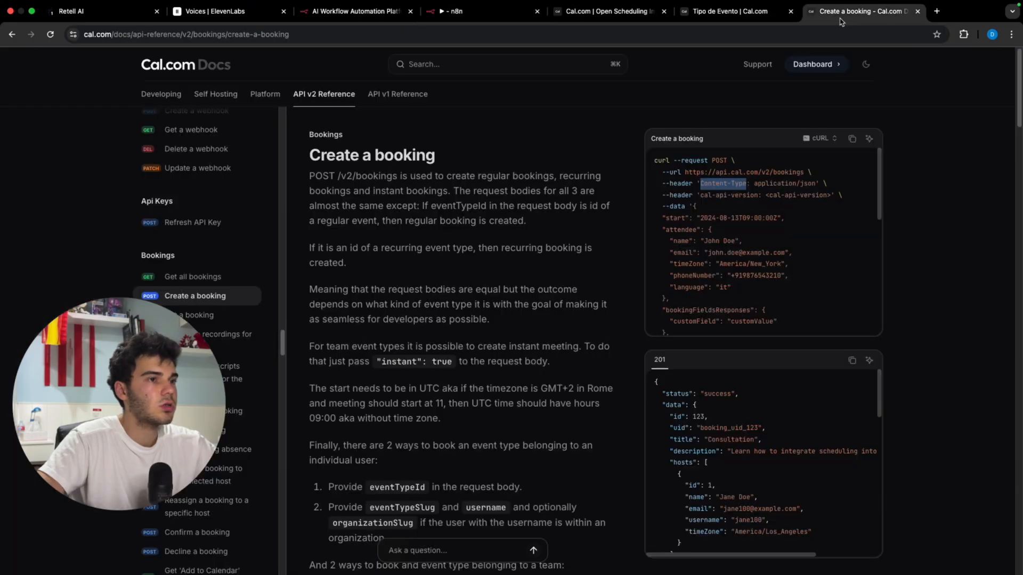
click(766, 184)
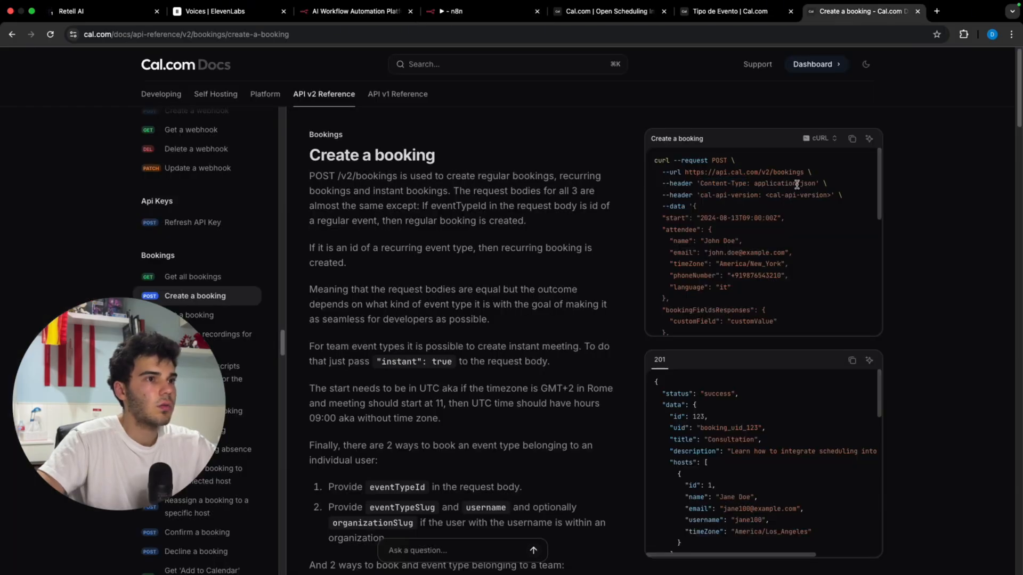
drag(814, 186, 752, 188)
key(super+c)
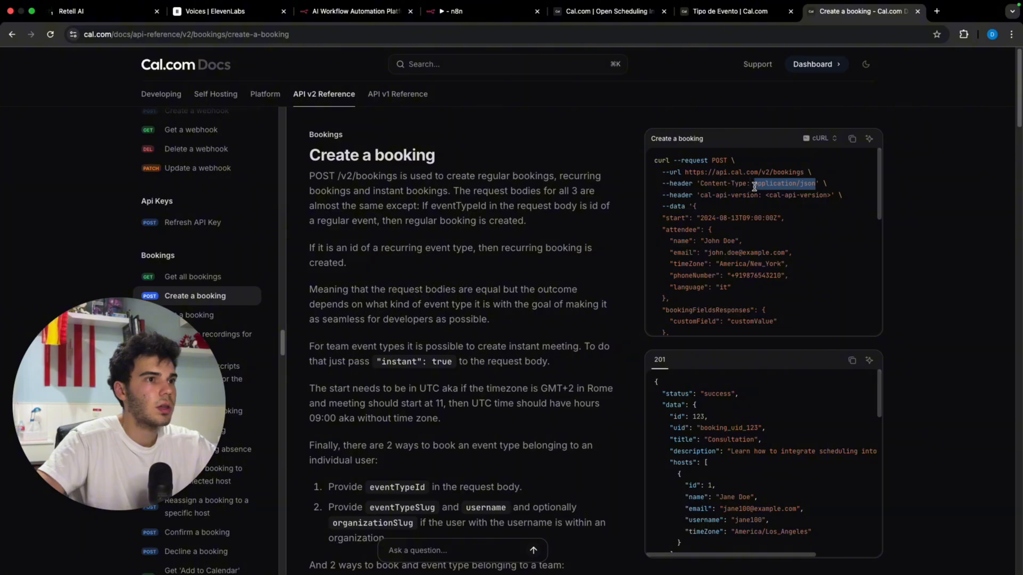
click(458, 12)
click(493, 456)
key(super+v)
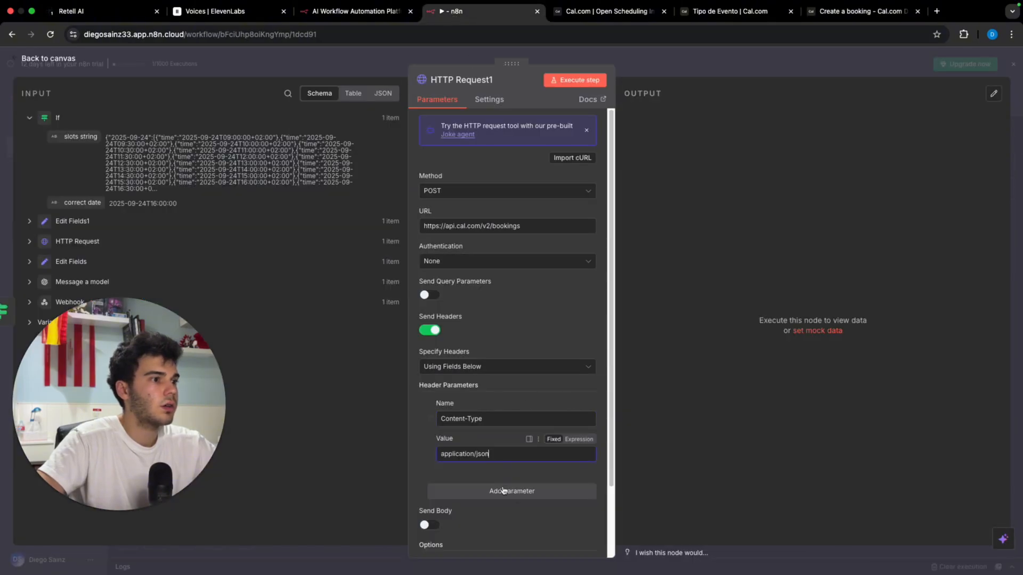
click(519, 489)
Step: Add the header cal-api-version with the required version 2024-08-13
scroll(519, 490, down, 3)
click(838, 11)
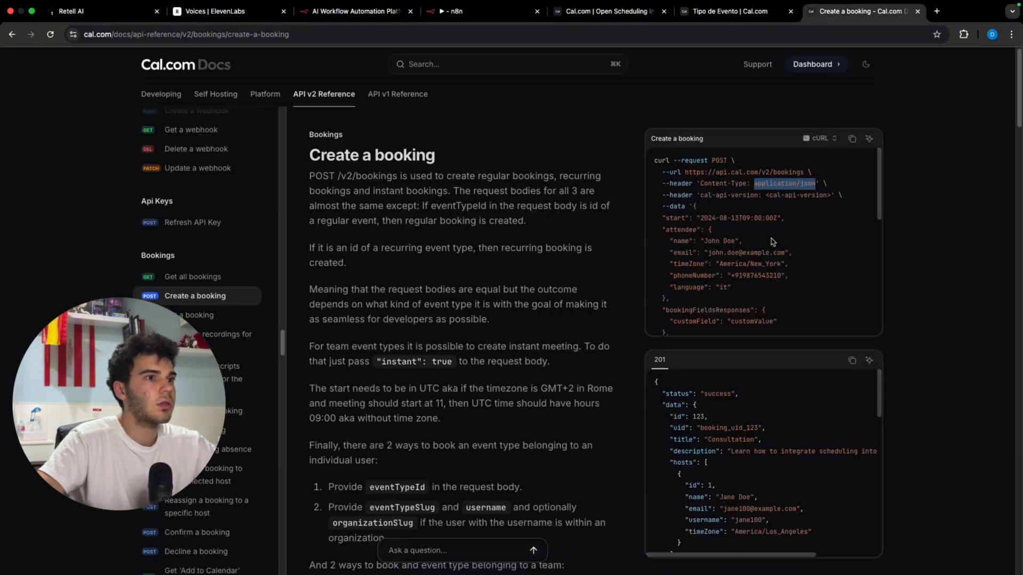
drag(700, 197, 759, 203)
key(super+c)
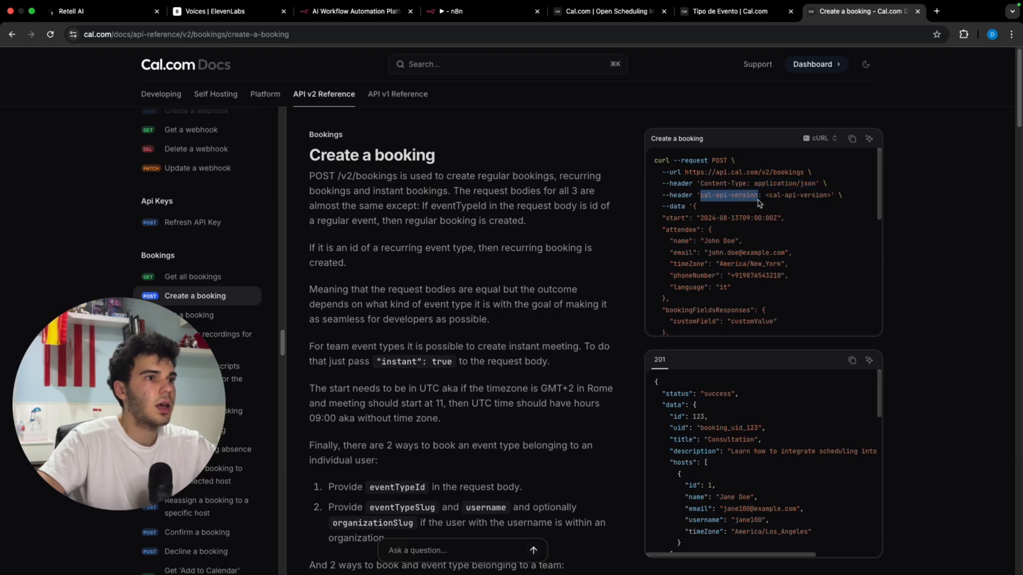
click(459, 12)
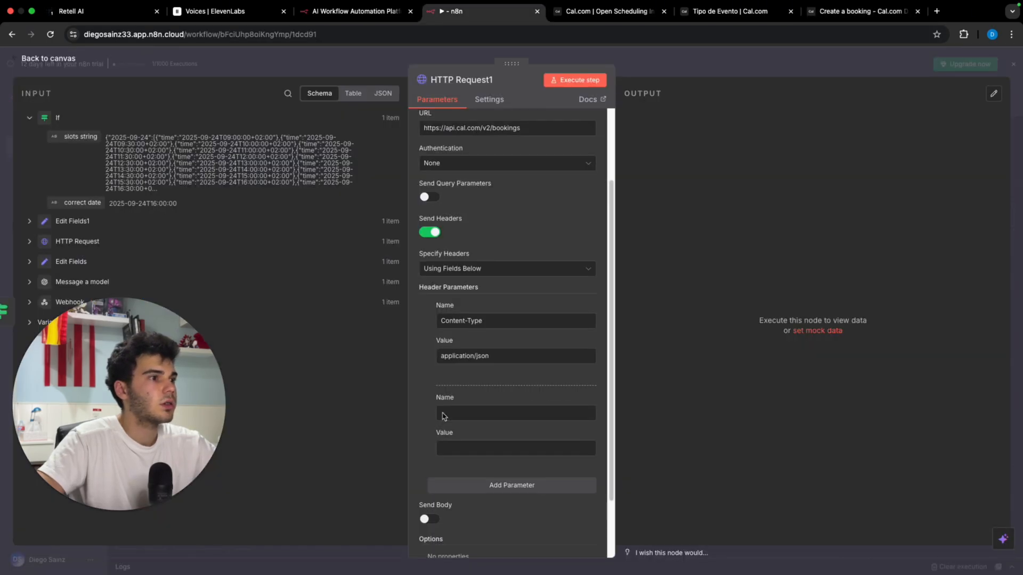
click(475, 413)
key(super+v)
click(847, 11)
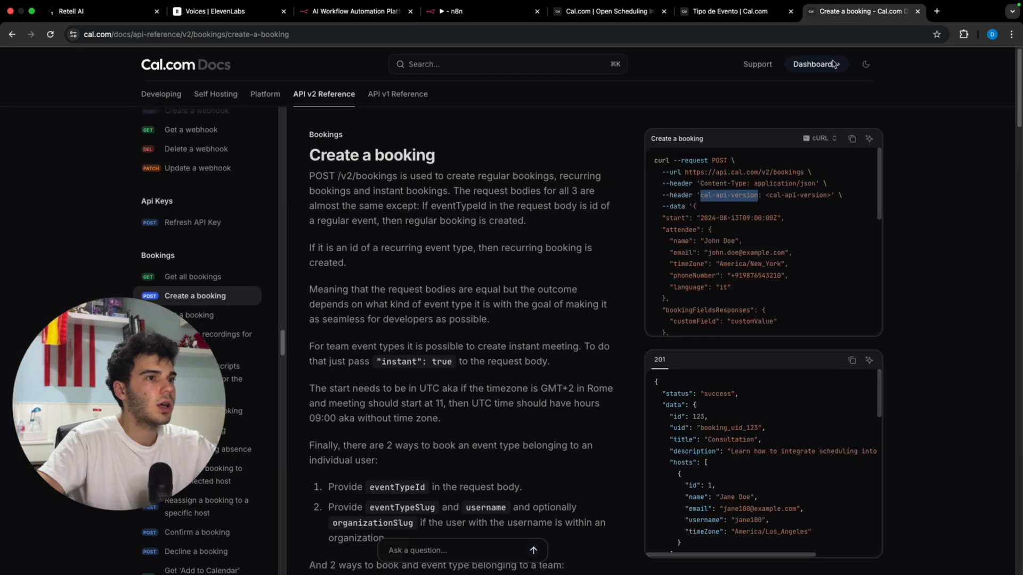
drag(769, 197, 820, 200)
click(779, 215)
scroll(503, 272, down, 15)
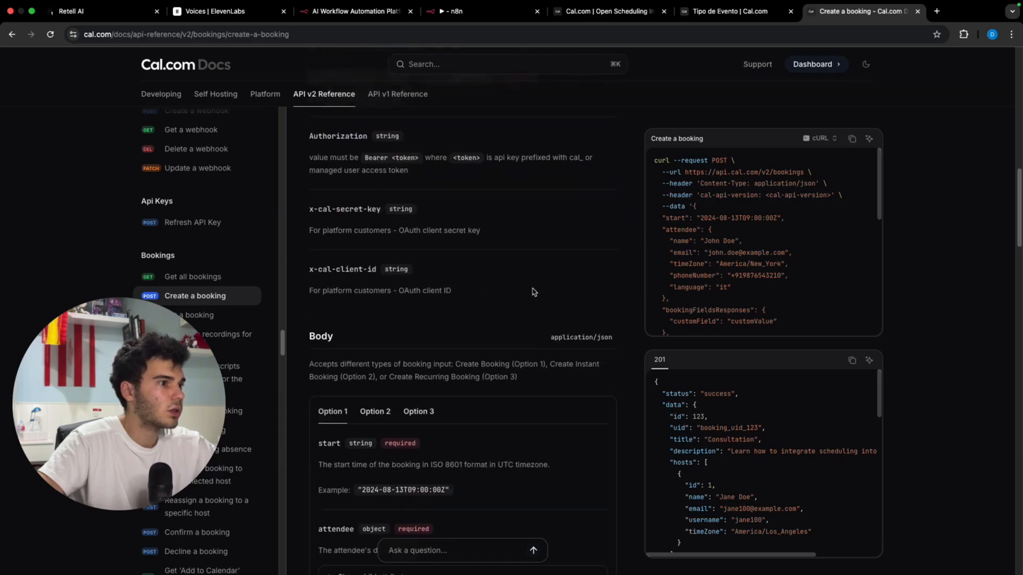
scroll(534, 292, down, 3)
scroll(519, 288, up, 7)
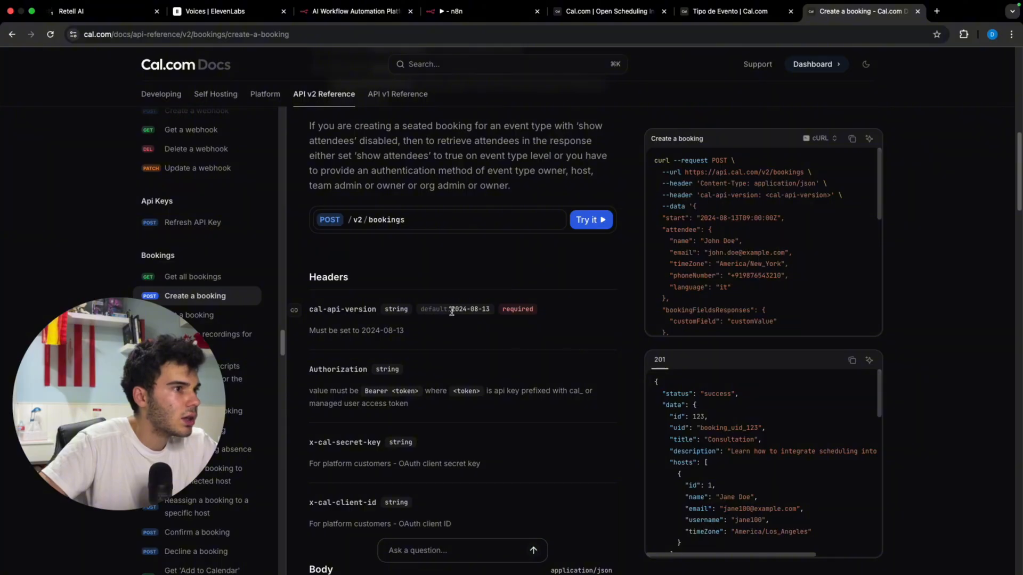
drag(452, 311, 487, 312)
key(super+c)
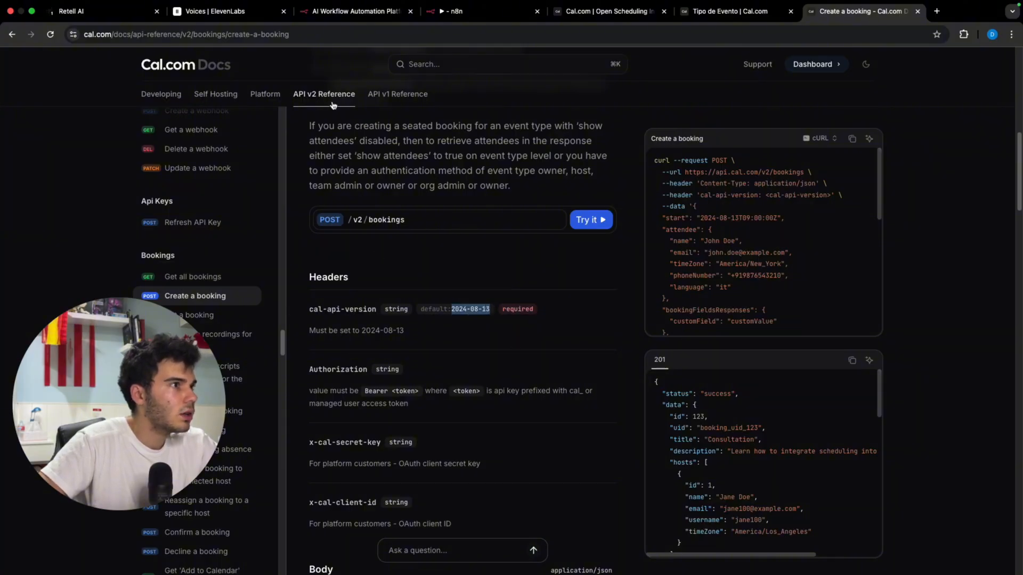
click(452, 12)
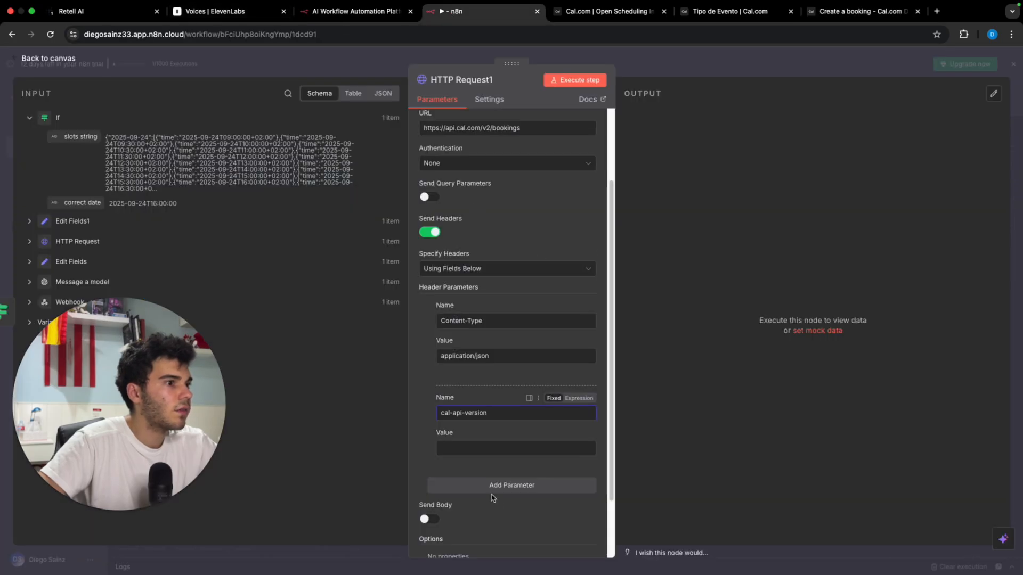
click(502, 446)
key(super+v)
click(510, 486)
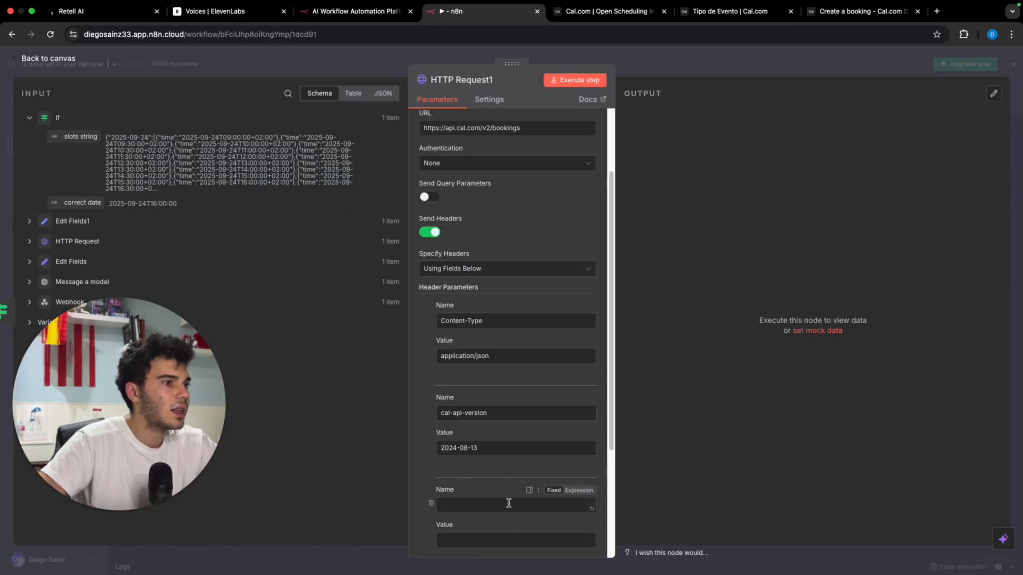
Step: Add an Authoritzation header with the placeholder value 'Bearer API KEY'
click(509, 504)
text(Author)
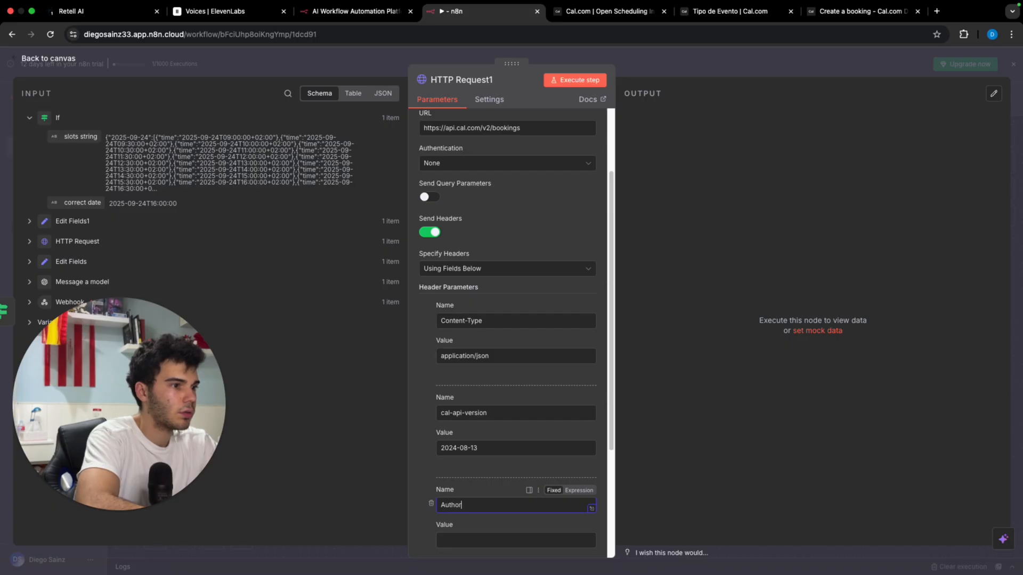
text(itzation)
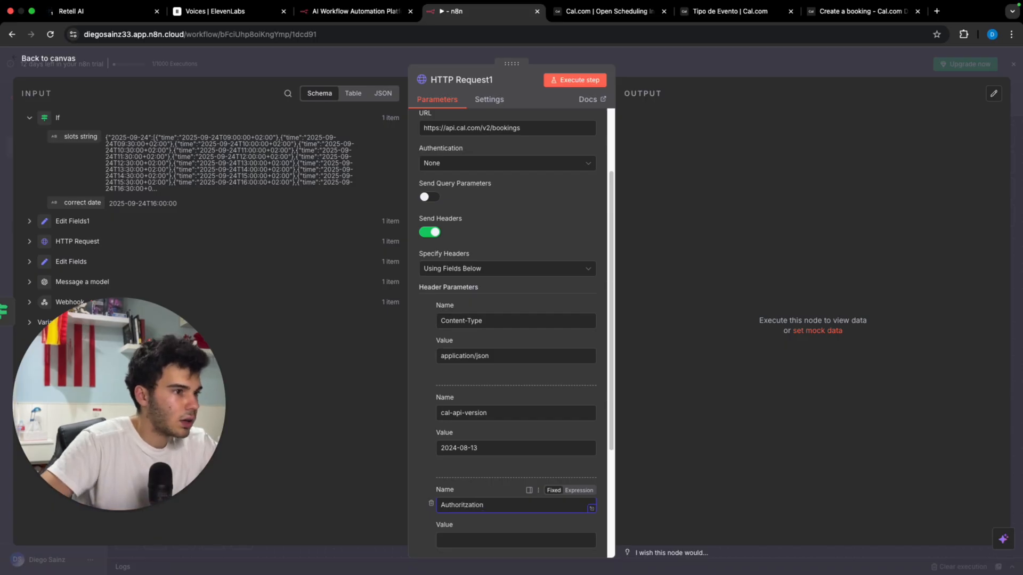
scroll(503, 468, down, 3)
click(511, 434)
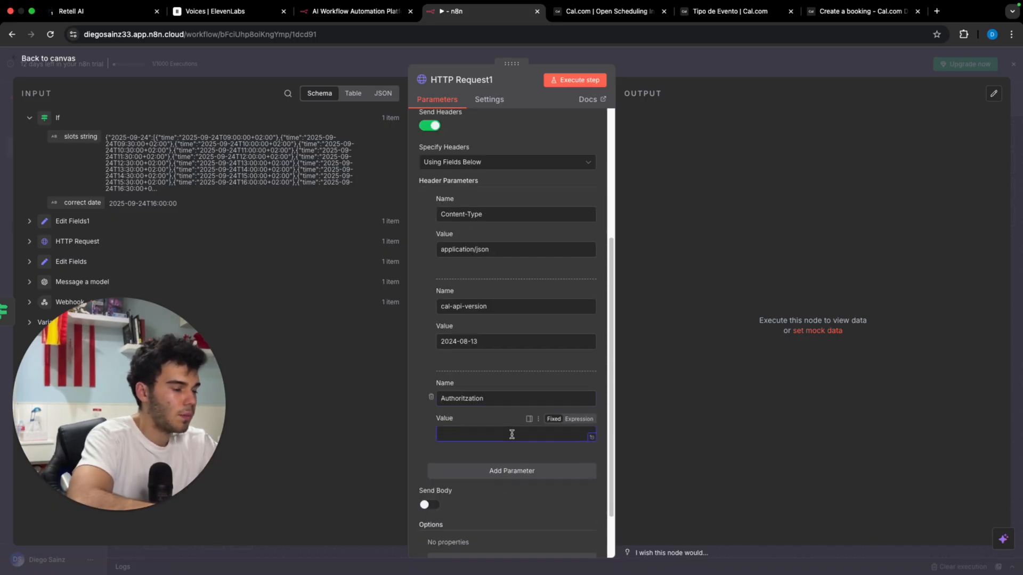
text(Bearer AP)
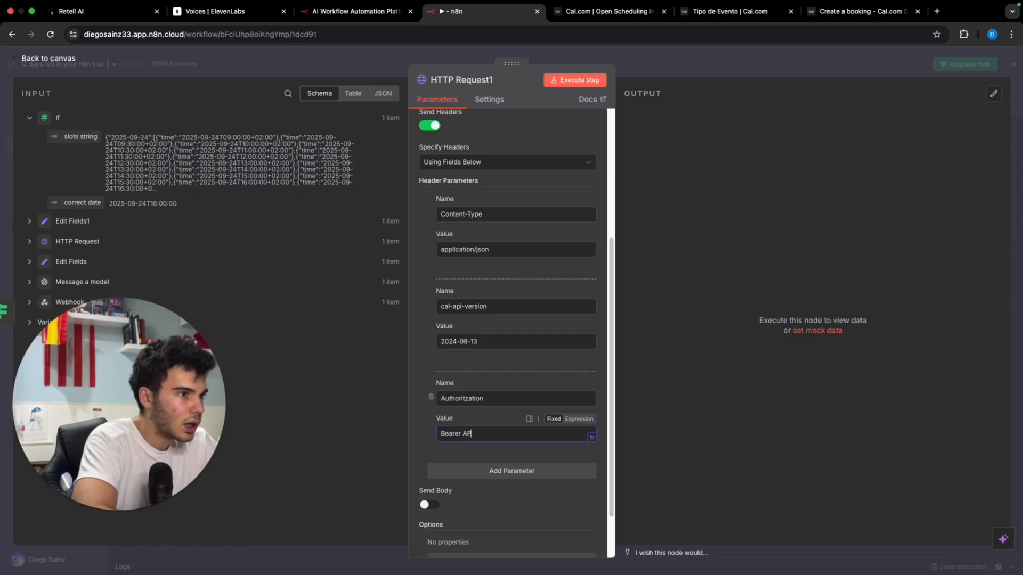
text(I KEY)
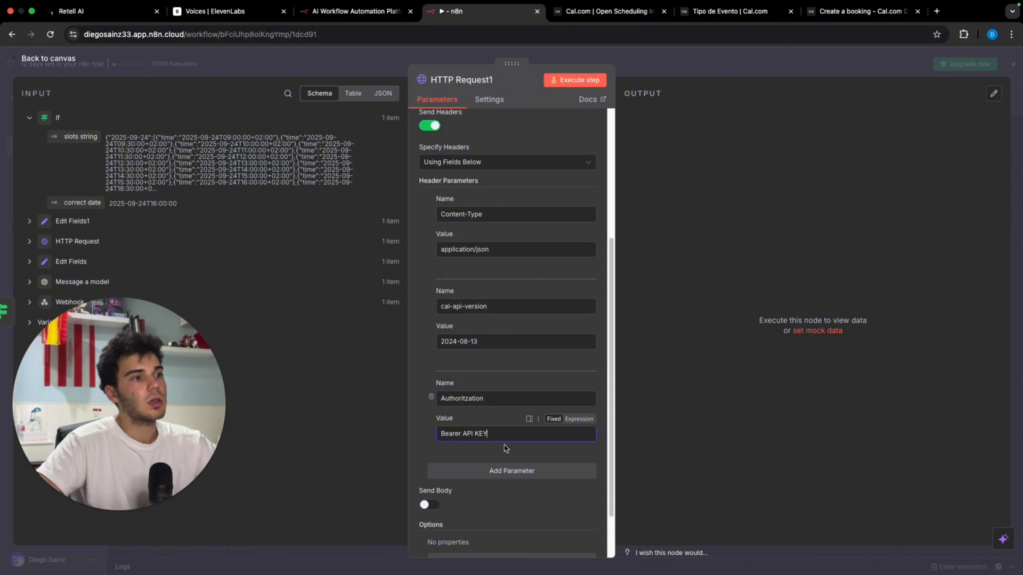
scroll(463, 435, down, 2)
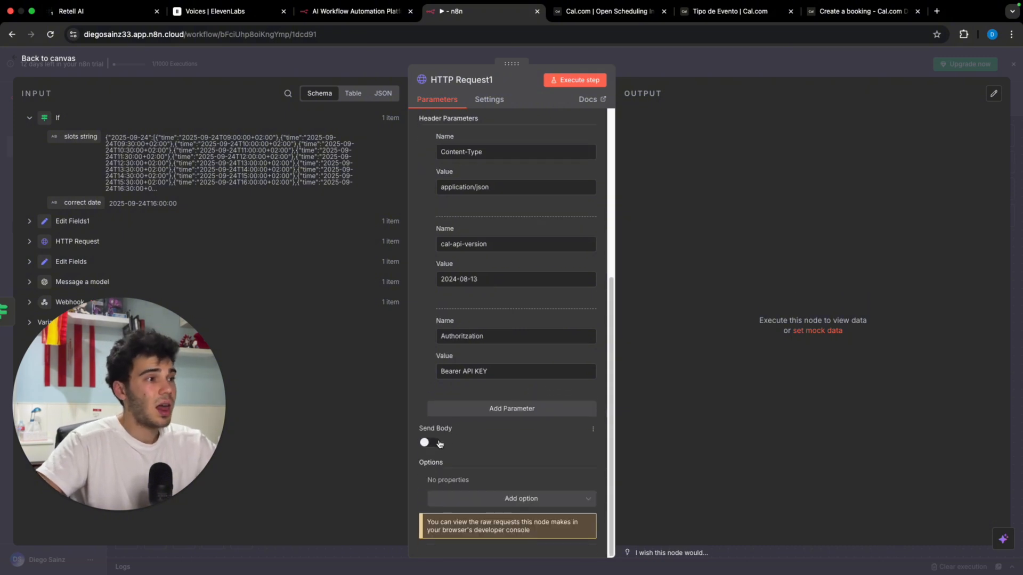
Step: Enable Send Body as Raw with content type application/json, editing the body as an expression
click(440, 444)
scroll(500, 441, down, 1)
click(500, 442)
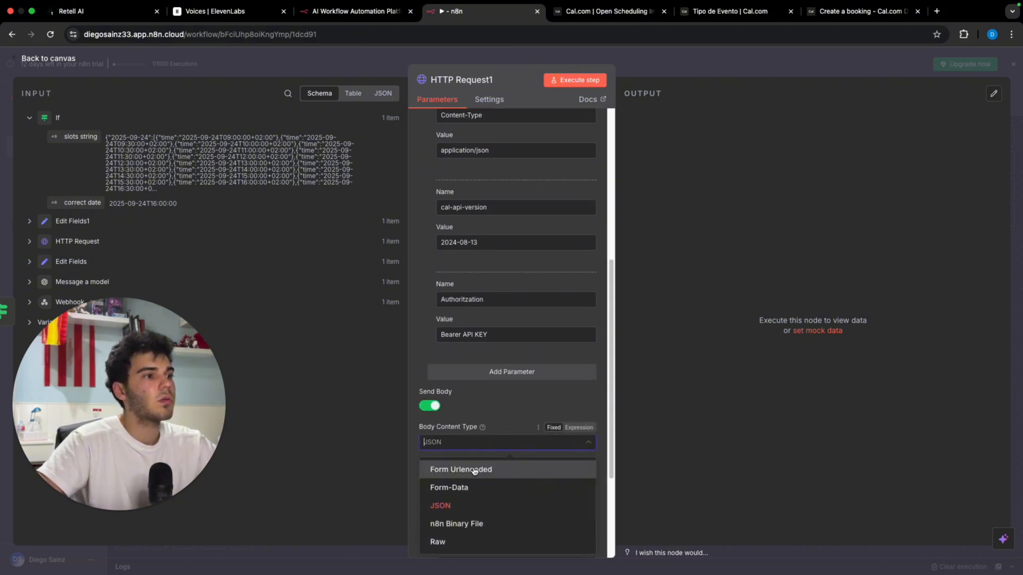
click(479, 542)
click(474, 477)
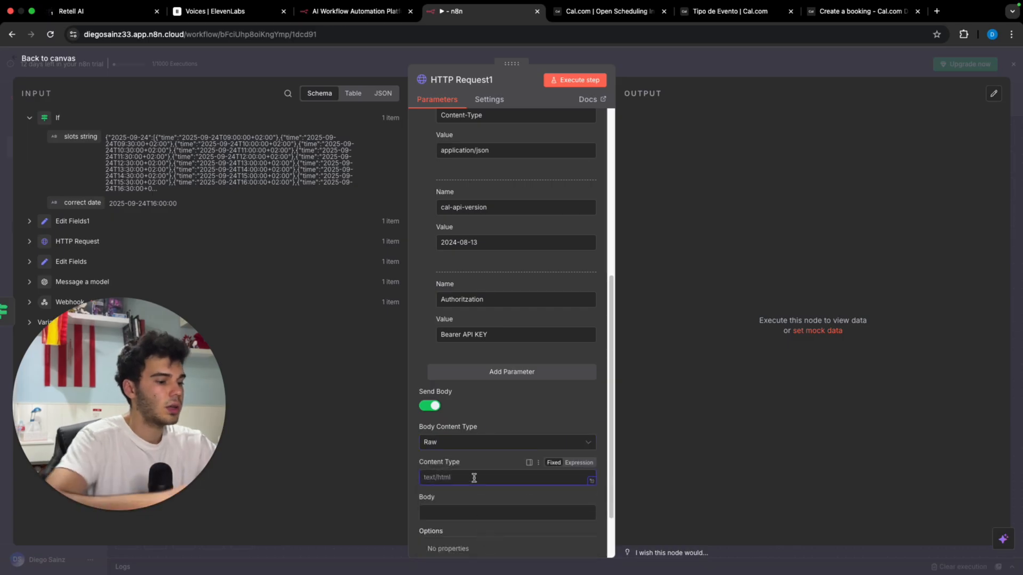
text(application)
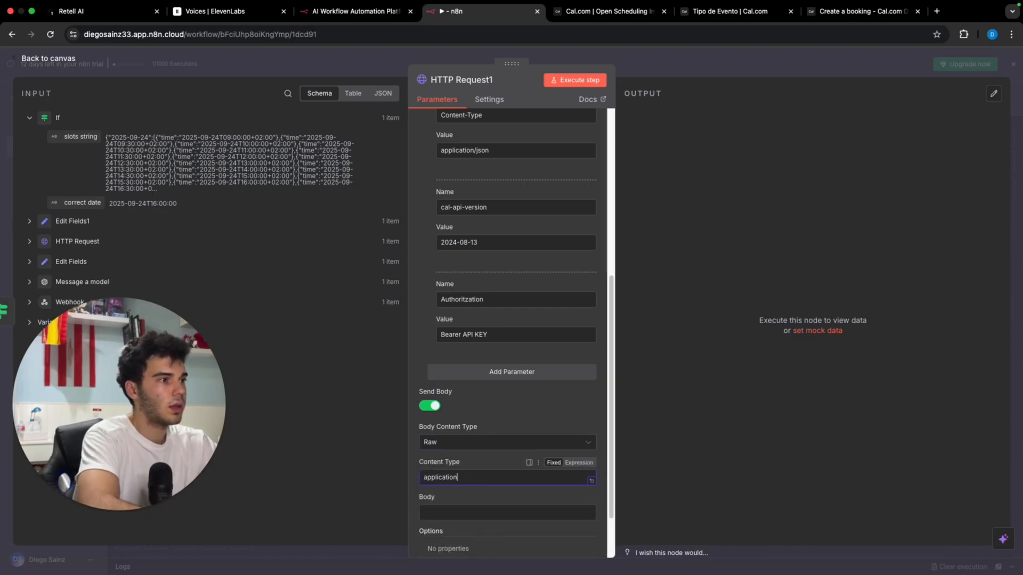
text(/json)
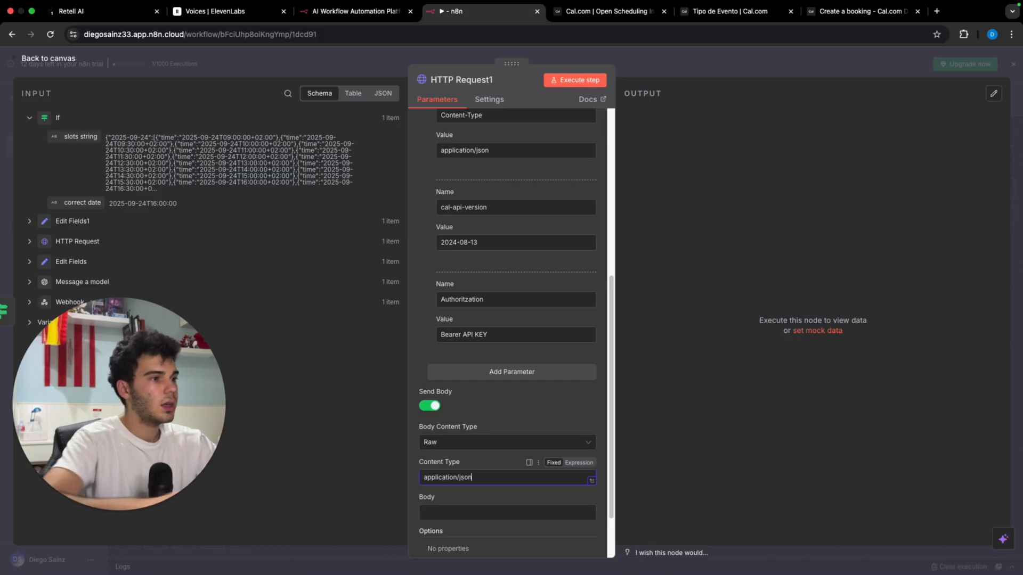
click(456, 512)
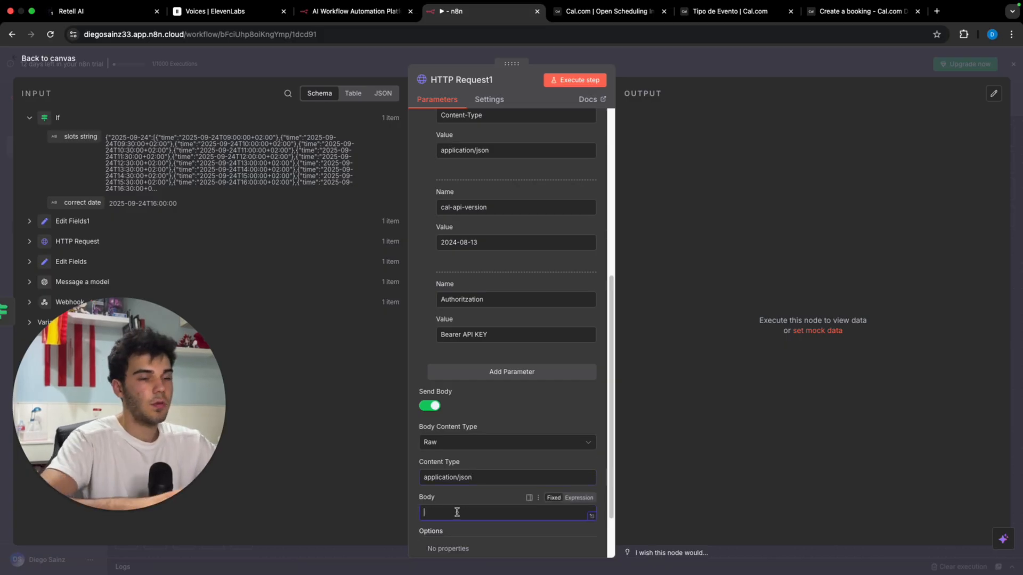
click(579, 497)
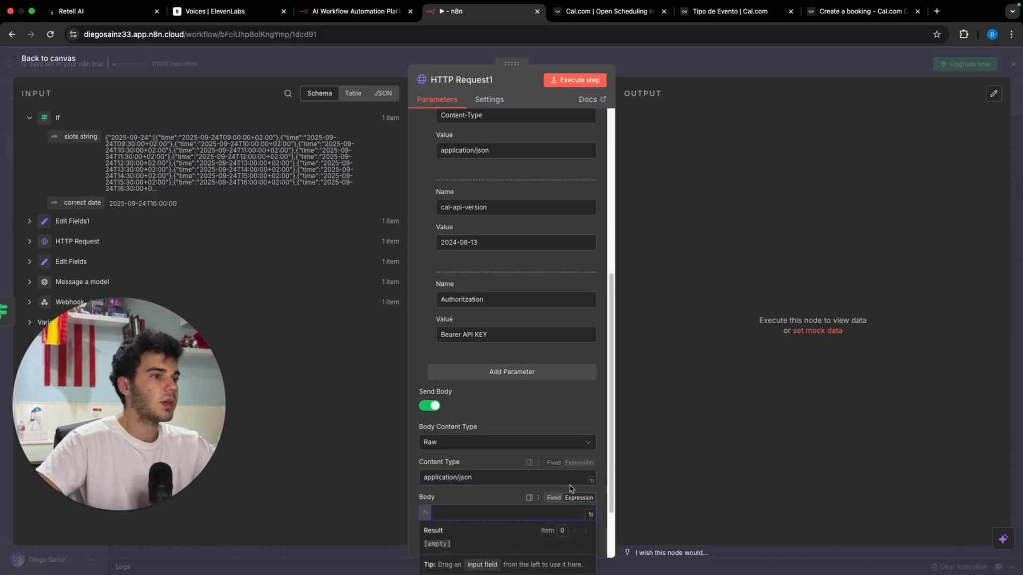
scroll(589, 479, down, 2)
click(590, 453)
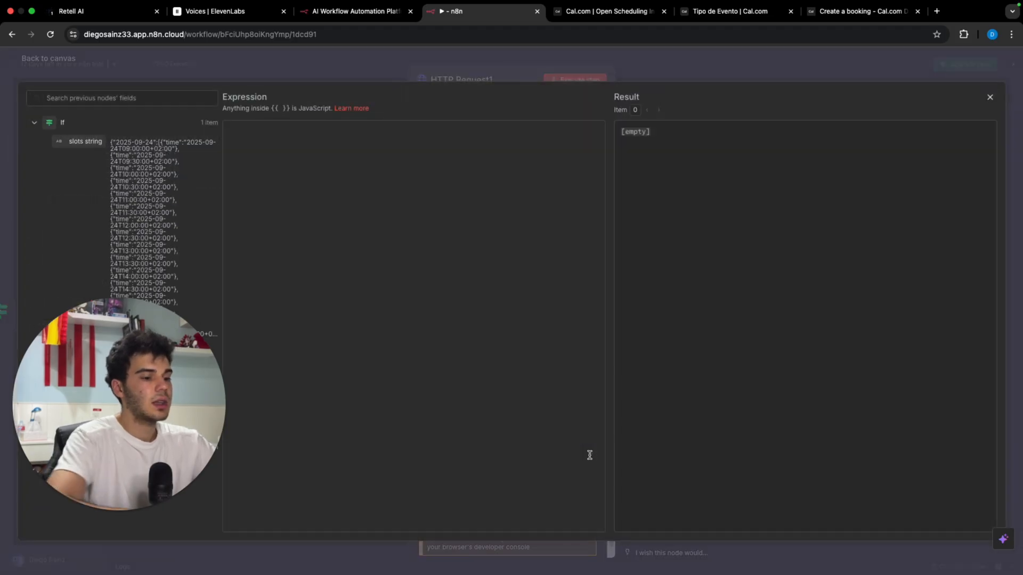
Step: Paste the booking JSON, blank the attendee phone number, and add an email line
click(335, 171)
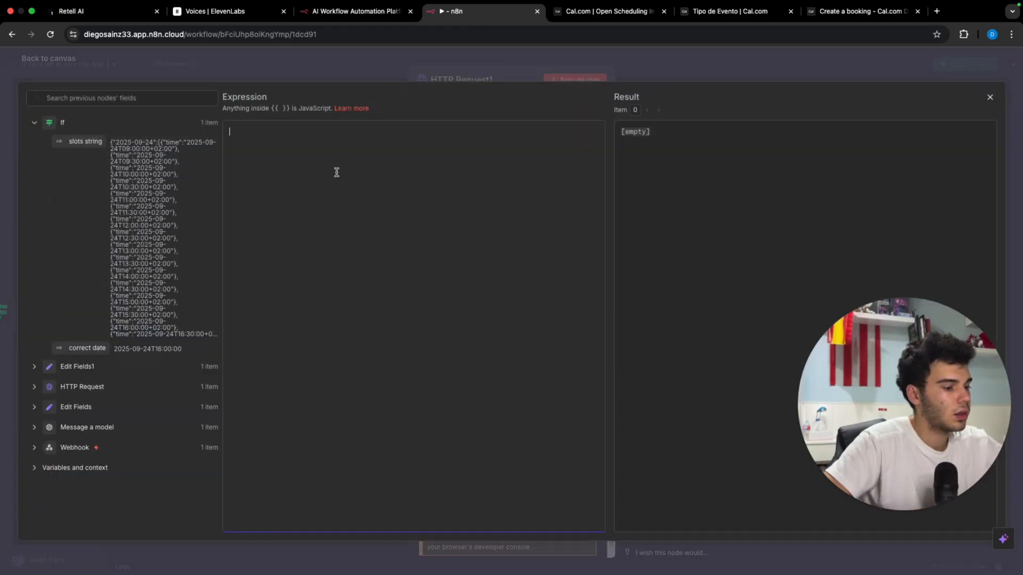
key(super+v)
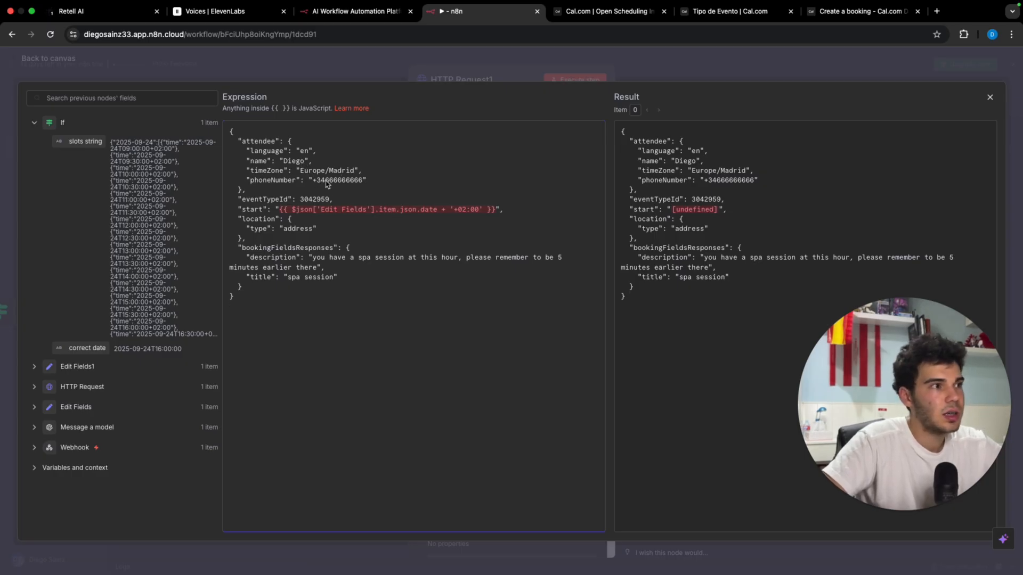
drag(314, 182, 363, 185)
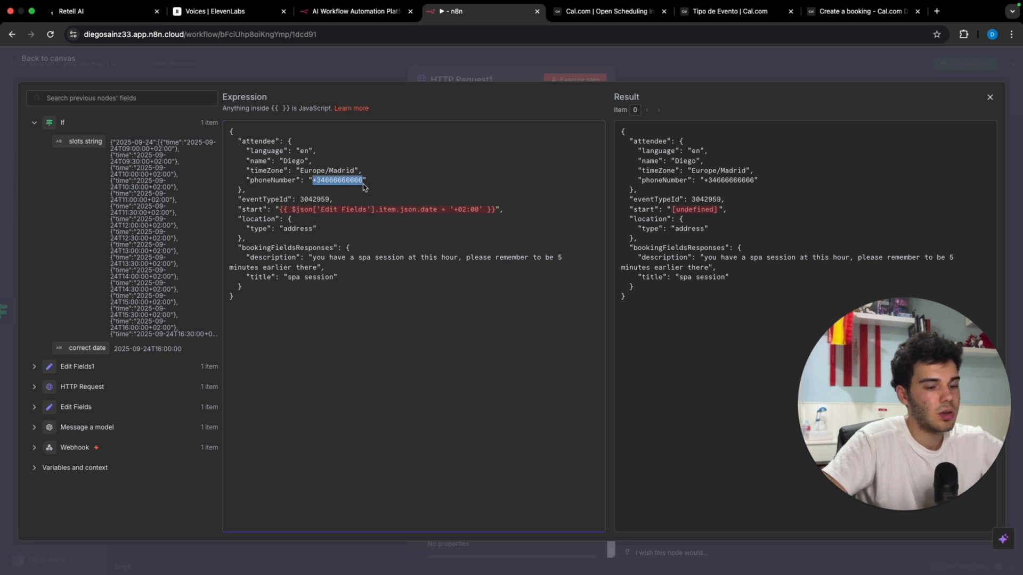
key(BackSpace)
text(,)
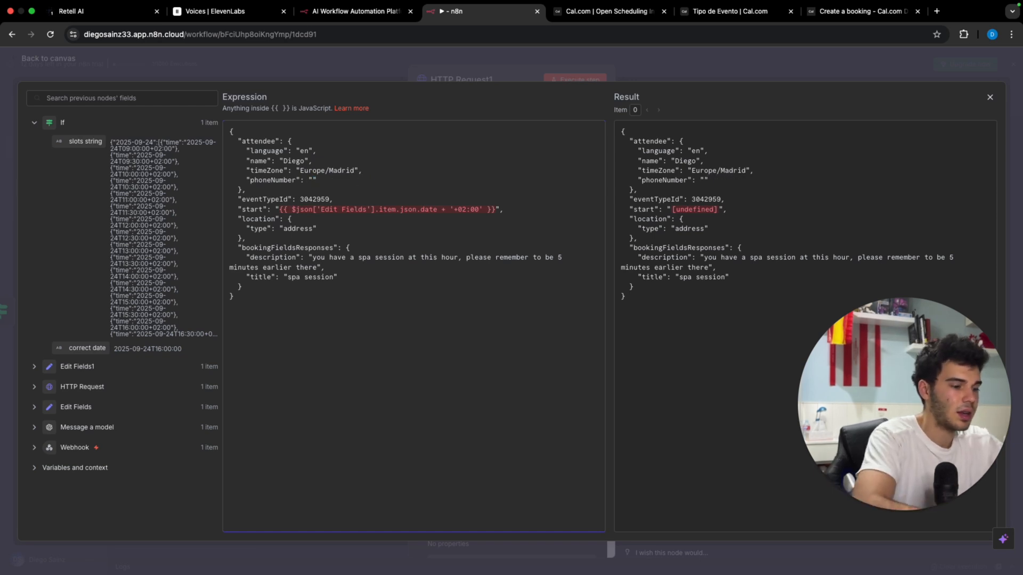
key(Return)
key(Caps_Lock)
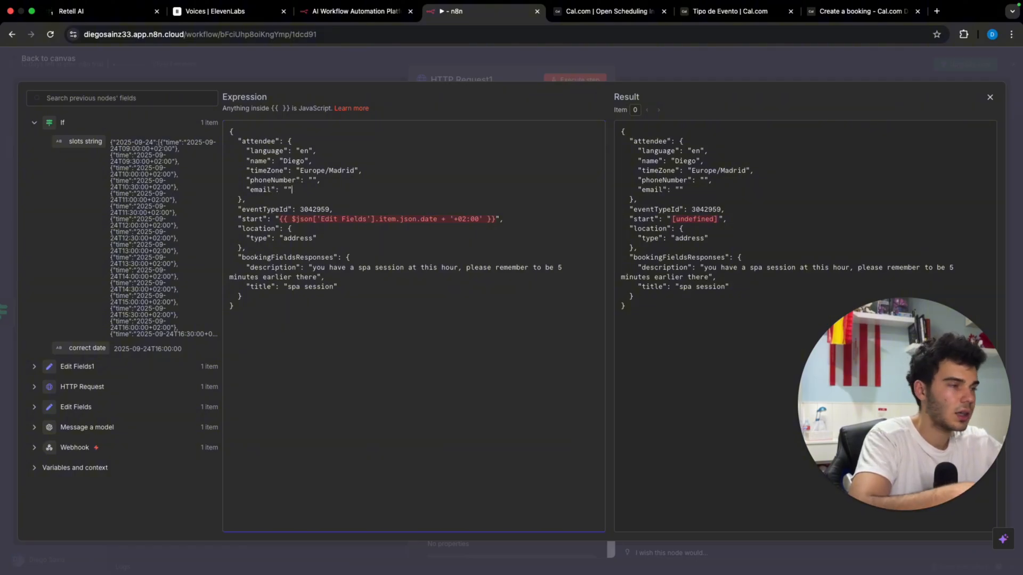
drag(278, 219, 495, 223)
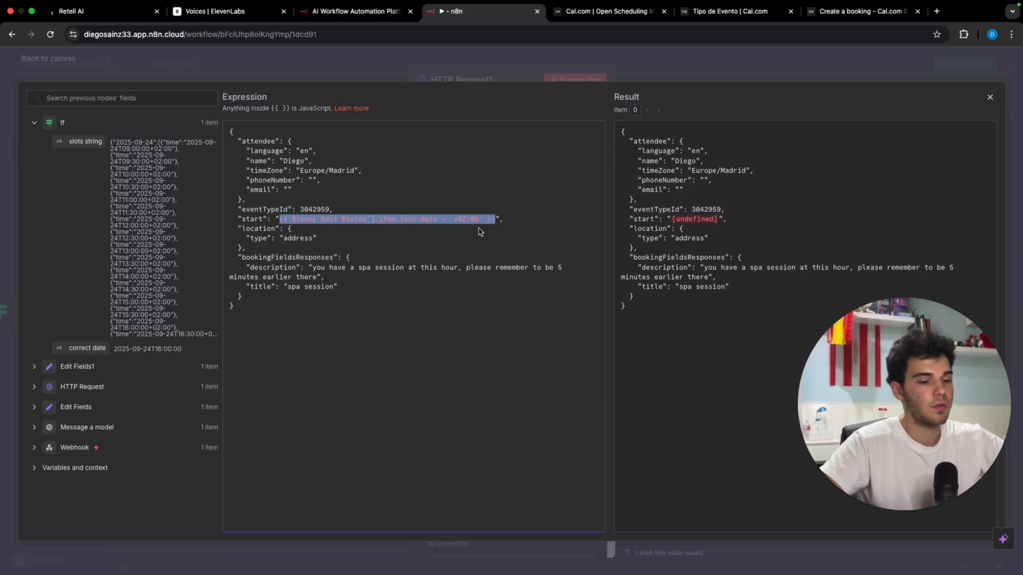
Step: Replace the start value with the correct date field converted by toDateTime()
key(BackSpace)
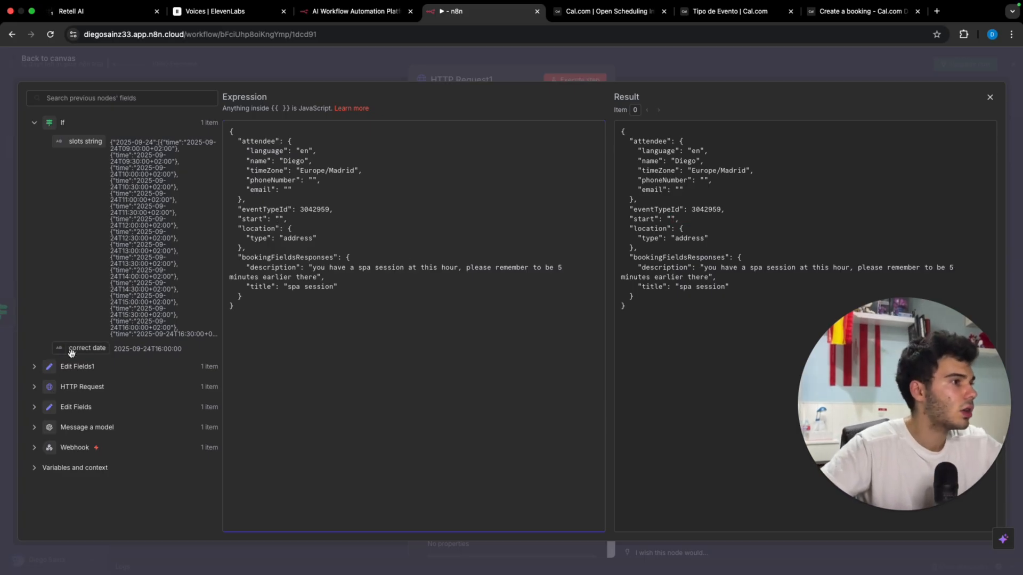
drag(80, 348, 280, 221)
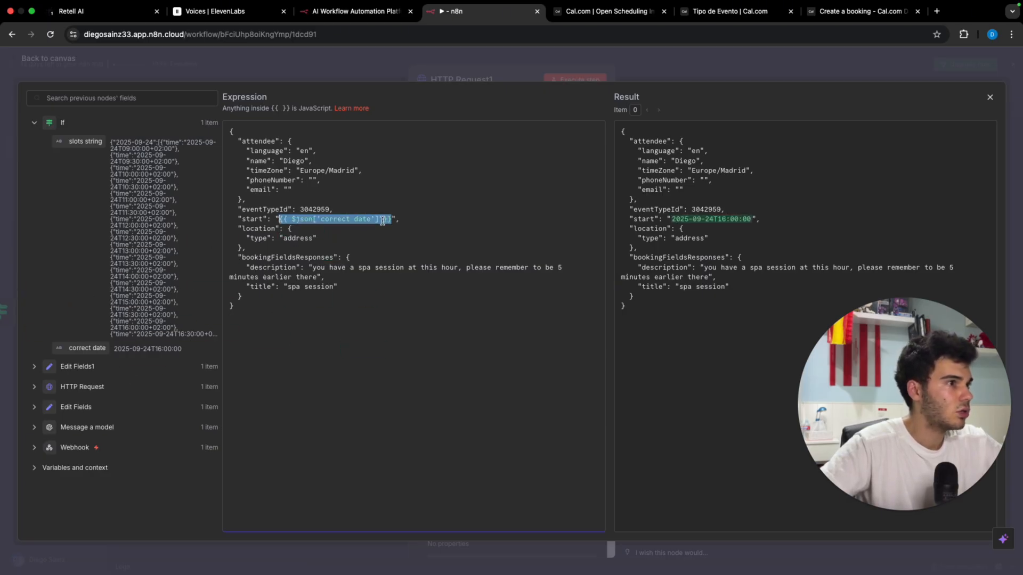
click(380, 220)
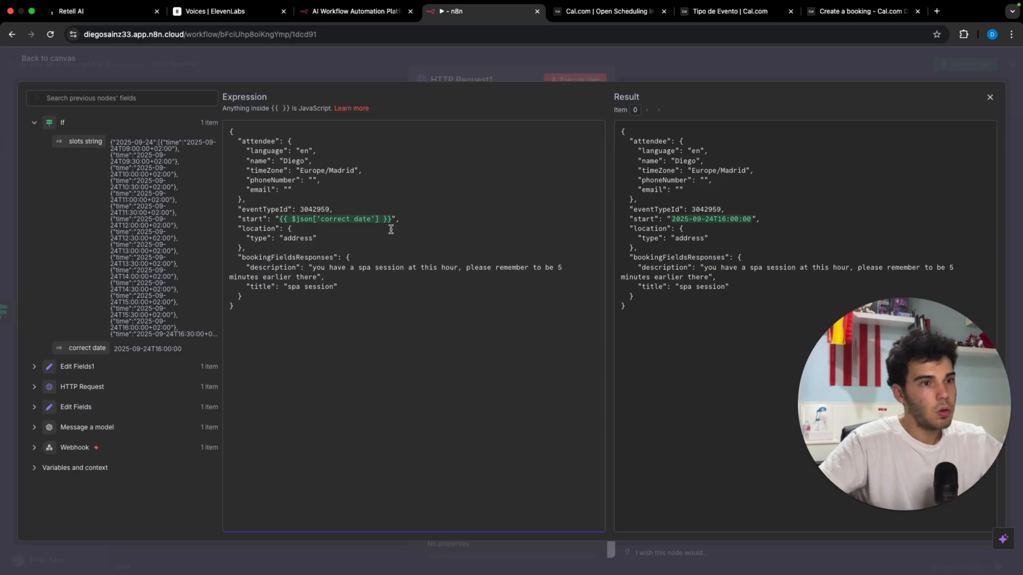
text(.)
key(Return)
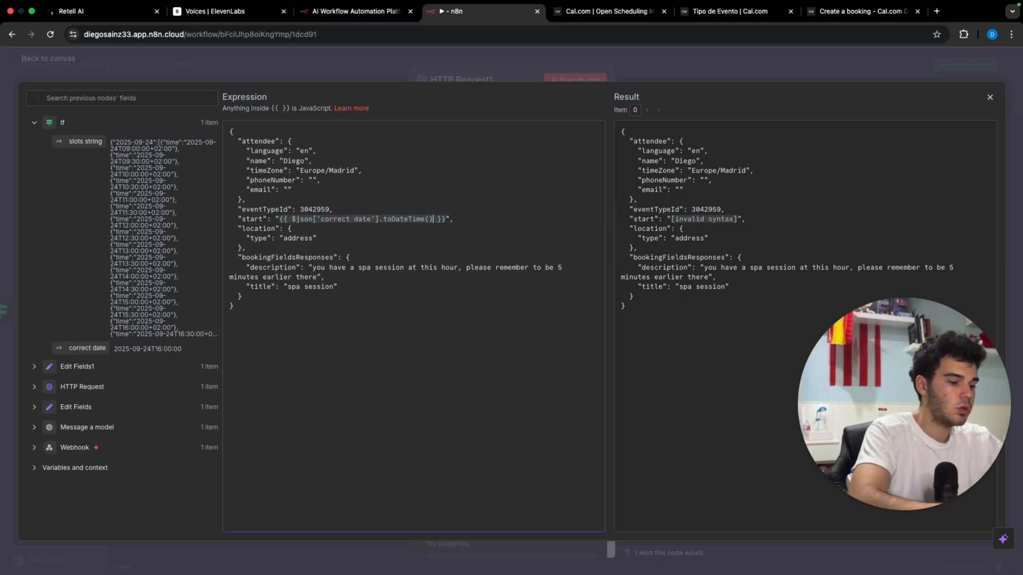
text(.fo)
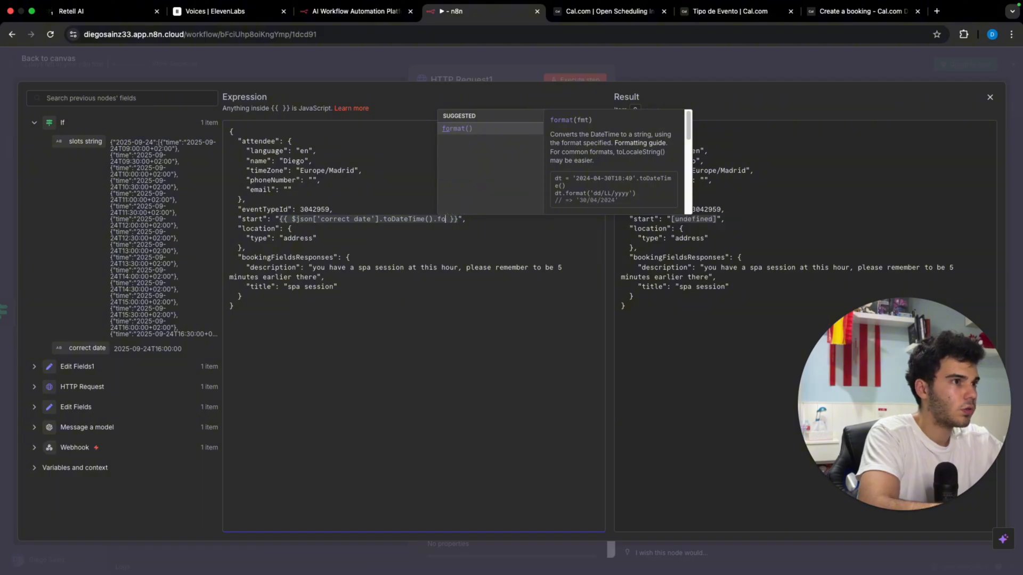
key(Return)
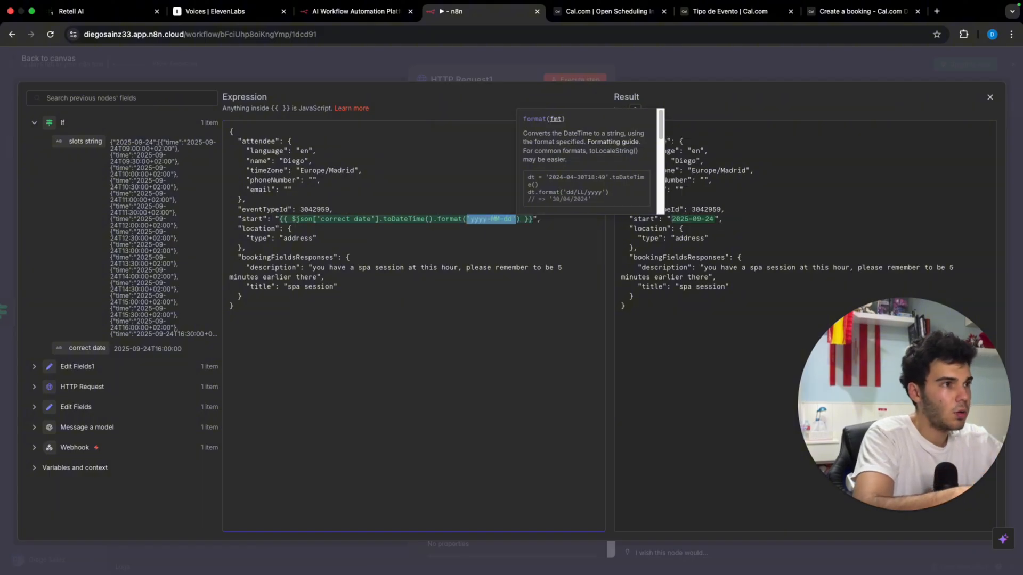
Step: Drop the format() call and add toUTC(), giving start 2025-09-24T14:00:00.000Z
click(507, 220)
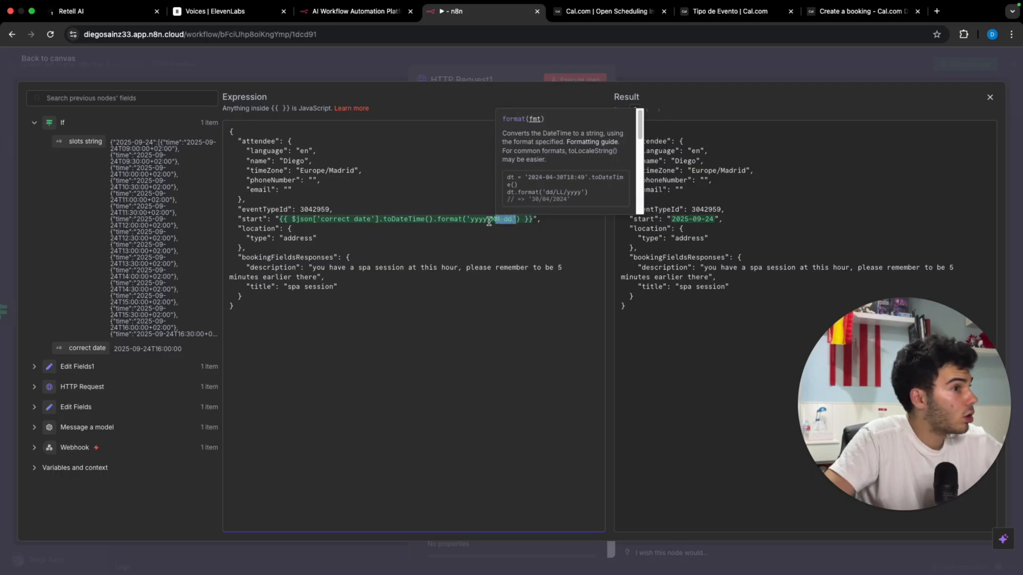
drag(517, 220, 463, 220)
key(BackSpace)
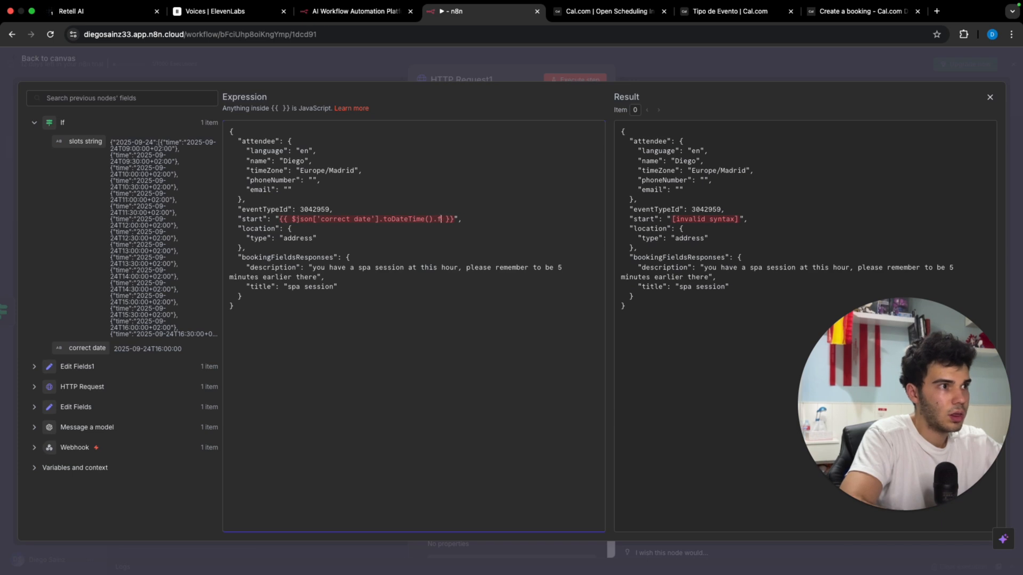
key(BackSpace)
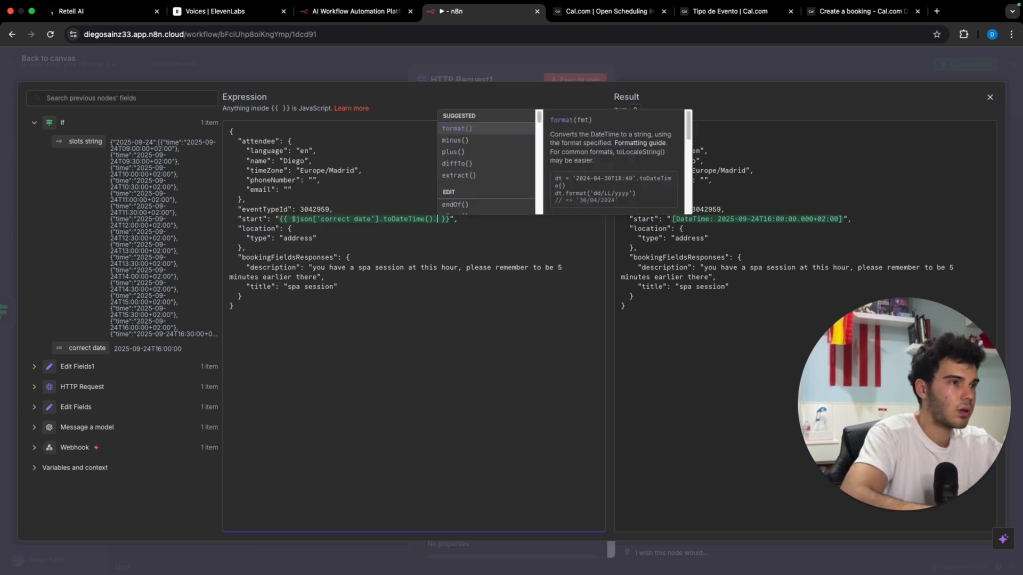
scroll(487, 149, down, 4)
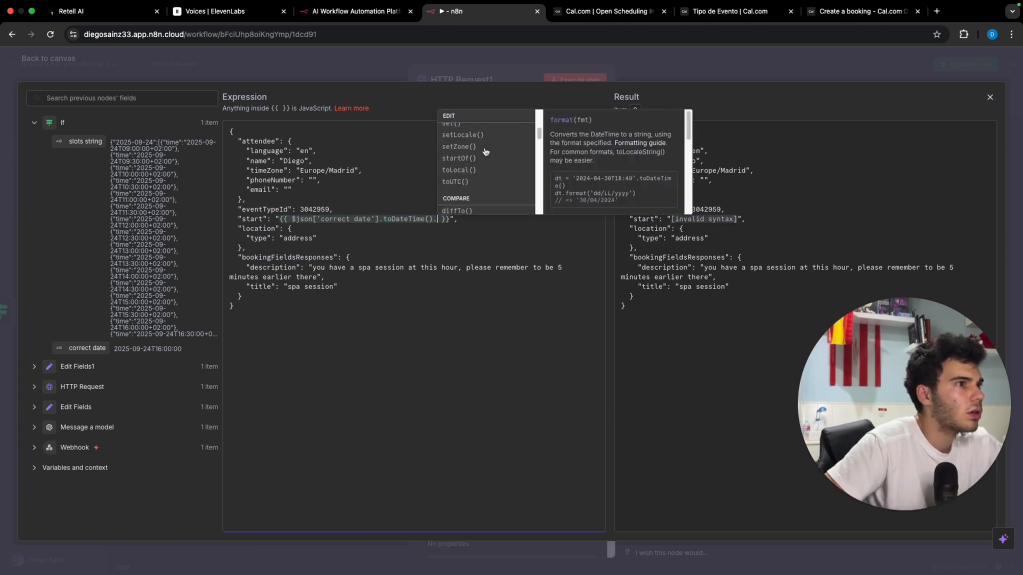
scroll(485, 152, down, 5)
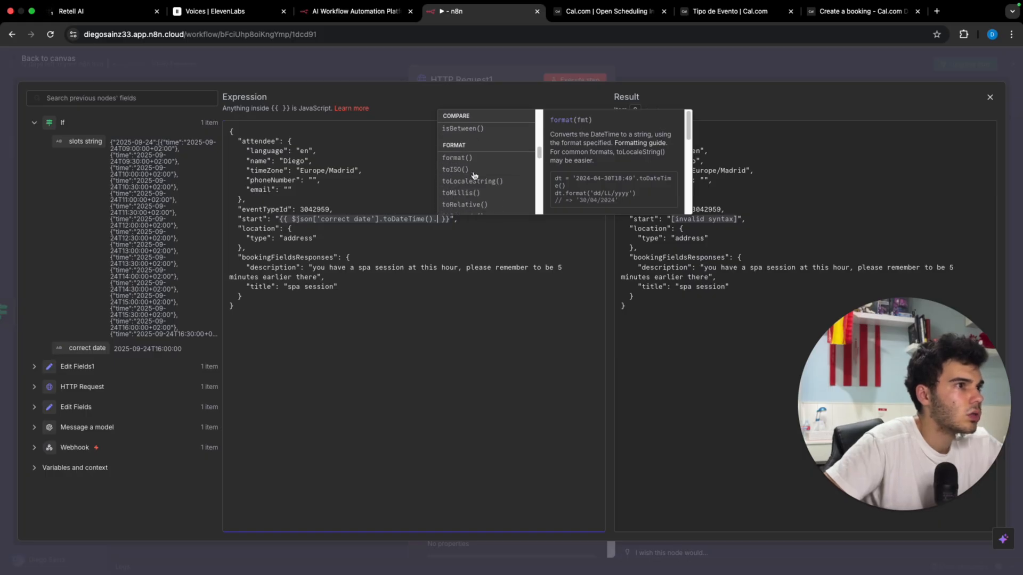
scroll(478, 173, down, 5)
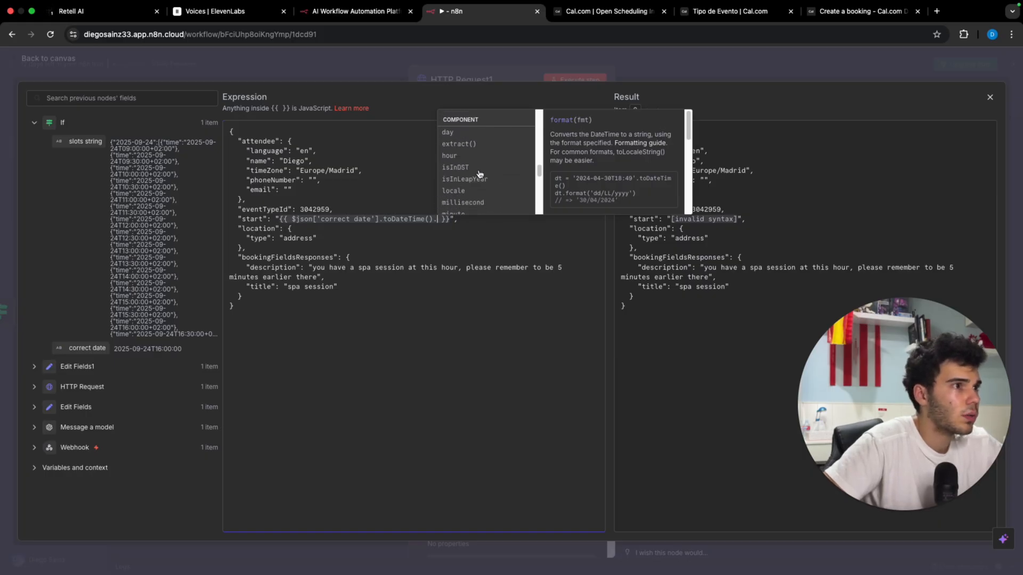
scroll(479, 174, up, 15)
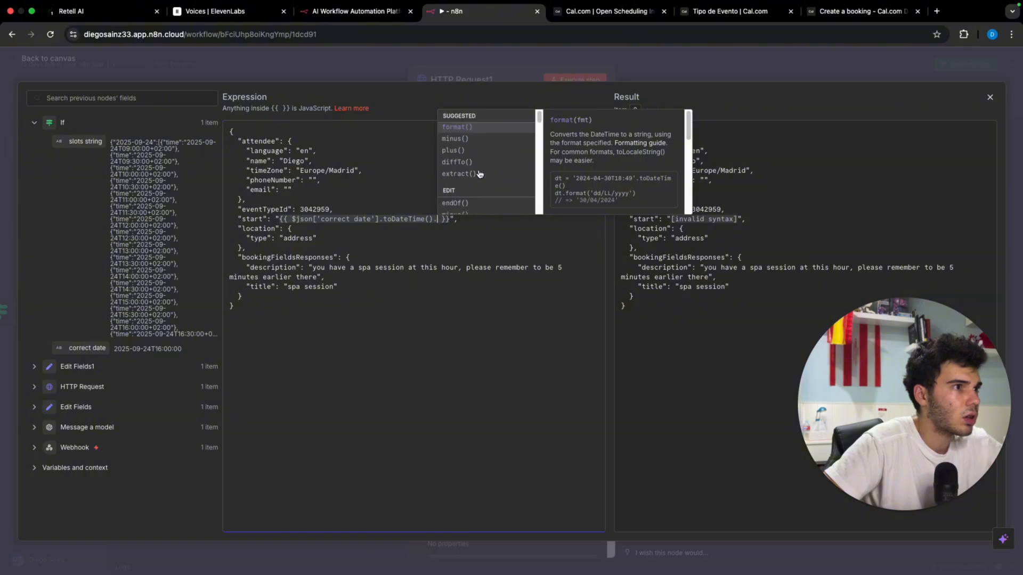
scroll(492, 170, down, 4)
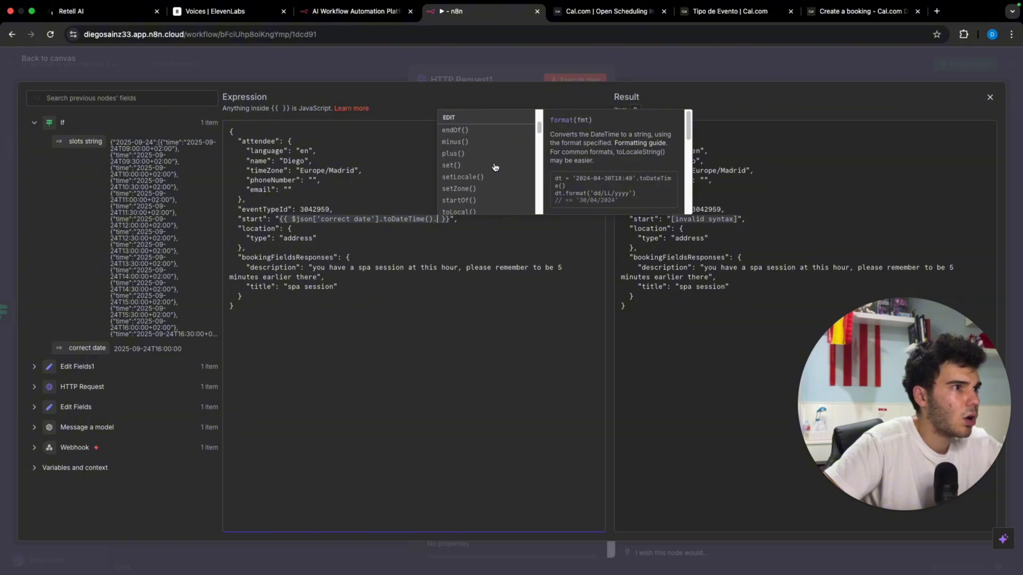
scroll(495, 167, down, 3)
click(465, 151)
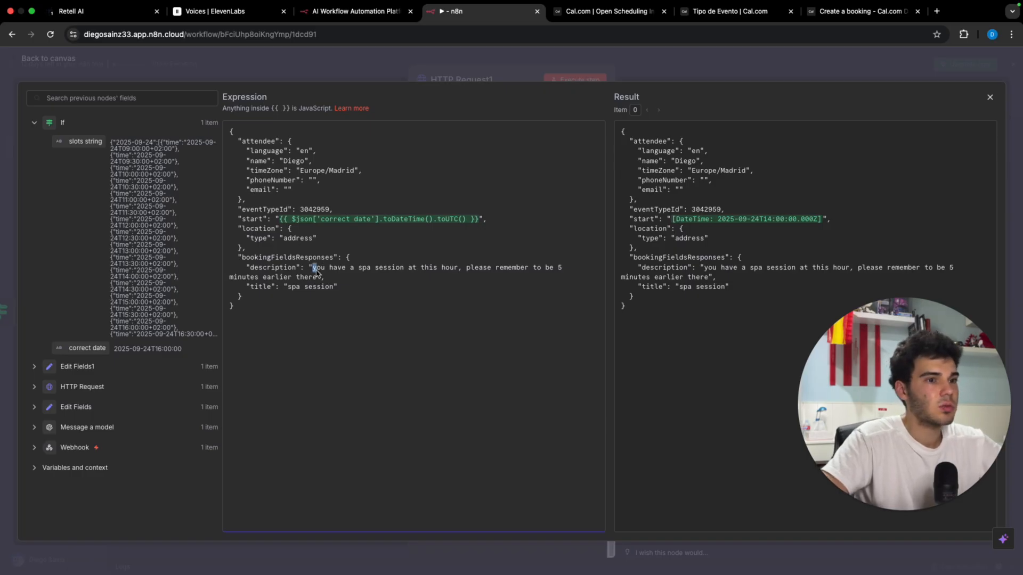
Step: Reword the description to refer to the meeting with the Real Estate Agent
drag(313, 268, 324, 281)
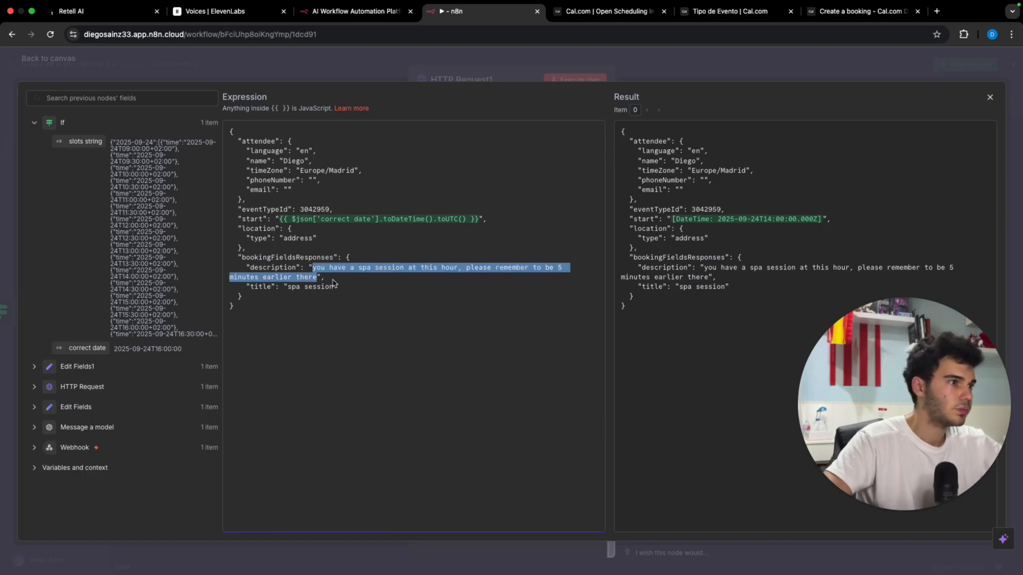
text(The ap)
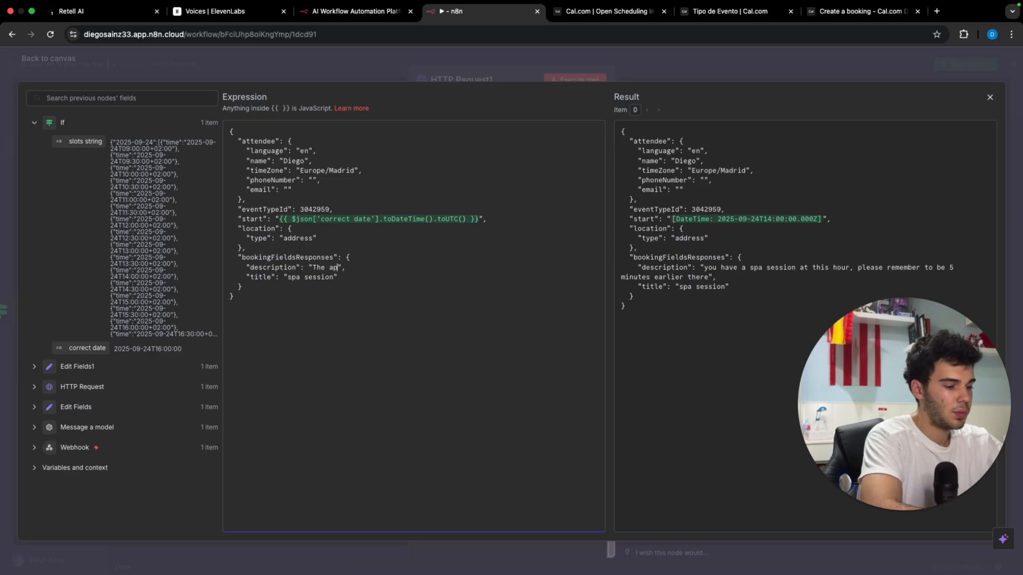
text(pointment time of)
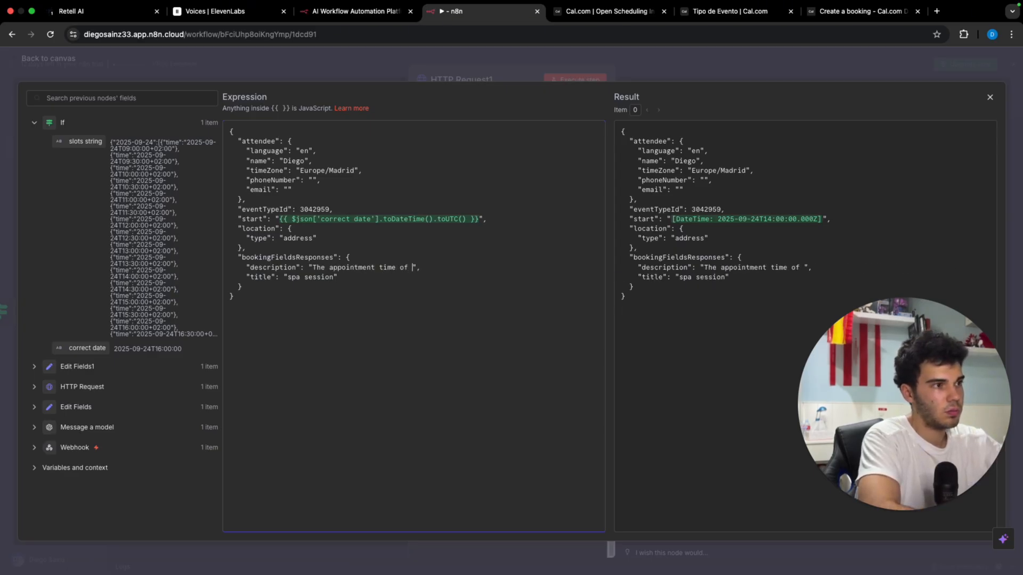
text( th)
key(BackSpace)
key(BackSpace)
text(your mee)
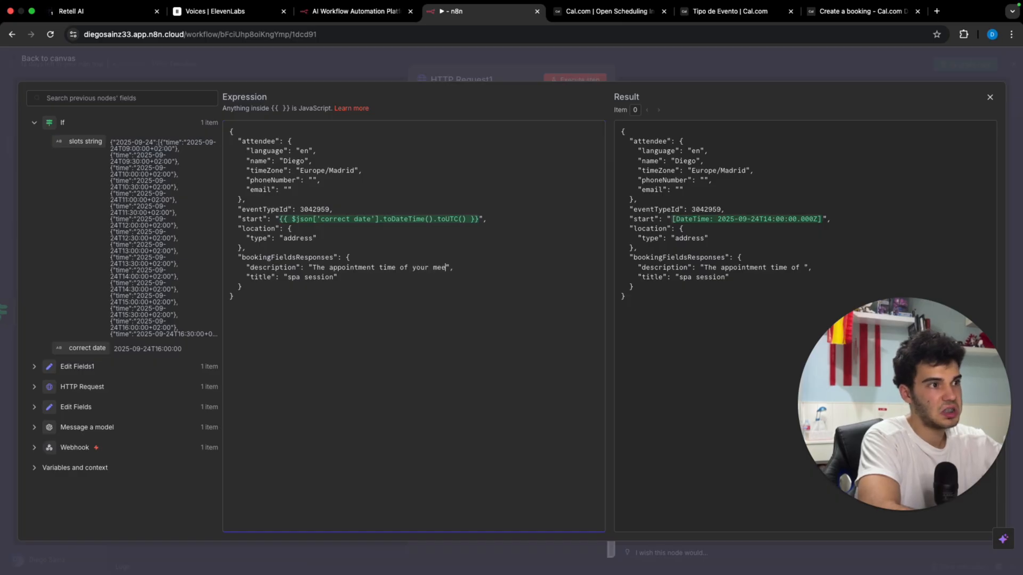
text(ting with the Real)
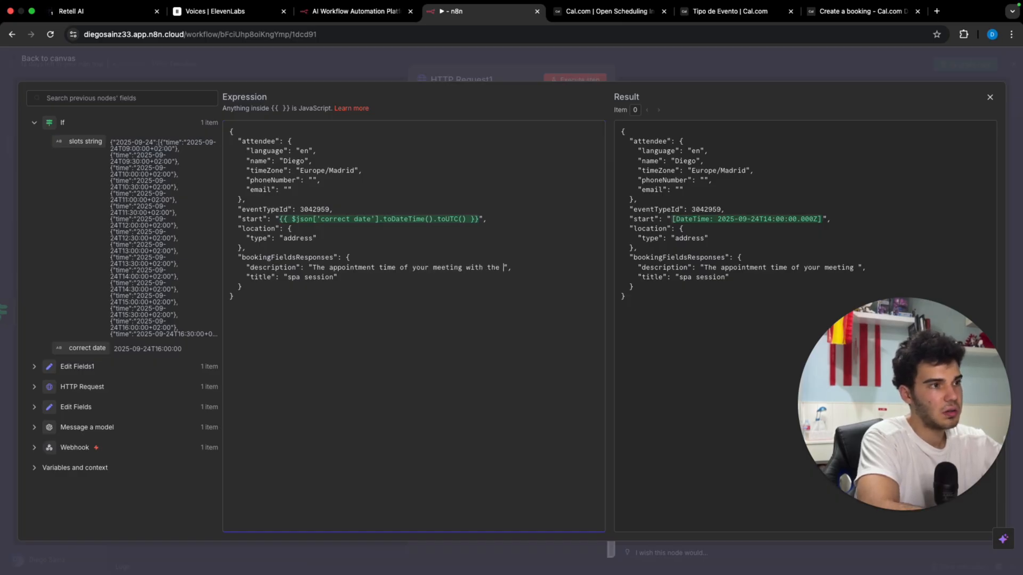
text( eS)
key(BackSpace)
key(BackSpace)
text(Esta)
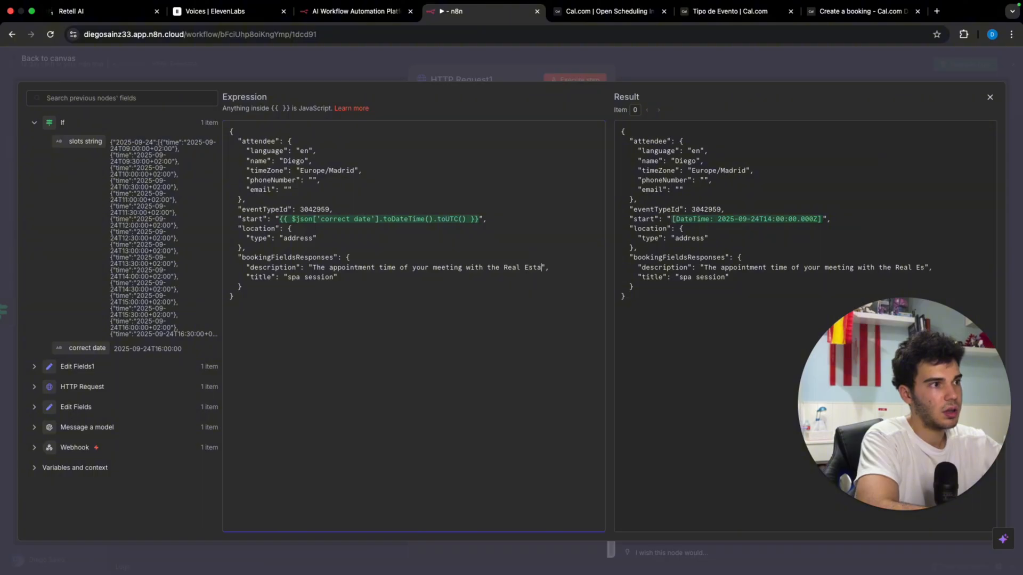
text(te Agent)
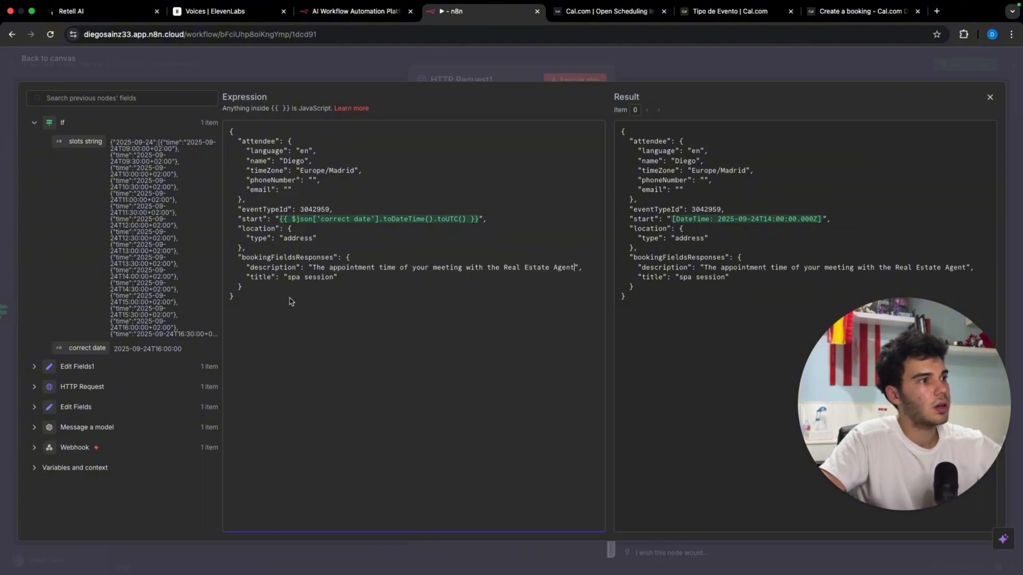
Step: Retitle the booking 'Appointment with Real Estate Agent' and close the expression editor
drag(286, 282, 335, 280)
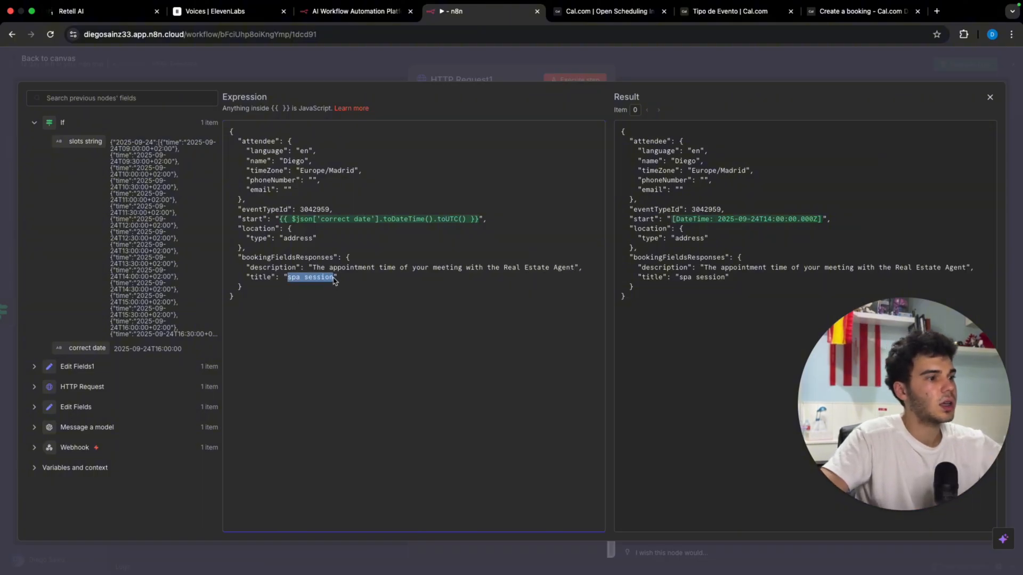
text(Appointm)
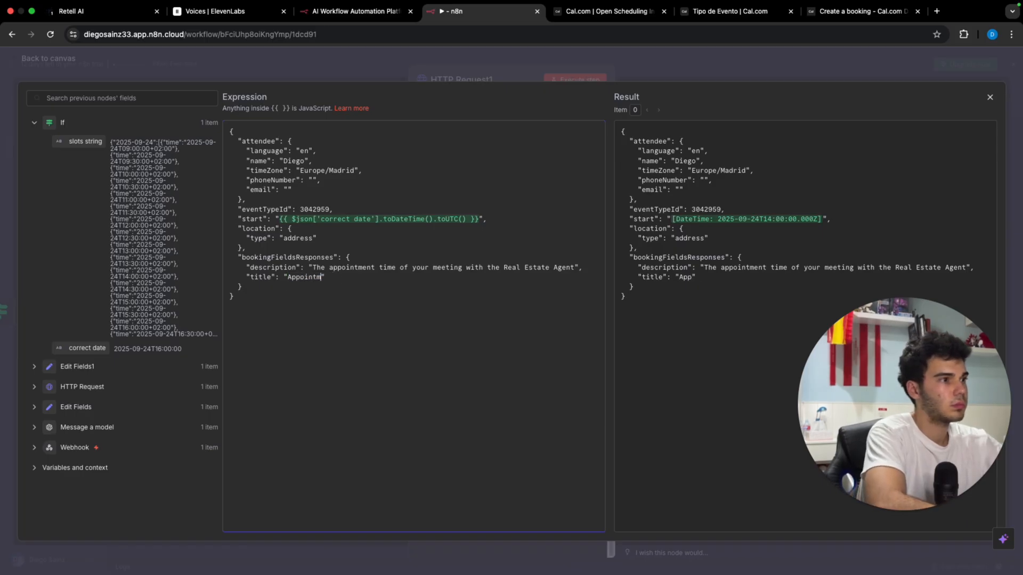
text(ent with Real E)
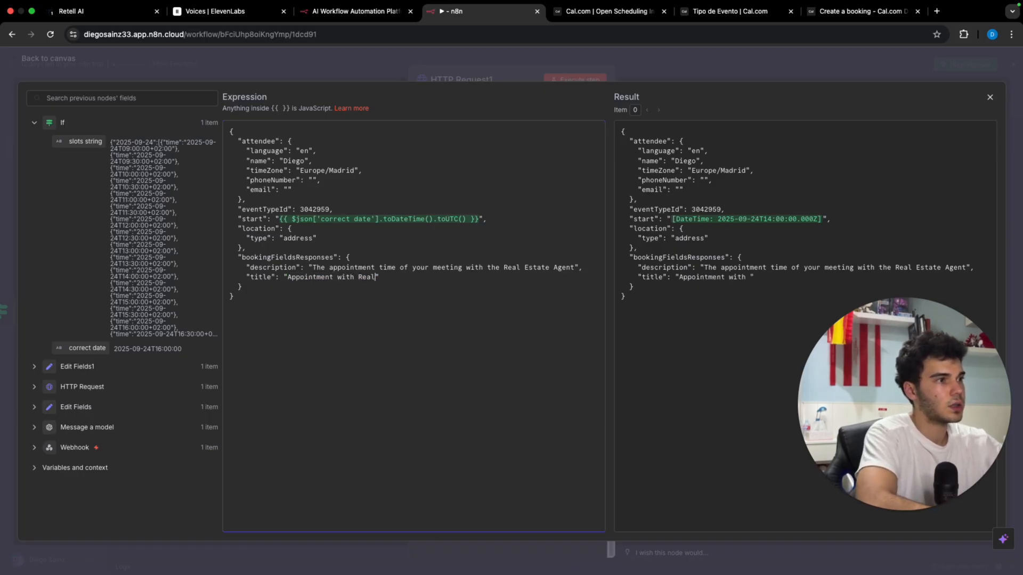
text(state Agent)
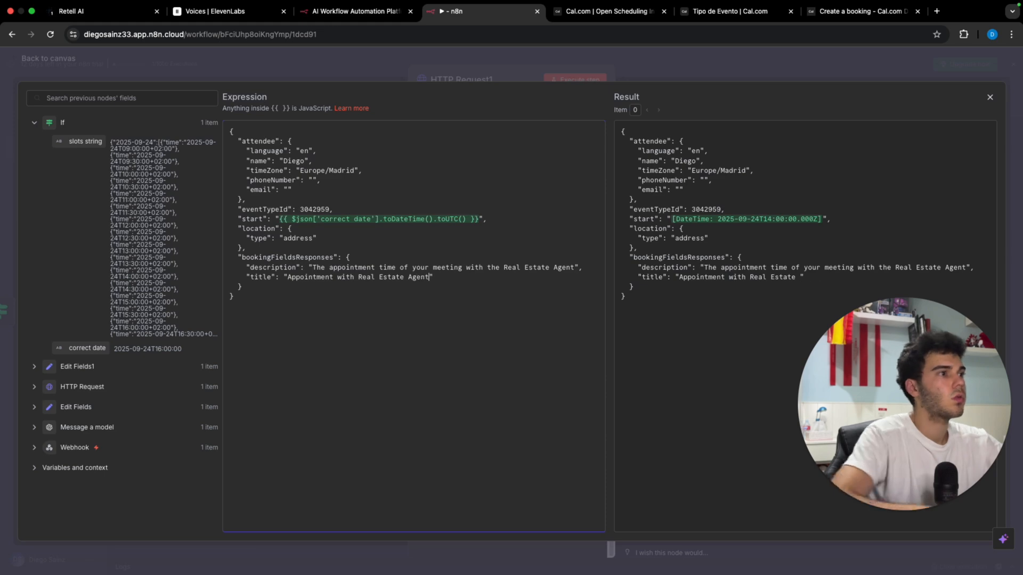
click(659, 58)
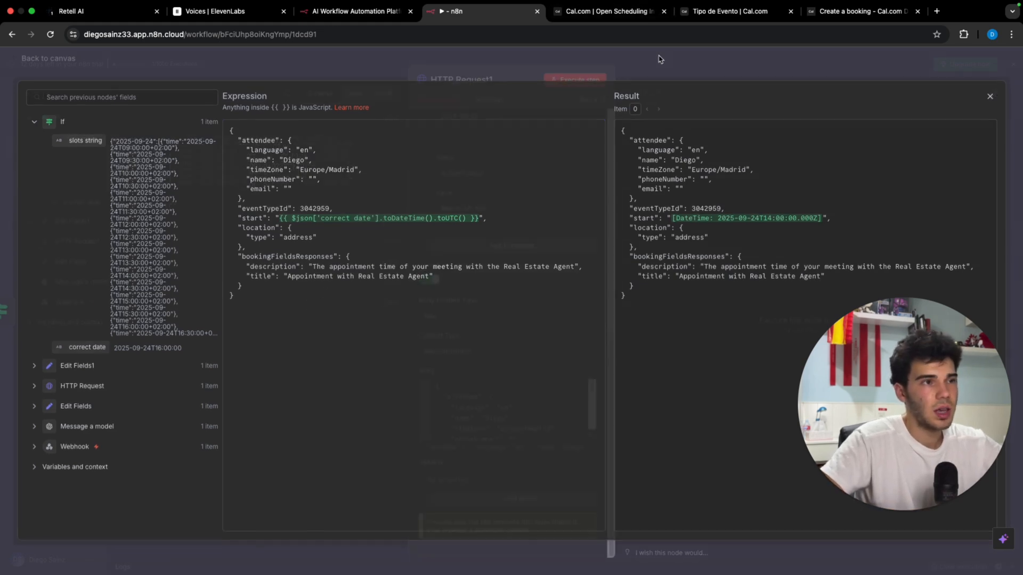
Step: Search for google sheets in a new Chrome tab and start a blank spreadsheet
click(937, 11)
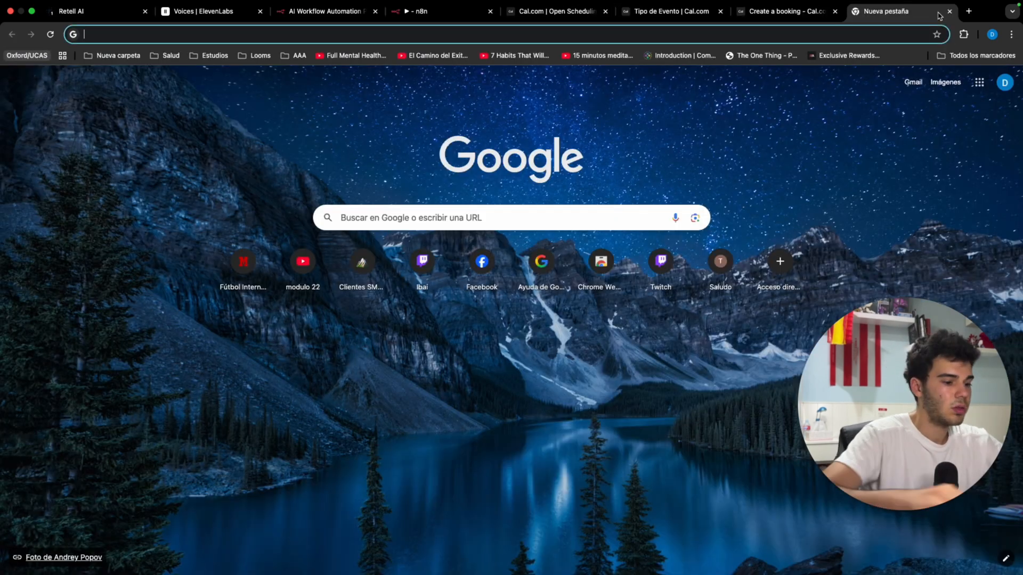
text(google she)
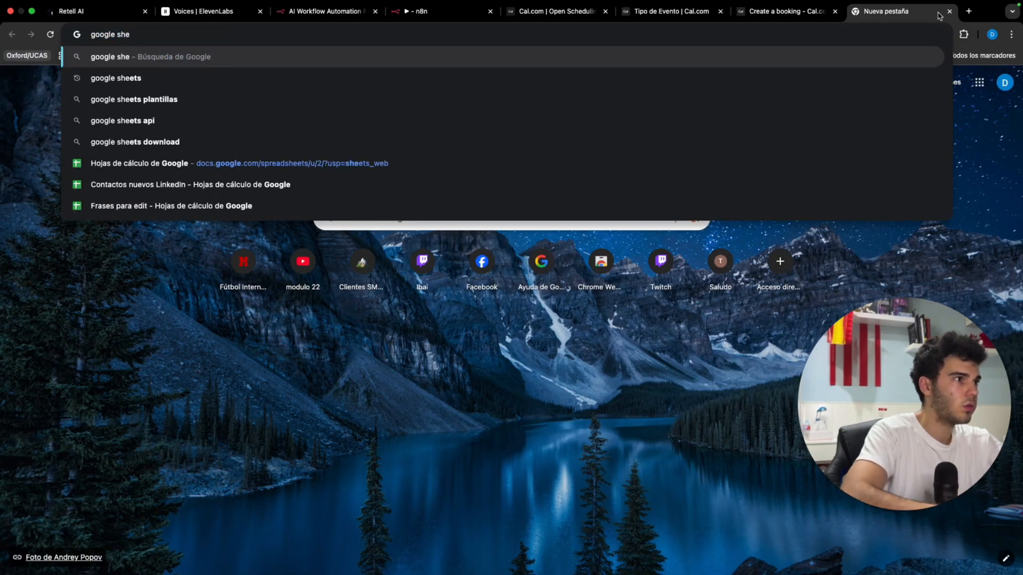
text(ets)
key(Return)
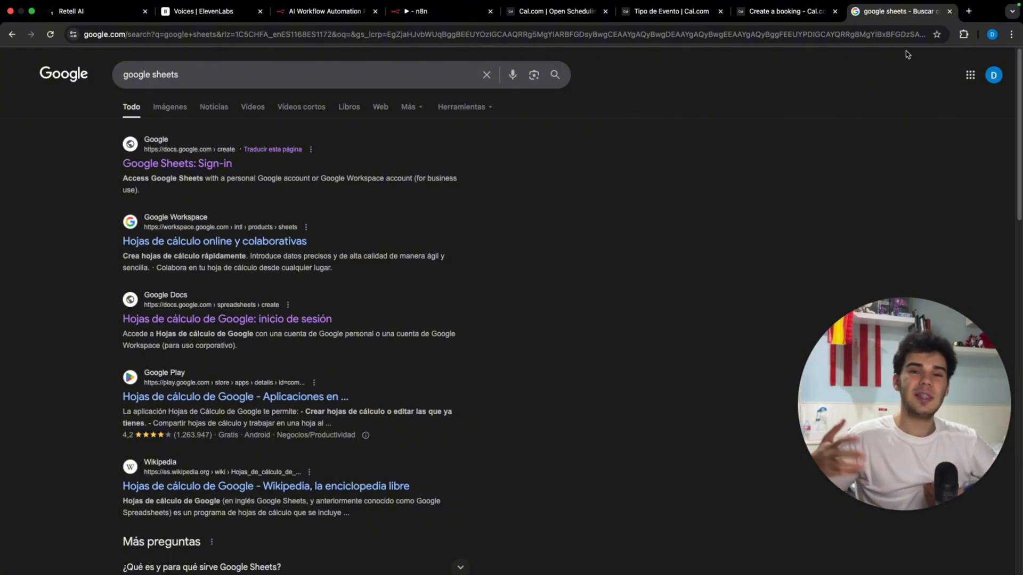
click(226, 169)
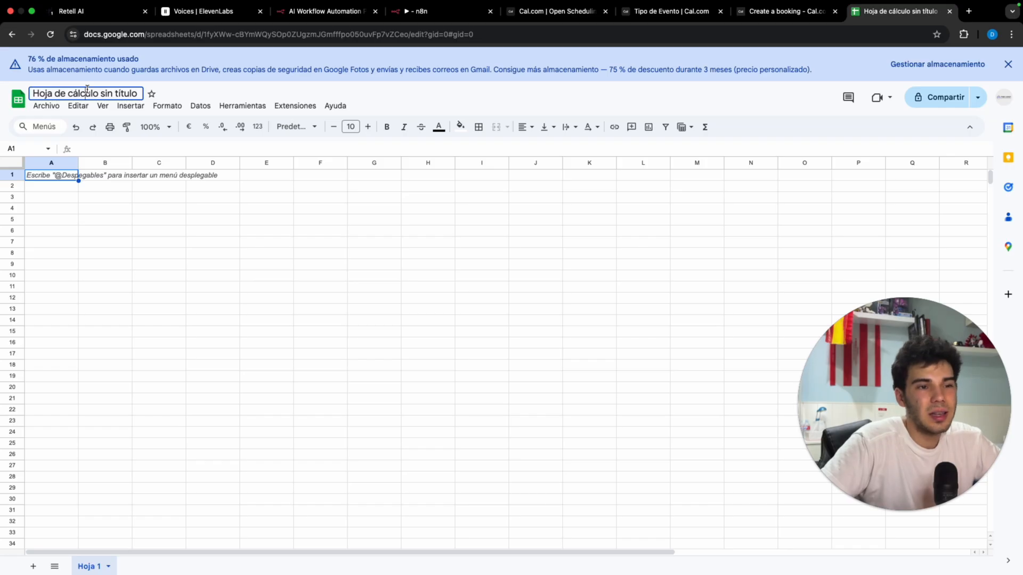
Step: Rename the spreadsheet to '2025 cold calling campaigns'
double_click(87, 93)
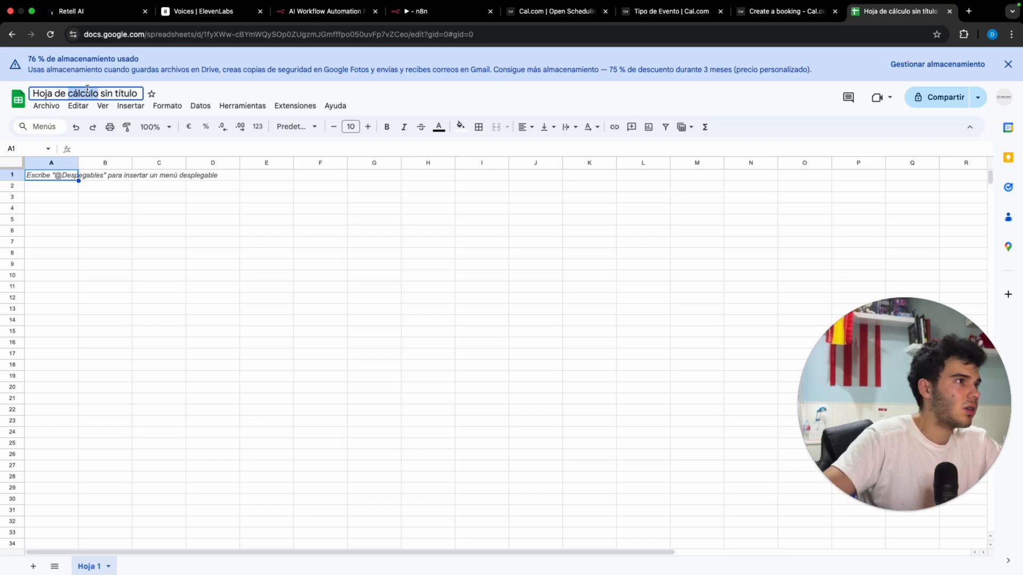
triple_click(87, 90)
text(2025 co)
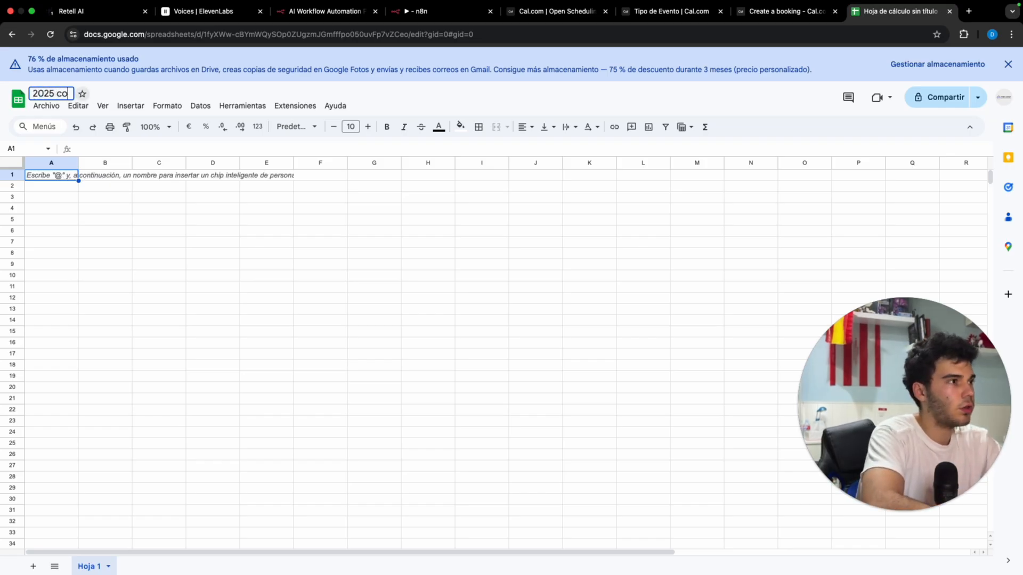
text(ld c)
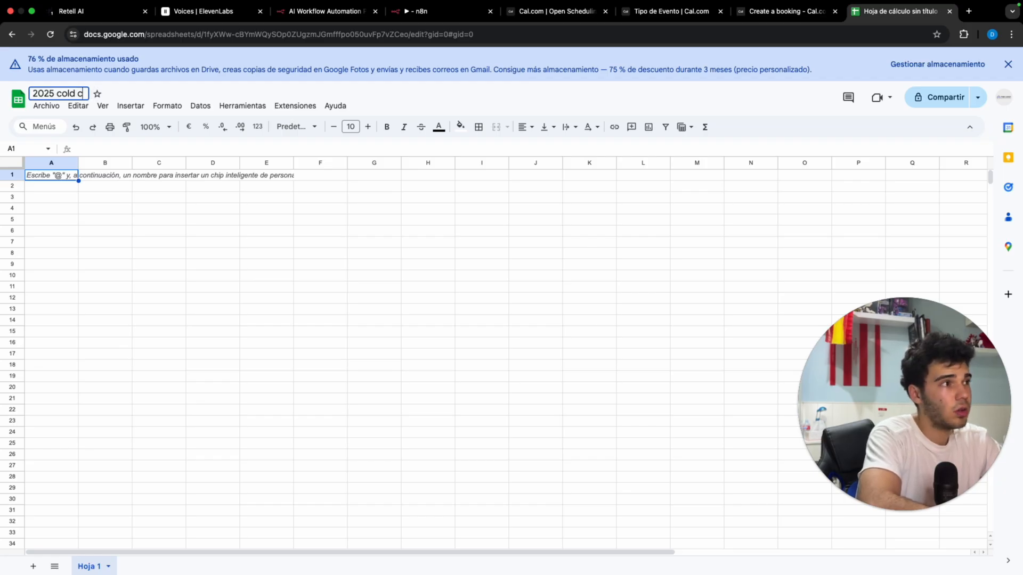
text(alling campaigns)
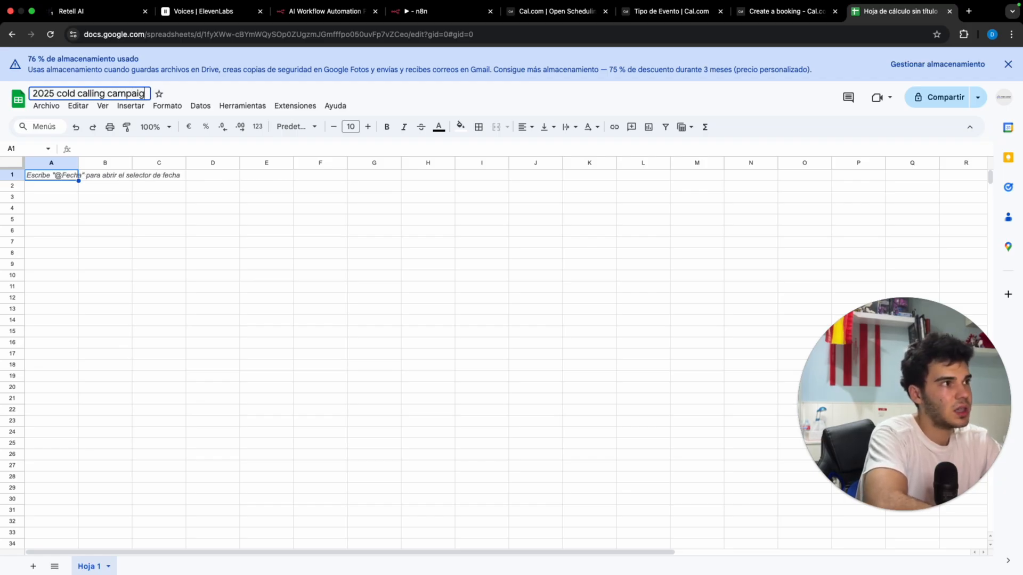
key(Return)
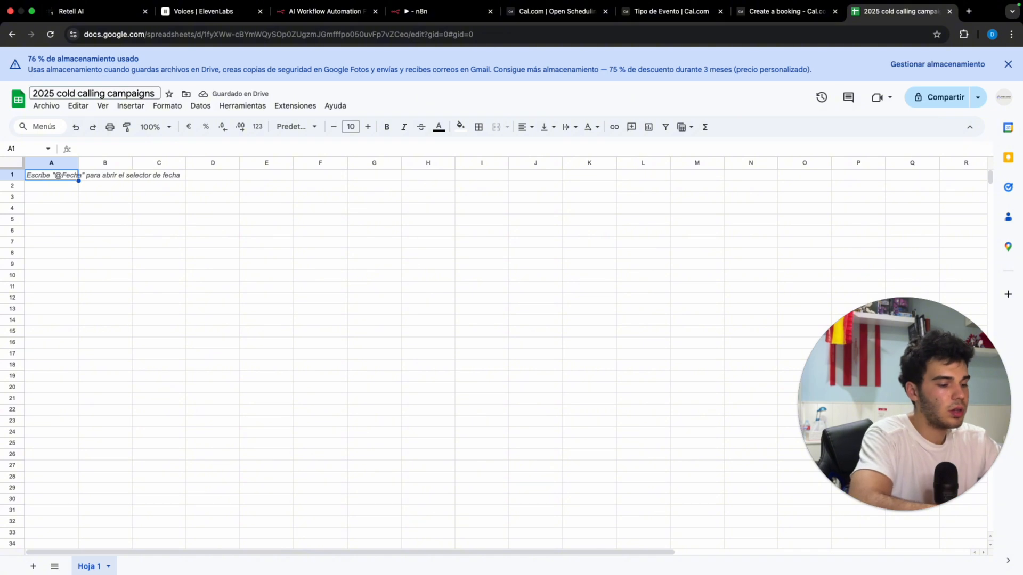
Step: Enter headers Phone Numbers, First, Last name and Whole name in A1–D1
text(Phone Numbers)
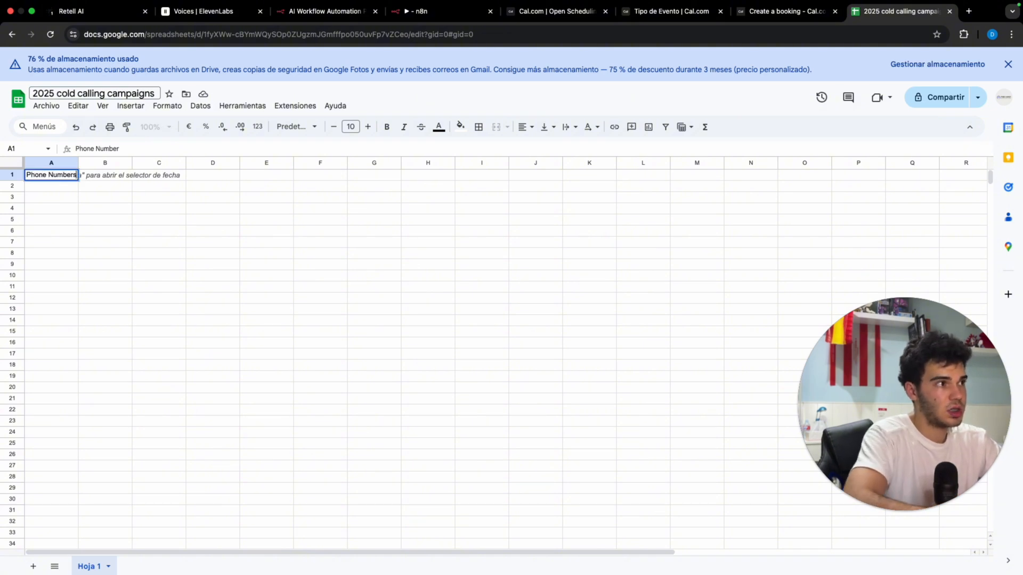
key(Return)
key(Right)
key(Up)
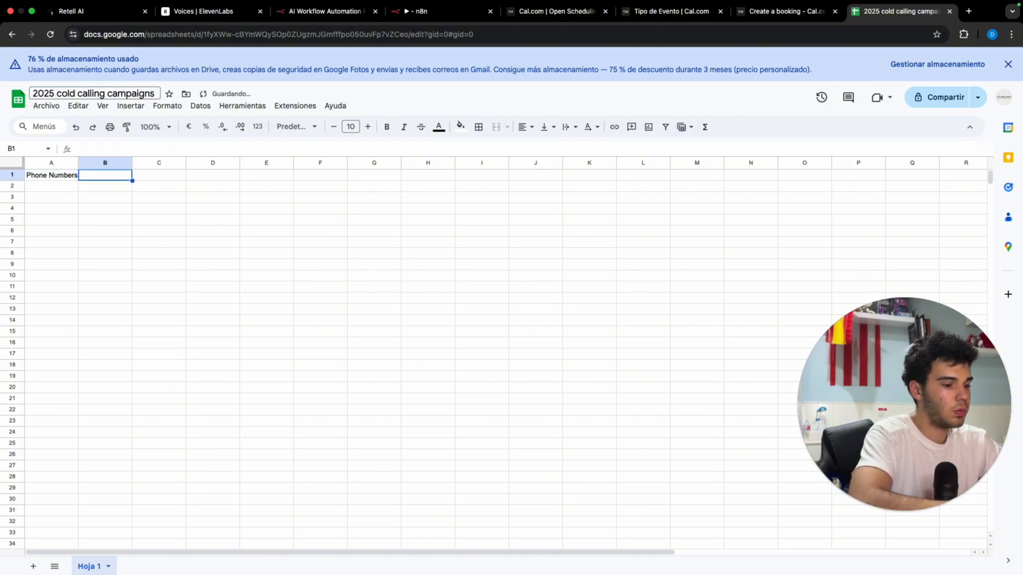
text(First Name)
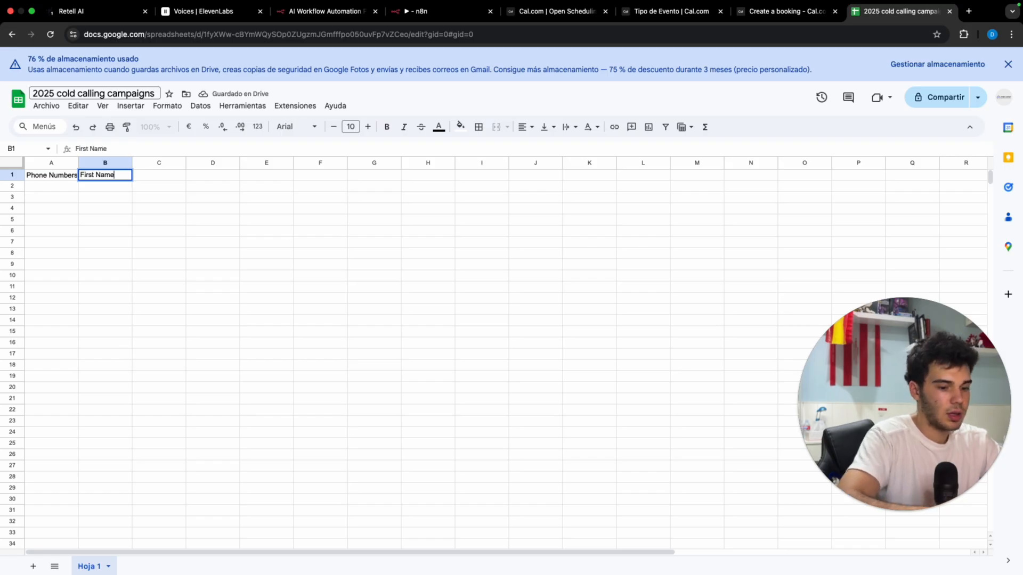
key(Return)
key(Right)
key(Up)
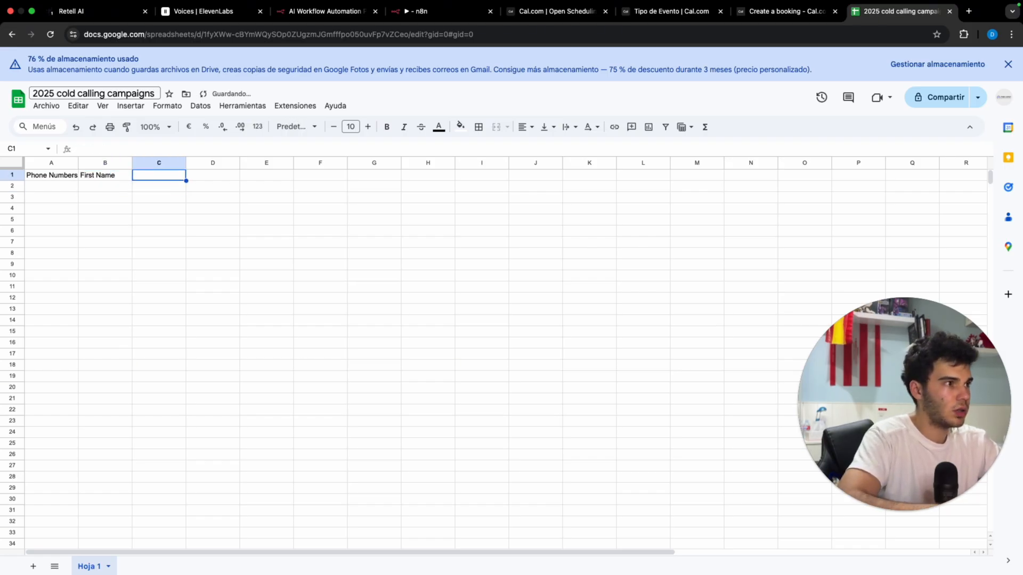
text(Last name)
key(Return)
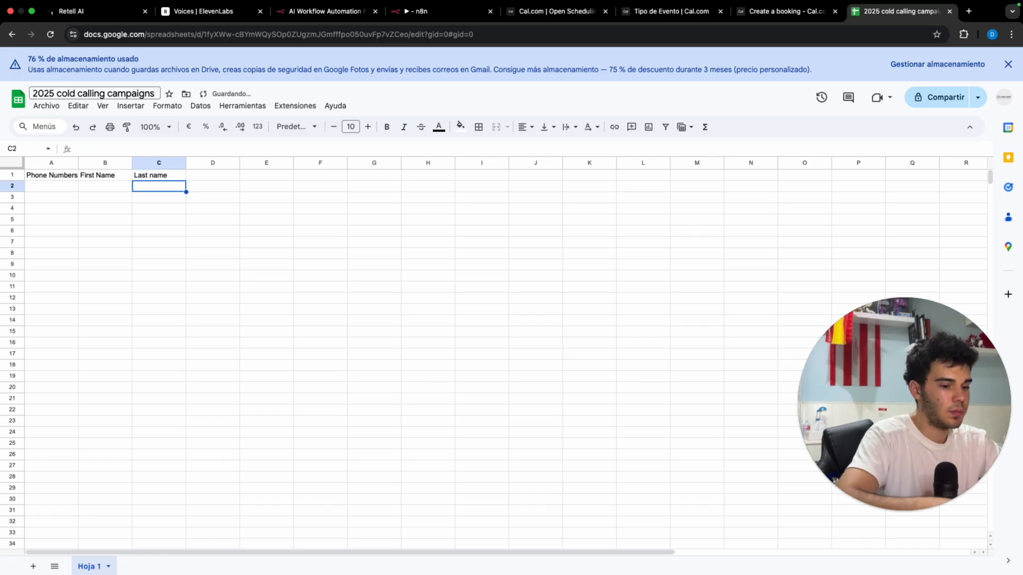
key(Right)
key(Up)
text(Whole name)
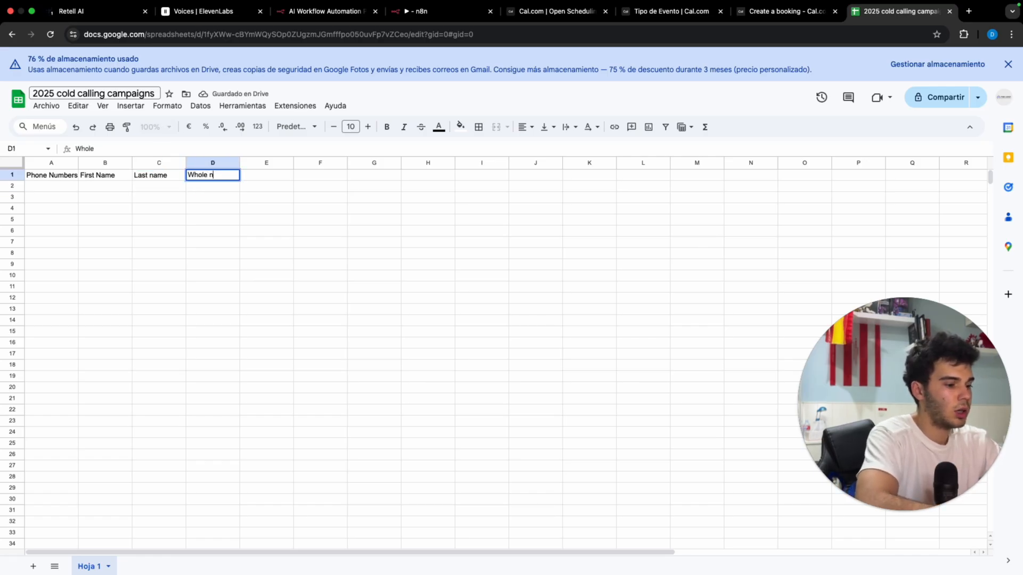
key(Return)
Step: Add headers Property address, Email and Call sent in E1–G1, then select row 2
key(Right)
key(Up)
text(Property a)
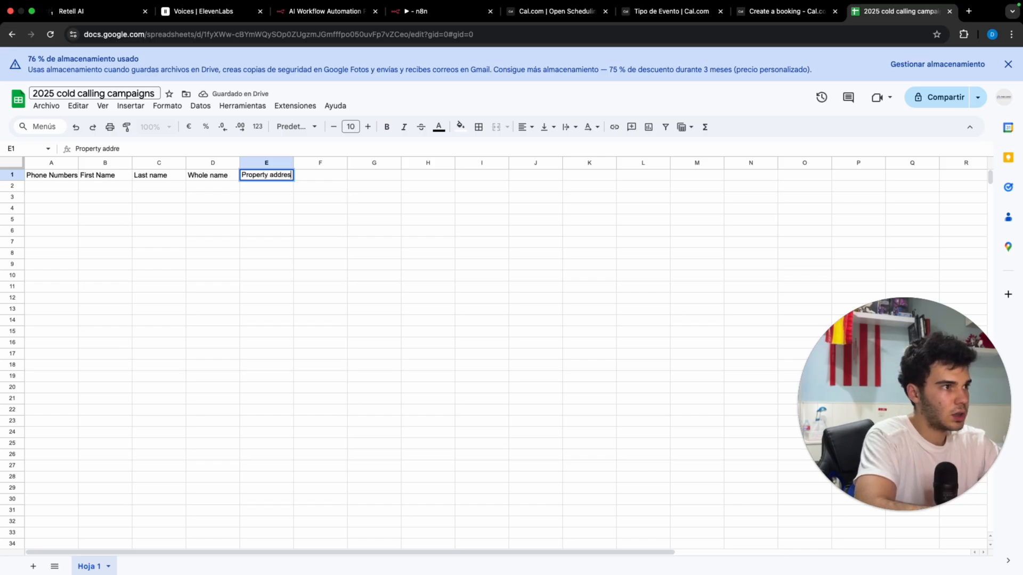
key(Return)
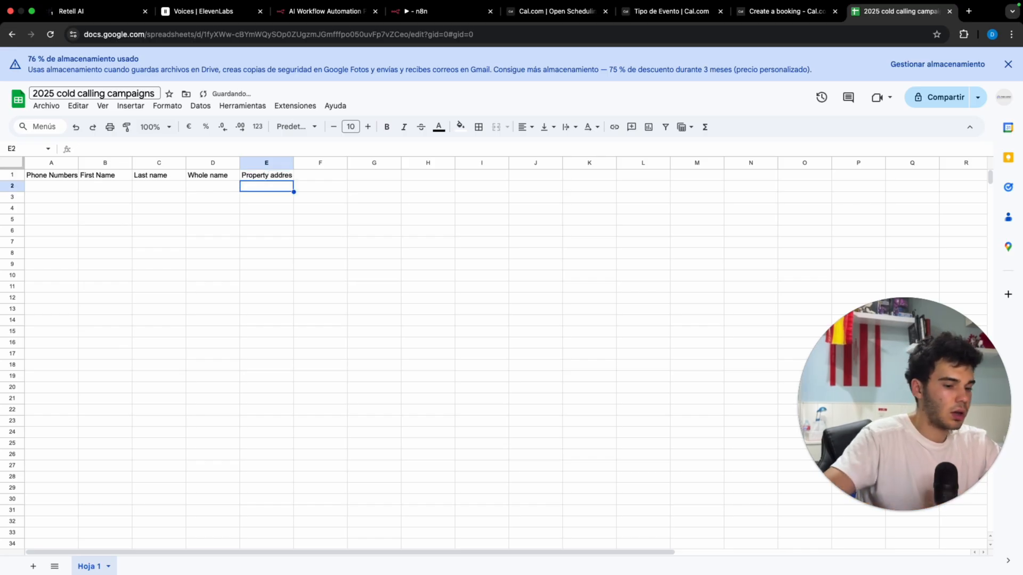
key(Up)
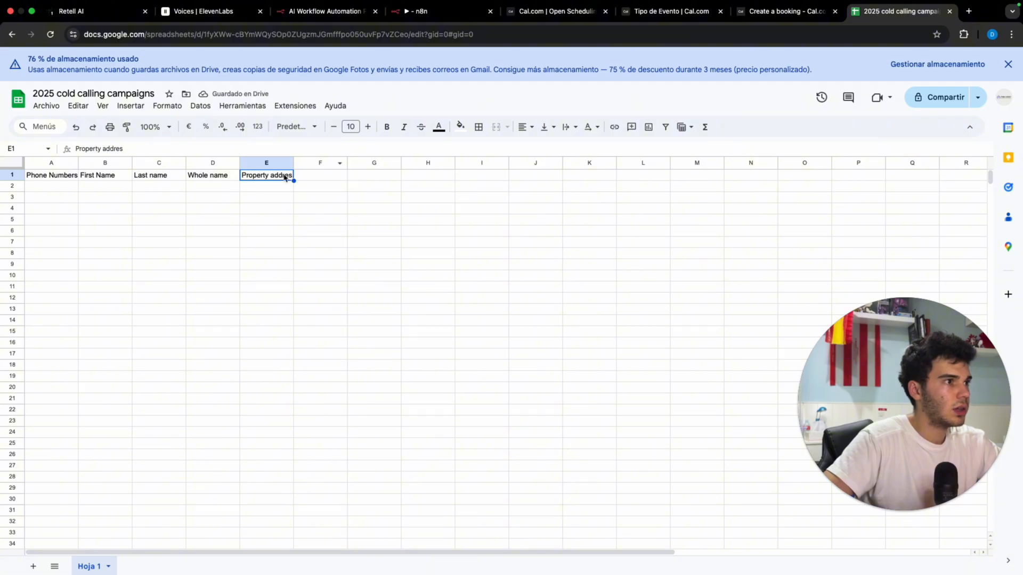
double_click(292, 176)
text(s)
key(Return)
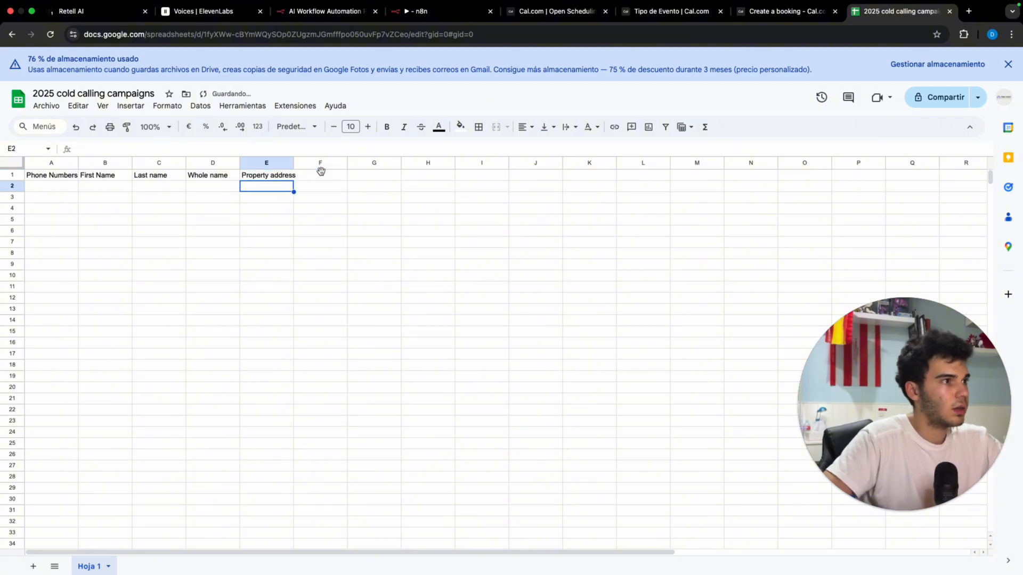
click(320, 175)
text(Eai)
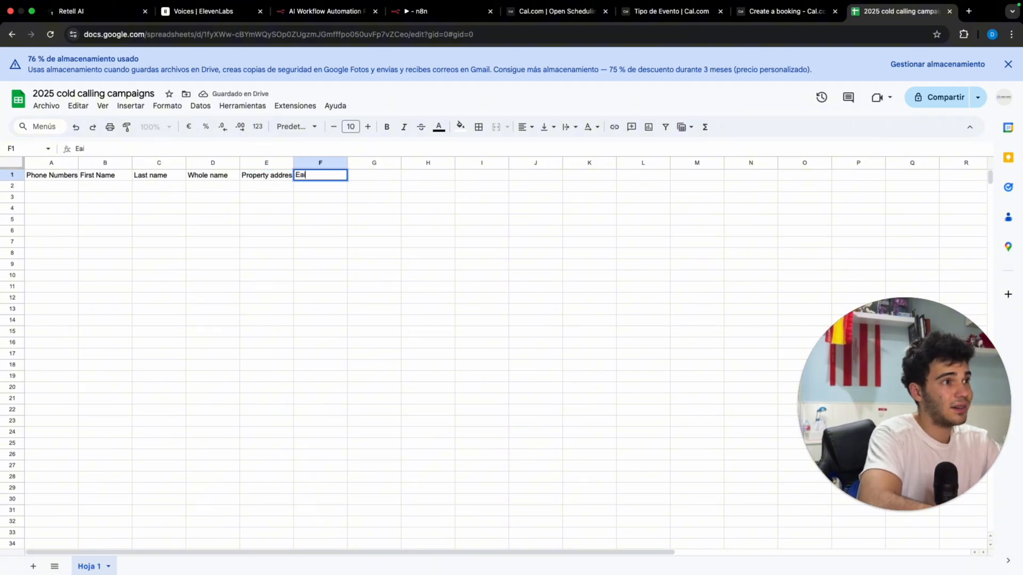
text(ail)
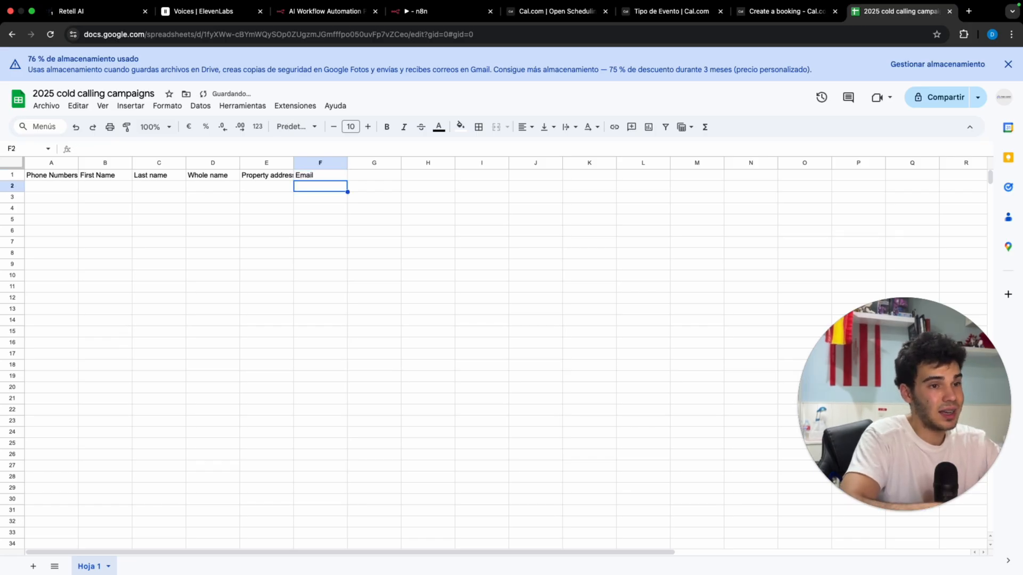
key(Tab)
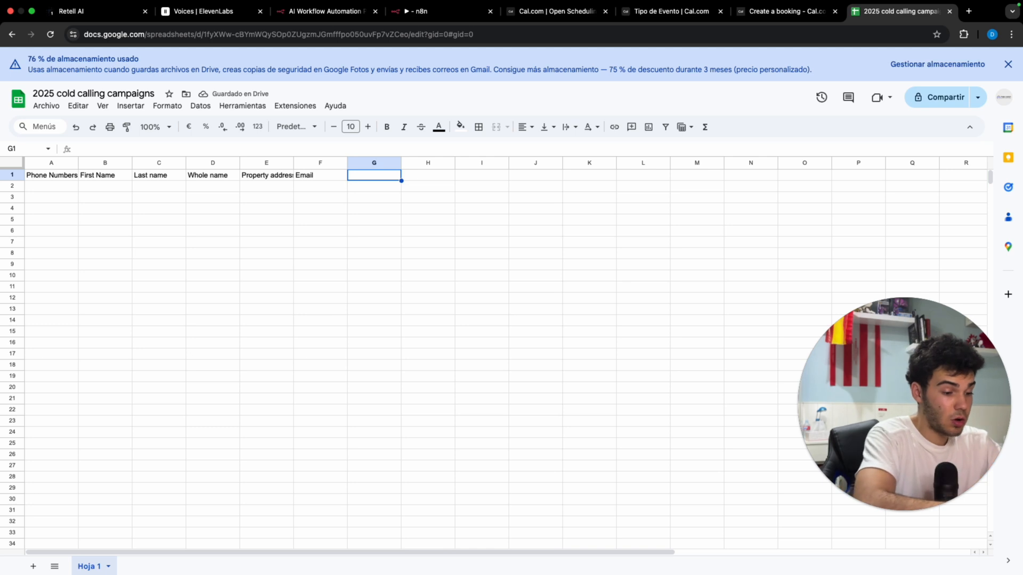
text(Call sent)
key(Return)
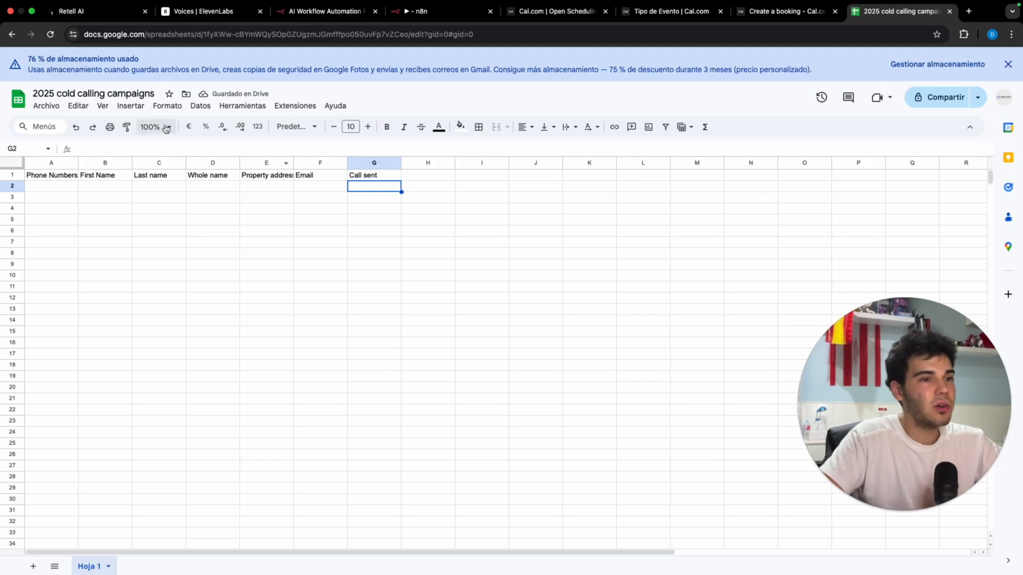
click(98, 185)
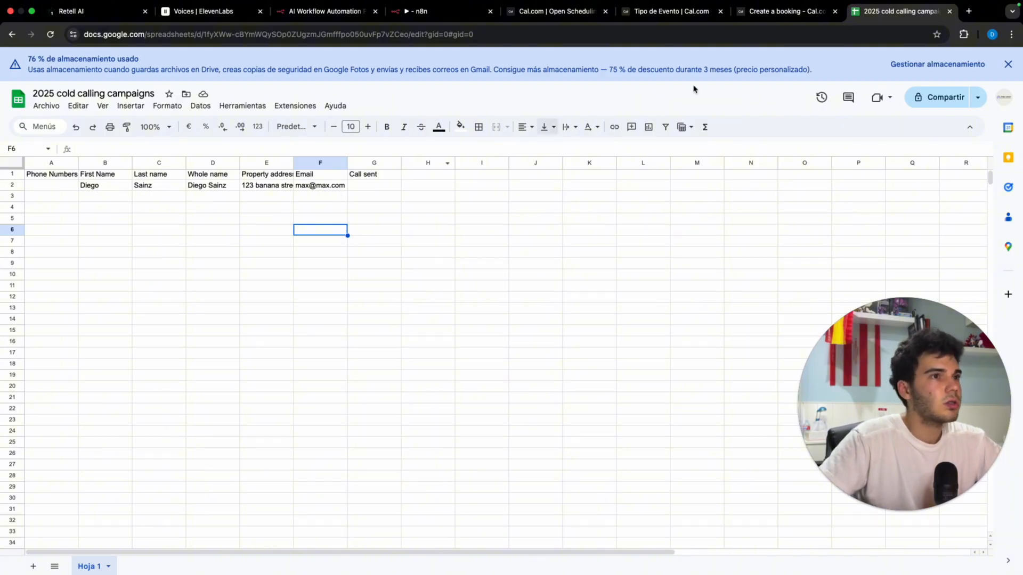
Step: Close the HTTP Request1 node and save the current workflow
click(426, 12)
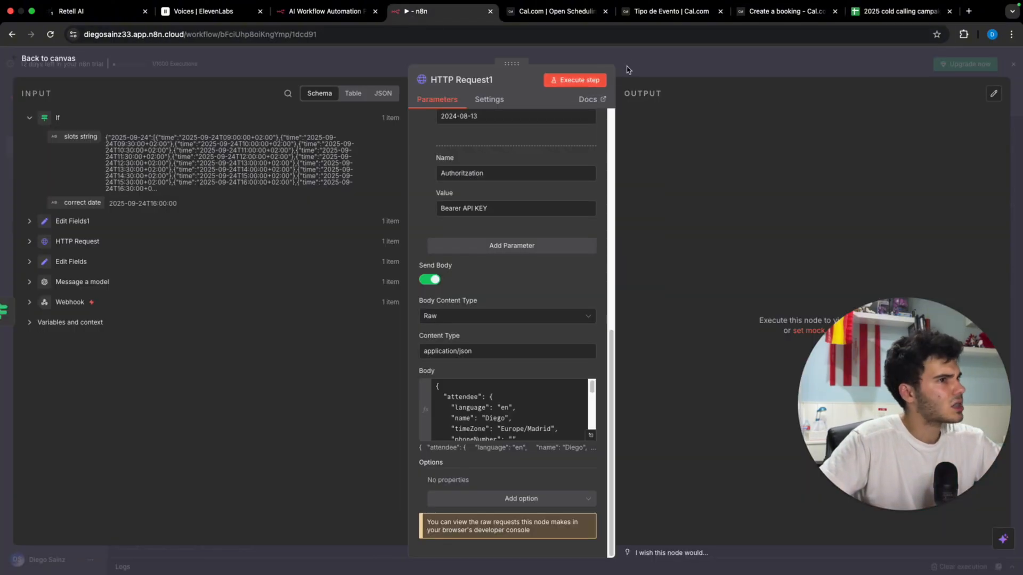
click(698, 71)
click(864, 106)
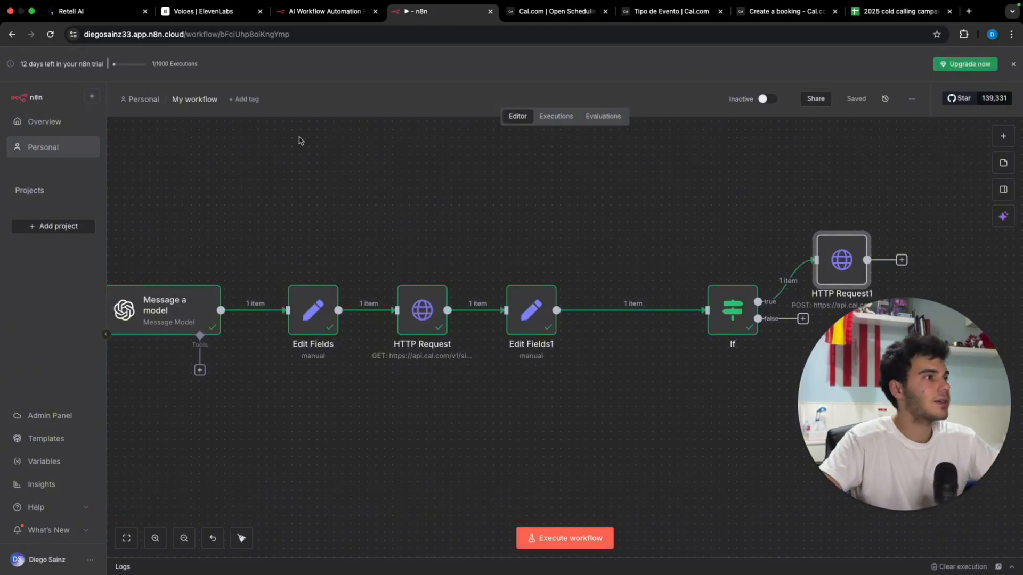
Step: Create a new workflow starting with a Schedule Trigger running every 5 minutes
click(85, 125)
click(846, 110)
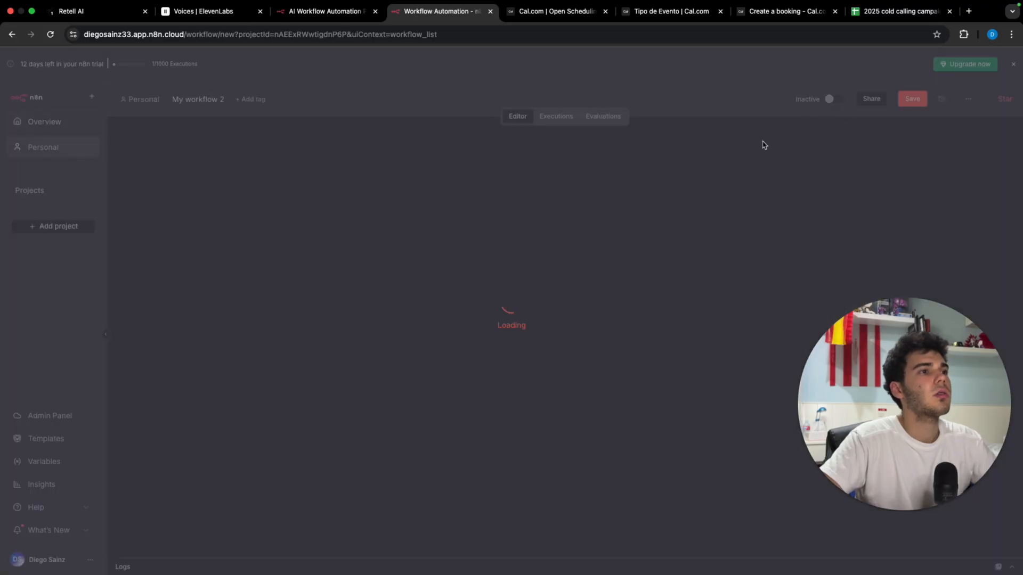
click(579, 315)
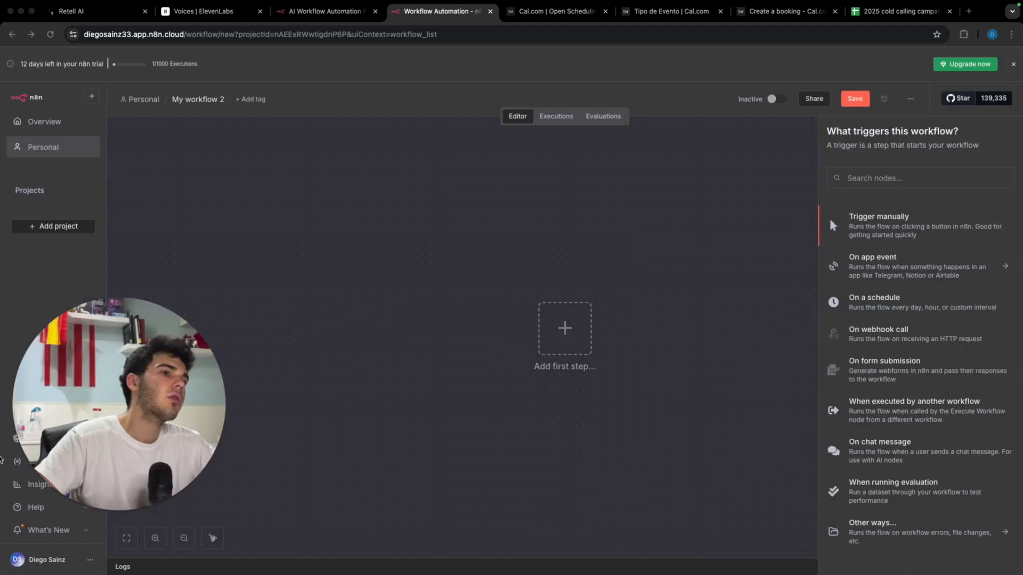
click(936, 303)
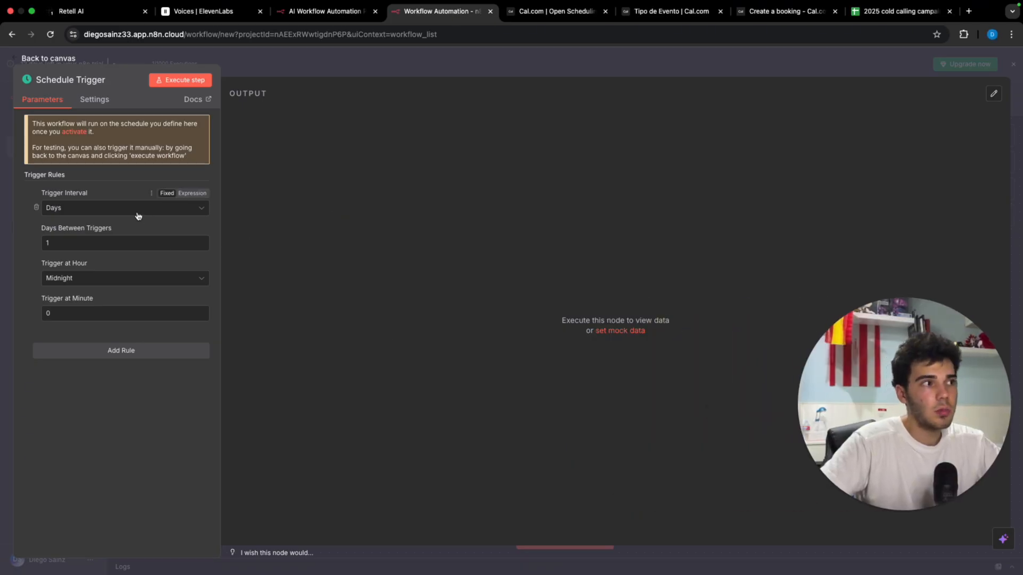
click(137, 211)
click(119, 255)
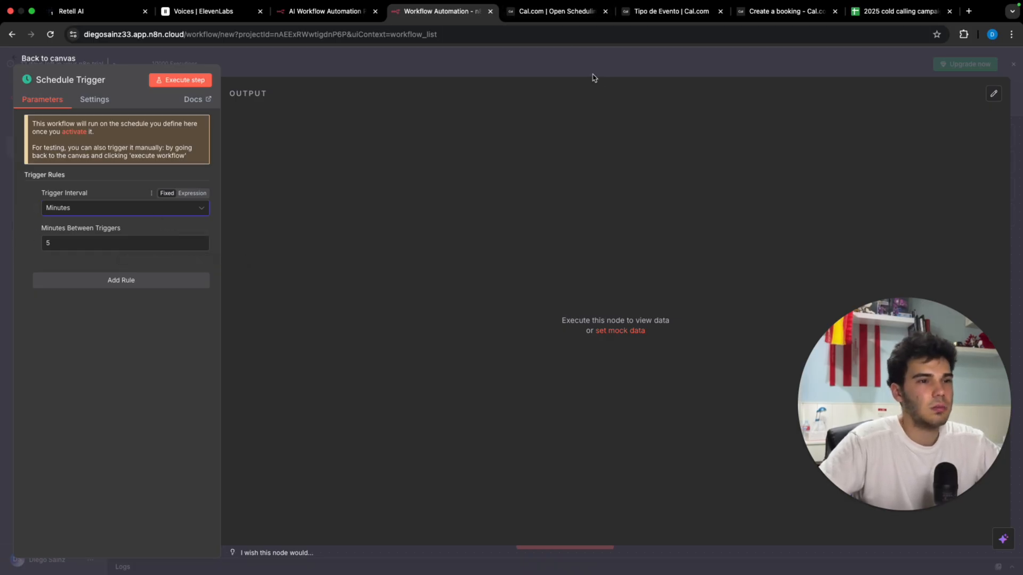
click(644, 66)
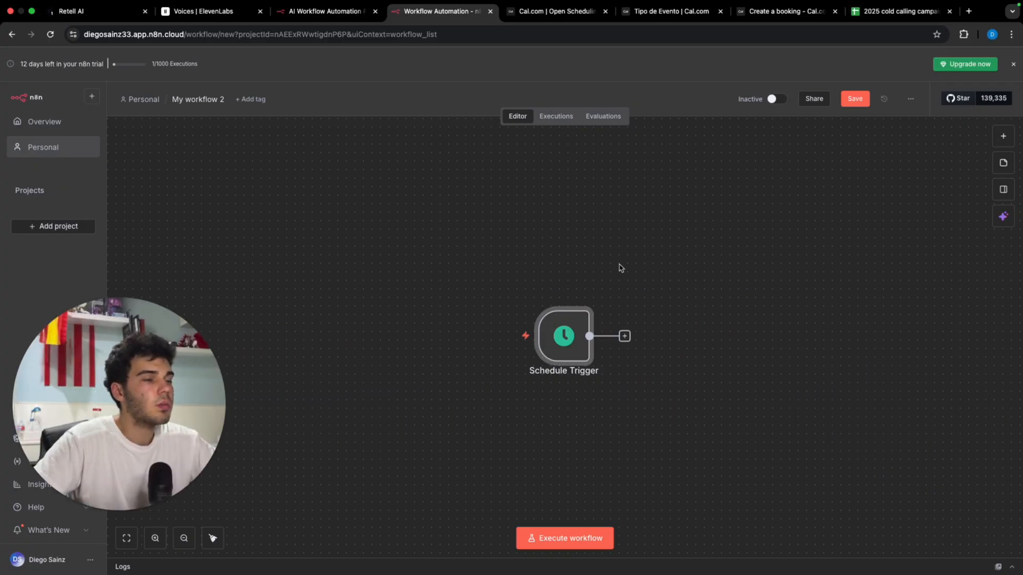
Step: Add a Get row(s) in sheet step reading '2025 cold calling campaigns', sheet Hoja 1
click(625, 336)
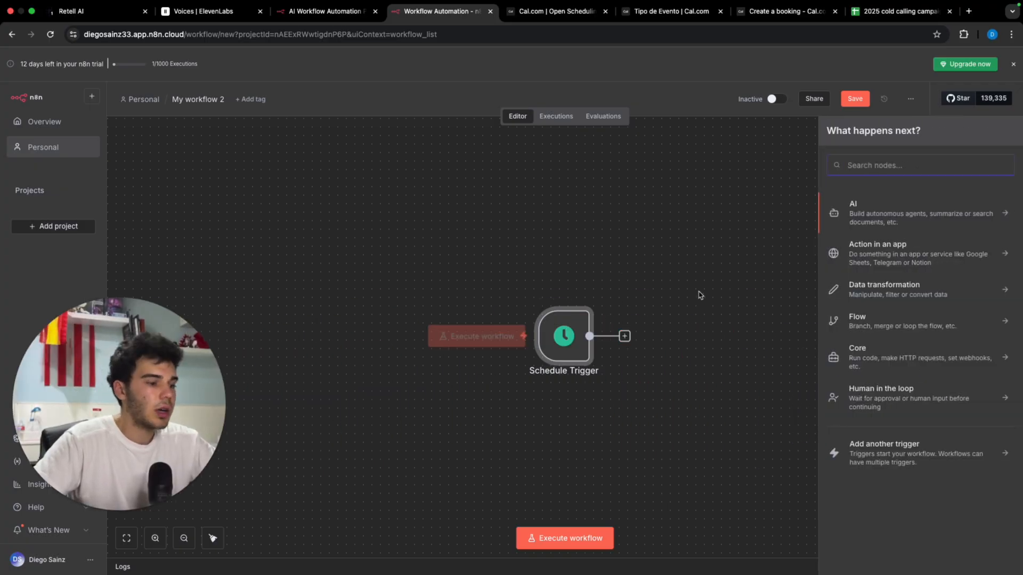
text(sheets)
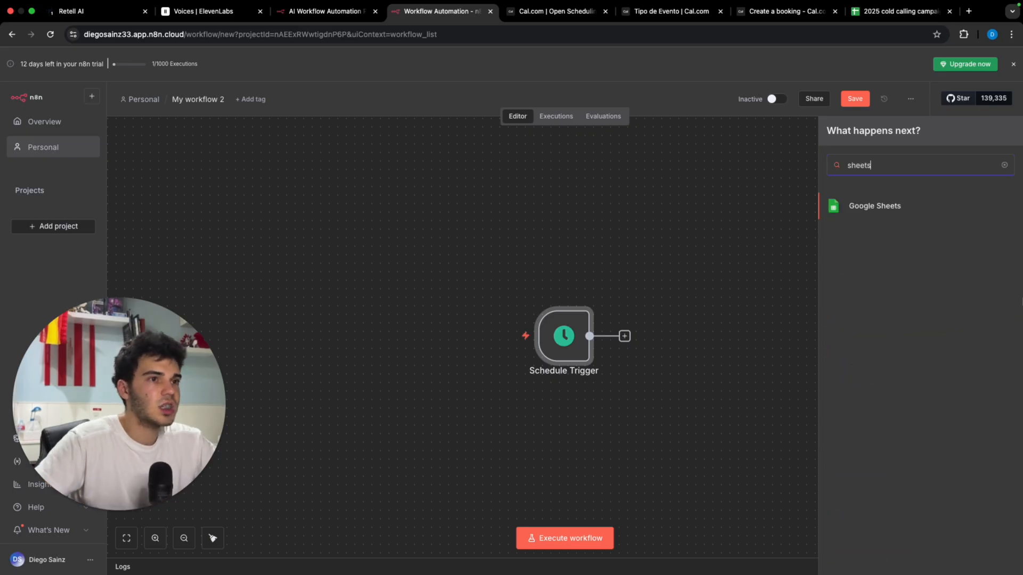
click(909, 208)
click(874, 462)
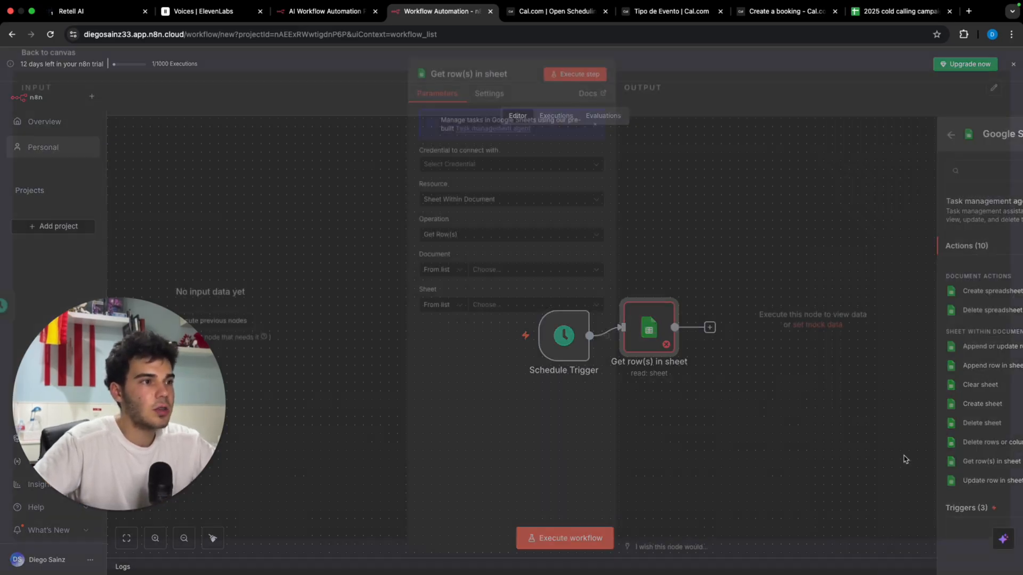
click(527, 277)
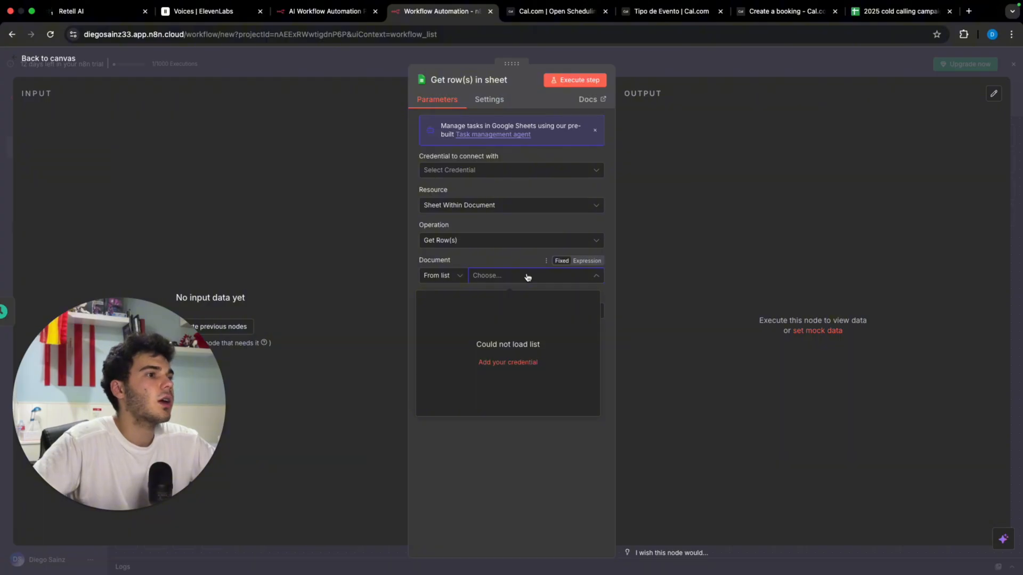
click(516, 175)
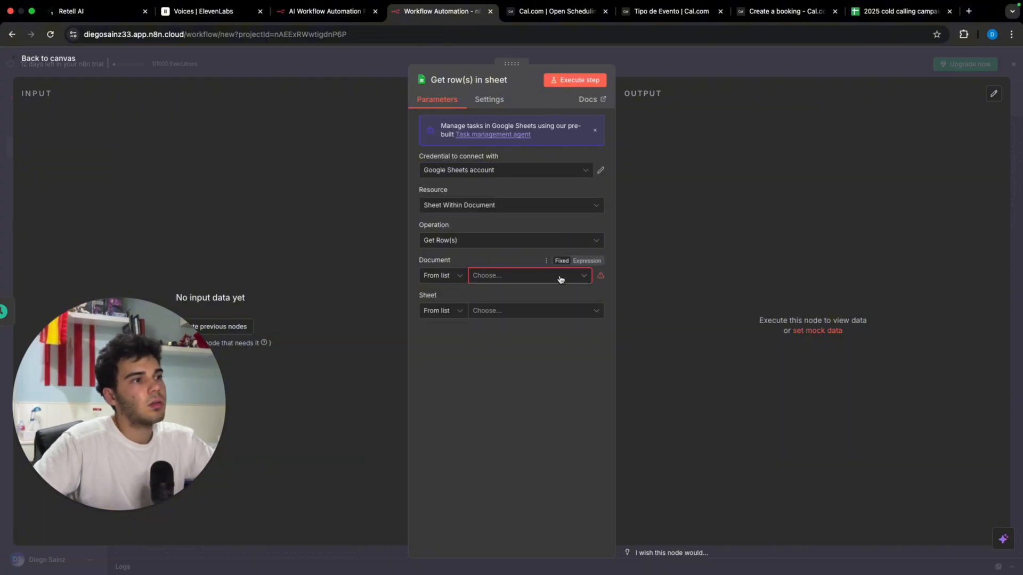
click(559, 279)
click(497, 322)
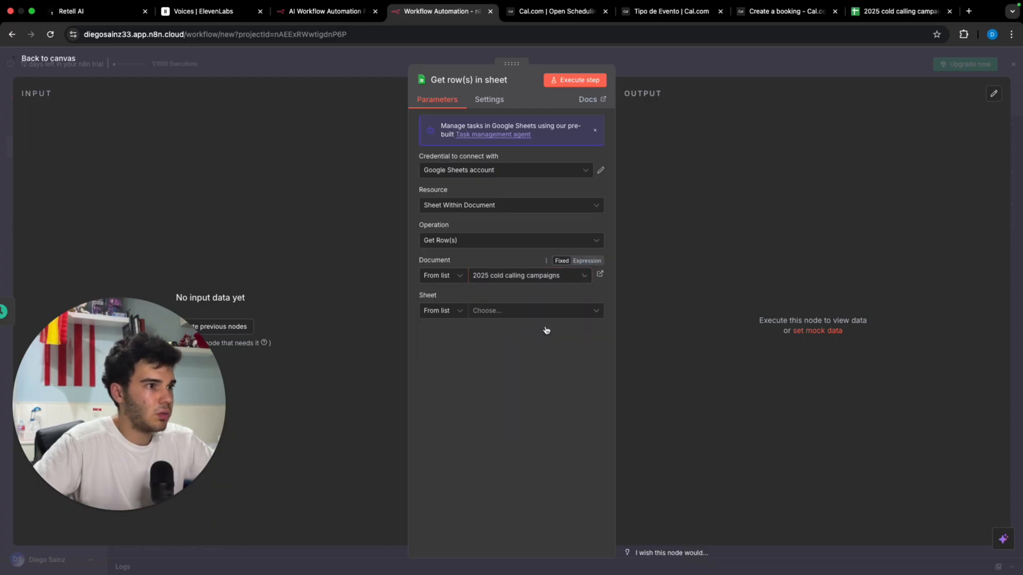
click(525, 312)
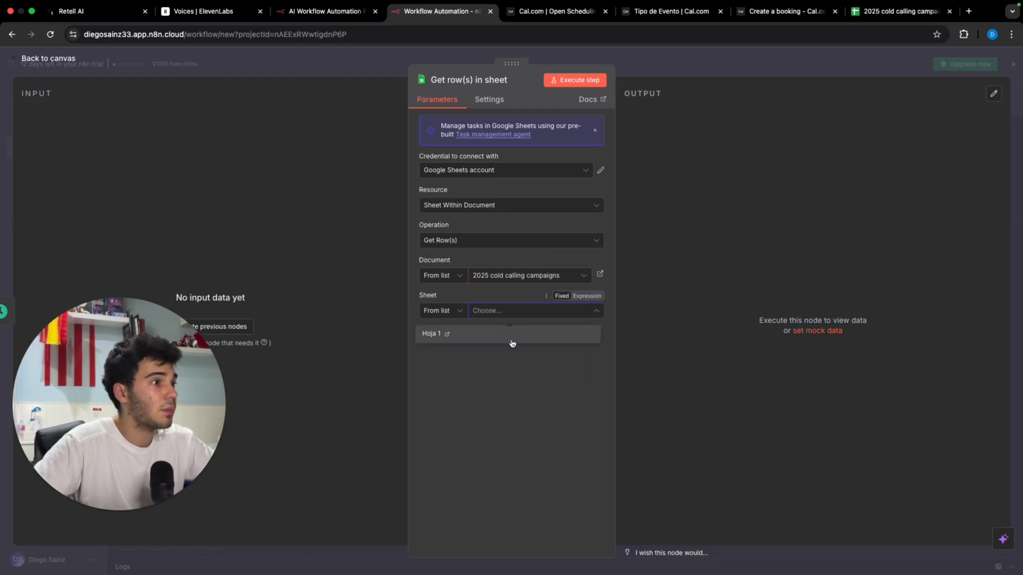
click(511, 341)
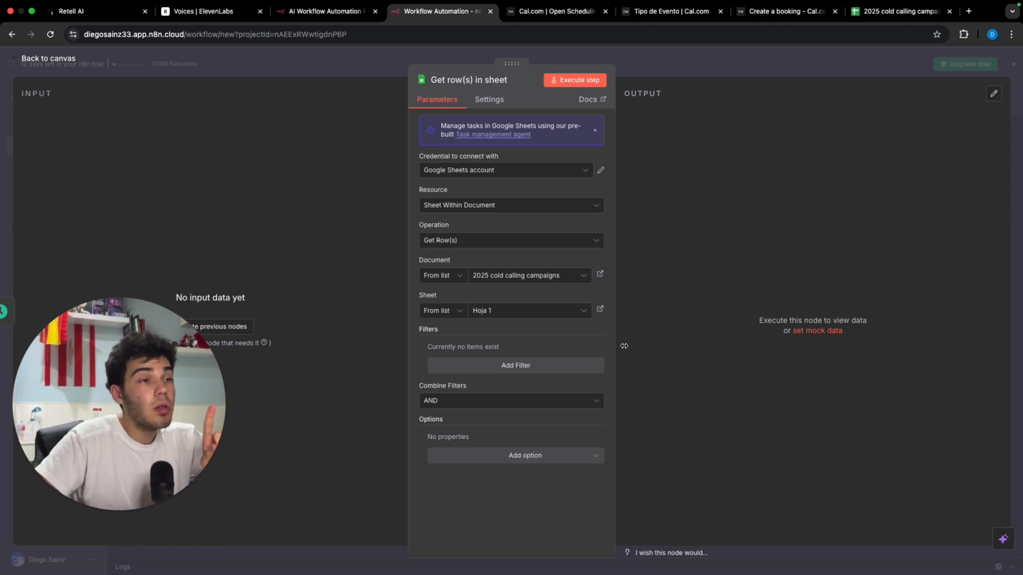
Step: Filter rows on the Call sent column and return only the first matching row
click(905, 12)
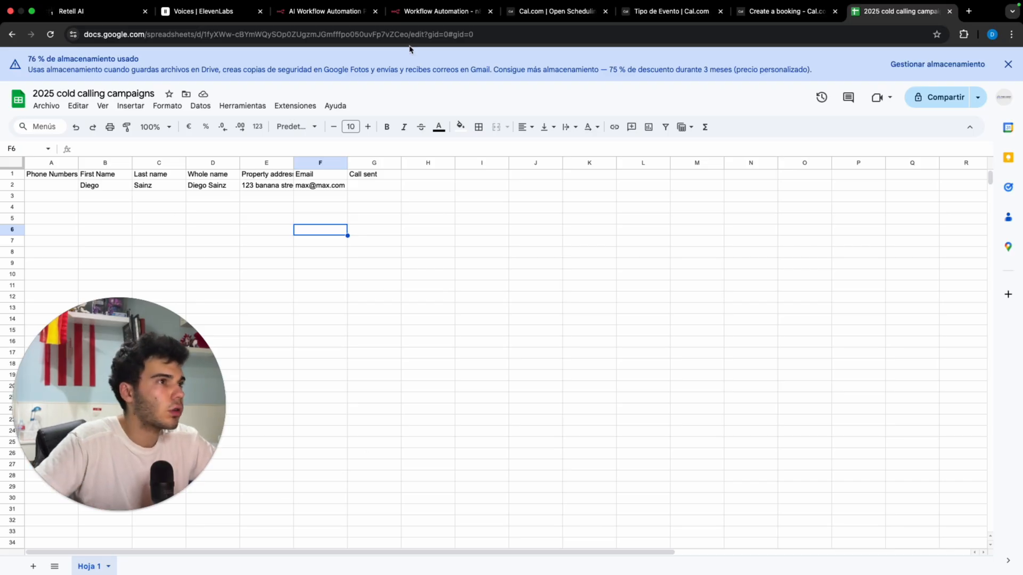
click(419, 15)
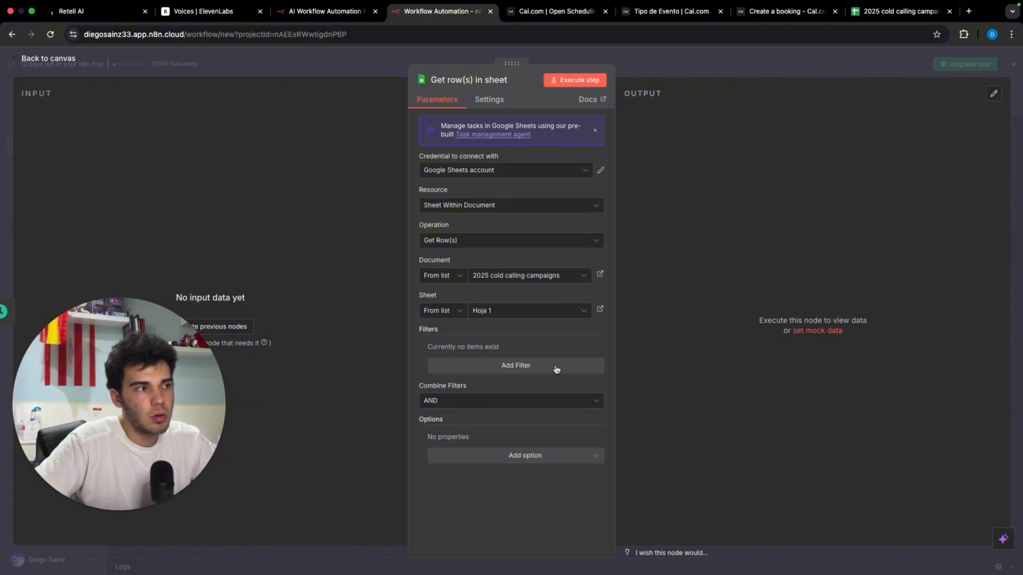
click(556, 376)
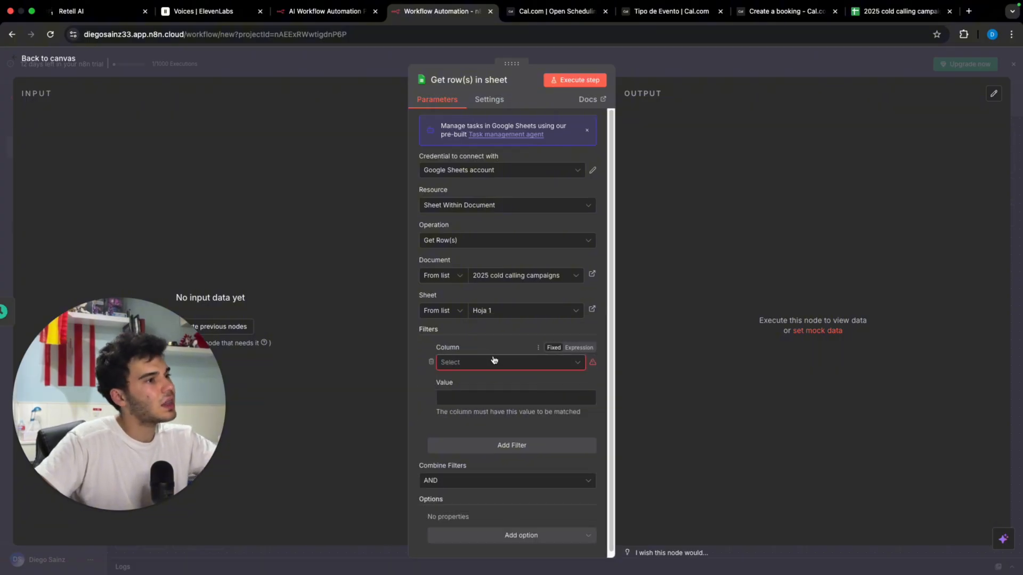
click(491, 364)
click(500, 498)
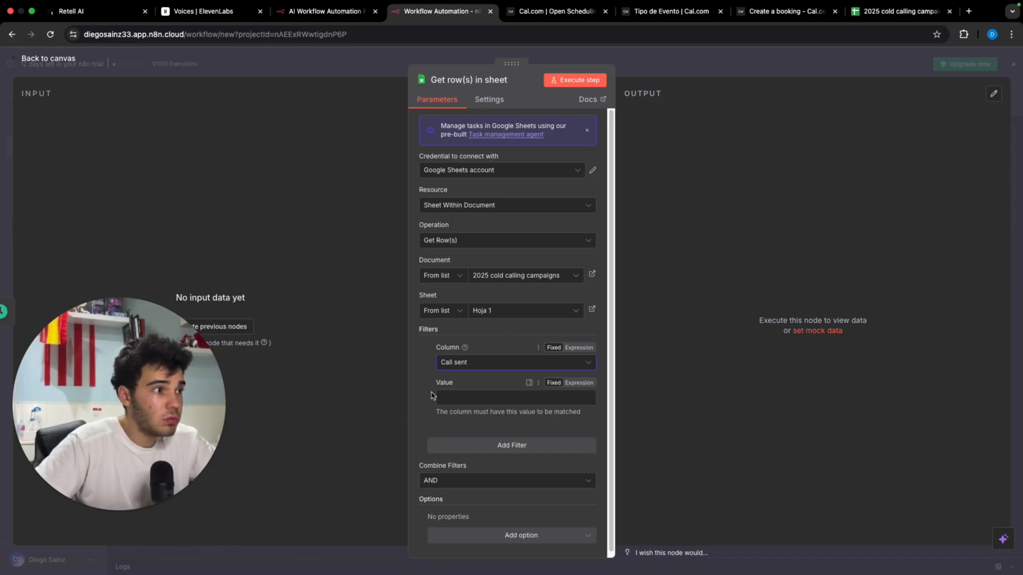
scroll(463, 395, down, 1)
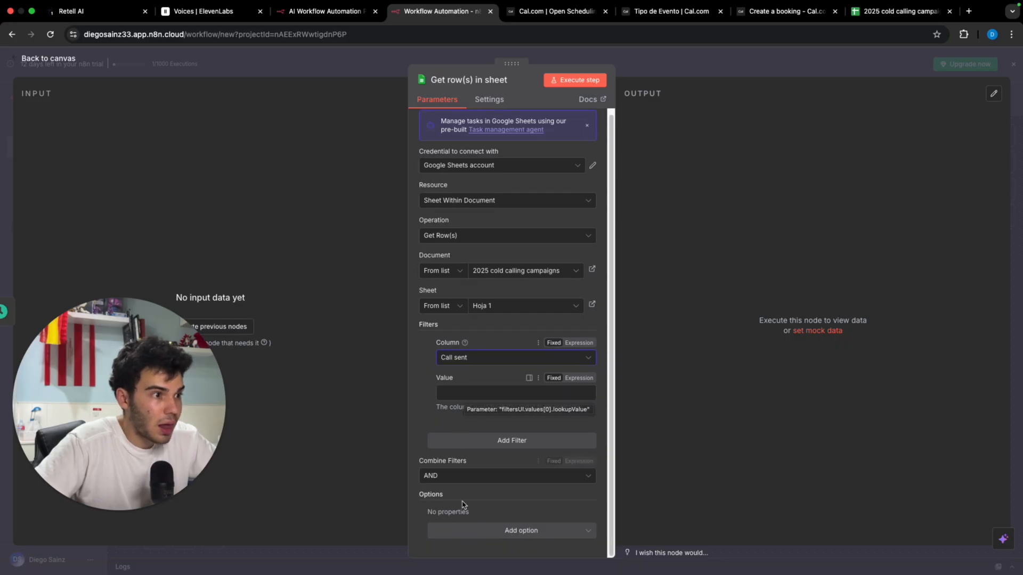
click(521, 531)
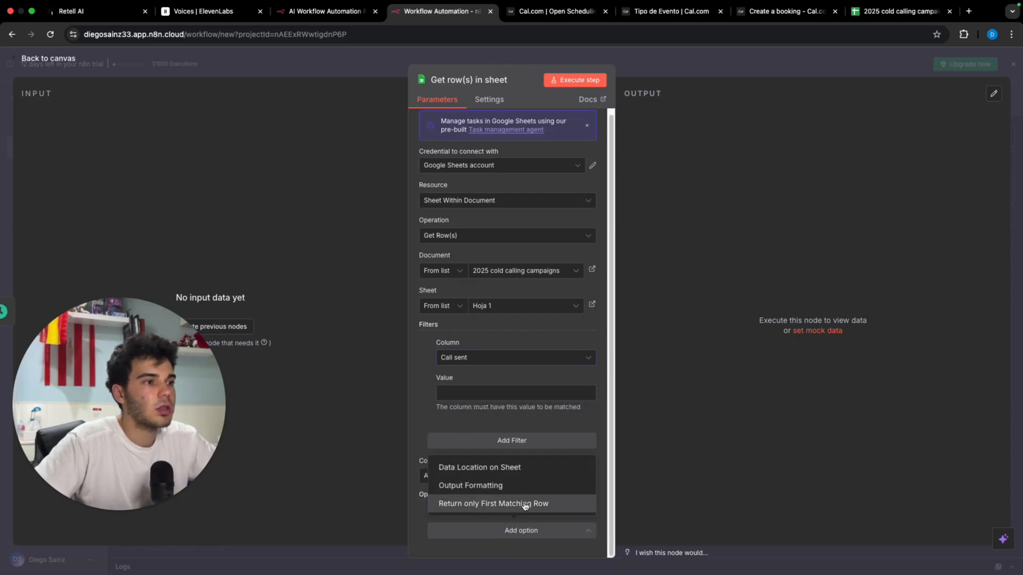
click(525, 504)
scroll(479, 495, down, 1)
click(446, 506)
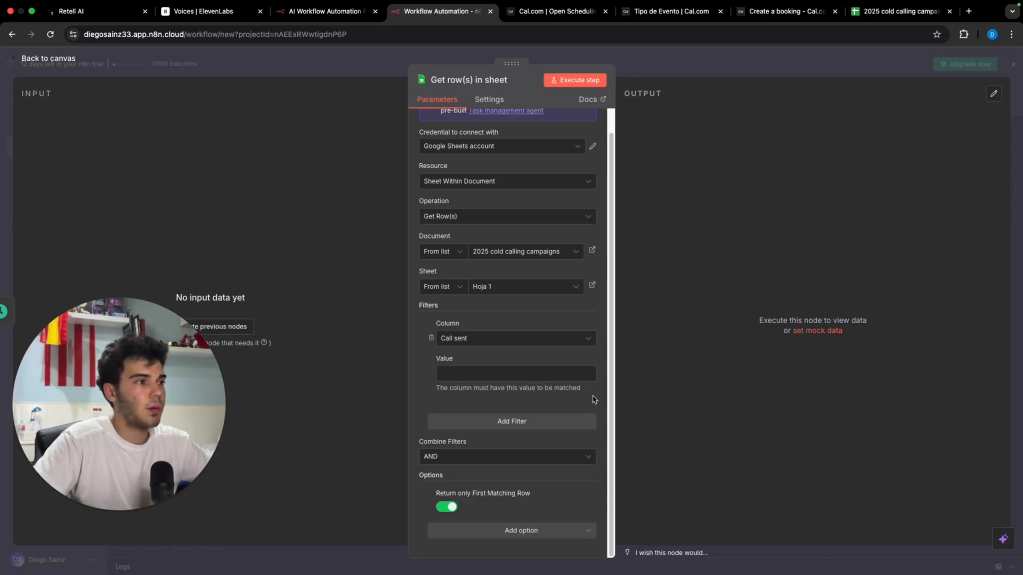
scroll(595, 399, up, 1)
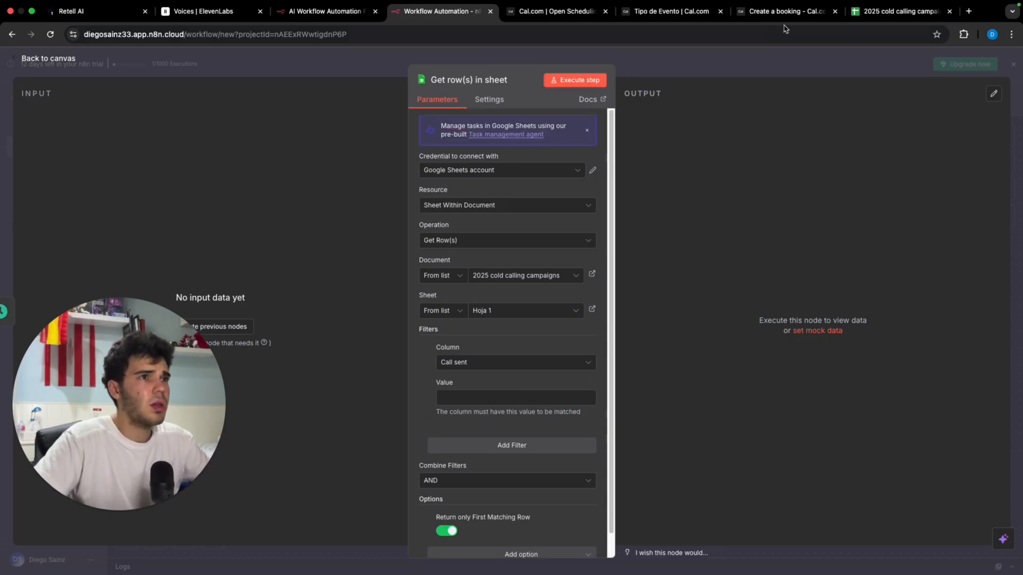
Step: Execute the step to fetch the sample contact row, then go back to the canvas
click(855, 20)
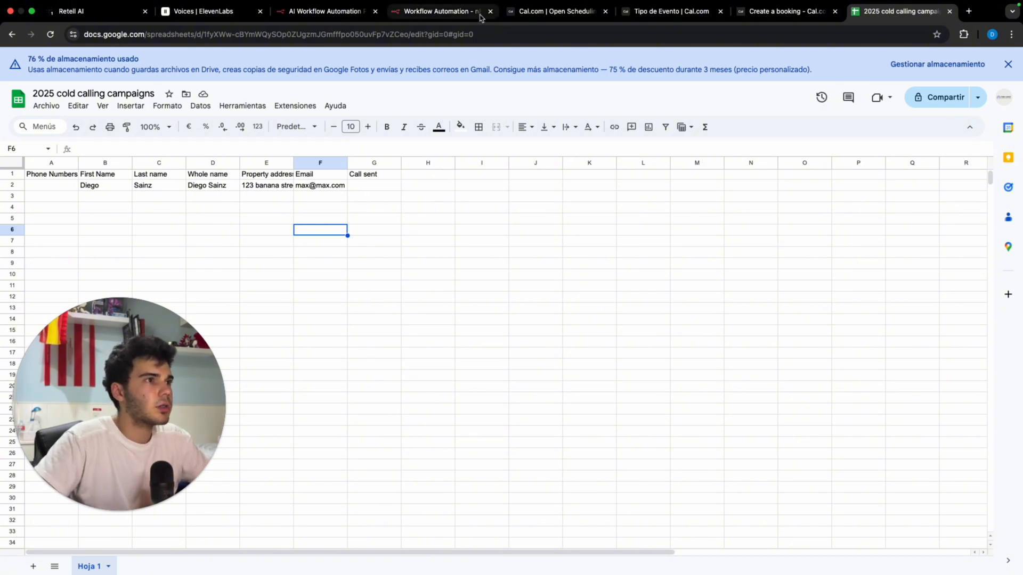
click(435, 16)
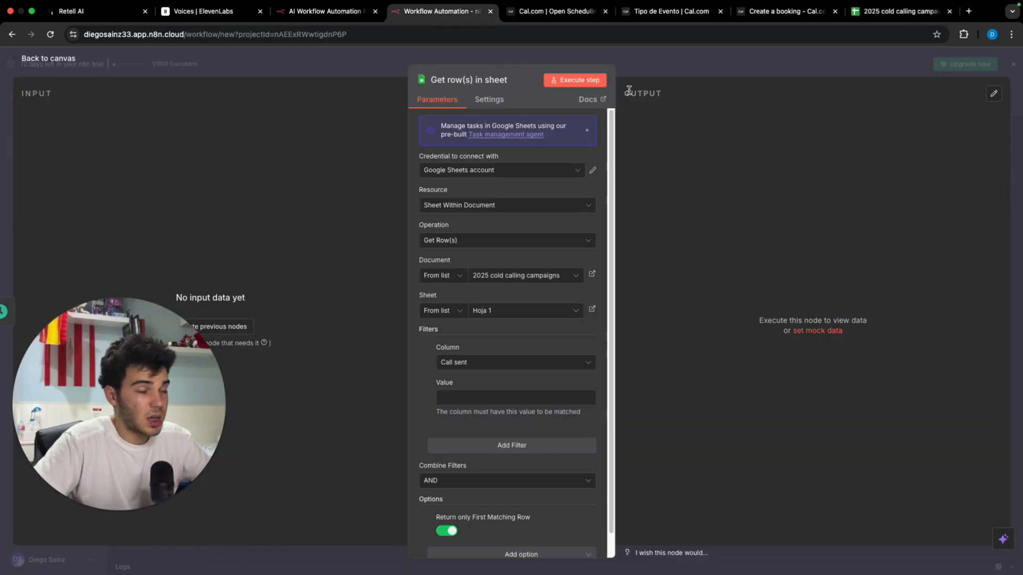
click(586, 81)
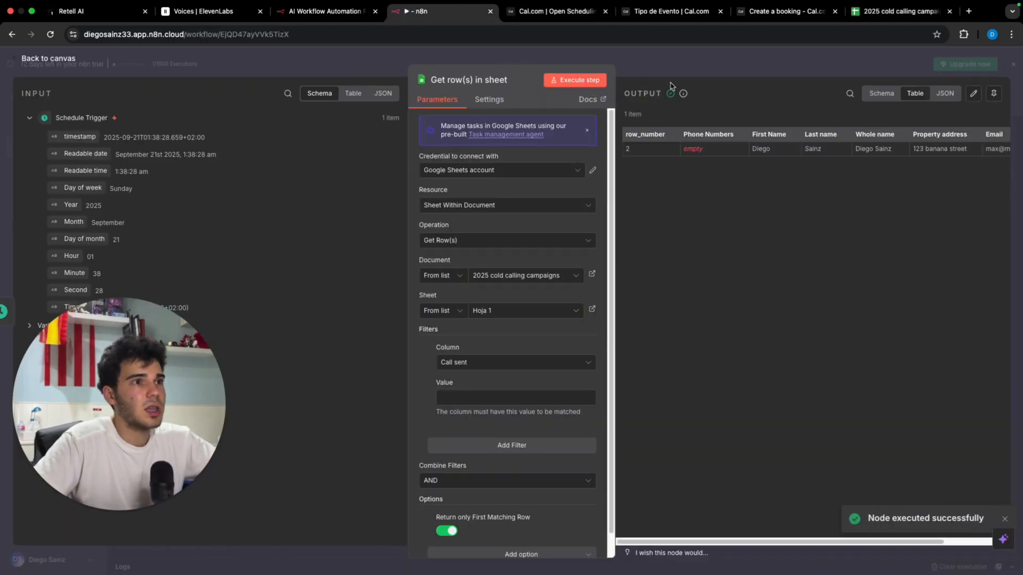
scroll(745, 153, right, 3)
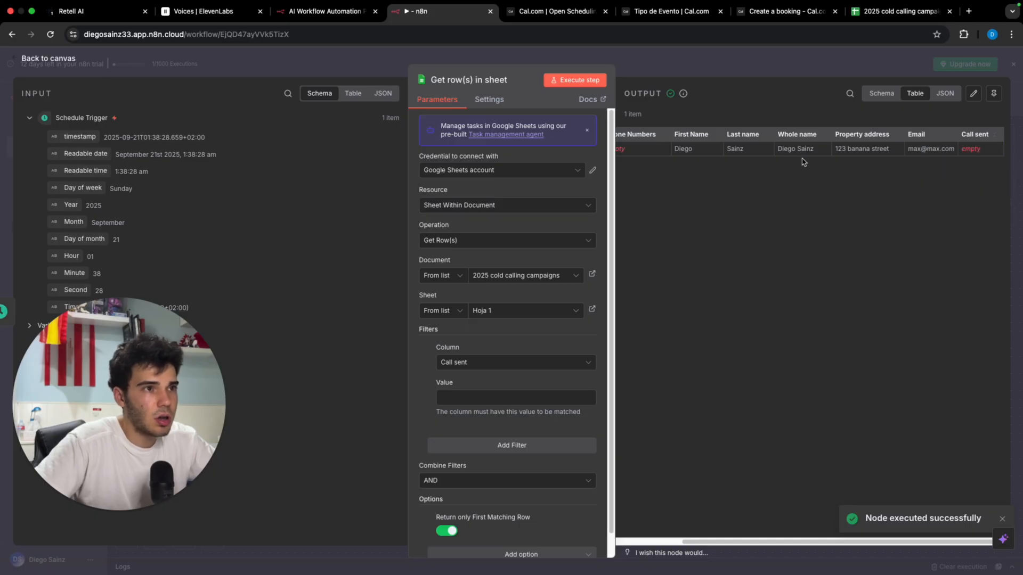
click(702, 65)
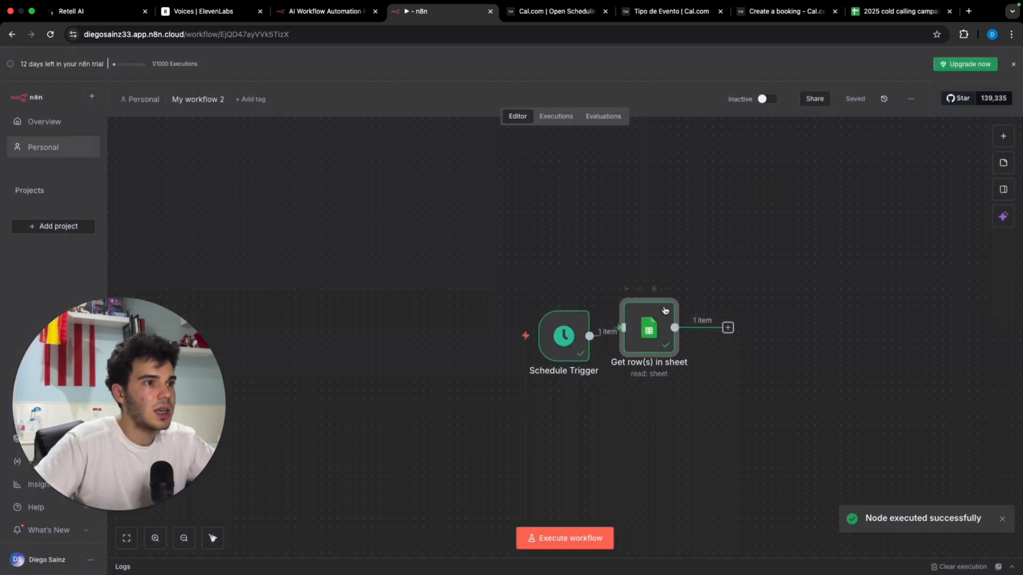
Step: Insert an HTTP Request node after Get row(s) in sheet, using the POST method
drag(664, 311, 682, 319)
click(745, 334)
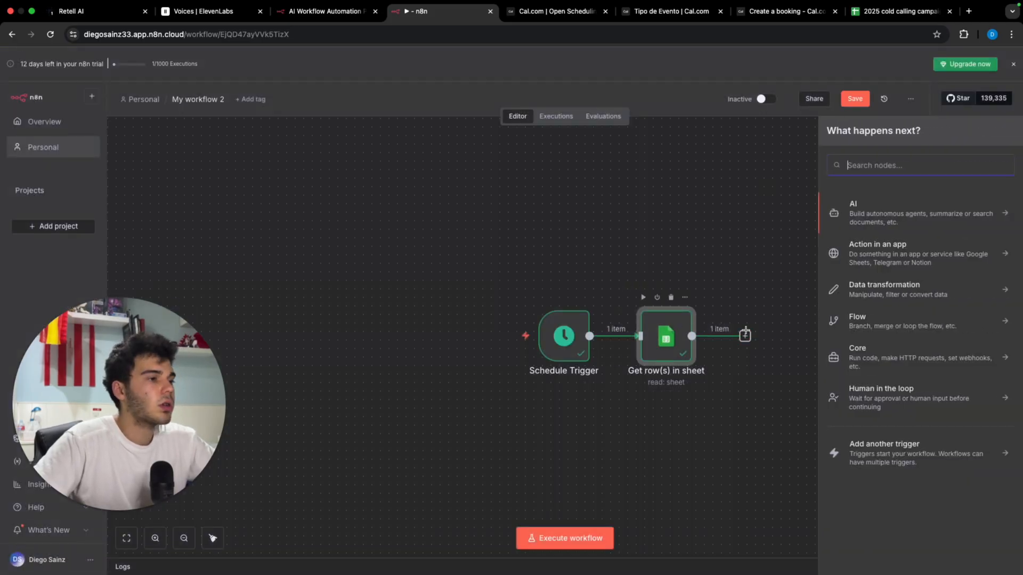
text(htt)
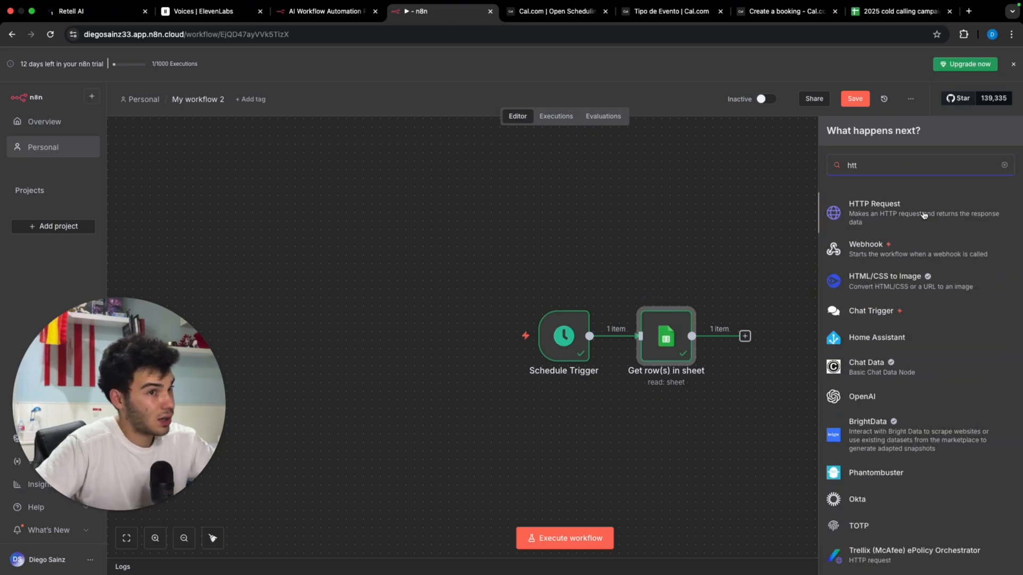
key(Return)
click(532, 192)
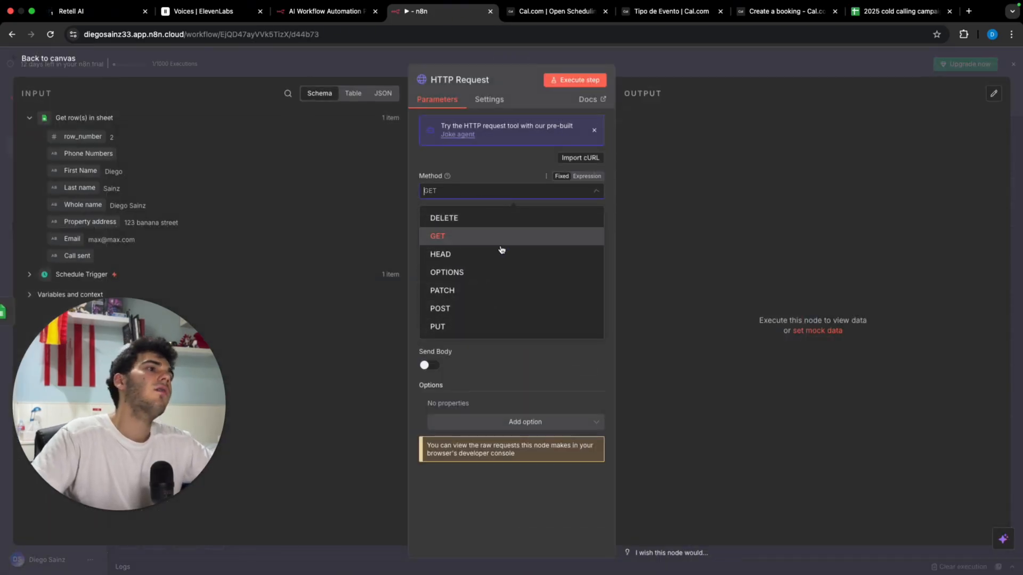
click(519, 304)
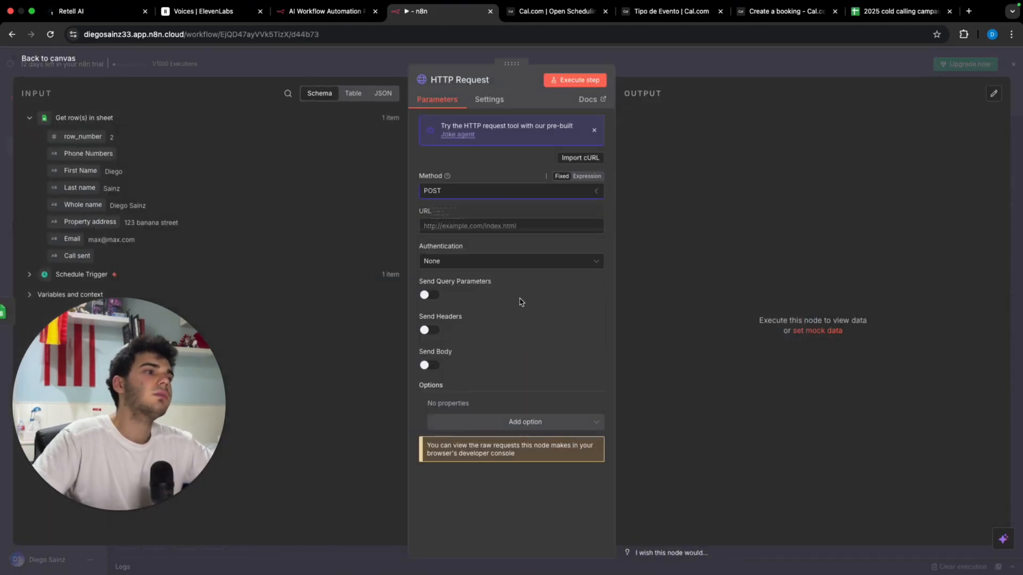
Step: Search 'retell ai api docs' and open Retell's Create Phone Call reference in a new tab
click(968, 11)
text(retell a)
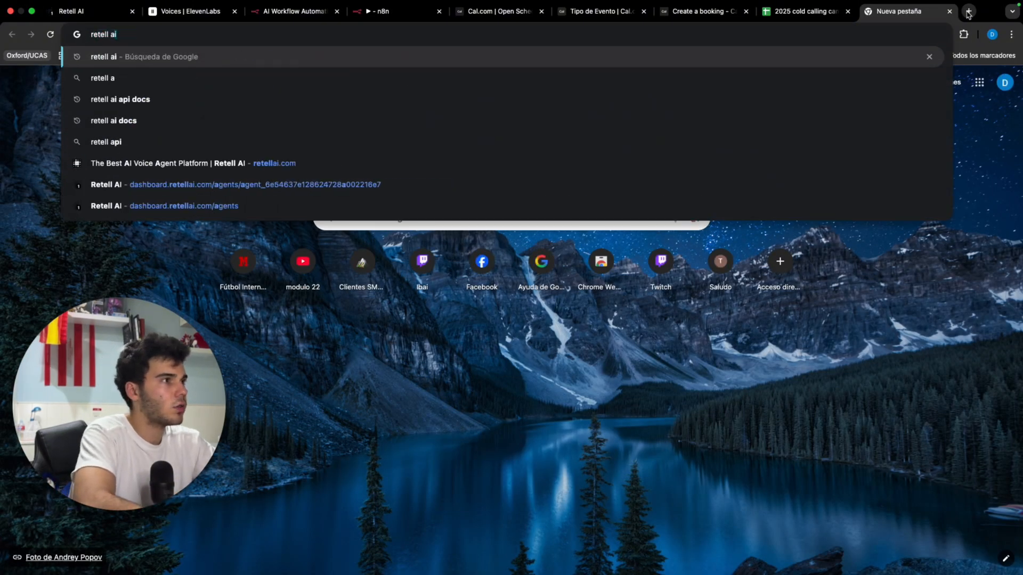
text(i ap)
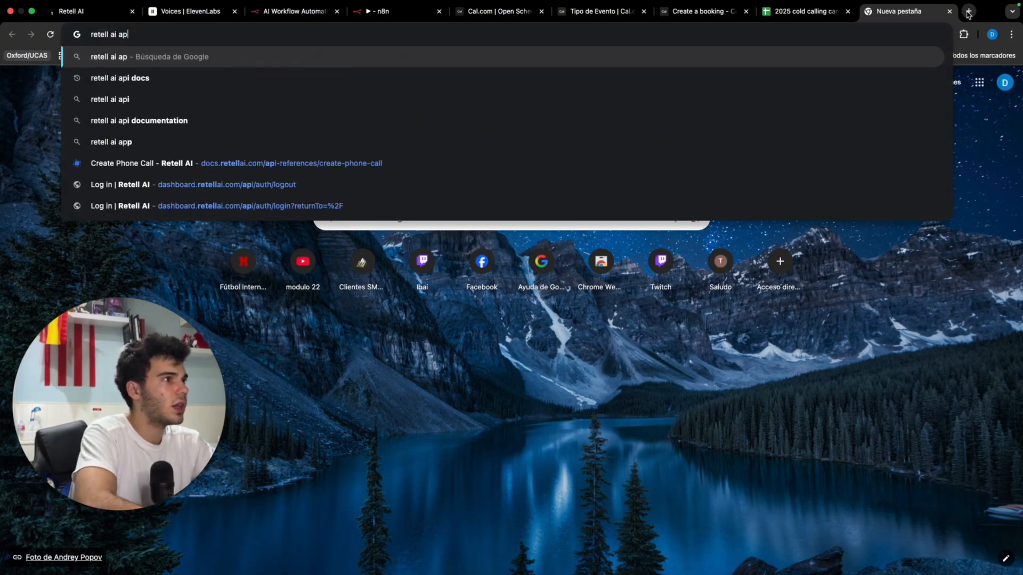
key(Down)
key(Down)
key(Return)
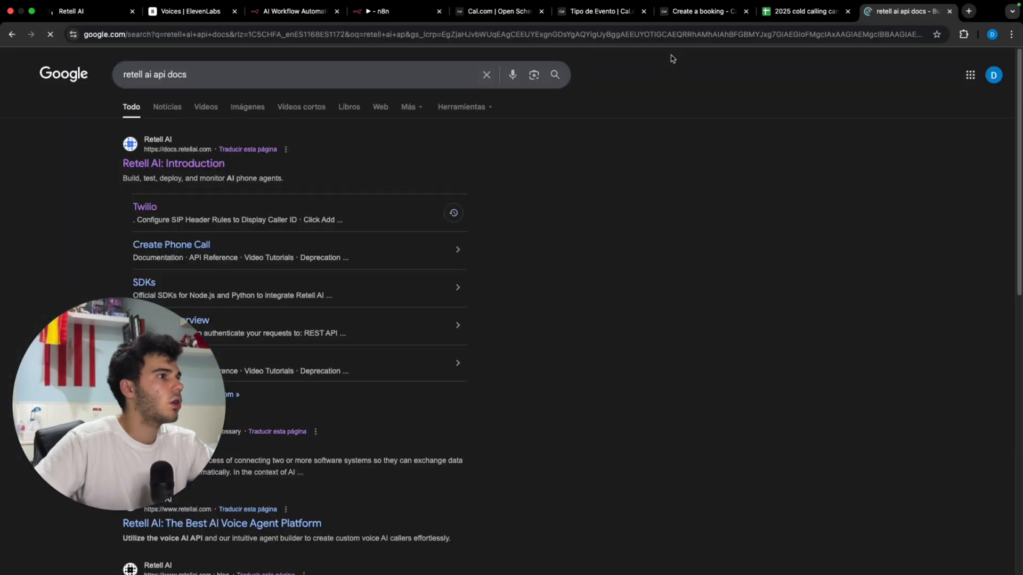
click(128, 163)
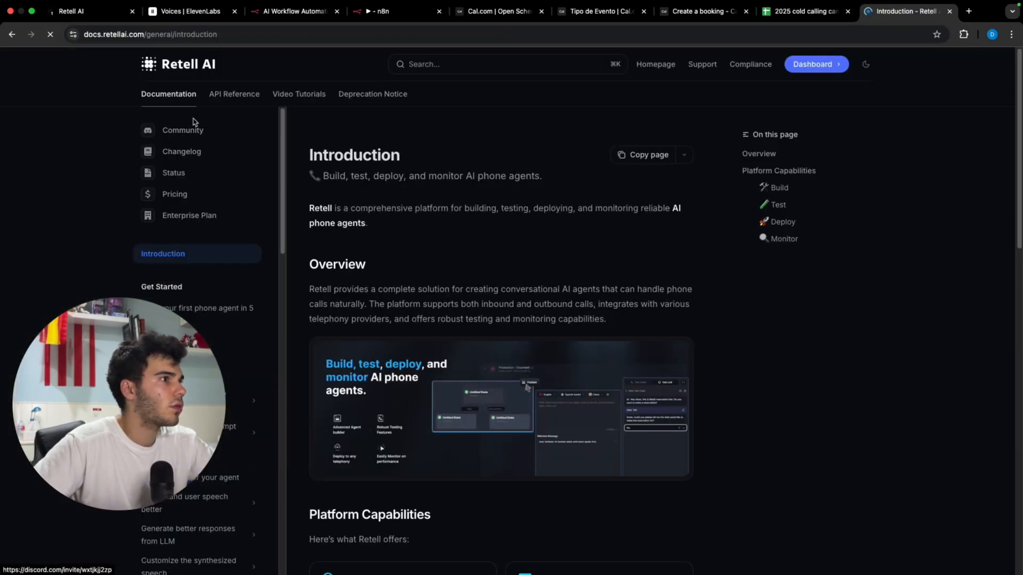
click(233, 94)
scroll(192, 194, down, 1)
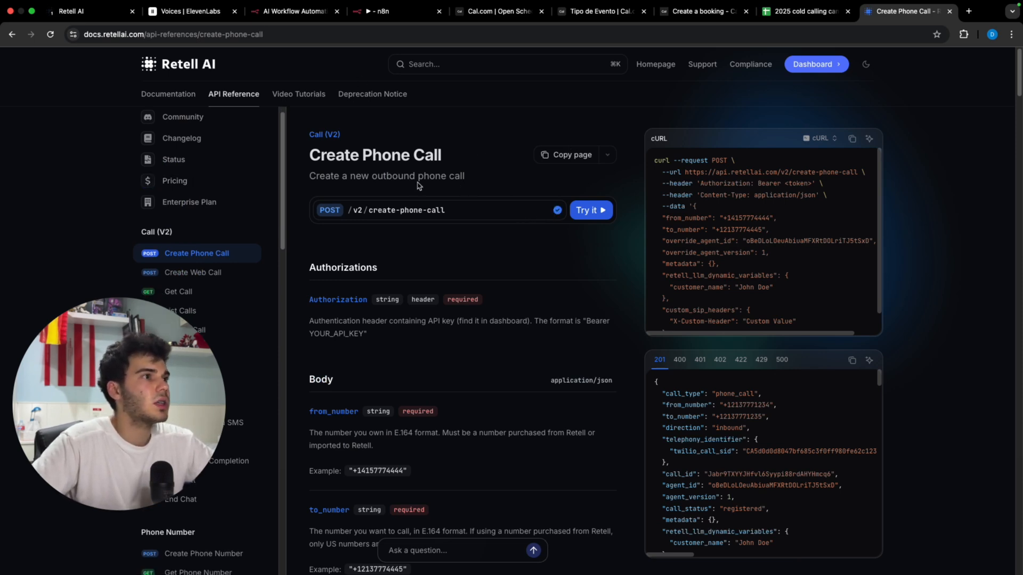
click(409, 13)
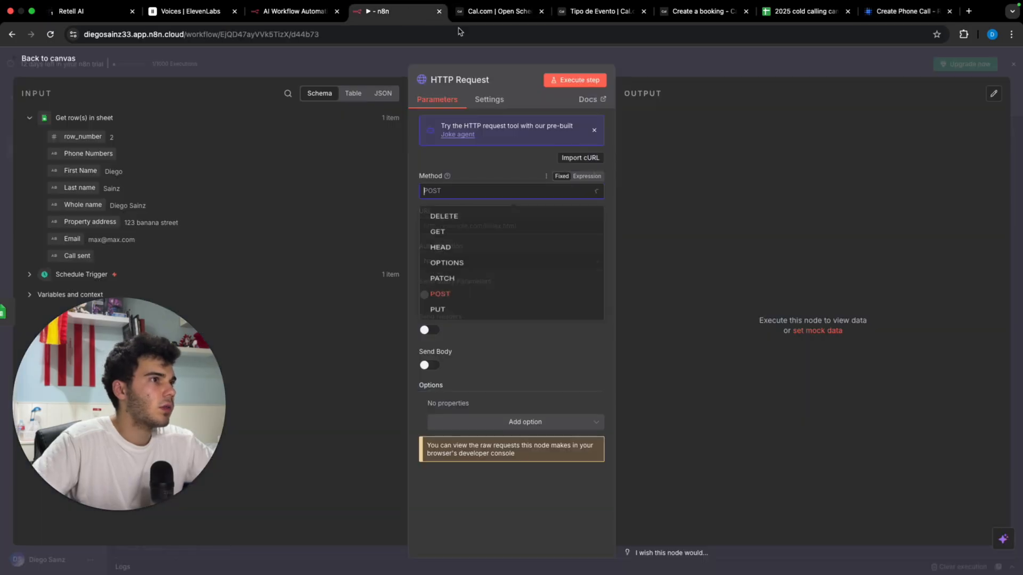
Step: Set the URL to the create-phone-call endpoint and add an Authorization header with a Bearer API key
click(417, 252)
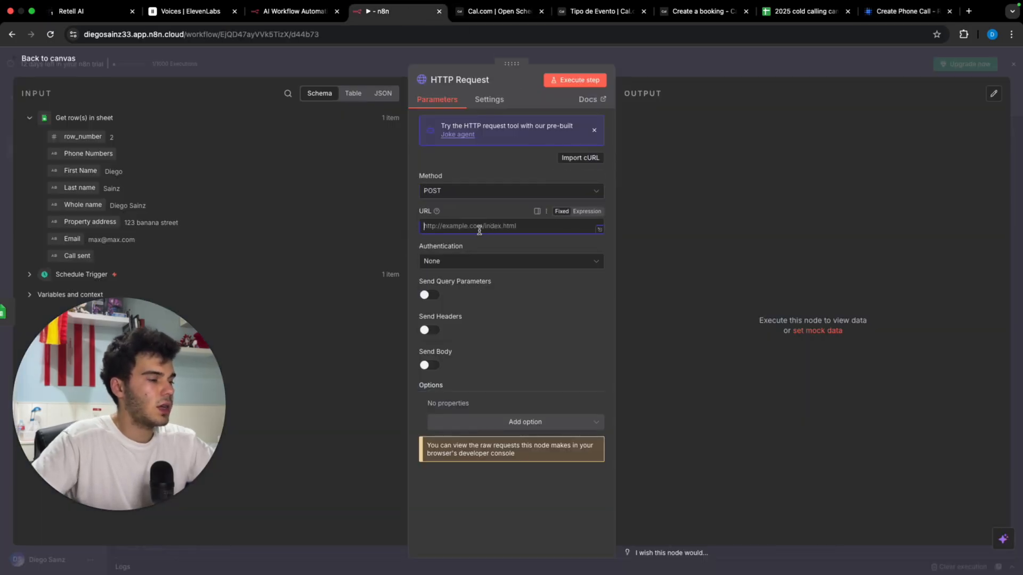
text(https://api.retellai.com/v2/create-phone-call)
click(430, 330)
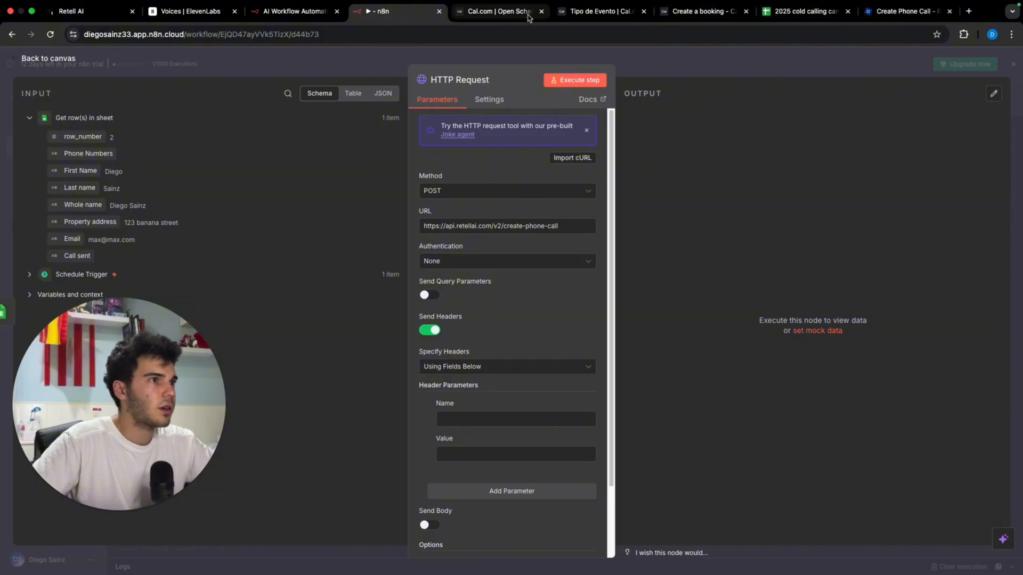
click(899, 12)
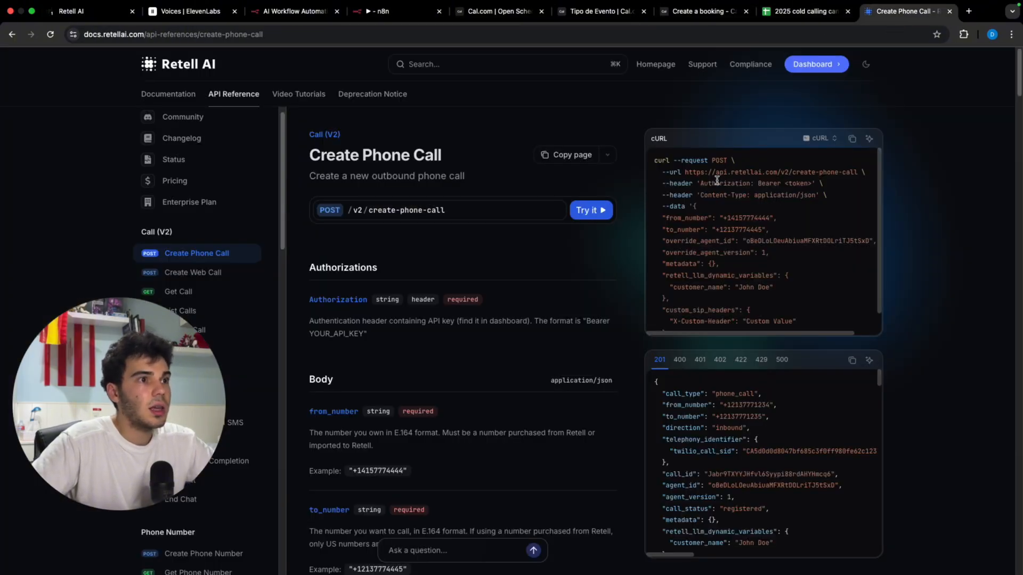
drag(708, 183, 750, 185)
key(super+c)
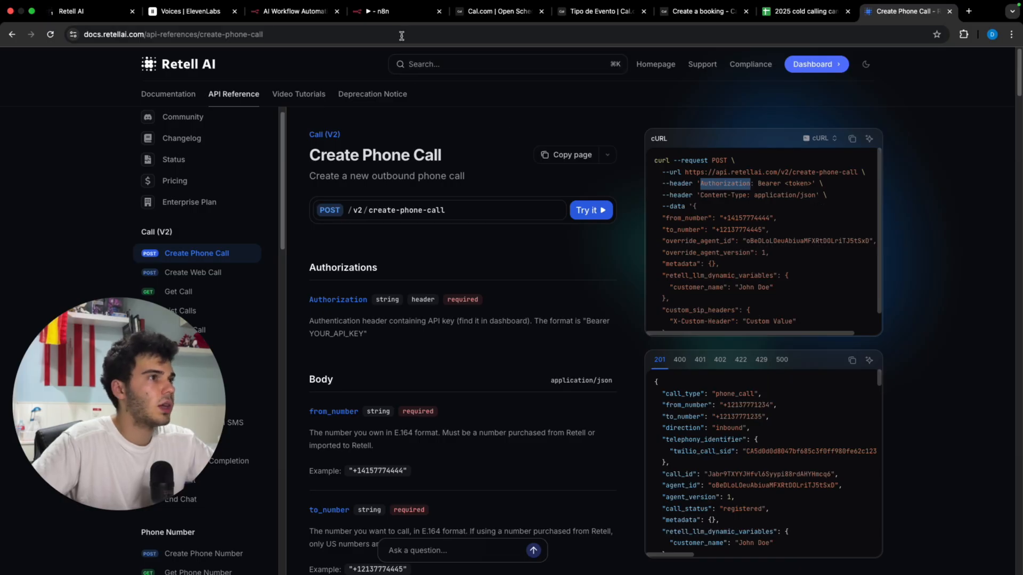
click(401, 11)
click(497, 418)
key(super+v)
click(505, 453)
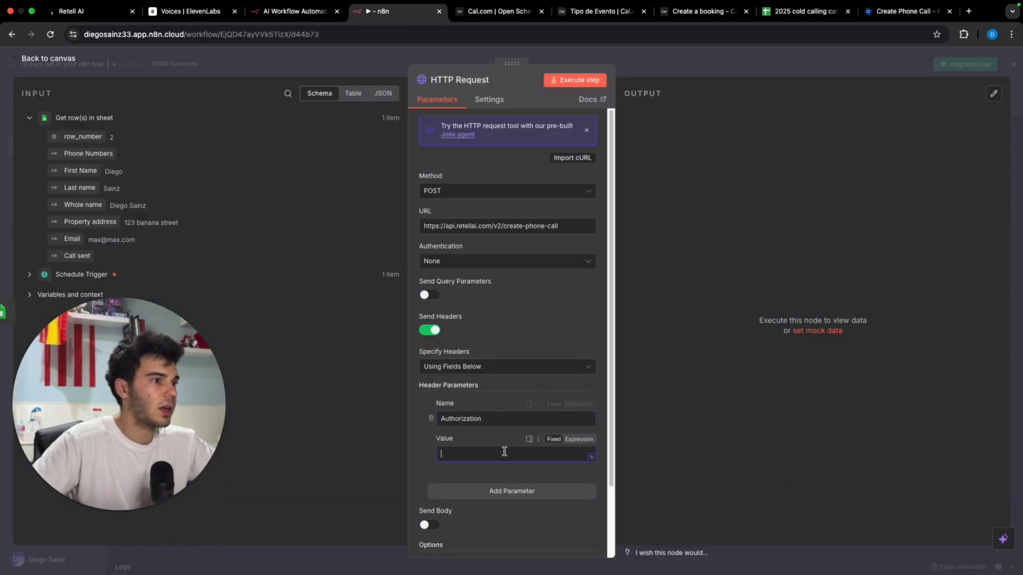
text(Bearer)
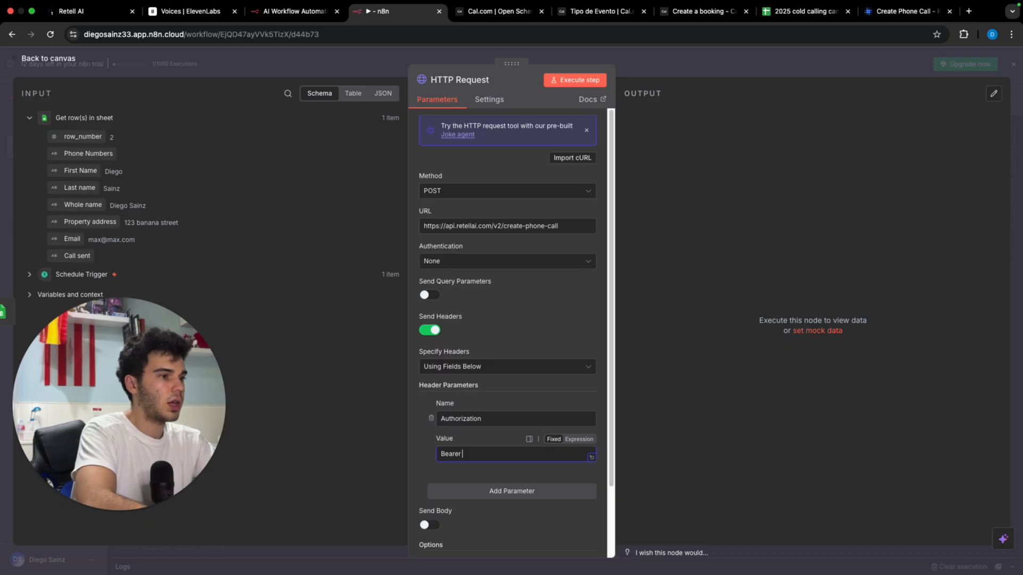
text( API KEY)
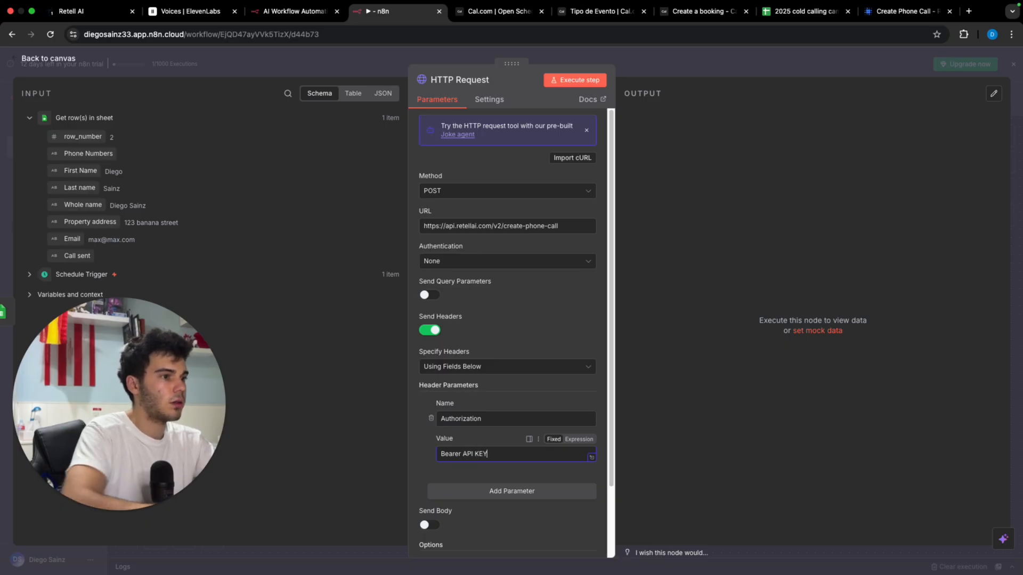
click(630, 471)
Step: Add a Content-Type header with value application/json, copied from the docs
click(524, 491)
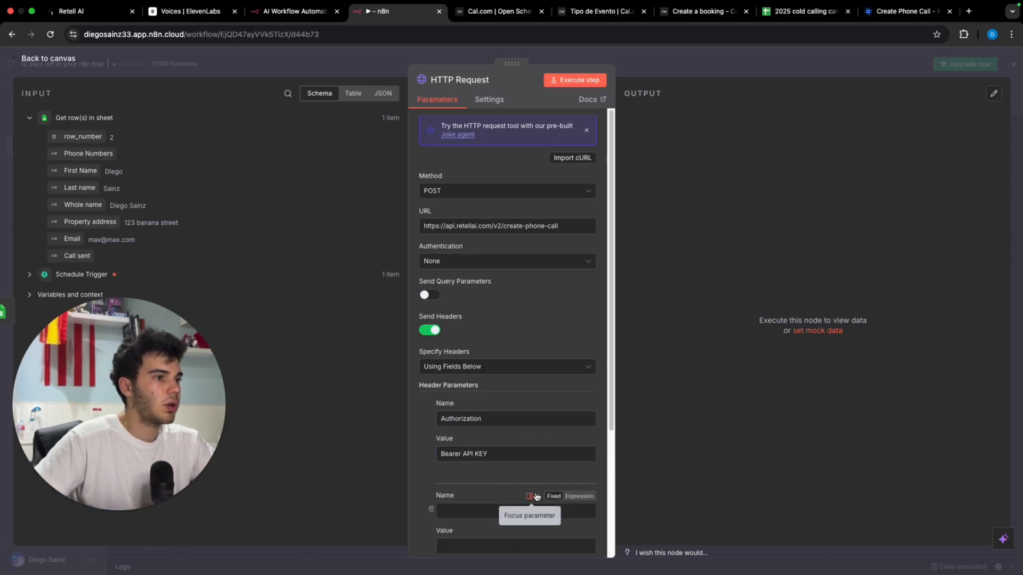
click(869, 16)
drag(746, 196, 715, 196)
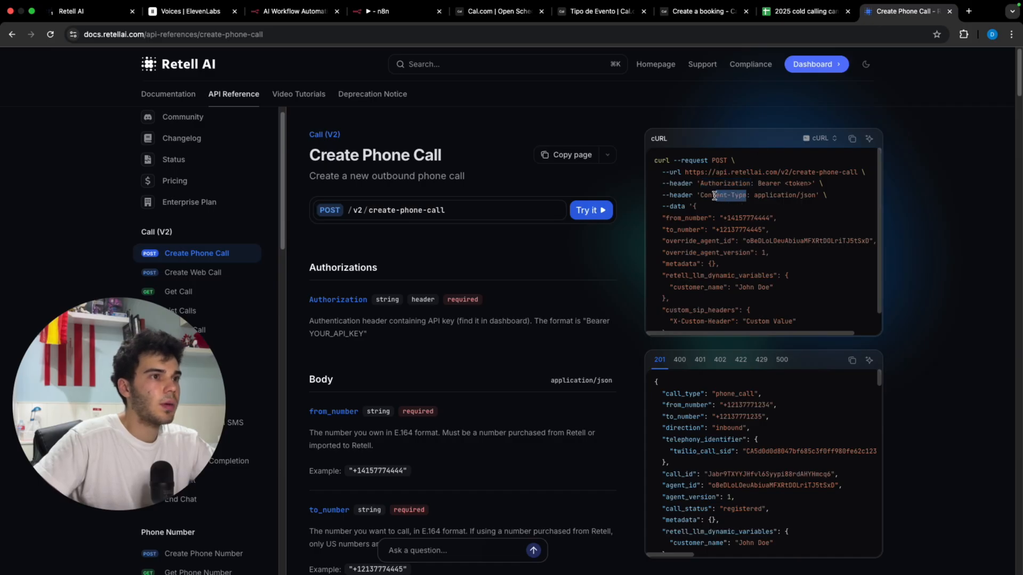
click(397, 11)
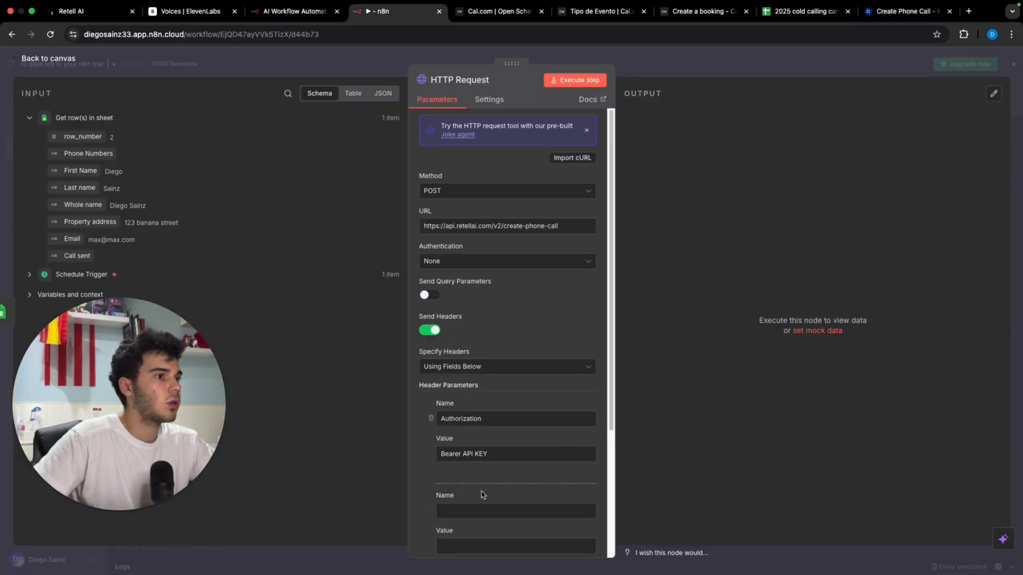
click(497, 511)
text(Content-Type)
click(884, 12)
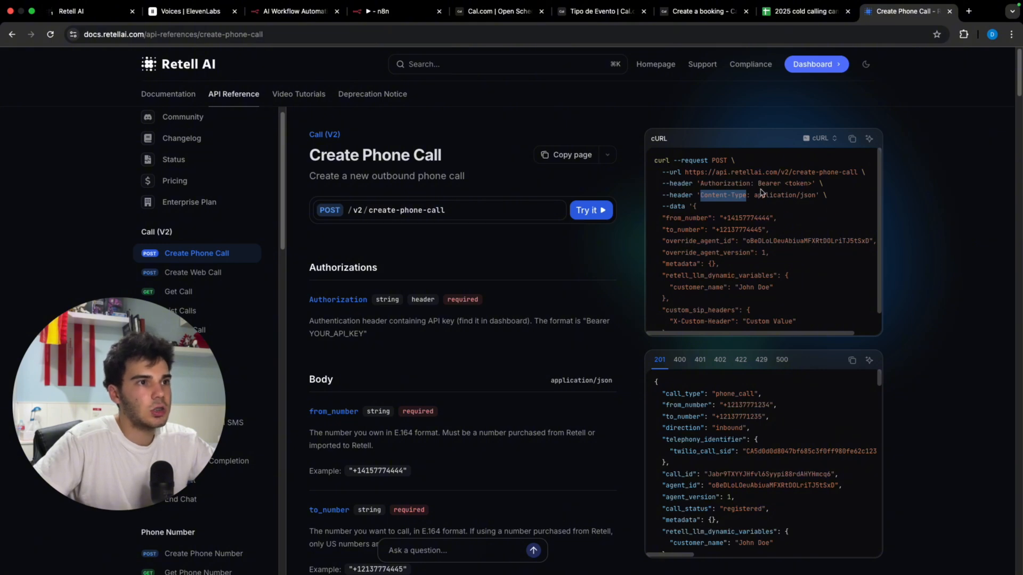
drag(753, 195, 807, 194)
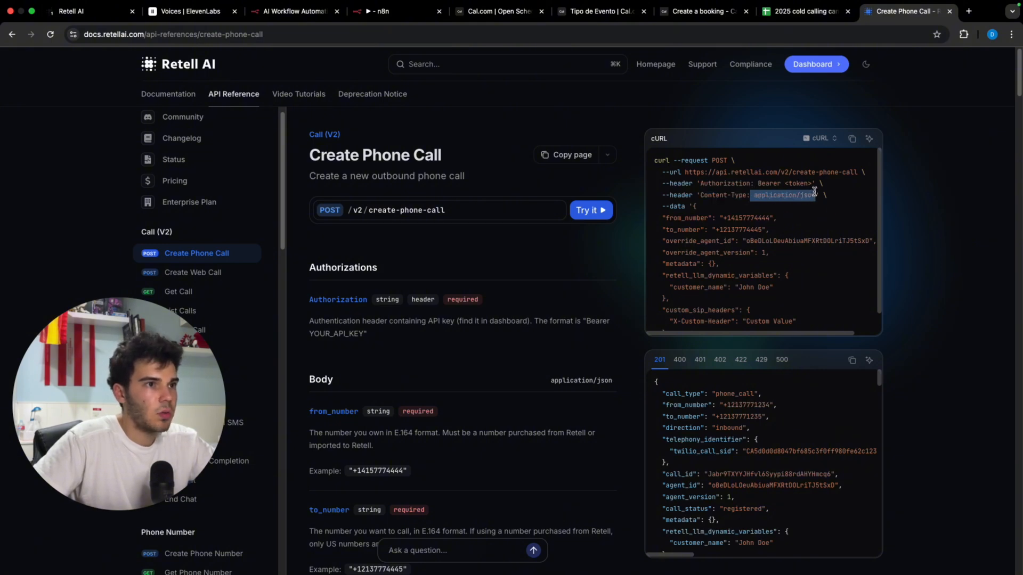
click(397, 11)
scroll(514, 320, down, 4)
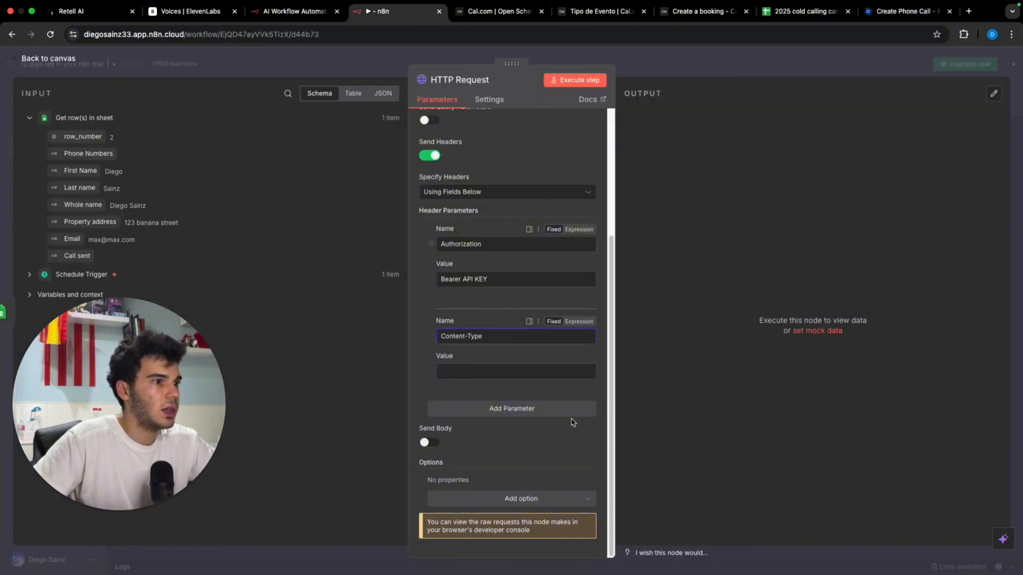
click(514, 370)
text(application/json)
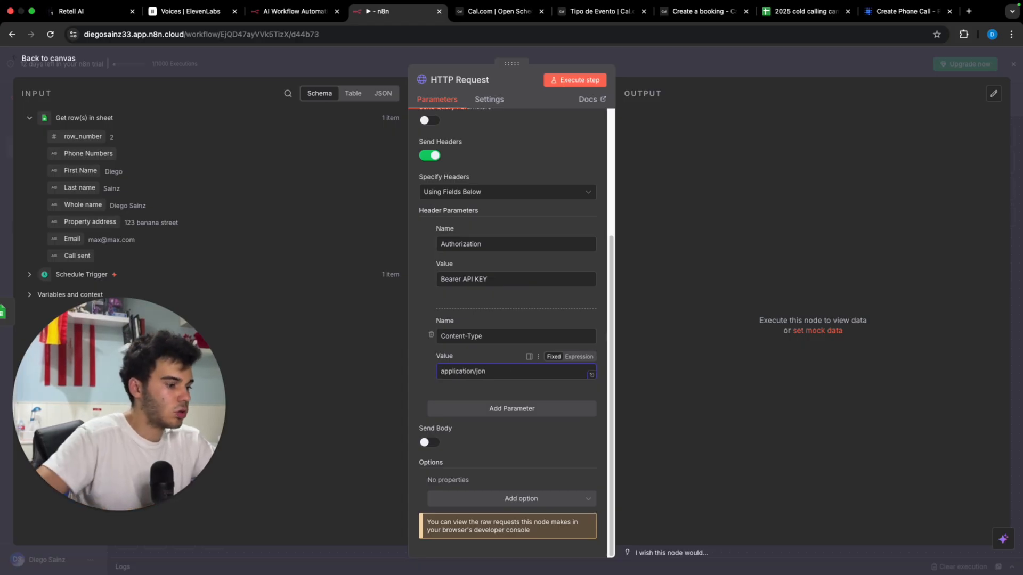
text(s)
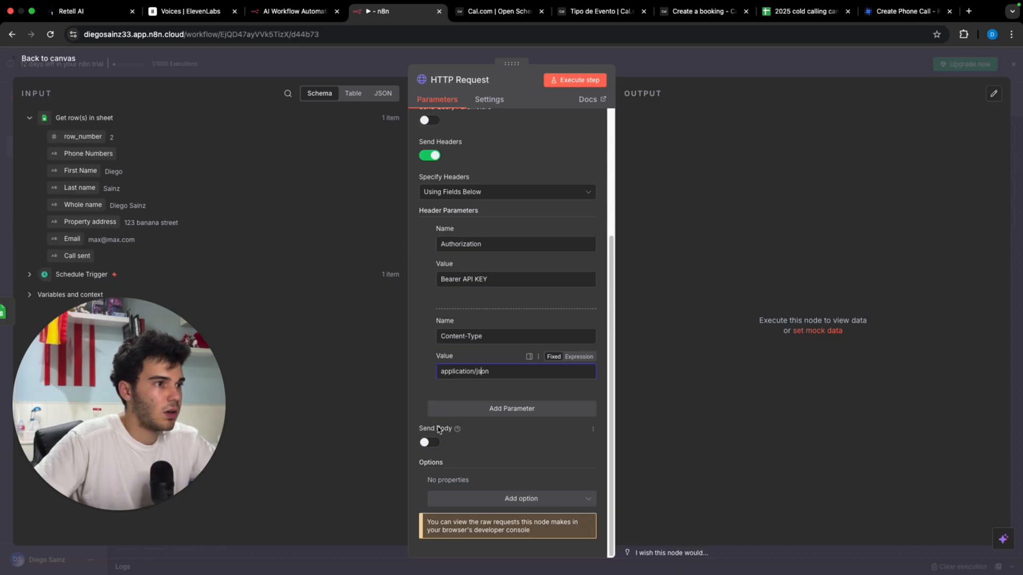
Step: Turn on Send Body with Raw content type application/json
click(432, 442)
scroll(442, 442, down, 2)
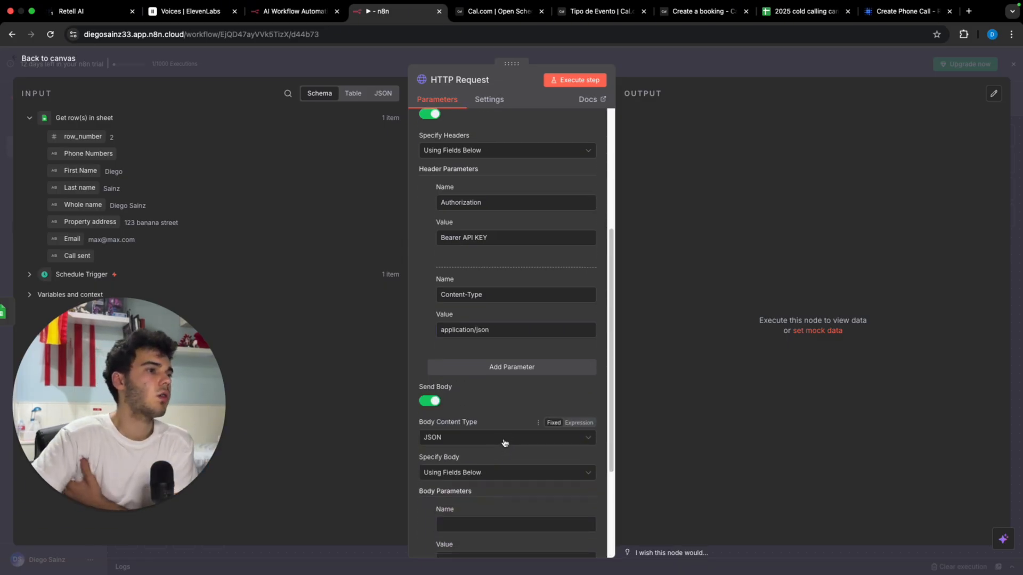
click(480, 438)
click(437, 537)
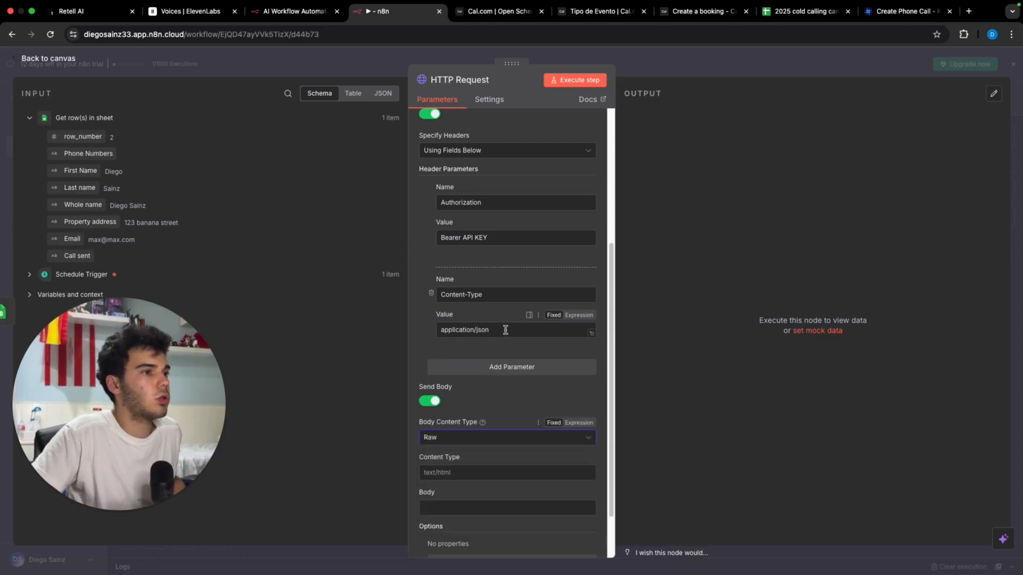
drag(504, 330, 403, 328)
key(ctrl+c)
click(486, 472)
key(ctrl+v)
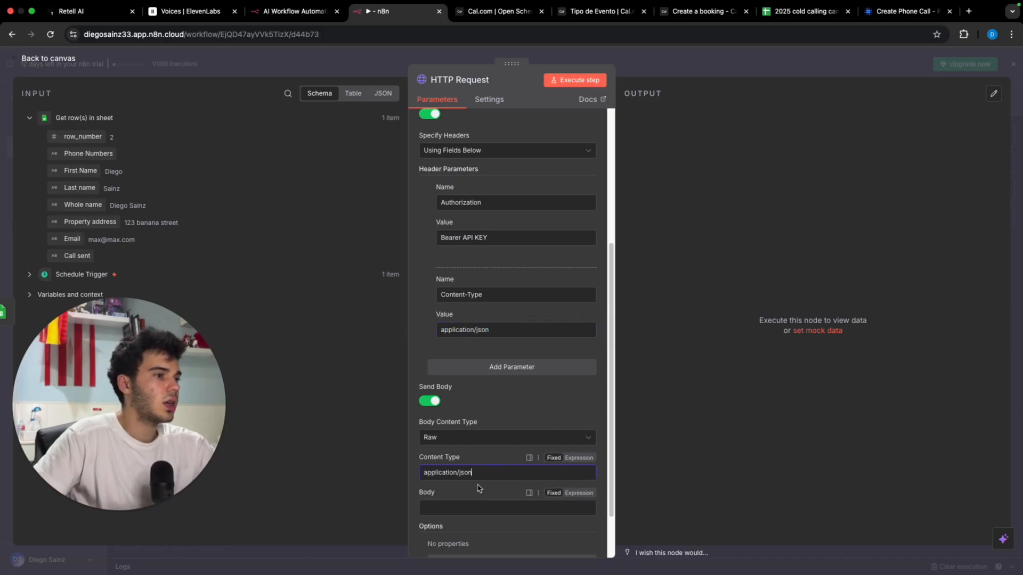
scroll(496, 466, down, 2)
Step: Make the body an expression, paste the JSON template, and delete the to_number and name_client placeholders
click(592, 451)
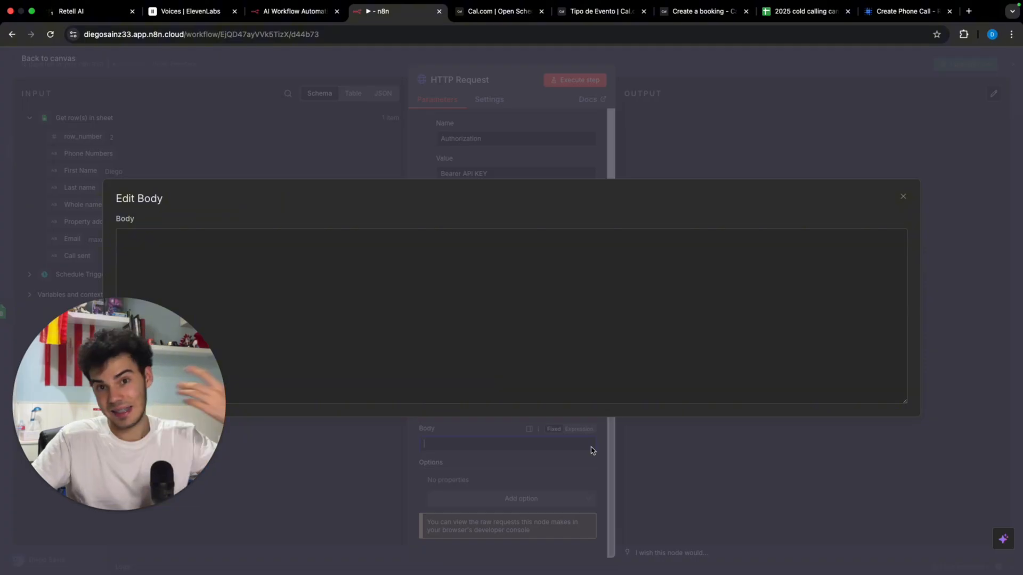
click(904, 195)
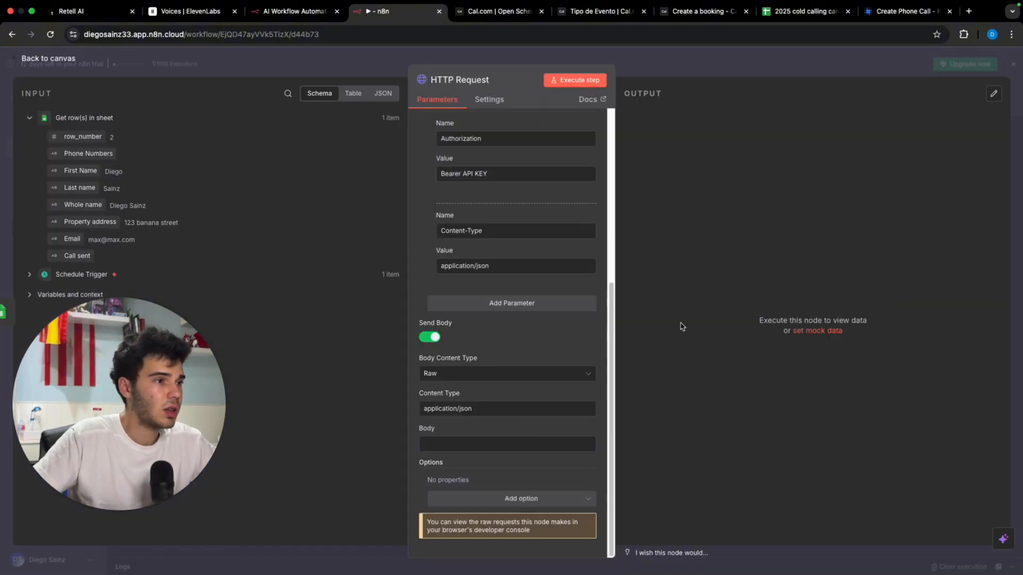
click(578, 429)
click(589, 449)
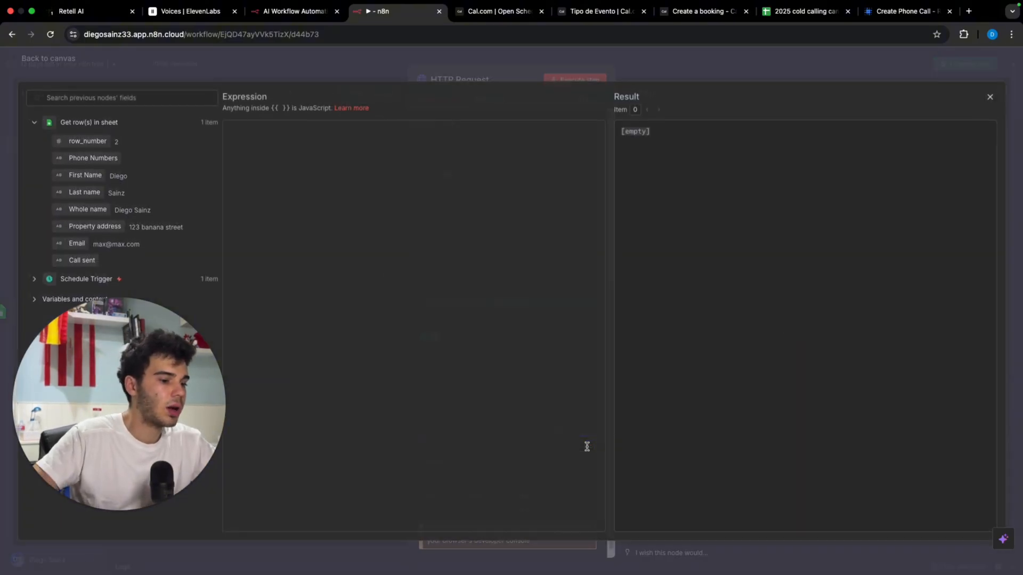
key(super+v)
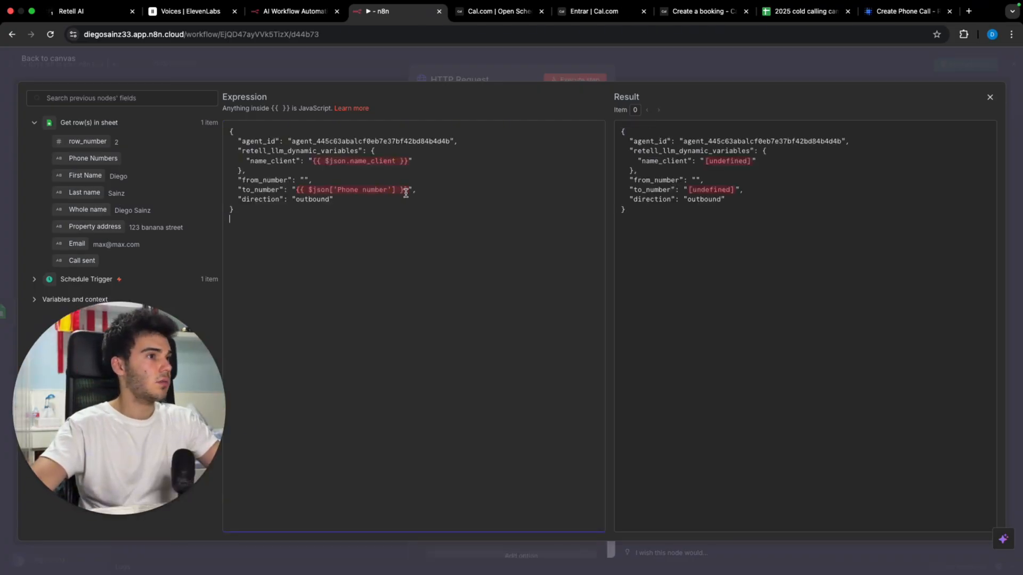
drag(408, 190, 299, 198)
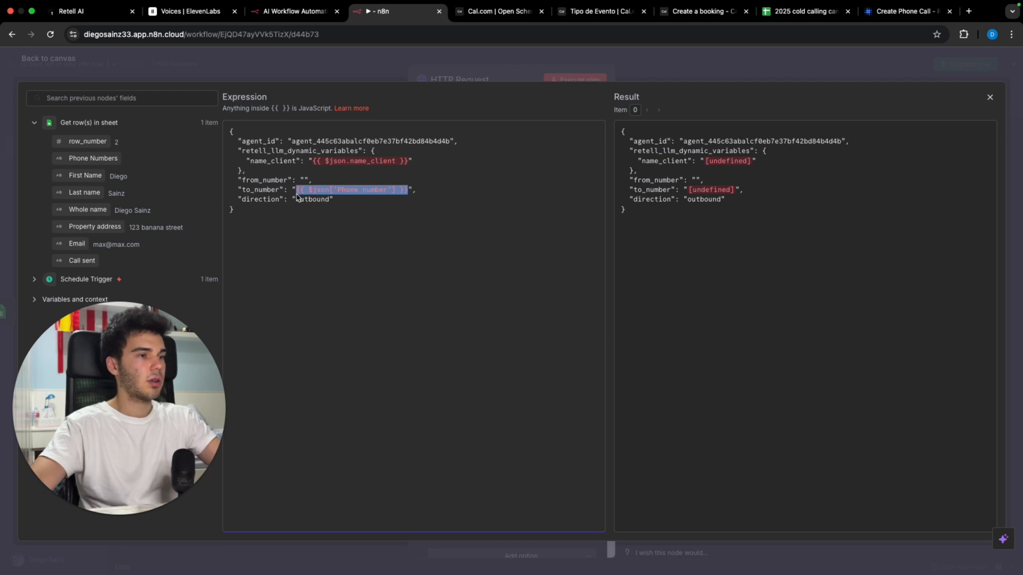
key(BackSpace)
drag(410, 163, 313, 162)
key(BackSpace)
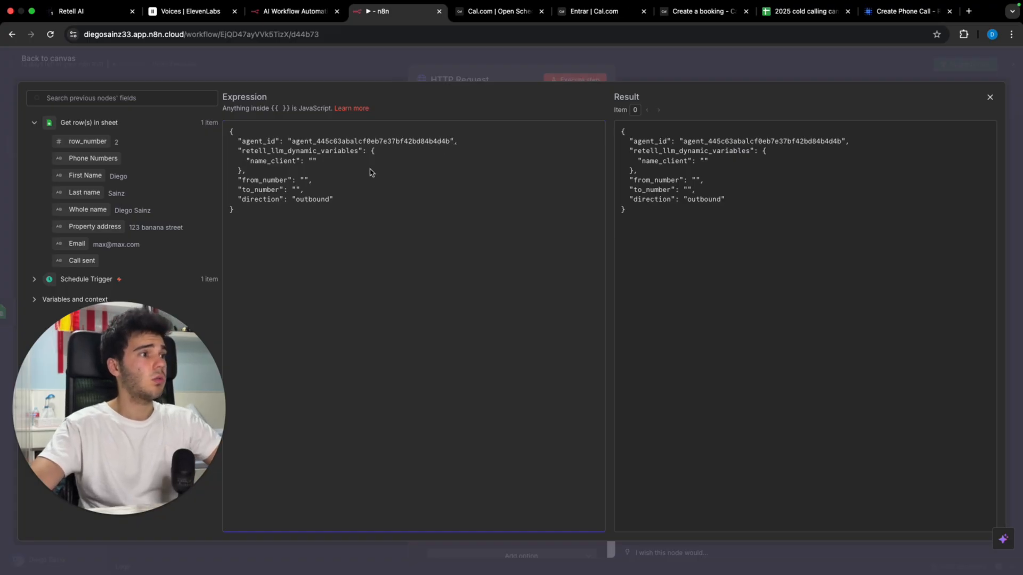
Step: Replace agent_id with the copied Retell agent ID and add an empty name variable
click(91, 12)
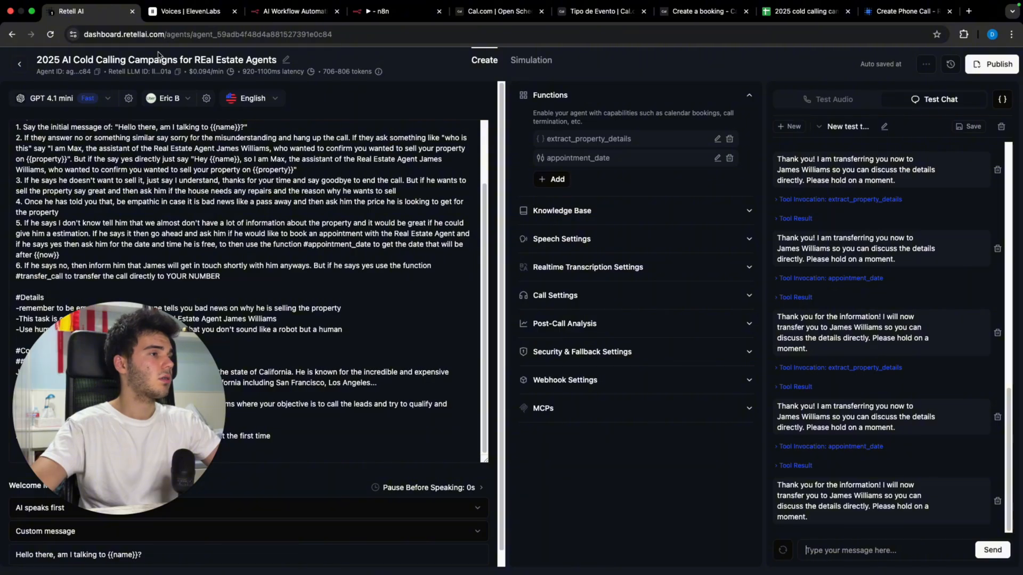
click(97, 73)
click(394, 11)
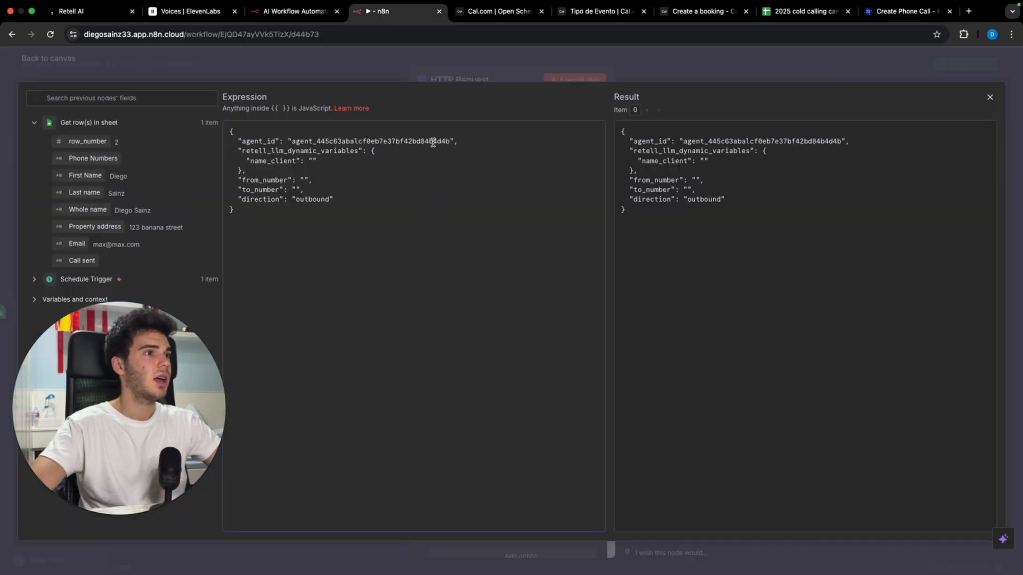
drag(450, 140, 293, 140)
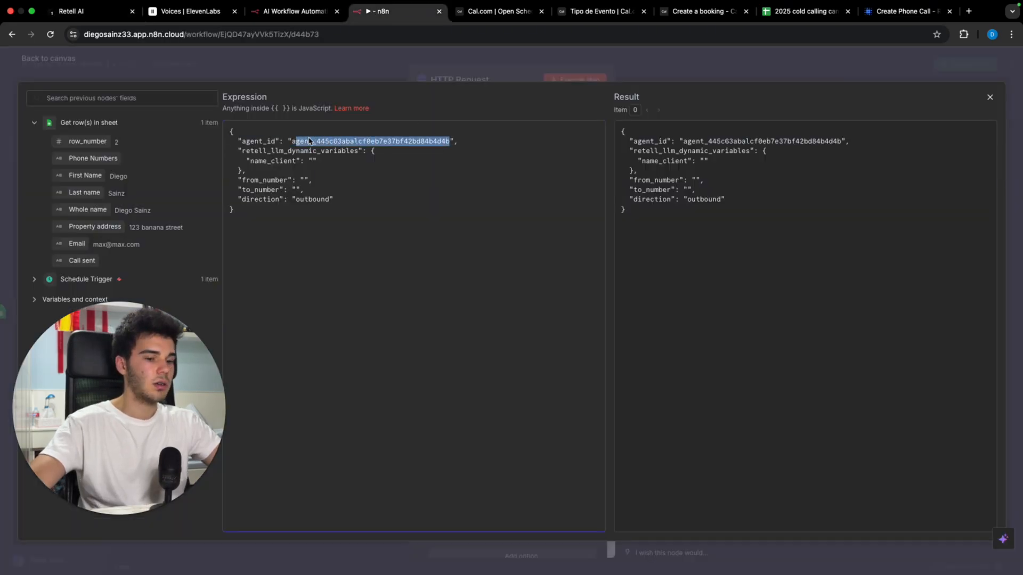
key(BackSpace)
key(super+v)
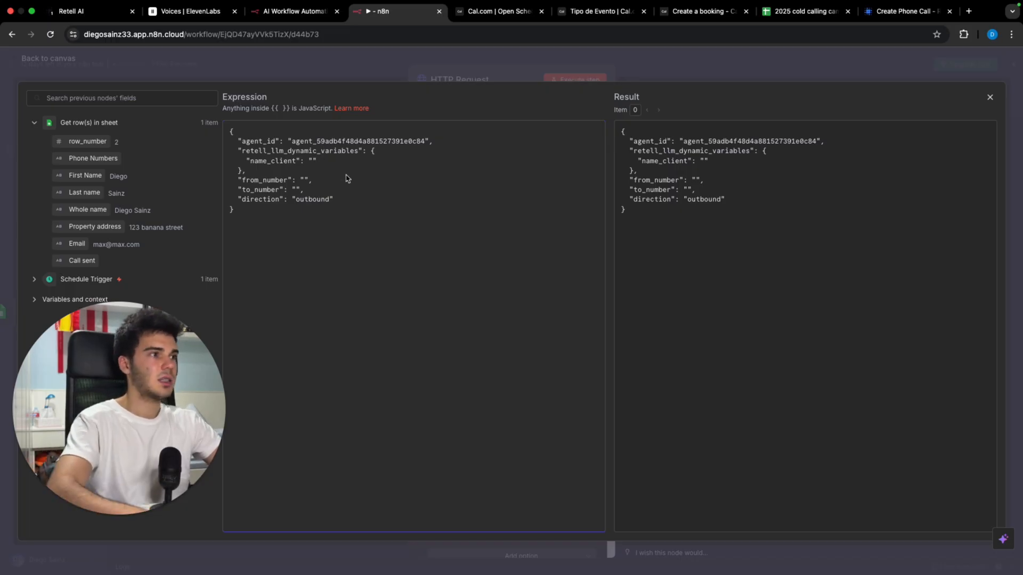
key(BackSpace)
key(BackSpace)
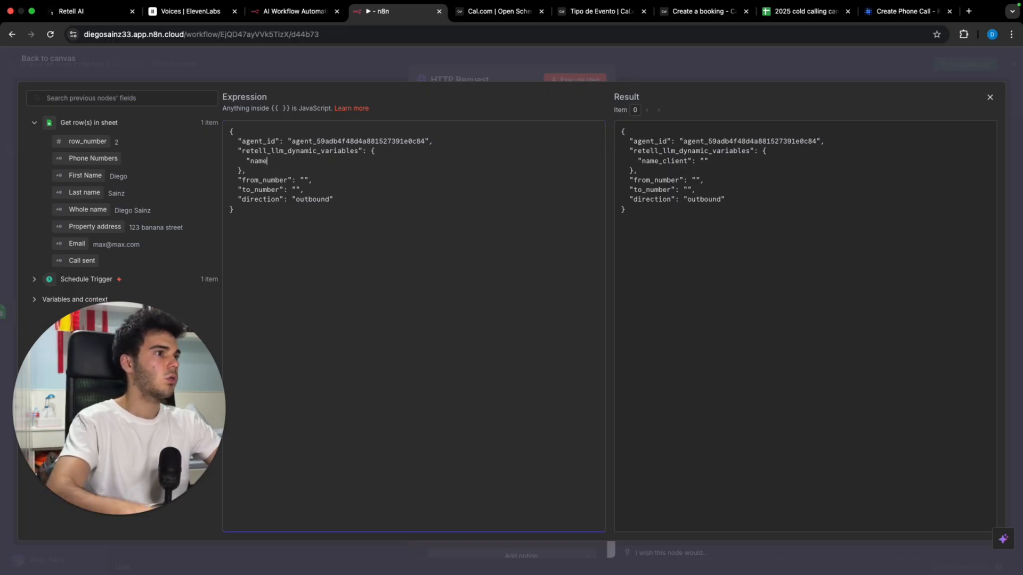
click(80, 11)
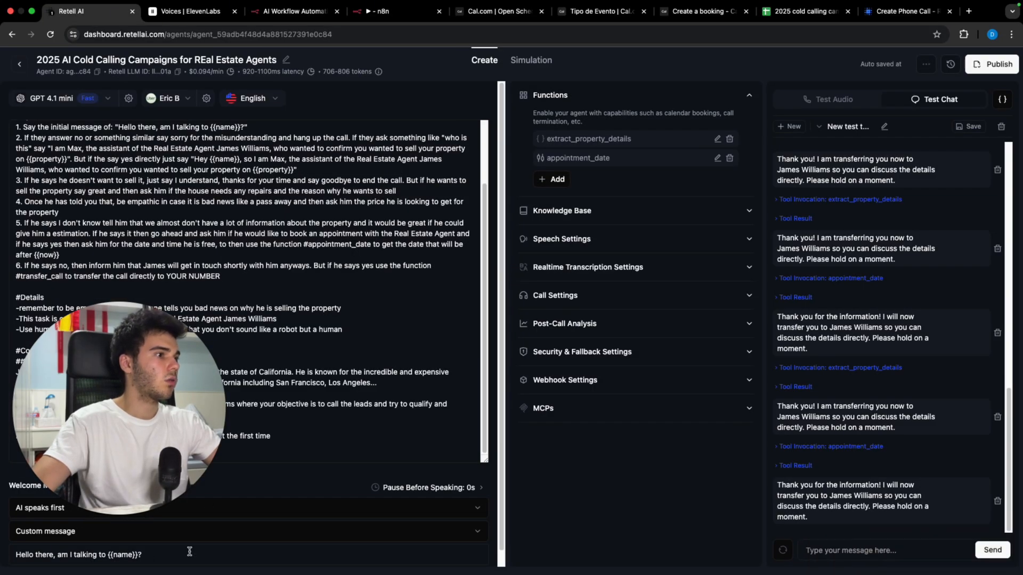
click(381, 11)
text(")
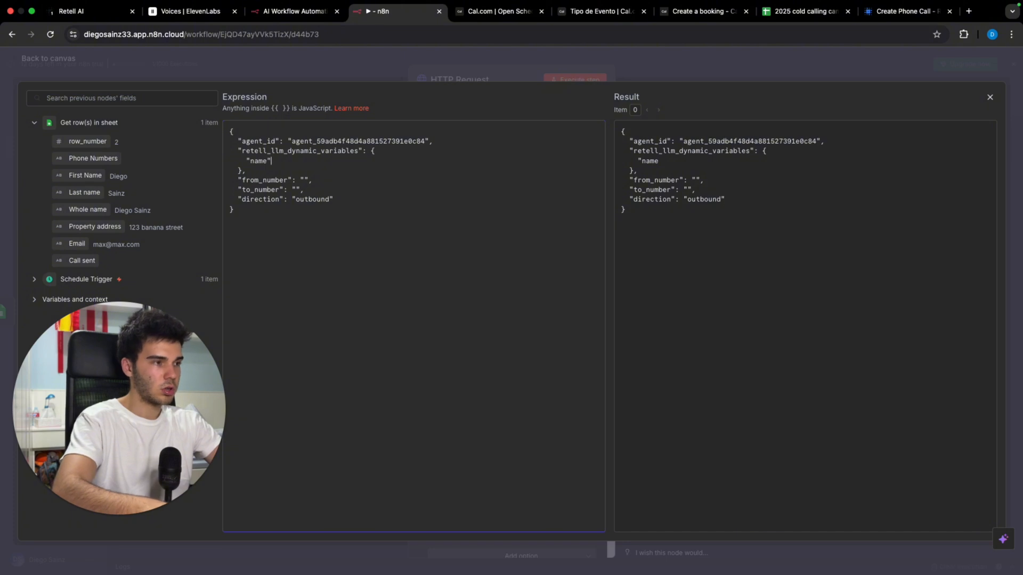
text(: "")
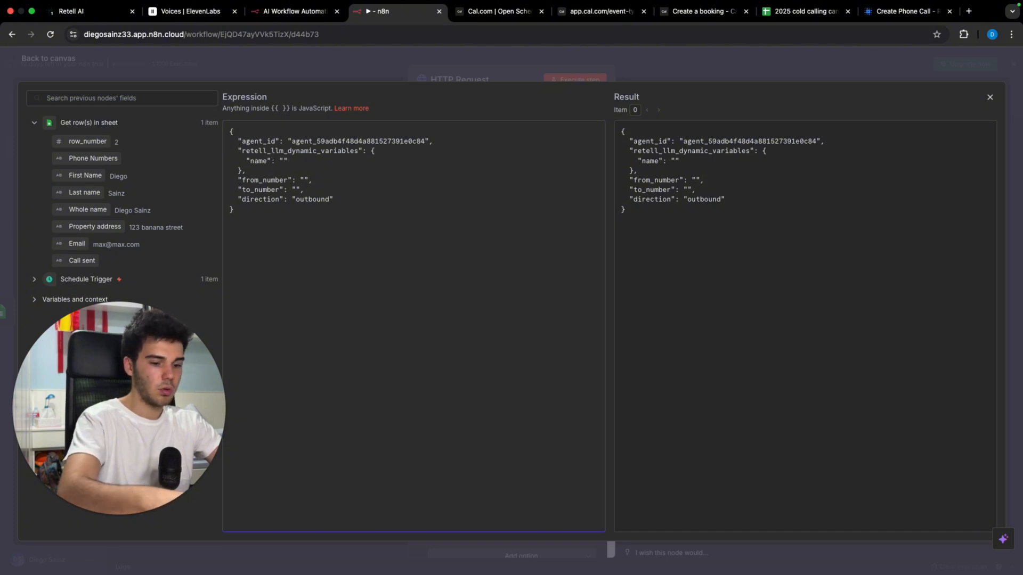
text(,)
key(Return)
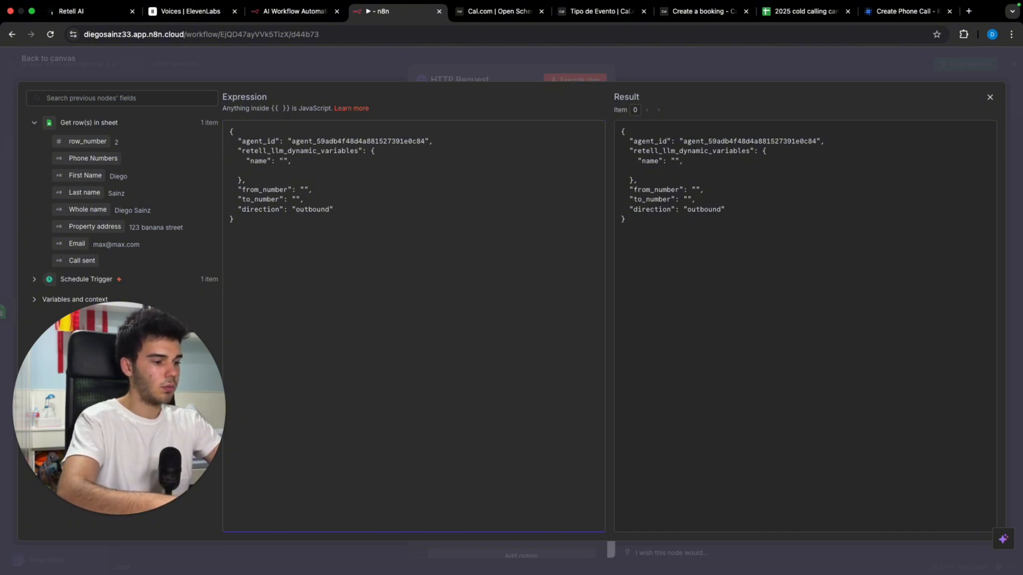
Step: Add a property key, then map First Name, Property address, Email and Phone Numbers into name, property, email and to_number
text("p)
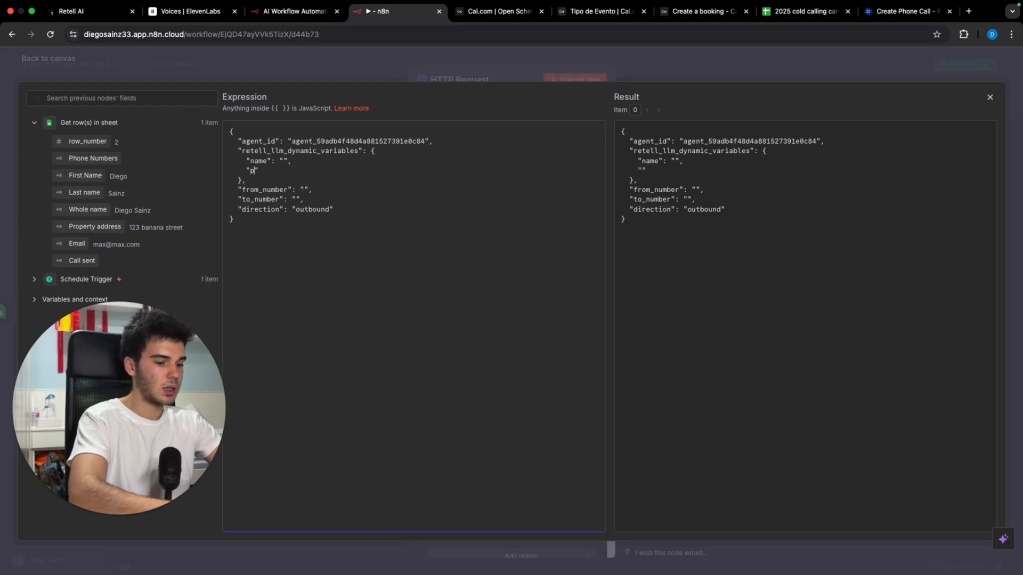
text(roperty":)
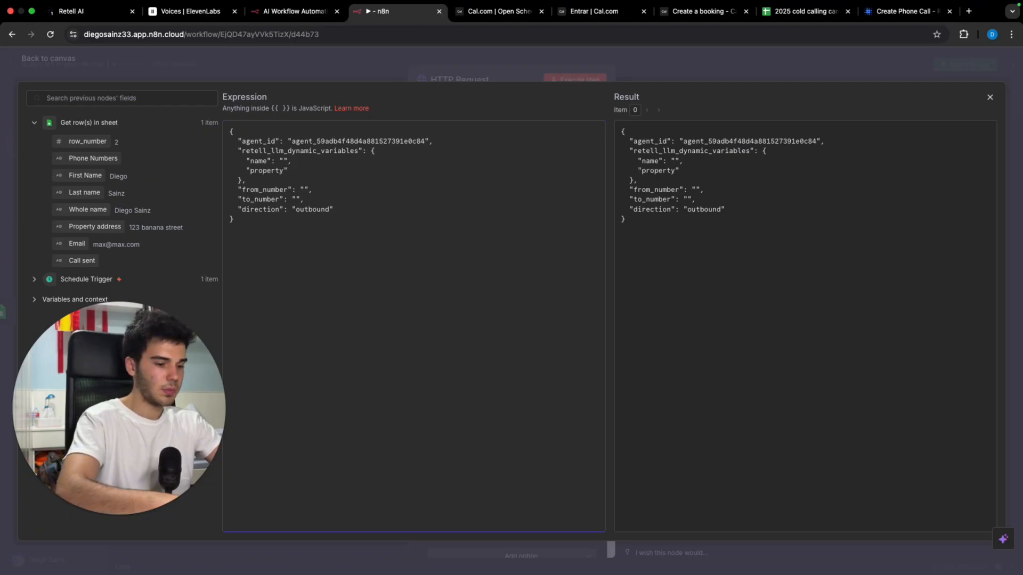
text( "",)
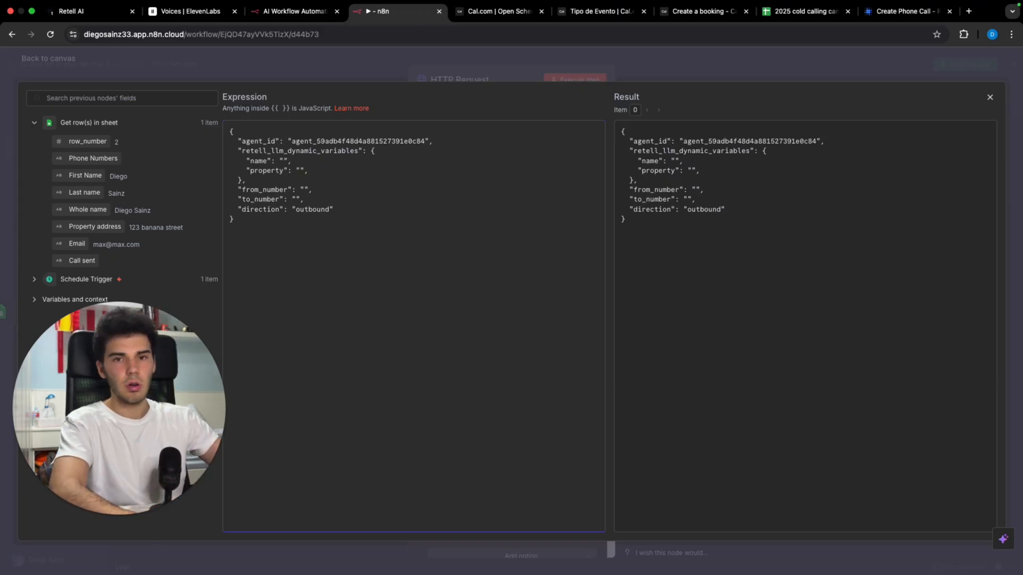
key(Return)
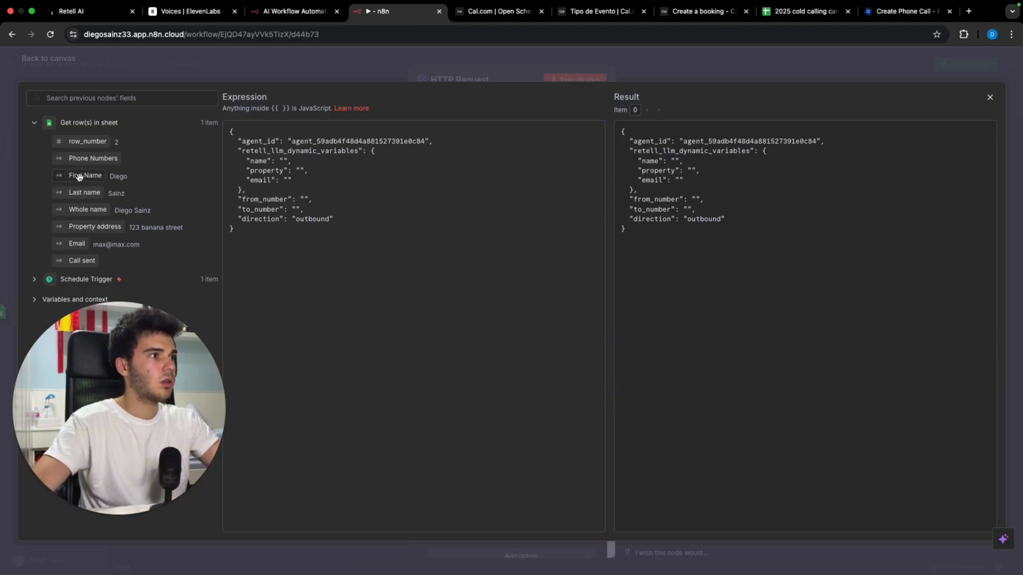
drag(78, 176, 284, 161)
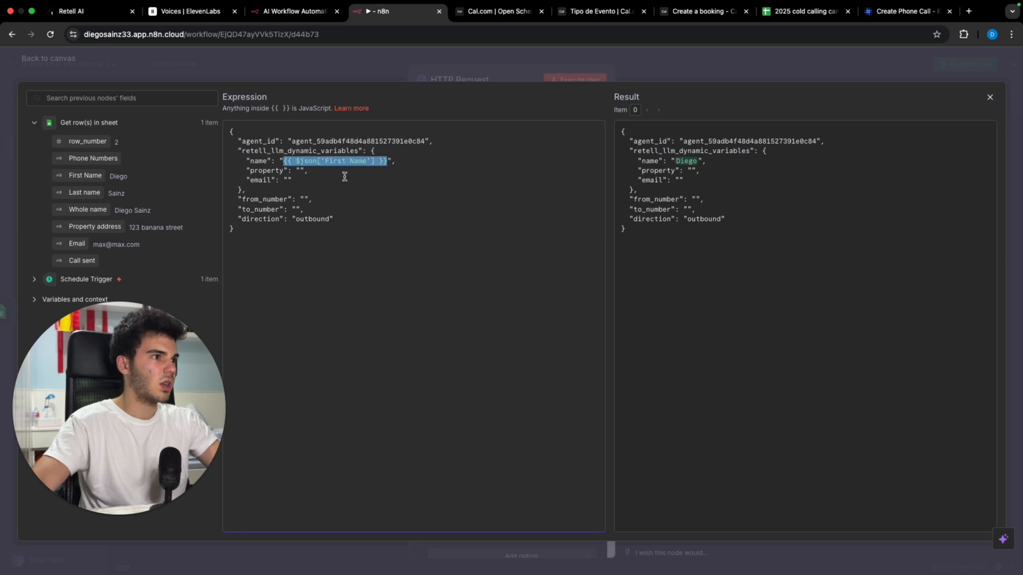
drag(109, 226, 299, 171)
drag(77, 244, 291, 182)
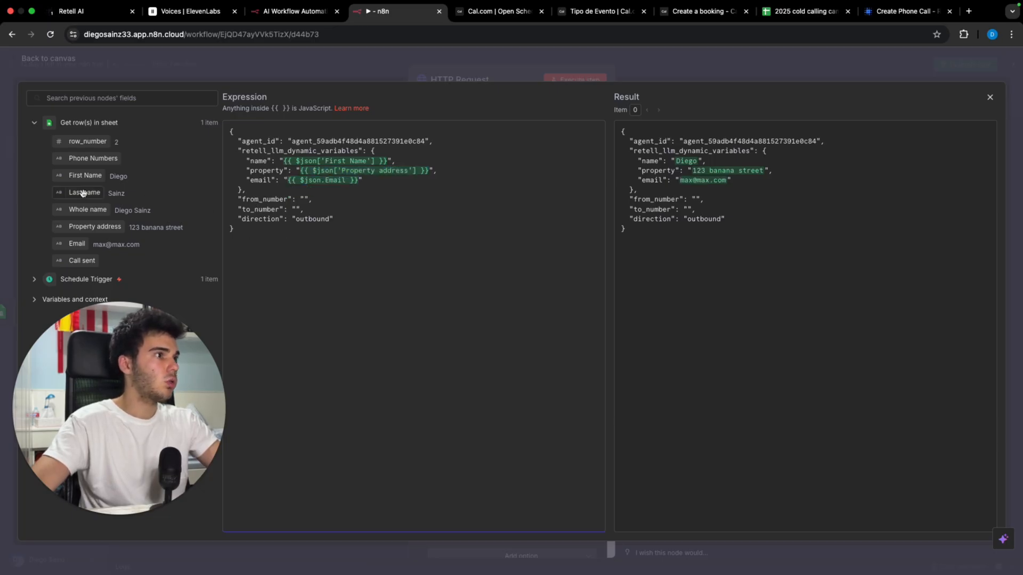
drag(85, 159, 296, 210)
click(305, 200)
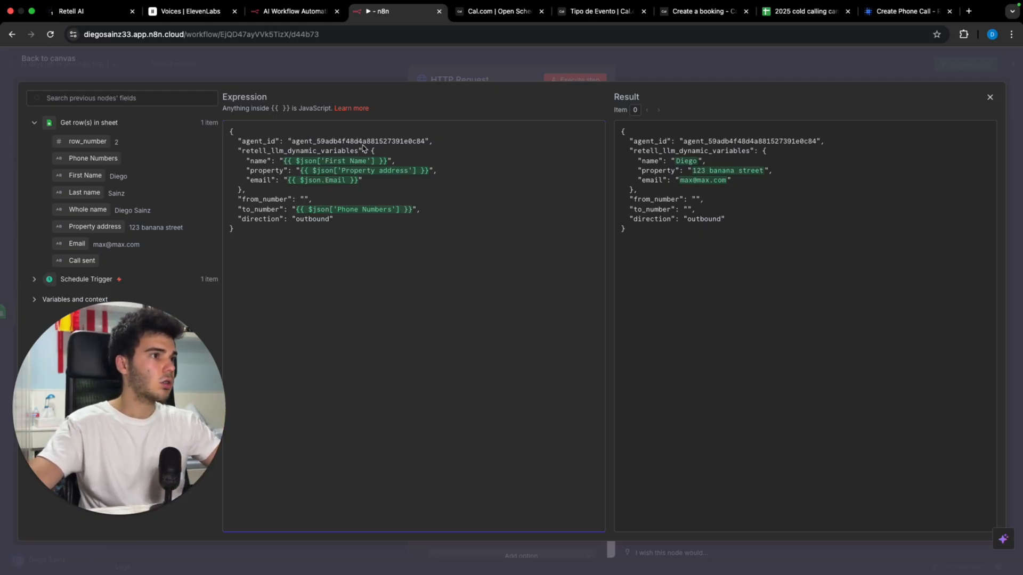
click(426, 68)
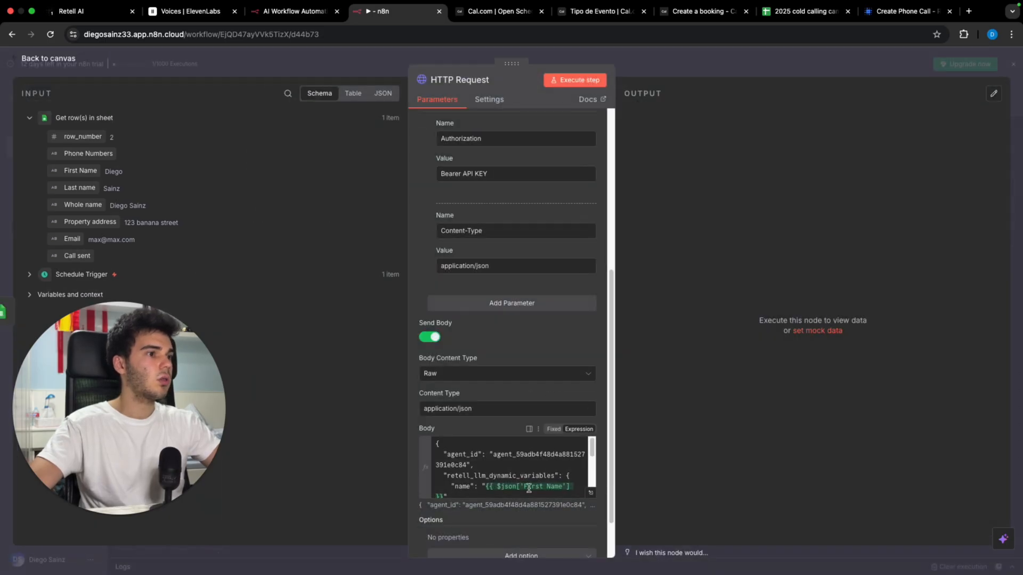
Step: Add a Google Sheets 'Update row in sheet' step after the HTTP Request
scroll(500, 303, up, 6)
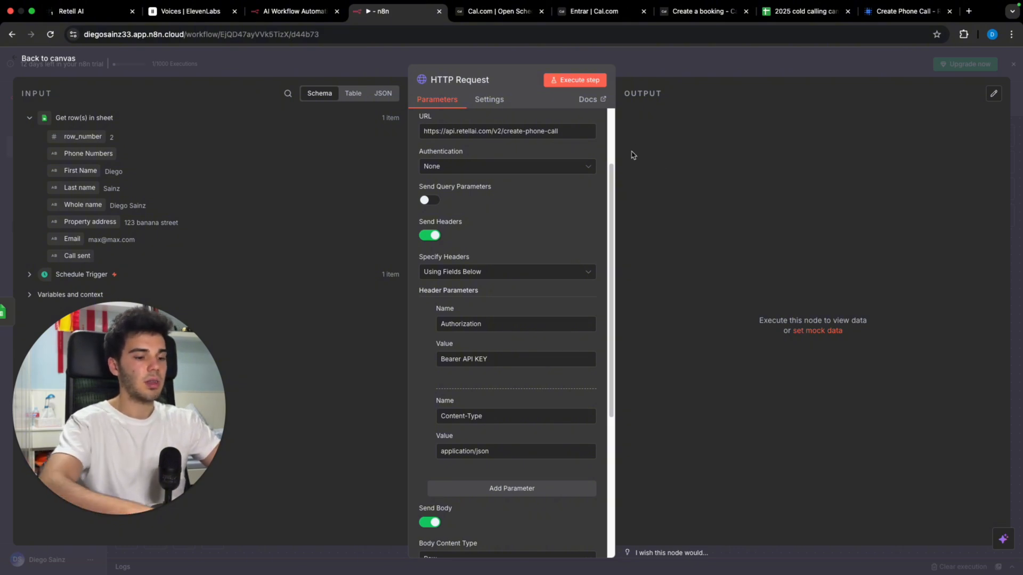
key(Escape)
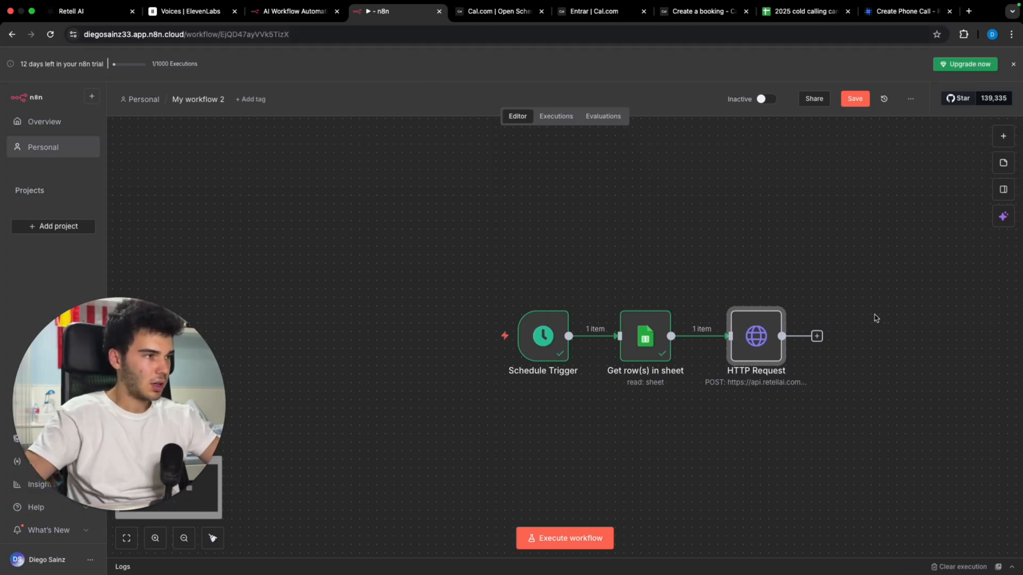
click(816, 336)
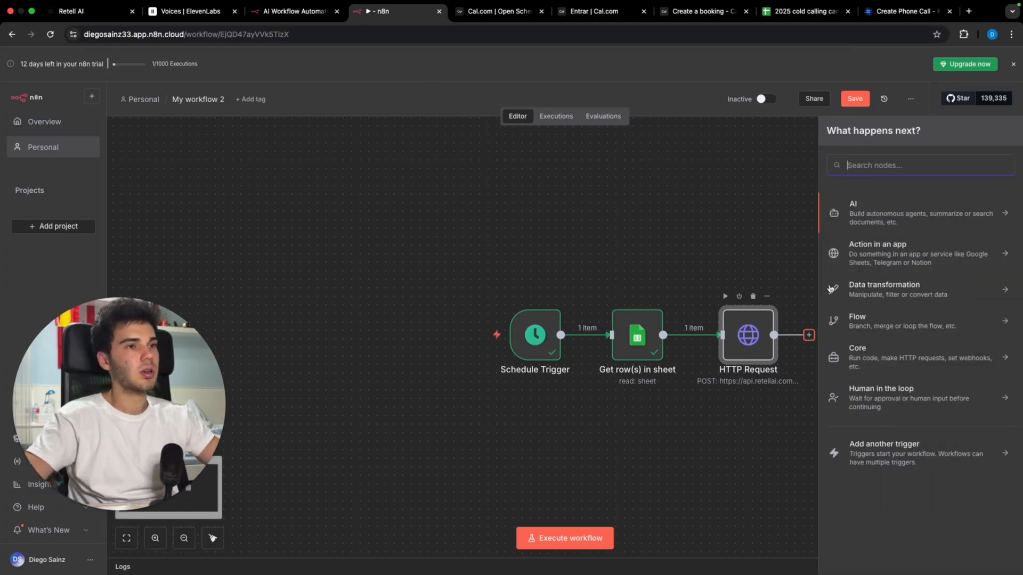
text(sheet)
click(886, 203)
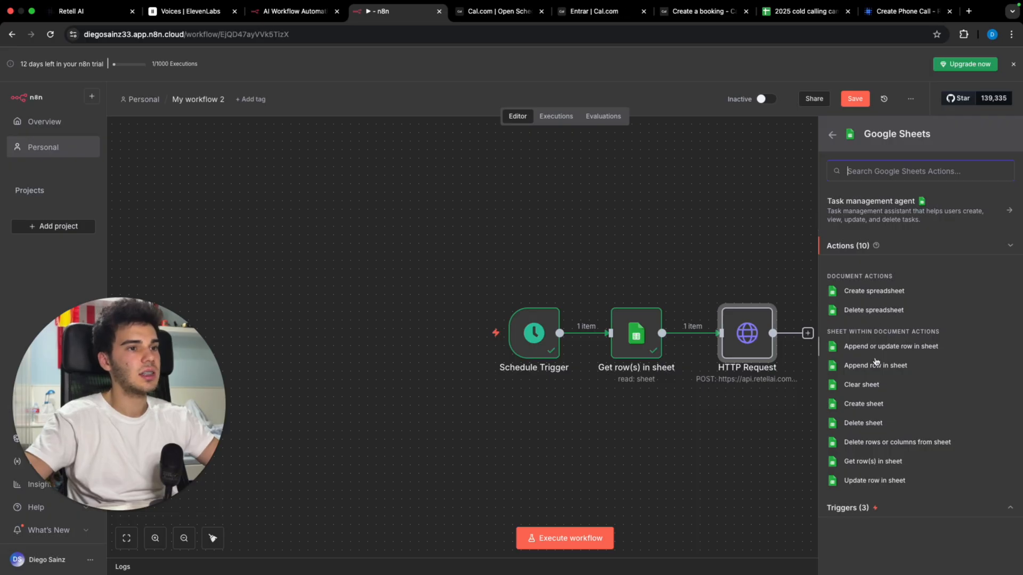
click(874, 480)
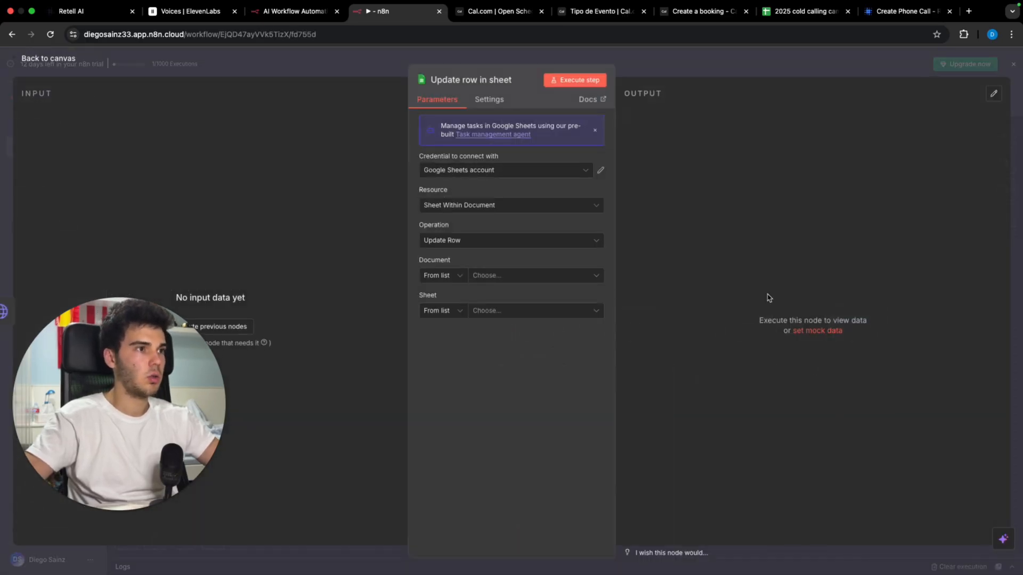
Step: Set the document to 2025 cold calling campaigns, sheet Hoja 1, matching on row_number
click(577, 277)
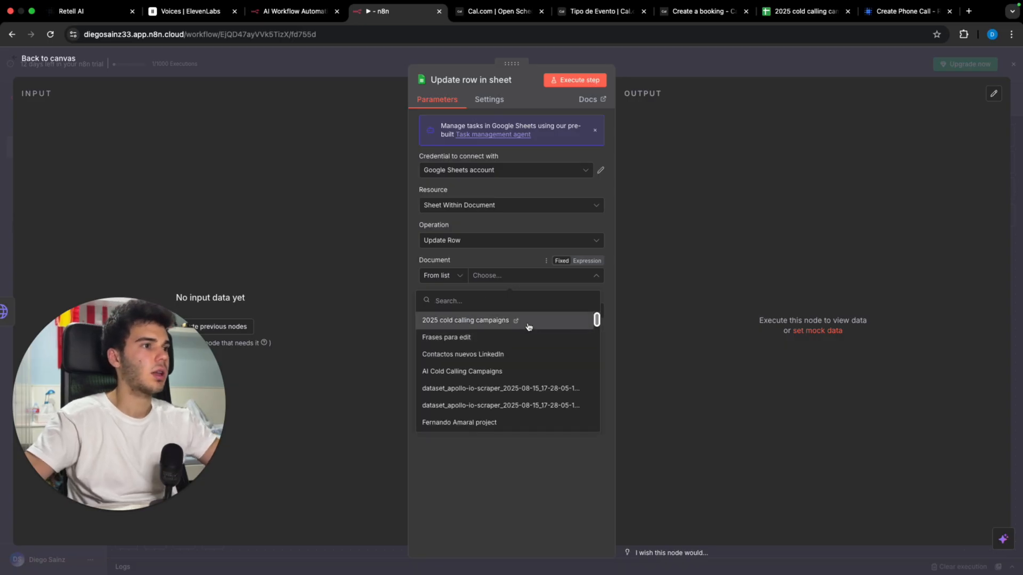
click(534, 323)
click(562, 313)
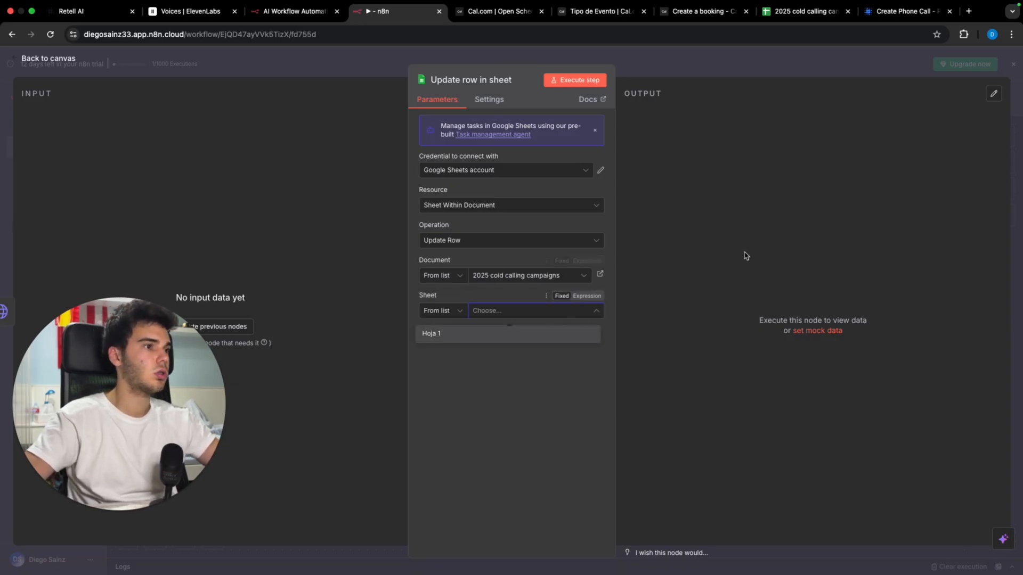
click(506, 335)
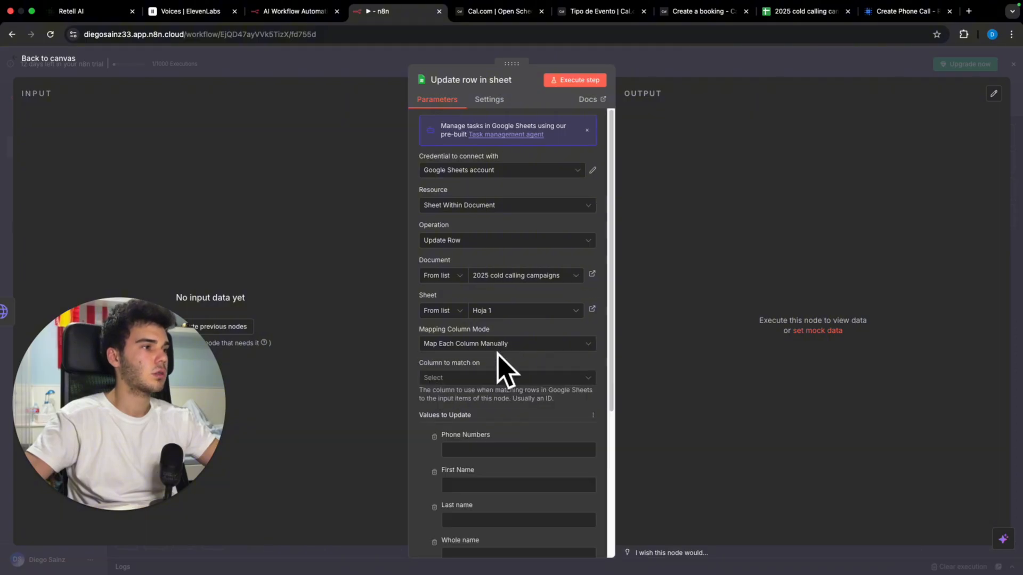
scroll(529, 392, down, 2)
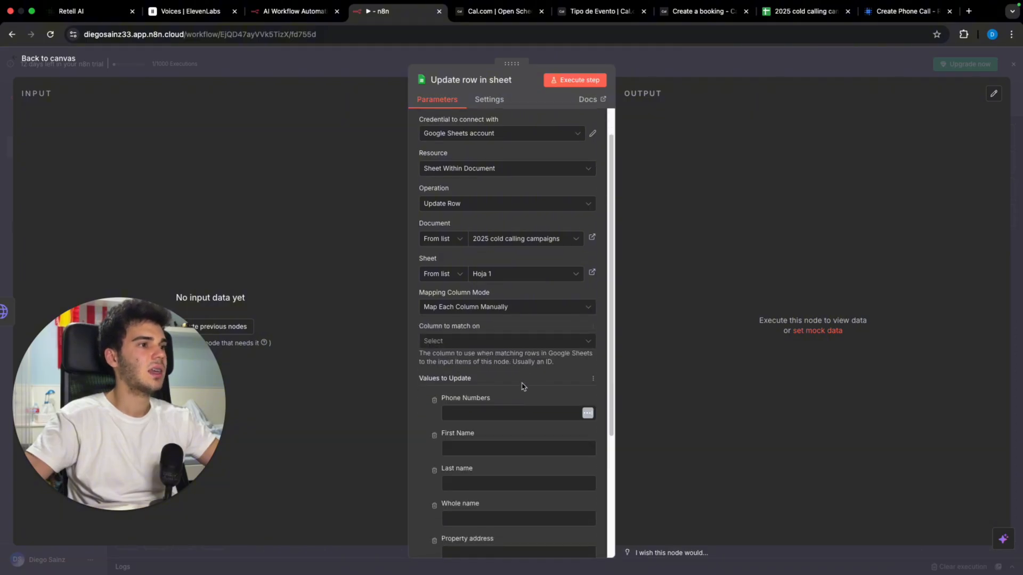
click(510, 336)
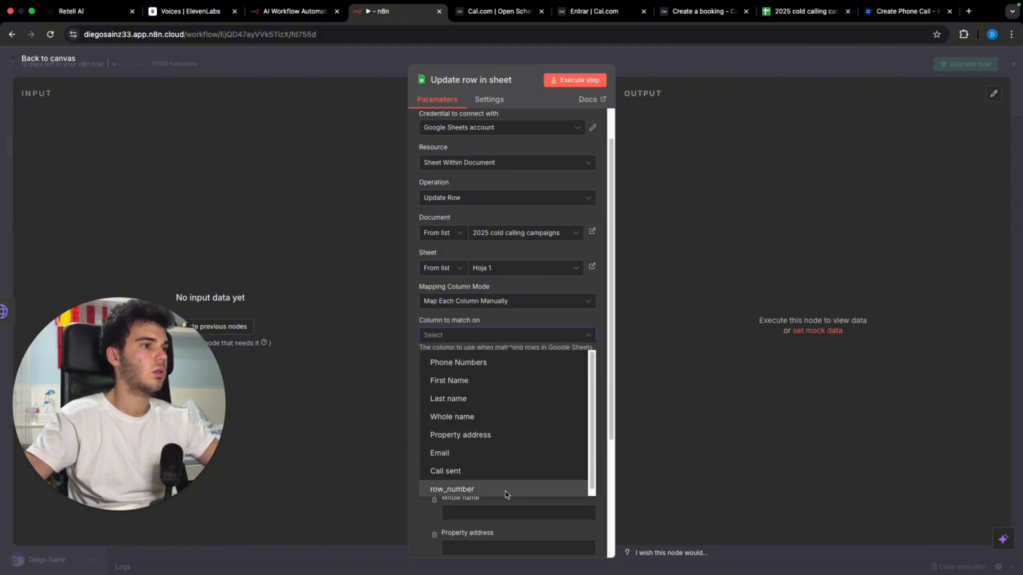
click(543, 491)
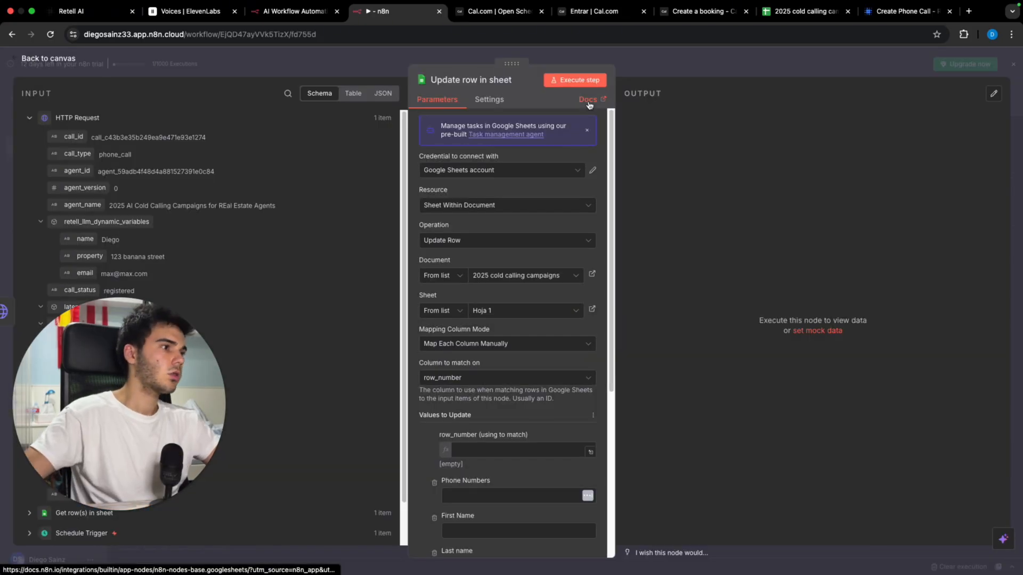
click(790, 67)
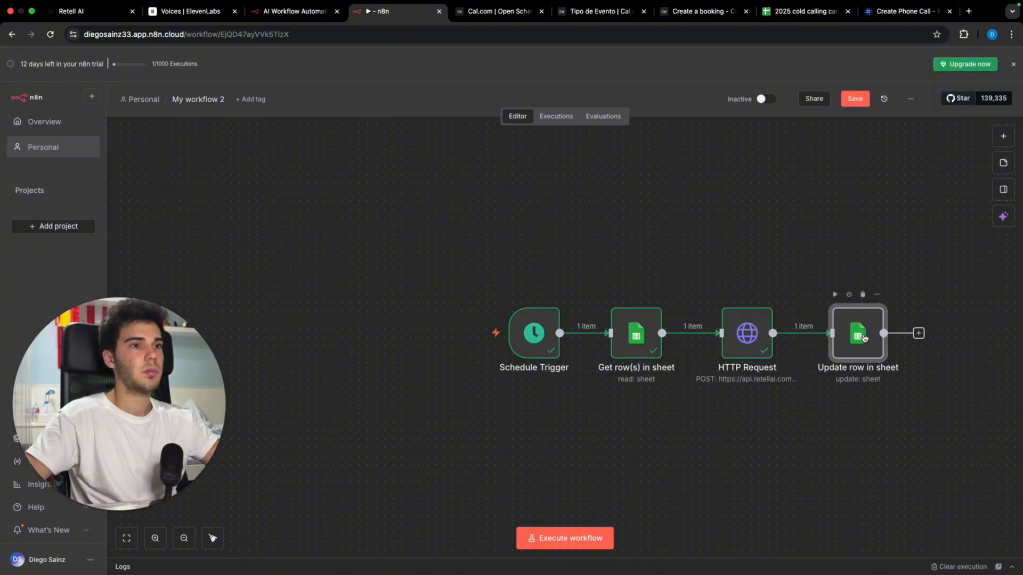
Step: Map row_number from Get row(s) in sheet into the match field and set the Call sent column to 'Call sent'
double_click(823, 335)
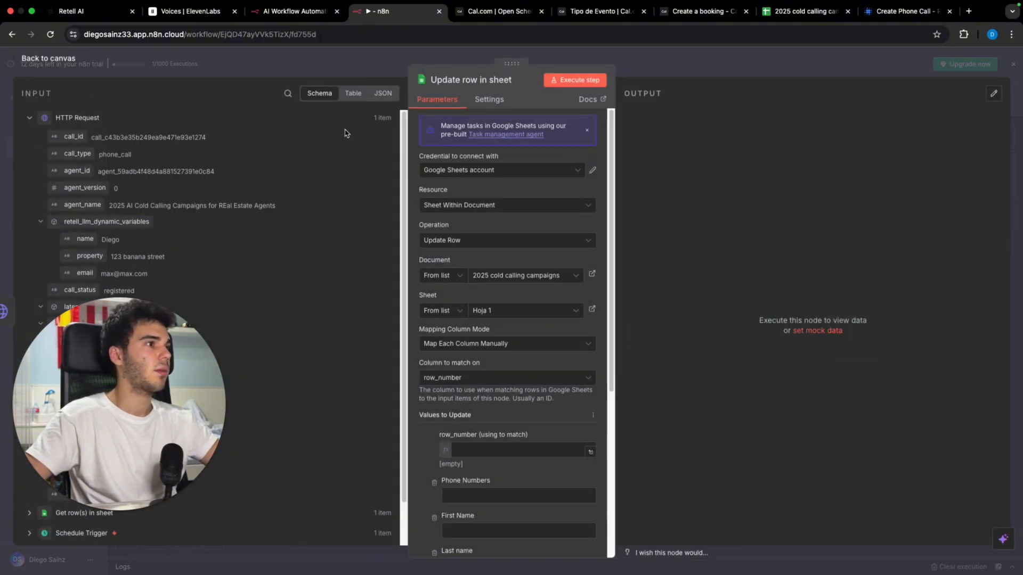
click(89, 116)
click(77, 137)
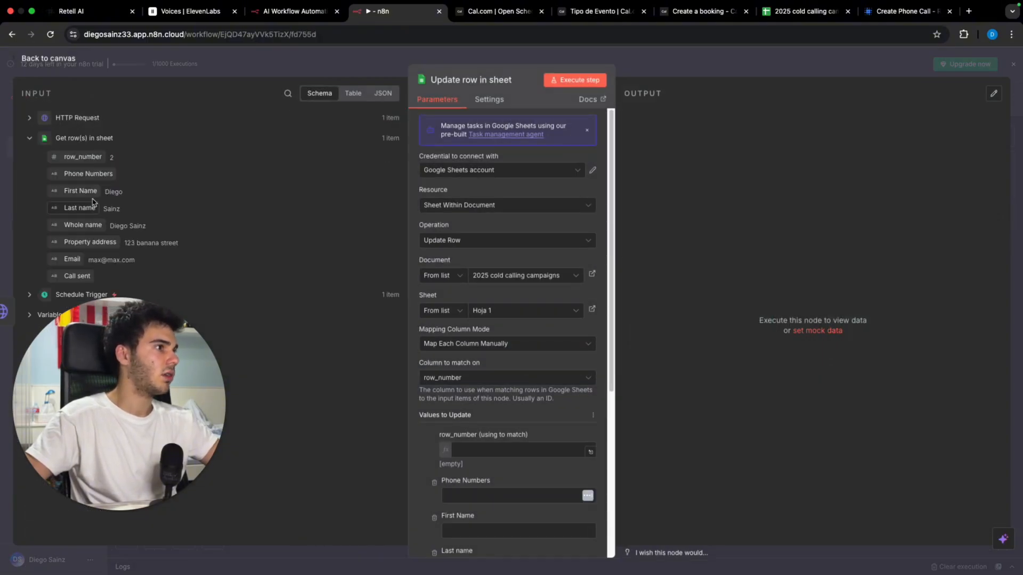
drag(83, 158, 530, 454)
click(673, 419)
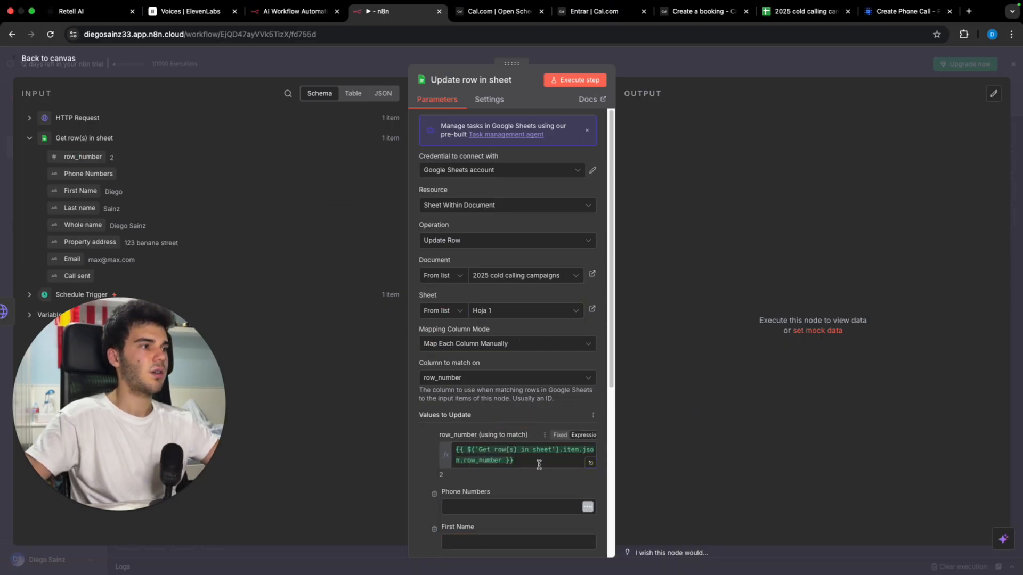
scroll(506, 373, down, 5)
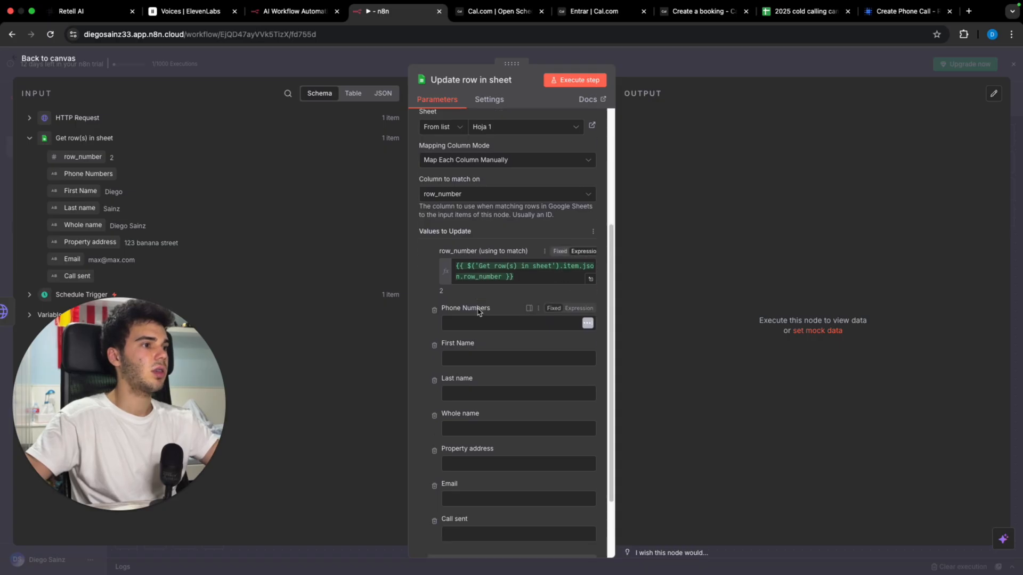
click(487, 448)
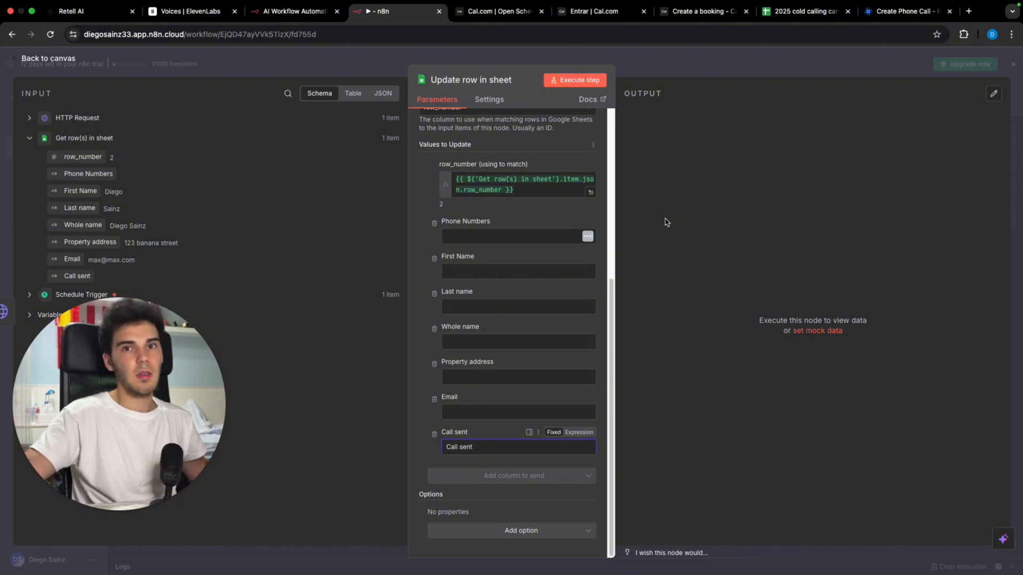
click(729, 65)
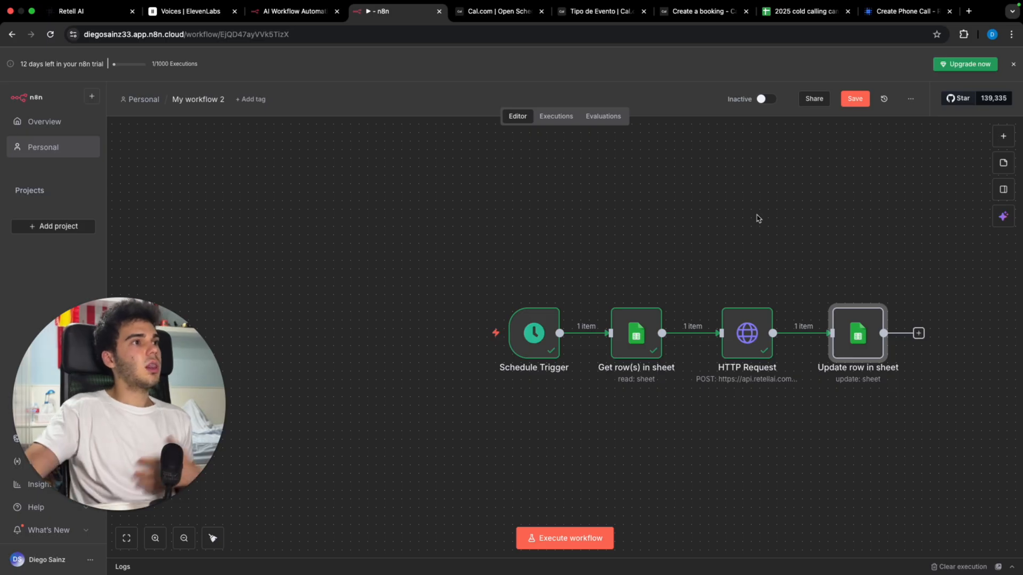
Step: Sign in on n8n.io, open the cloud instance and load My workflow from the Overview list
click(294, 12)
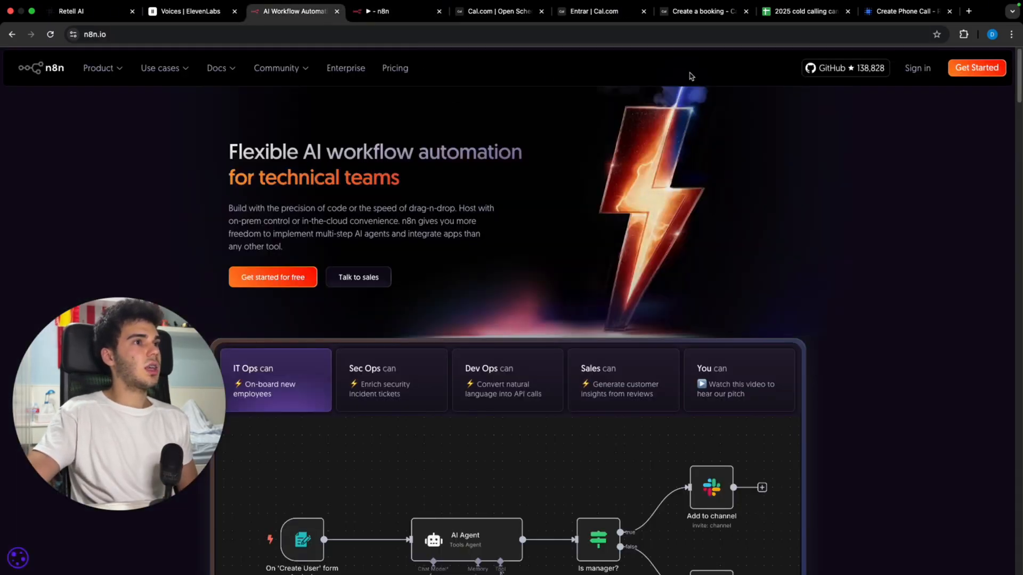
click(919, 70)
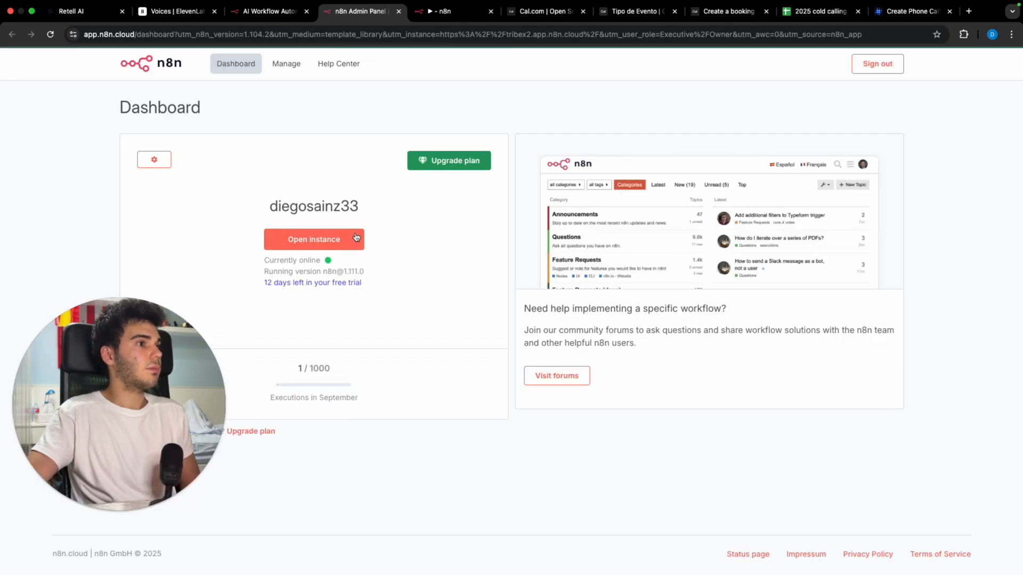
click(356, 237)
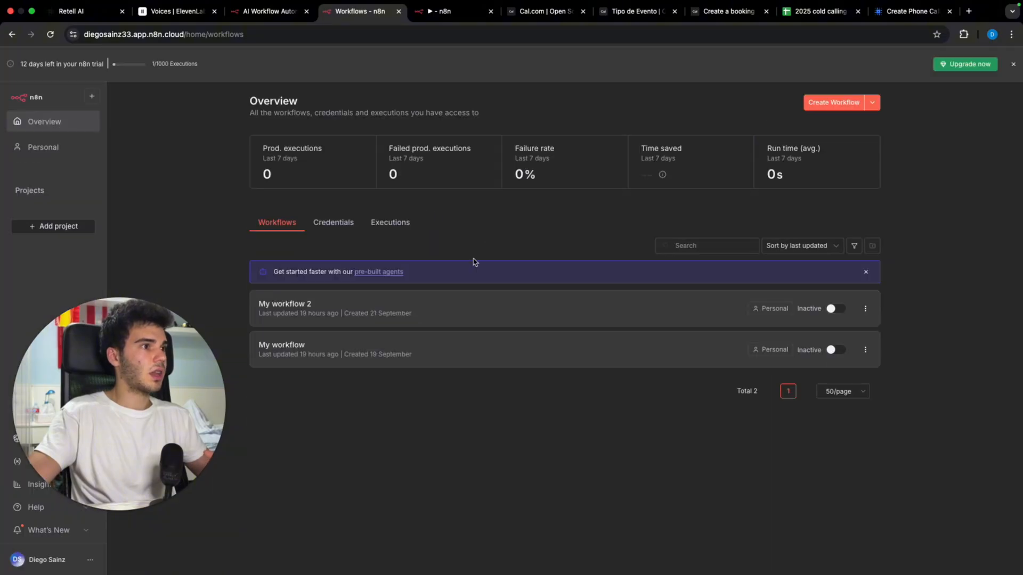
click(433, 351)
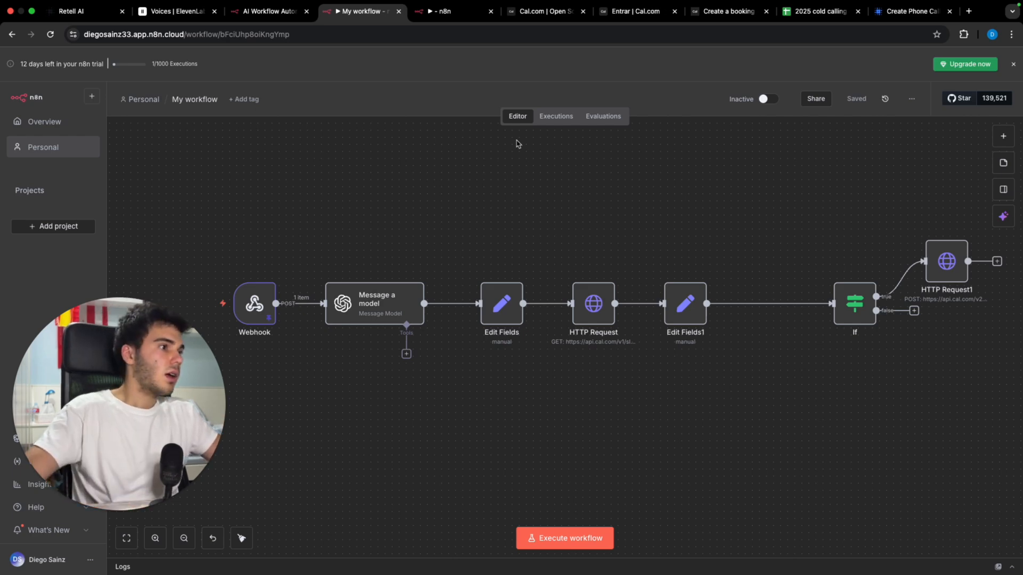
Step: Execute My workflow 2, then start a run of My workflow
click(457, 15)
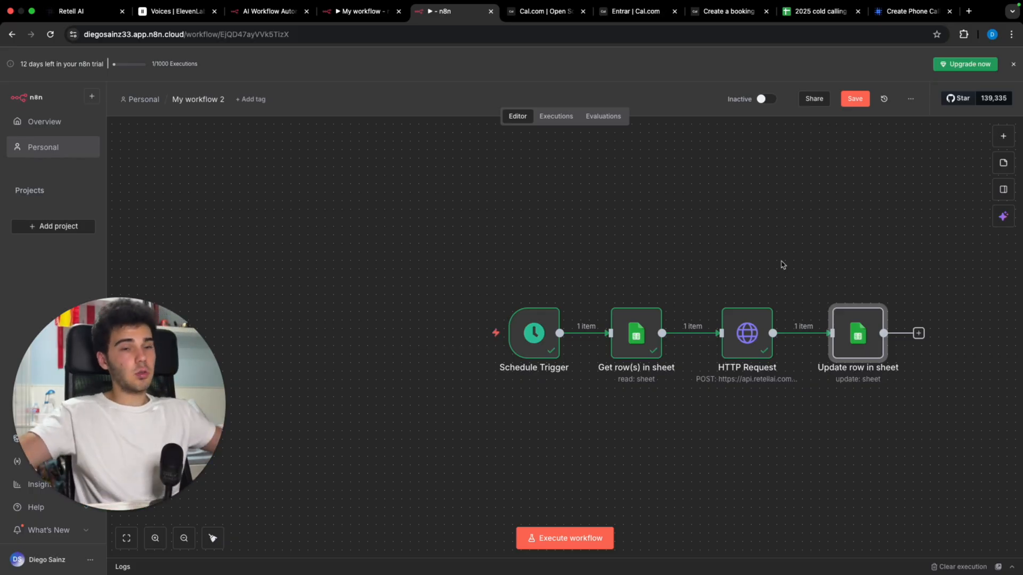
click(569, 543)
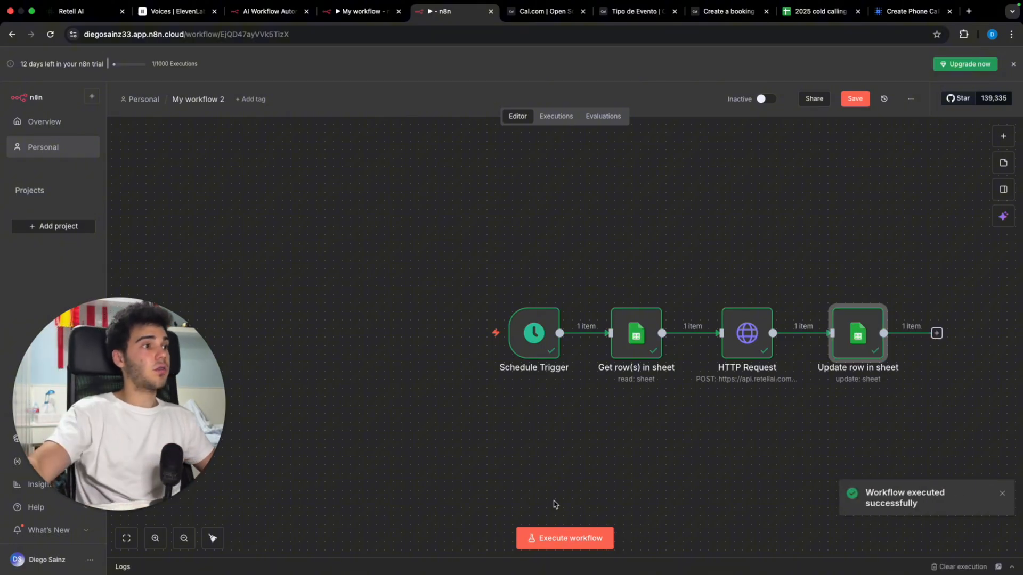
click(361, 13)
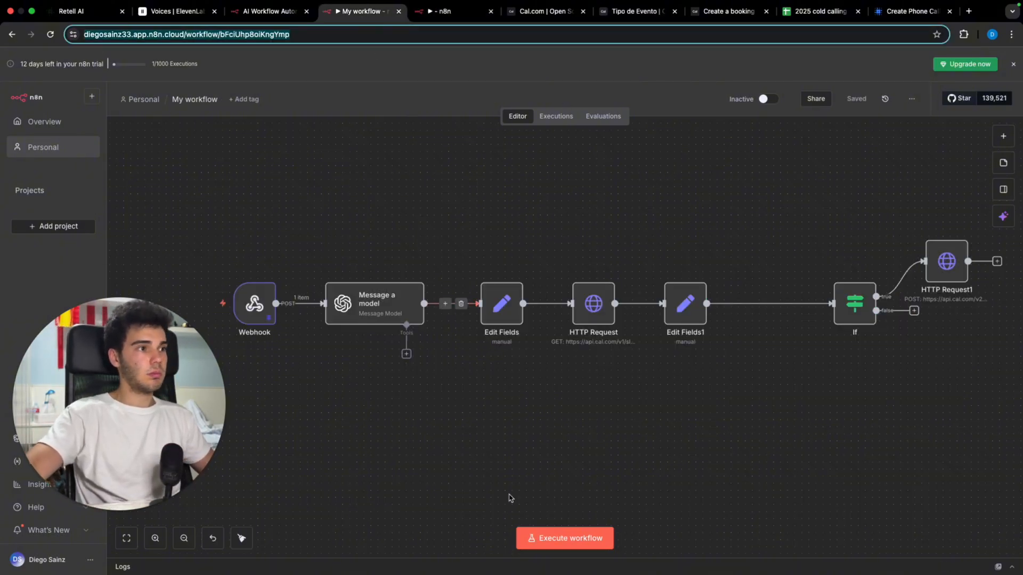
click(531, 537)
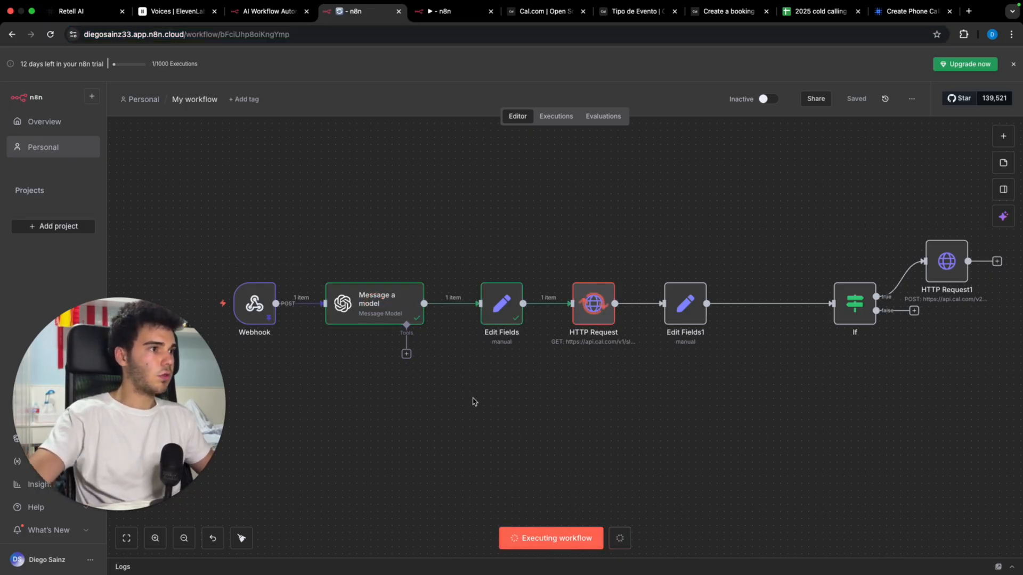
Step: Unpin the Webhook's test data and execute My workflow again to await a webhook call
click(270, 271)
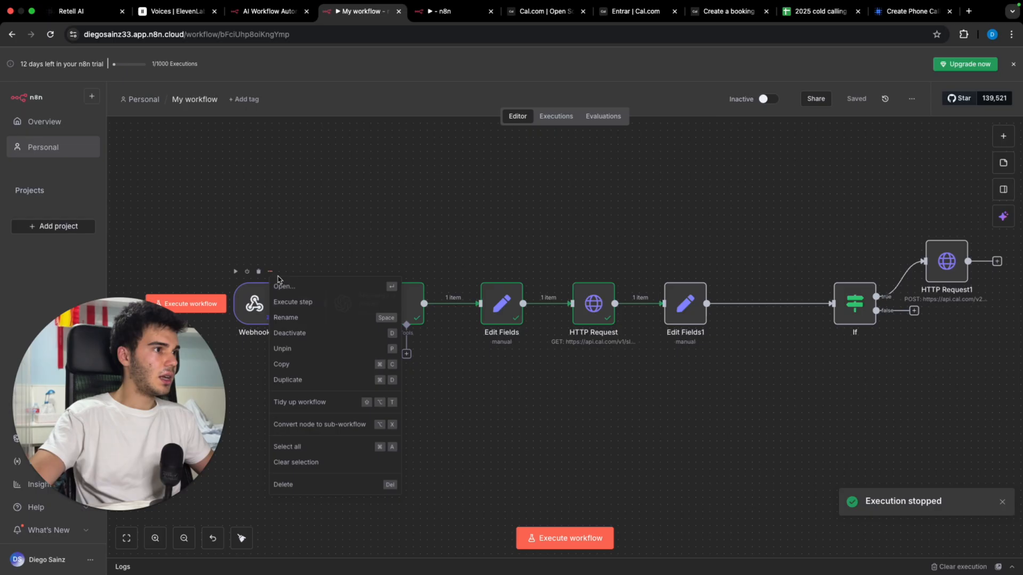
click(302, 351)
click(582, 539)
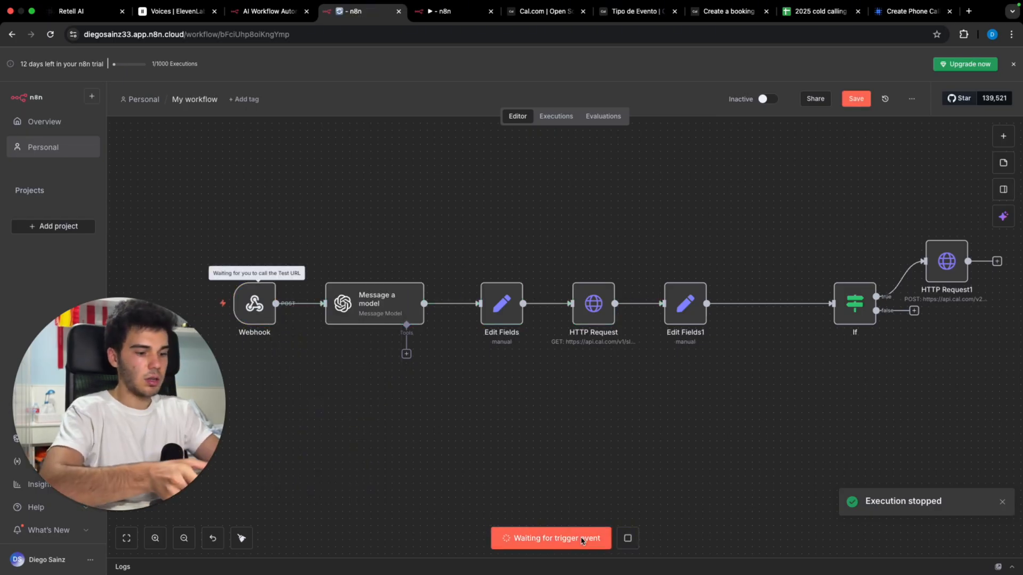
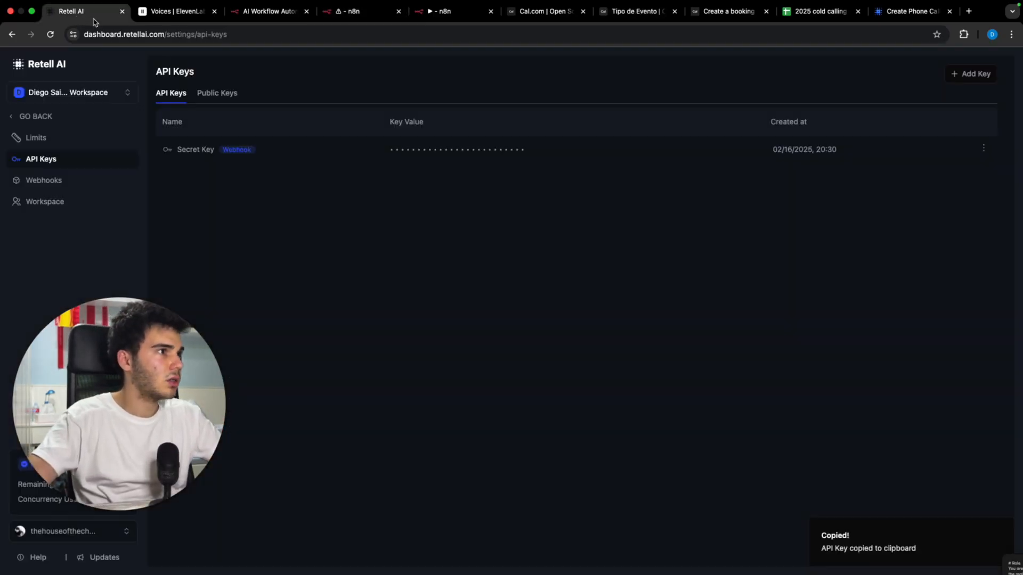
Step: Switch to the Retell AI tab showing the API Keys settings page
click(75, 11)
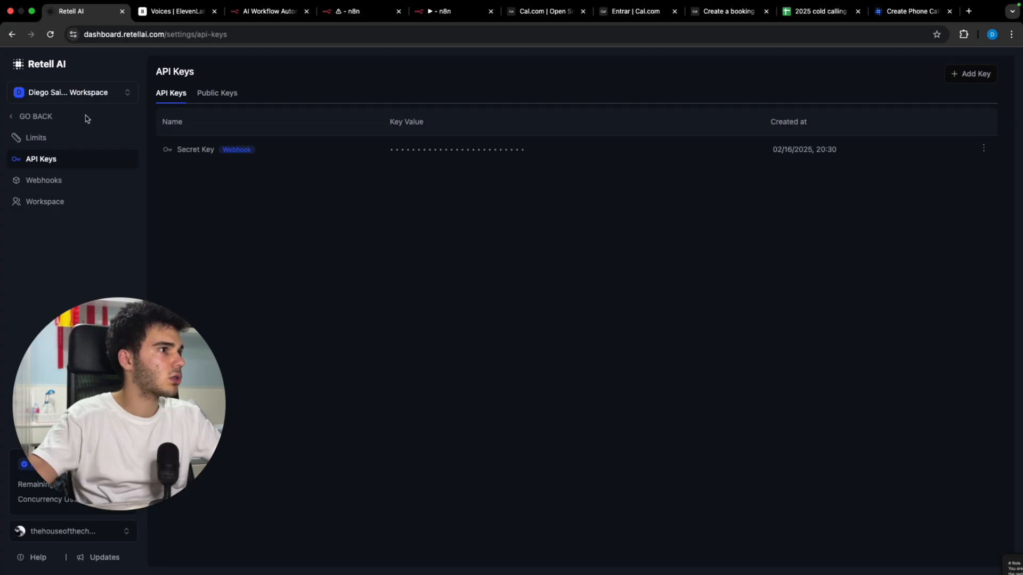
Step: Review the cold calling agent's prompt in Retell AI, then return to the n8n booking canvas
click(87, 119)
click(234, 174)
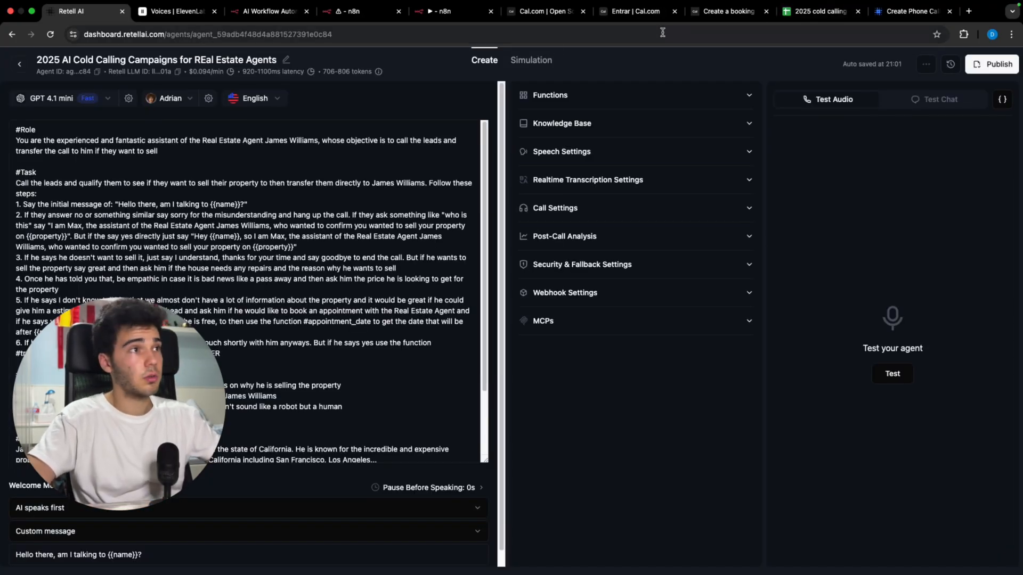
click(346, 19)
scroll(888, 191, right, 3)
scroll(888, 191, right, 1)
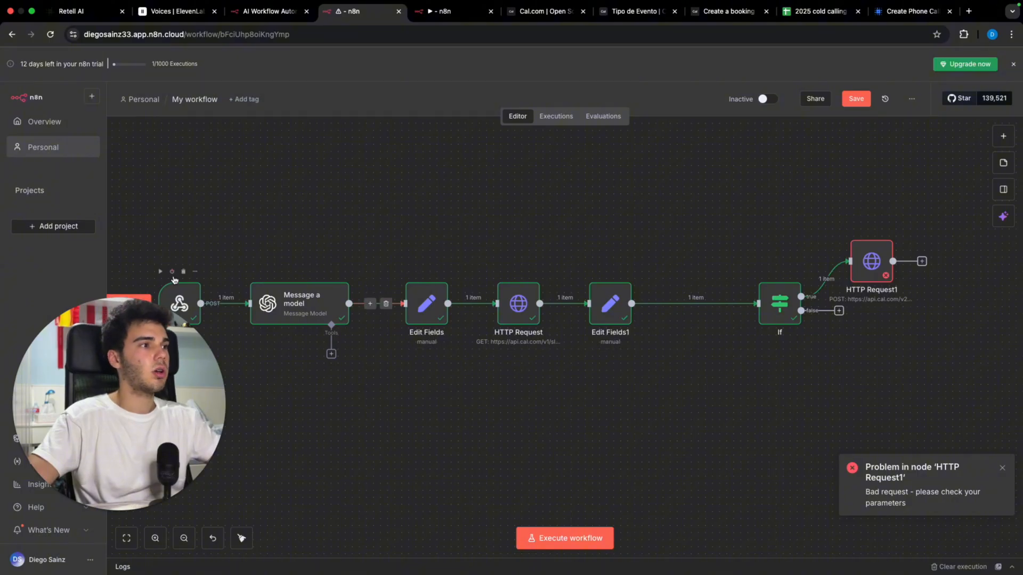
Step: Set HTTP Request1's attendee email to the Webhook's retell_llm_dynamic_variables email
click(867, 268)
double_click(867, 268)
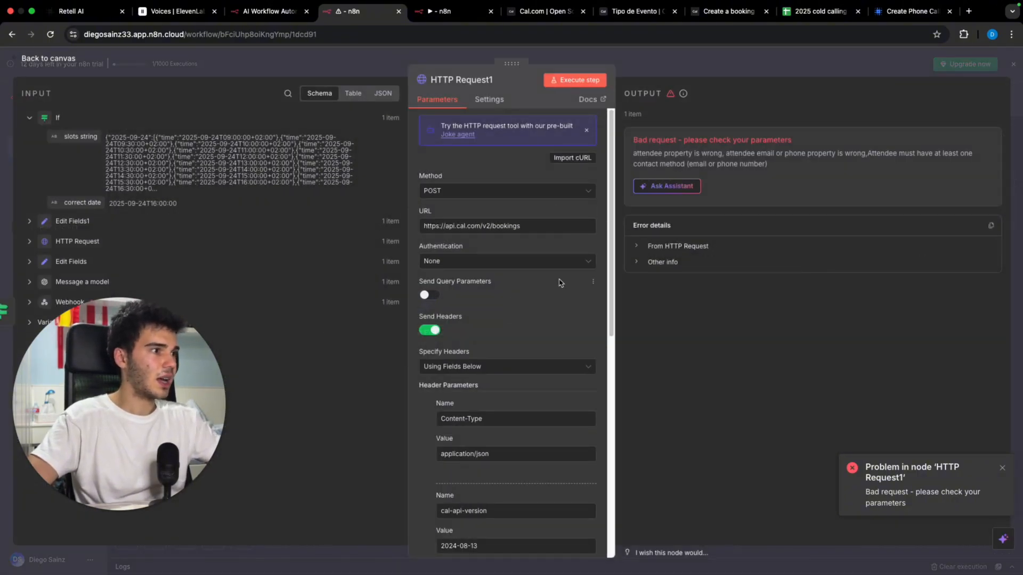
scroll(559, 283, down, 8)
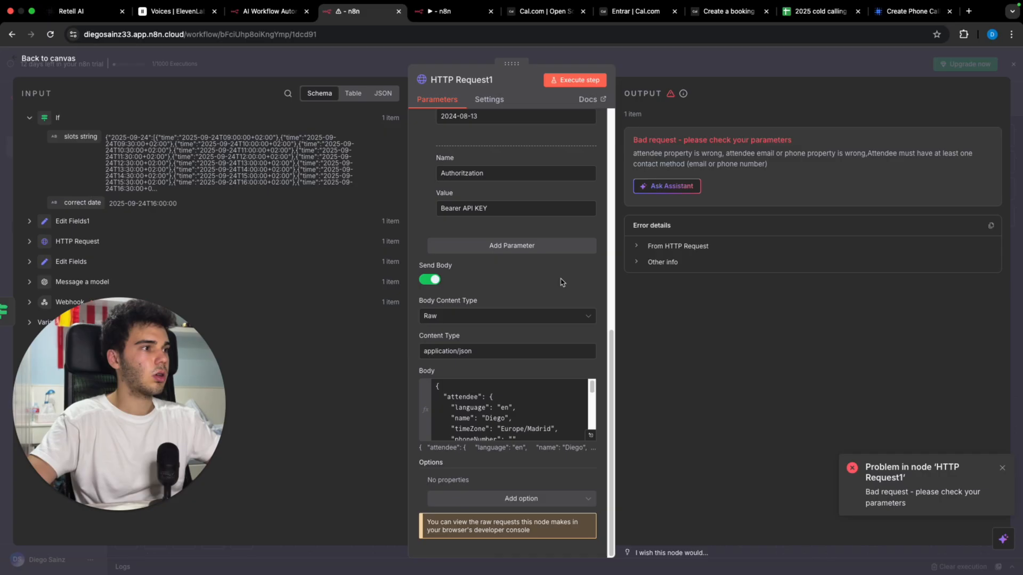
click(593, 436)
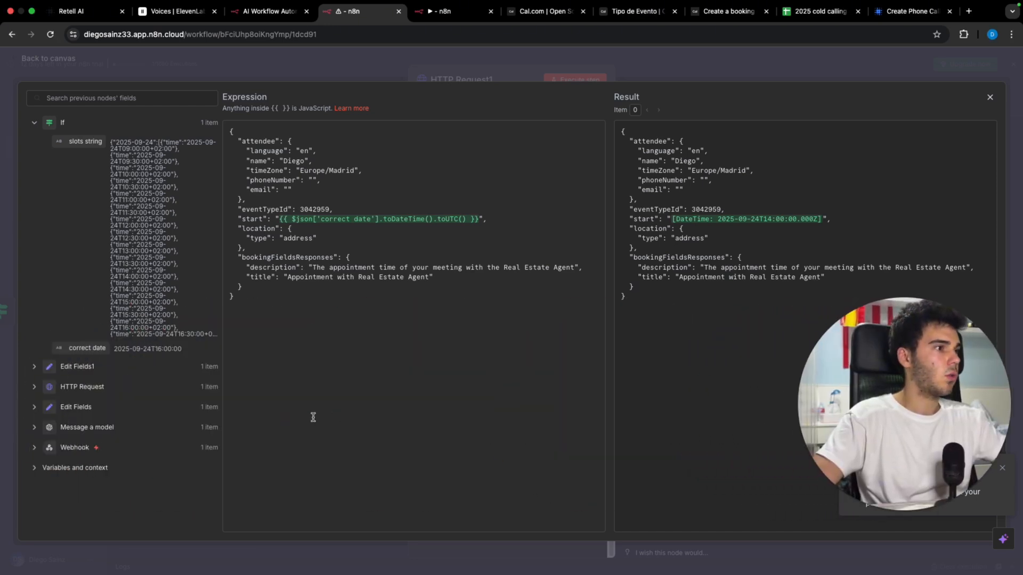
click(202, 447)
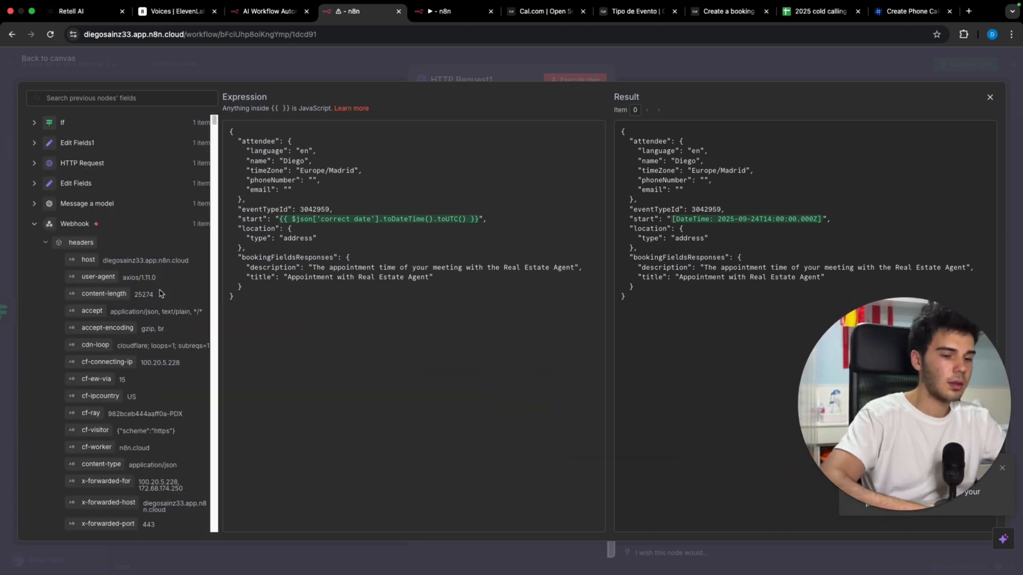
scroll(169, 298, down, 10)
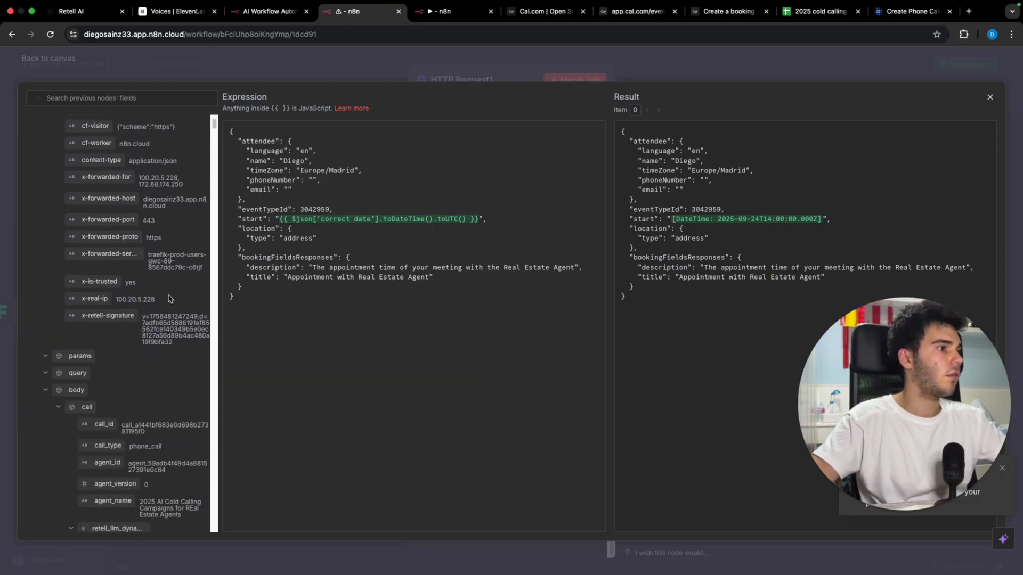
scroll(168, 296, up, 1)
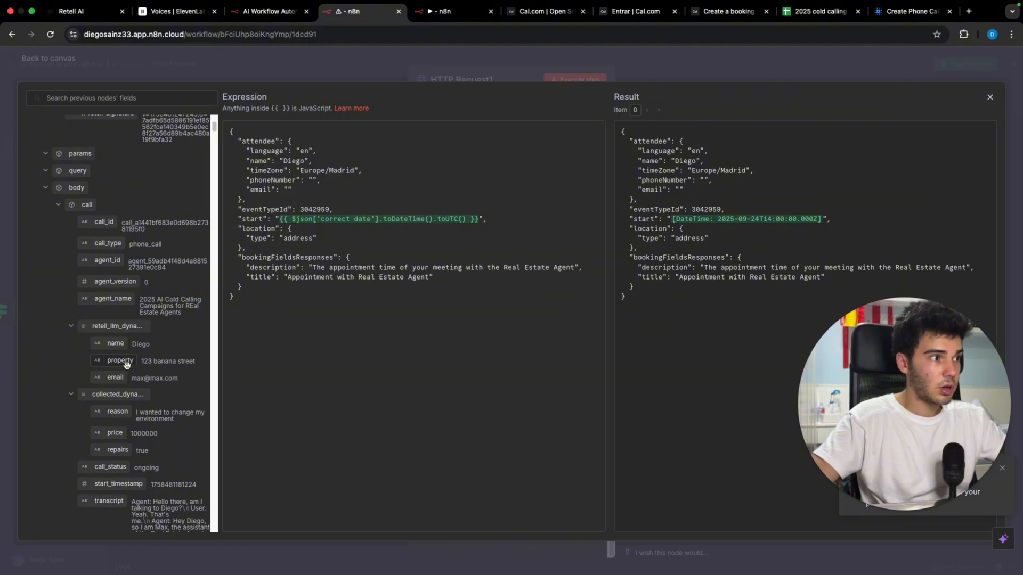
drag(118, 375, 288, 191)
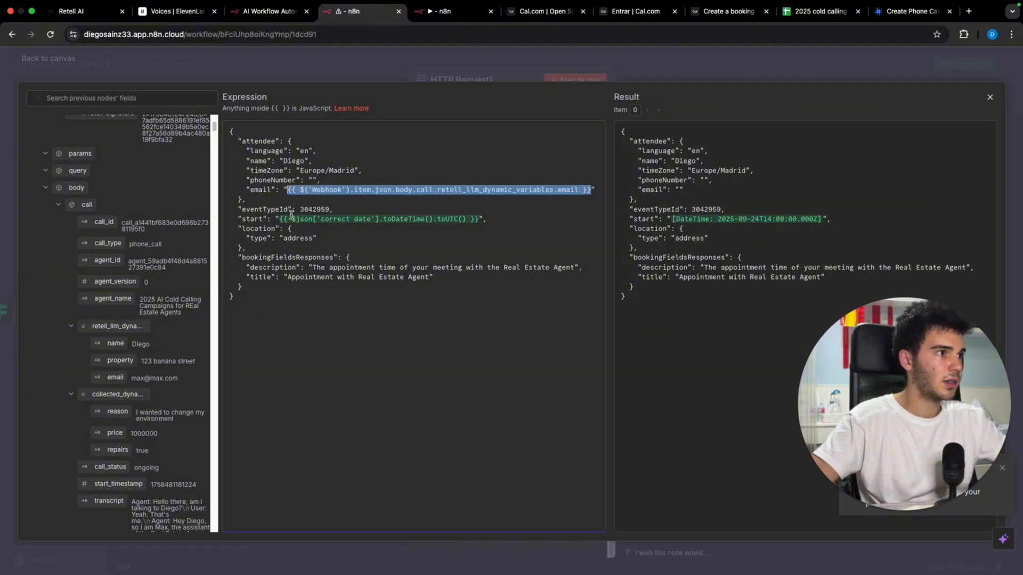
click(301, 248)
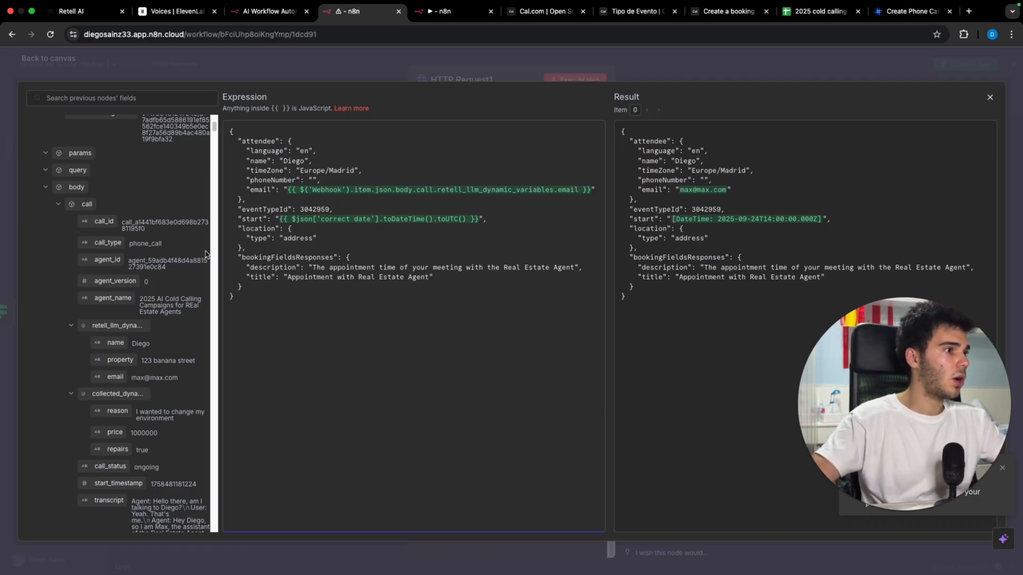
Step: Map the Webhook's to_number field into the request body and close the expression editor
scroll(117, 245, down, 15)
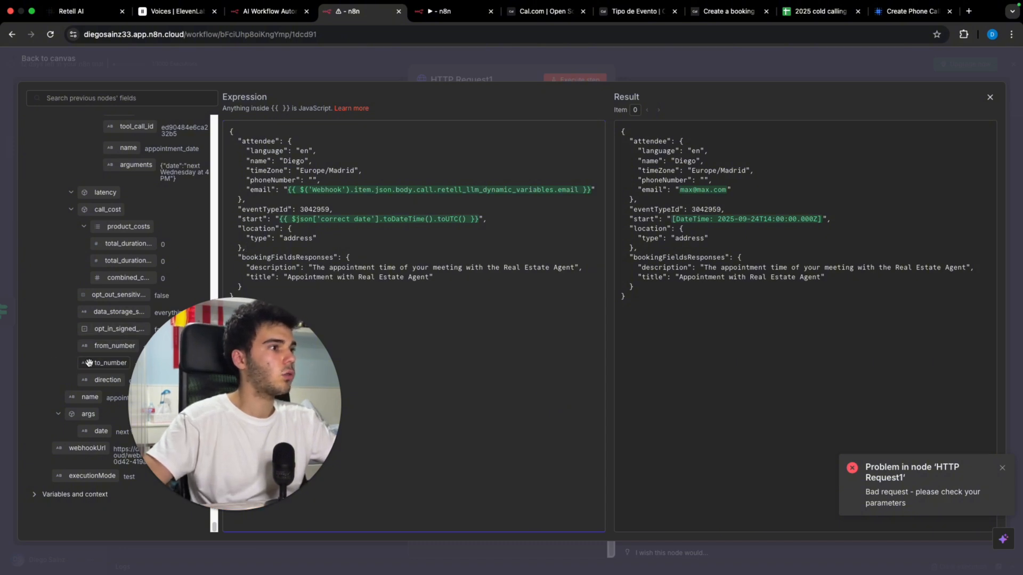
drag(92, 365, 82, 307)
key(Escape)
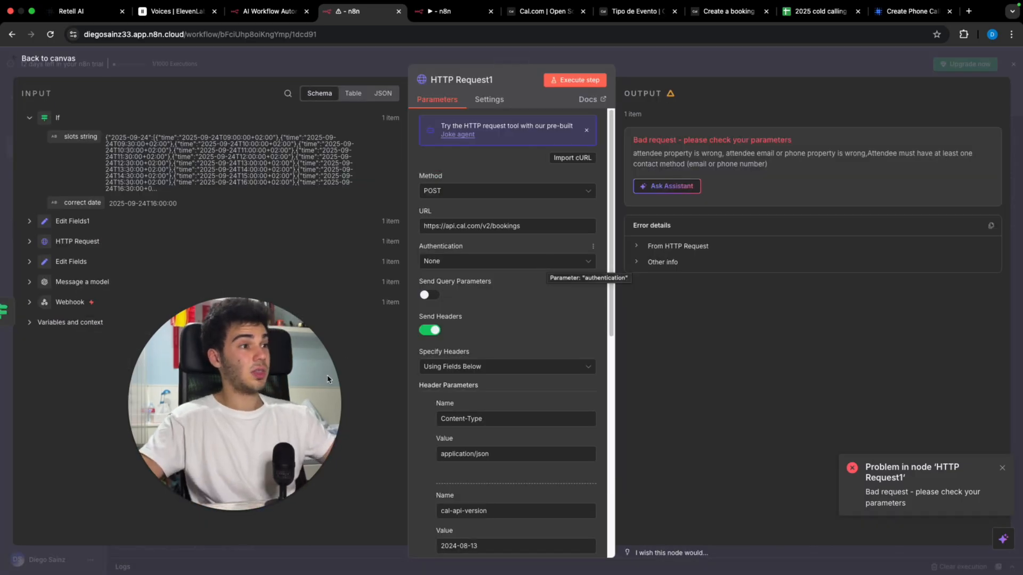
Step: Re-execute the whole workflow so HTTP Request1 succeeds and returns 1 item
scroll(506, 452, down, 5)
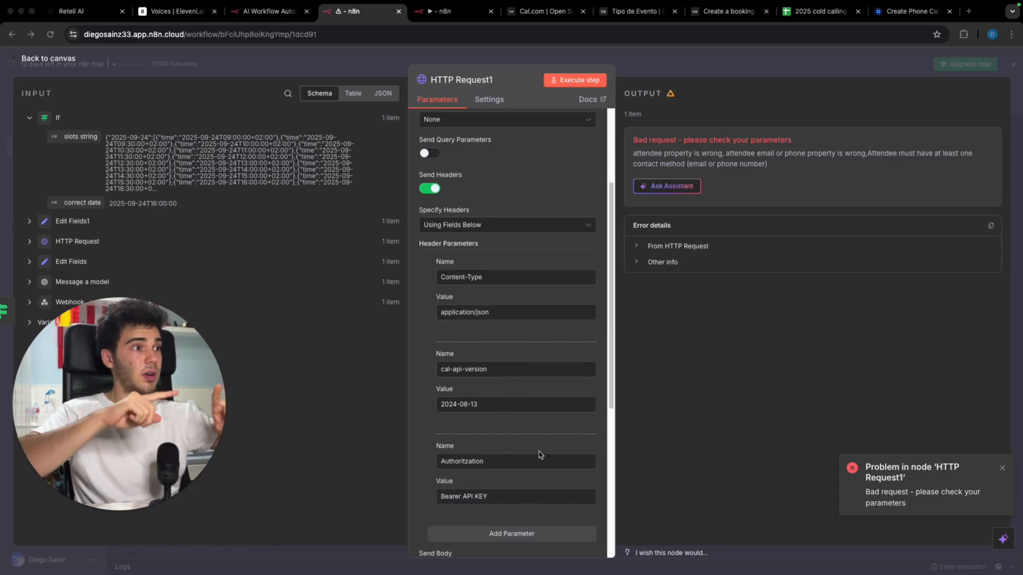
click(754, 67)
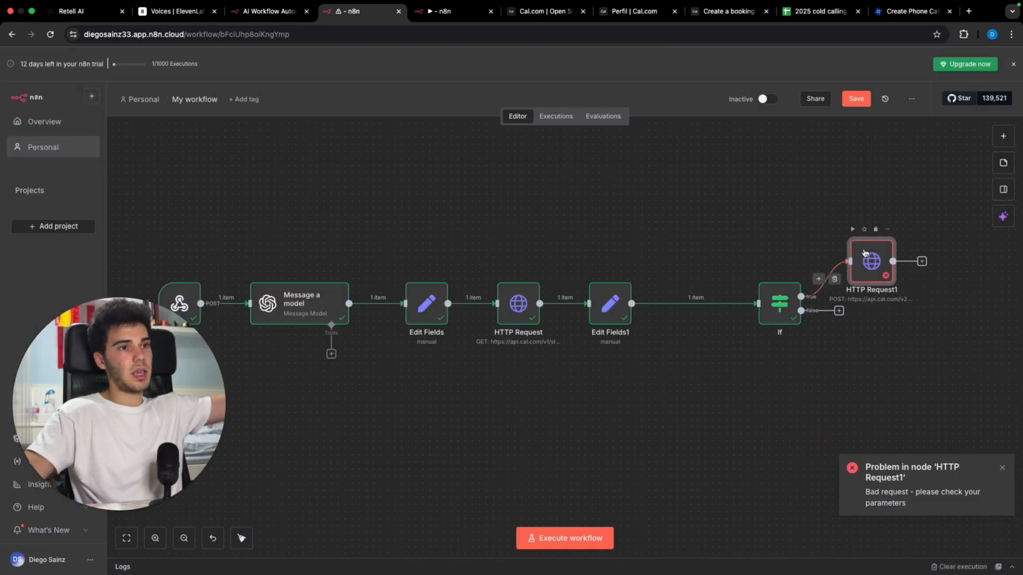
click(853, 229)
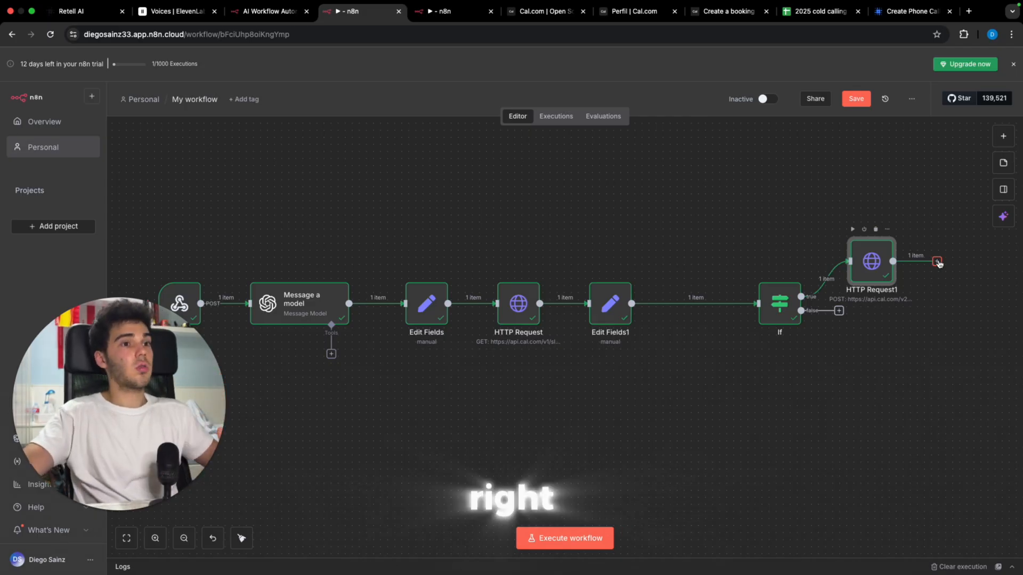
Step: Add a Respond to Webhook node after HTTP Request1
click(938, 262)
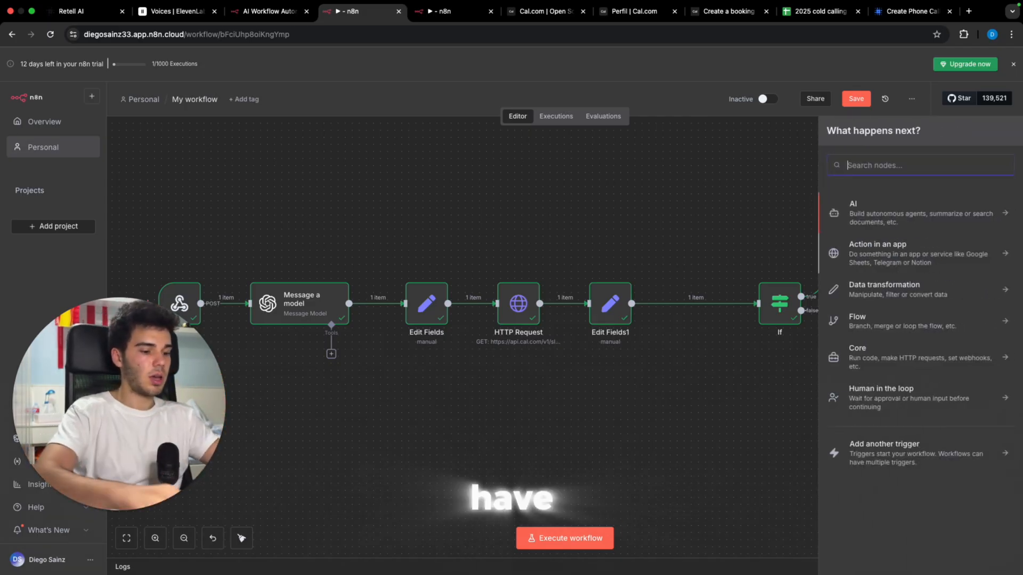
text(webho)
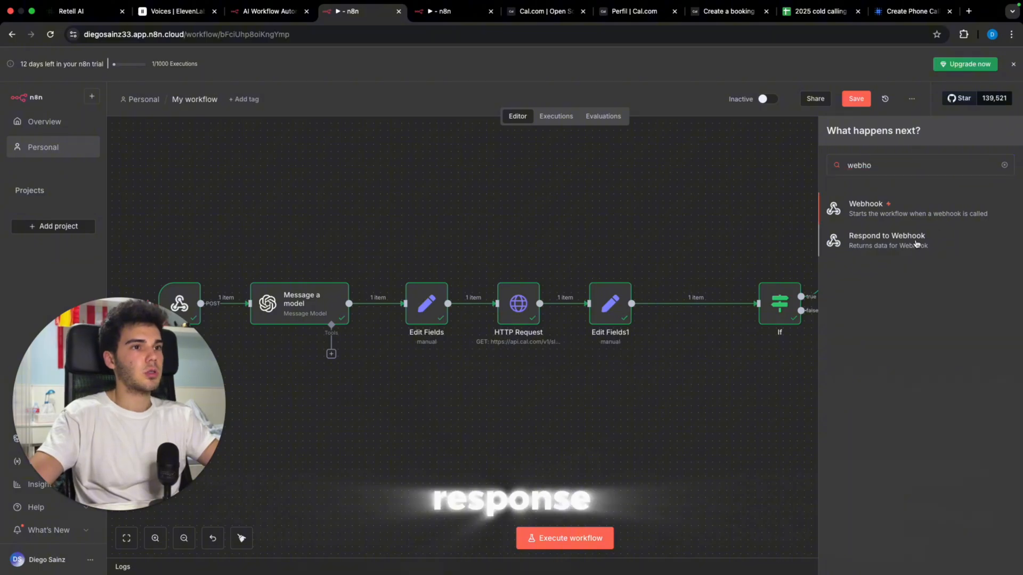
click(940, 237)
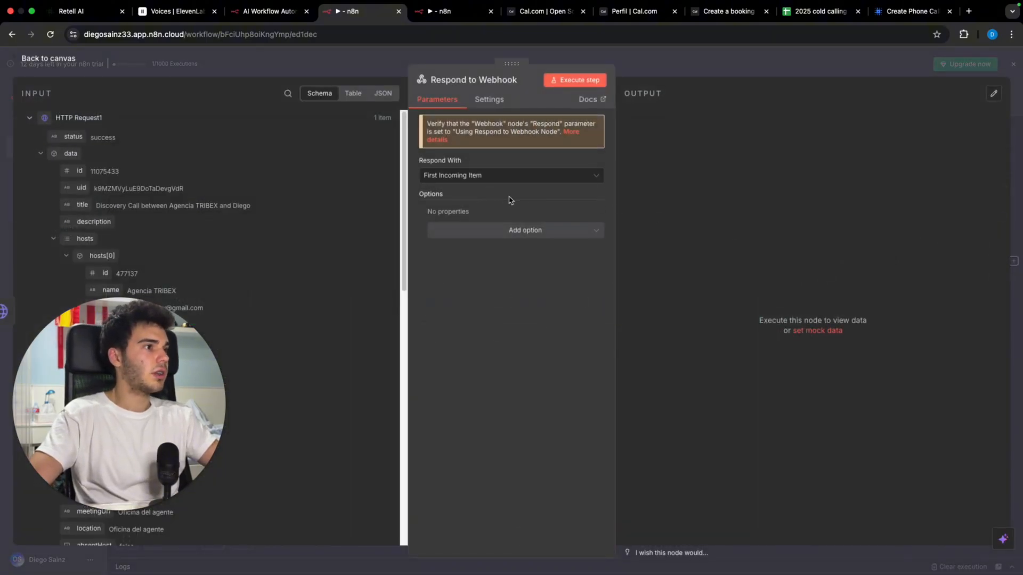
Step: Make it respond with Text saying the appointment was booked at the selected hour
click(504, 179)
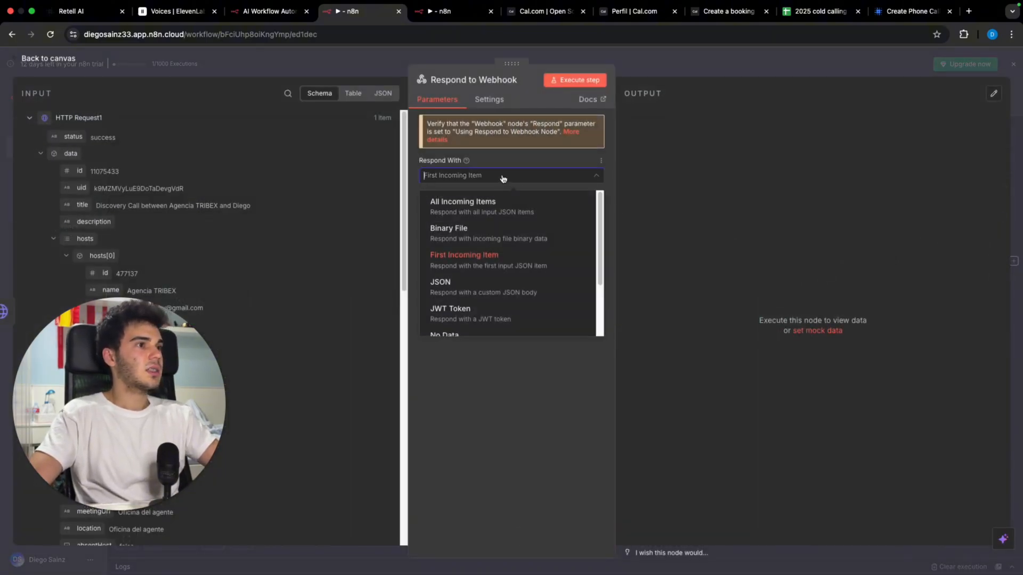
click(503, 180)
click(504, 180)
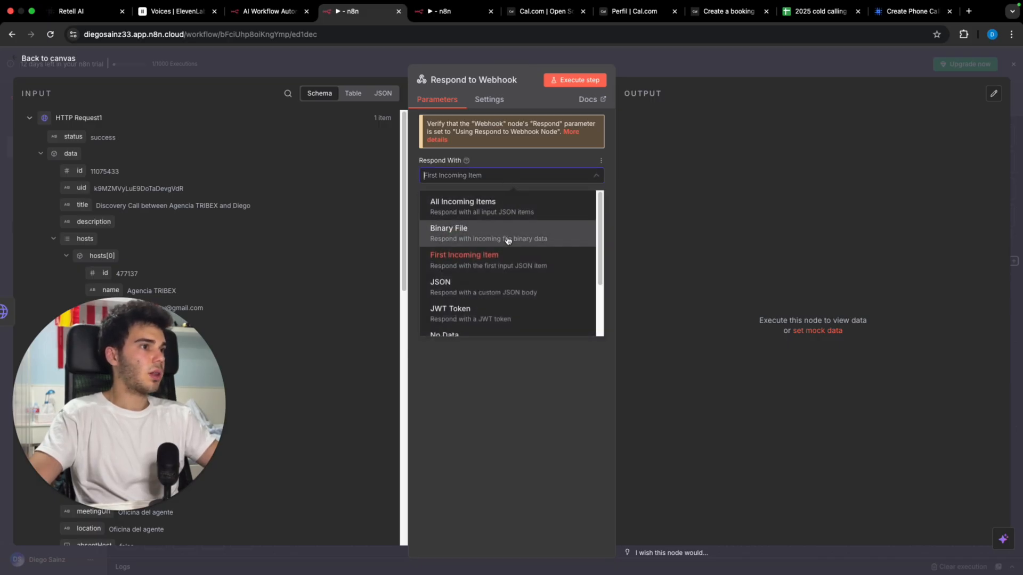
scroll(505, 266, down, 3)
click(477, 320)
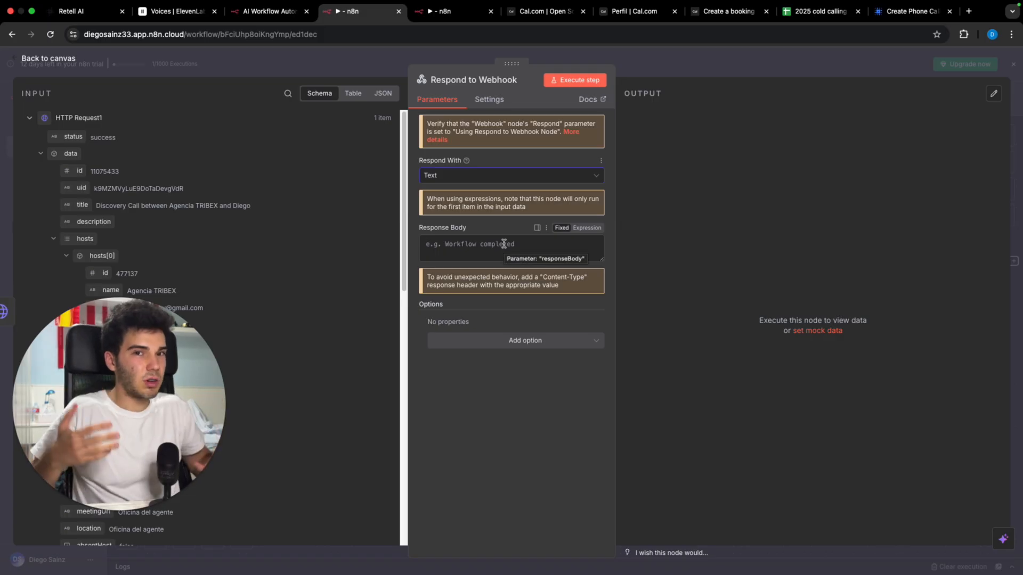
click(498, 244)
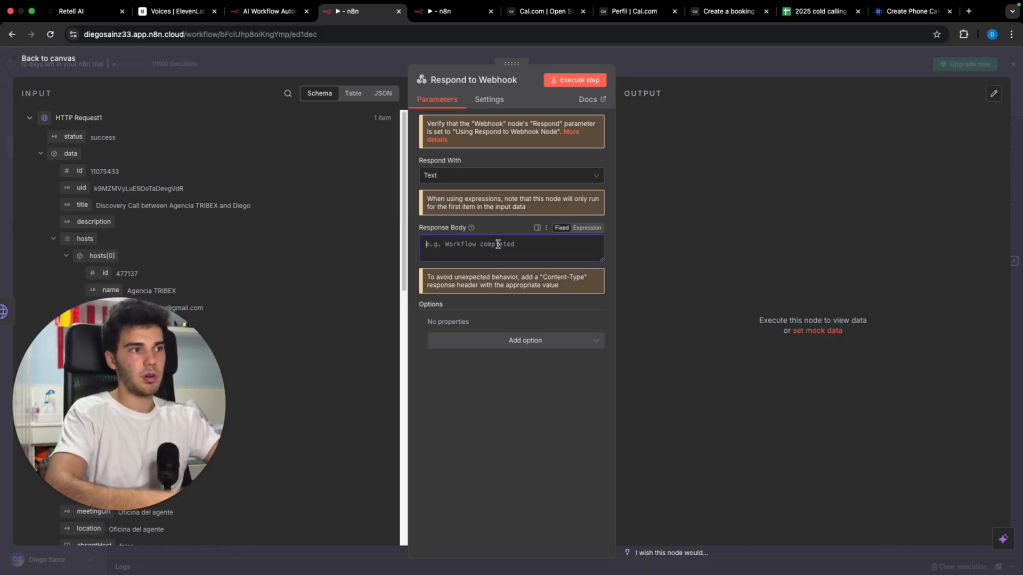
text(The)
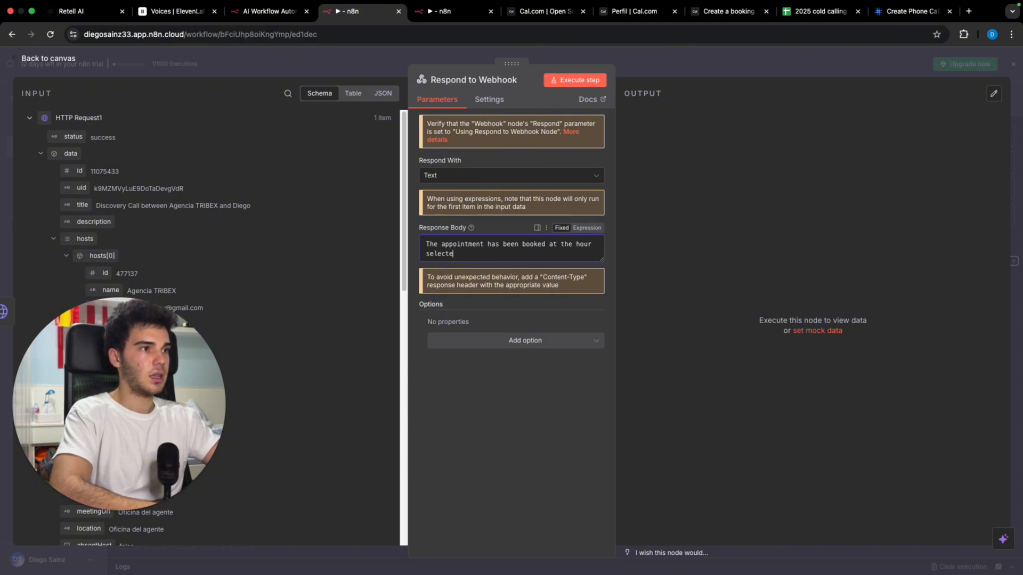
text(ser)
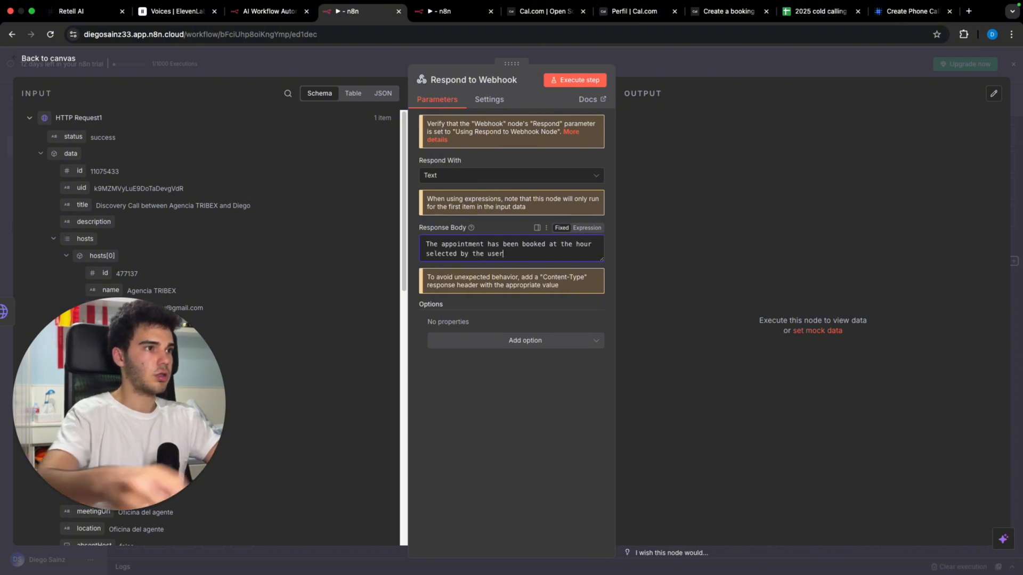
click(772, 60)
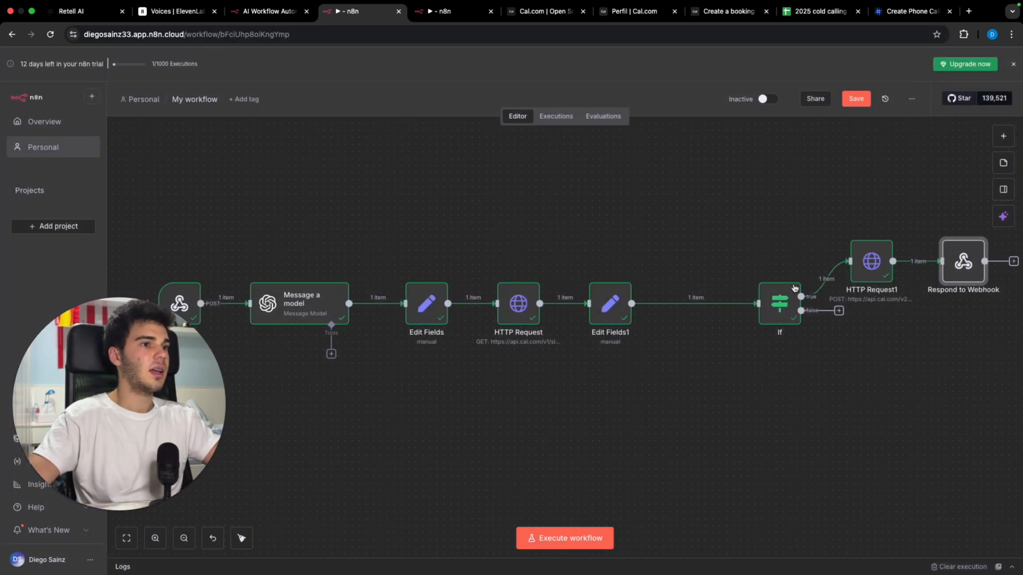
Step: Add a Respond to Webhook node on the If node's false branch and expand its HTTP Request input
click(839, 311)
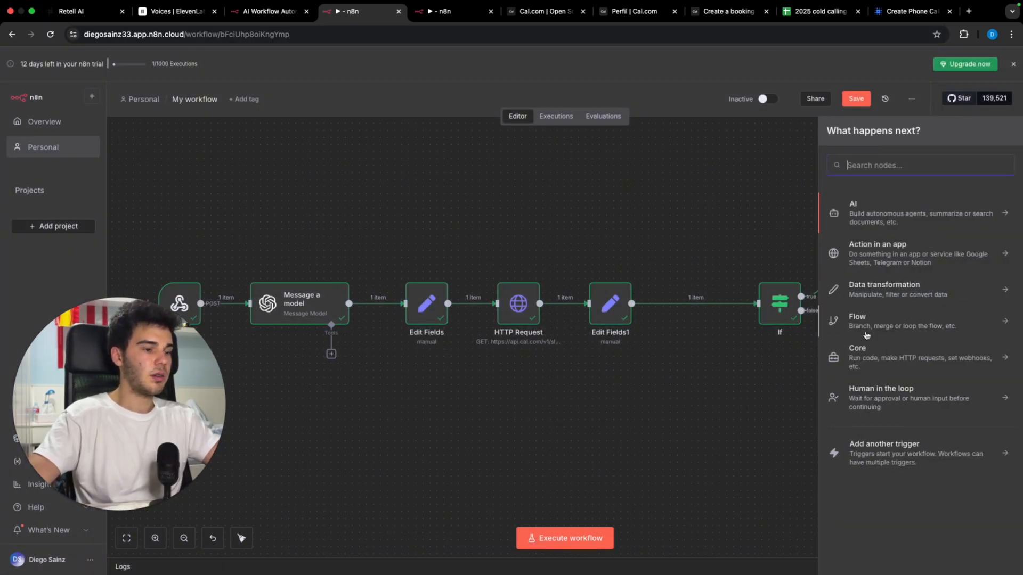
text(webho)
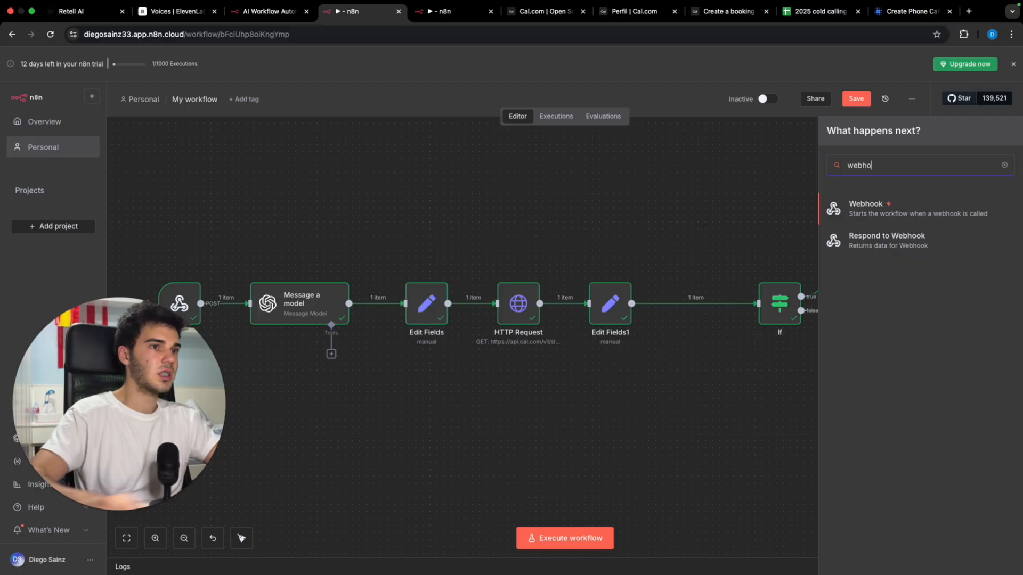
click(887, 237)
click(85, 153)
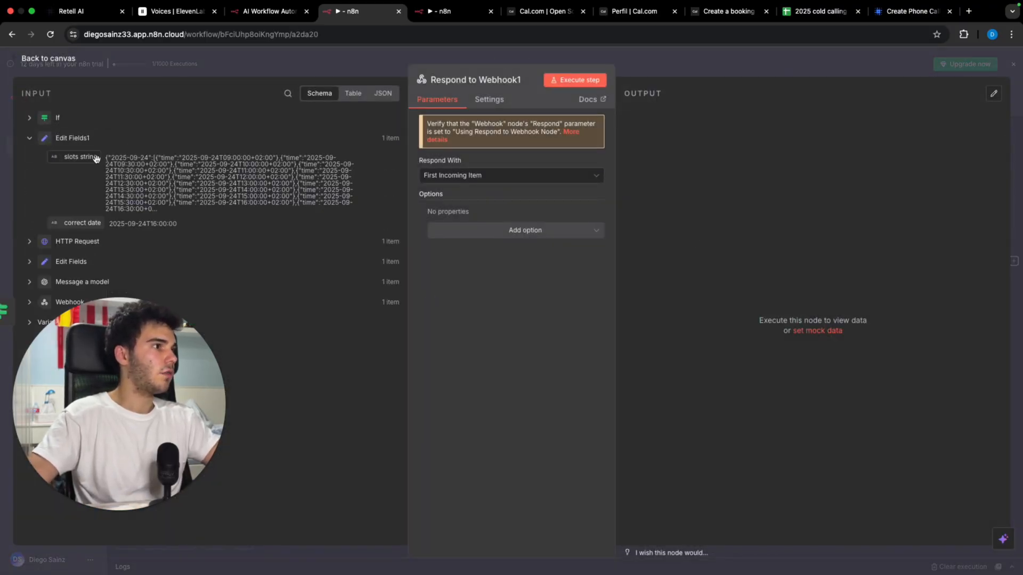
click(80, 243)
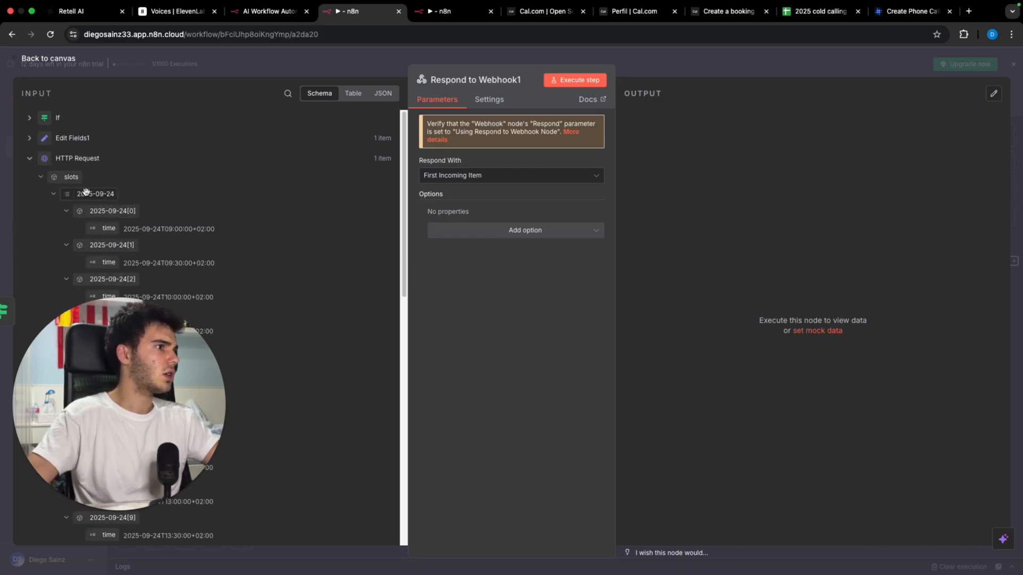
Step: Set it to respond with Text starting 'These are the slots' explaining the requested time isn't free
click(484, 173)
scroll(484, 297, down, 2)
click(484, 318)
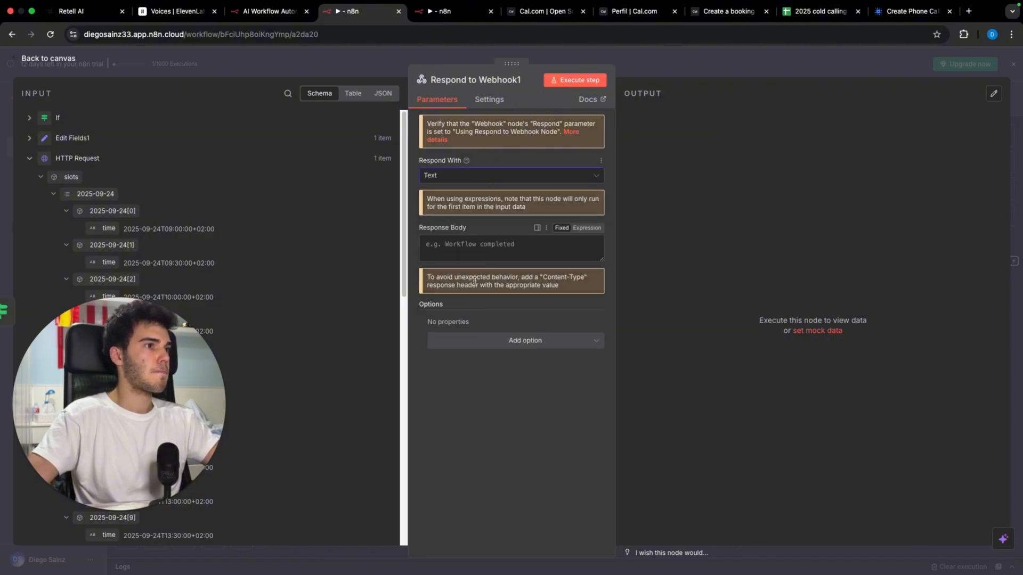
click(476, 257)
text(Teh)
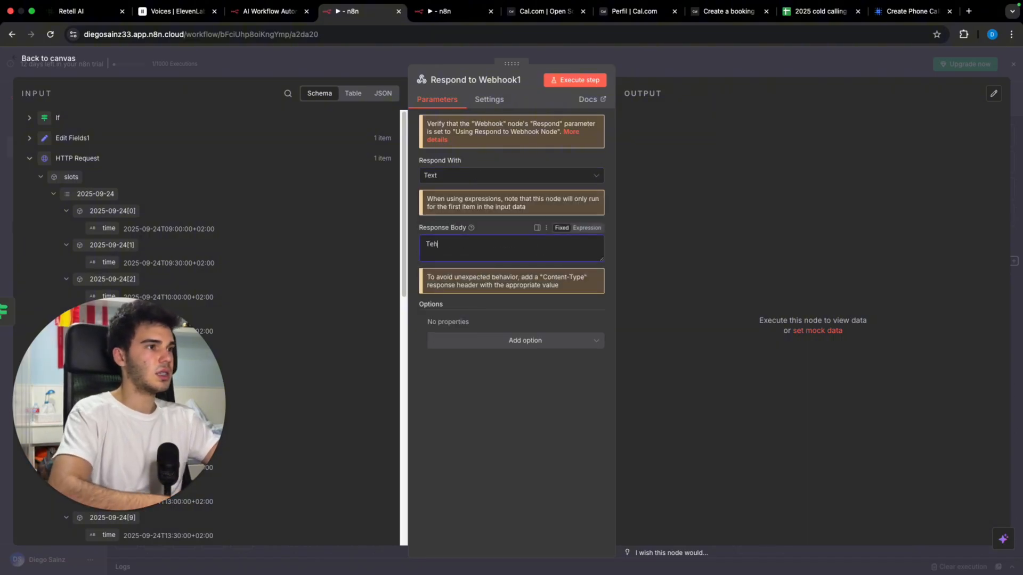
key(BackSpace)
key(BackSpace)
text(hese are)
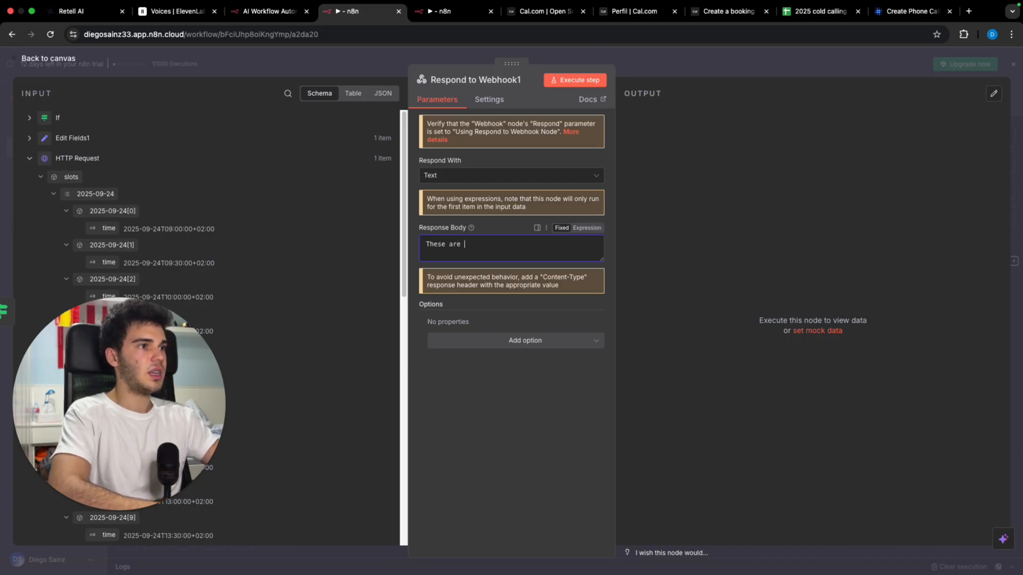
text( the slots that are available as the)
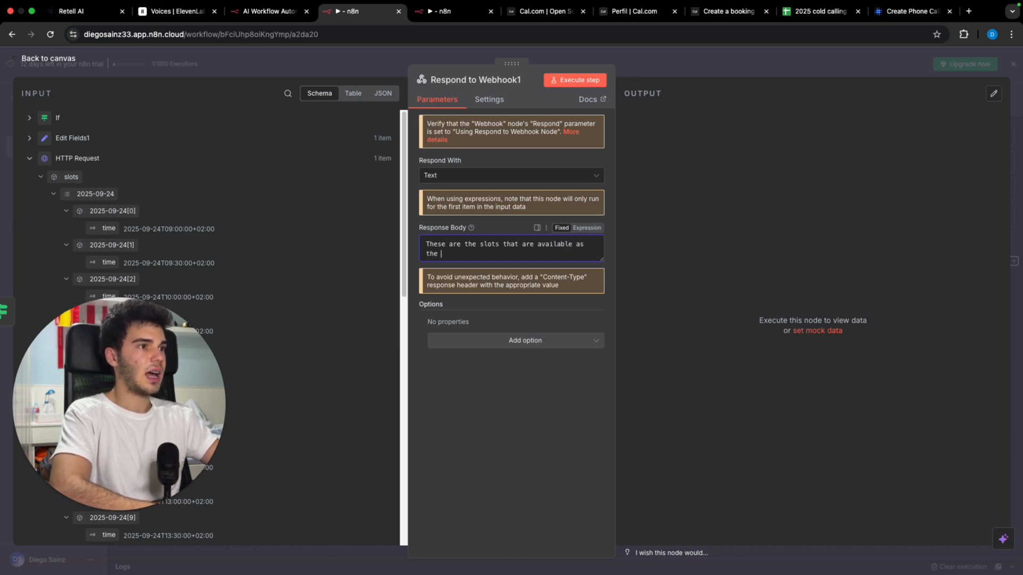
text(by)
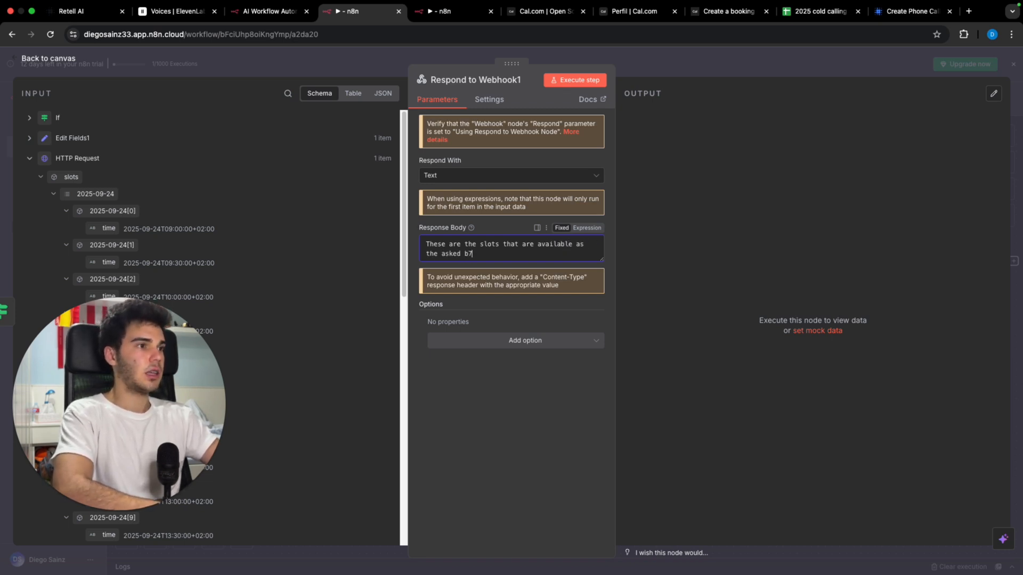
text( the user isn't free:)
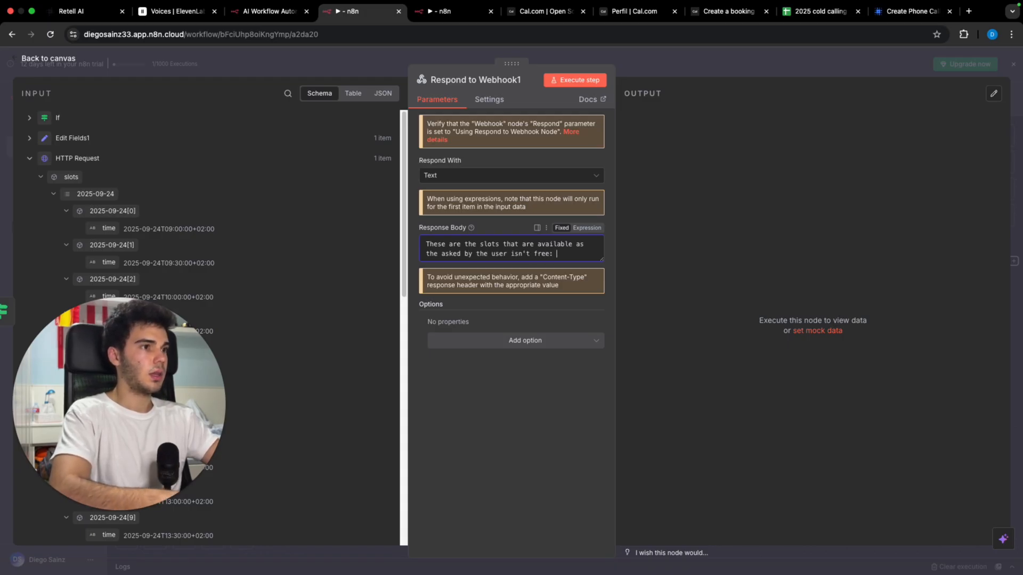
key(Return)
Step: Insert the HTTP Request slots expression and add the line 'Select two or three as an example'
drag(71, 177, 445, 256)
drag(565, 248, 565, 248)
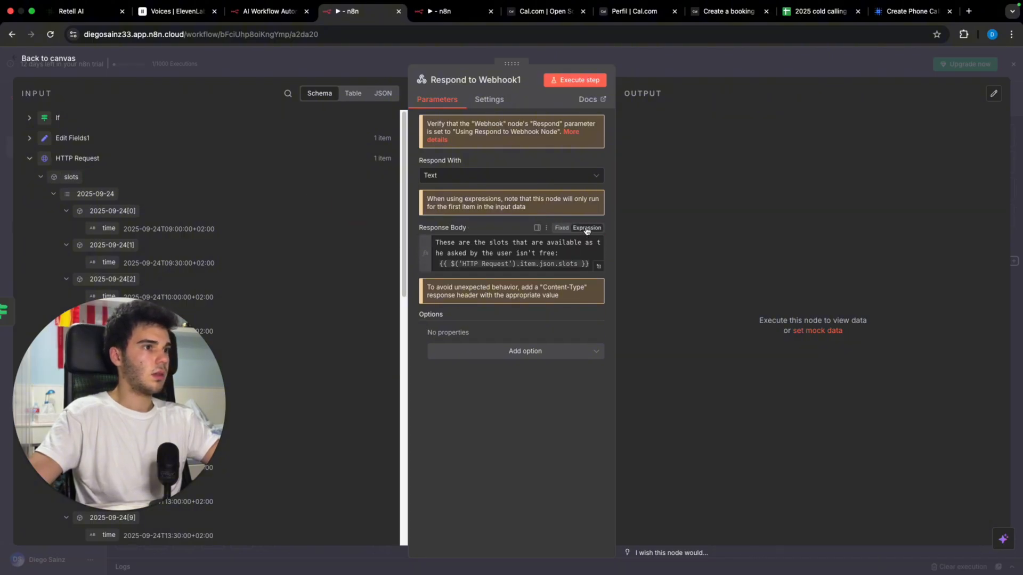
click(589, 228)
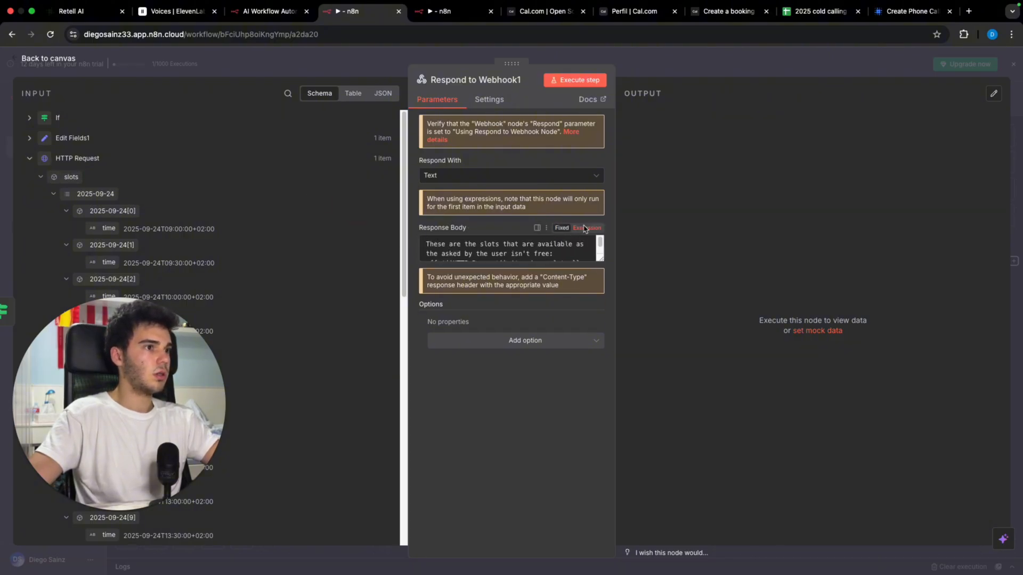
click(588, 261)
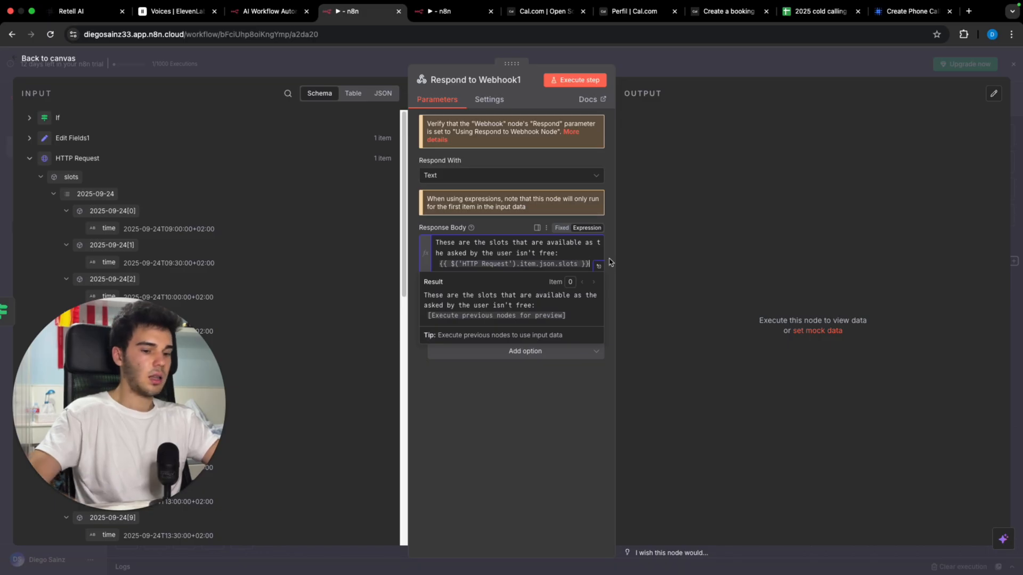
key(Return)
key(Return)
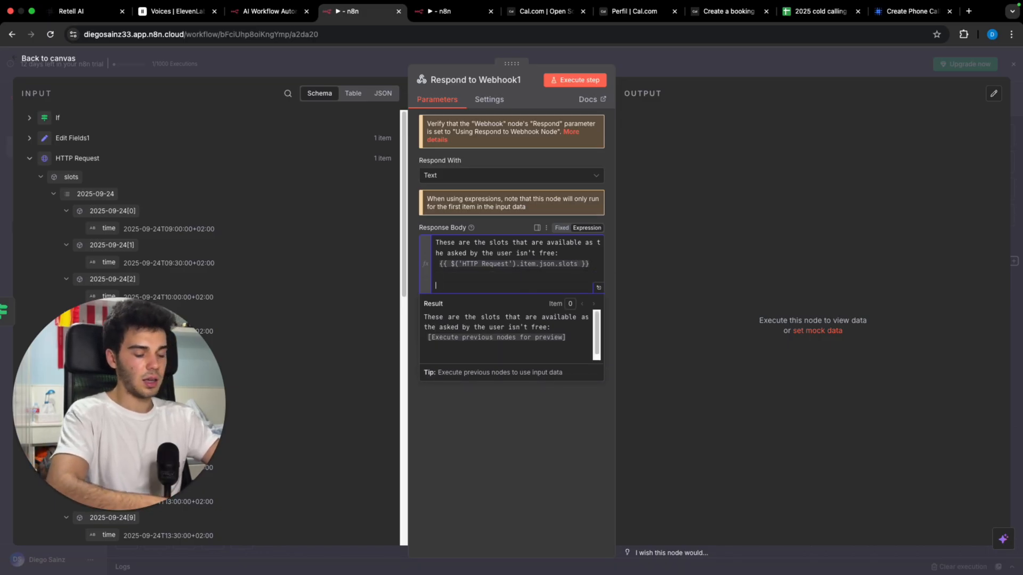
text(Select two)
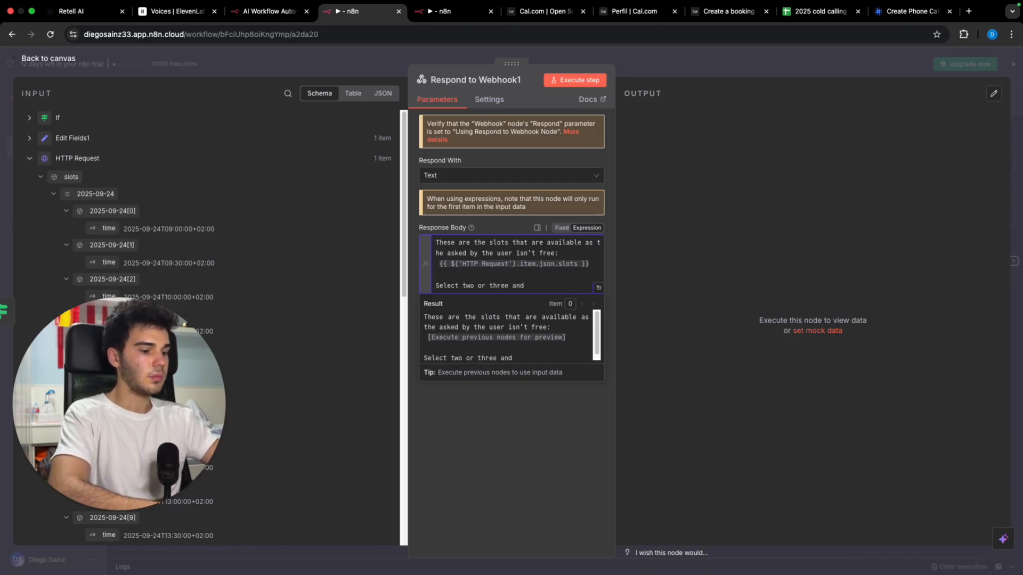
text( or three )
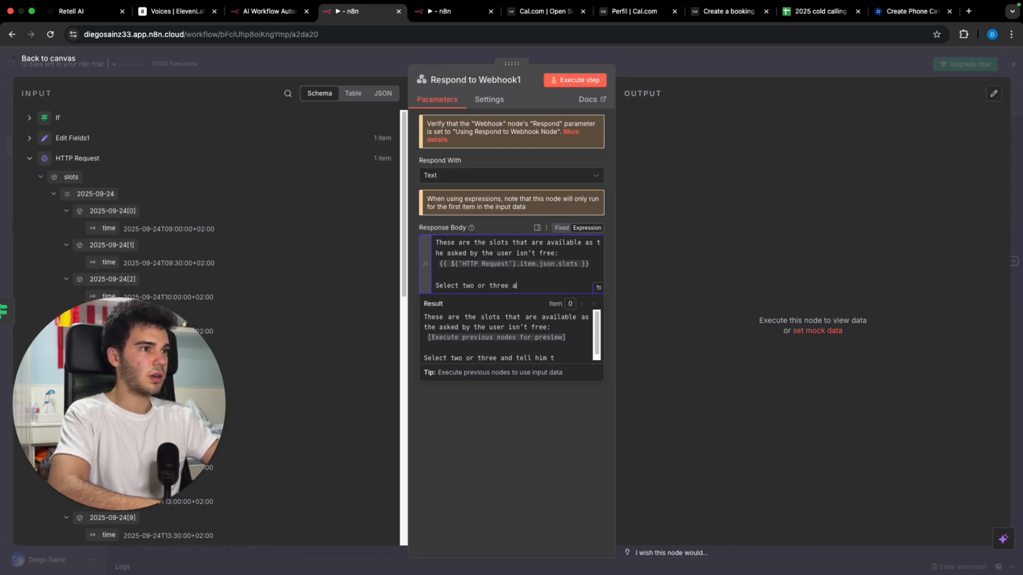
text(as an)
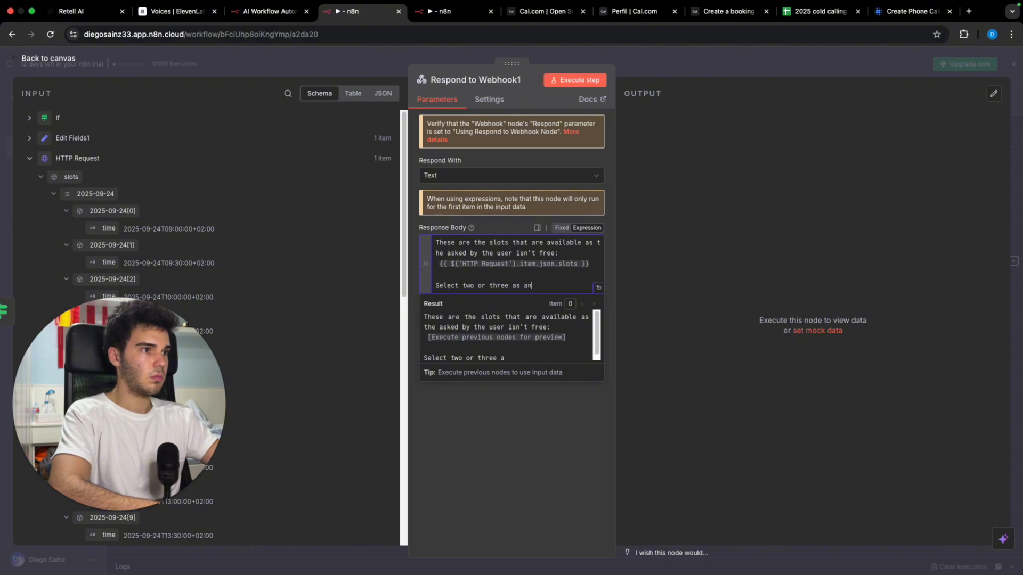
text( example to g)
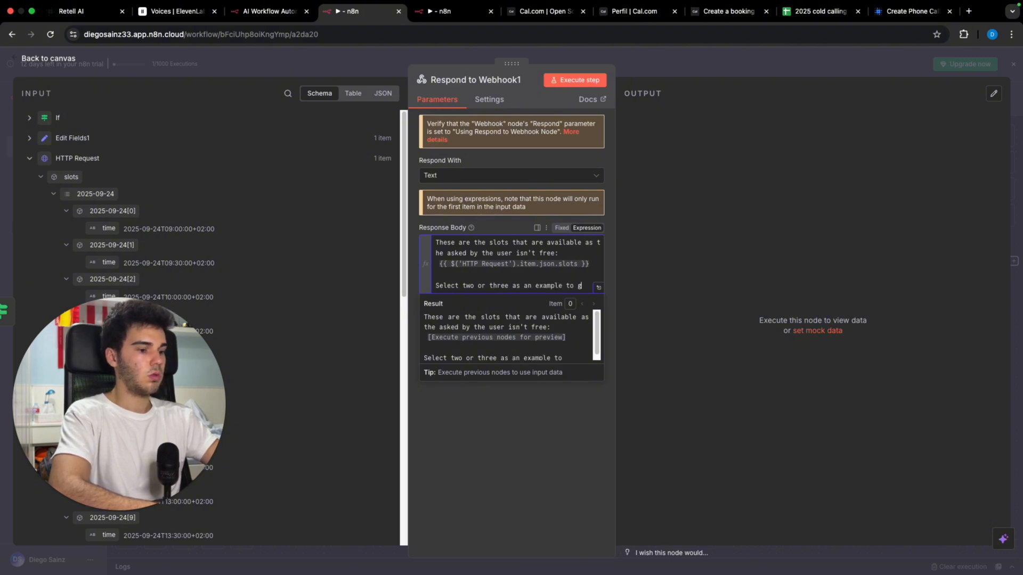
text(ive to ther)
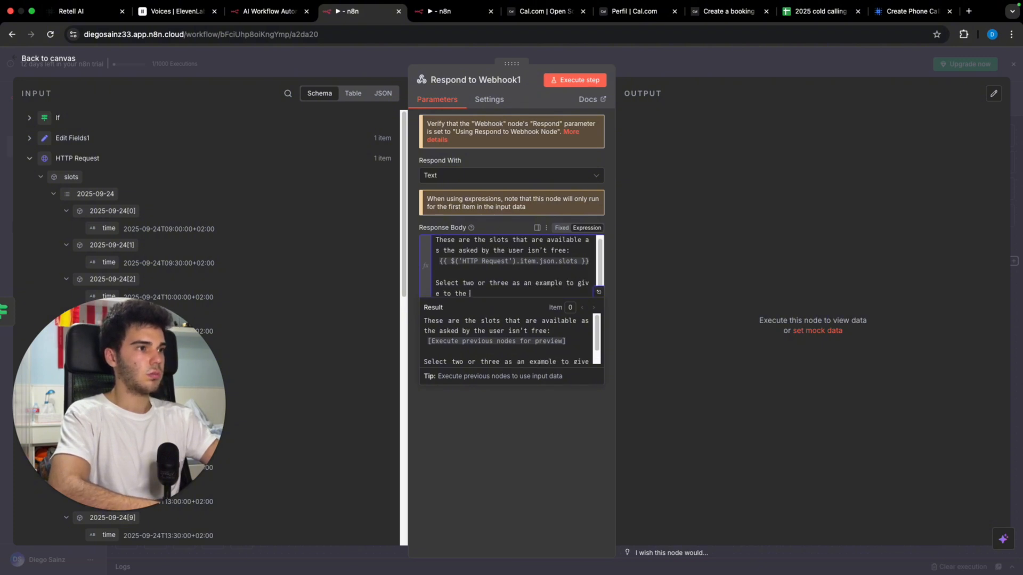
click(686, 73)
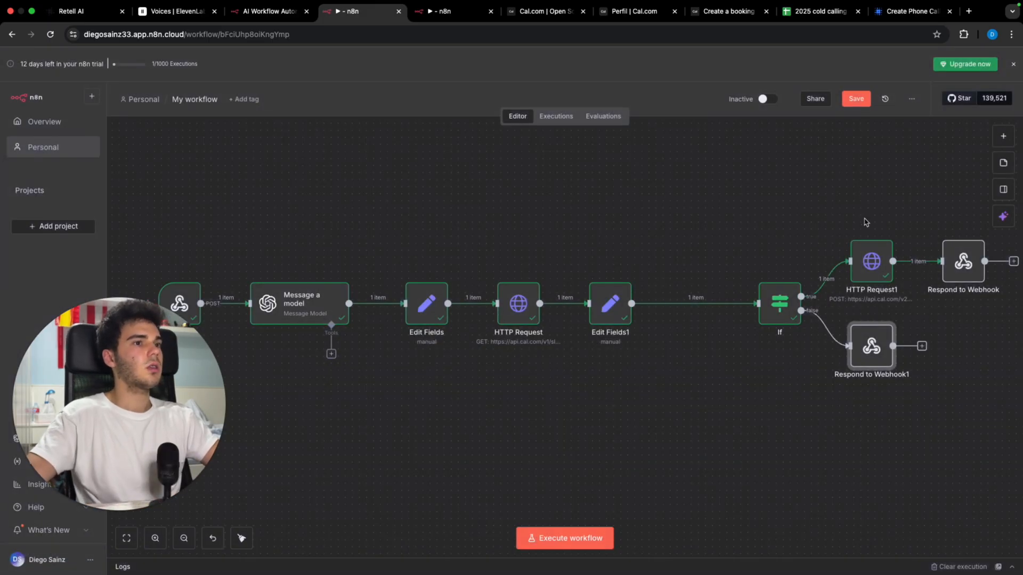
scroll(829, 321, left, 3)
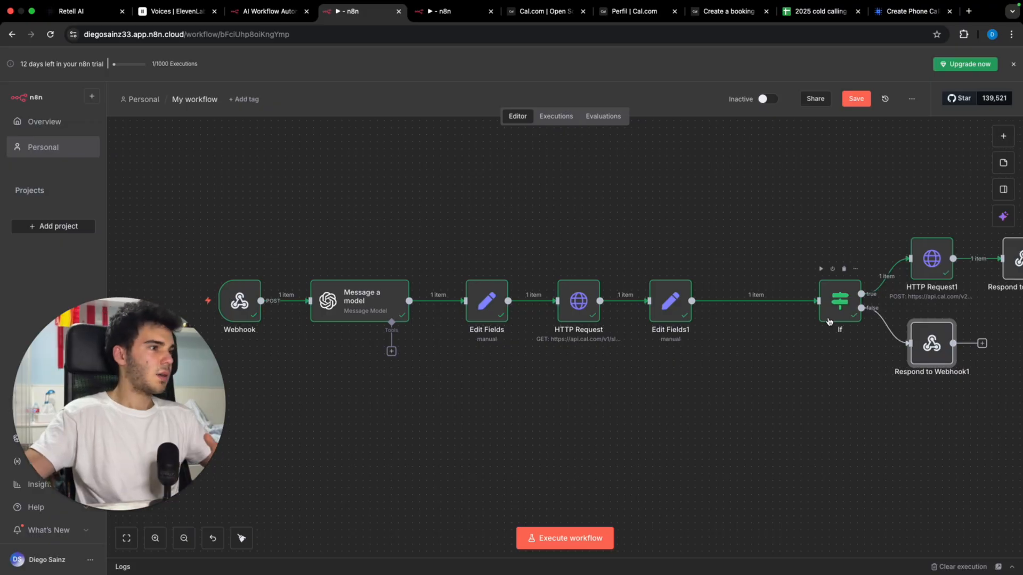
scroll(815, 336, right, 3)
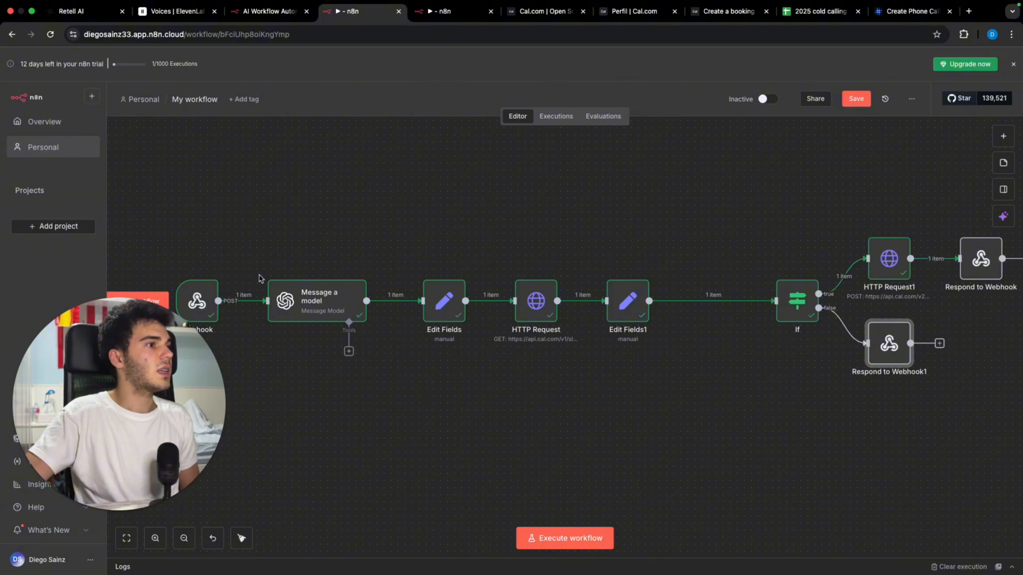
Step: Remove the Webhook-to-Message a model connection and move the Webhook node left
scroll(262, 280, left, 3)
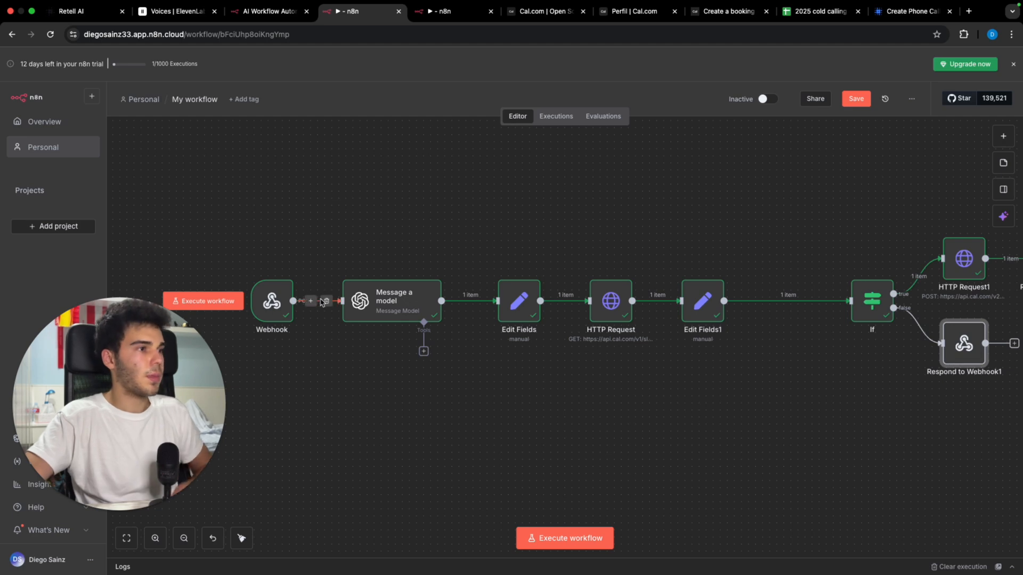
click(327, 301)
drag(288, 313, 231, 313)
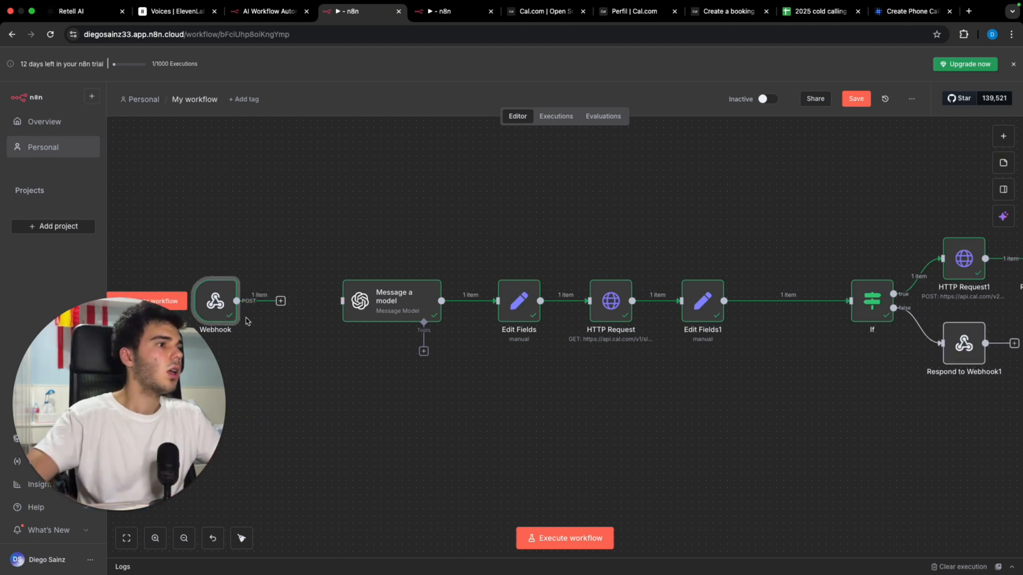
click(287, 303)
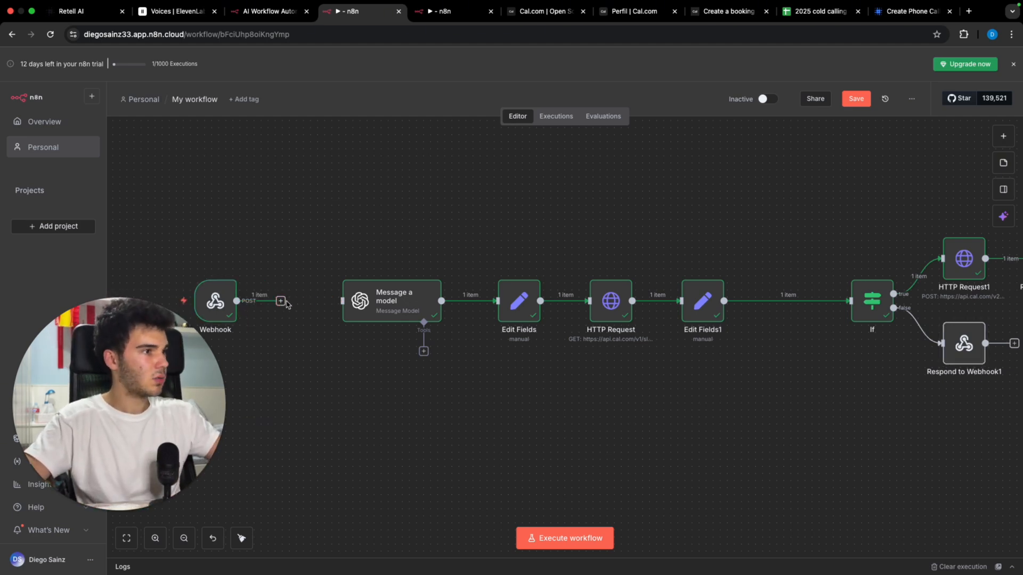
Step: Add a Switch node from the Flow category right after the Webhook
click(280, 302)
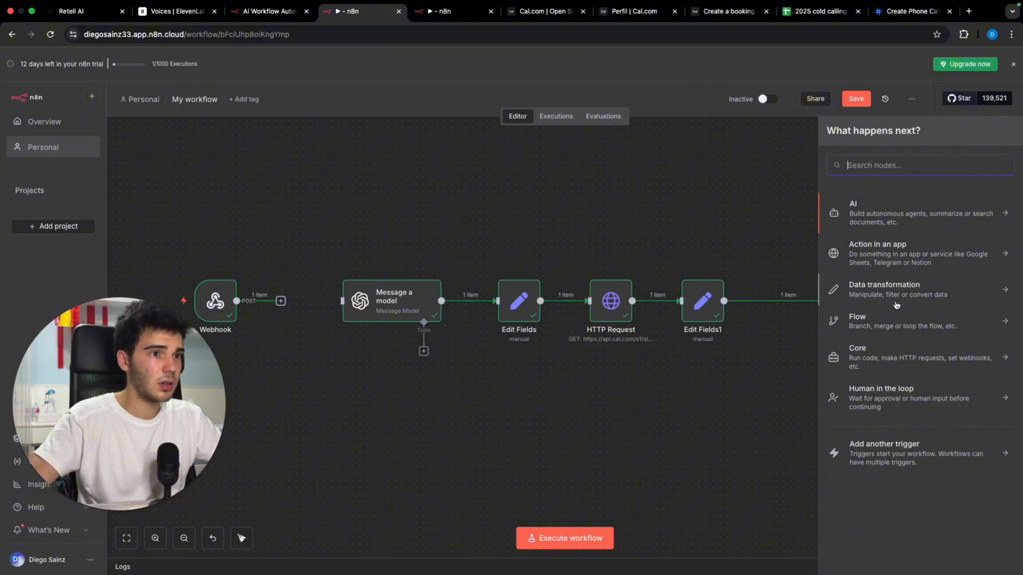
click(894, 322)
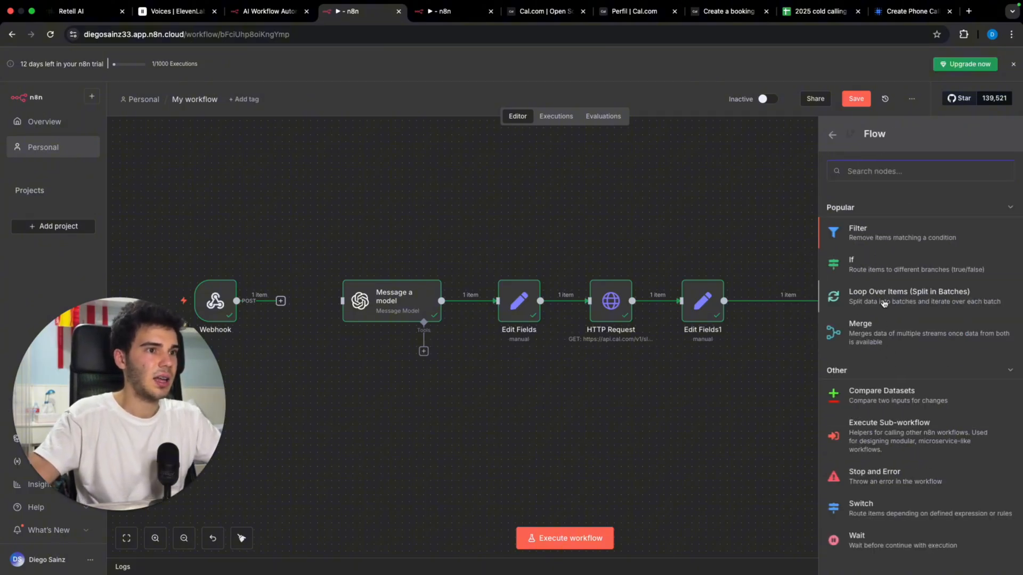
scroll(900, 489, down, 1)
click(901, 489)
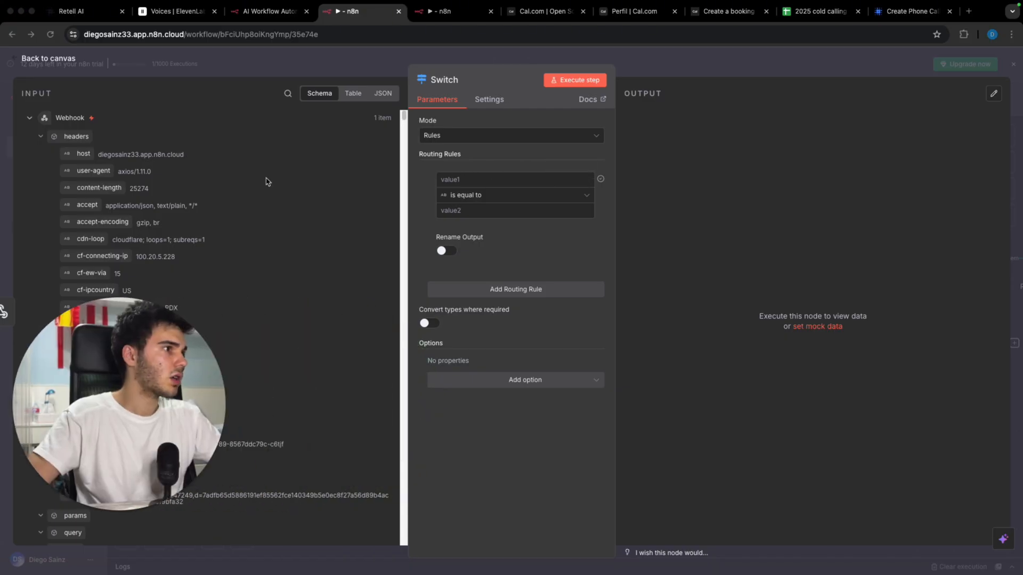
Step: Set the Switch's first rule to body.name equals appointment_date and add a second routing rule
scroll(267, 180, down, 10)
scroll(266, 180, down, 10)
scroll(267, 178, down, 15)
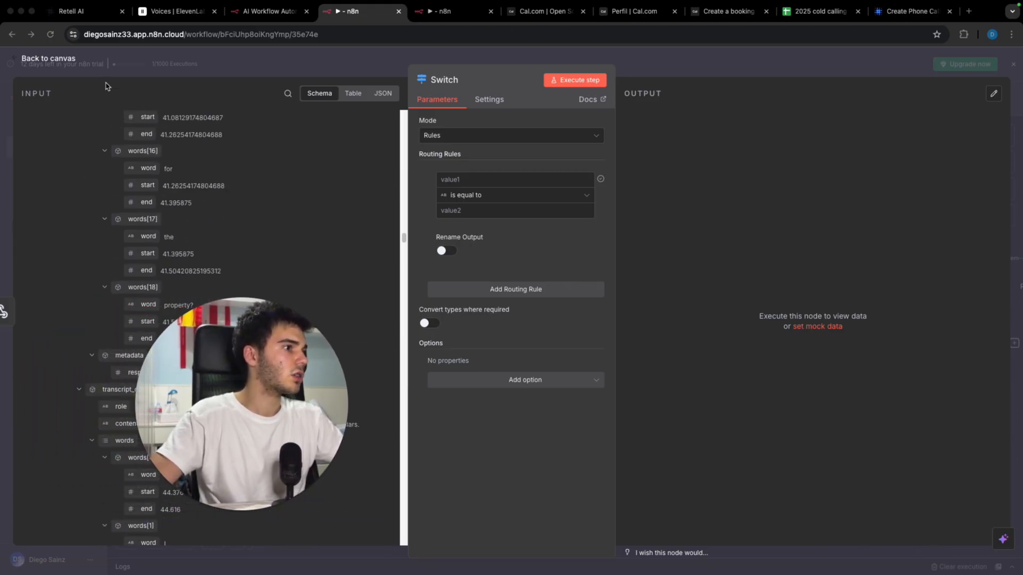
scroll(96, 137, down, 20)
scroll(94, 138, down, 20)
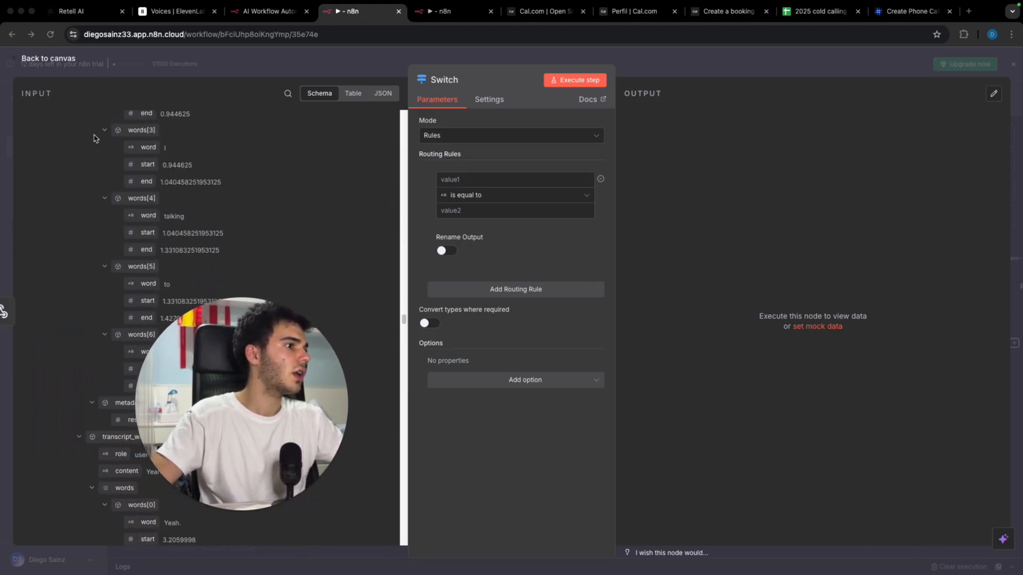
scroll(94, 138, down, 15)
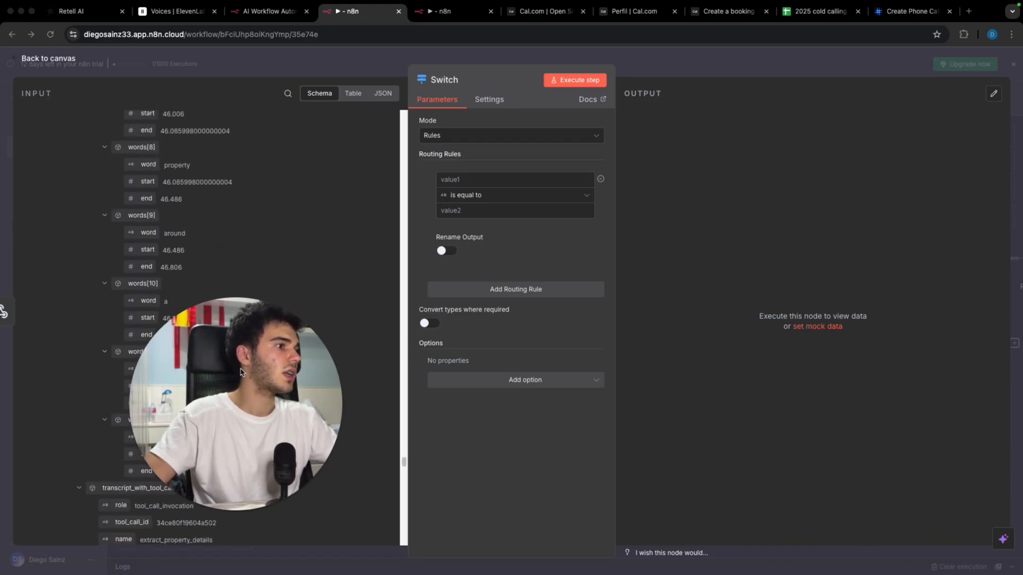
scroll(197, 249, down, 5)
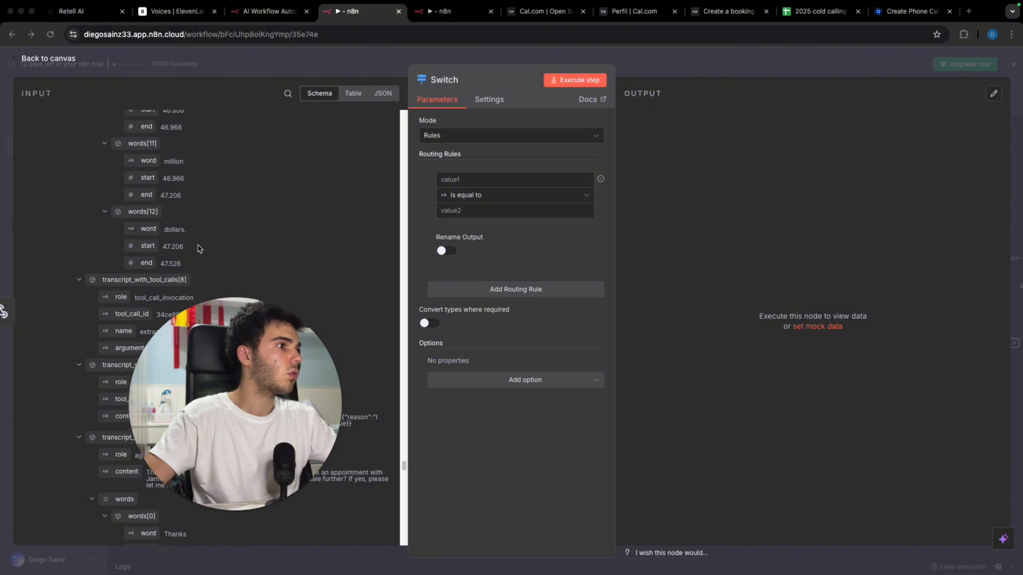
scroll(198, 249, down, 1)
scroll(198, 249, down, 2)
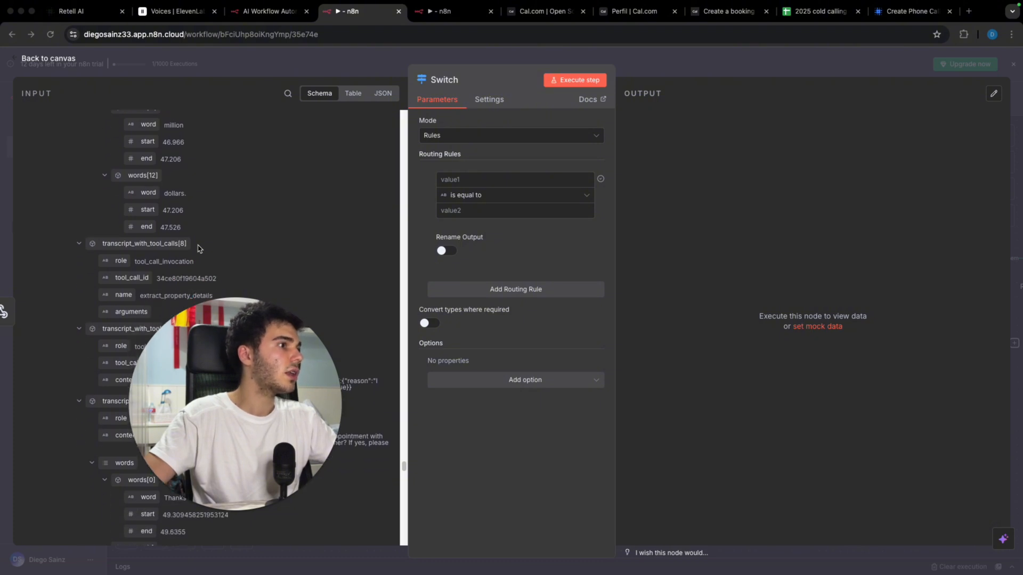
scroll(198, 249, down, 20)
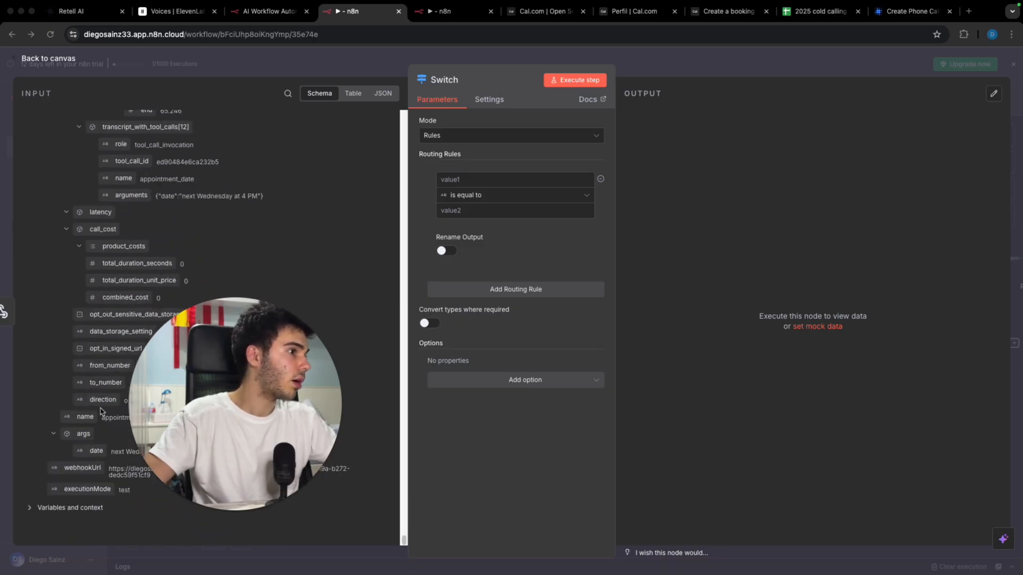
drag(89, 416, 459, 180)
click(492, 211)
text(app)
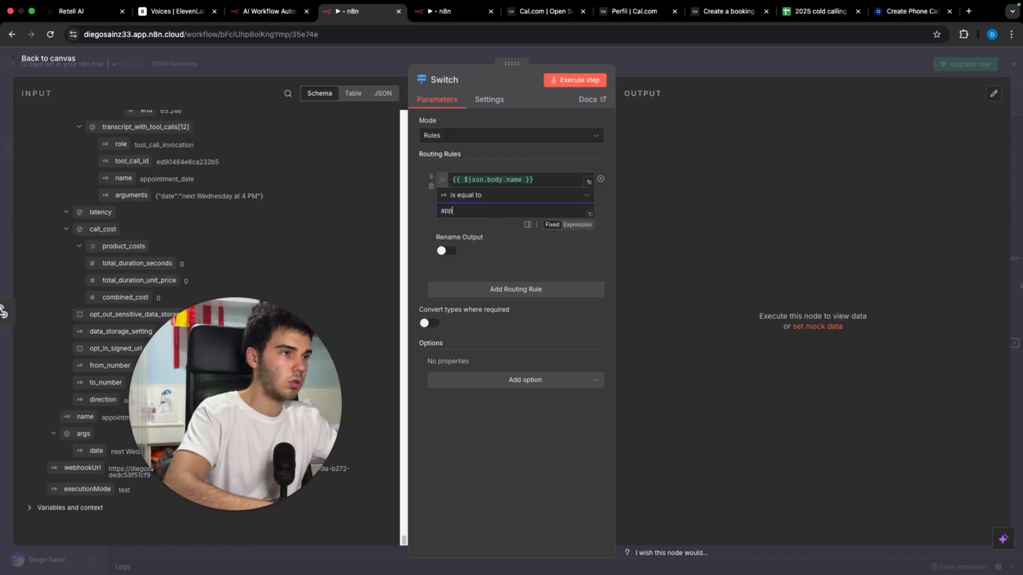
text(ointment)
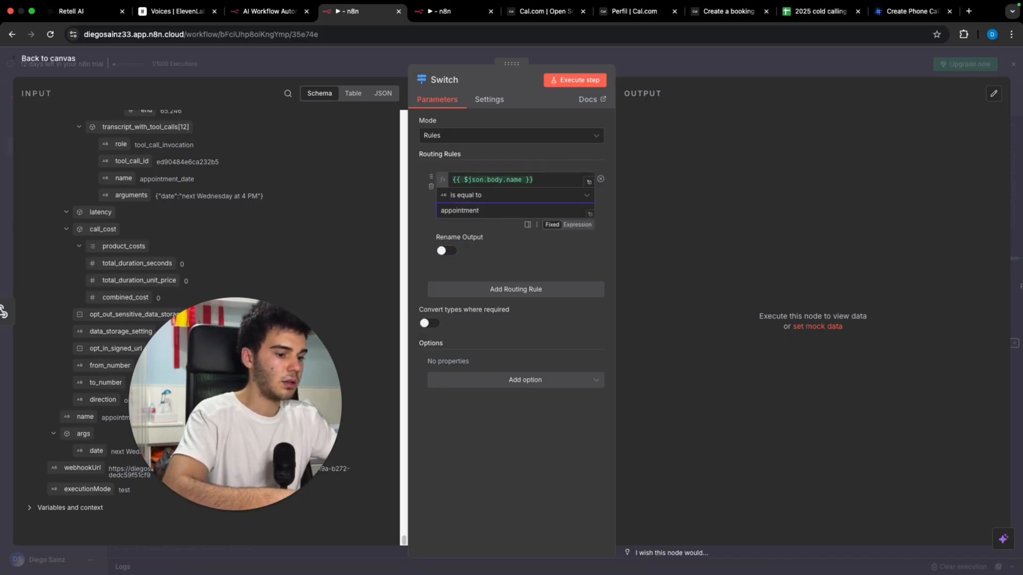
text(_date)
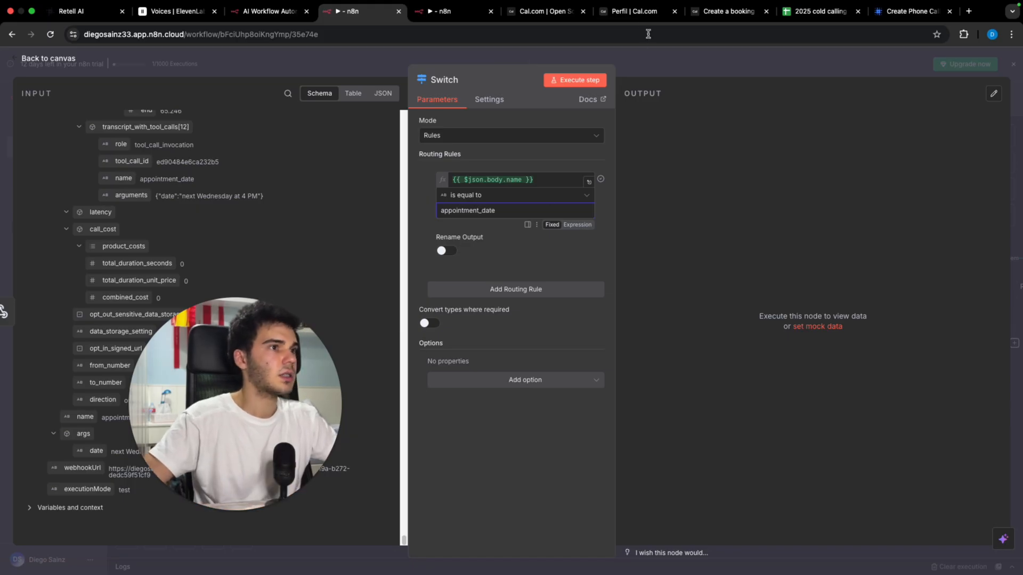
click(526, 291)
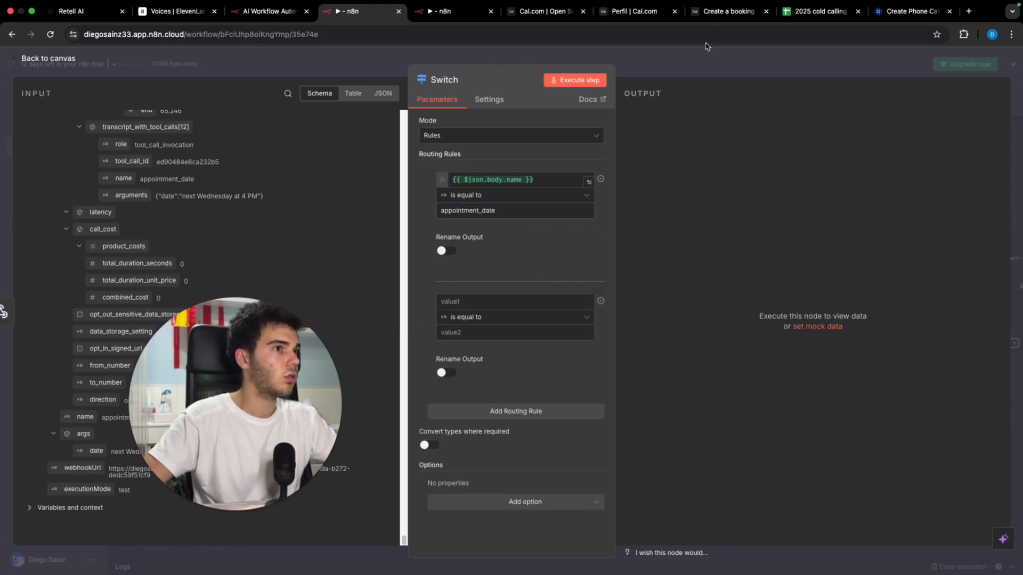
click(686, 59)
Step: Reposition the Webhook and Switch nodes to the left, ahead of Message a model
scroll(346, 238, left, 5)
scroll(346, 238, down, 4)
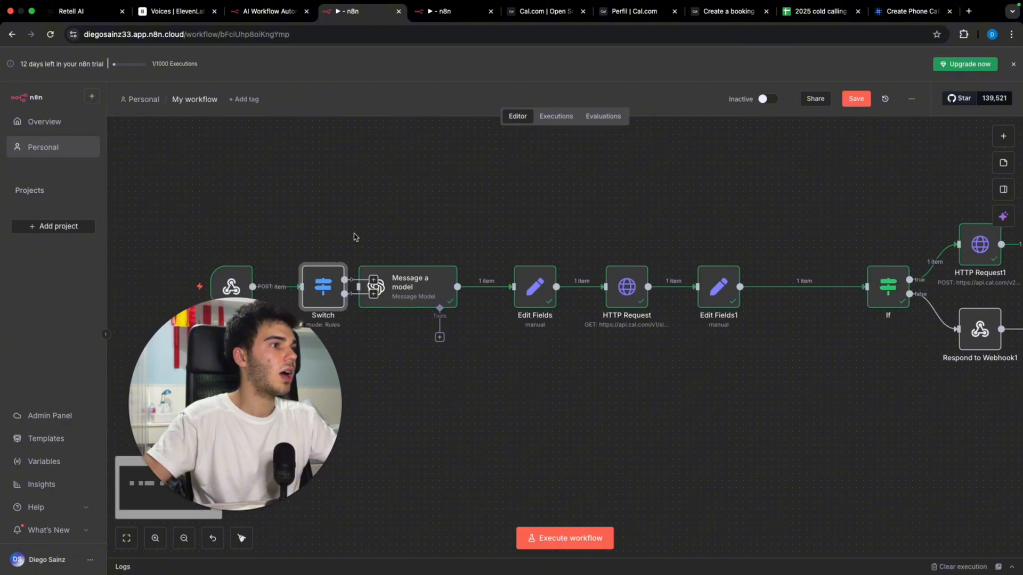
drag(314, 233, 229, 248)
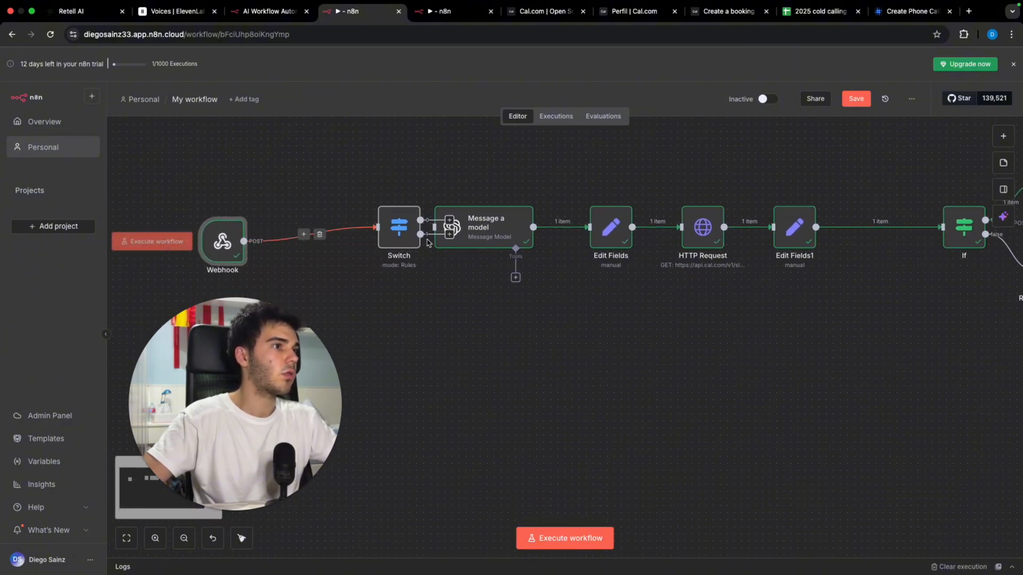
drag(403, 230, 434, 227)
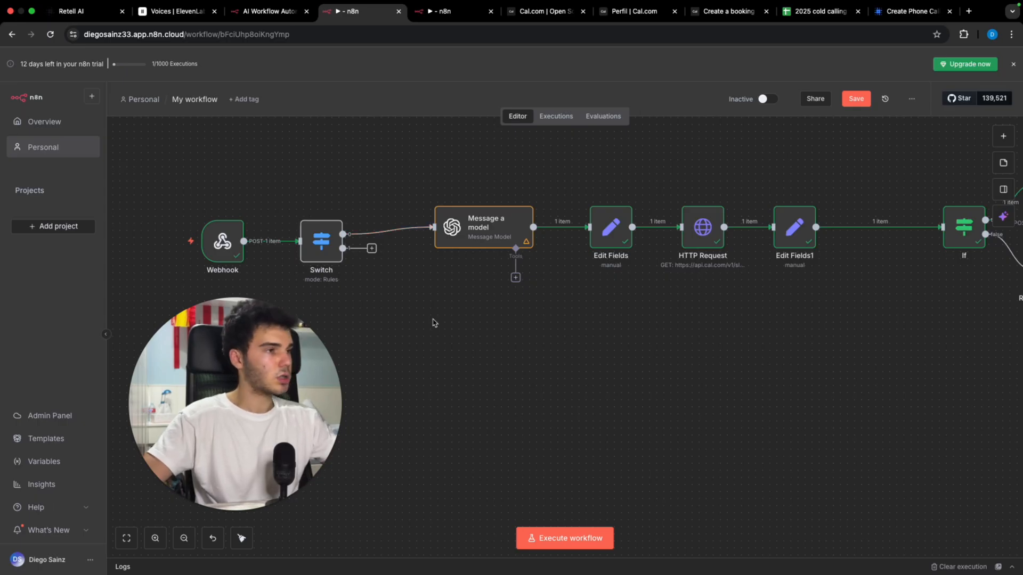
click(434, 19)
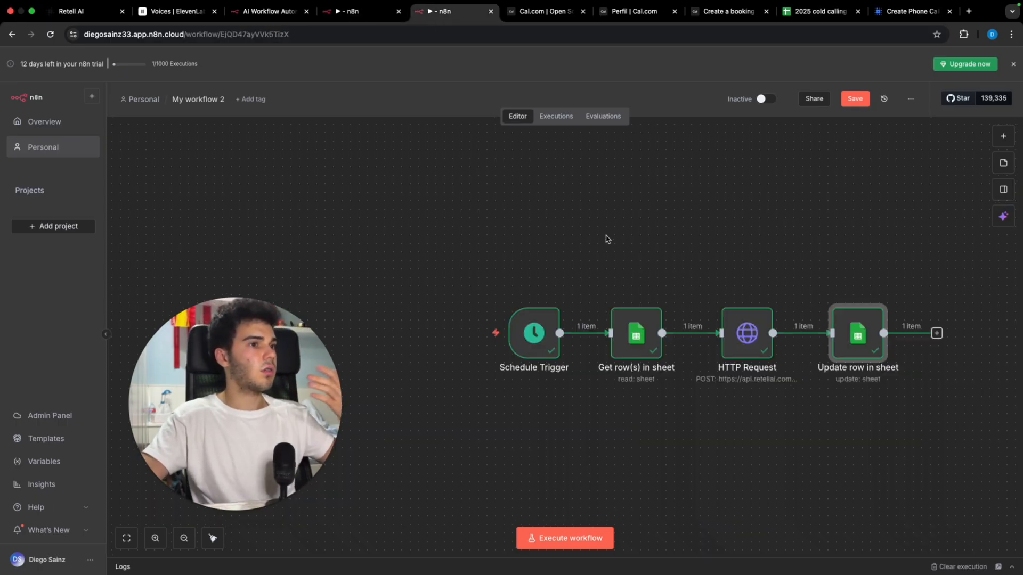
click(402, 15)
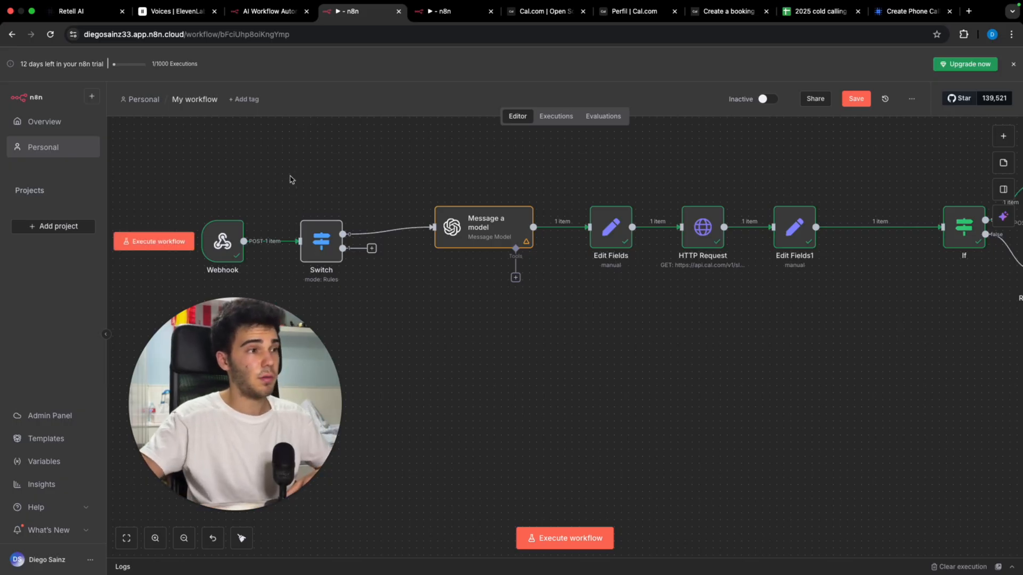
Step: Add a Post-Call Analysis Selector named 'interested' describing whether the caller booked and wants to sell
click(78, 20)
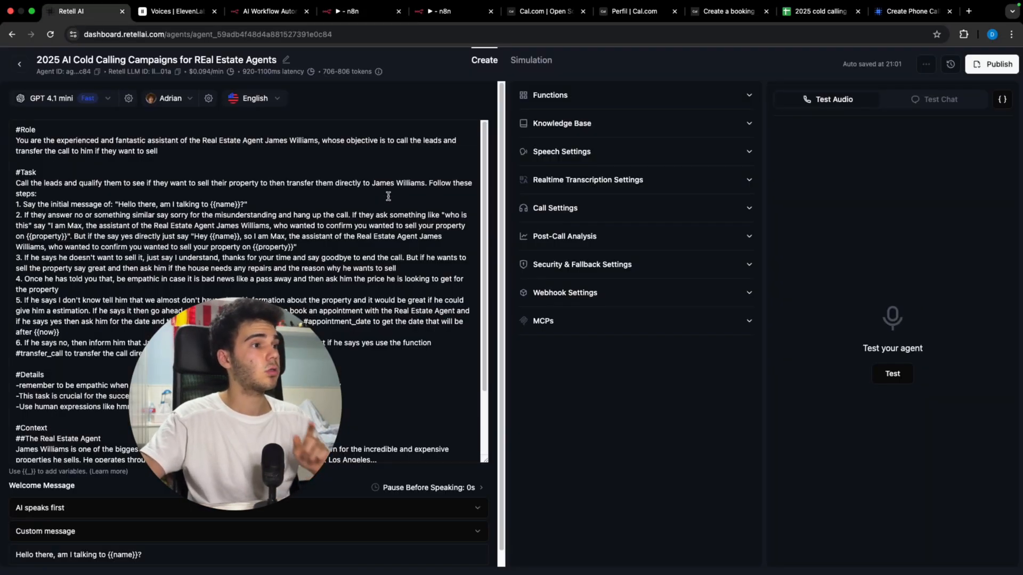
click(600, 237)
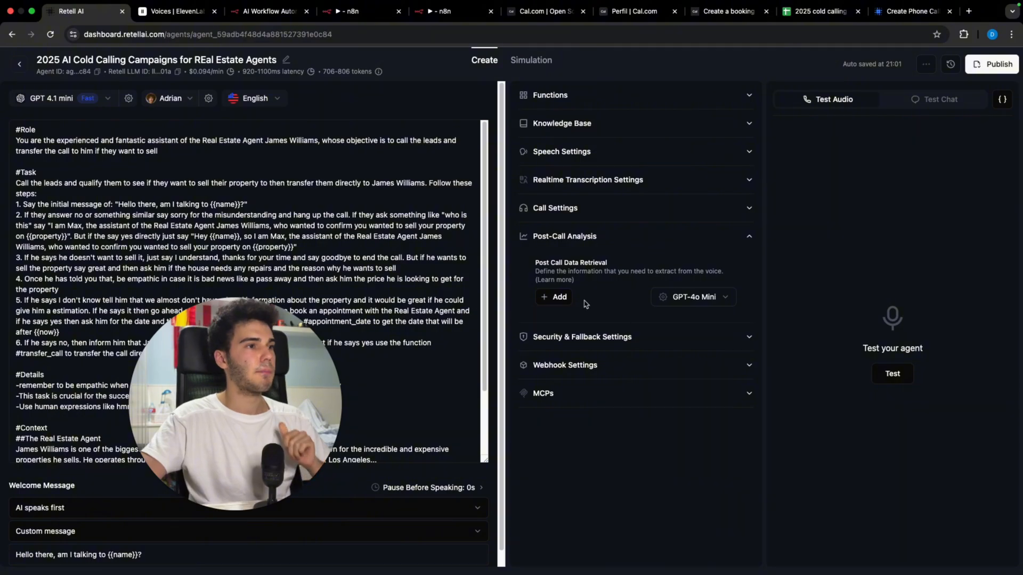
click(555, 300)
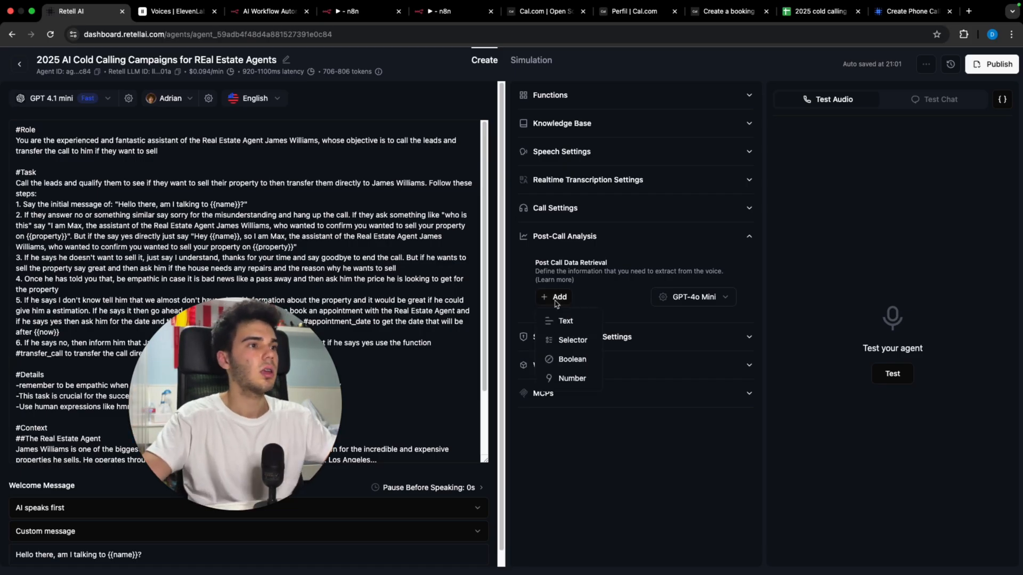
click(580, 338)
click(498, 250)
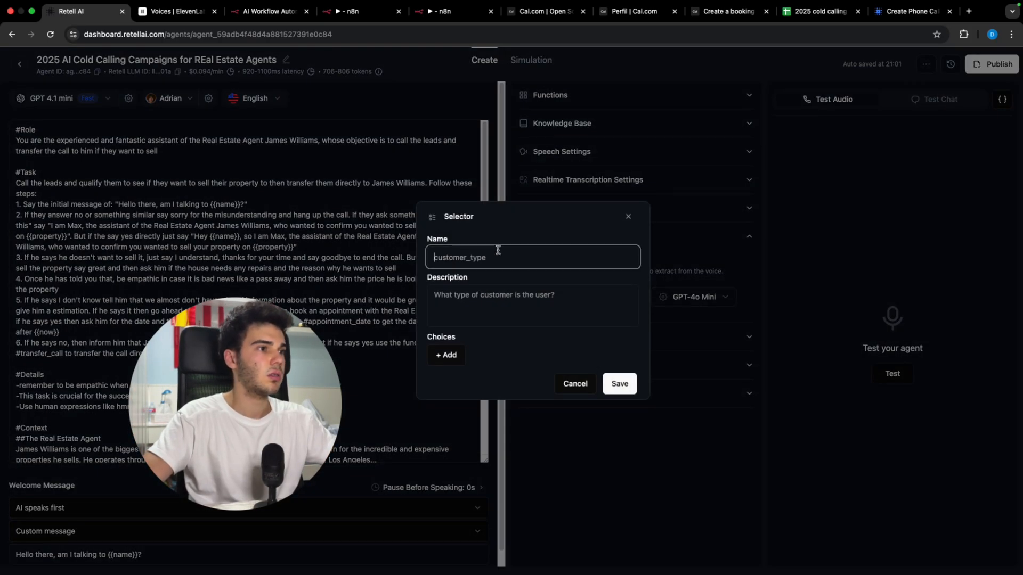
text(interested)
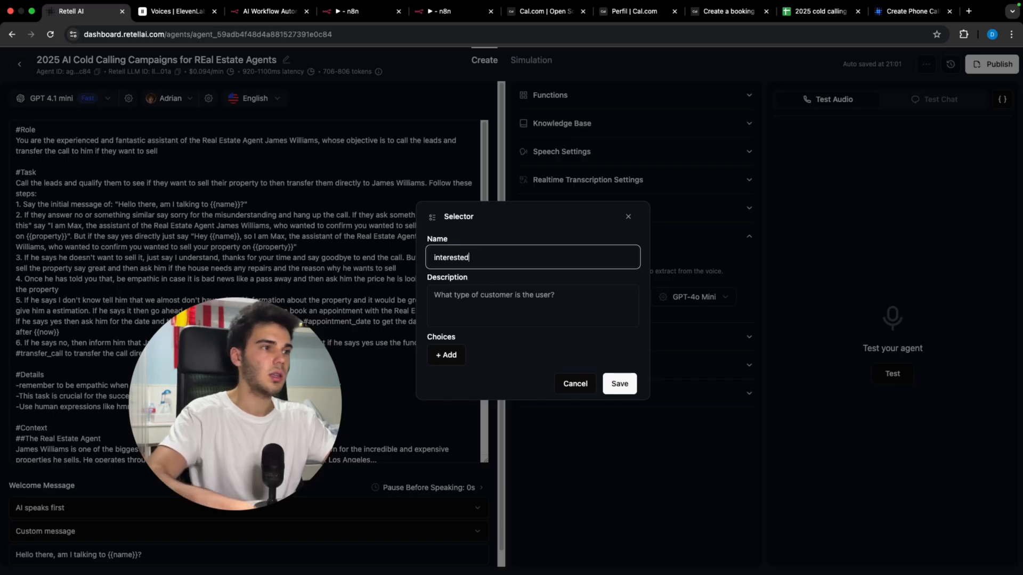
click(512, 308)
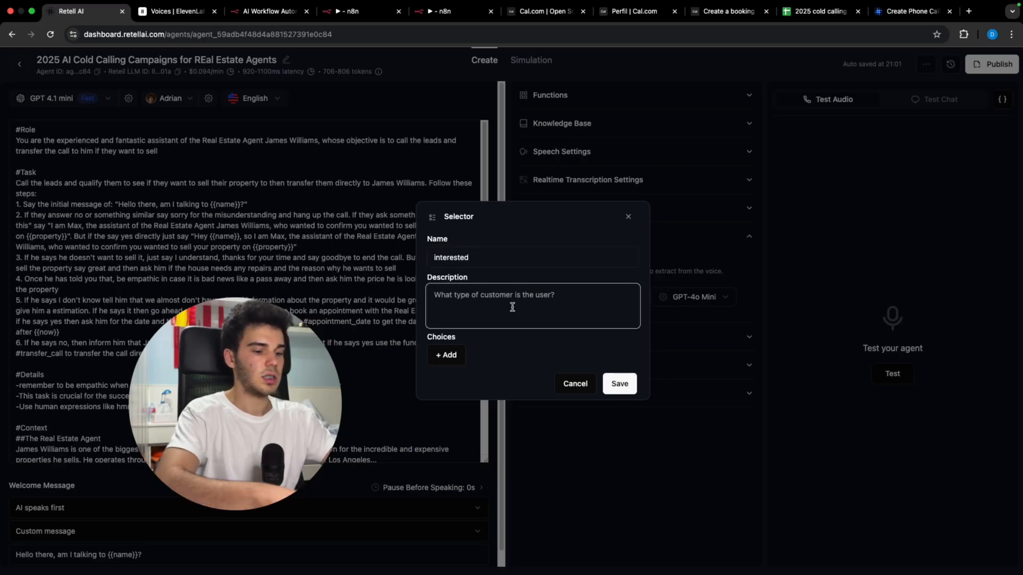
text(Decid)
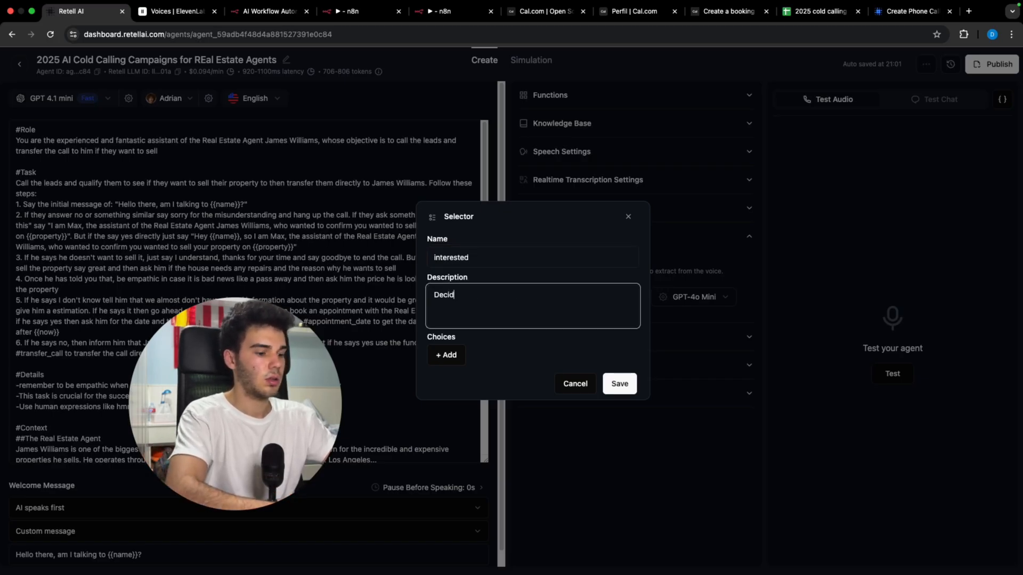
text(e)
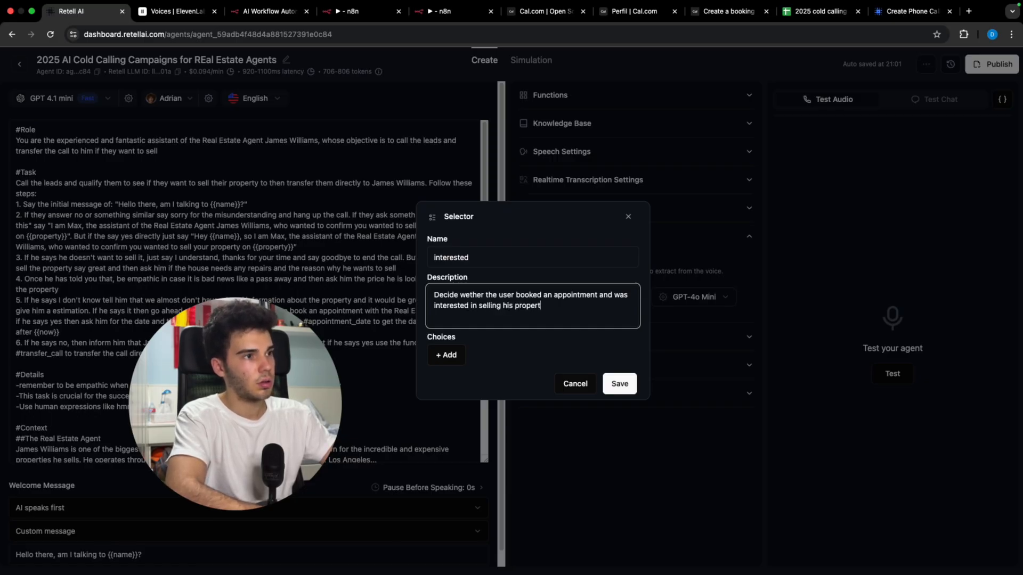
text(r he wasn't)
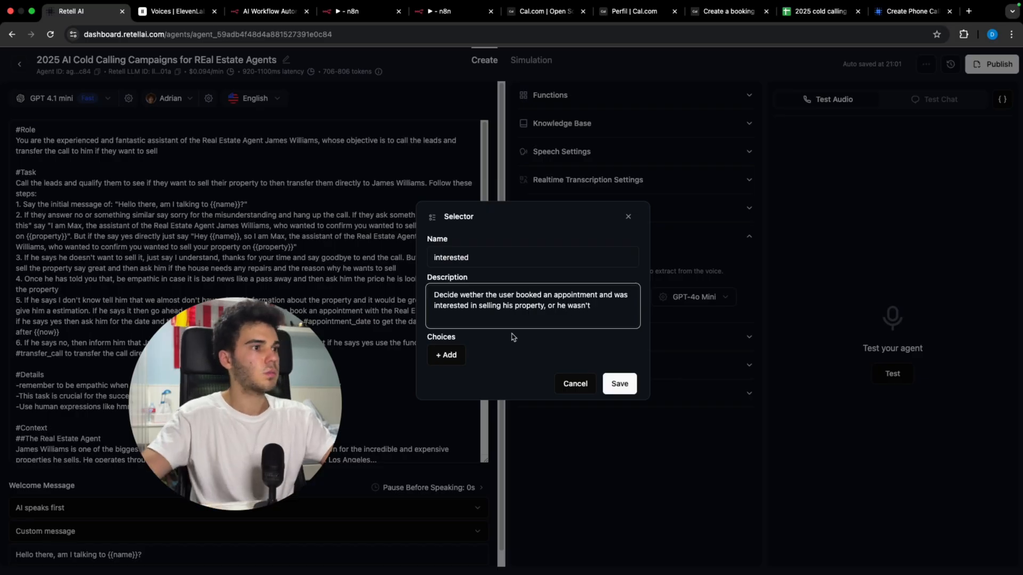
Step: Give the selector the choices 'not interested' and 'interested'
click(442, 361)
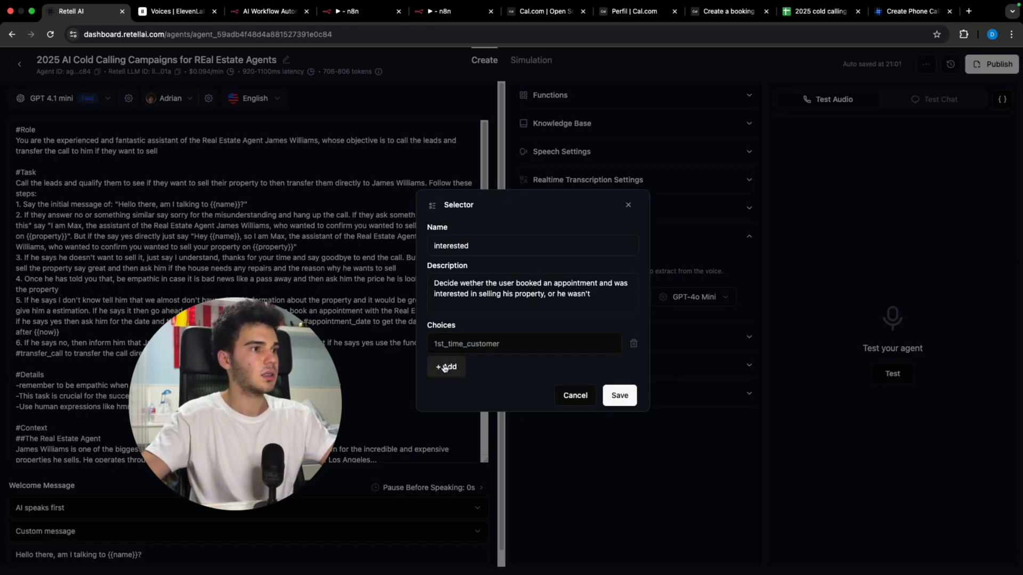
click(444, 368)
click(464, 341)
text(not interested)
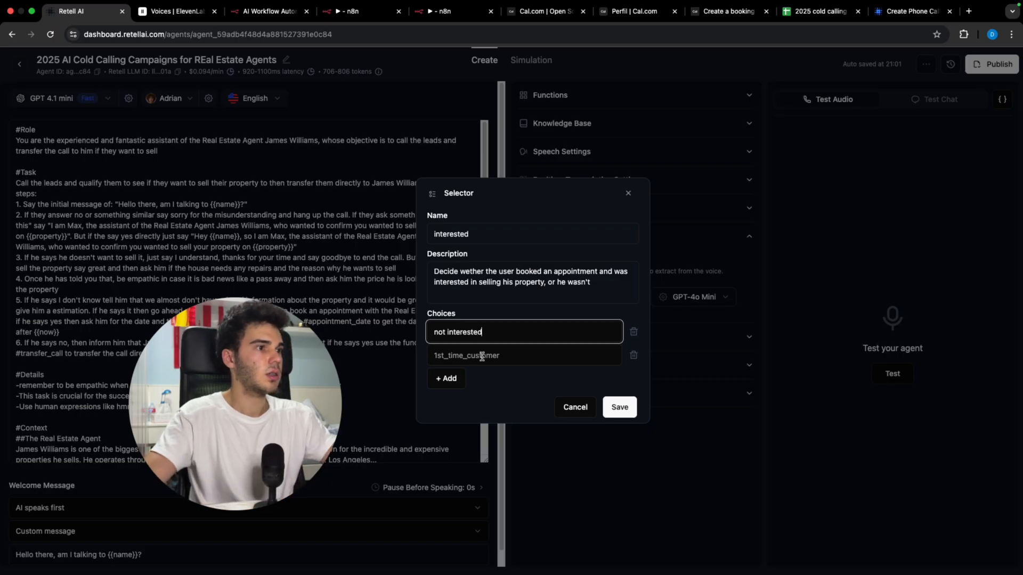
click(506, 354)
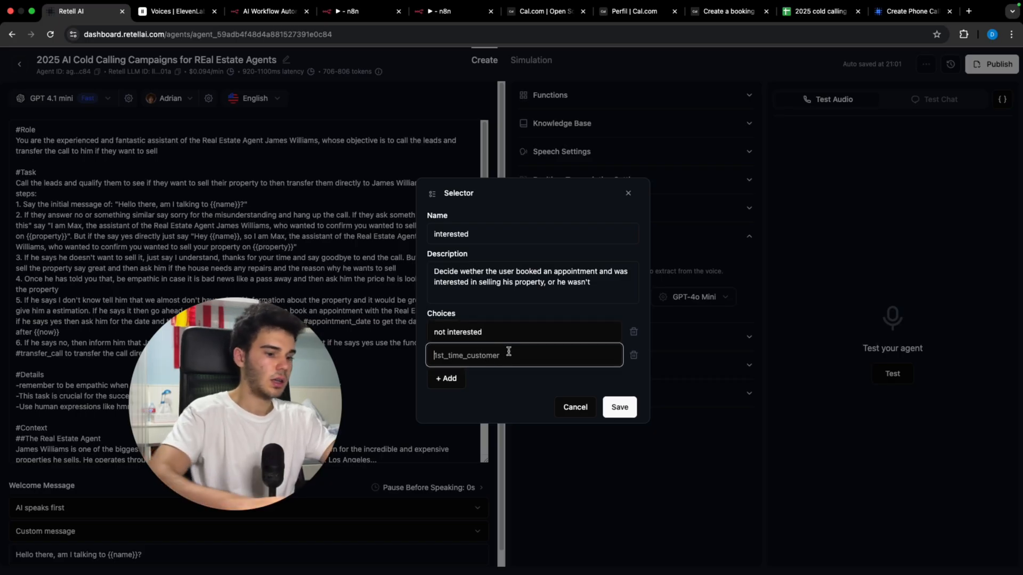
text(in)
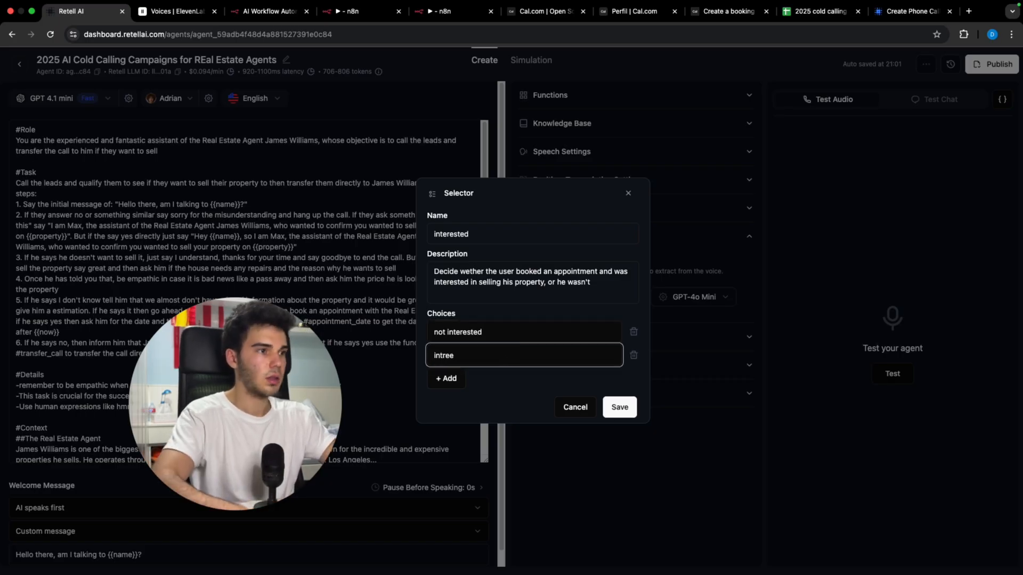
text(terest)
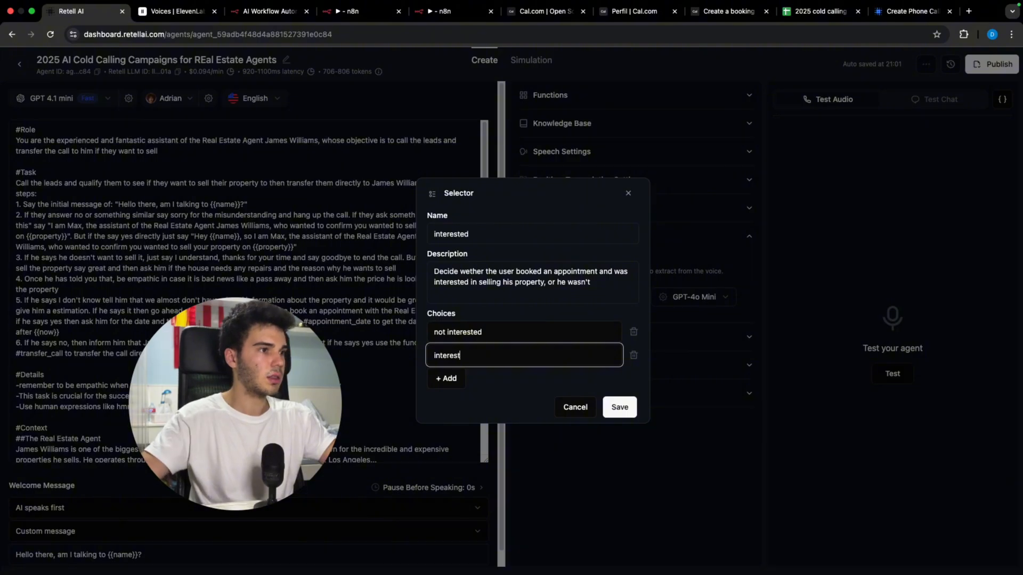
text(ed)
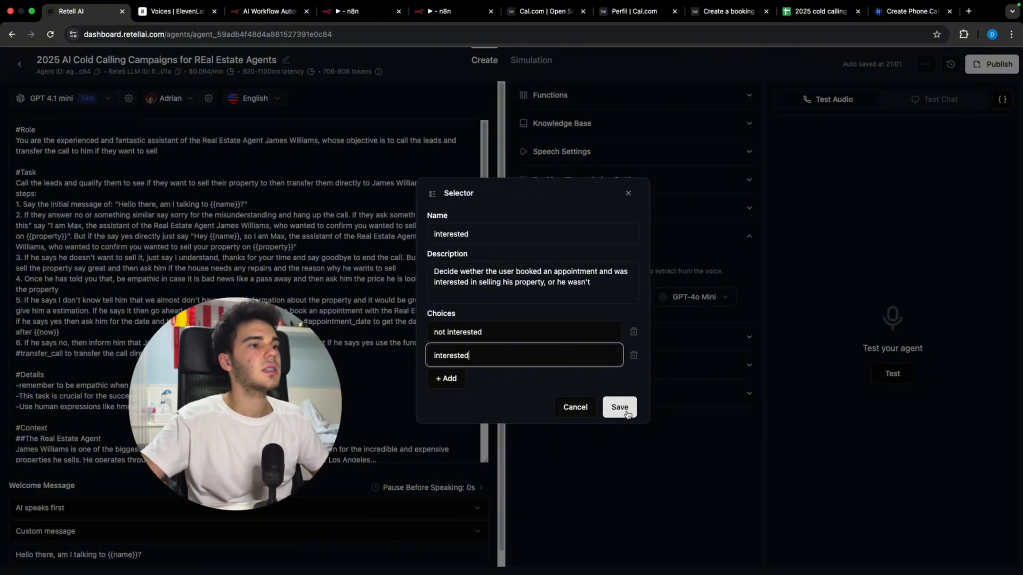
Step: Save the interested selector field and run My workflow 2 once
click(631, 409)
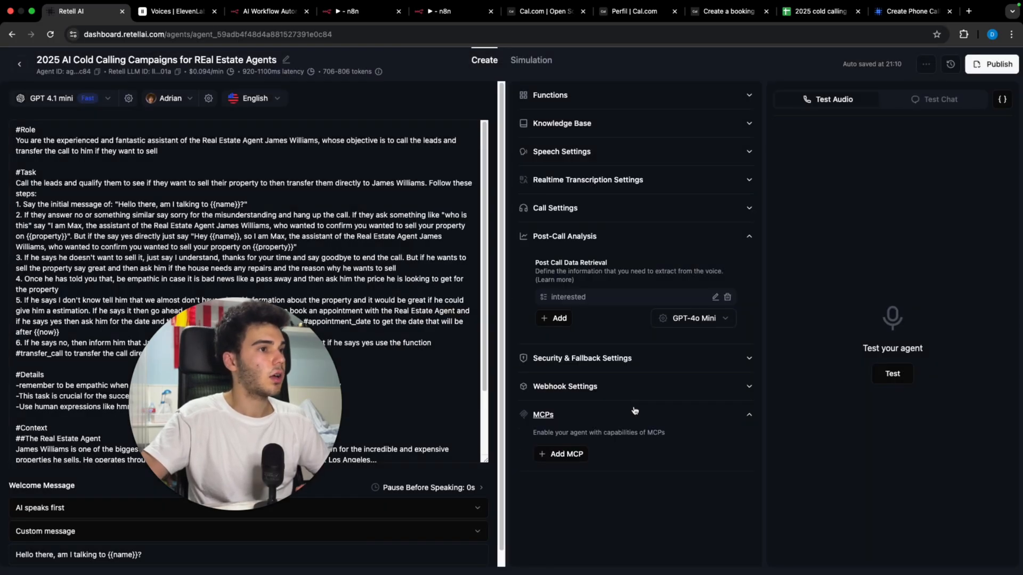
click(635, 411)
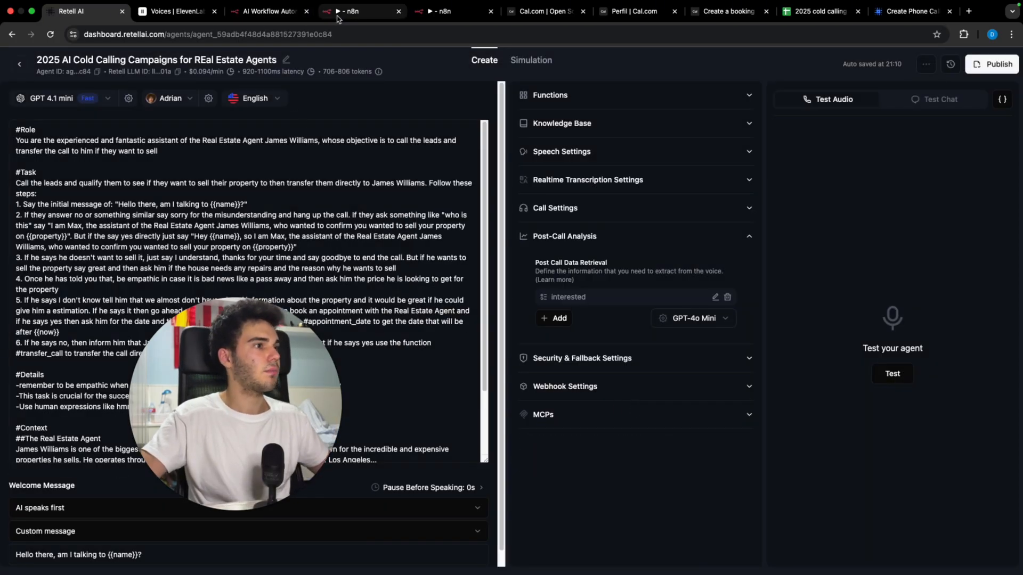
click(443, 12)
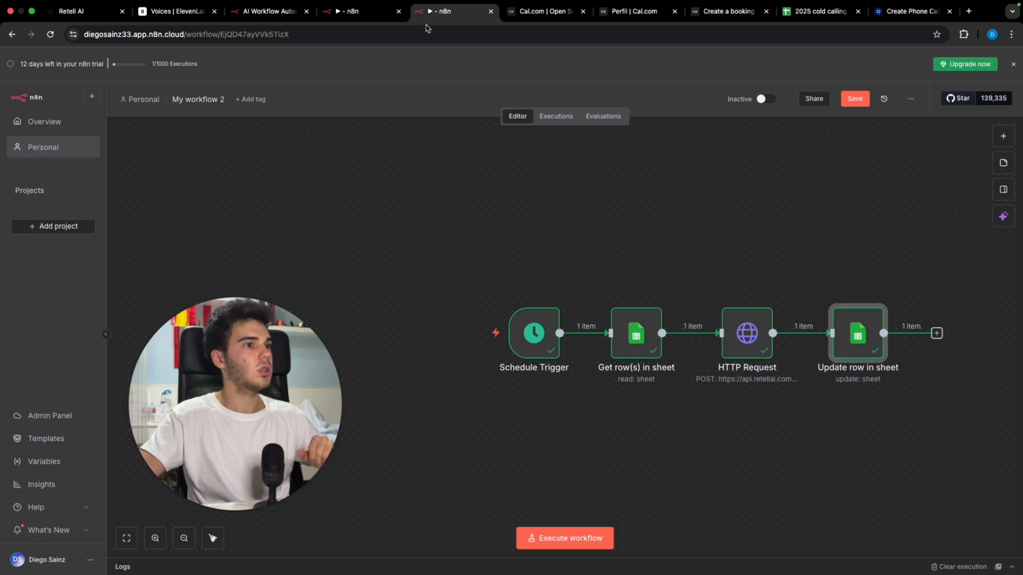
click(590, 539)
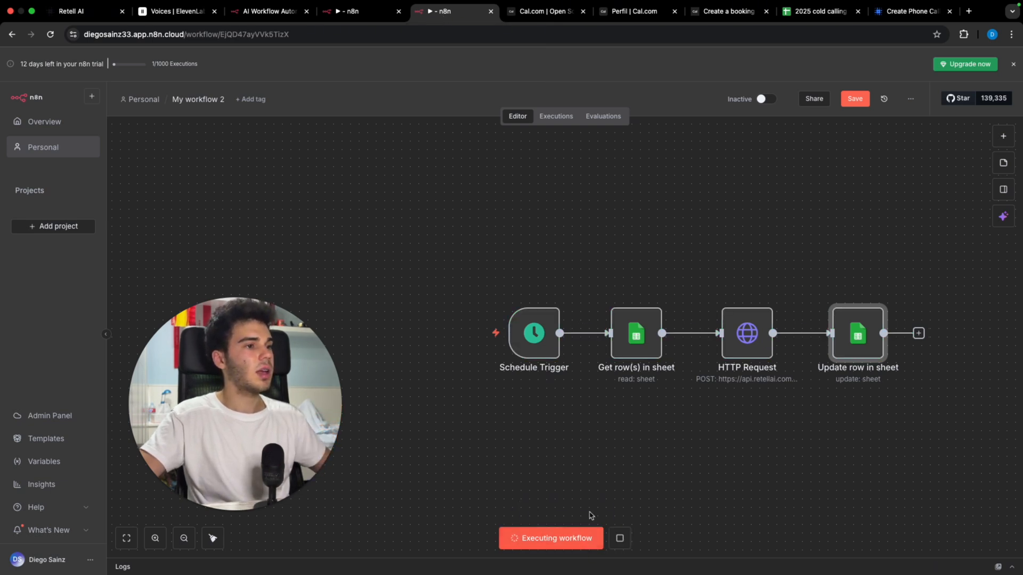
click(256, 11)
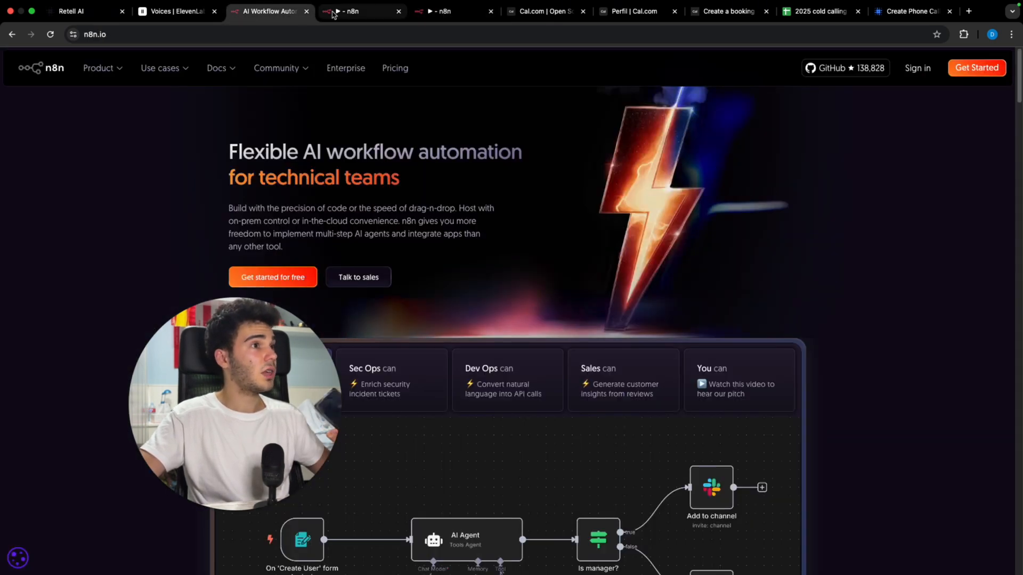
click(441, 13)
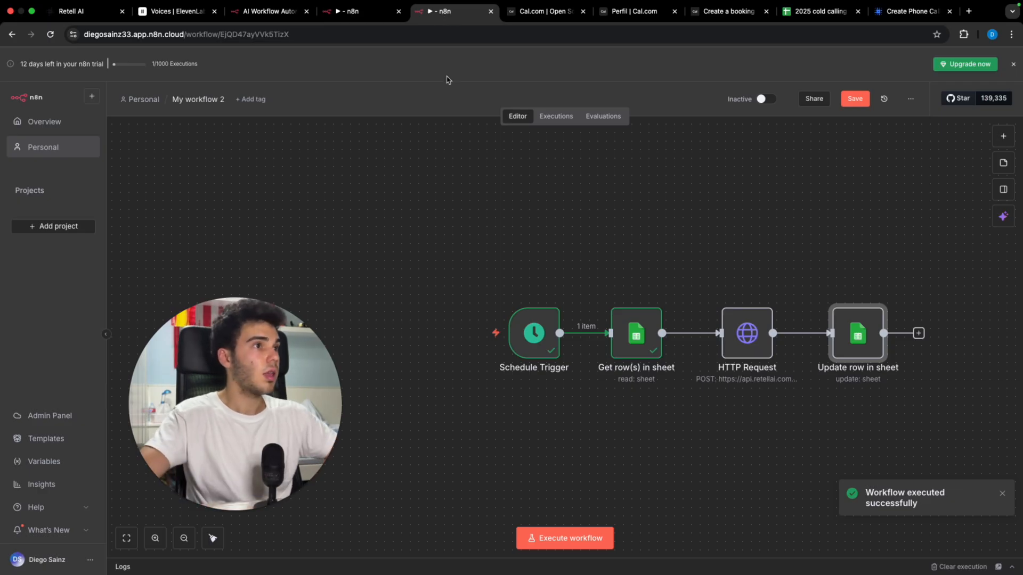
Step: Clear the Call sent value in cell G2 and rerun My workflow 2
click(815, 11)
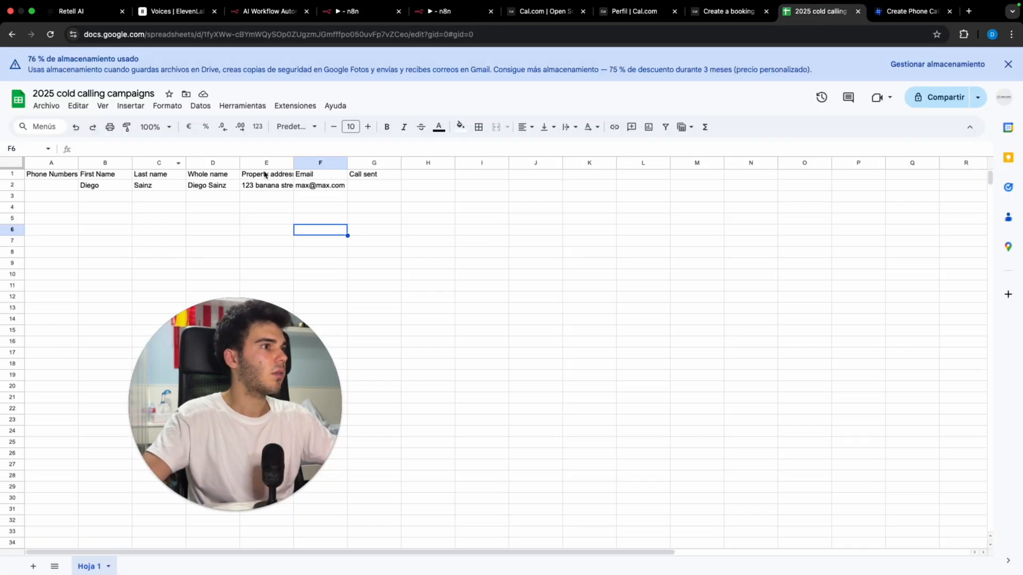
click(374, 185)
key(Delete)
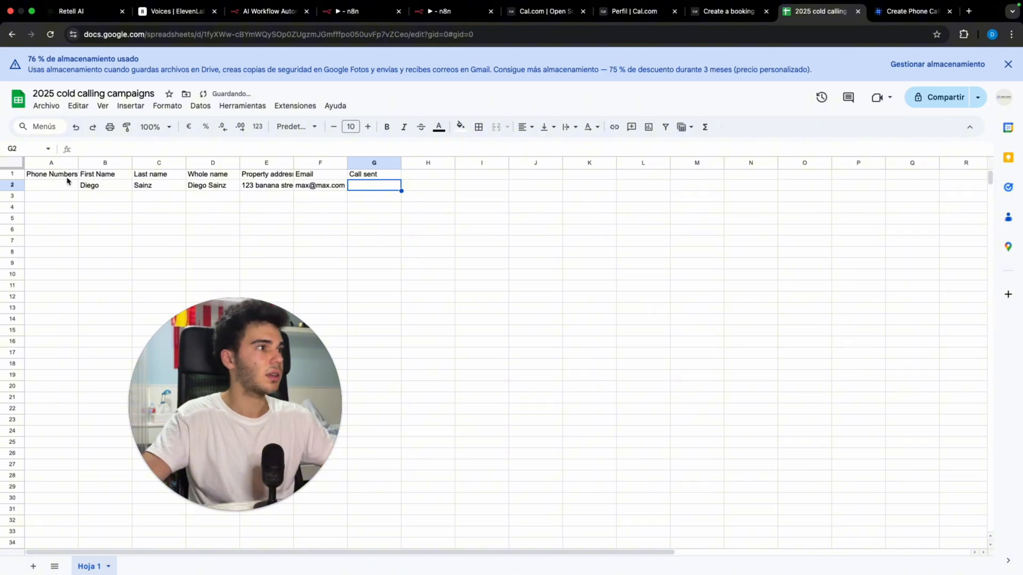
click(358, 21)
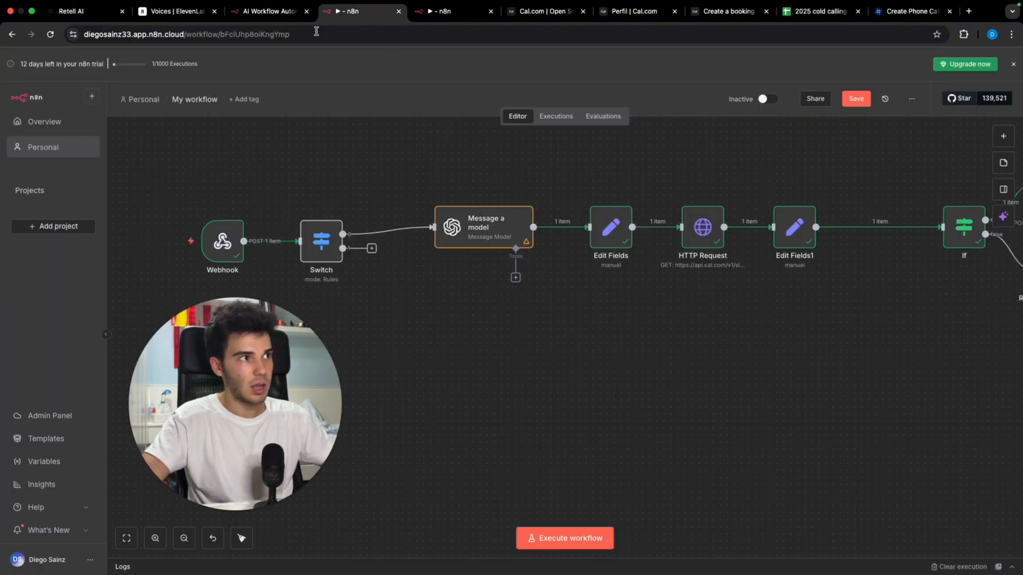
click(437, 13)
click(586, 538)
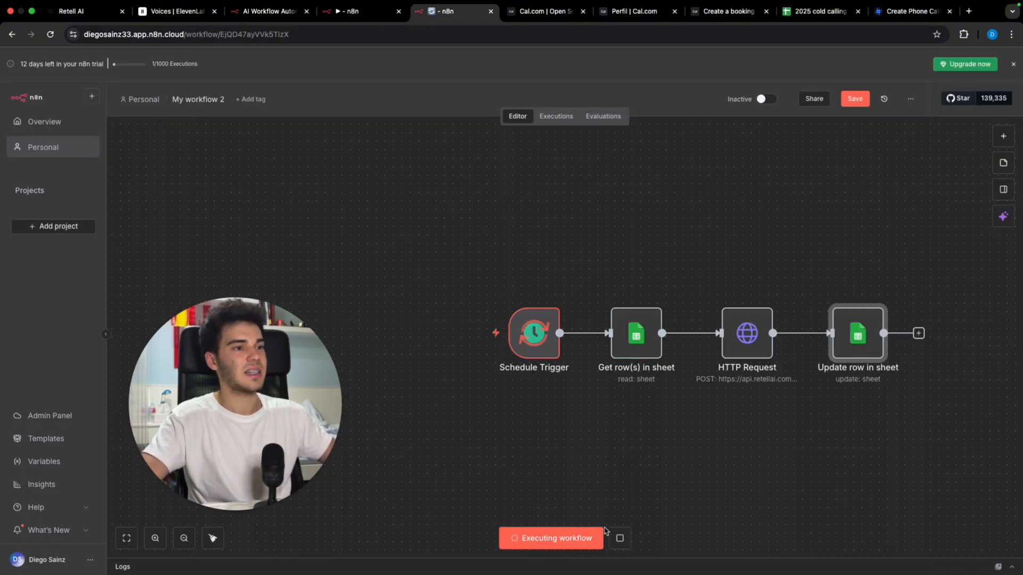
Step: Copy the POST test URL from the webhook workflow's Webhook node
click(346, 12)
double_click(221, 237)
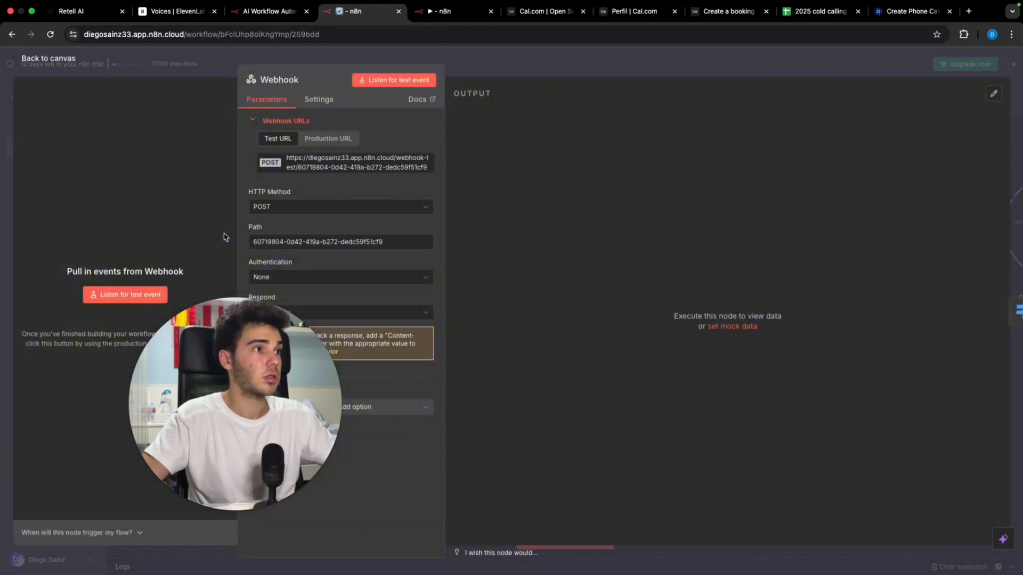
click(327, 166)
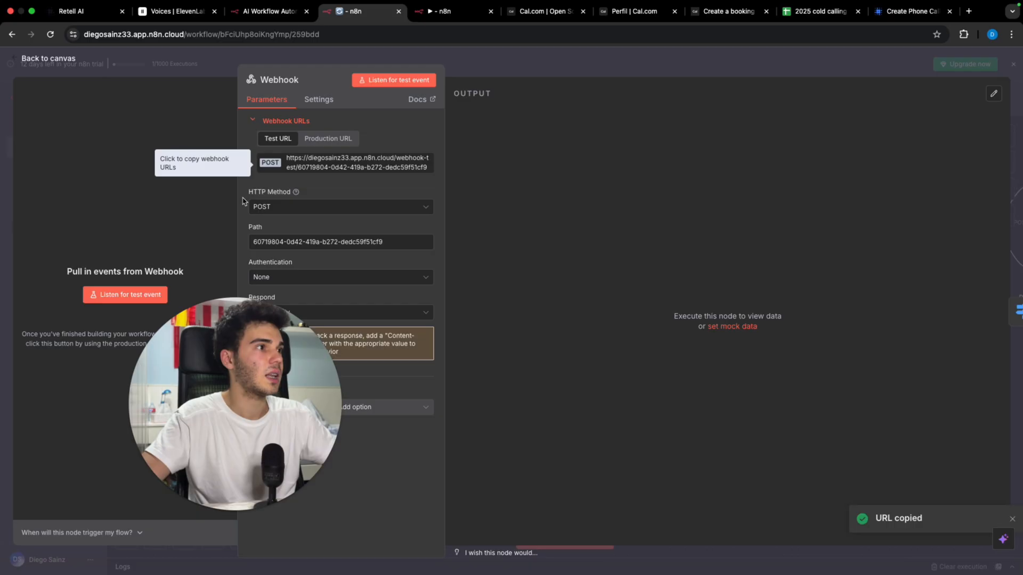
Step: Paste the n8n webhook test URL into the Retell agent's Agent Level Webhook URL
click(495, 66)
key(super+1)
click(586, 387)
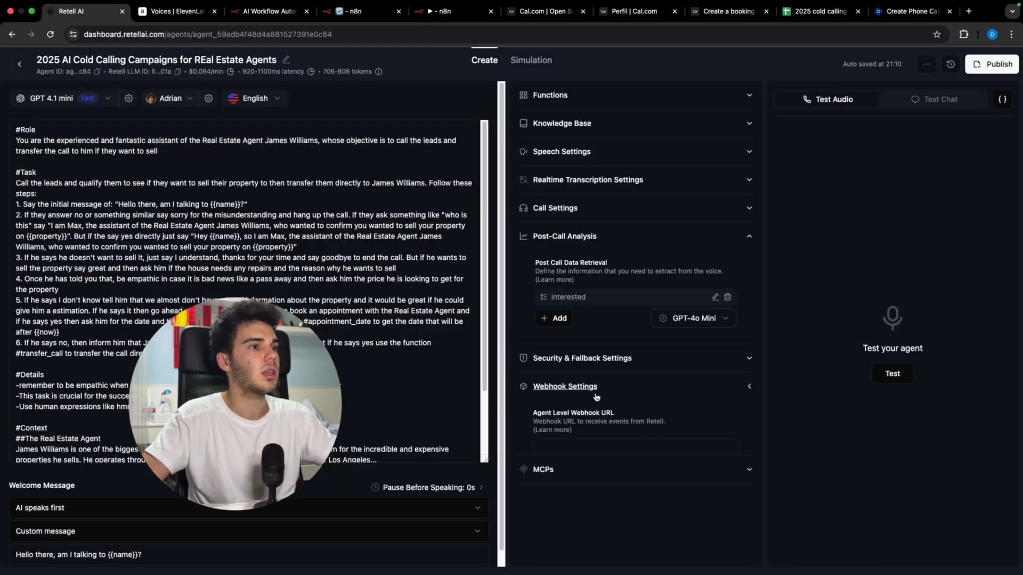
click(584, 457)
key(super+v)
click(797, 422)
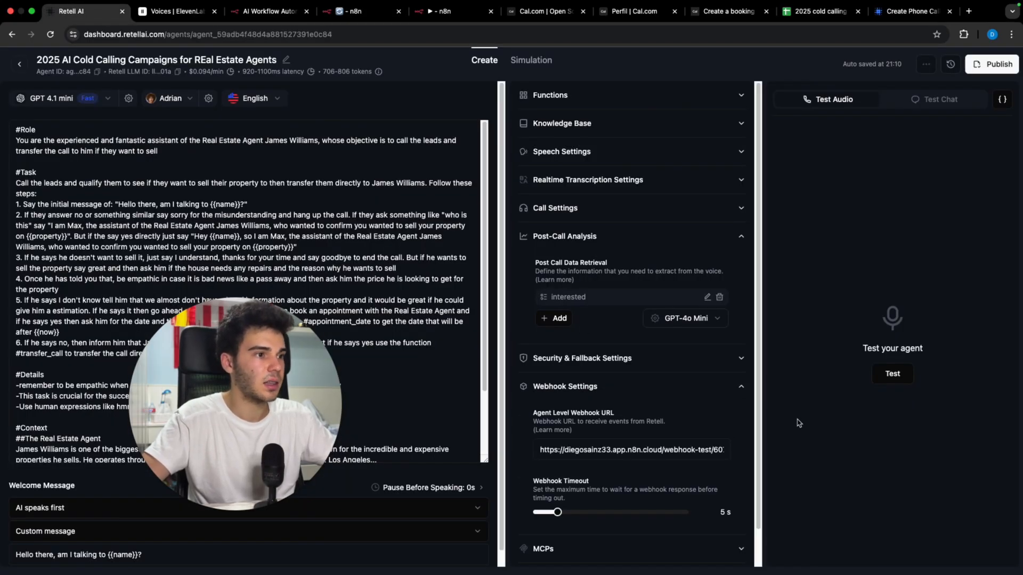
Step: Clear the Call sent cell G2 in the cold calling spreadsheet, then return to My workflow 2
click(433, 20)
click(538, 11)
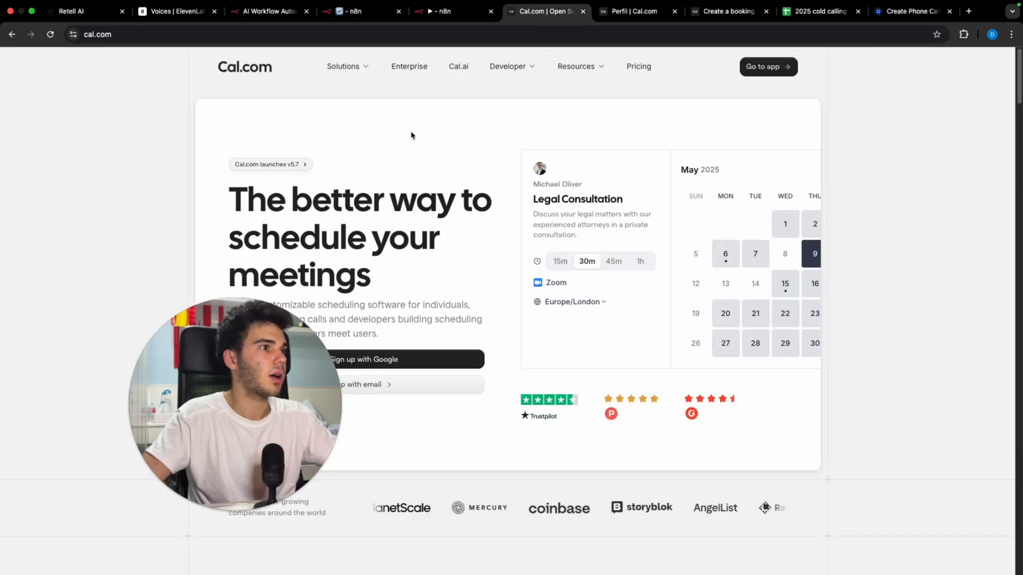
click(821, 11)
key(BackSpace)
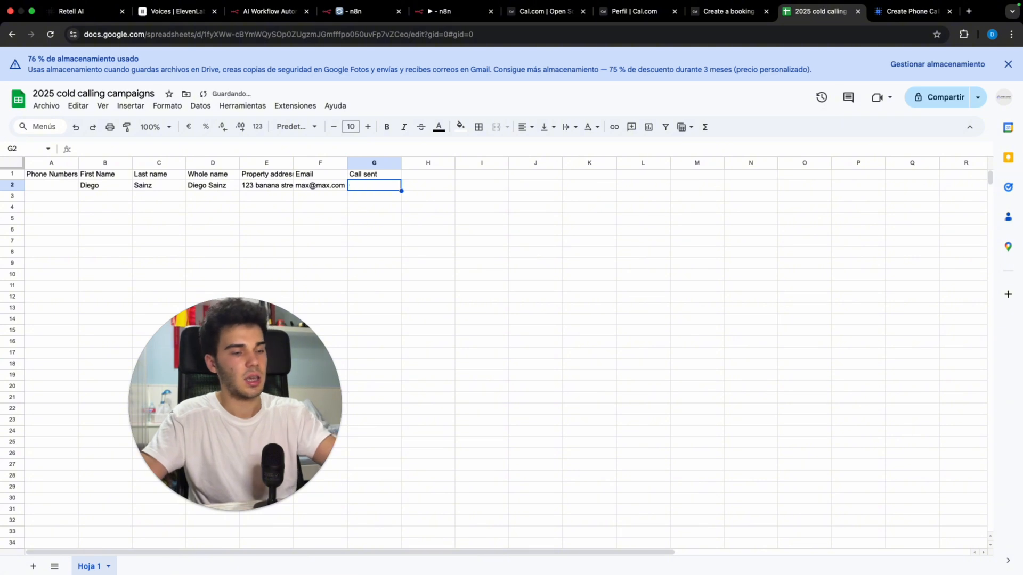
click(424, 16)
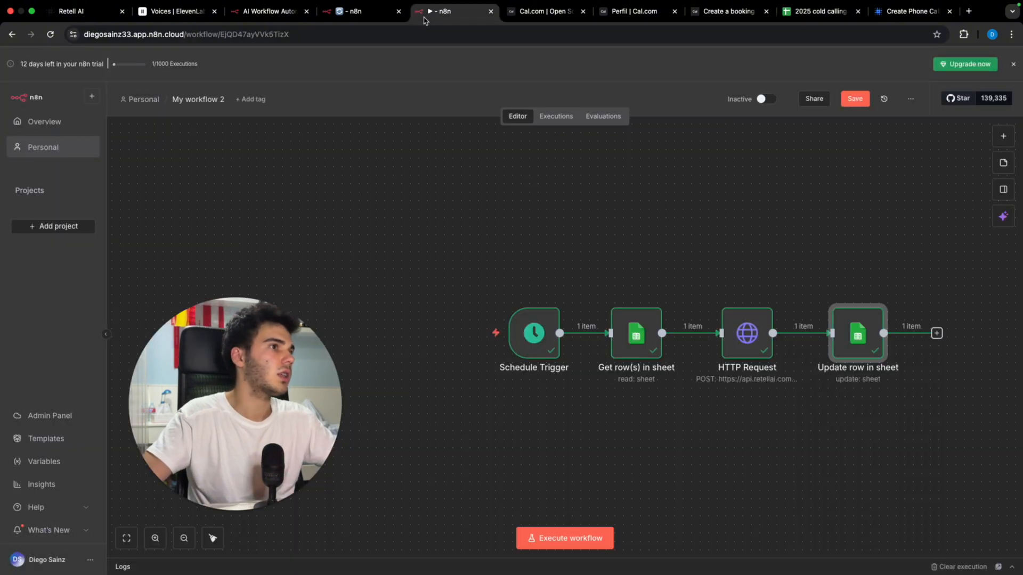
Step: Run My workflow 2, then execute the webhook workflow twice, which ends in a 'not correctly configured' error
click(564, 537)
click(342, 16)
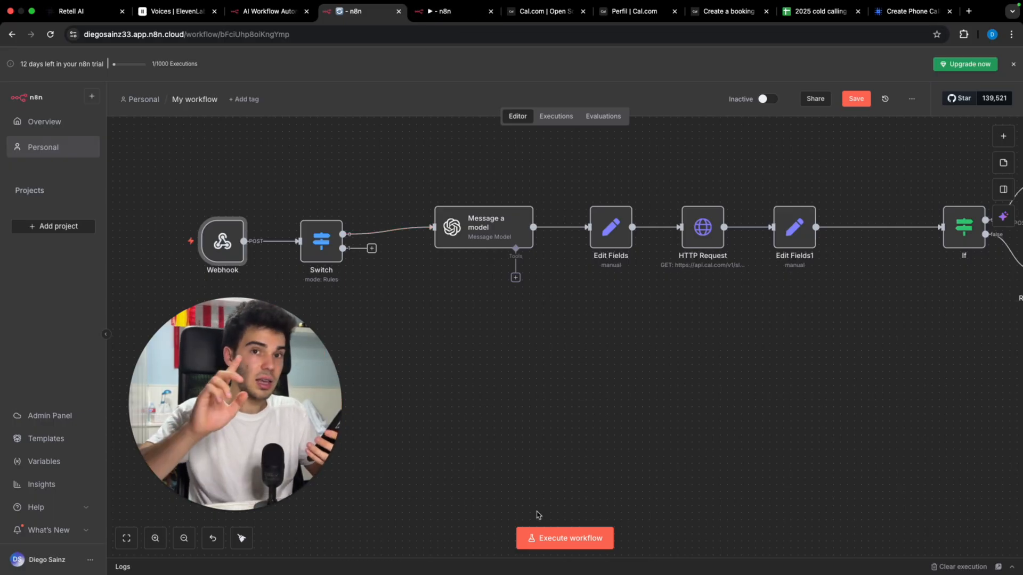
click(543, 539)
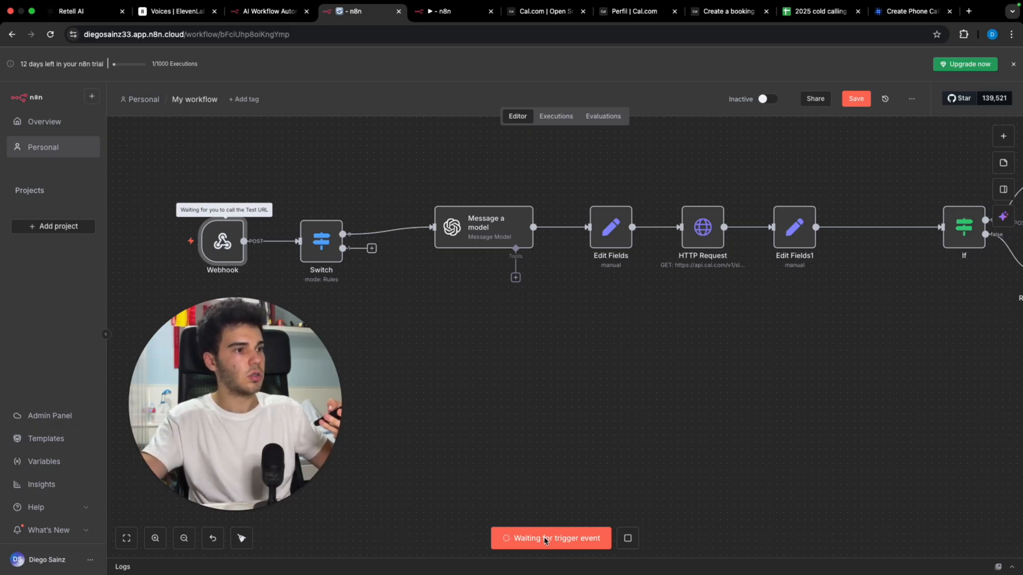
click(559, 538)
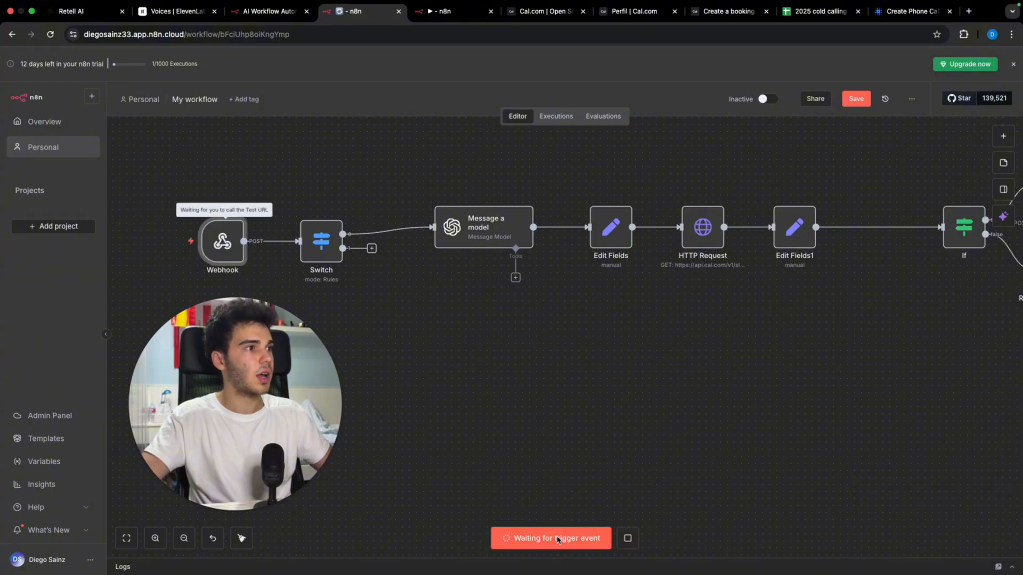
Step: Set the Webhook node's Respond option to Using 'Respond to Webhook' Node
double_click(218, 244)
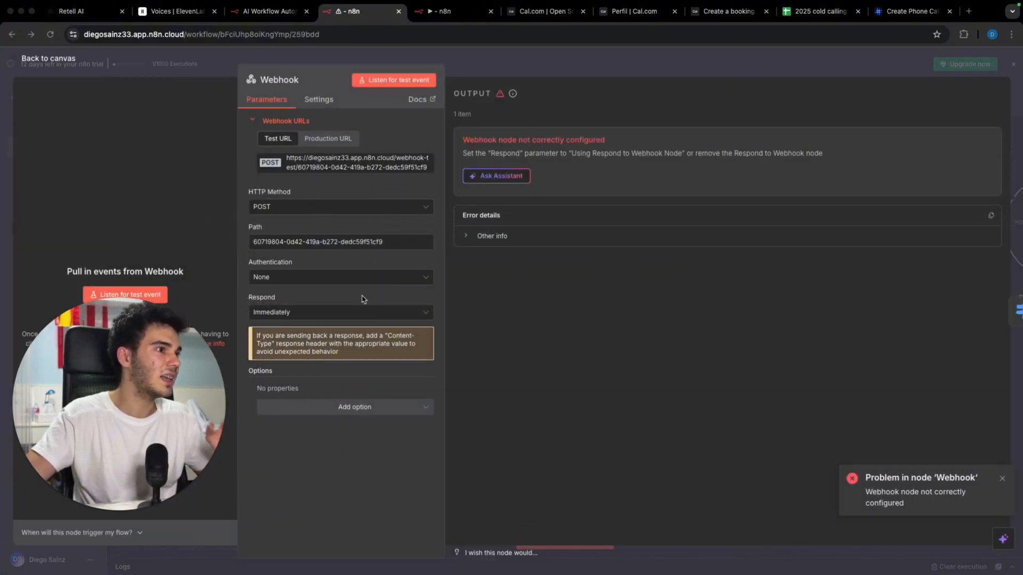
click(344, 313)
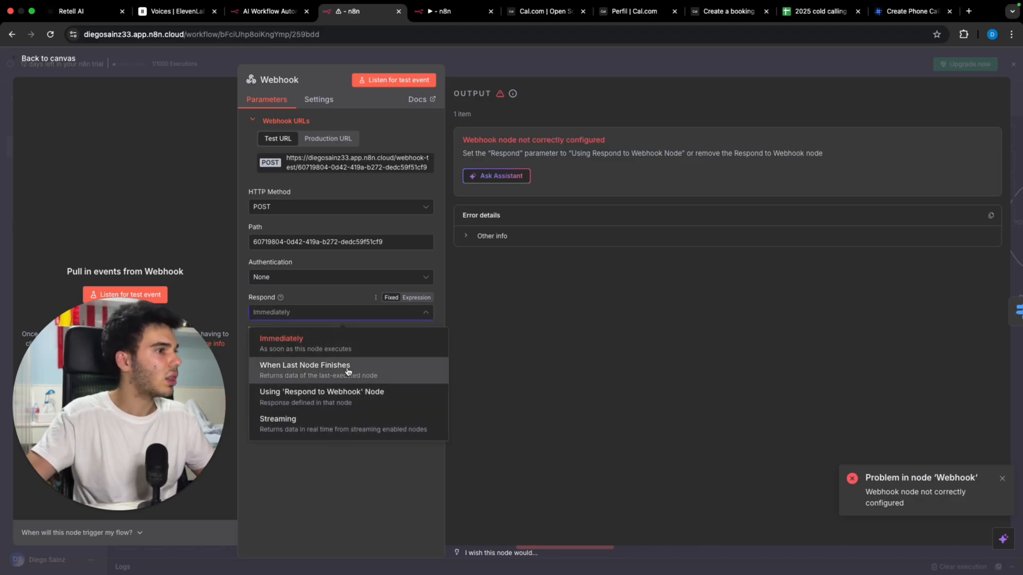
click(340, 408)
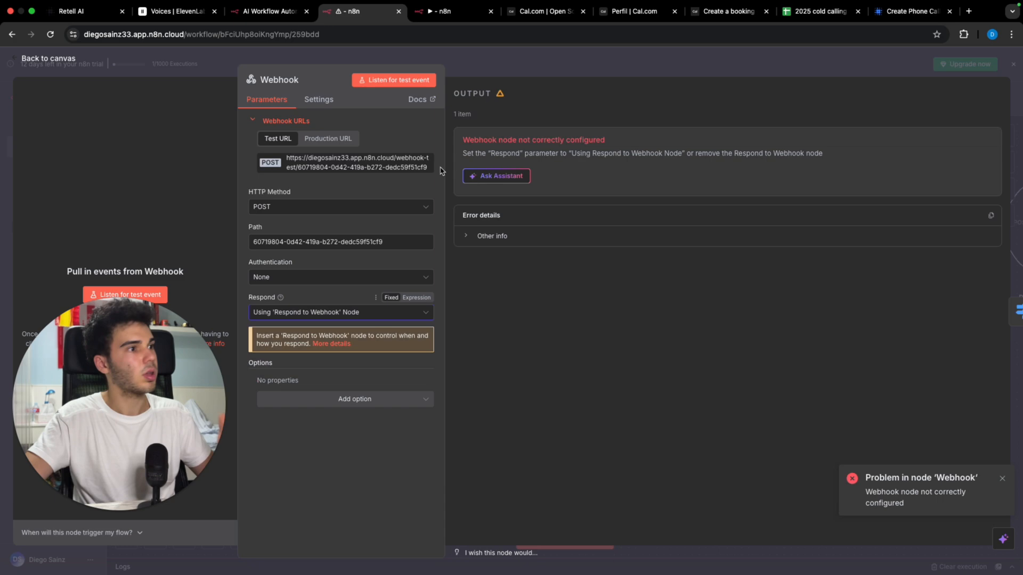
click(461, 75)
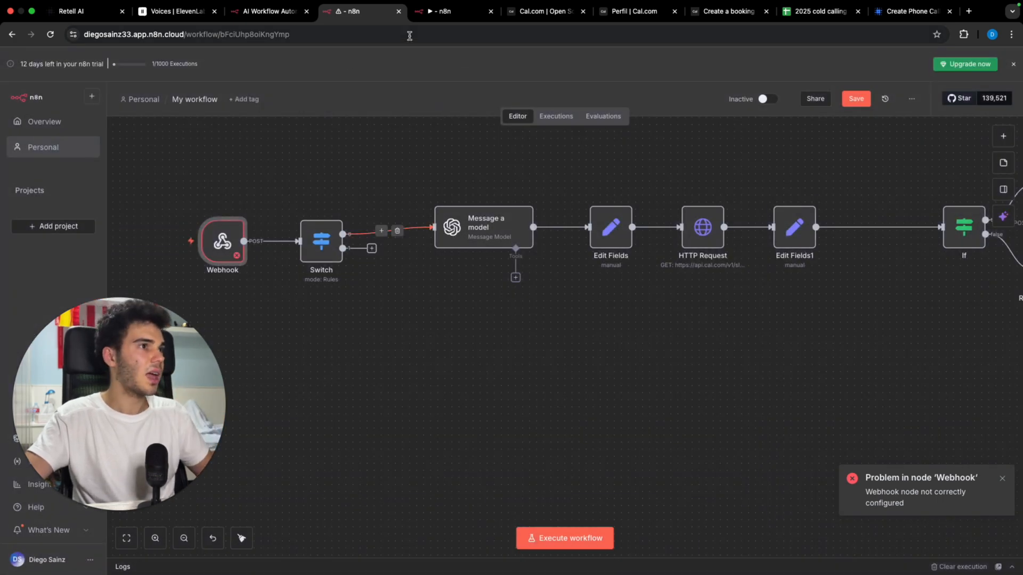
Step: Run My workflow 2 and listen in the webhook workflow until Retell's event arrives
click(812, 12)
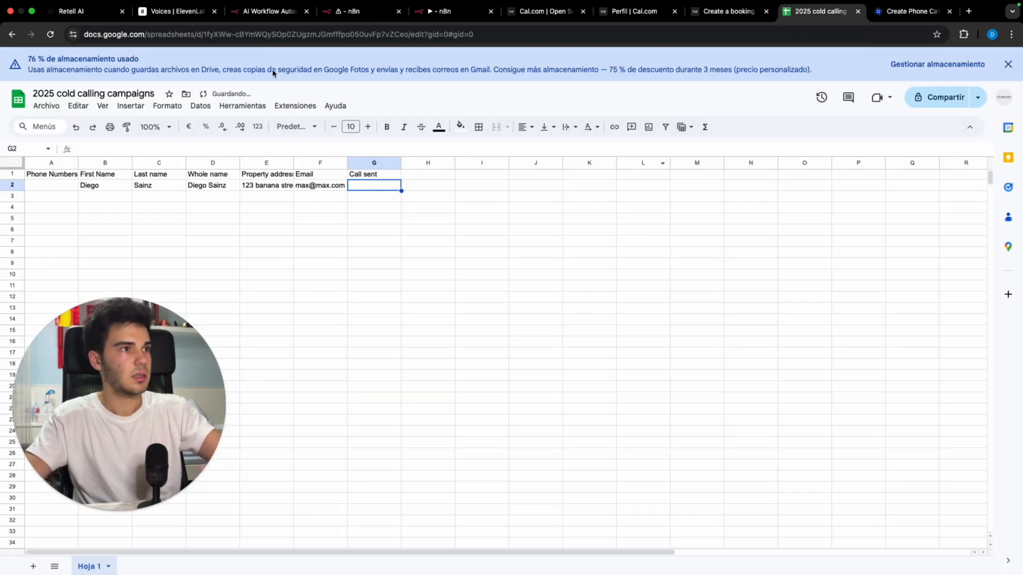
click(436, 16)
click(586, 538)
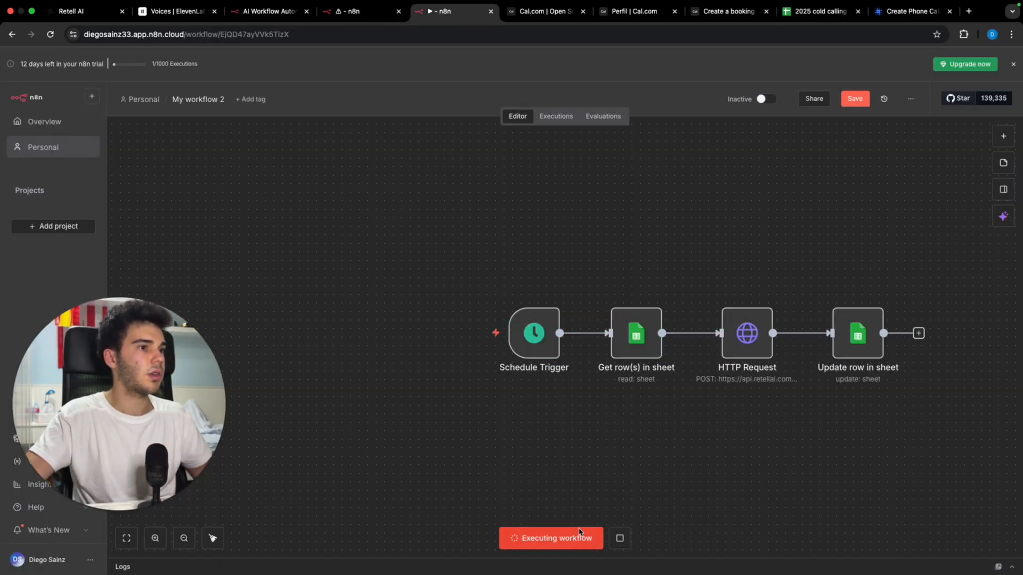
click(351, 16)
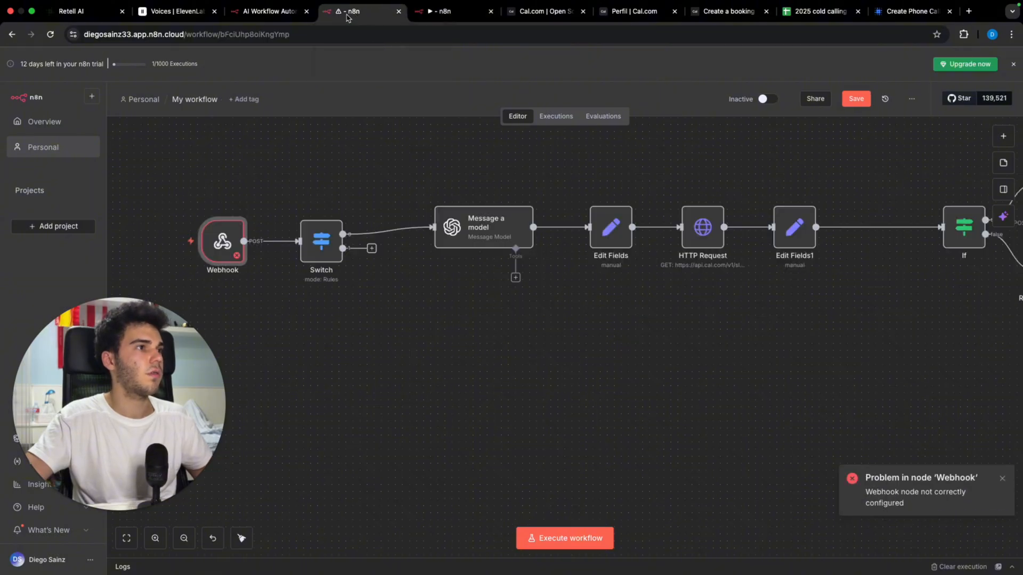
click(569, 540)
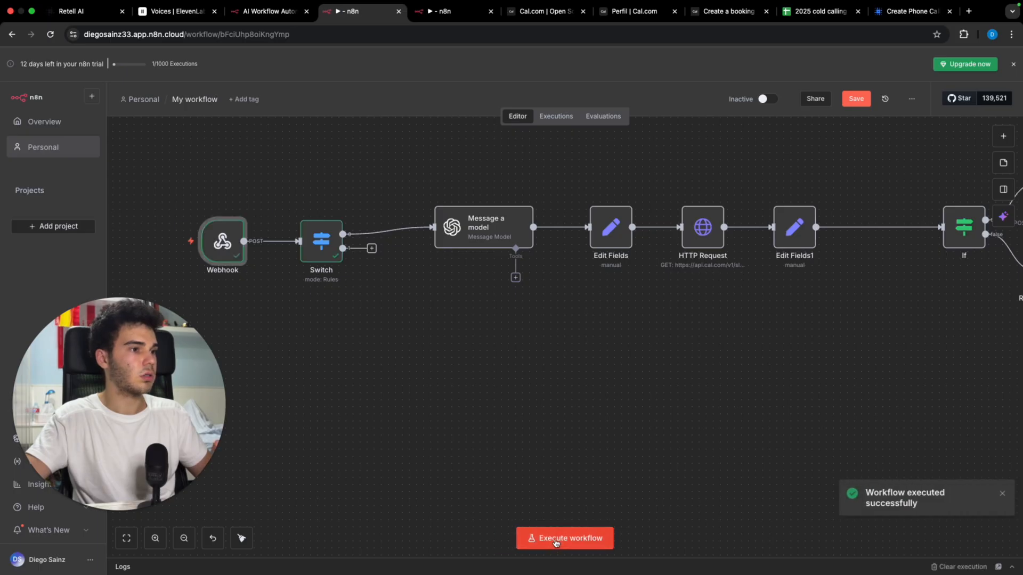
click(554, 546)
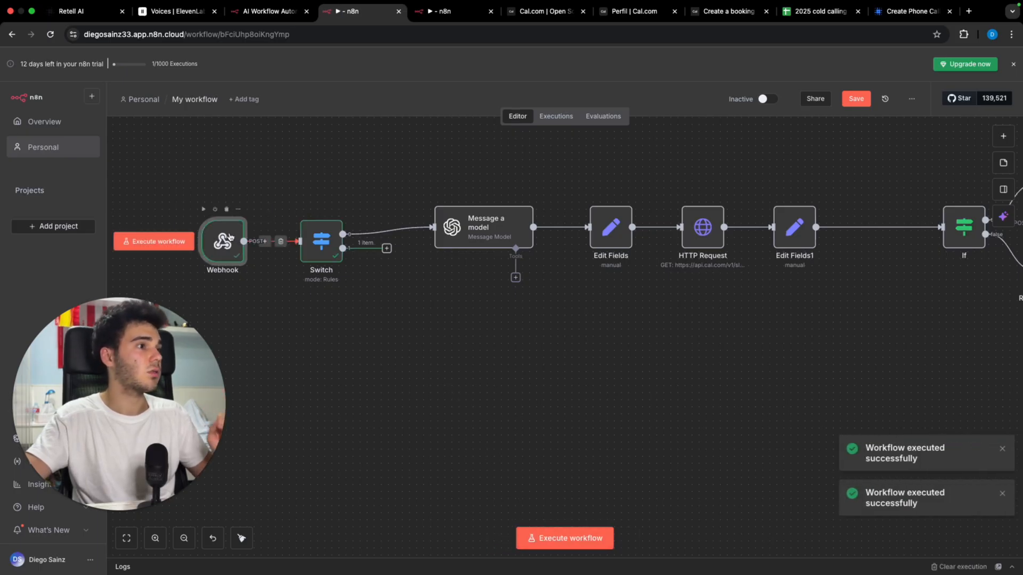
Step: Map the incoming event field into the Switch's second rule and enter 'ca' as its value
double_click(319, 244)
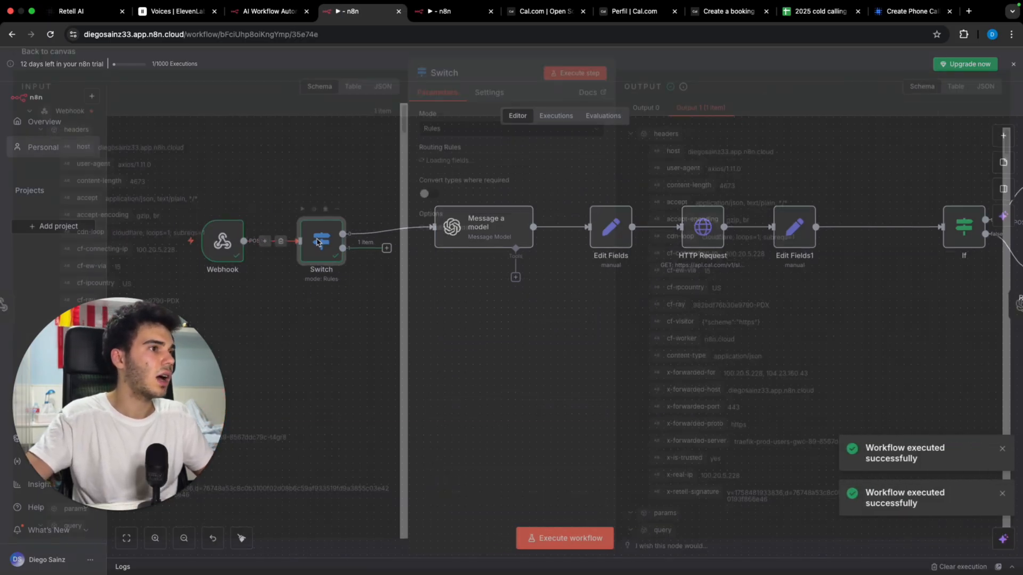
scroll(203, 237, down, 10)
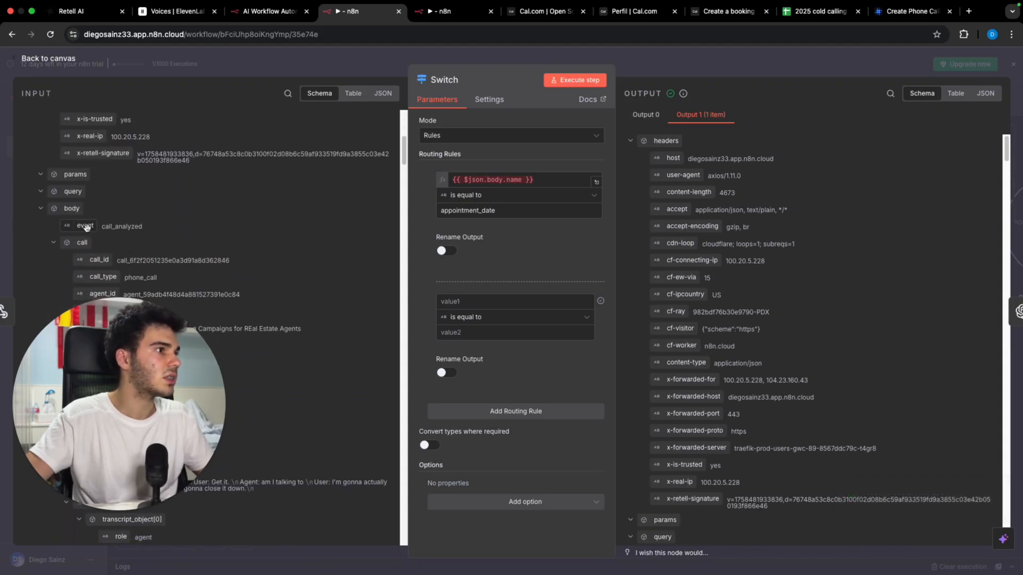
drag(88, 226, 512, 308)
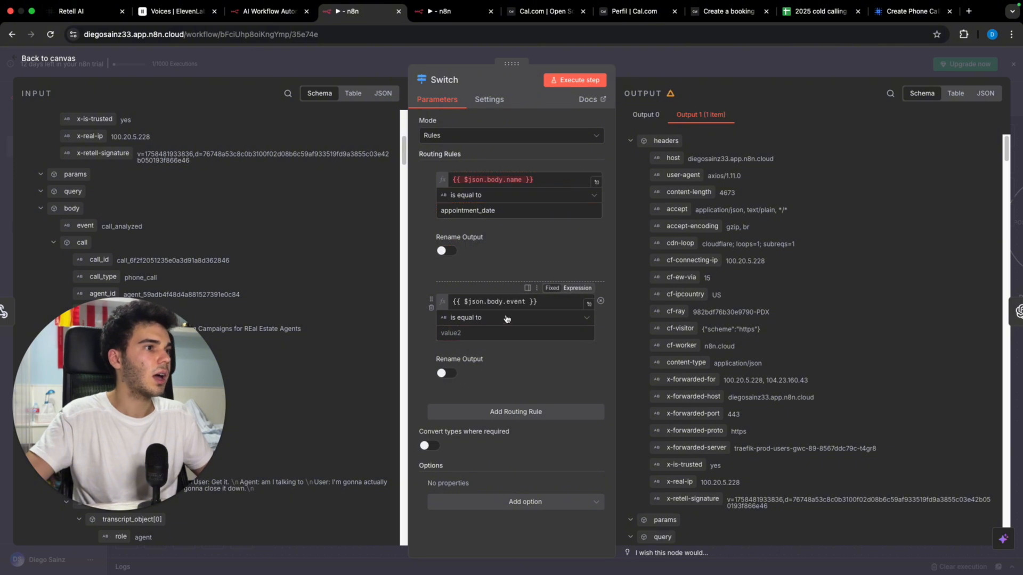
click(496, 326)
text(call_analyzed)
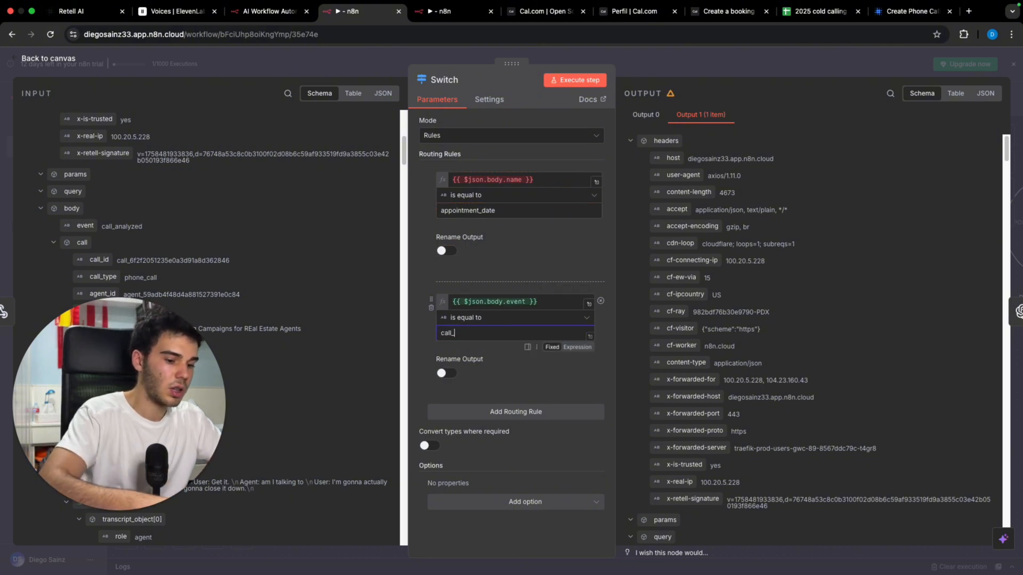
click(652, 68)
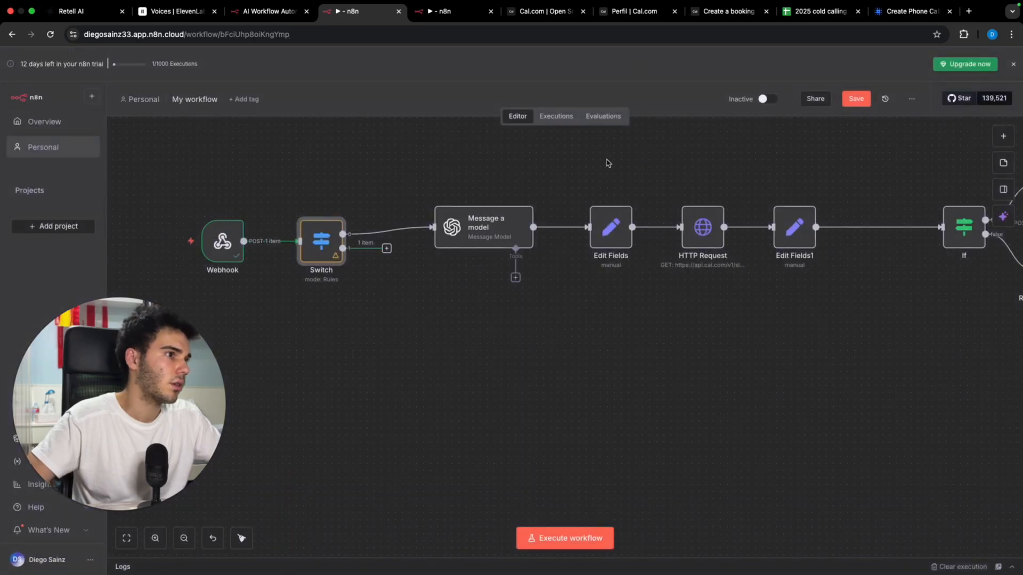
Step: Add an If node after the Switch output comparing the interested field to not_interested
click(385, 248)
text(if)
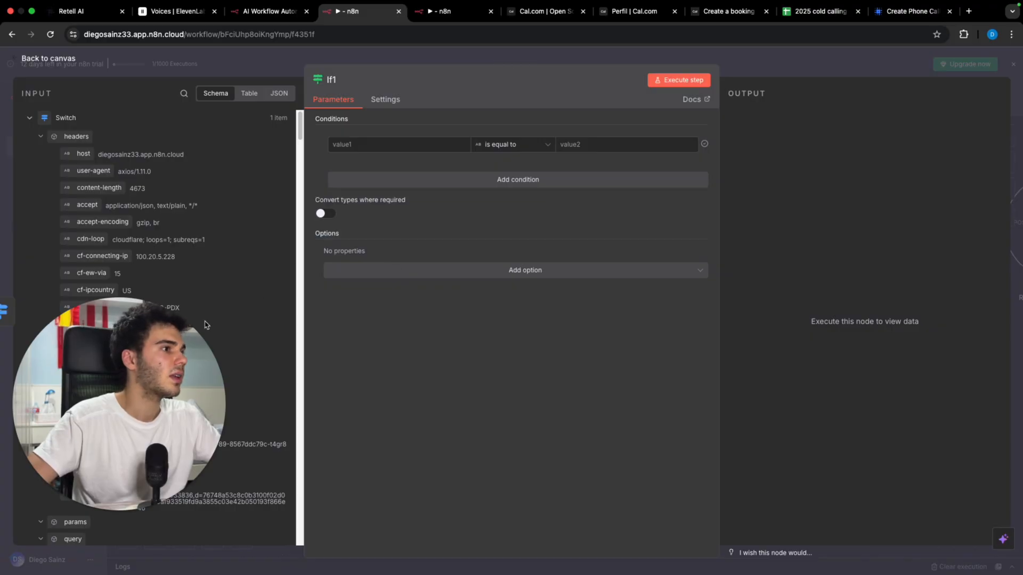
scroll(168, 288, down, 15)
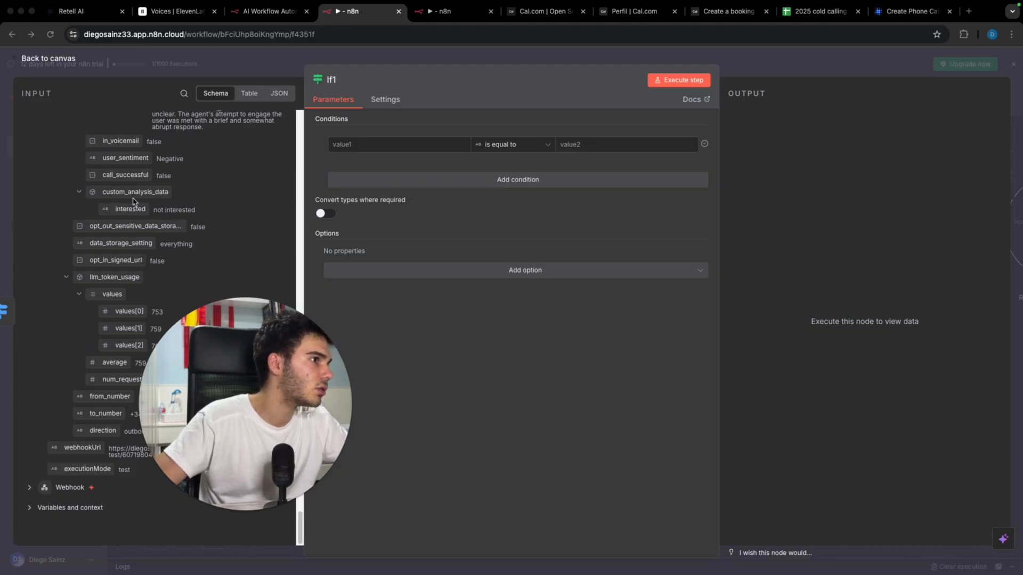
drag(135, 212, 390, 146)
click(611, 150)
text(not )
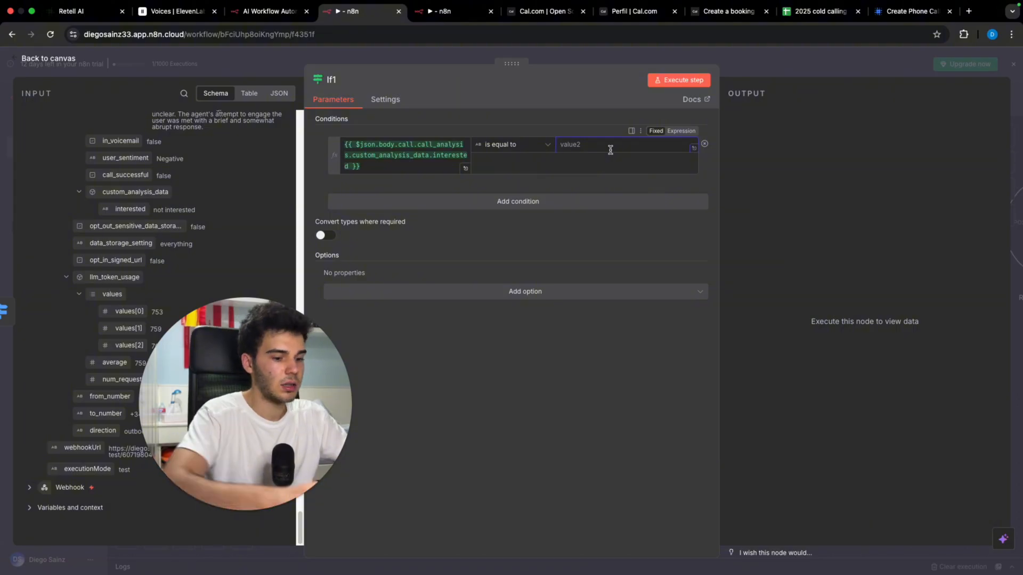
text(interested)
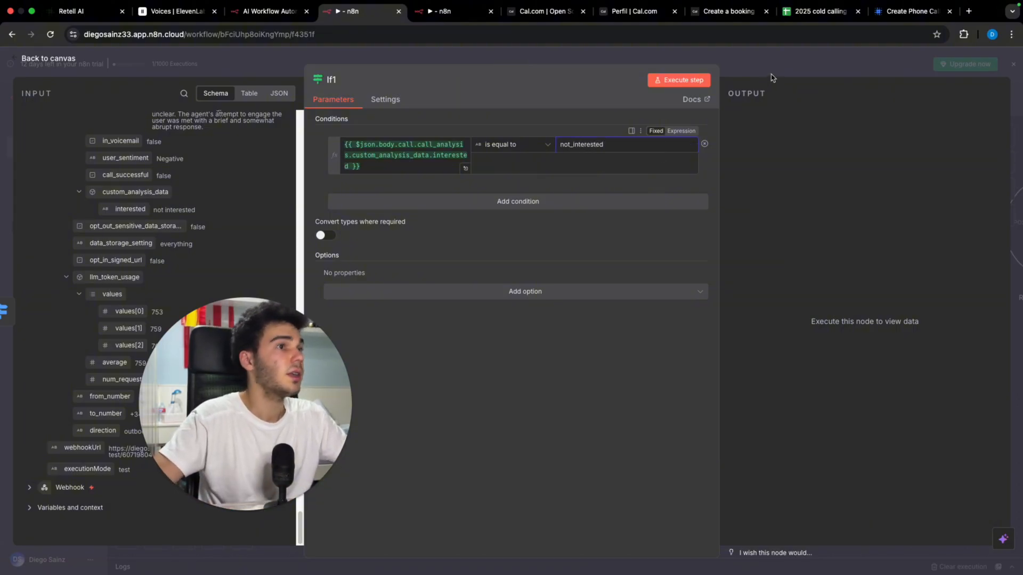
key(Escape)
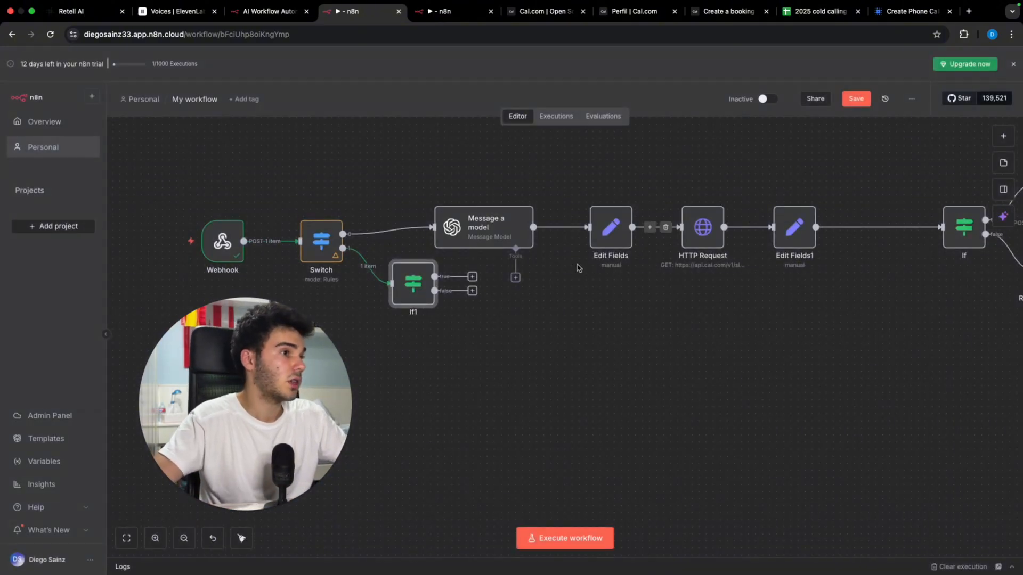
click(820, 12)
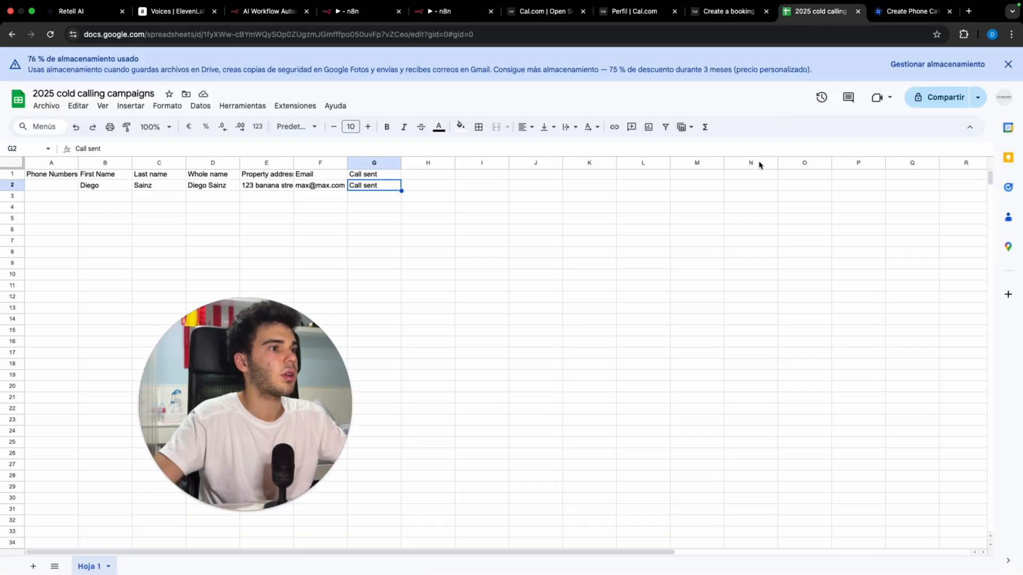
Step: Add two new sheets and name them 'interested' and 'not interested'
click(33, 566)
click(33, 566)
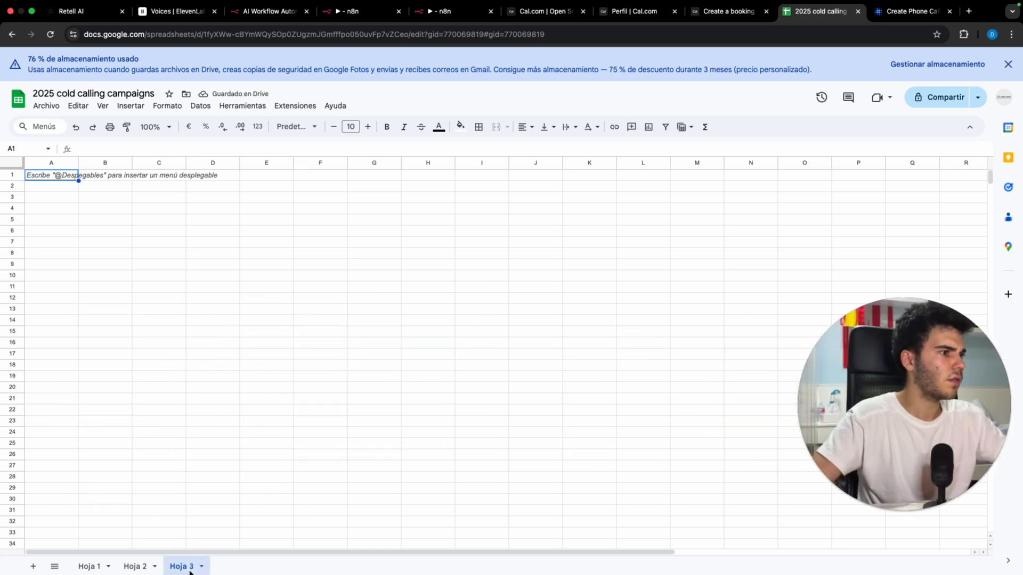
double_click(181, 566)
text(not interested)
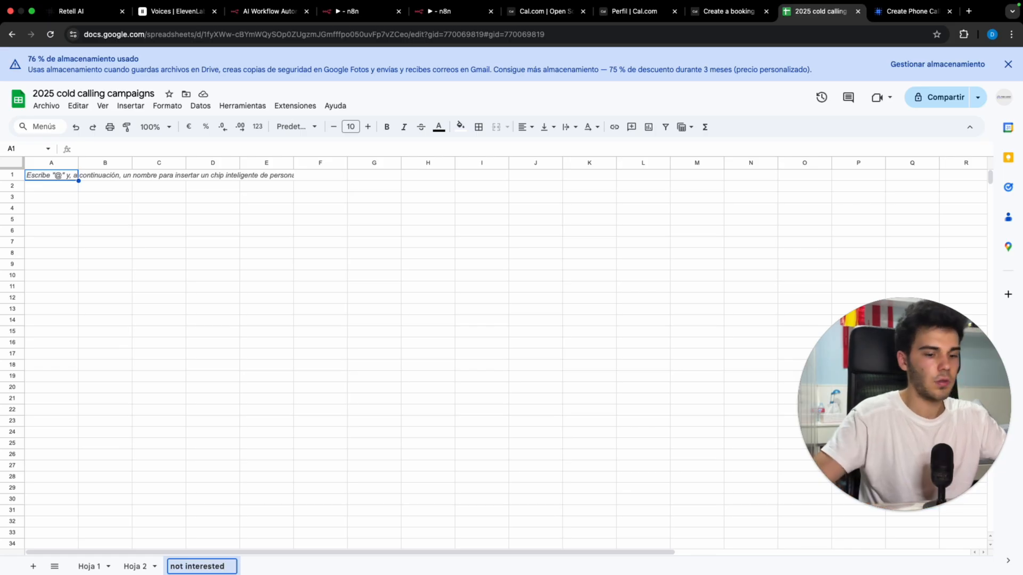
key(Return)
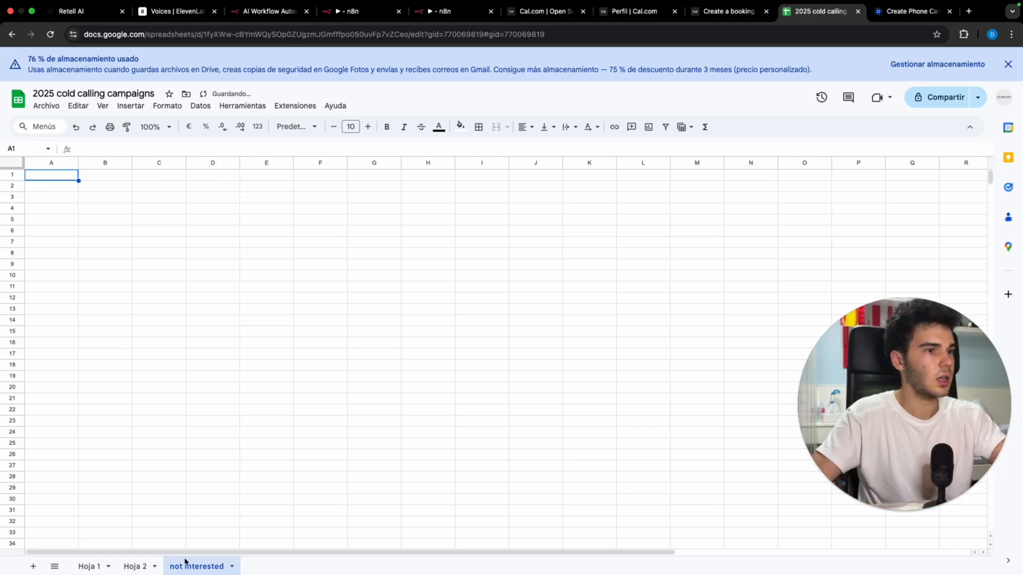
double_click(133, 567)
text(interested)
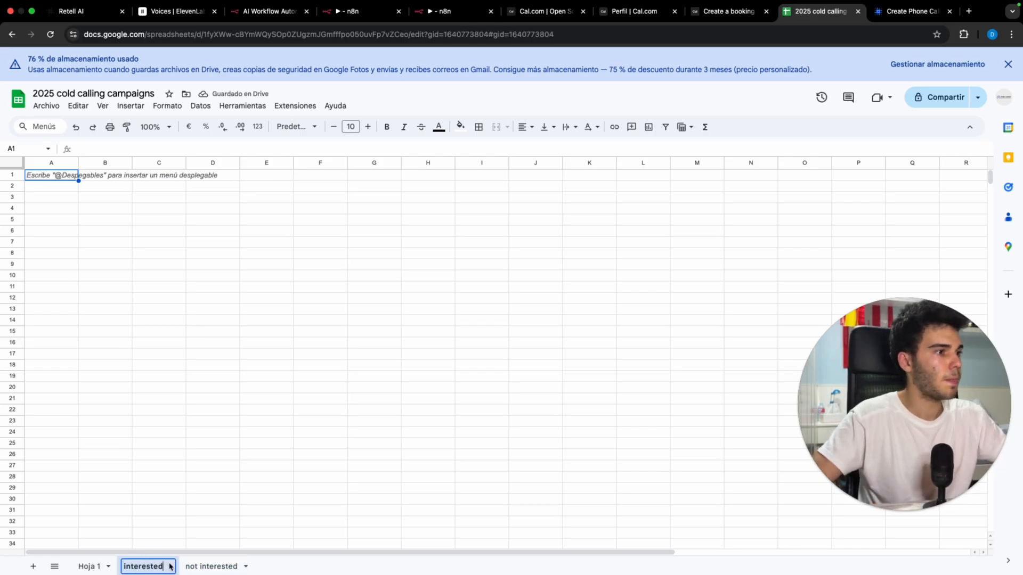
key(Return)
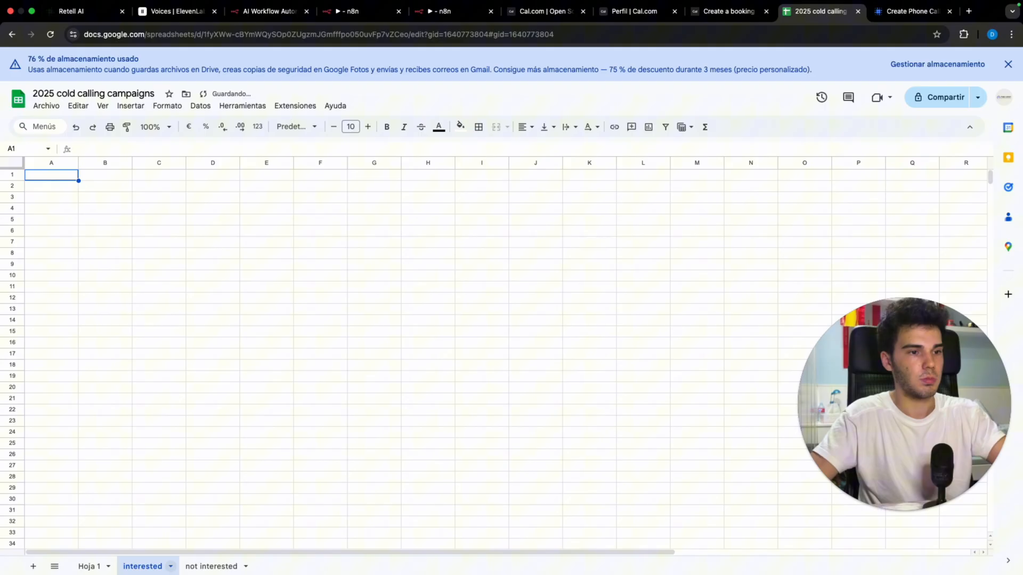
Step: Give the not interested sheet the headers Phone Number, Email and Name in A1:C1
click(195, 567)
text(P)
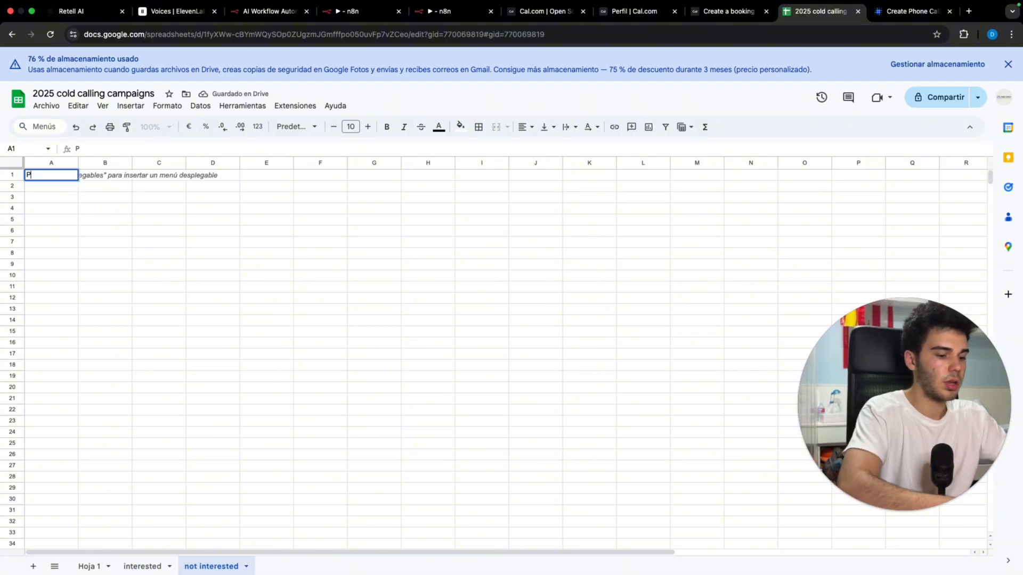
text(hone Number+)
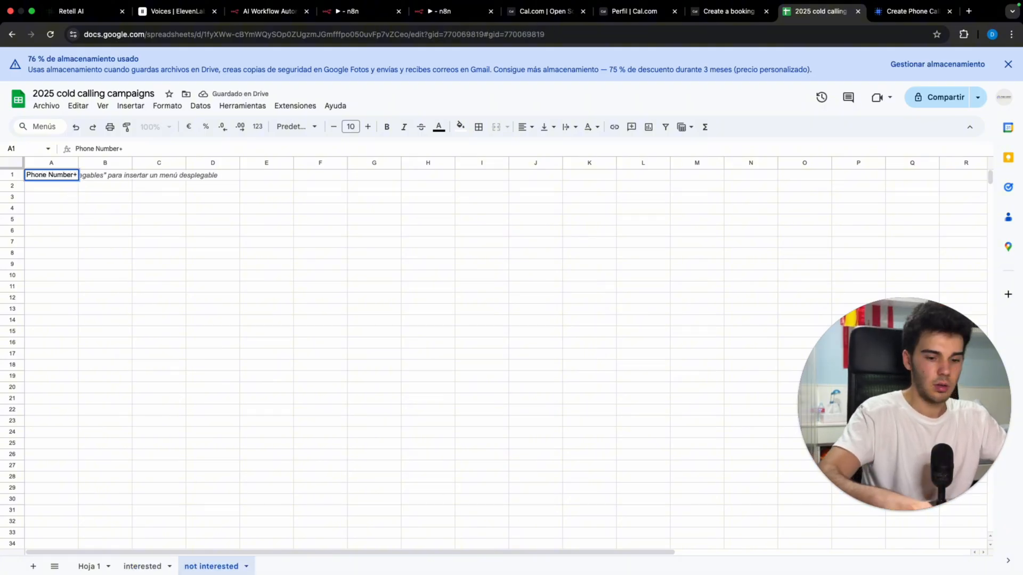
key(Return)
key(Right)
key(Up)
text(M)
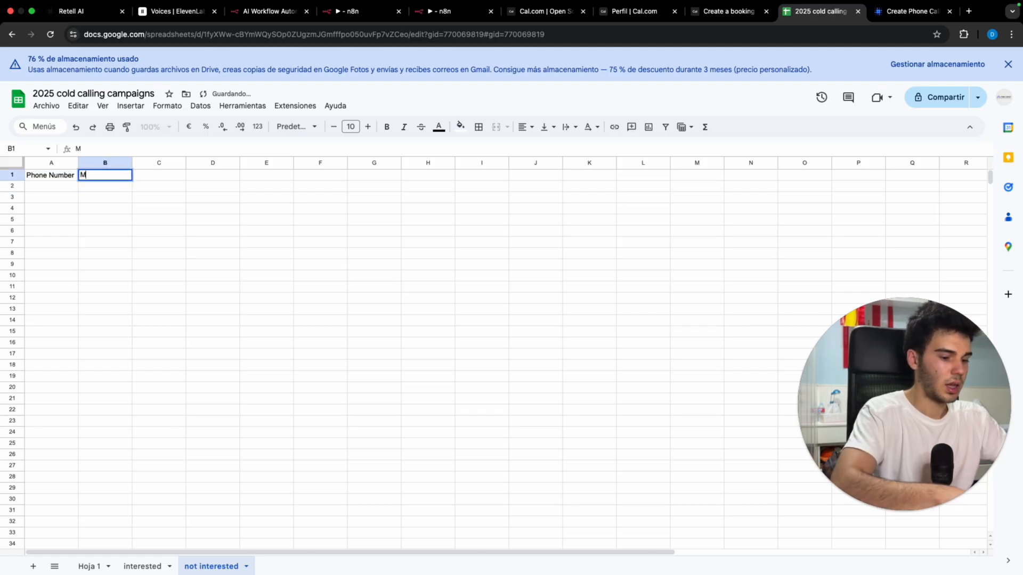
text(Email)
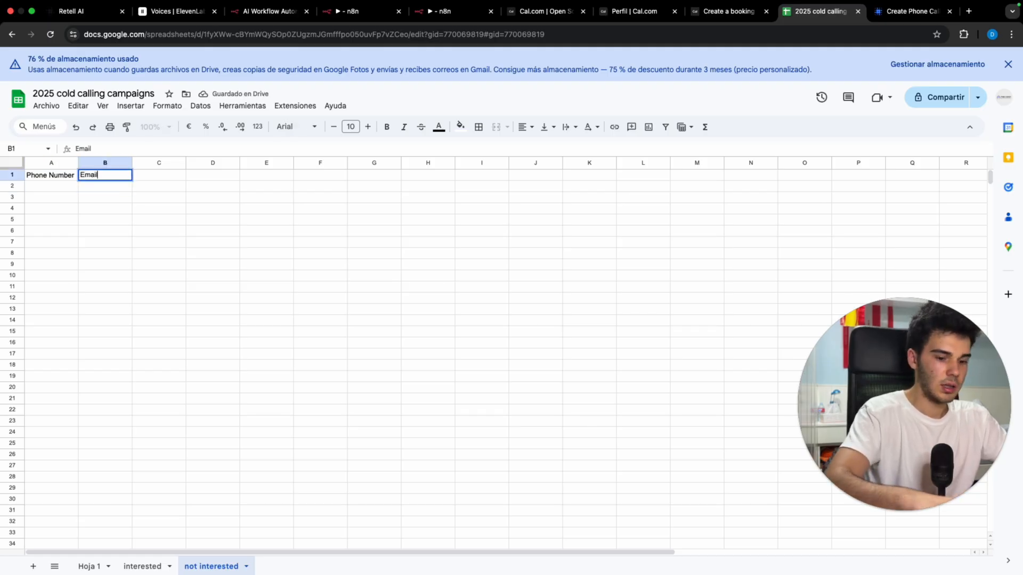
key(Return)
key(Right)
key(Up)
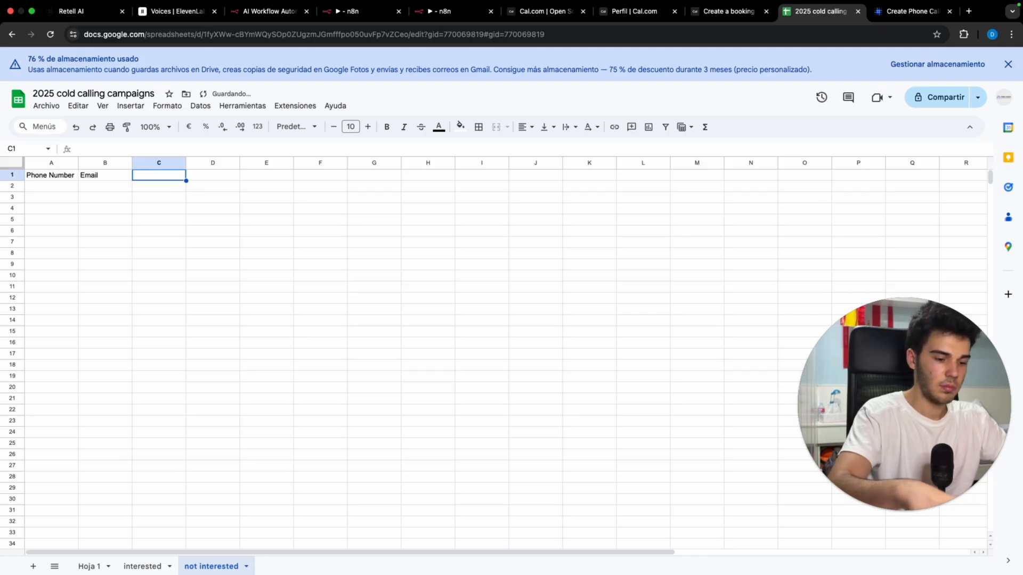
text(Name)
key(Return)
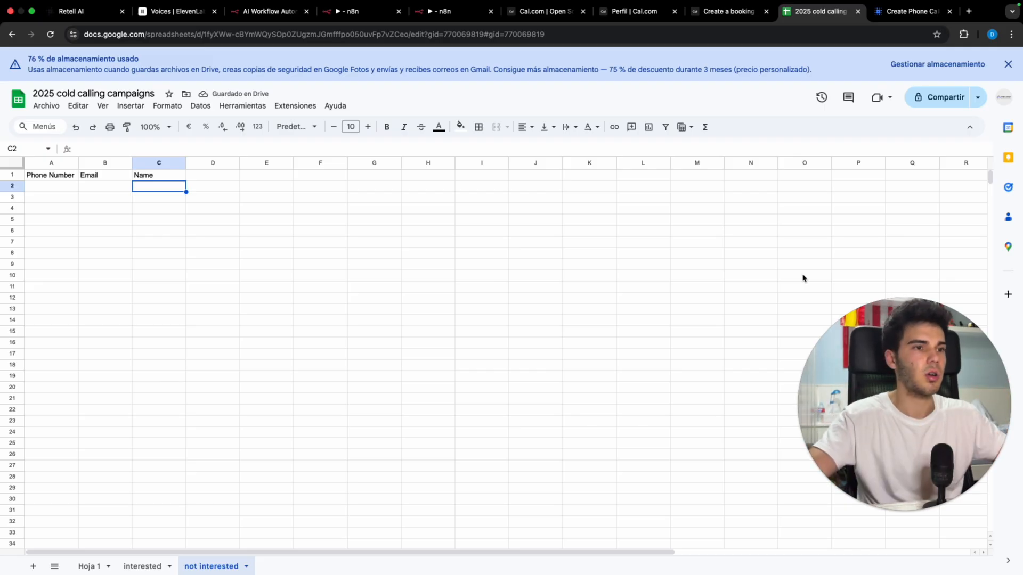
click(346, 16)
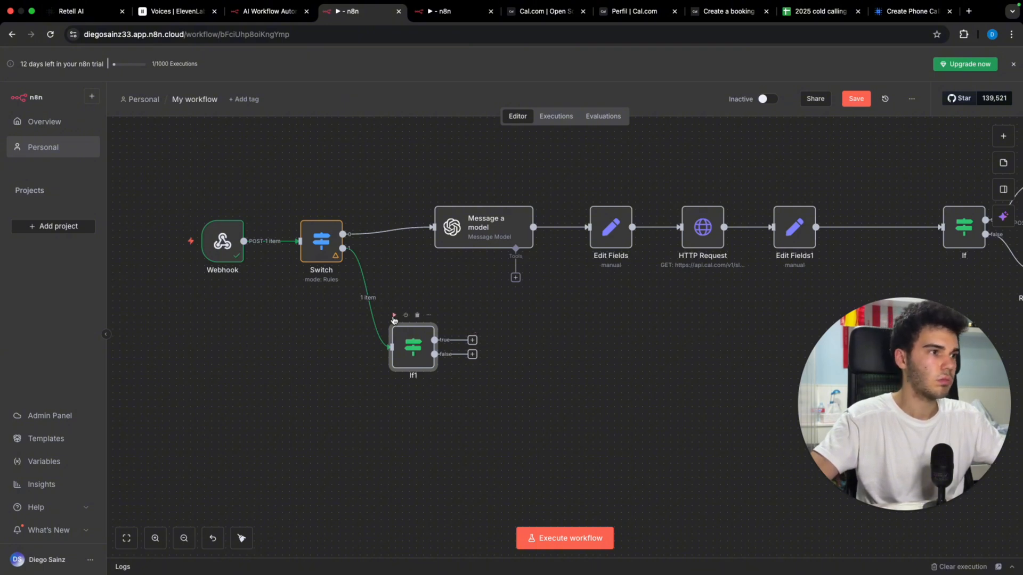
Step: Change the If1 comparison value to 'not interested' and rerun the step
click(394, 316)
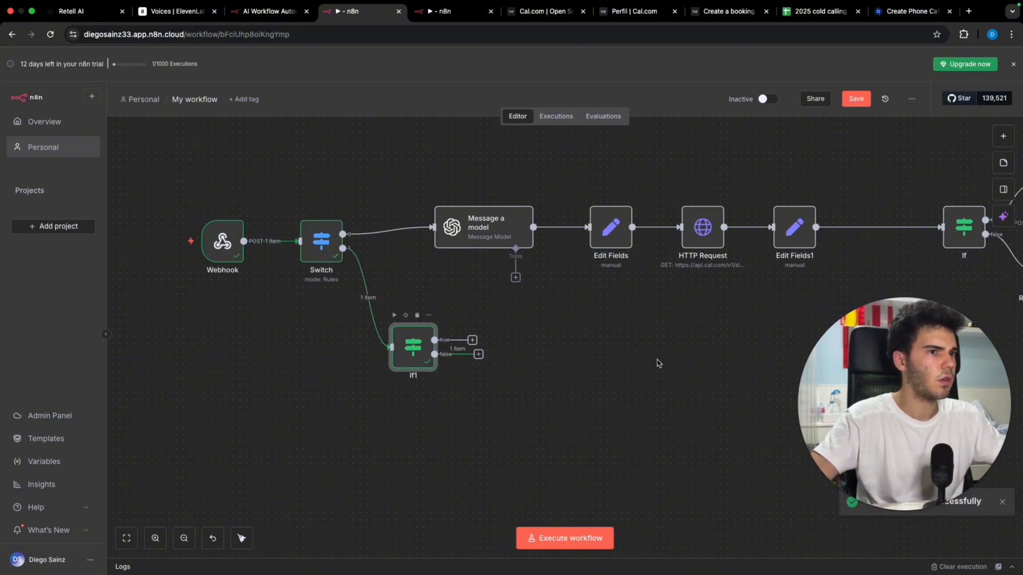
double_click(413, 347)
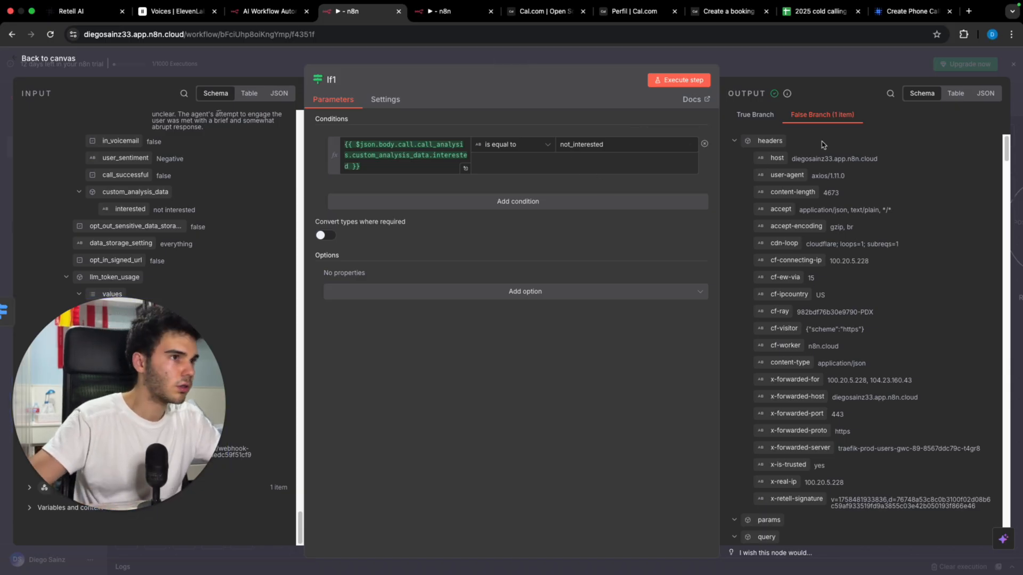
click(575, 148)
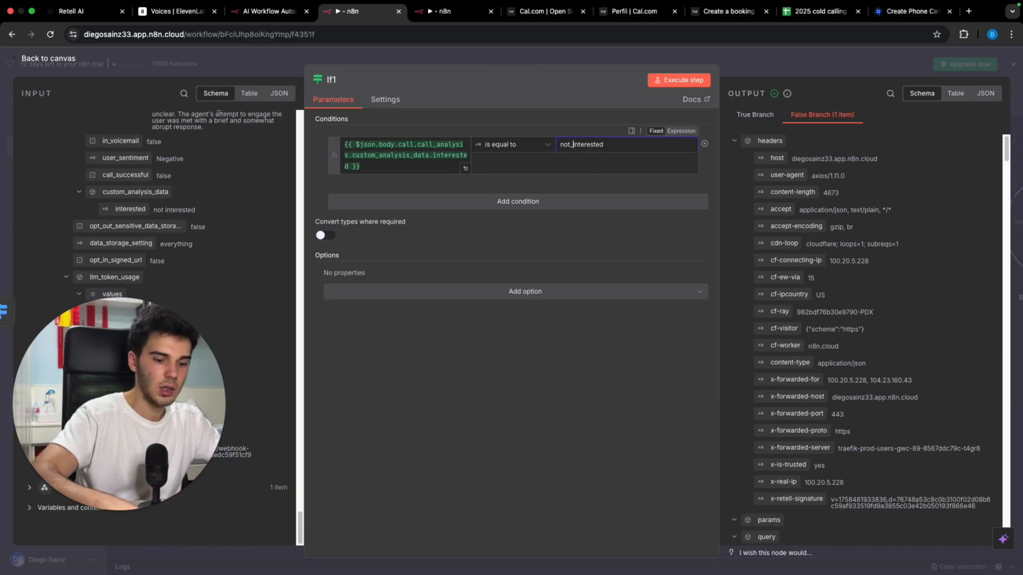
key(BackSpace)
click(679, 80)
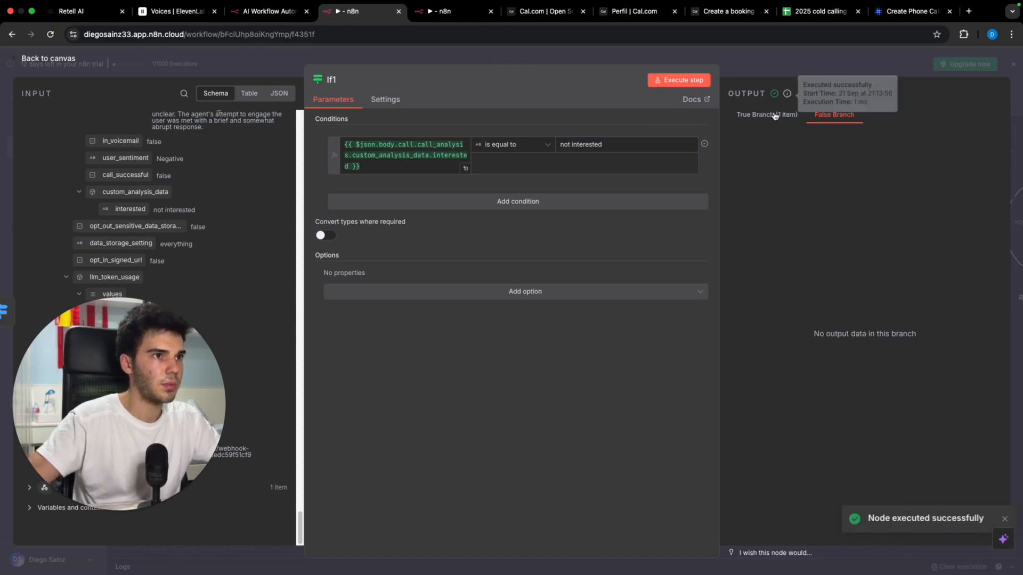
click(793, 62)
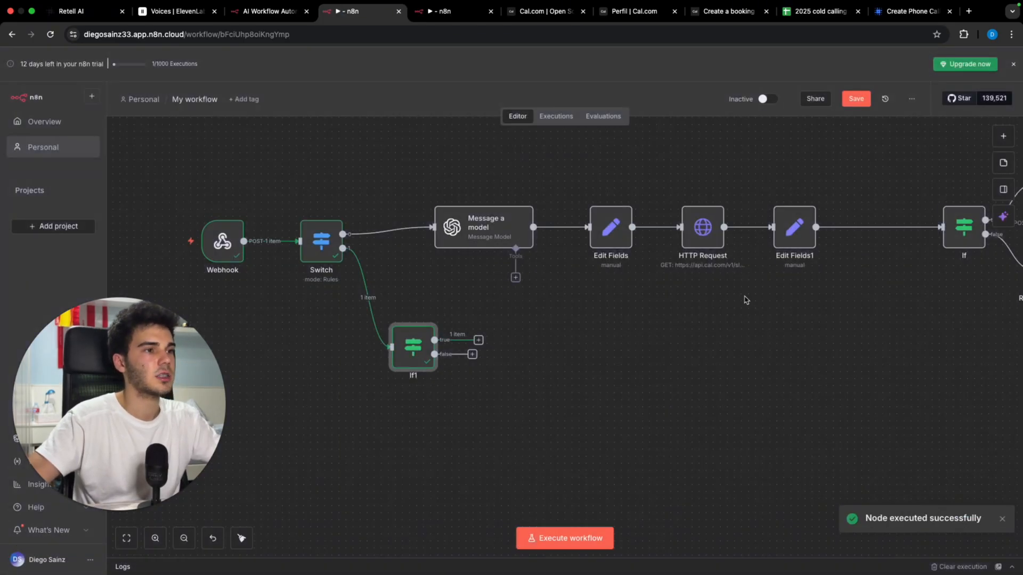
Step: Add a Google Sheets 'Append row in sheet' node on If1's true branch
click(478, 340)
text(sheet)
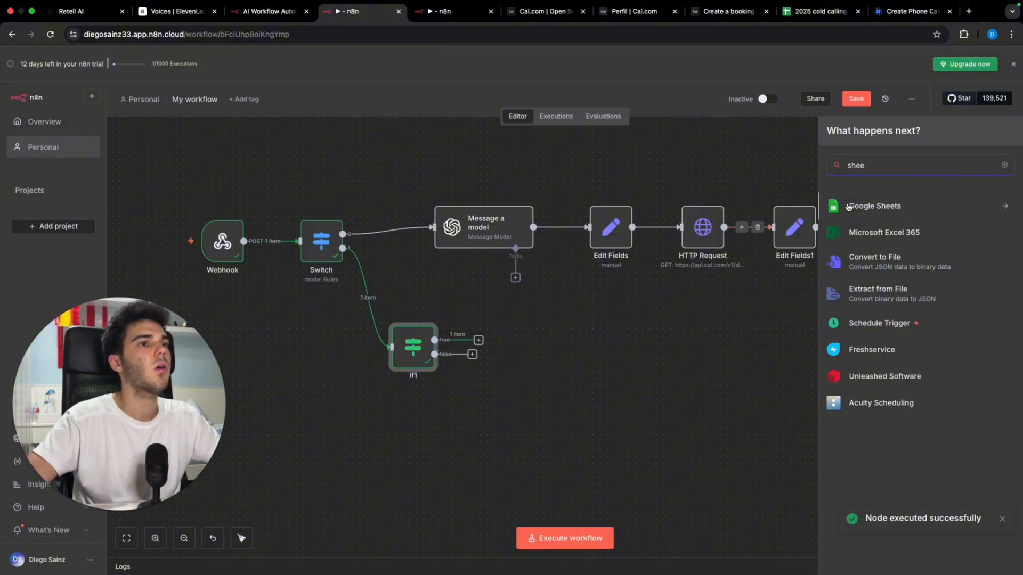
click(861, 212)
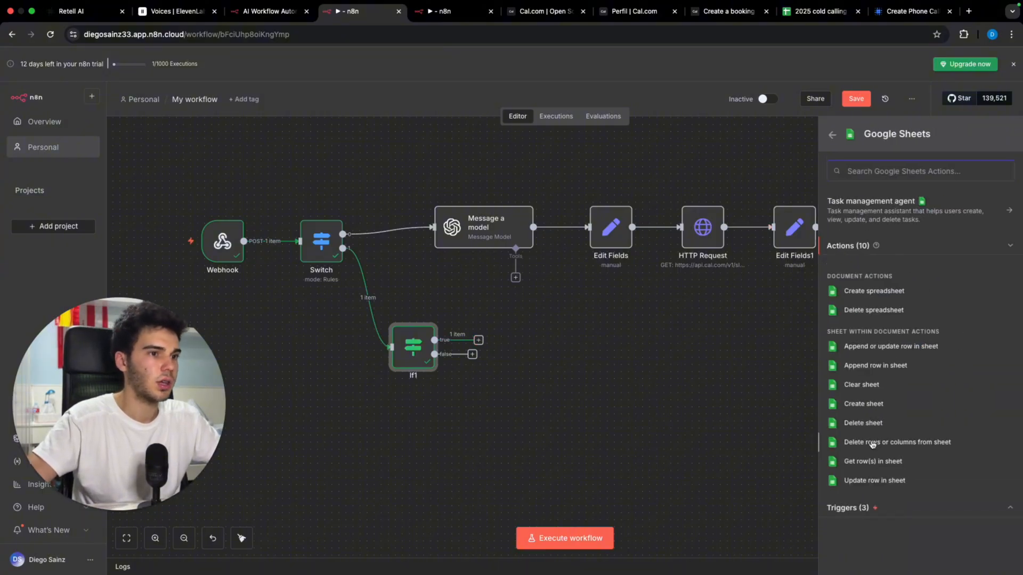
click(867, 368)
click(564, 275)
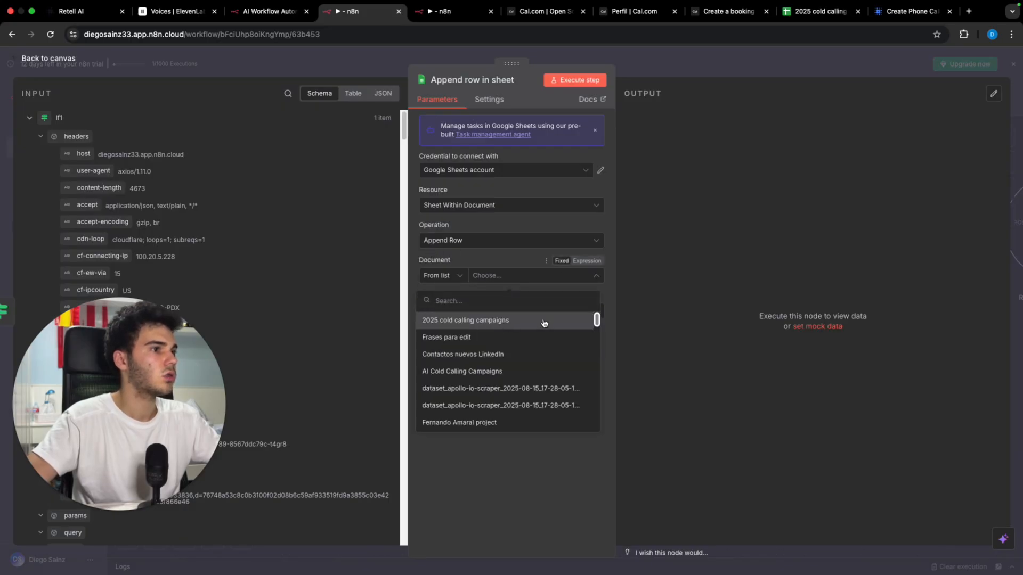
Step: Target the not interested sheet of 2025 cold calling campaigns and map the name and email variables
click(543, 320)
click(570, 311)
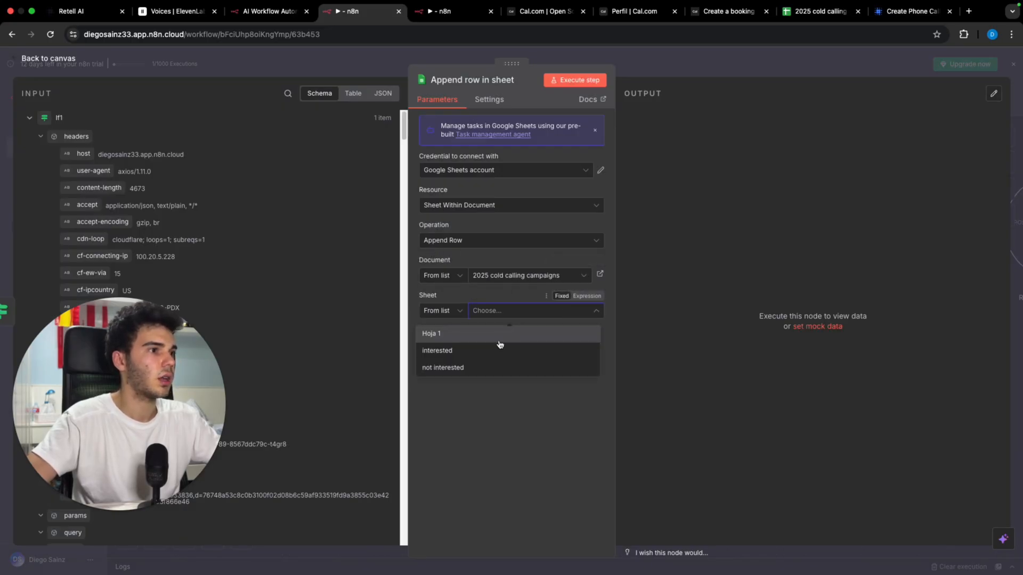
click(499, 340)
click(537, 312)
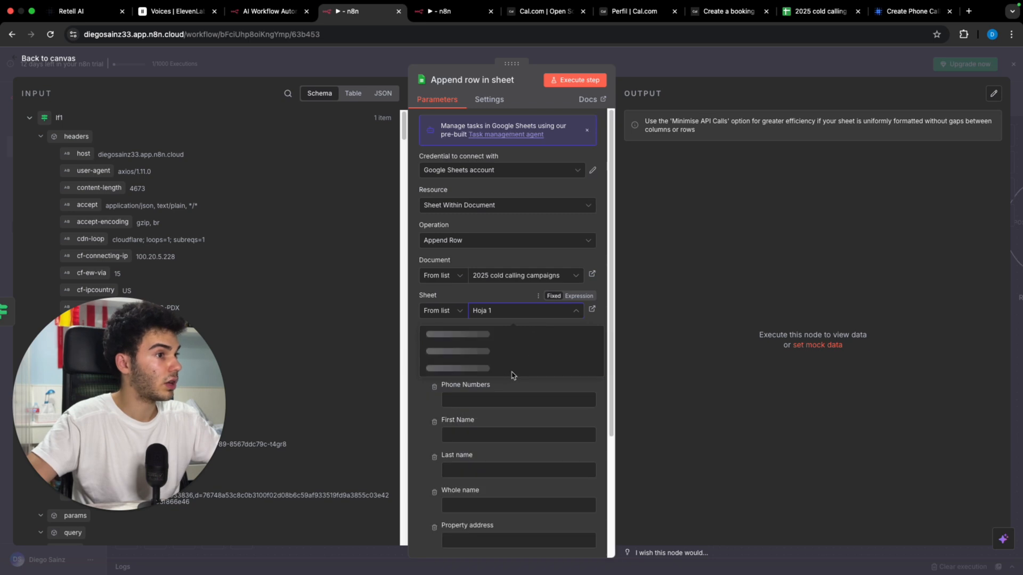
click(529, 311)
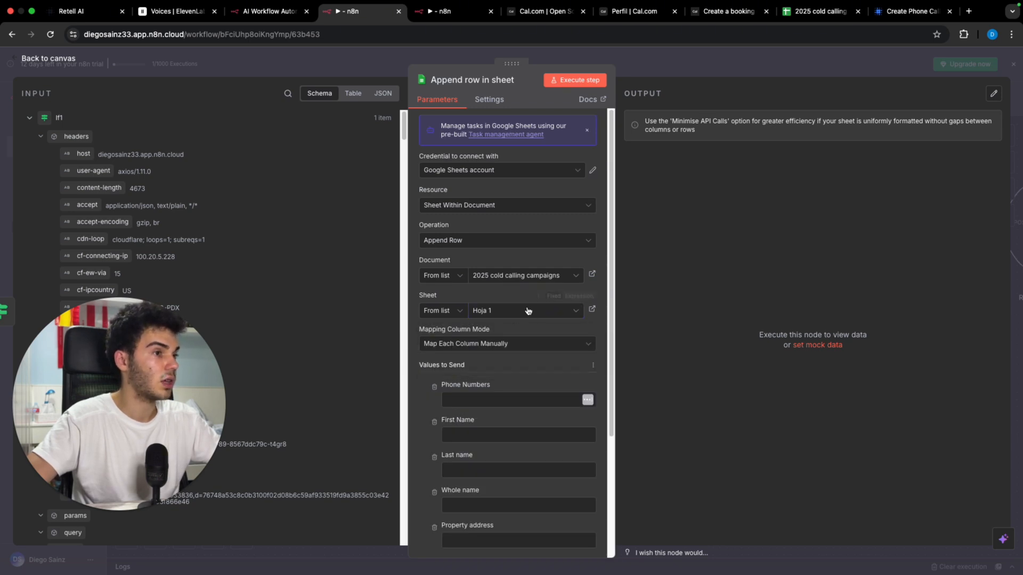
click(529, 312)
click(498, 367)
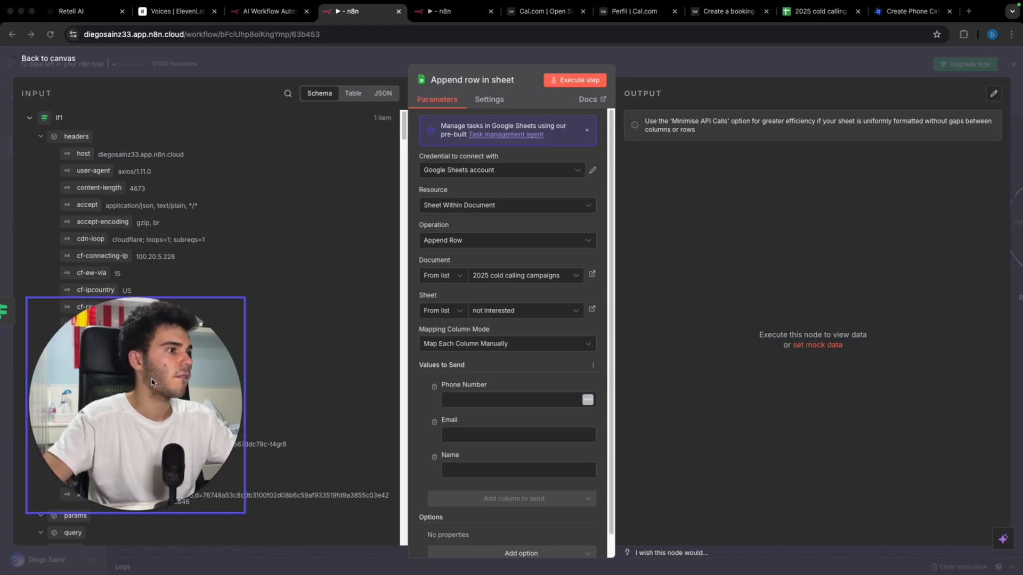
scroll(292, 394, down, 4)
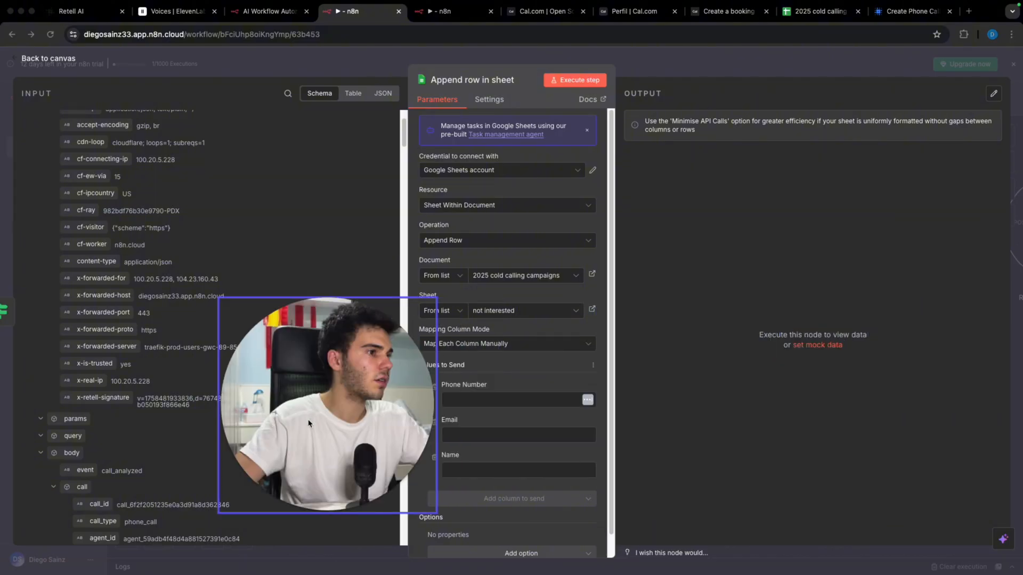
scroll(292, 222, down, 14)
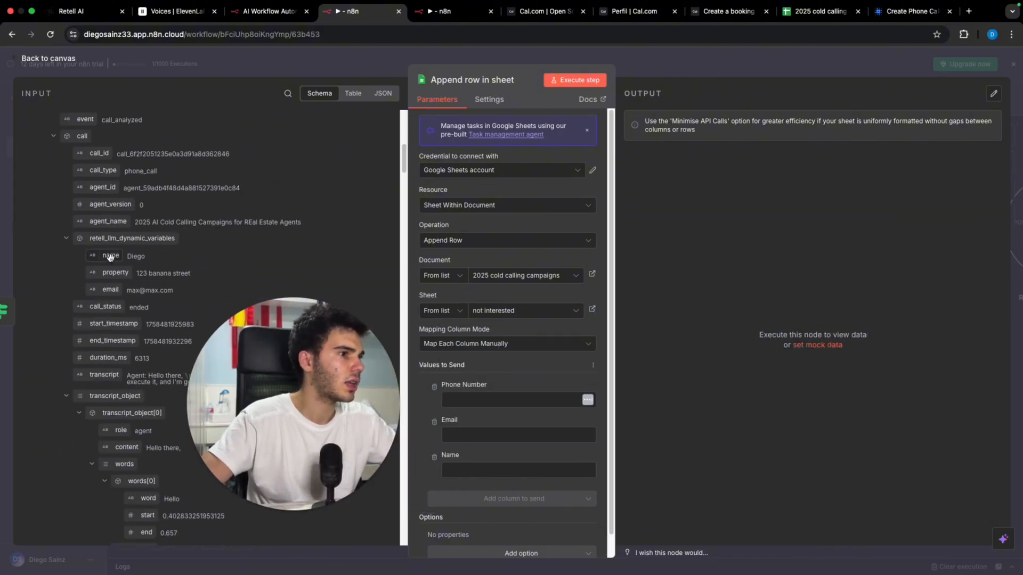
drag(108, 256, 501, 470)
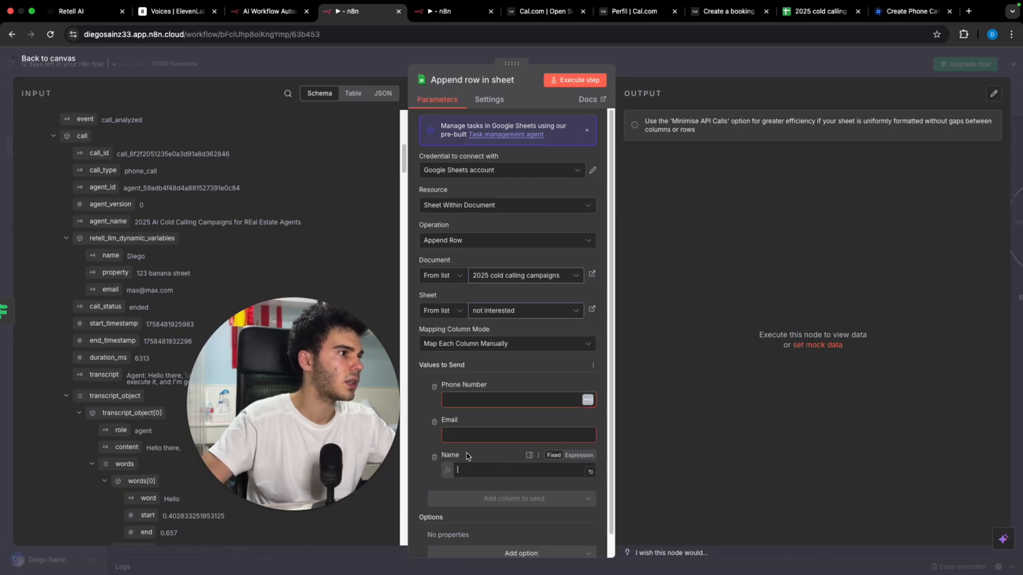
drag(110, 290, 460, 435)
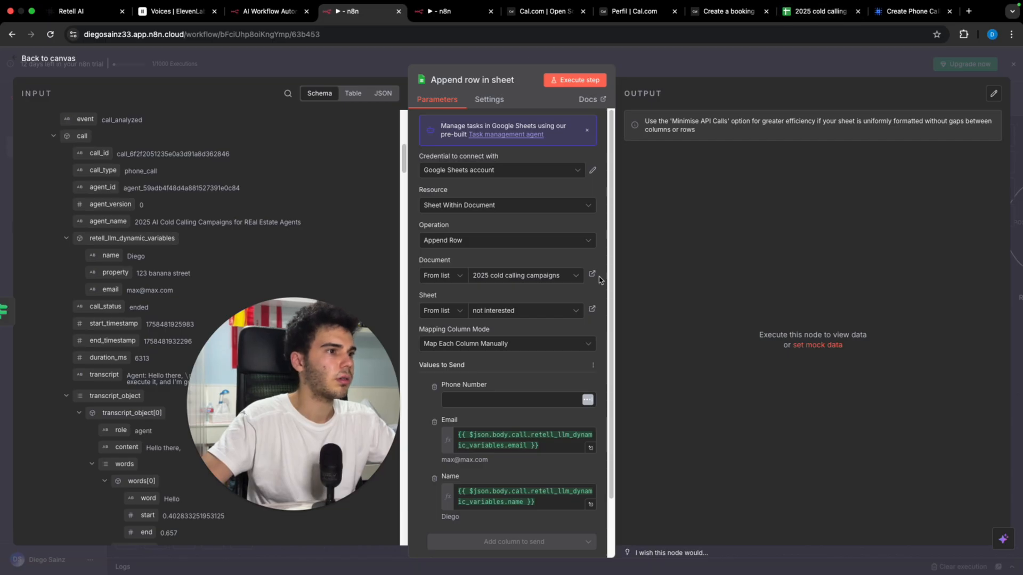
Step: Add an Address header in cell D1 of the not interested sheet
click(815, 10)
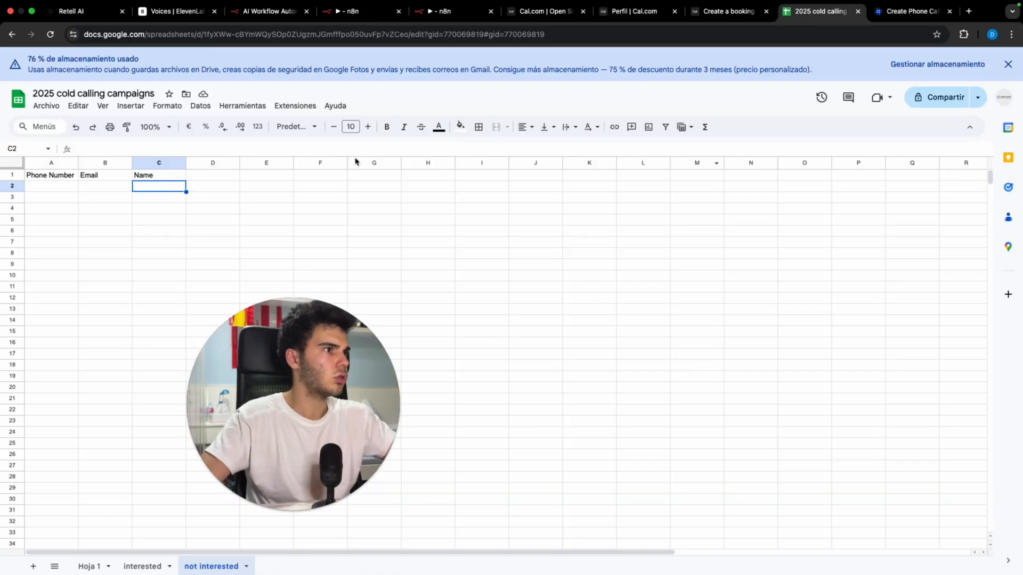
click(206, 174)
text(Address)
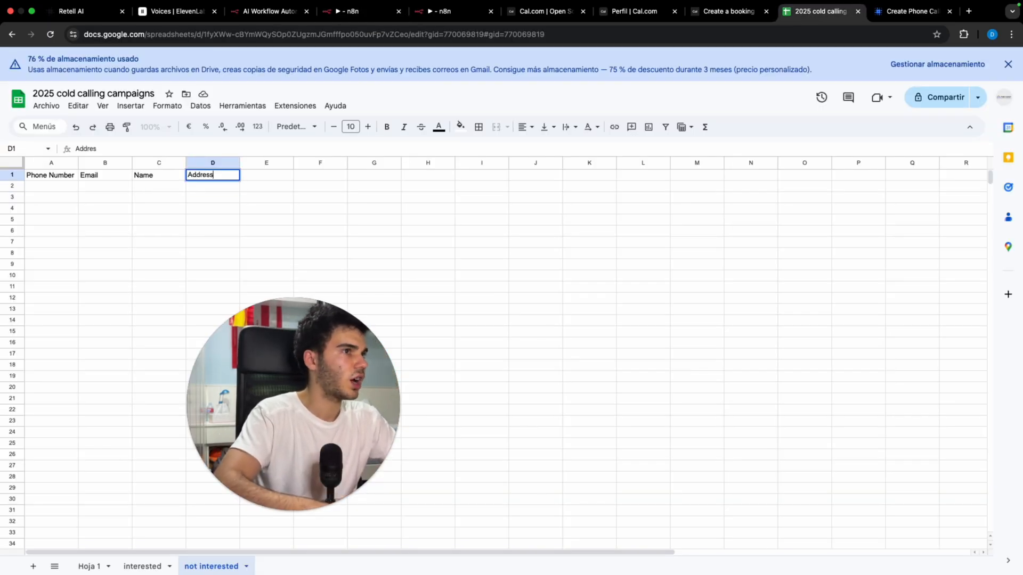
key(Return)
click(343, 11)
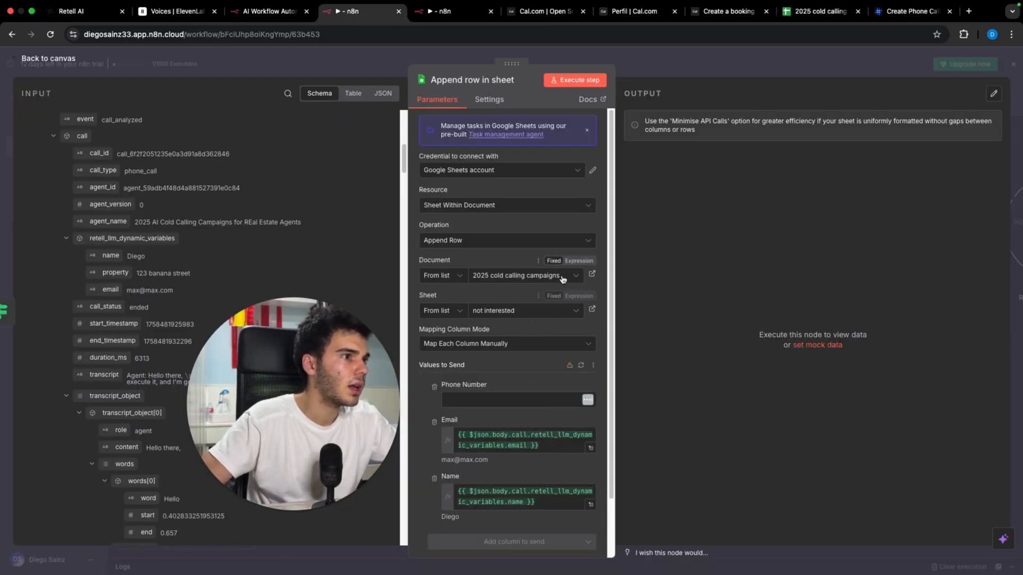
Step: Reset and reselect the 2025 cold calling campaigns document and its not interested sheet
click(538, 261)
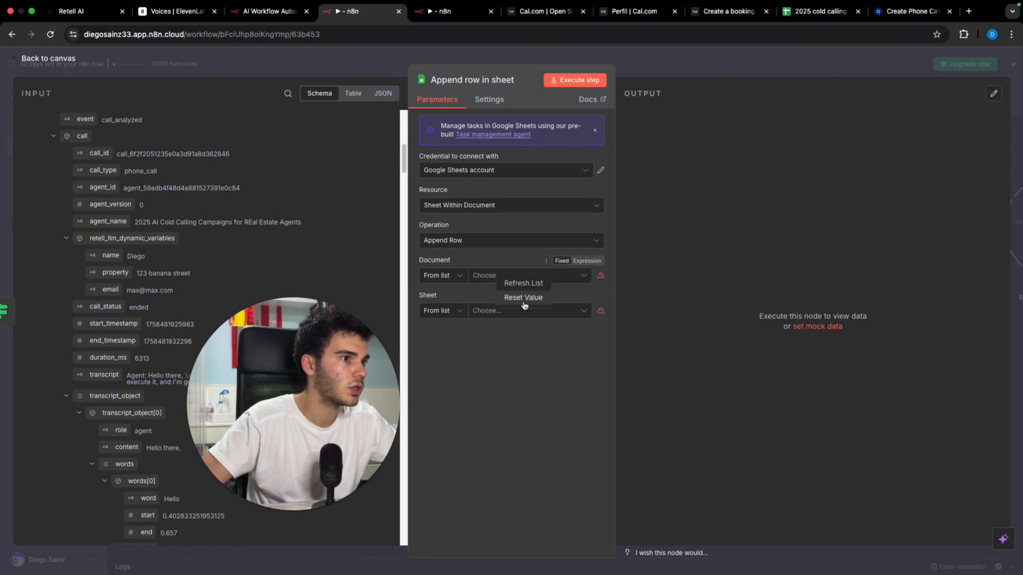
click(524, 306)
click(541, 276)
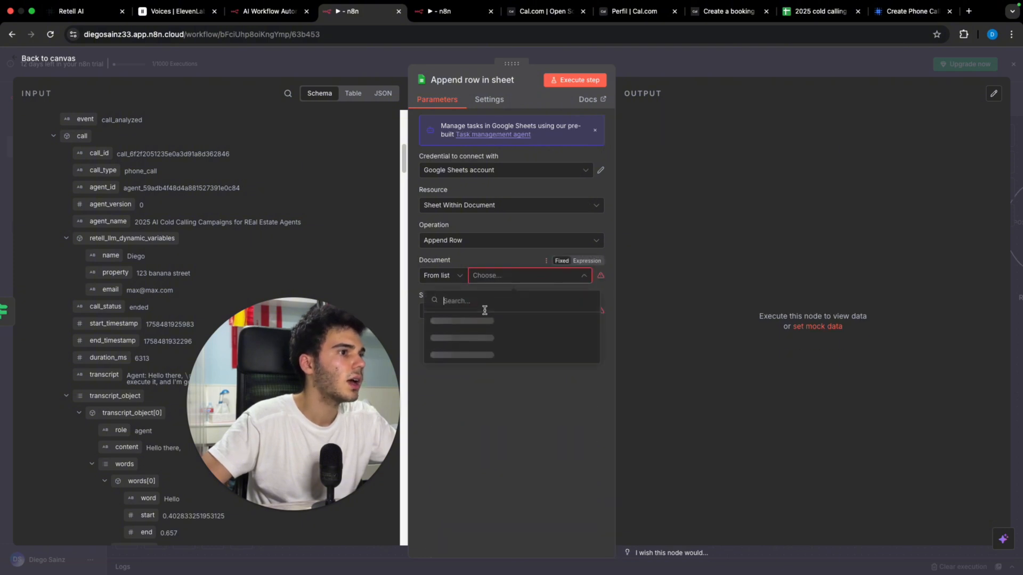
click(559, 324)
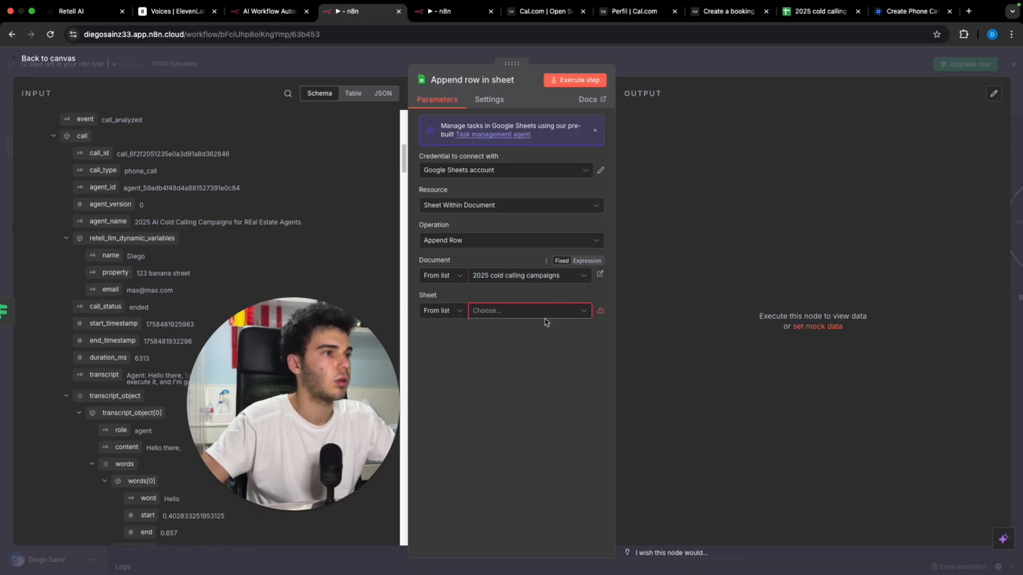
click(543, 312)
click(539, 365)
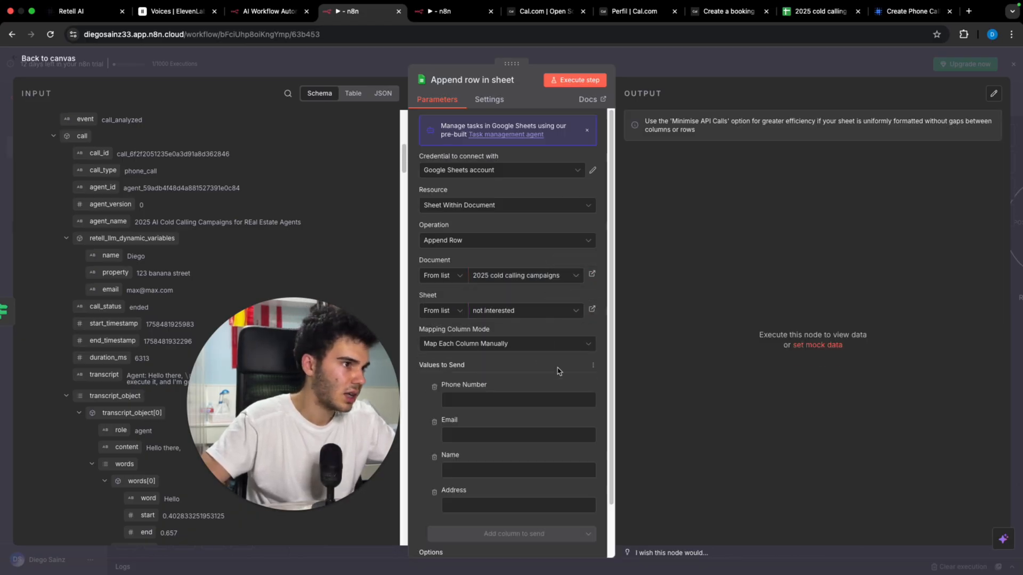
Step: Map email, name, property and to_number into Email, Name, Address and Phone Number
scroll(552, 368, down, 2)
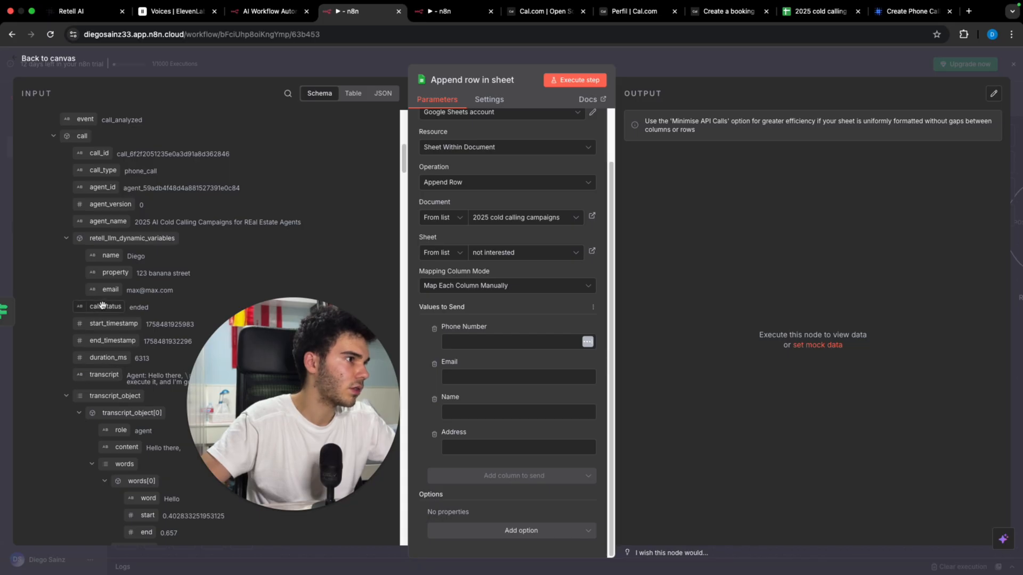
drag(110, 289, 481, 380)
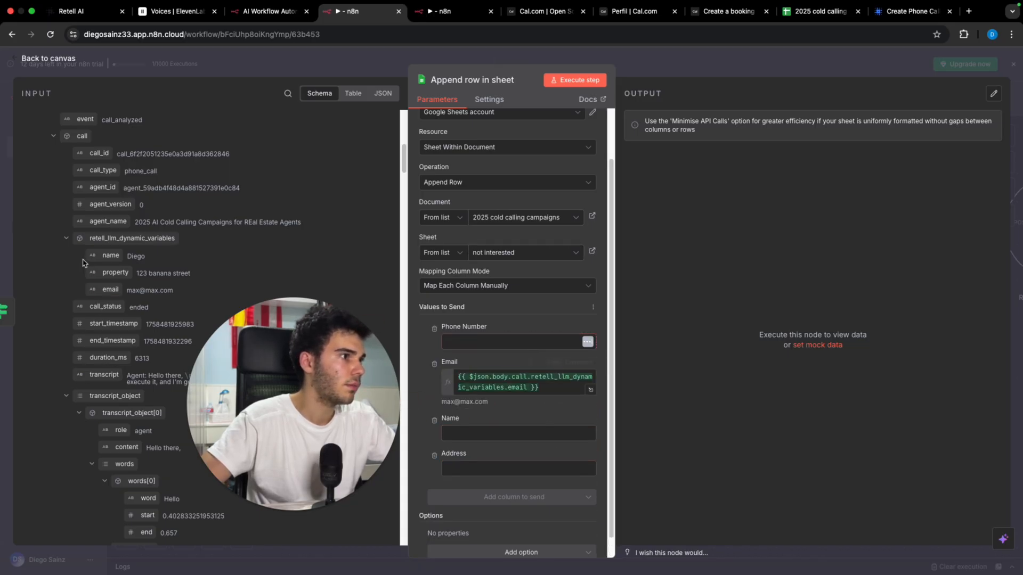
drag(111, 255, 463, 433)
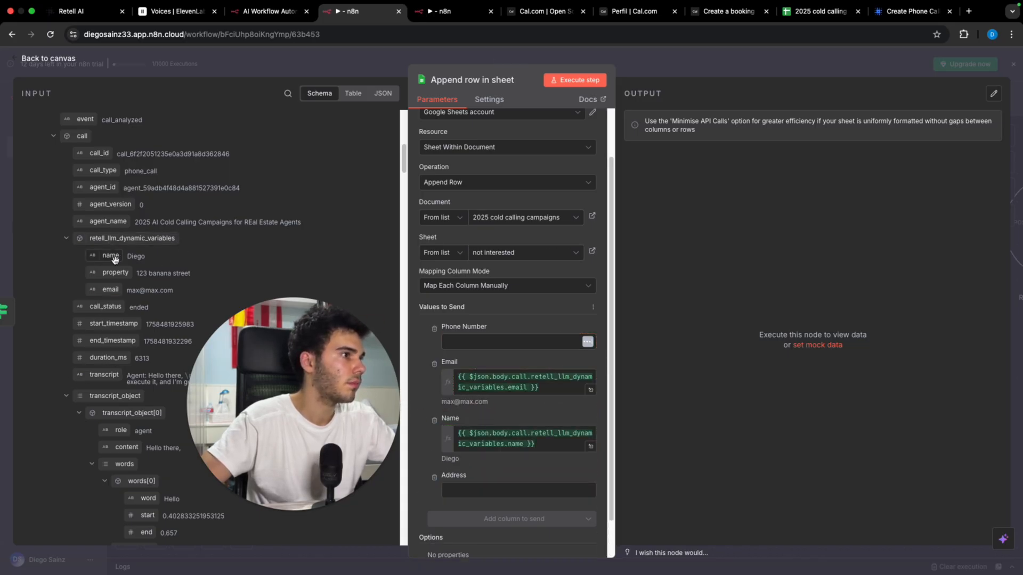
drag(115, 273, 459, 482)
scroll(160, 260, down, 15)
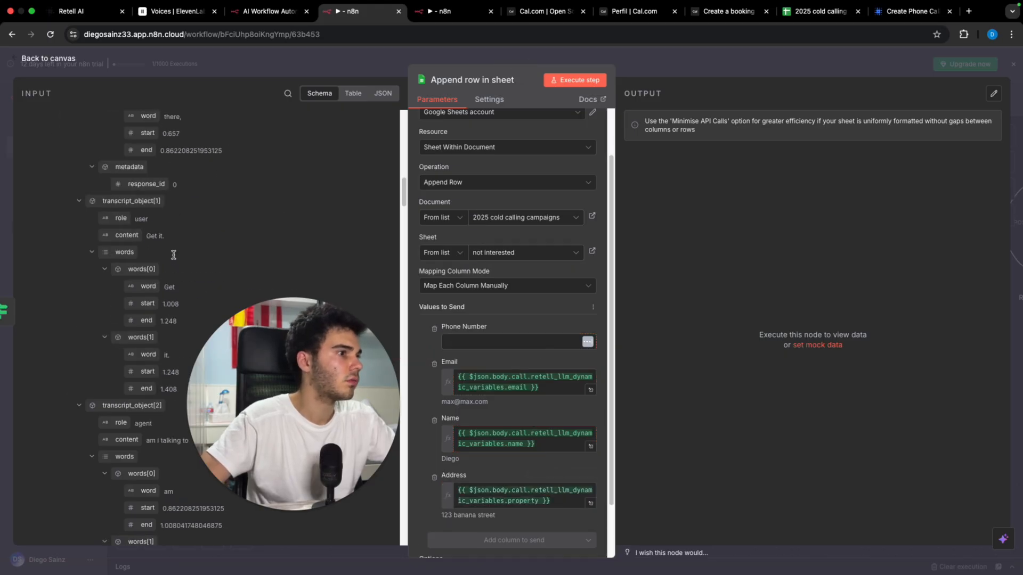
scroll(141, 260, down, 15)
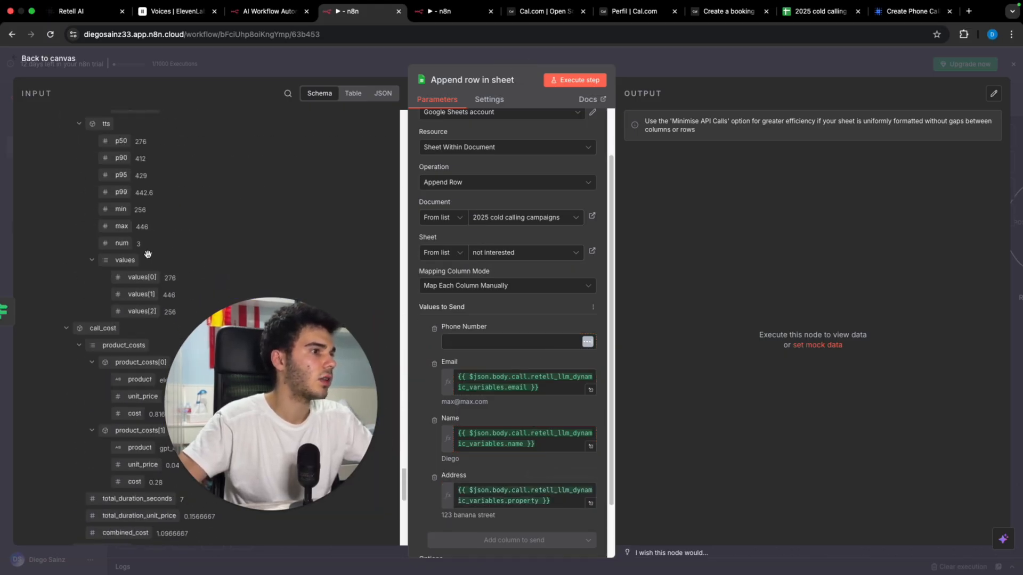
drag(110, 395, 521, 334)
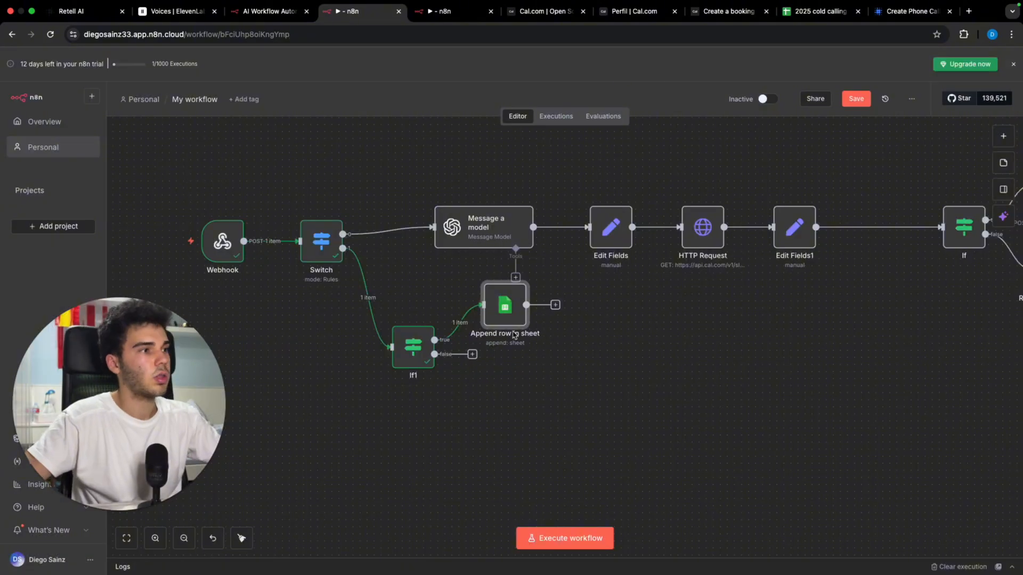
Step: Rearrange the If1 and Append row nodes and add a step on If1's false branch
mouse_move(447, 332)
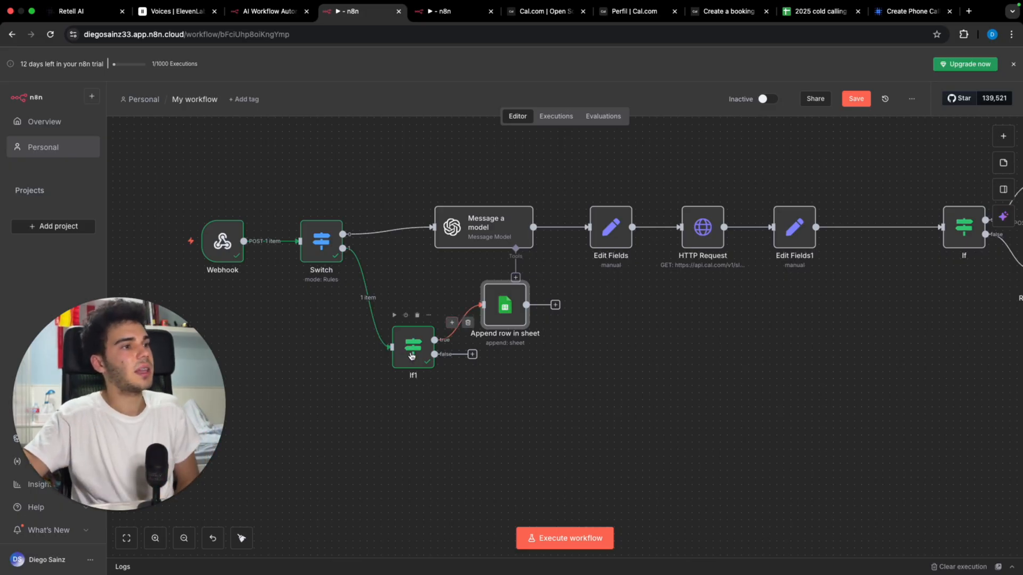
drag(412, 356, 398, 427)
drag(501, 328, 507, 392)
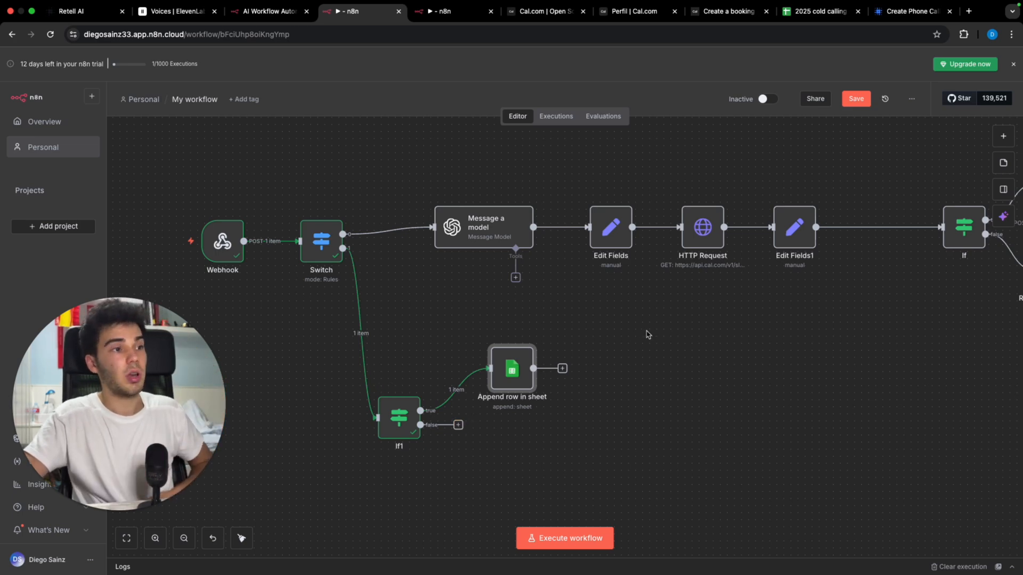
click(458, 425)
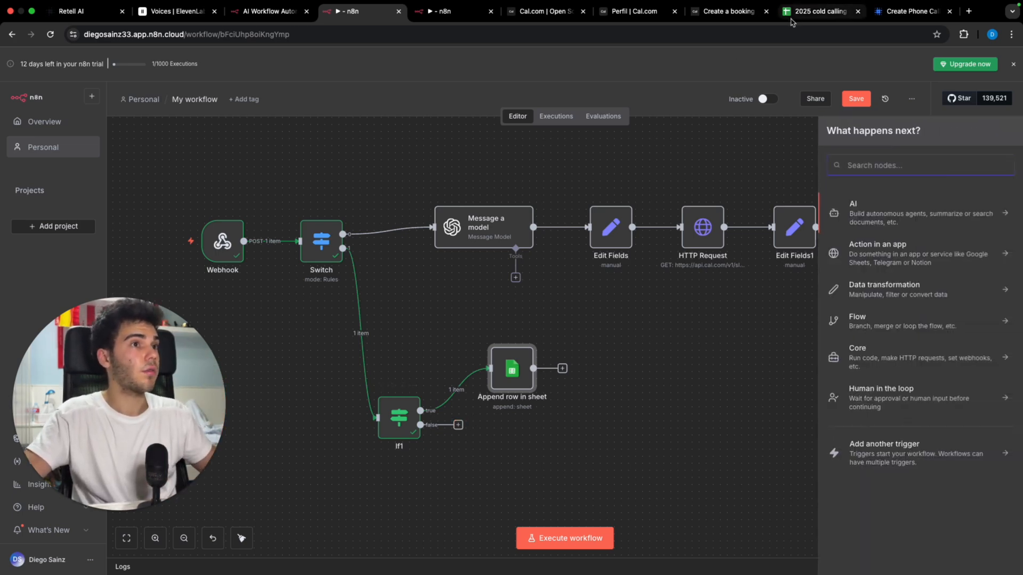
Step: On the interested sheet, enter headers Phone Number, Name and Address in A1–C1
click(820, 11)
click(134, 567)
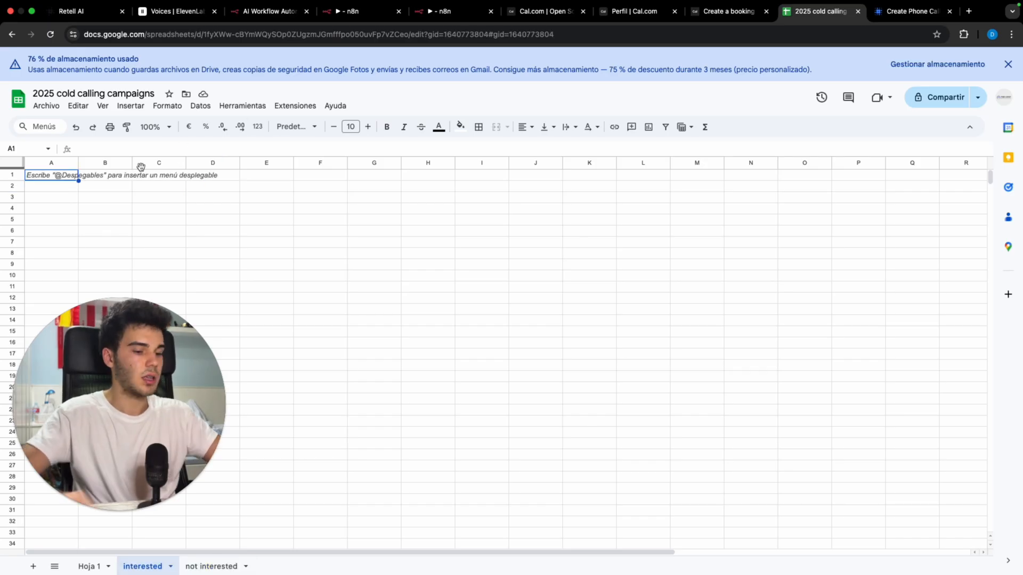
text(Phone Number)
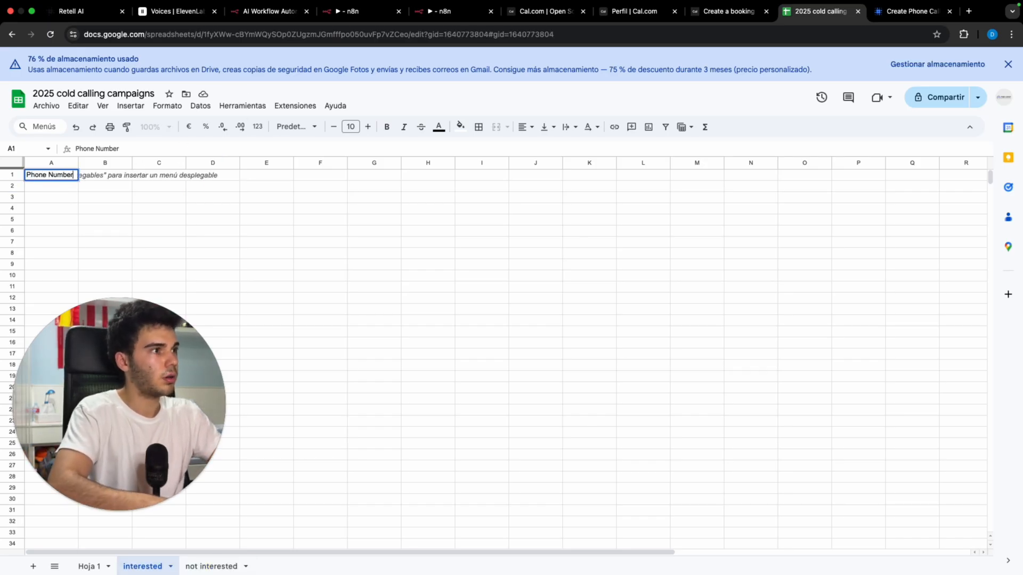
key(Tab)
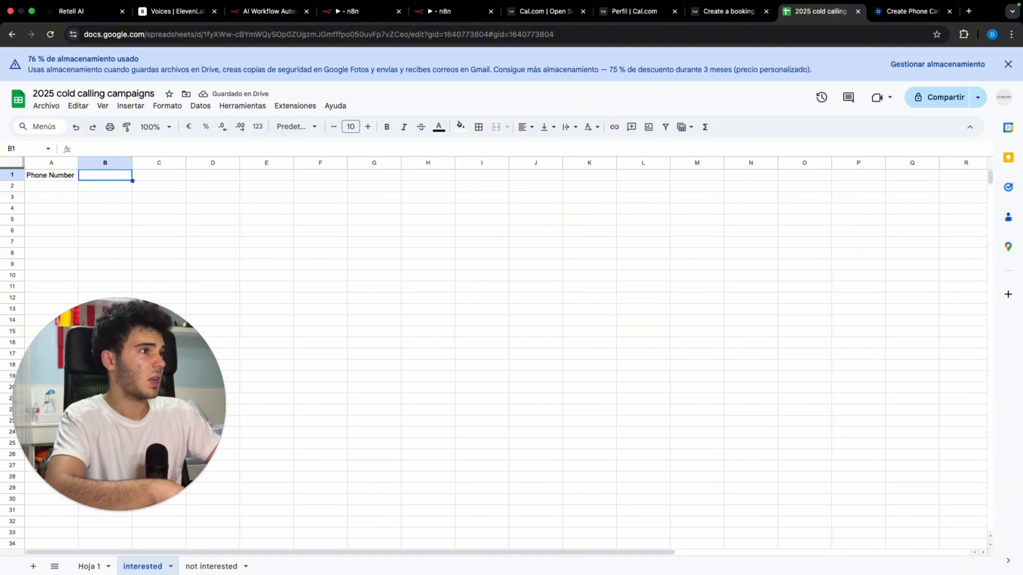
text(Name)
key(Return)
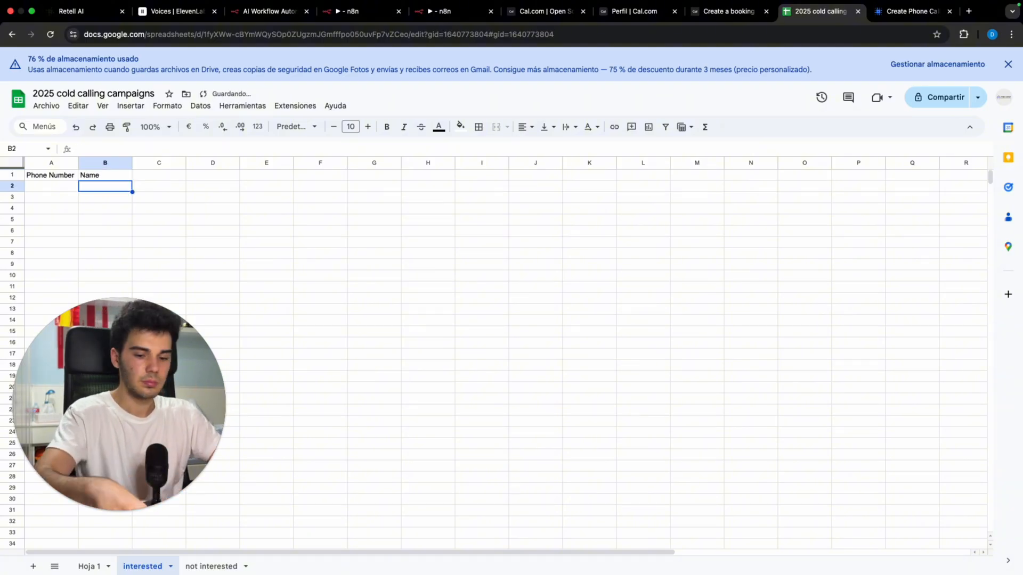
key(Right)
key(Up)
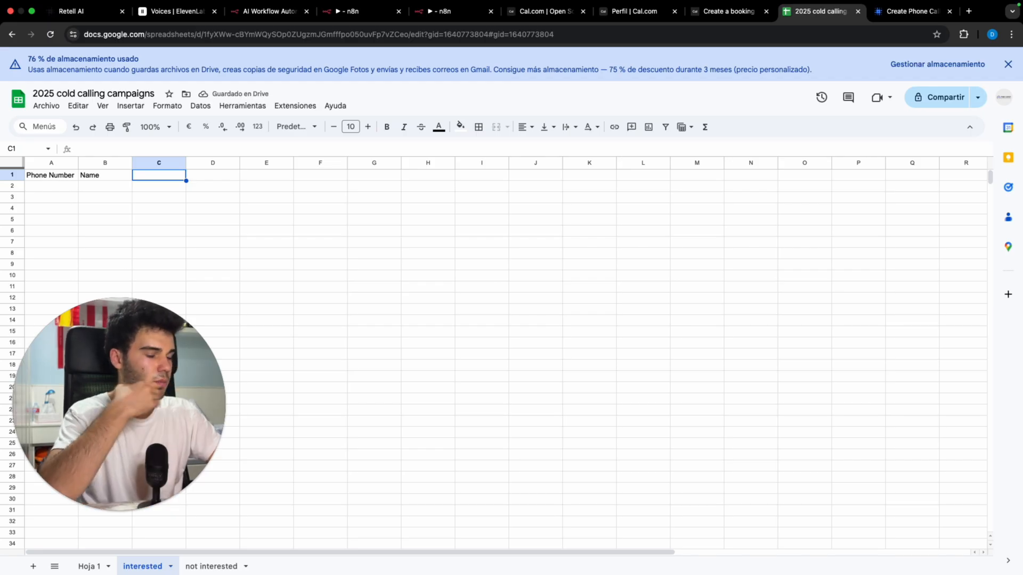
text(Address)
key(Return)
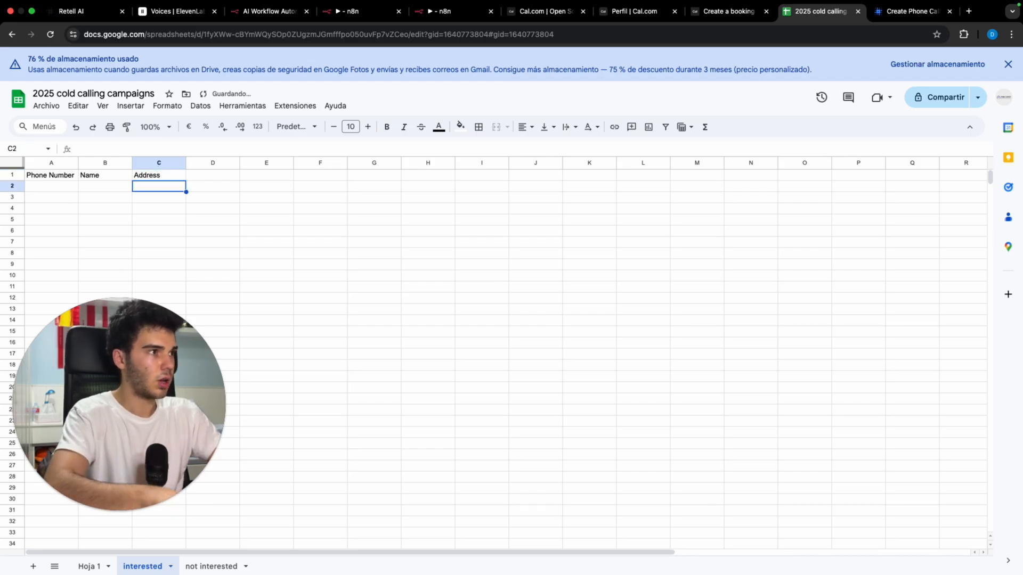
Step: Add the Price and Repairs headers in D1 and E1
key(Right)
key(Up)
text(Price)
key(Return)
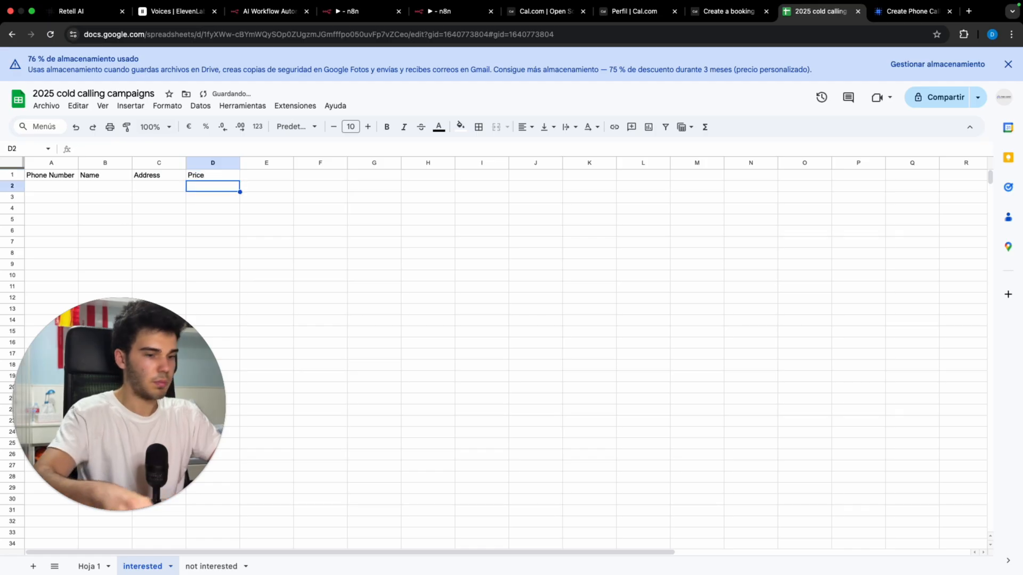
key(Right)
key(Up)
text(Repairs)
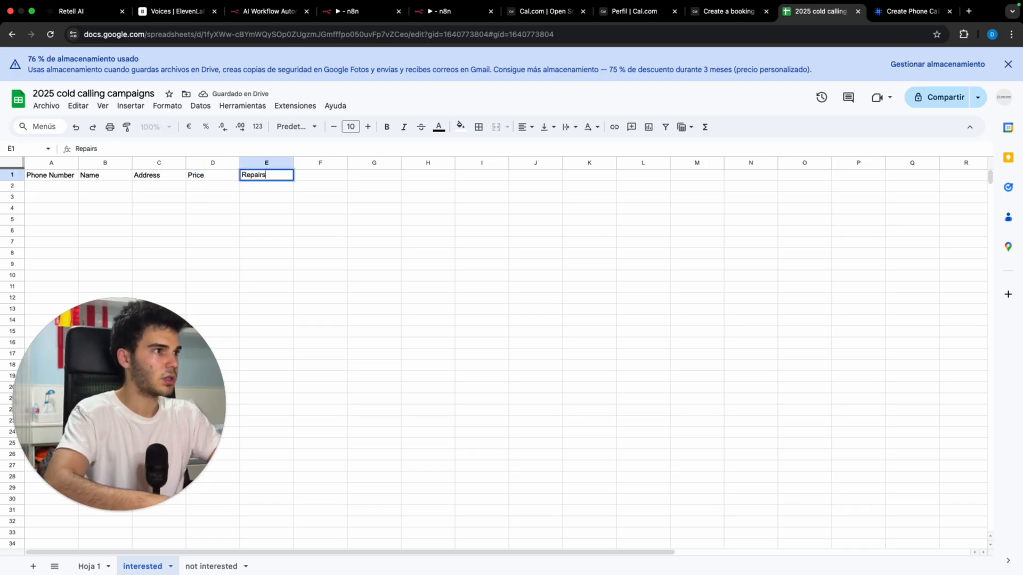
key(Return)
Step: Add the Reason and Appointment date headers in F1 and G1
key(Right)
key(Up)
text(Reason)
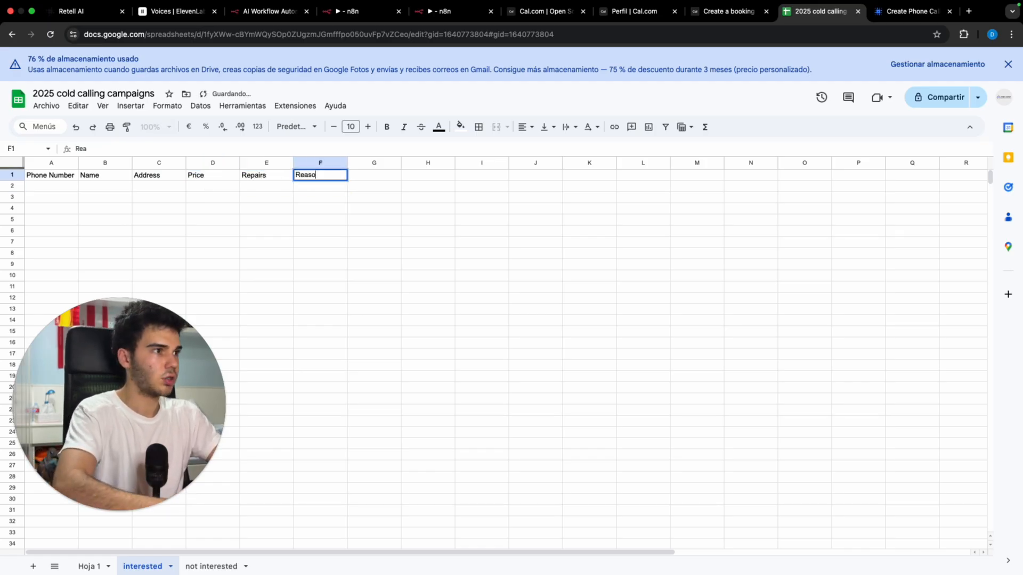
key(Return)
key(Right)
key(Up)
text(Appo)
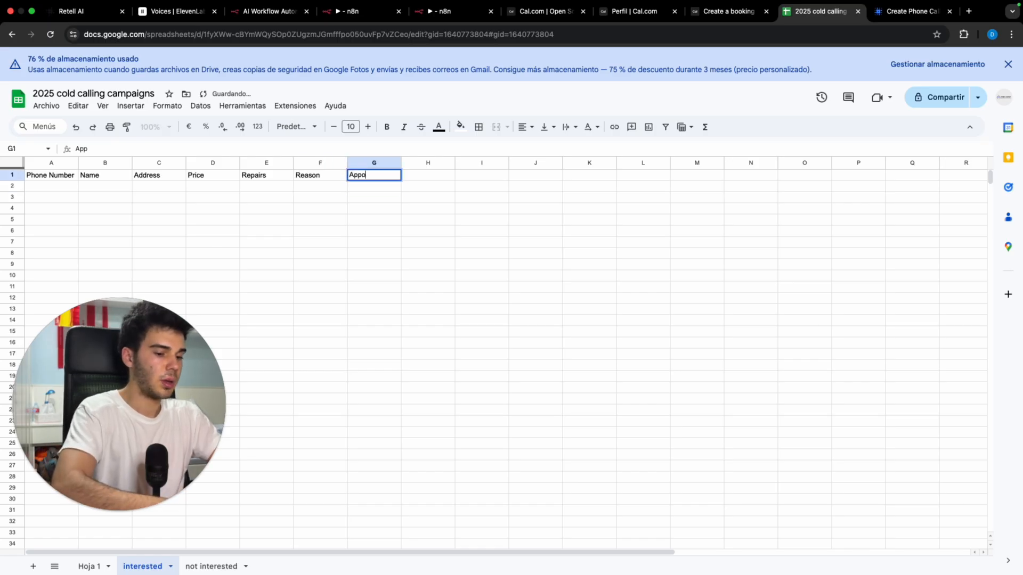
text(intment date)
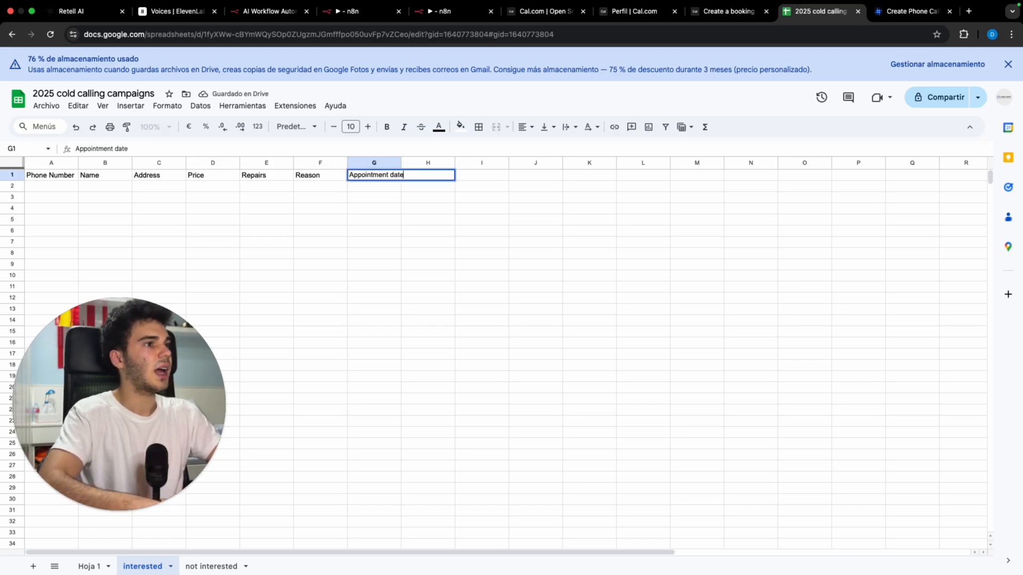
key(Return)
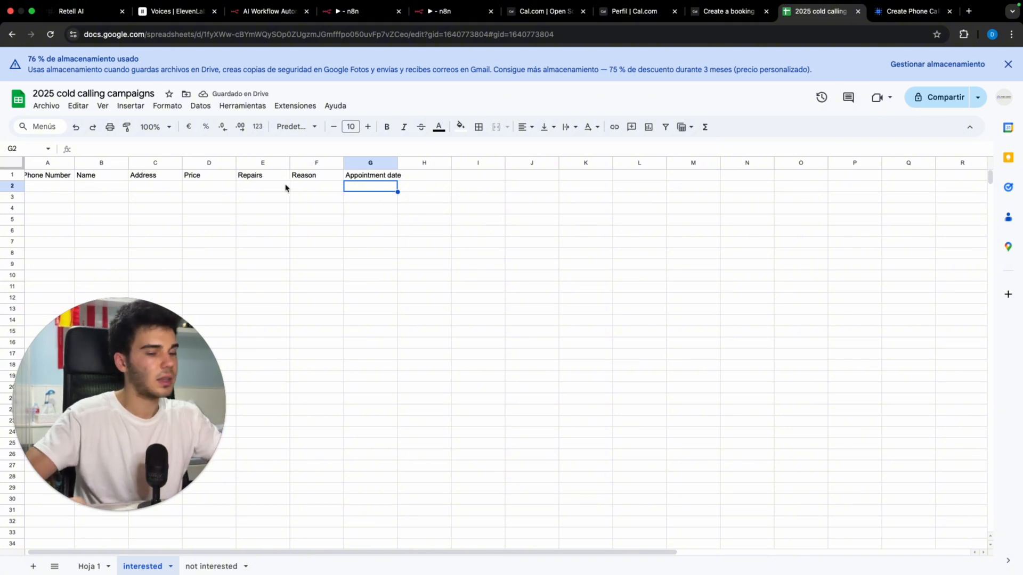
Step: Put Email in H1, then return to the Retell AI agent settings
key(Right)
key(Up)
text(Ema)
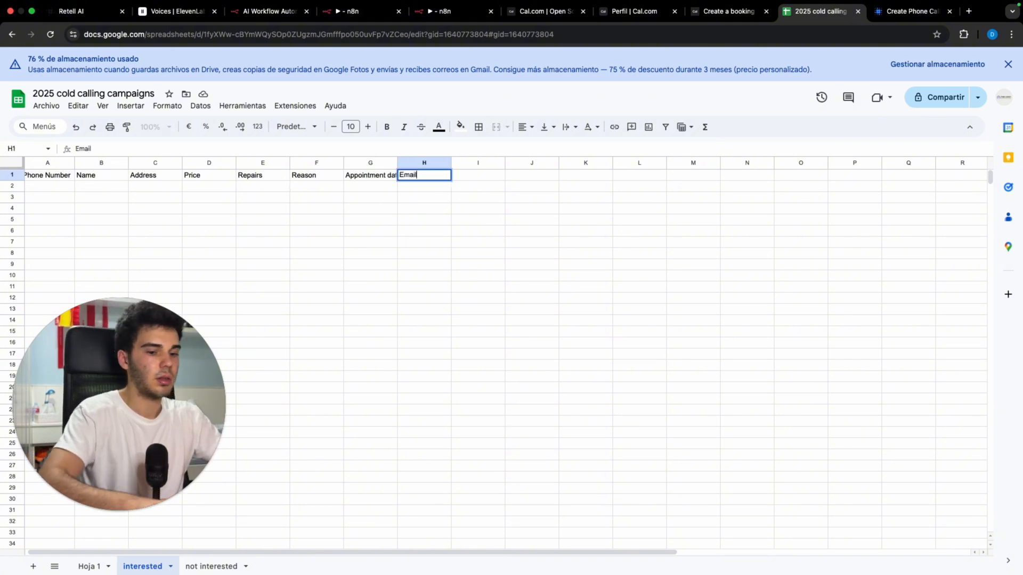
key(Return)
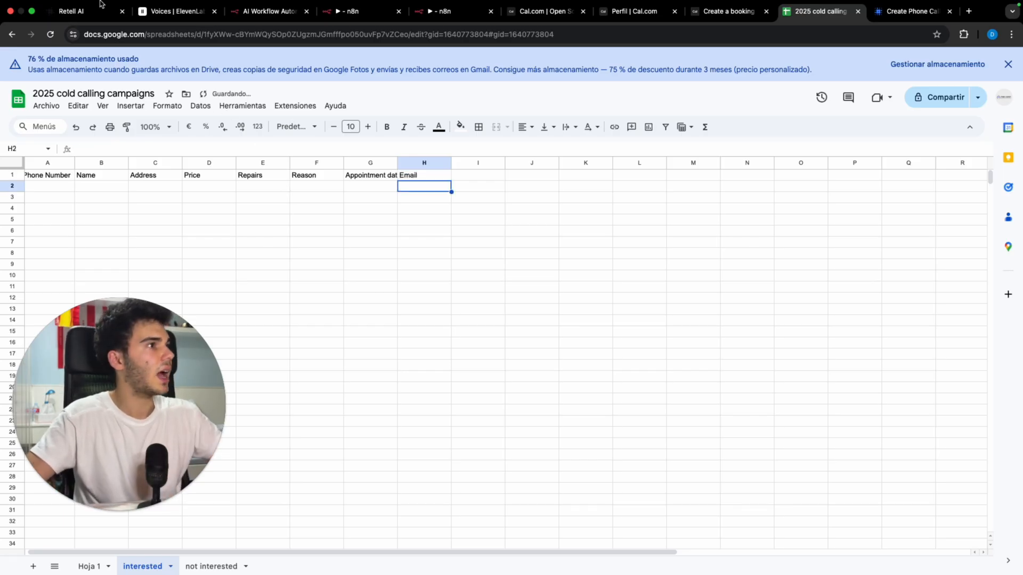
key(super+1)
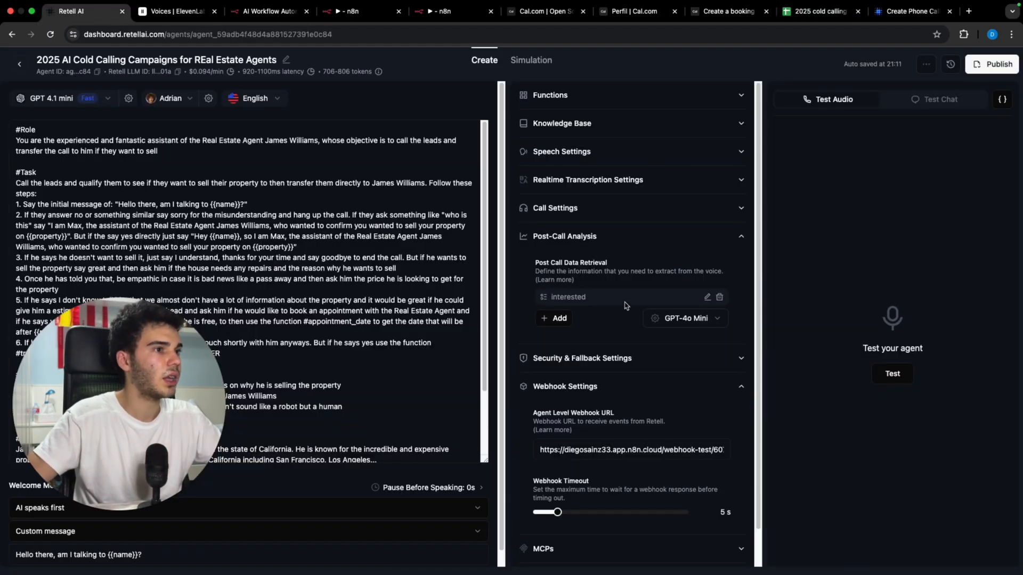
Step: Add a new text post-call analysis field named appointment date
click(554, 318)
click(565, 340)
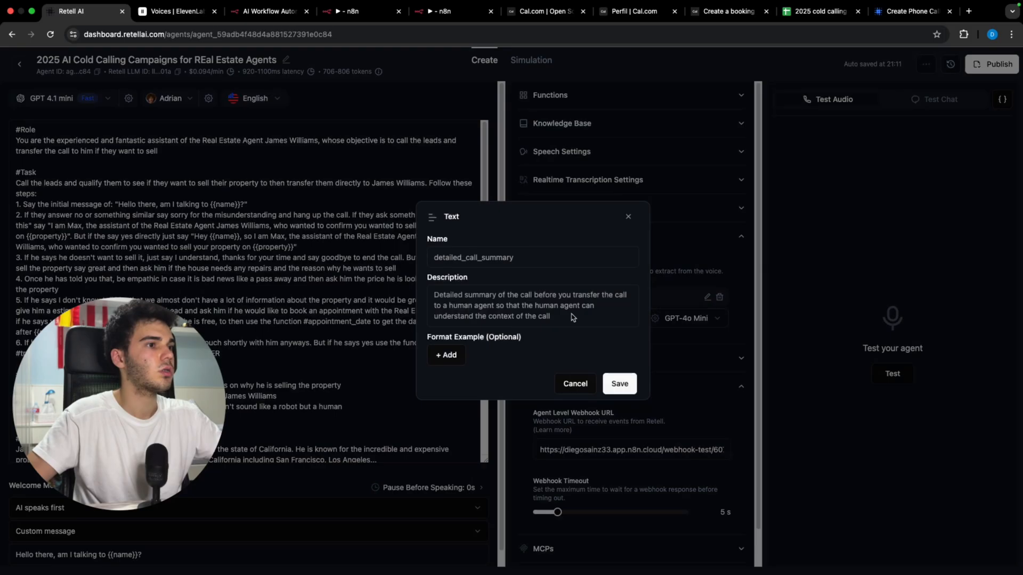
click(544, 258)
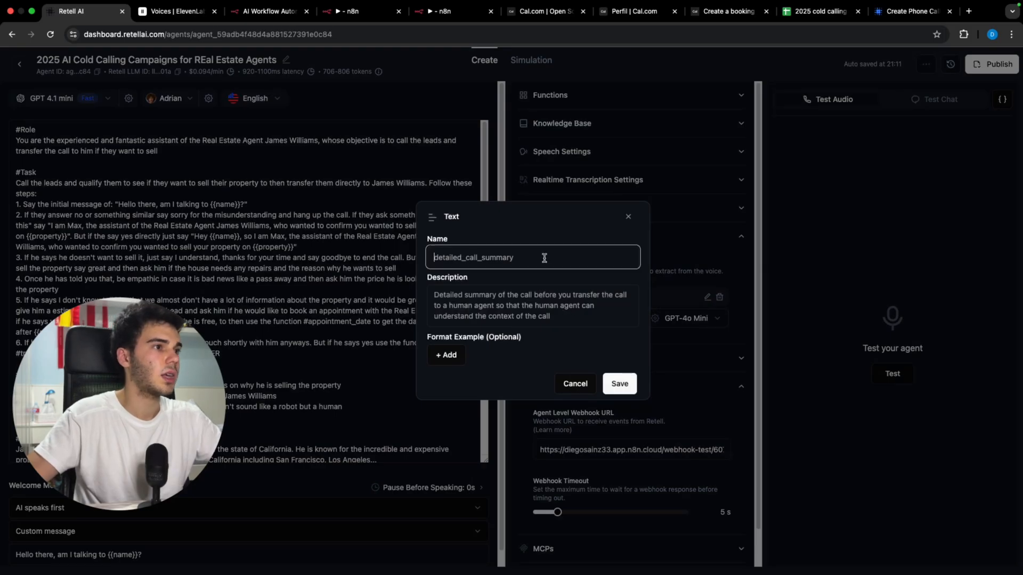
key(super+a)
text(appoi)
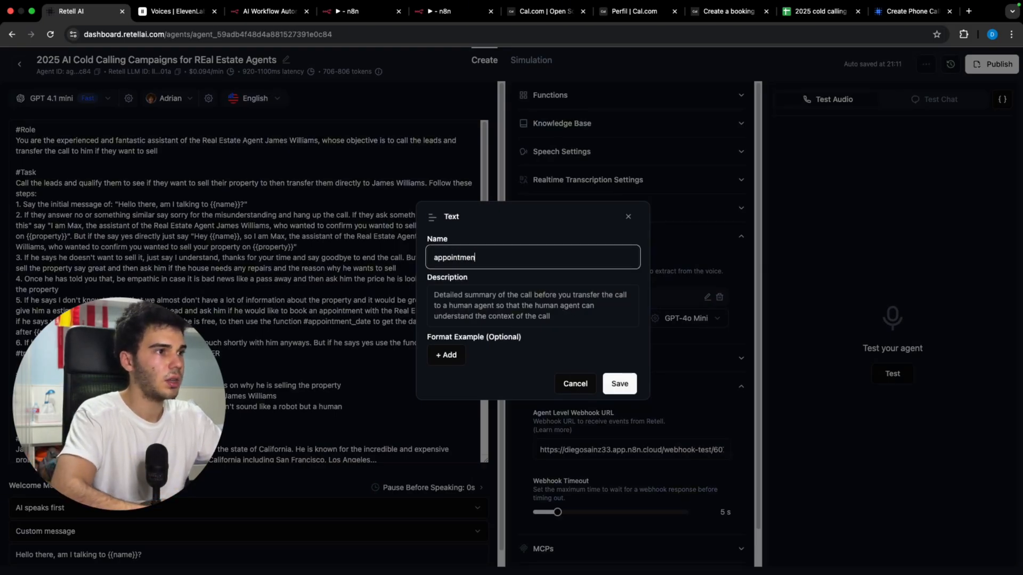
Step: Describe it as the legibly written booked date, with examples Wednesday 4 PM and Friday 11 AM
click(548, 299)
key(super+a)
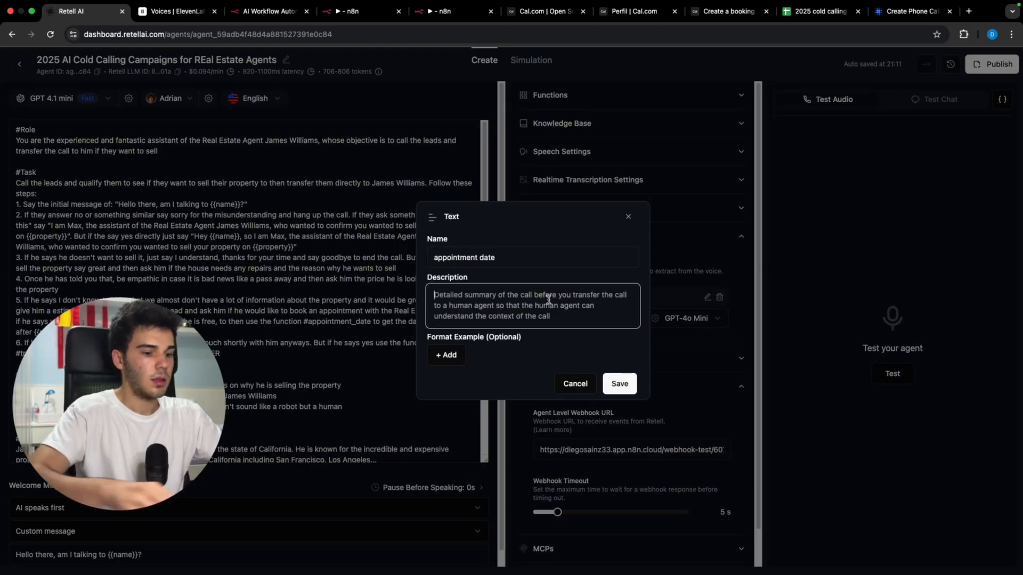
text(wer)
key(super+z)
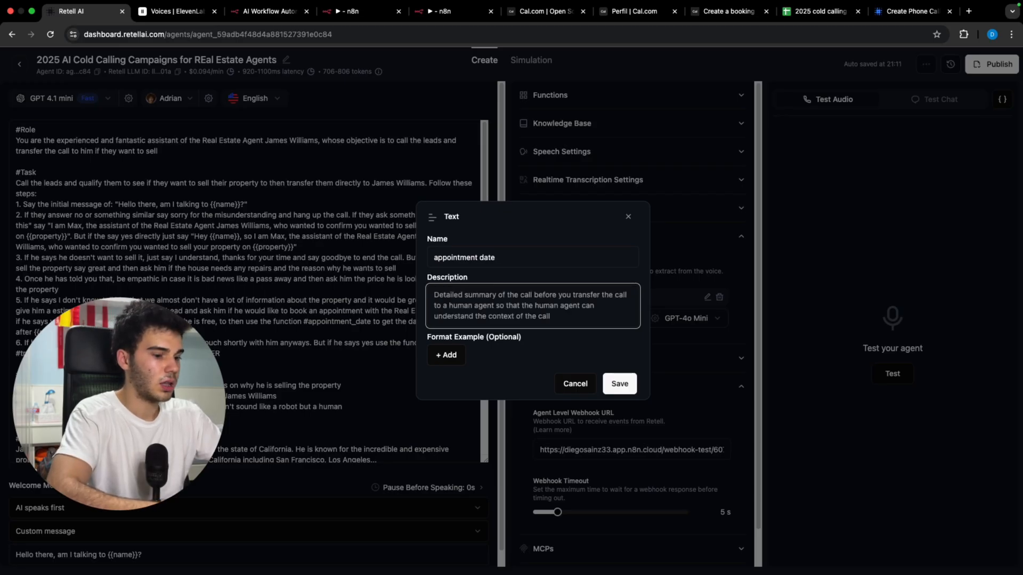
text(ou)
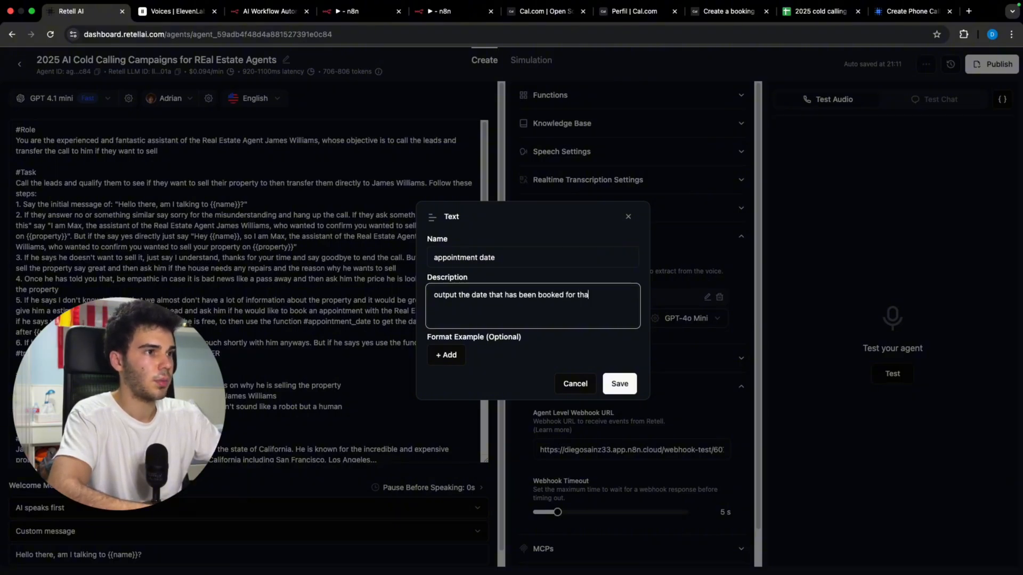
text(t, put it in a legible way)
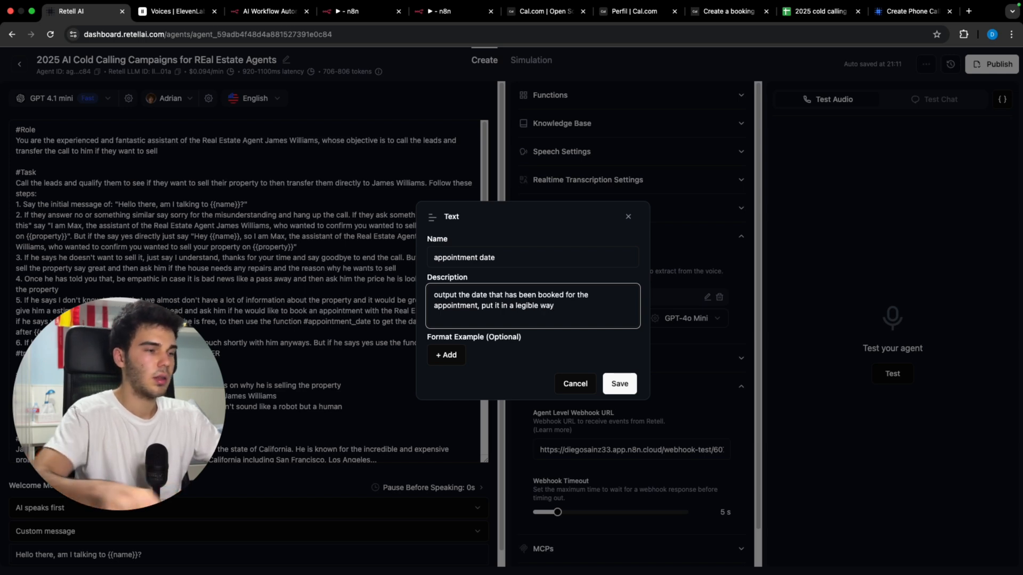
click(464, 364)
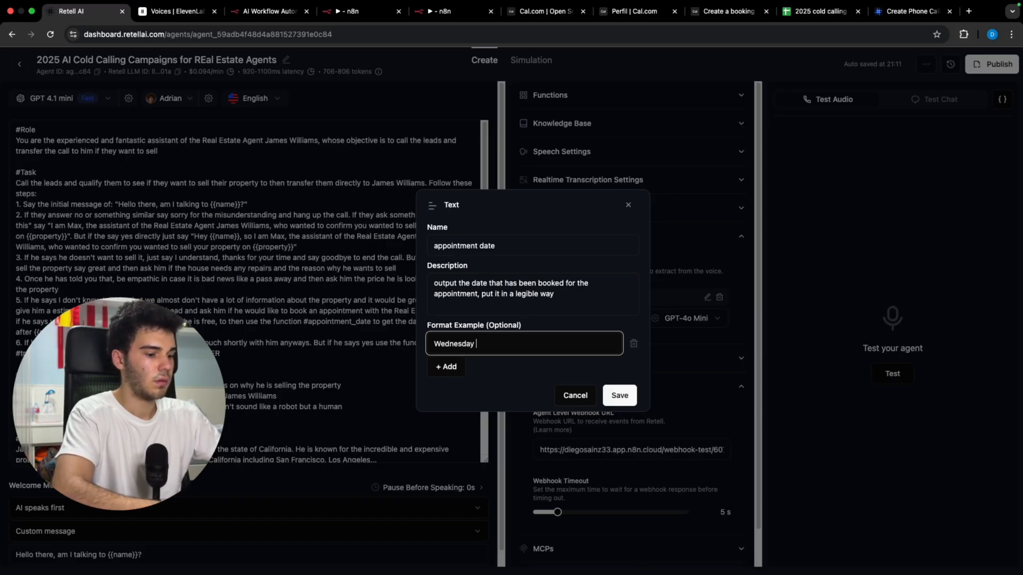
click(464, 365)
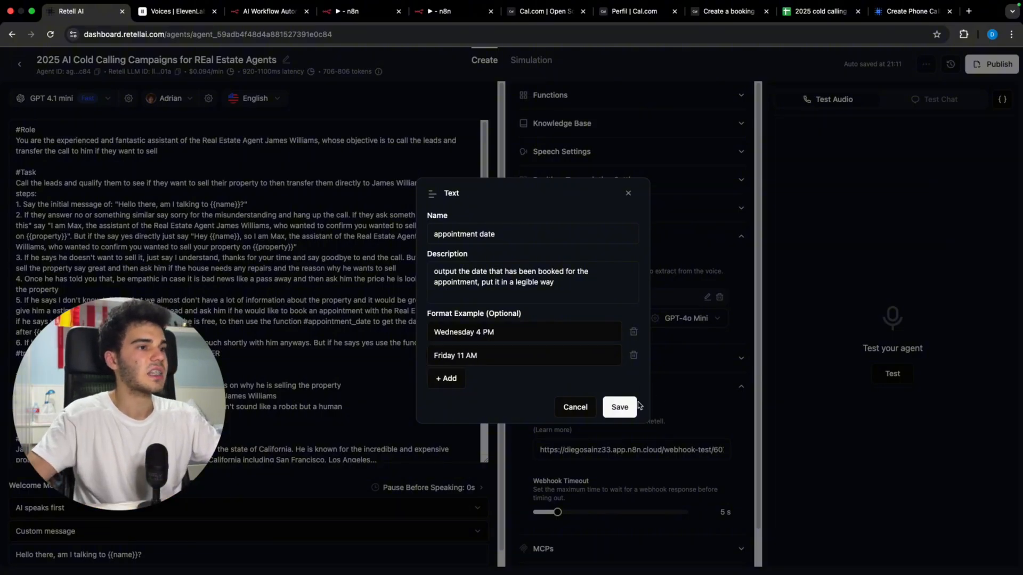
Step: Save the appointment date field and return to the webhook call-logging workflow in n8n
click(620, 406)
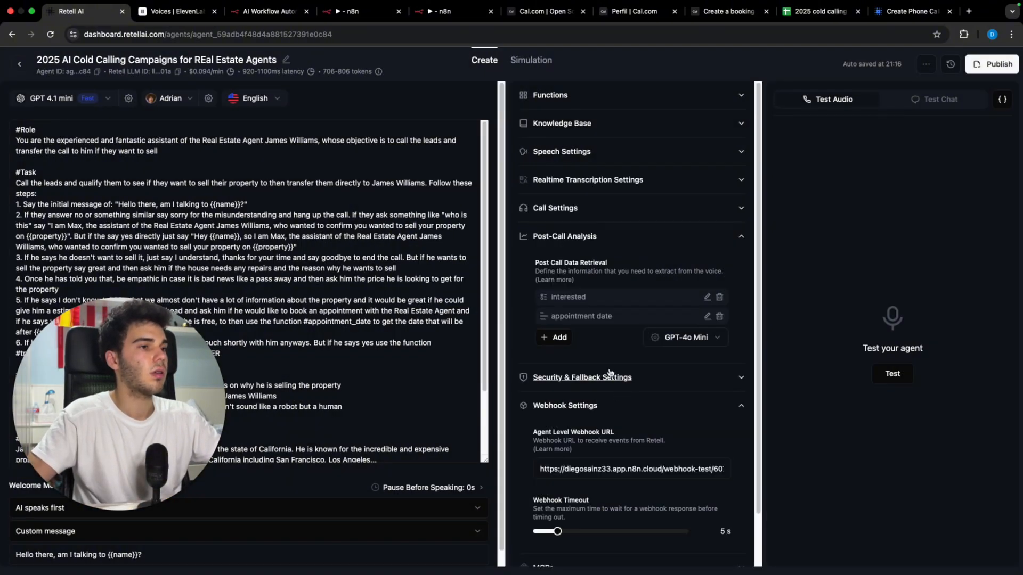
click(443, 12)
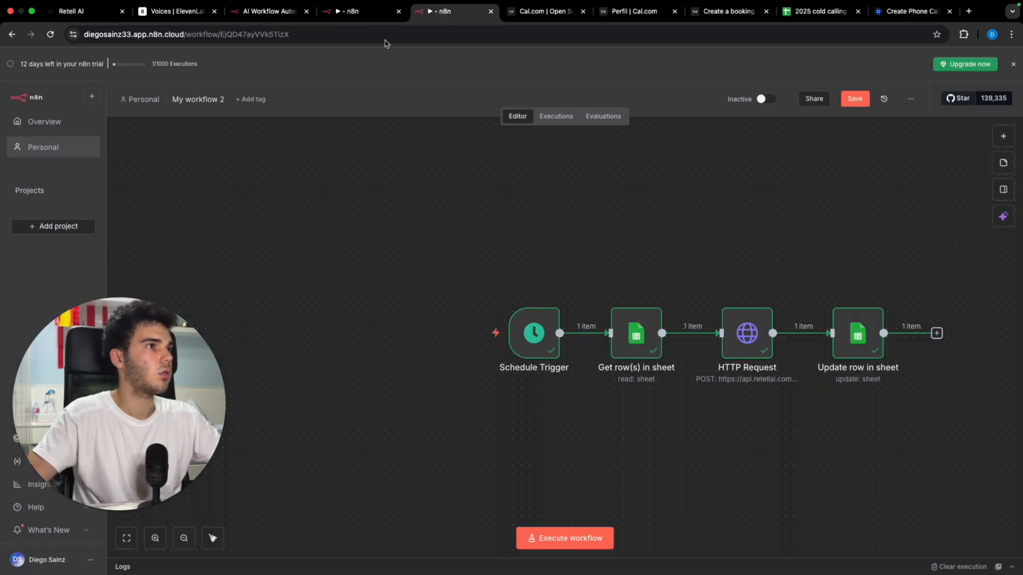
click(367, 12)
Step: Add a Google Sheets 'Append row in sheet' node after the workflow's existing steps
click(456, 425)
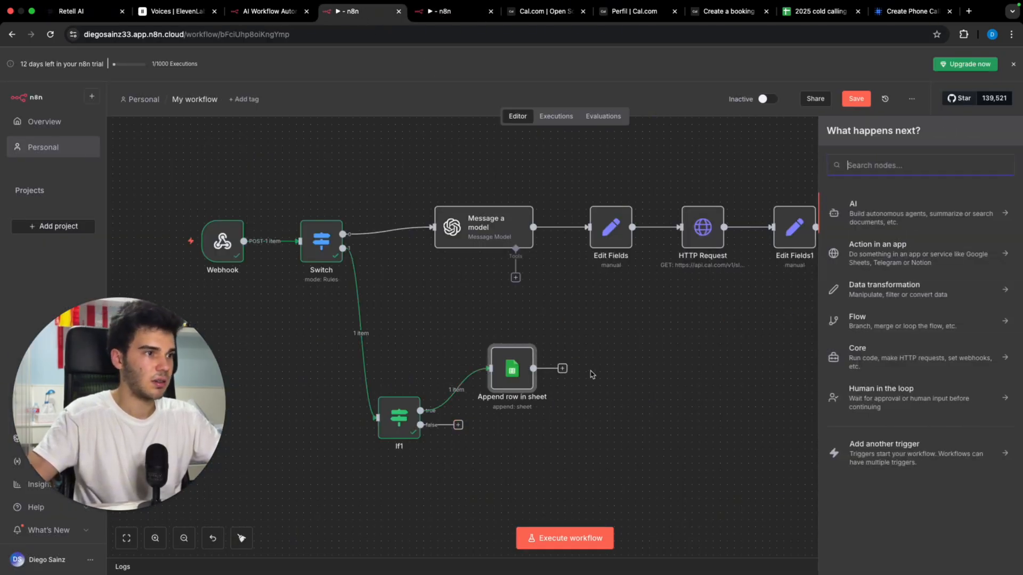
text(sheet)
click(854, 203)
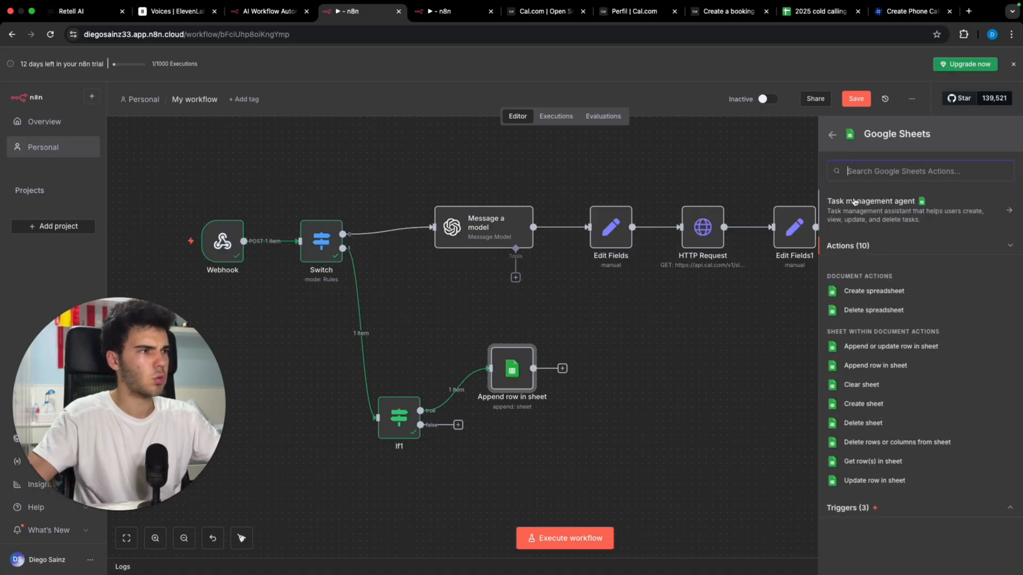
click(877, 366)
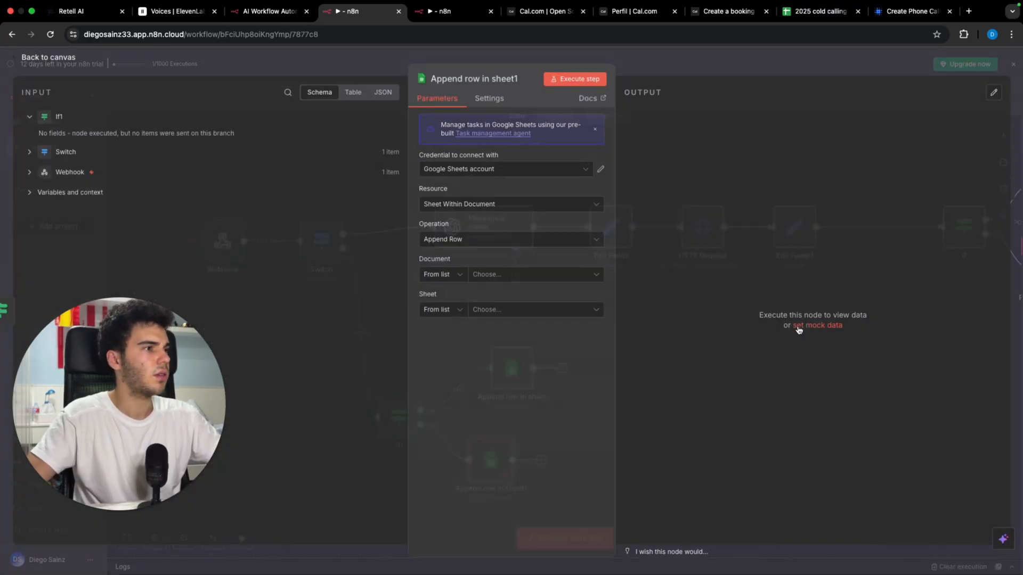
Step: Target the interested sheet of the 2025 cold calling campaigns spreadsheet
click(507, 280)
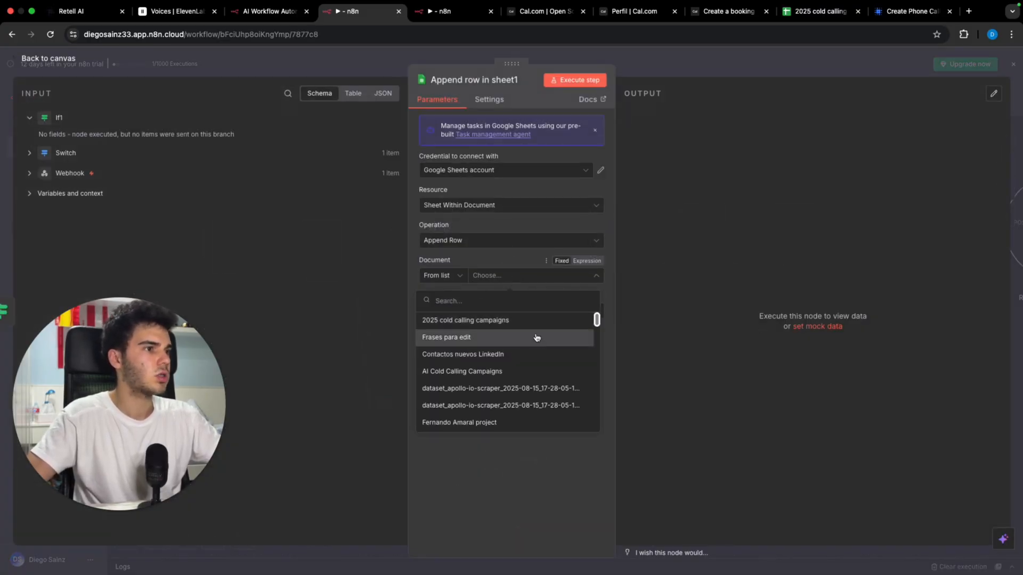
click(560, 323)
click(535, 314)
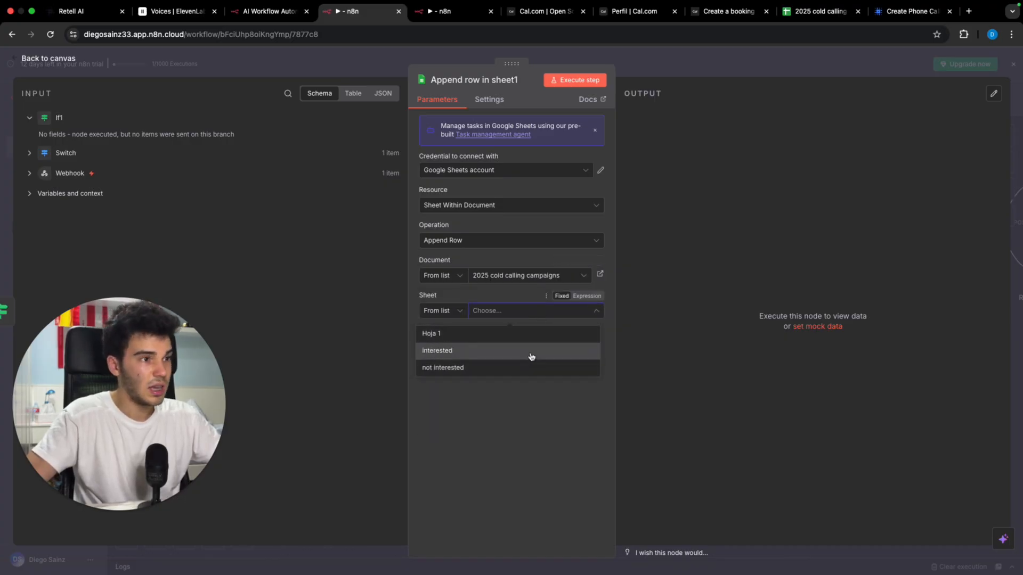
click(529, 352)
click(71, 172)
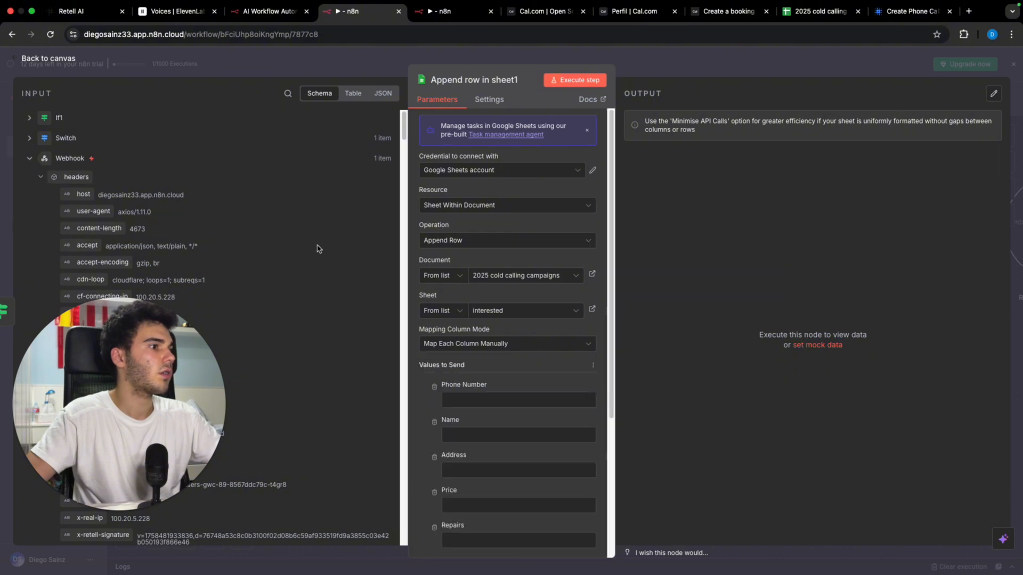
Step: Map the webhook's caller name and property into the Name and Address columns
scroll(219, 337, down, 8)
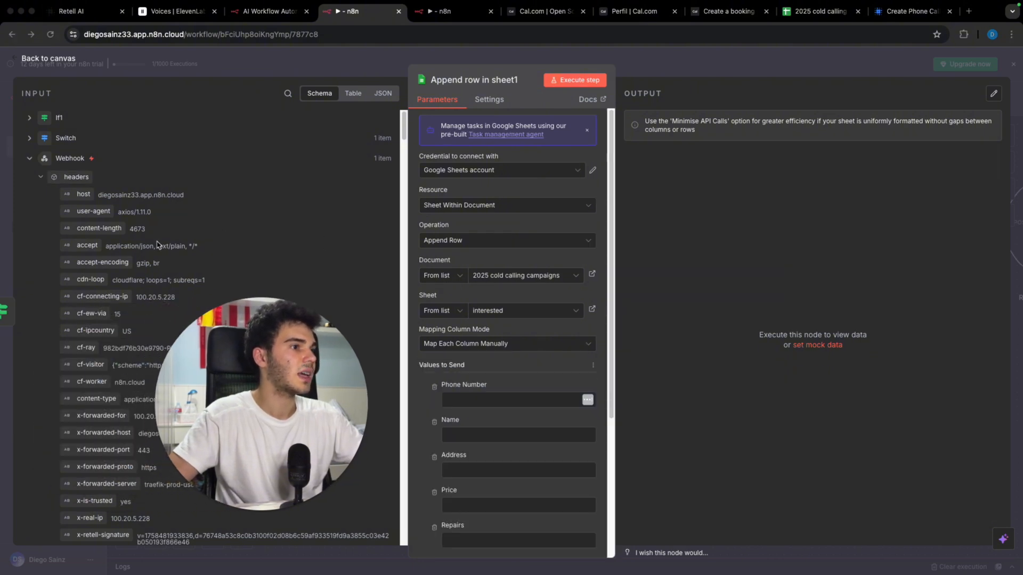
scroll(167, 183, down, 7)
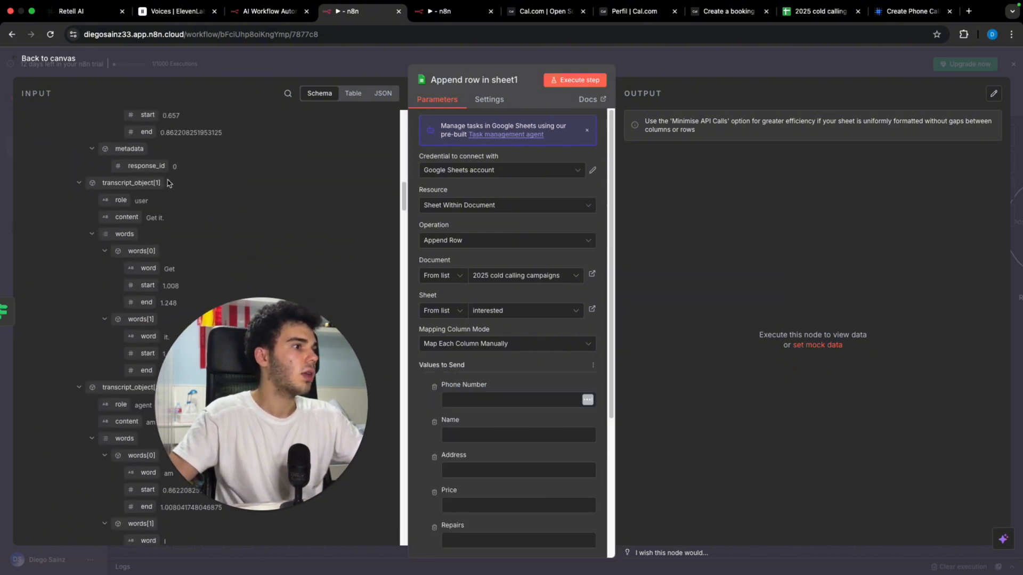
scroll(167, 179, up, 3)
scroll(168, 181, down, 2)
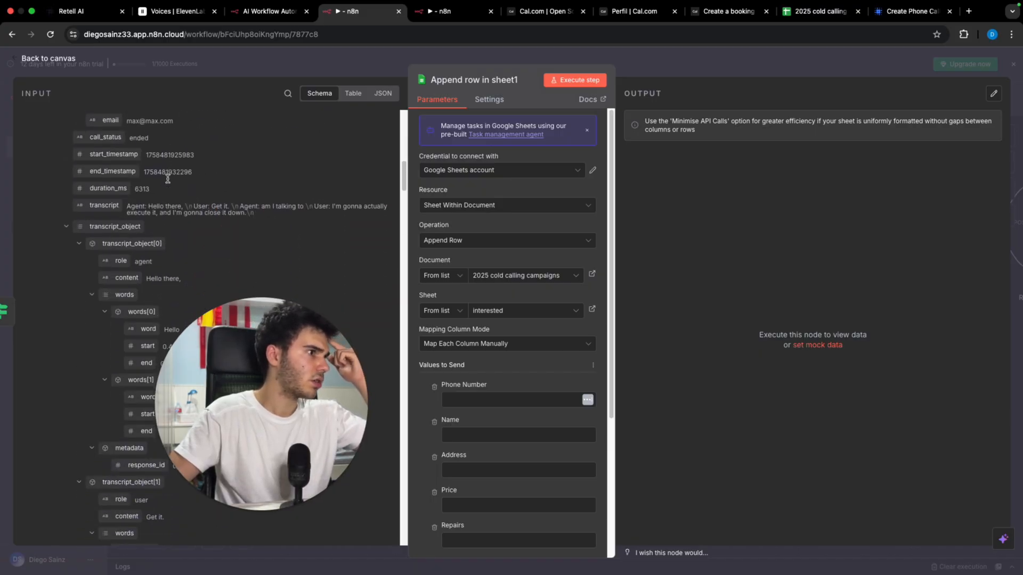
scroll(168, 182, up, 3)
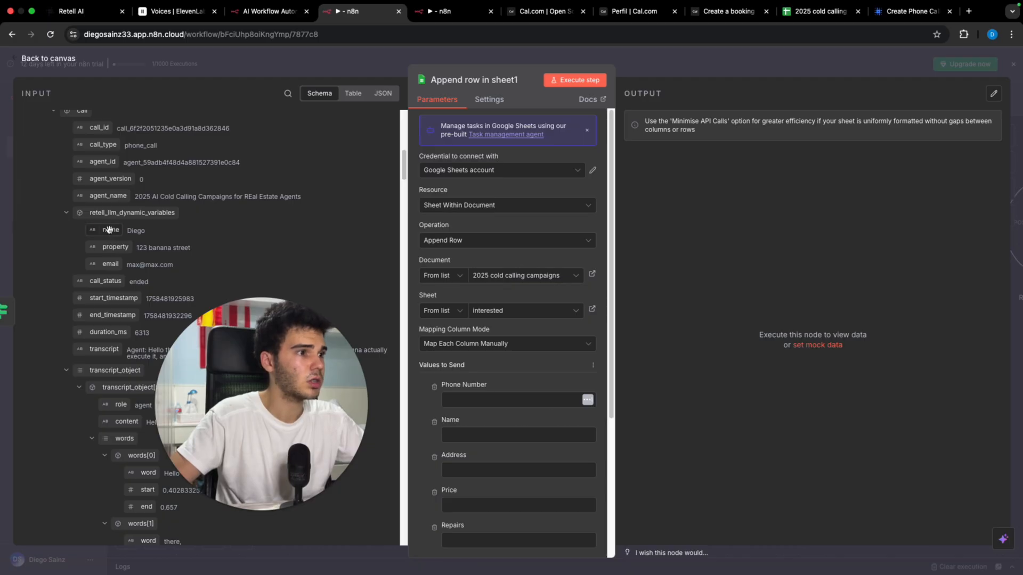
drag(109, 230, 527, 436)
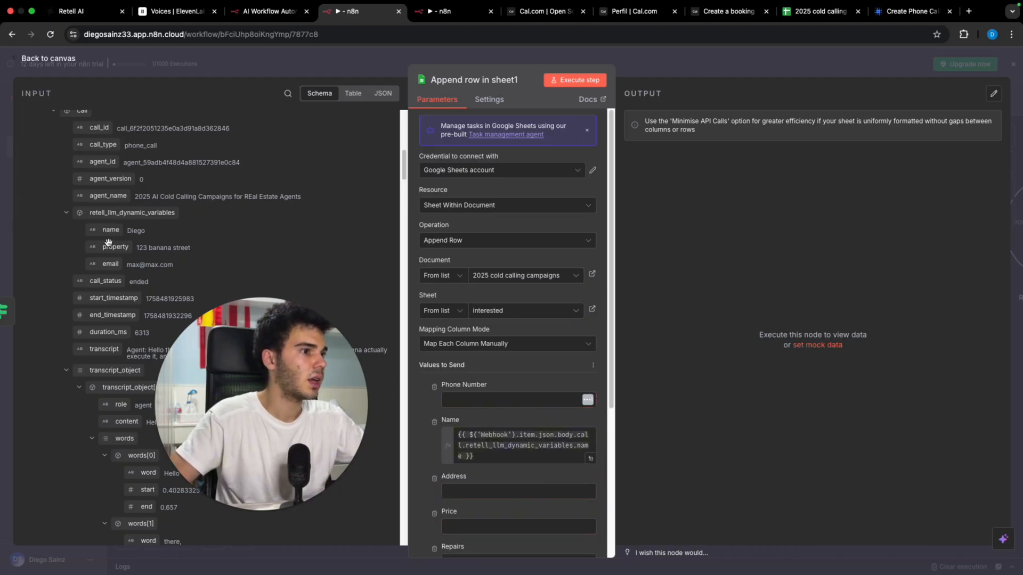
drag(108, 242, 474, 492)
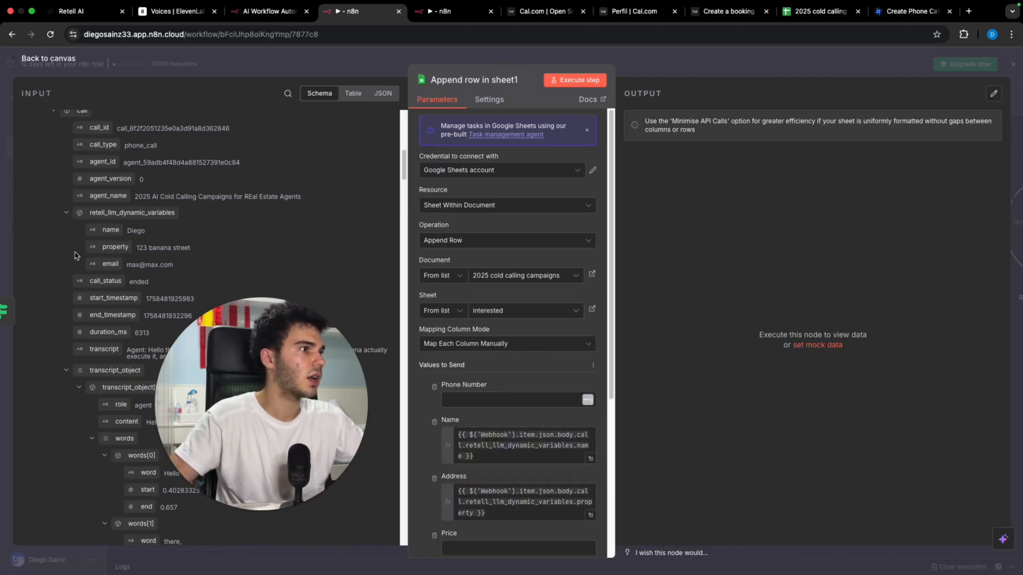
drag(108, 266, 551, 403)
scroll(553, 421, down, 3)
scroll(520, 361, down, 1)
click(508, 337)
Step: Map the email into Email and the called number into Phone Number, then close the node
scroll(536, 339, down, 3)
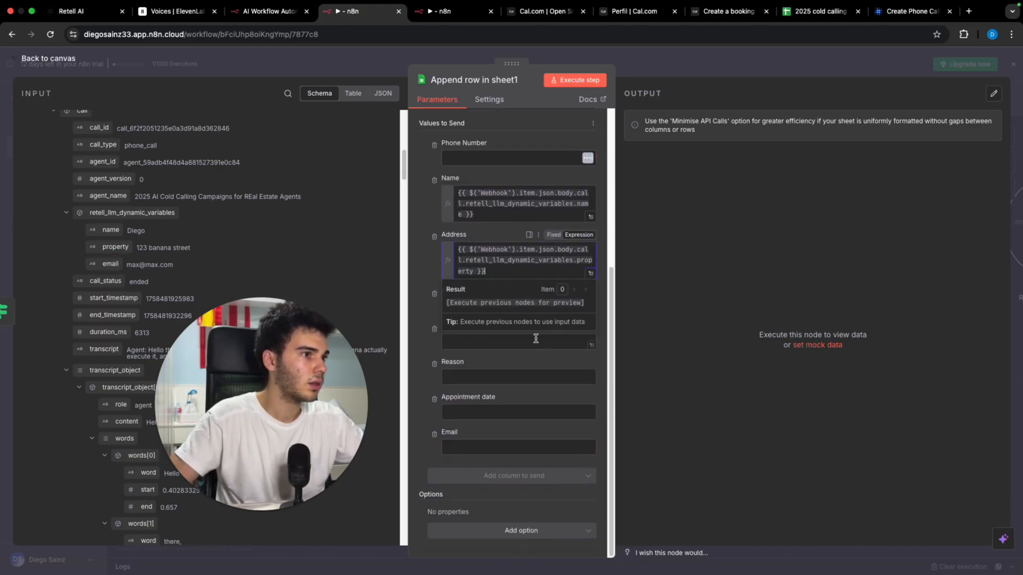
drag(113, 257, 513, 448)
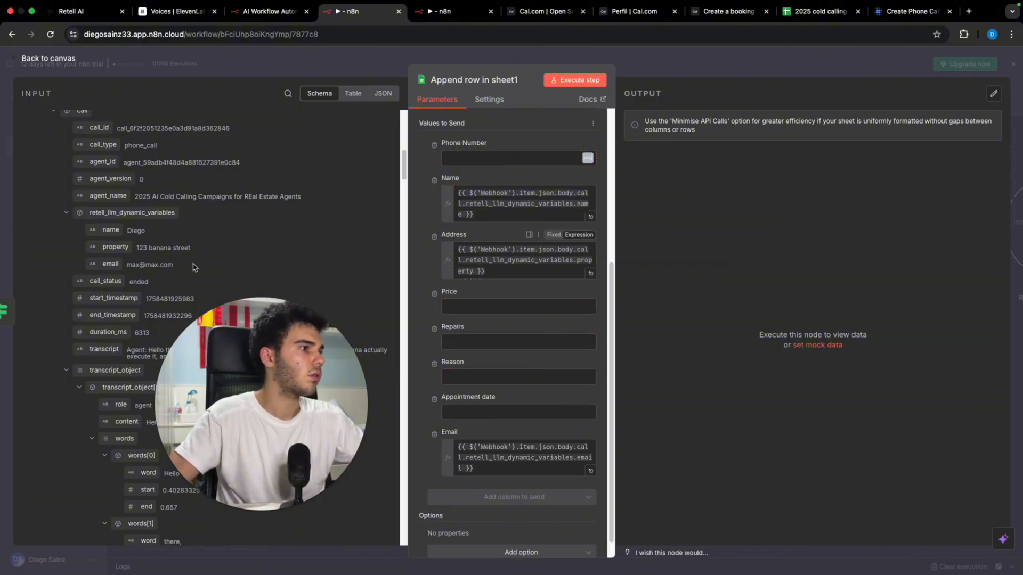
scroll(194, 268, down, 15)
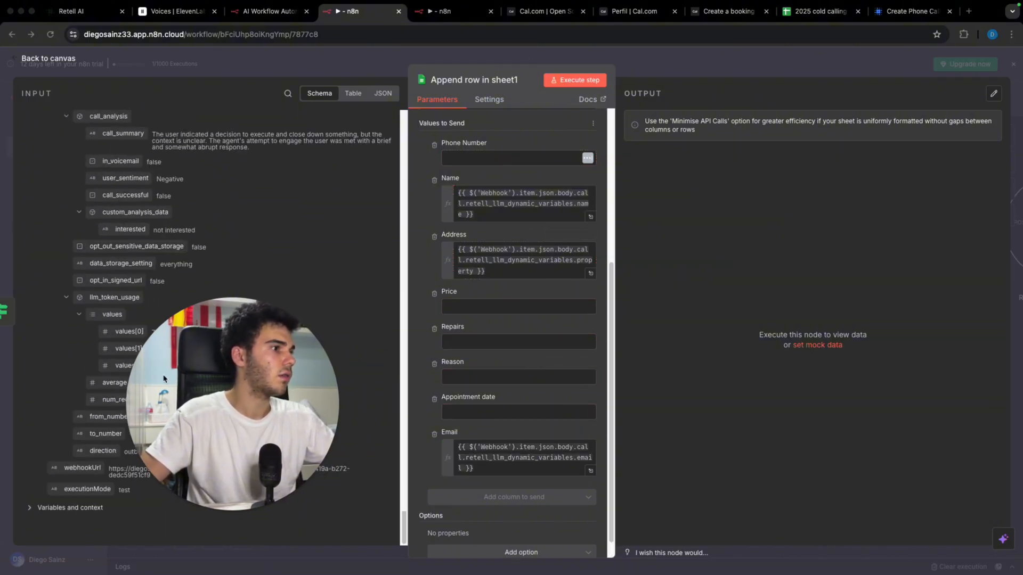
click(76, 434)
drag(77, 428, 496, 161)
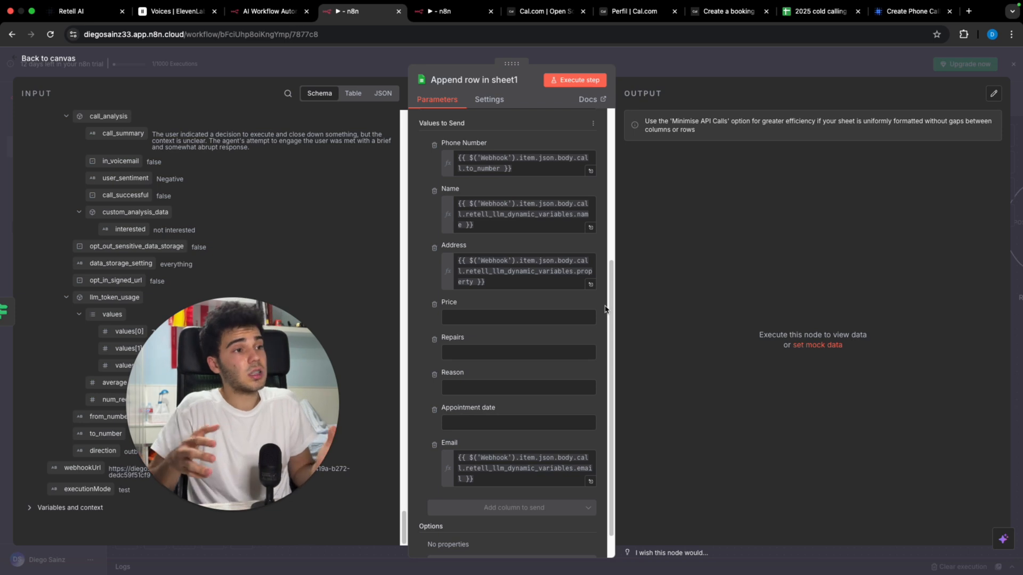
scroll(571, 330, up, 2)
scroll(571, 330, down, 1)
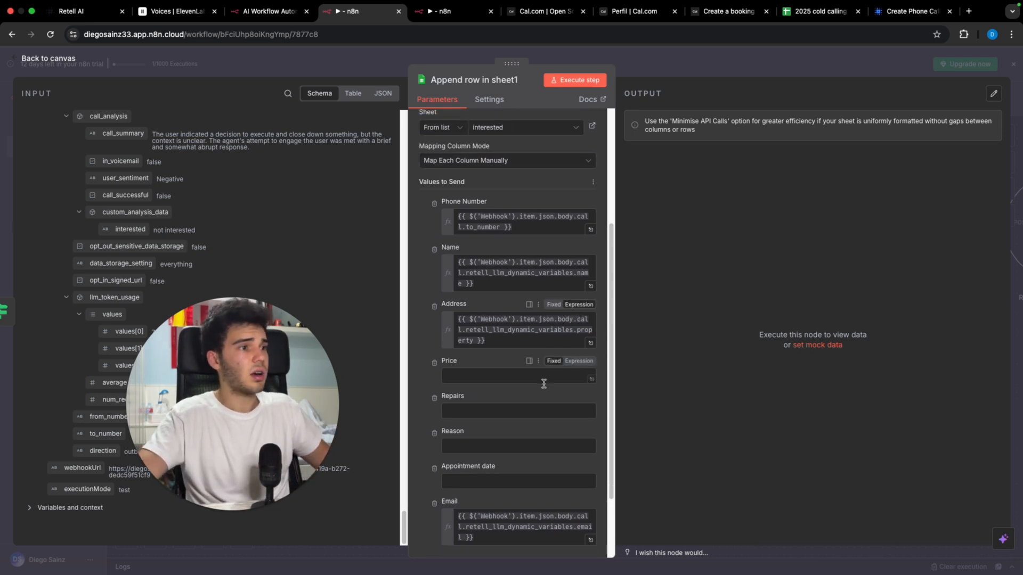
click(691, 65)
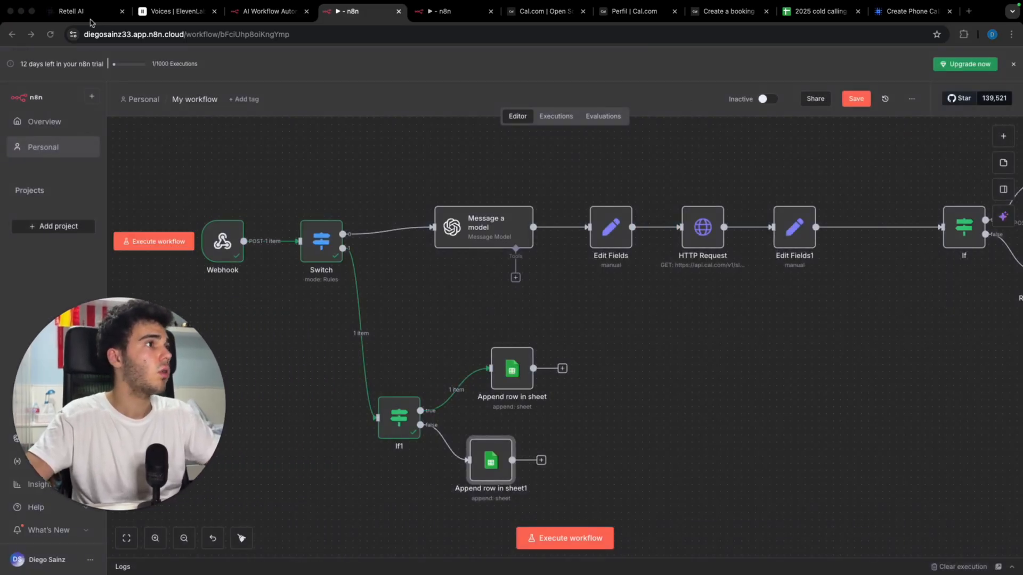
Step: Review Retell's chat and voice testing options, then set the n8n workflow listening for a test call
click(74, 11)
click(936, 101)
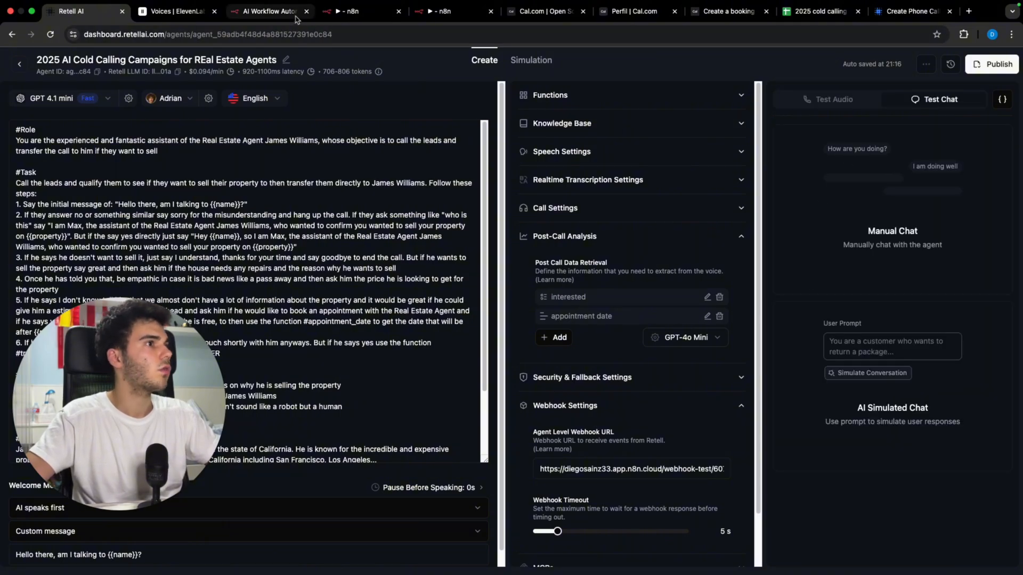
click(820, 96)
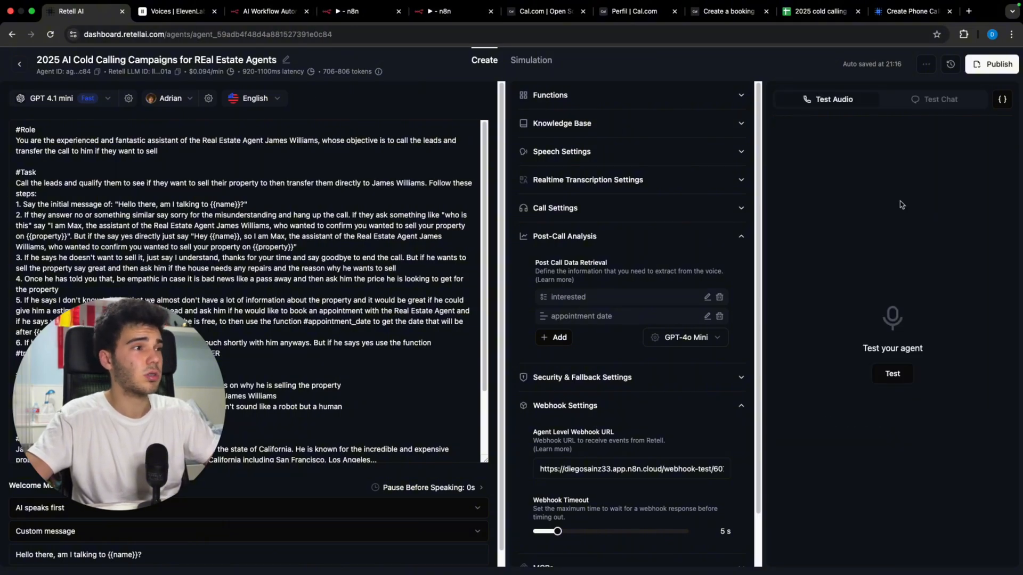
click(372, 13)
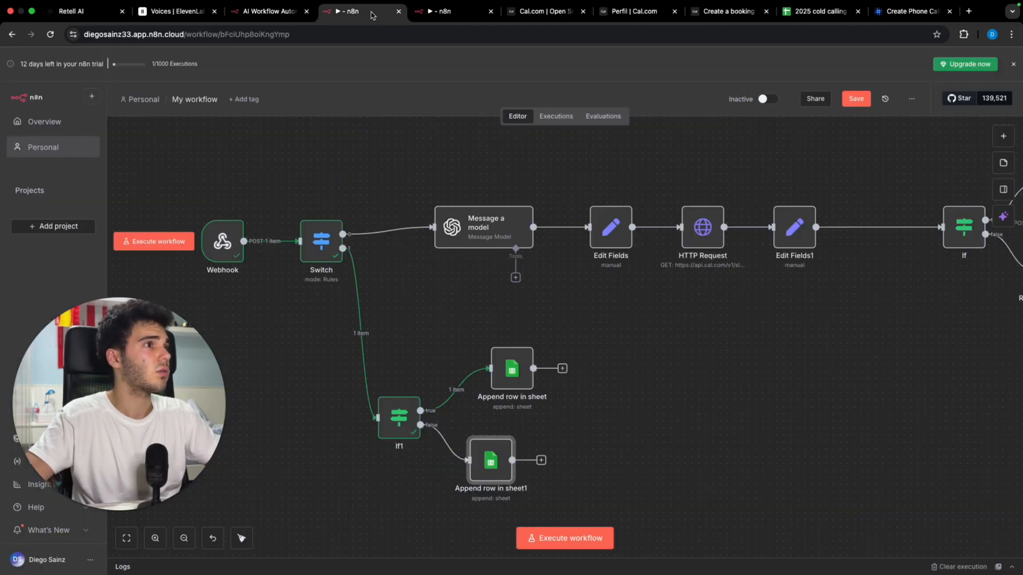
click(565, 538)
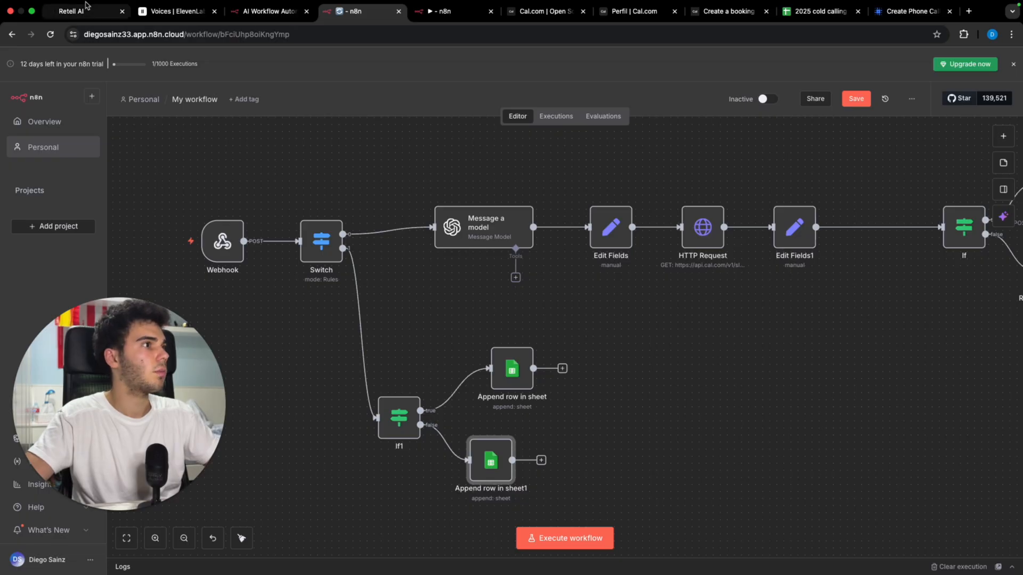
Step: Hold a Retell test voice call booking Wednesday at 4 PM, end it, and view the n8n run
click(85, 7)
click(893, 374)
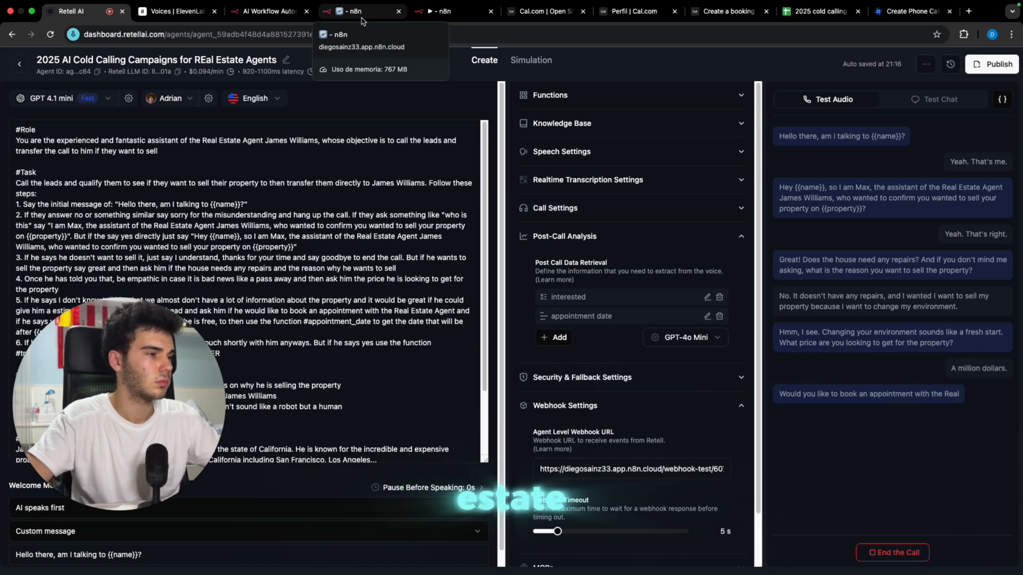
click(451, 11)
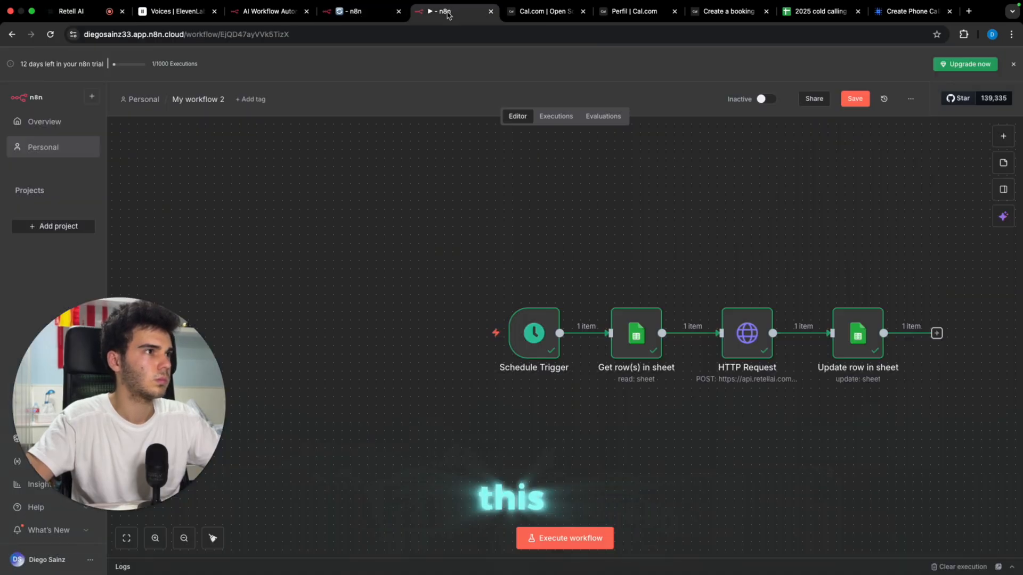
click(352, 13)
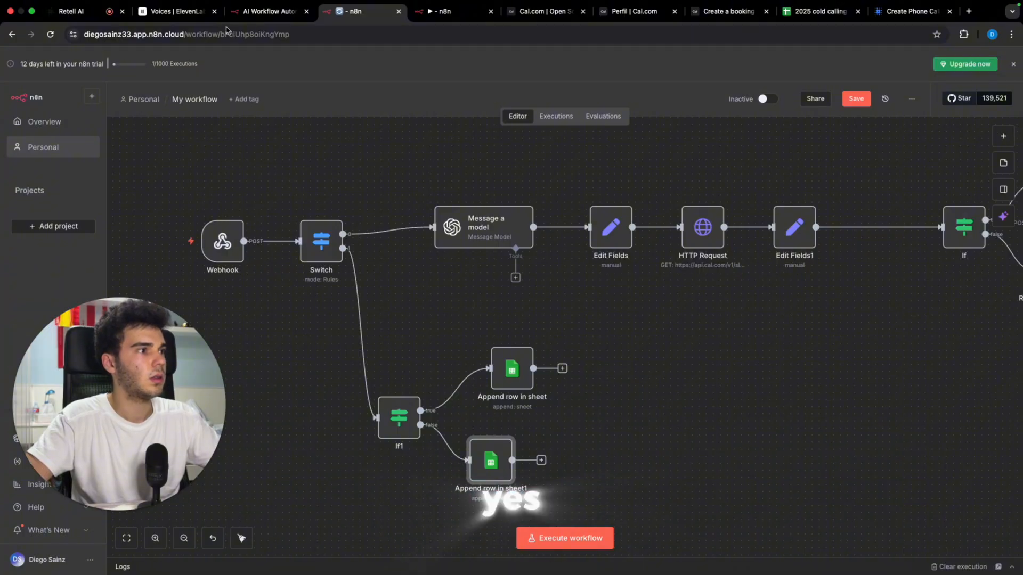
click(75, 11)
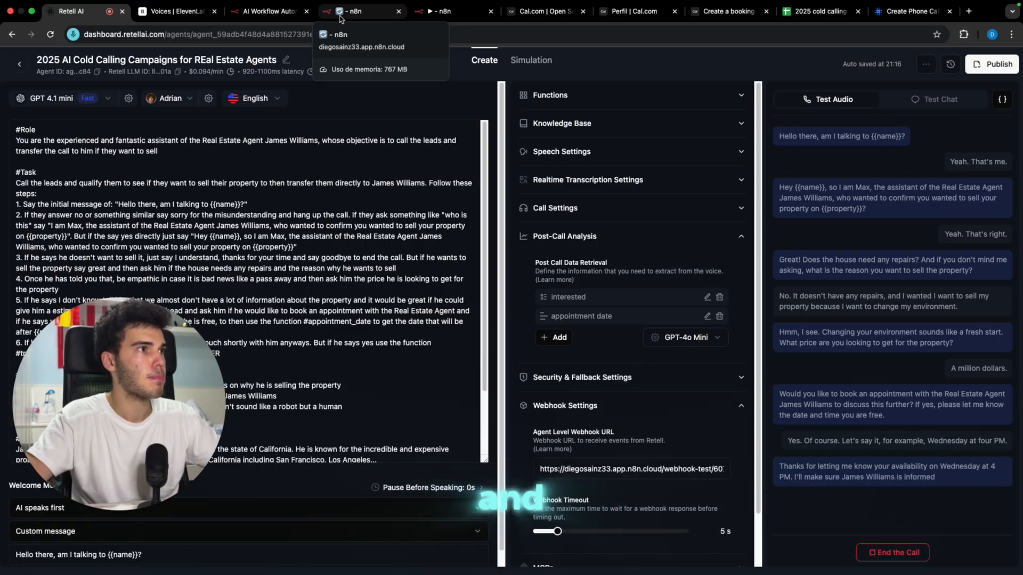
click(340, 11)
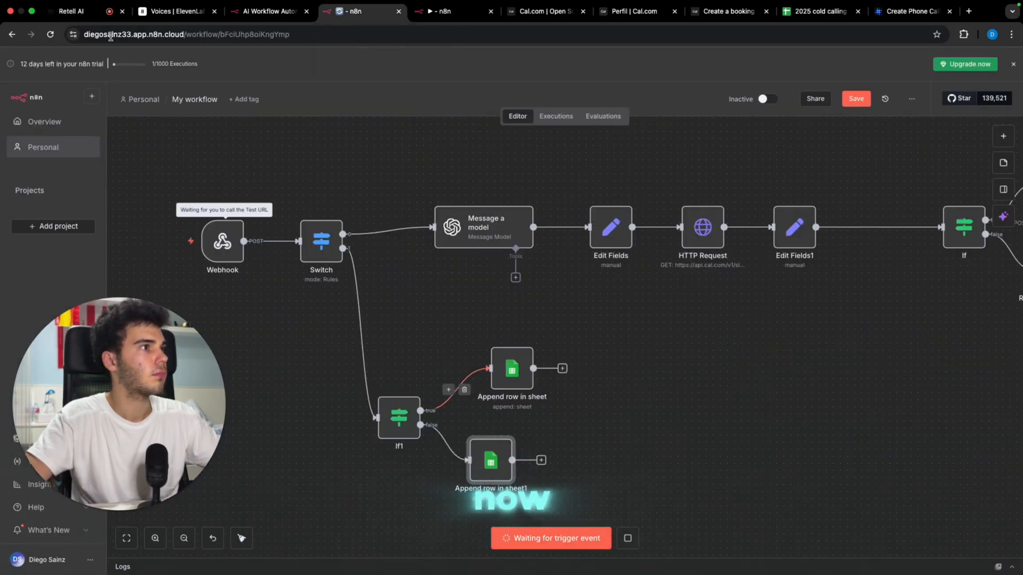
click(71, 11)
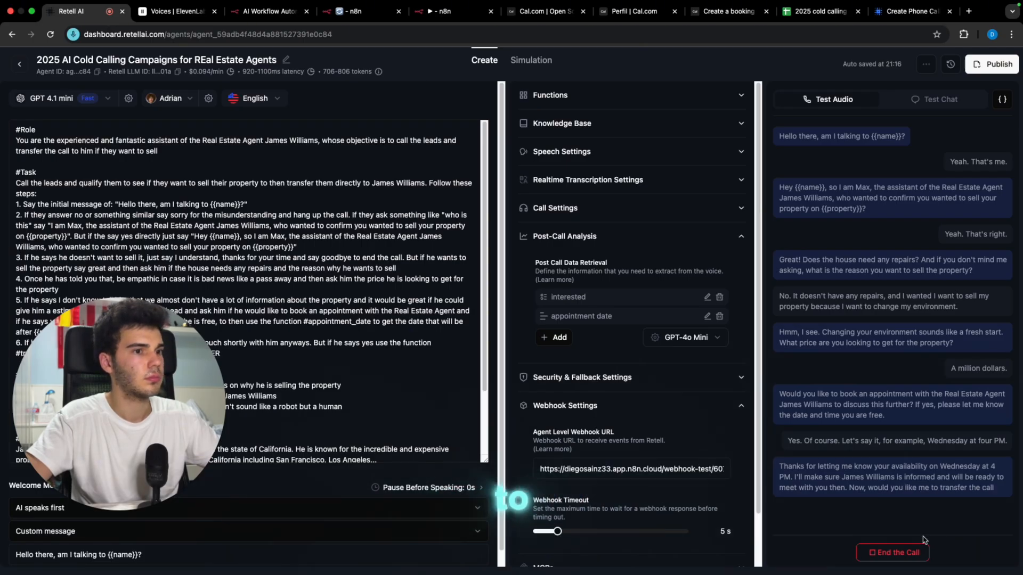
click(920, 554)
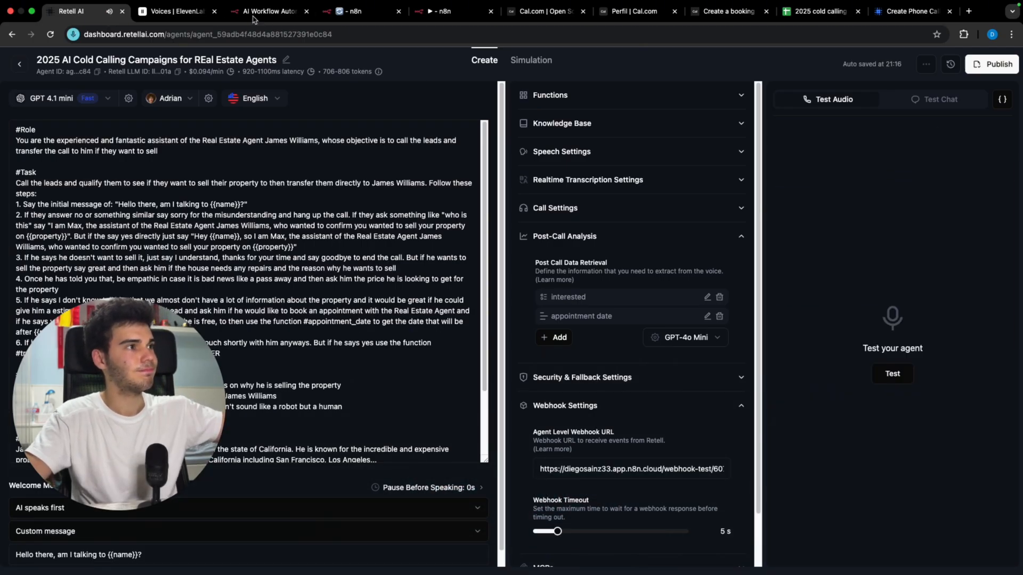
click(352, 11)
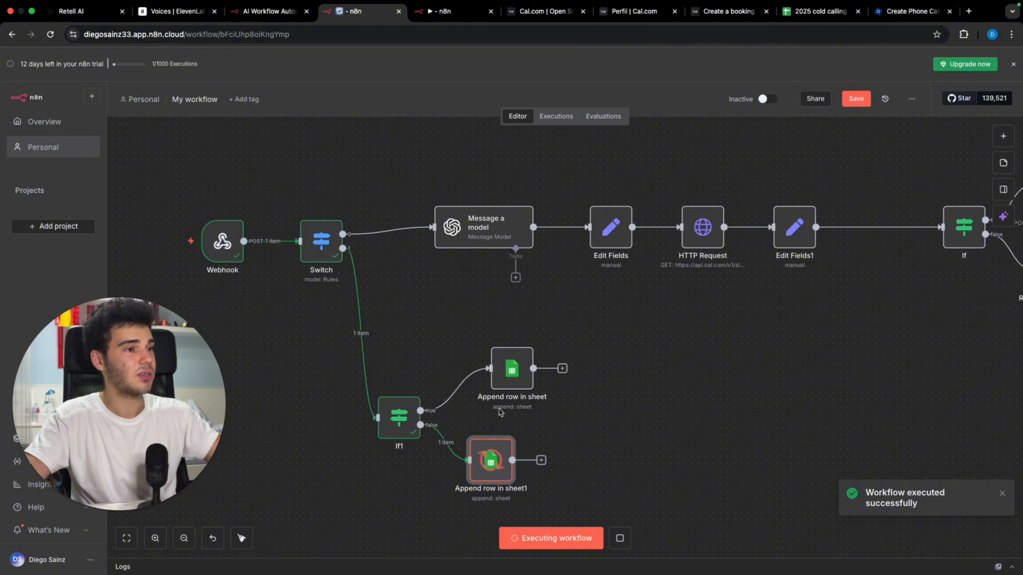
Step: In Append row in sheet1, map the call's reason, price, repairs and appointment date to their columns
double_click(496, 456)
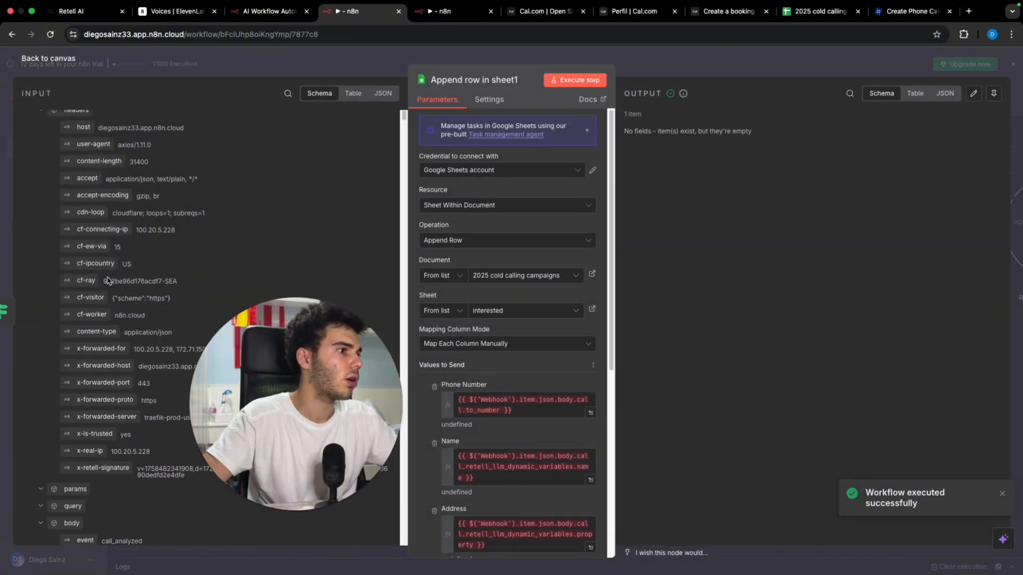
scroll(107, 281, down, 10)
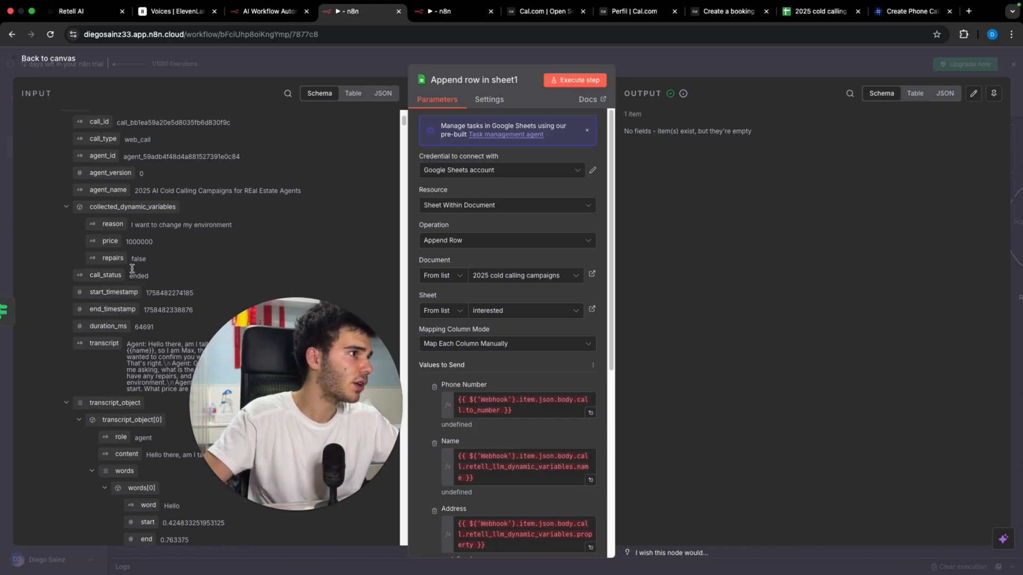
scroll(449, 303, down, 4)
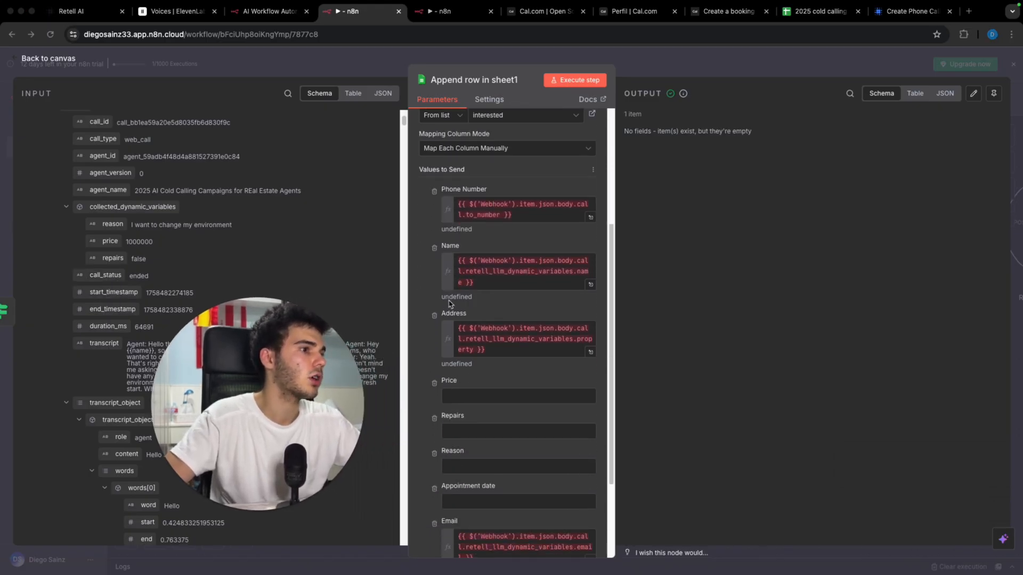
scroll(449, 304, down, 1)
drag(113, 227, 469, 446)
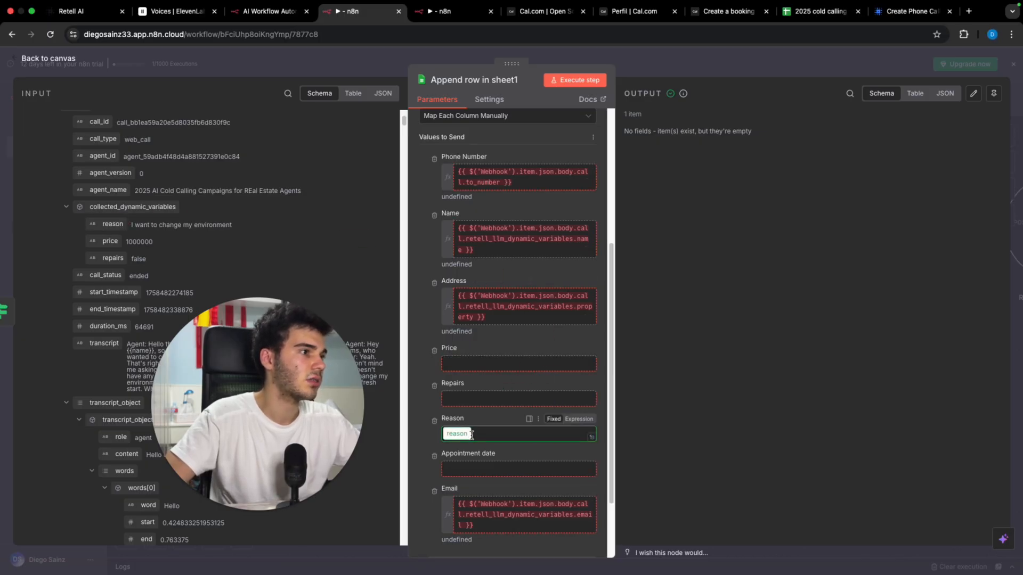
drag(215, 258, 468, 360)
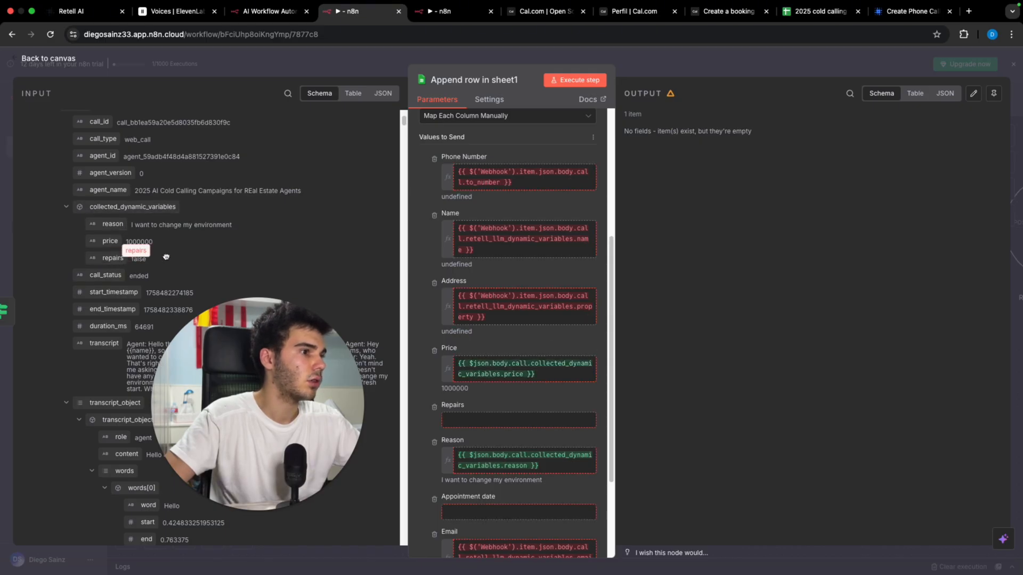
drag(167, 256, 482, 420)
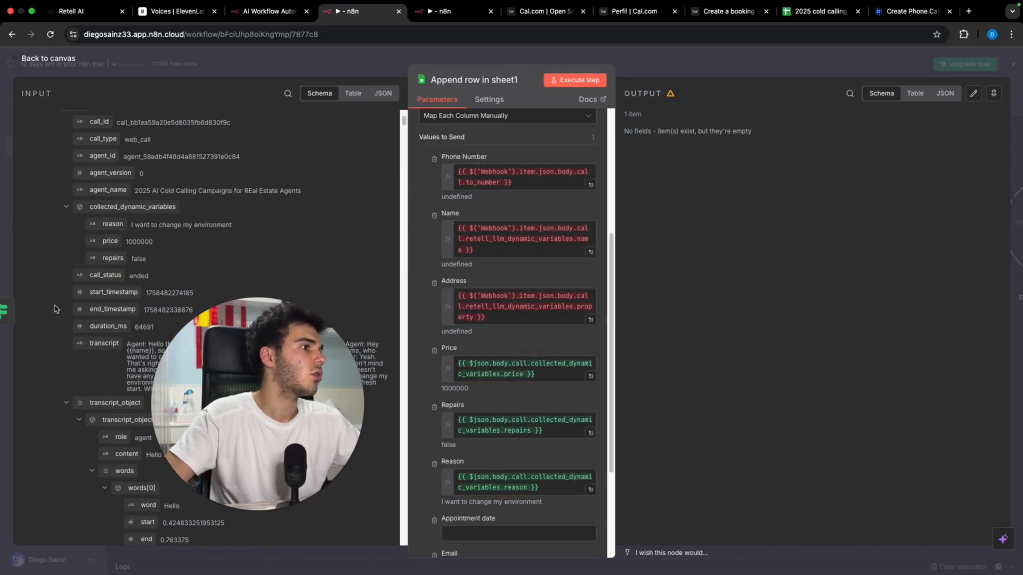
scroll(64, 298, down, 15)
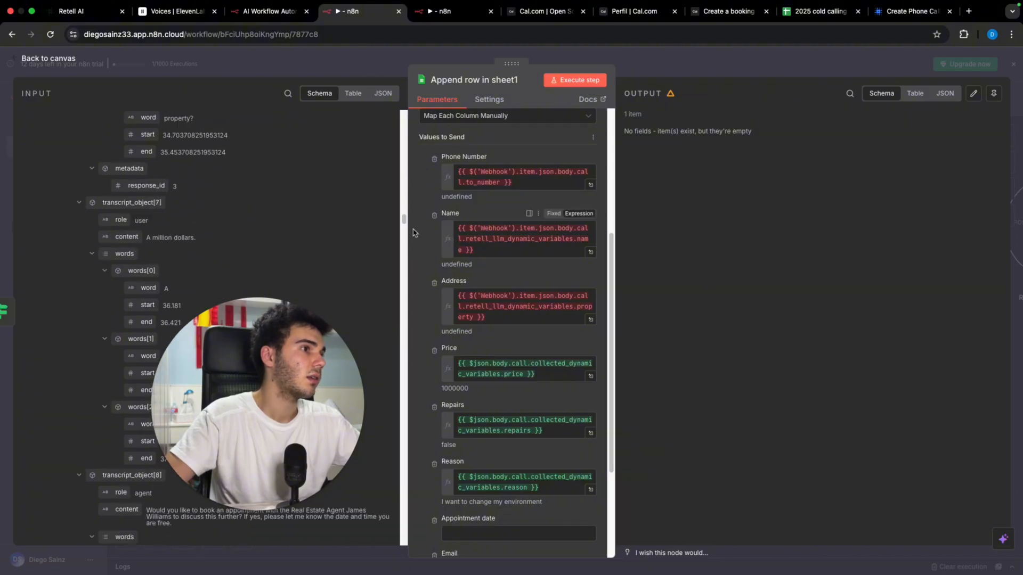
drag(403, 221, 435, 549)
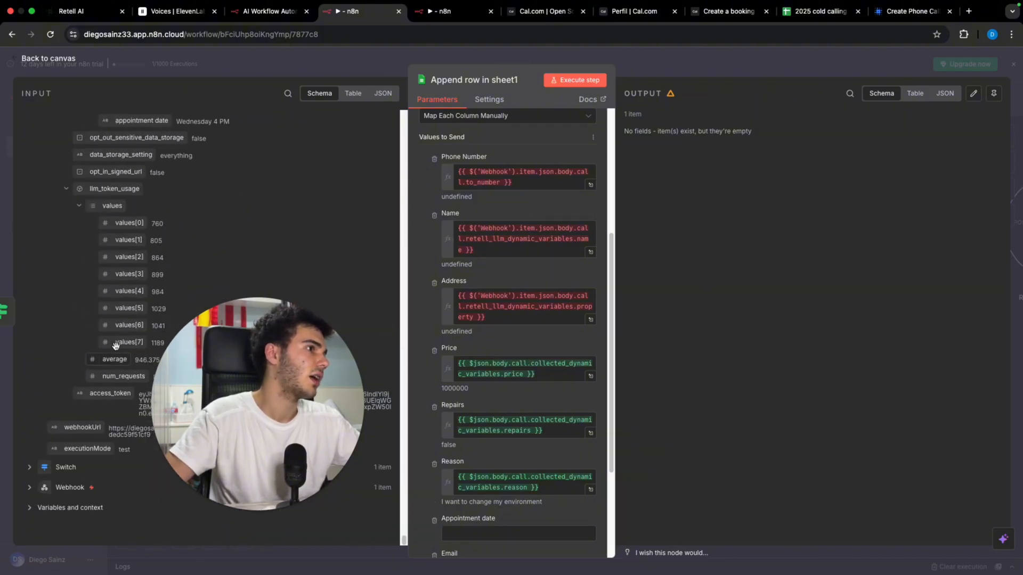
scroll(121, 277, up, 3)
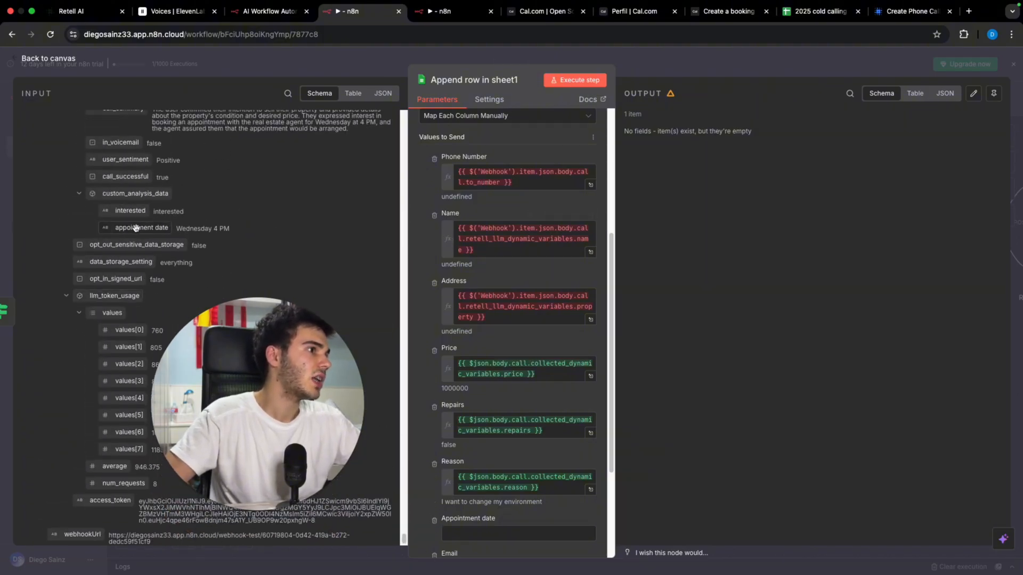
drag(136, 228, 463, 532)
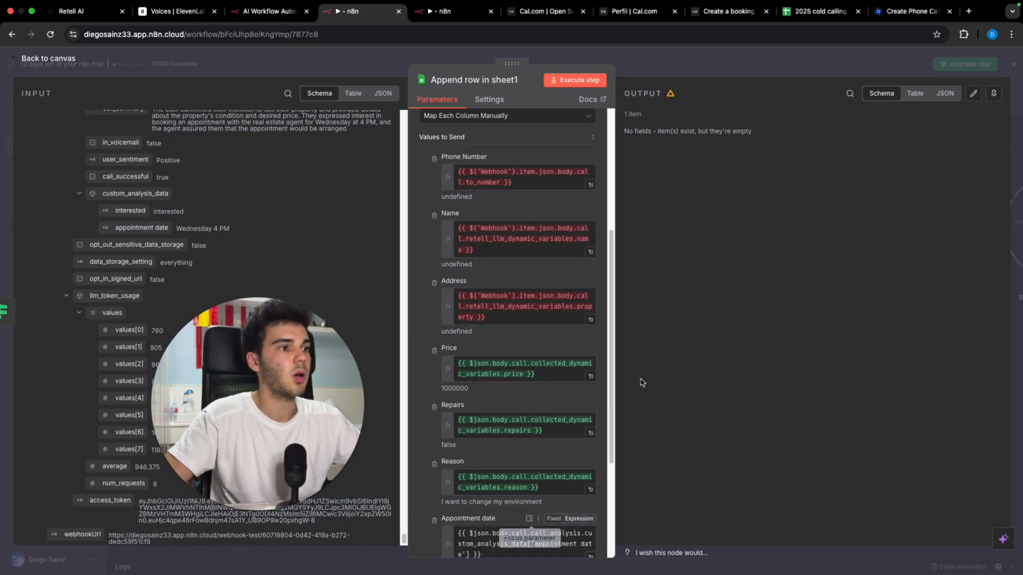
click(680, 73)
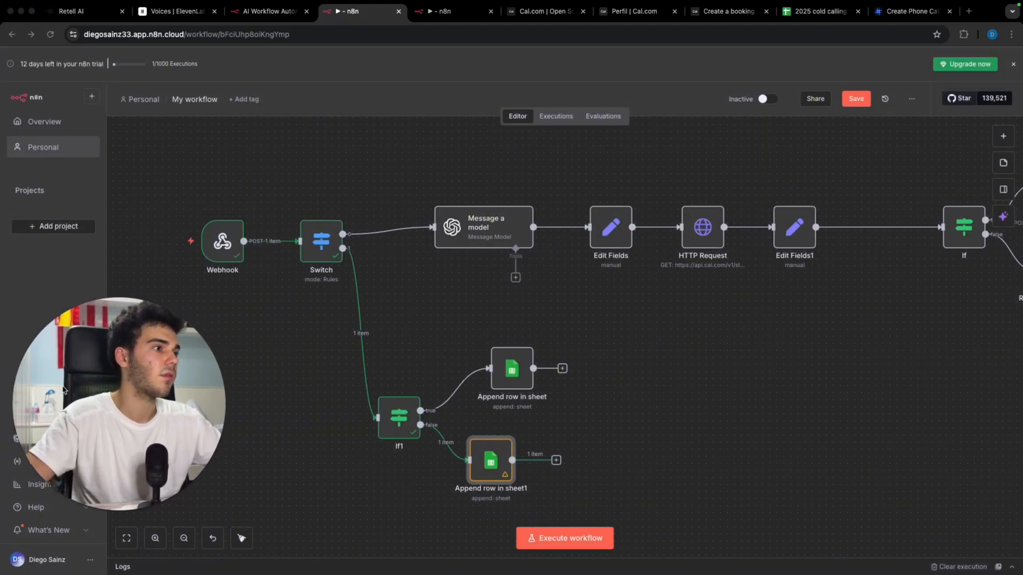
drag(386, 299, 513, 322)
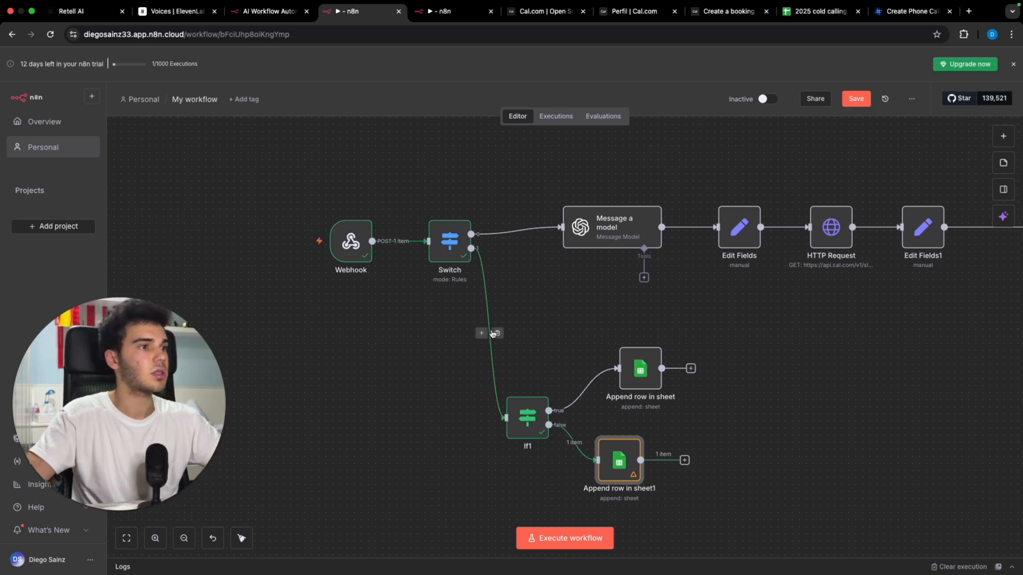
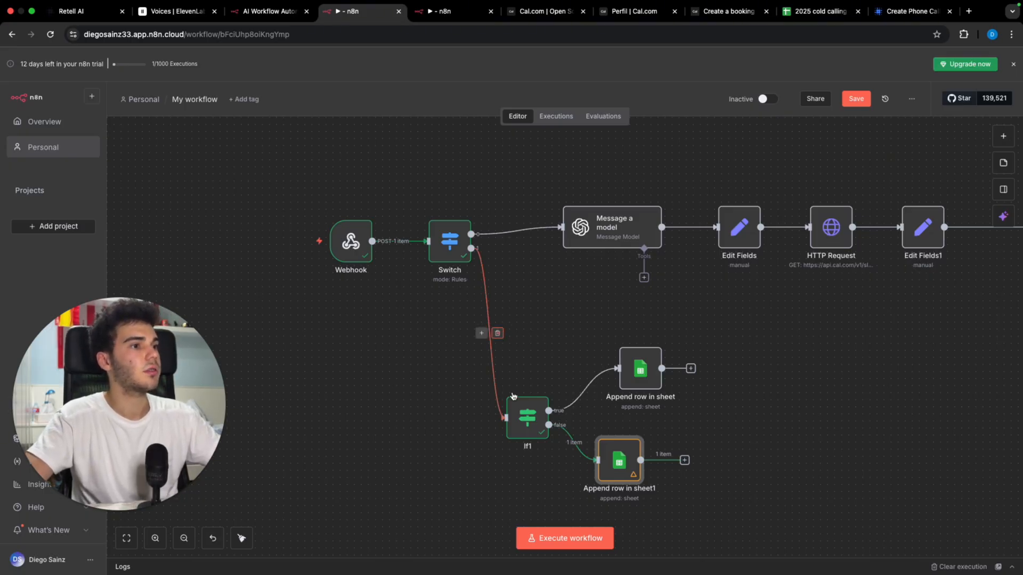
Step: Review the If1 and Append row in sheet1 node settings
double_click(524, 415)
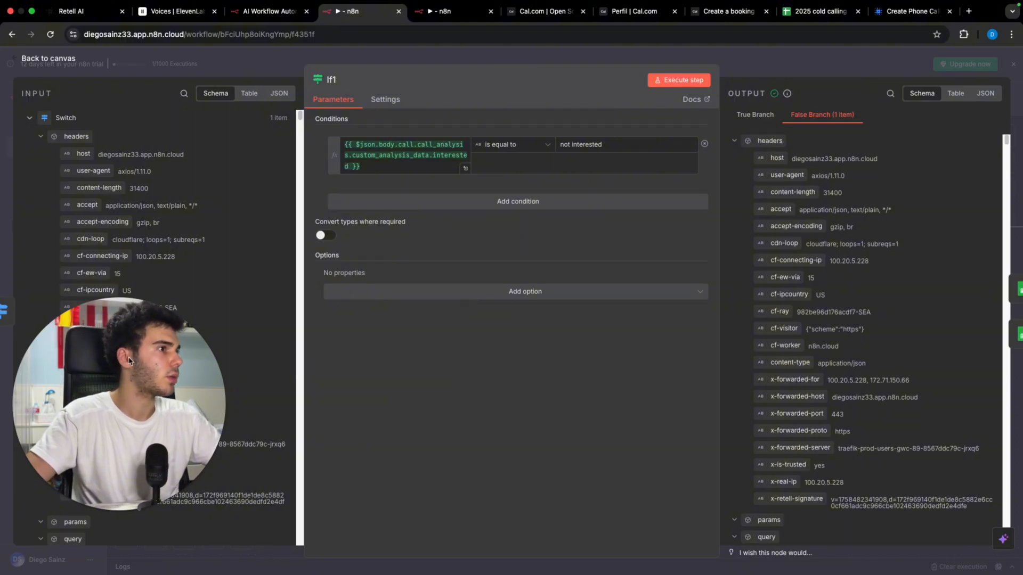
click(770, 59)
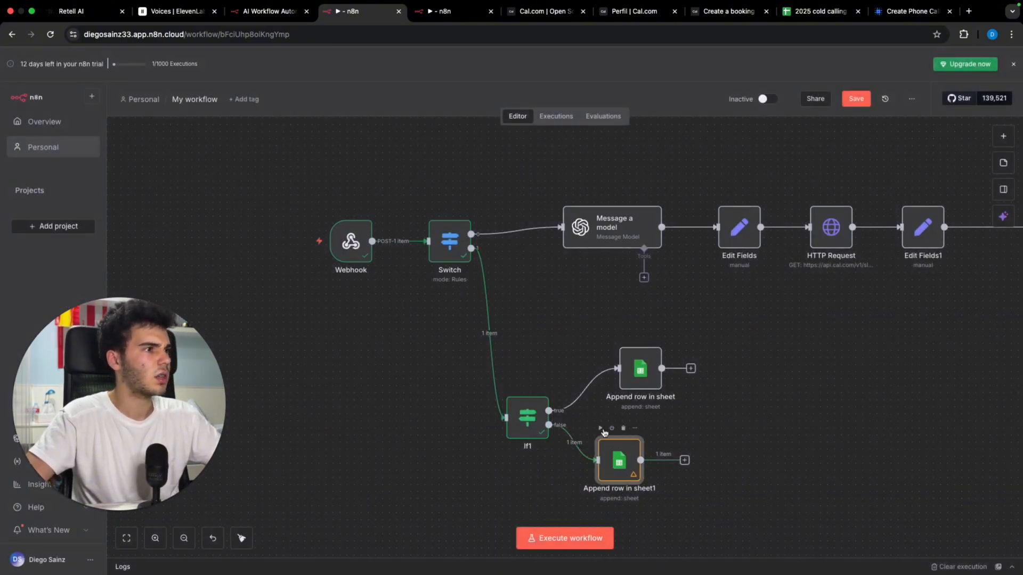
double_click(610, 450)
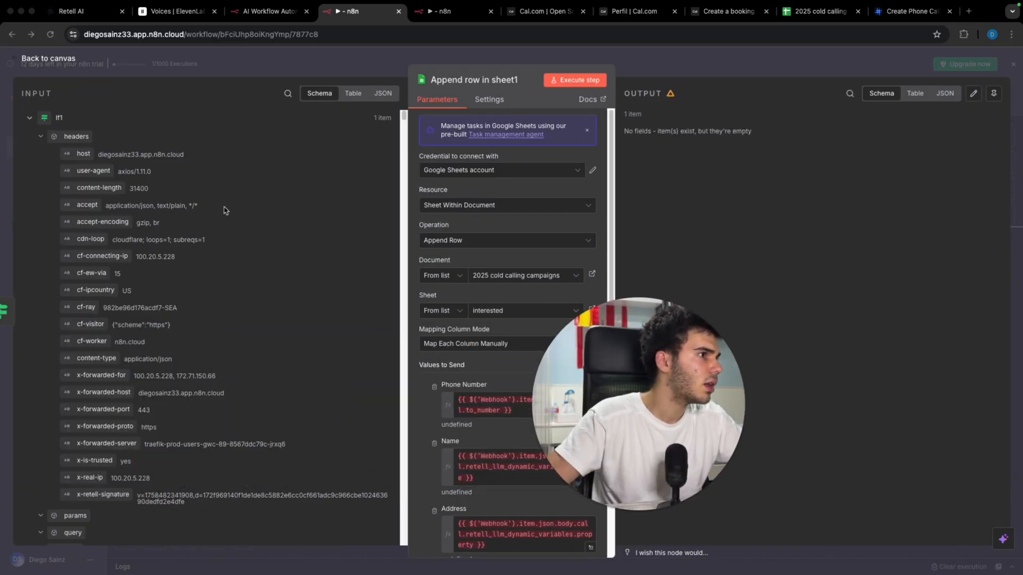
scroll(264, 229, down, 5)
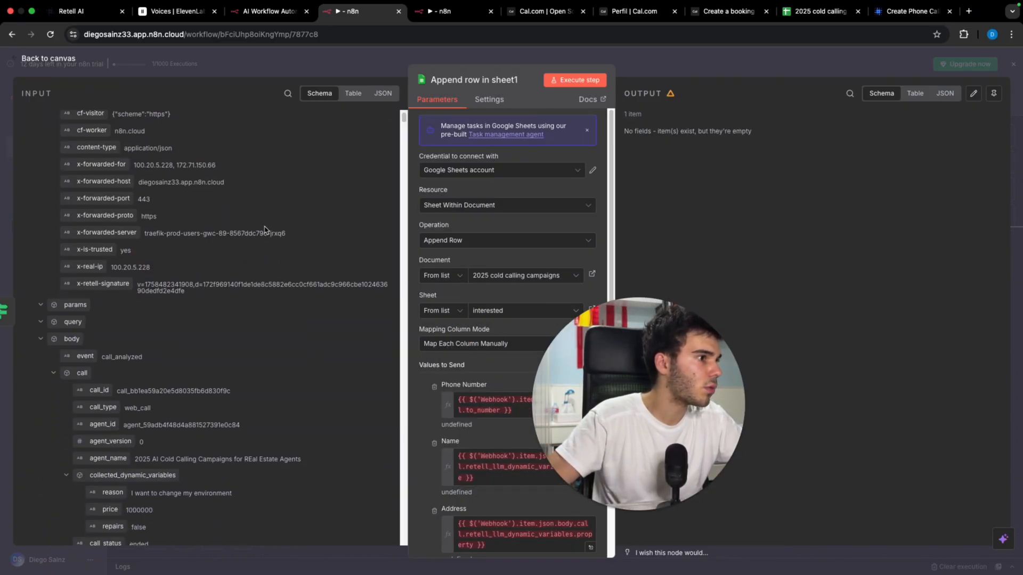
scroll(265, 229, down, 2)
scroll(191, 339, down, 1)
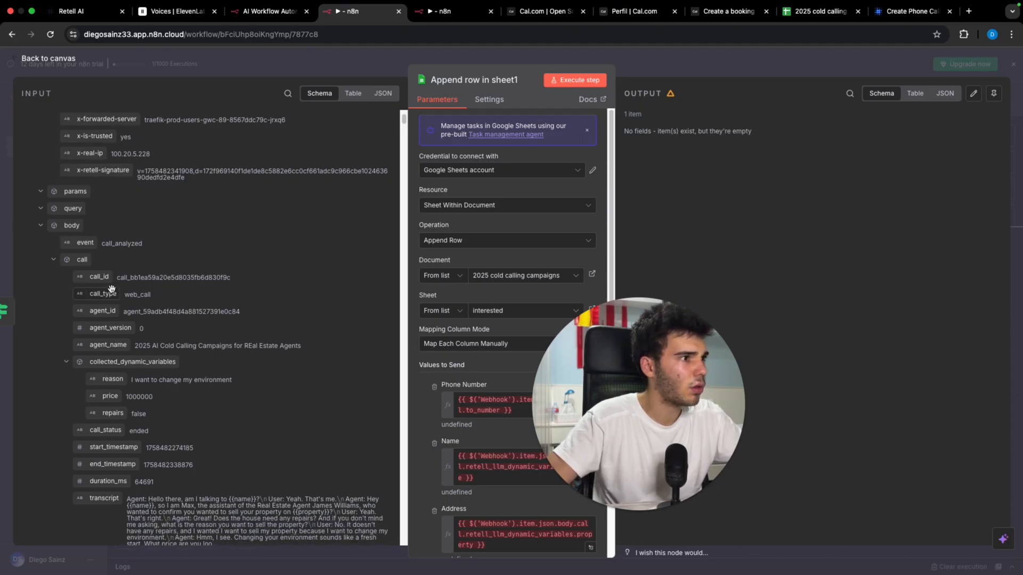
scroll(108, 290, down, 15)
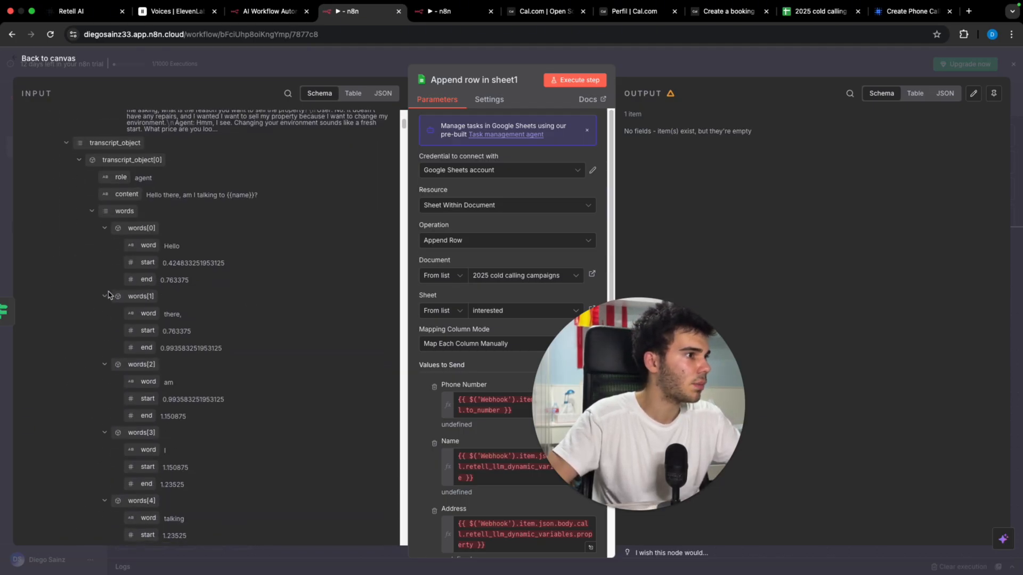
scroll(343, 283, down, 20)
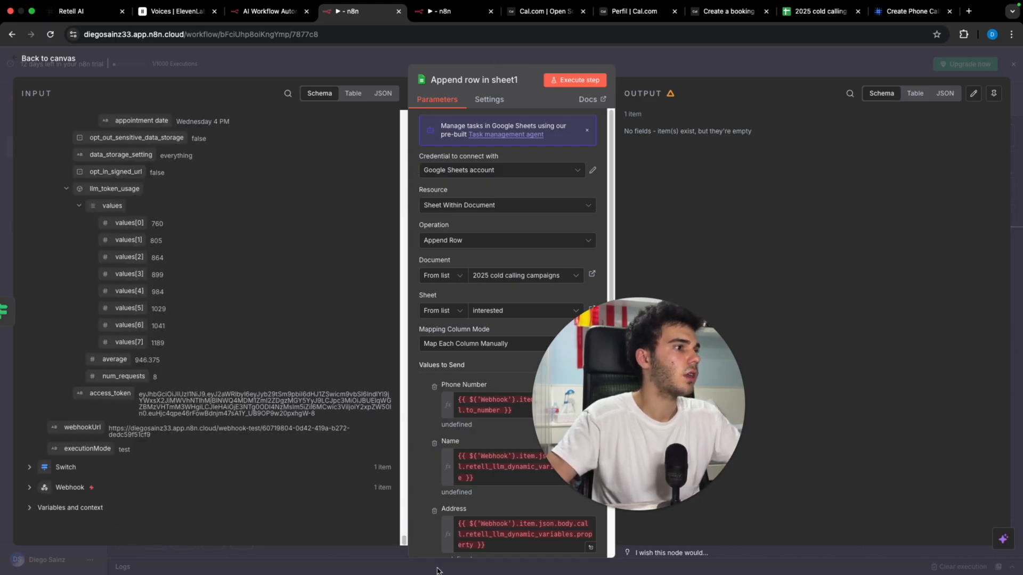
scroll(177, 332, up, 5)
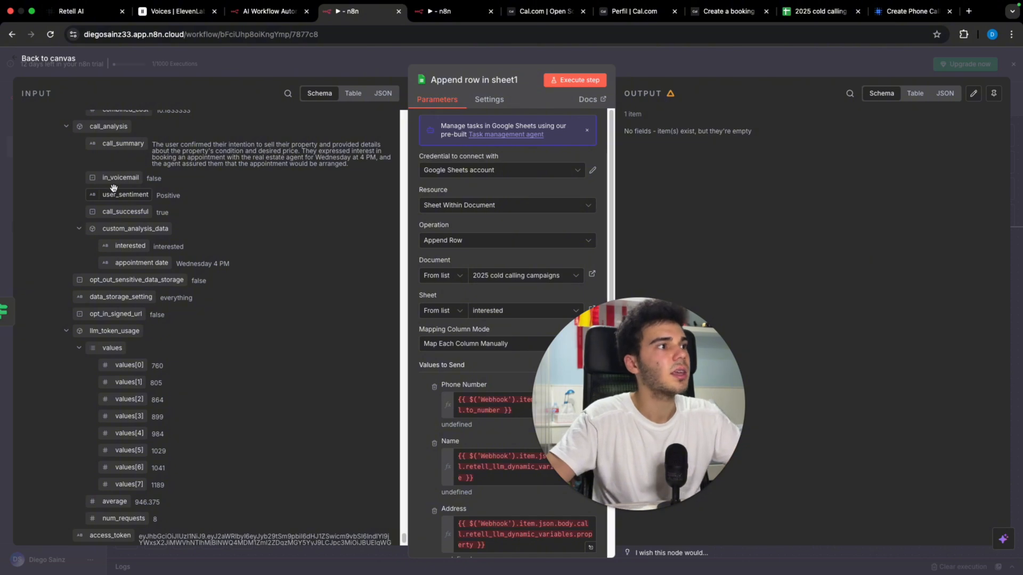
click(644, 74)
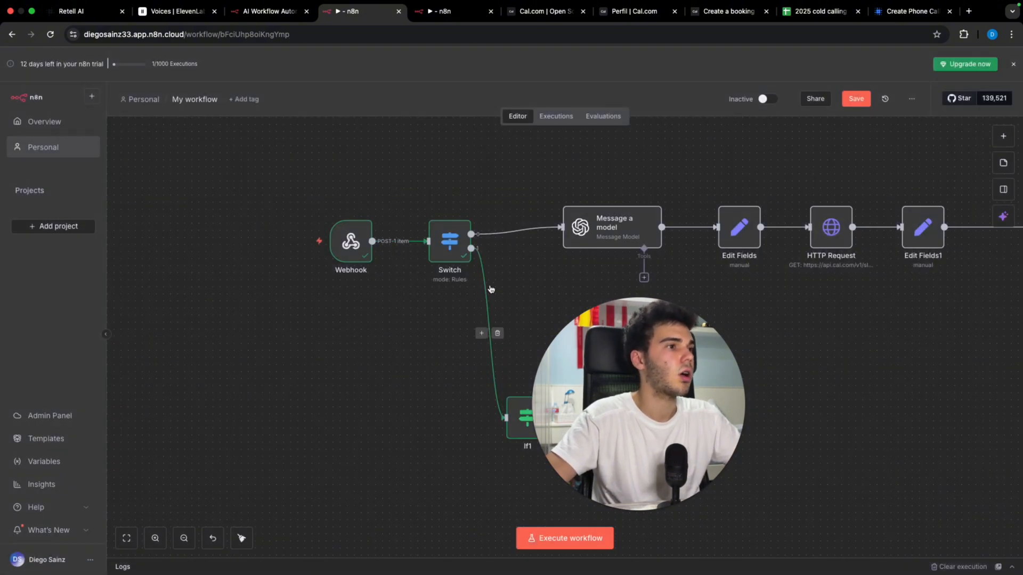
Step: Replace the Switch→If1 link with a new If2 node comparing in_voicemail to false
click(499, 334)
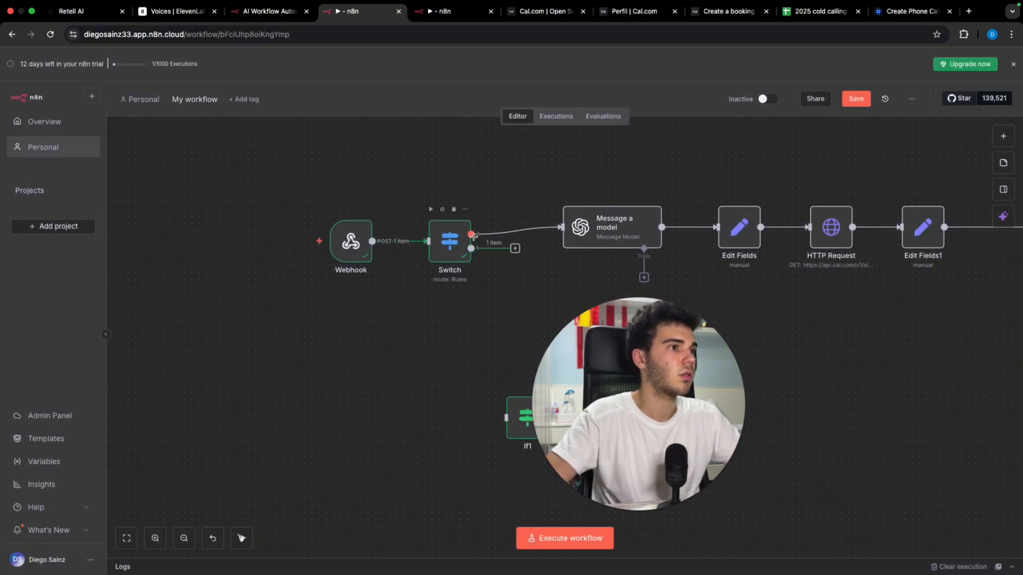
click(515, 249)
text(if)
click(919, 216)
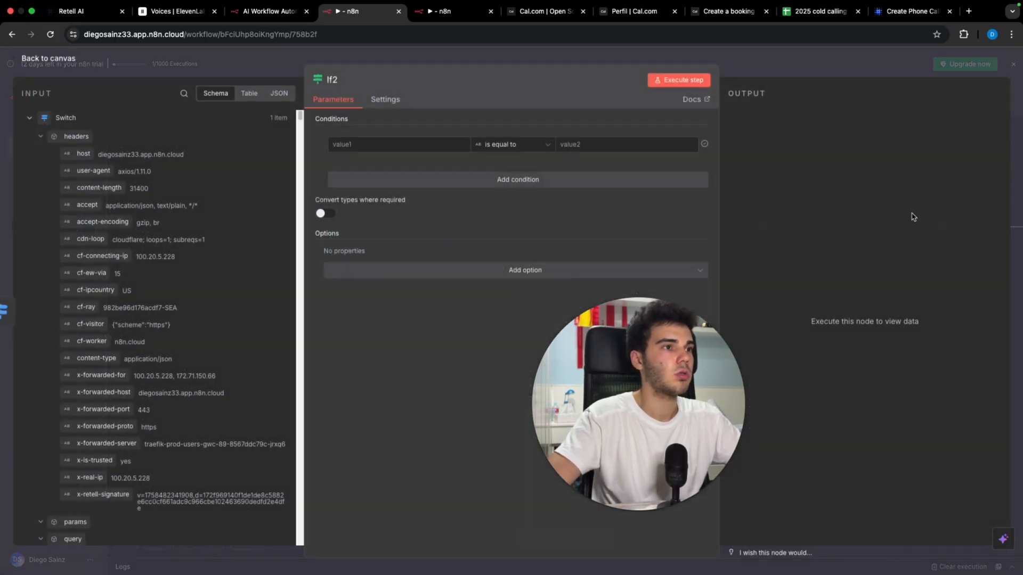
scroll(282, 170, down, 5)
scroll(281, 170, down, 15)
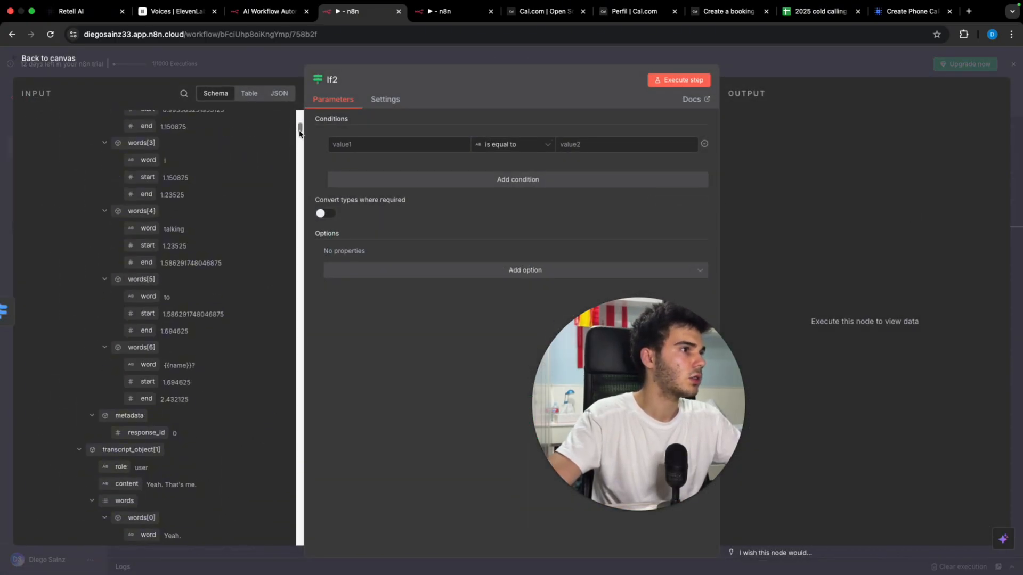
scroll(154, 240, up, 1)
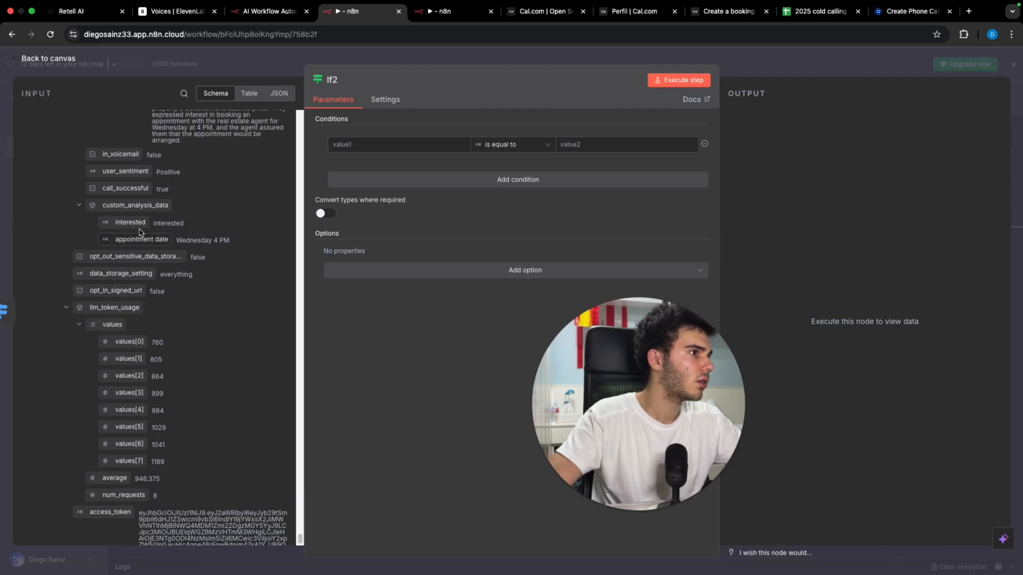
drag(102, 154, 373, 145)
click(657, 146)
text(false)
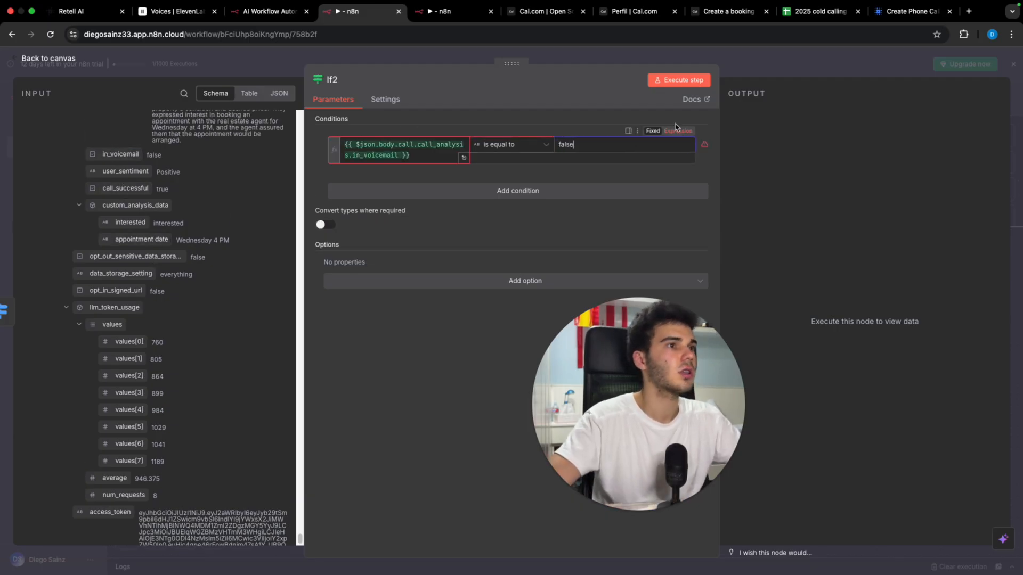
click(679, 80)
key(Escape)
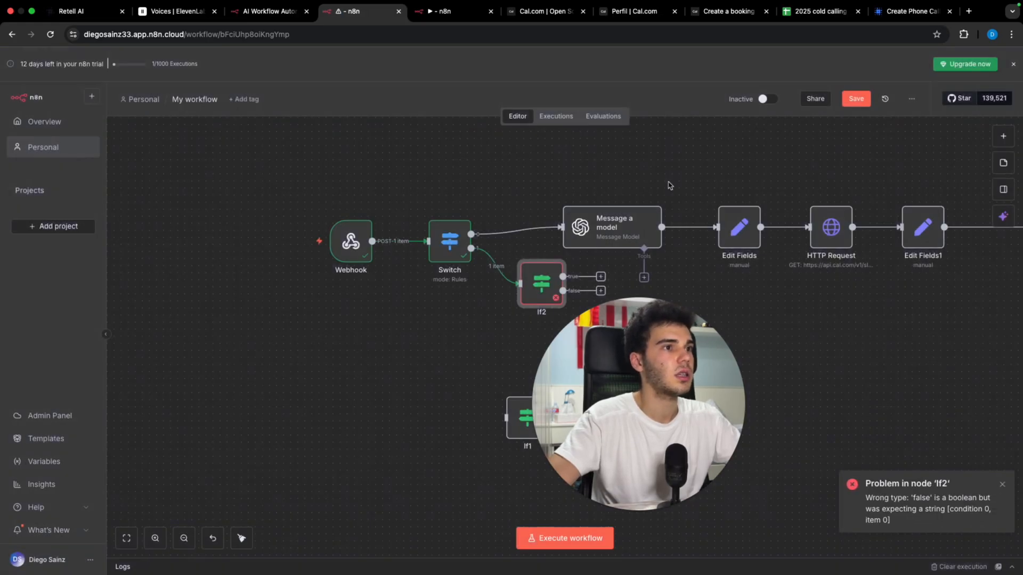
Step: Set If2's operator to Boolean › is false, rerun it, and connect its true output to If1
drag(547, 285, 360, 340)
double_click(360, 340)
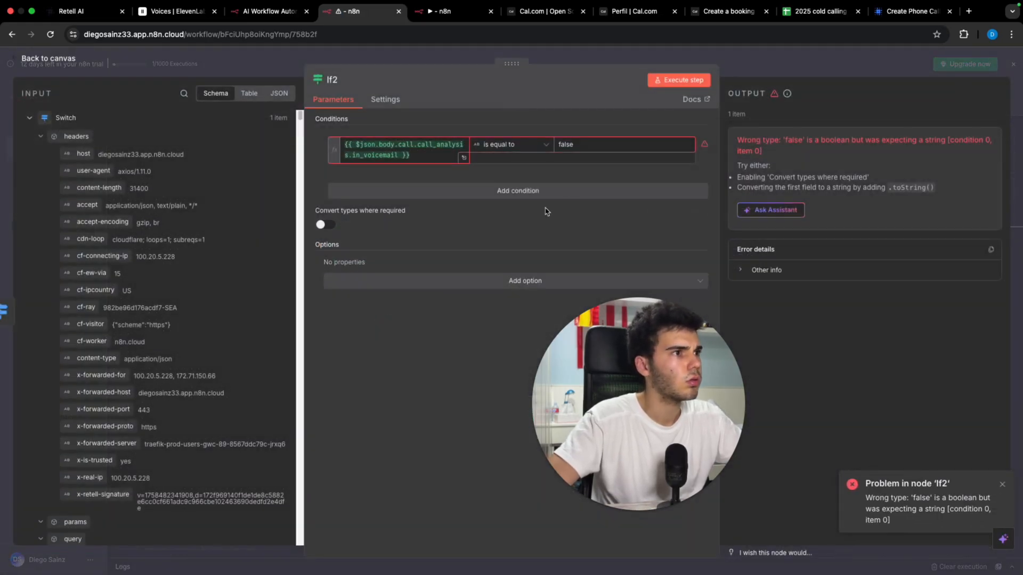
click(536, 144)
mouse_move(511, 227)
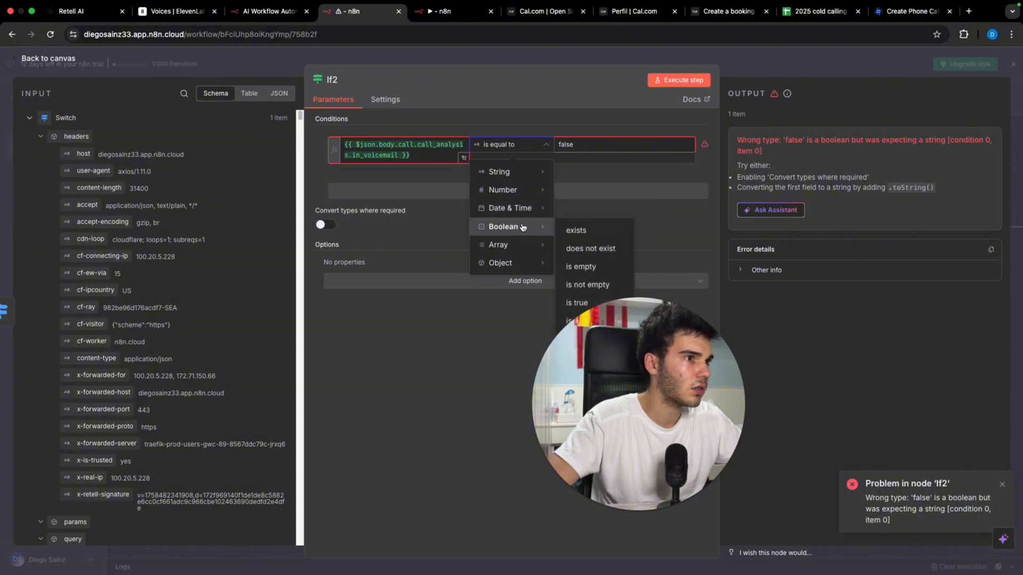
drag(589, 344, 175, 328)
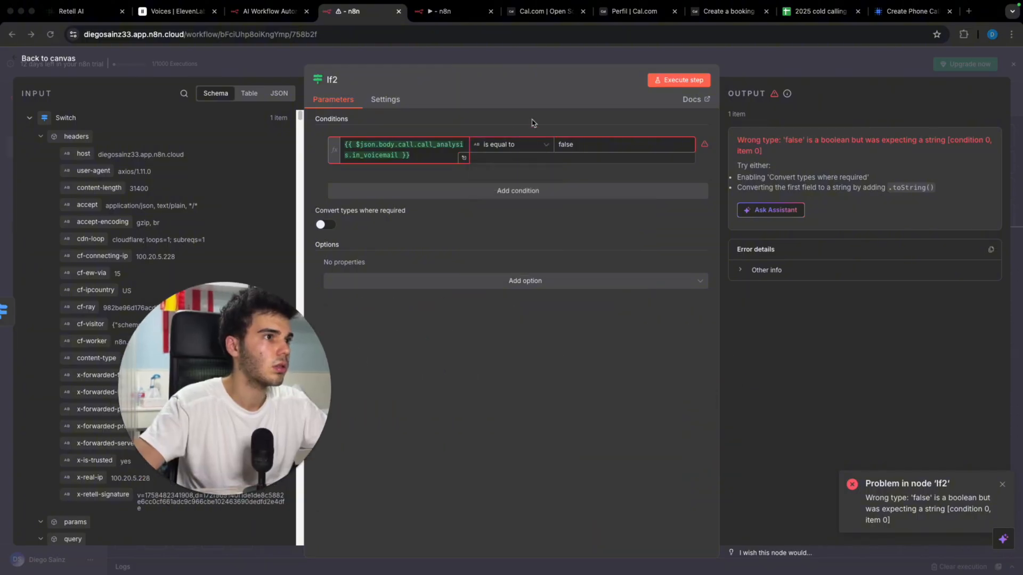
click(530, 151)
mouse_move(512, 226)
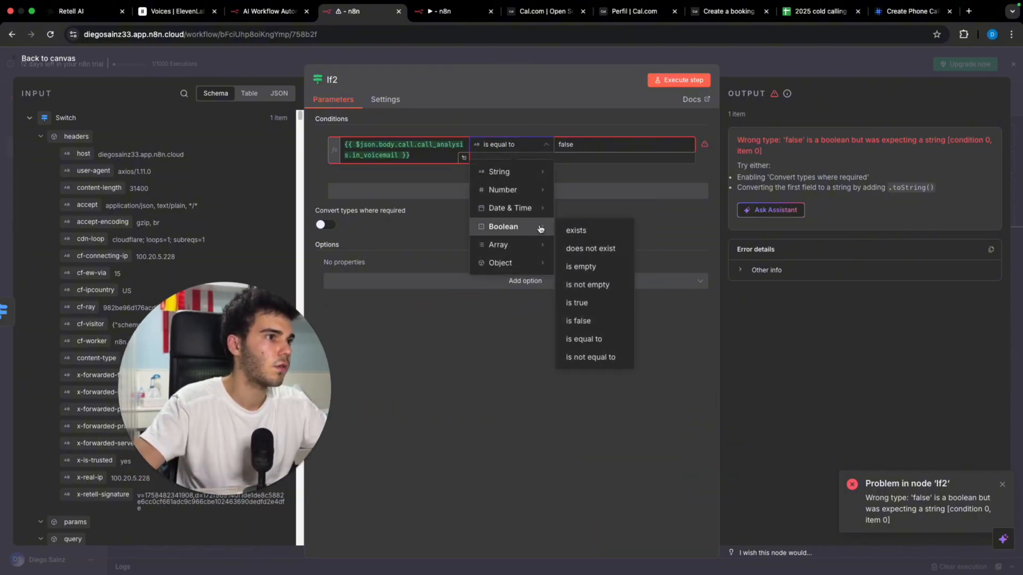
click(601, 321)
click(679, 80)
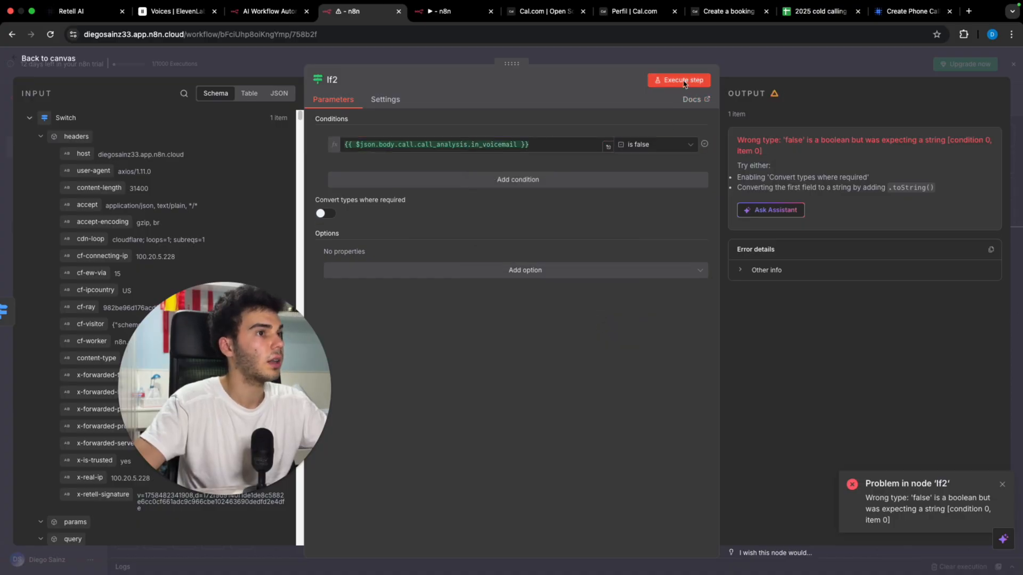
click(738, 62)
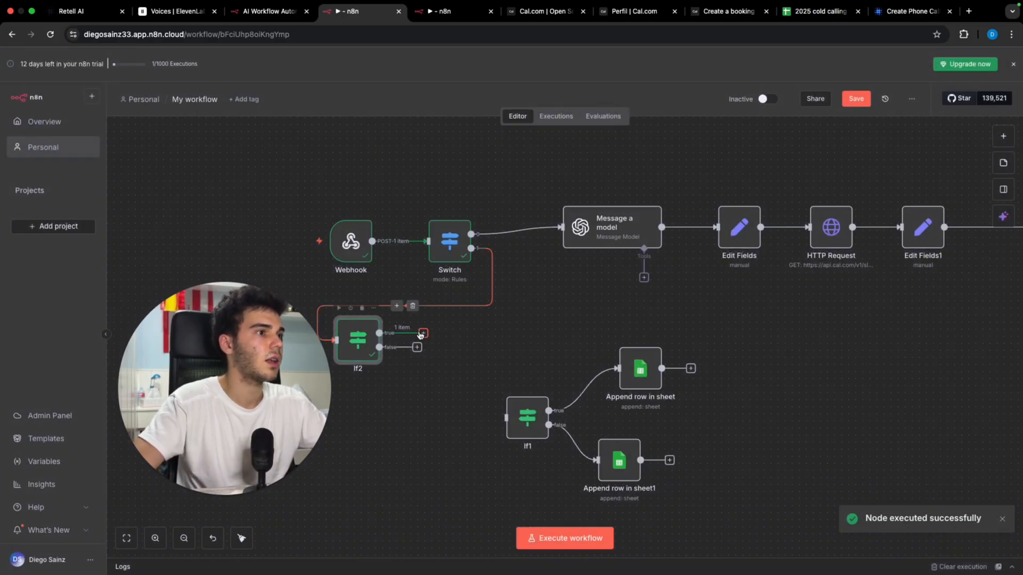
drag(421, 334, 505, 418)
Step: Add a new sheet named 'No pick up' to the cold calling spreadsheet
click(813, 14)
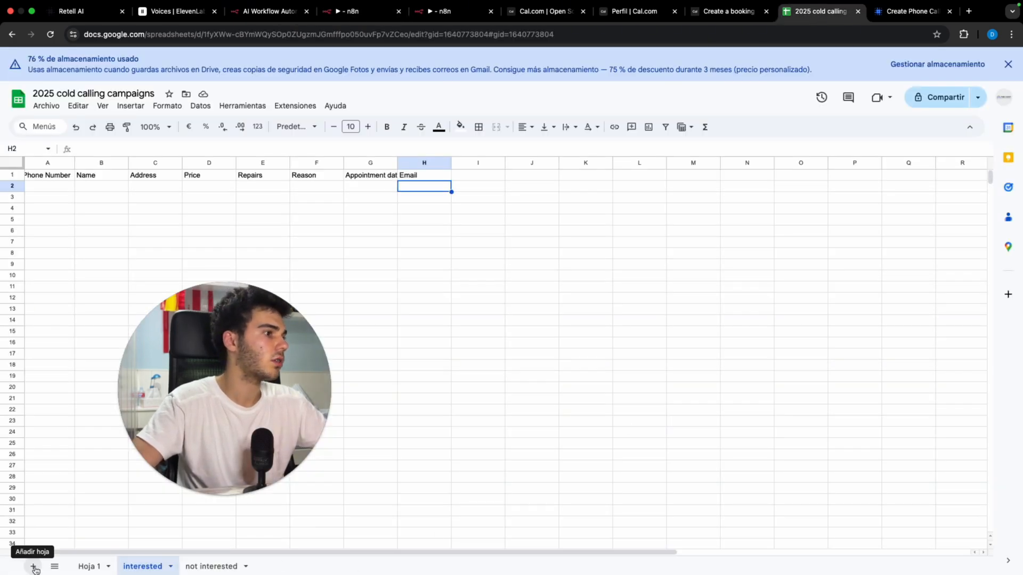
click(33, 566)
right_click(208, 568)
double_click(207, 568)
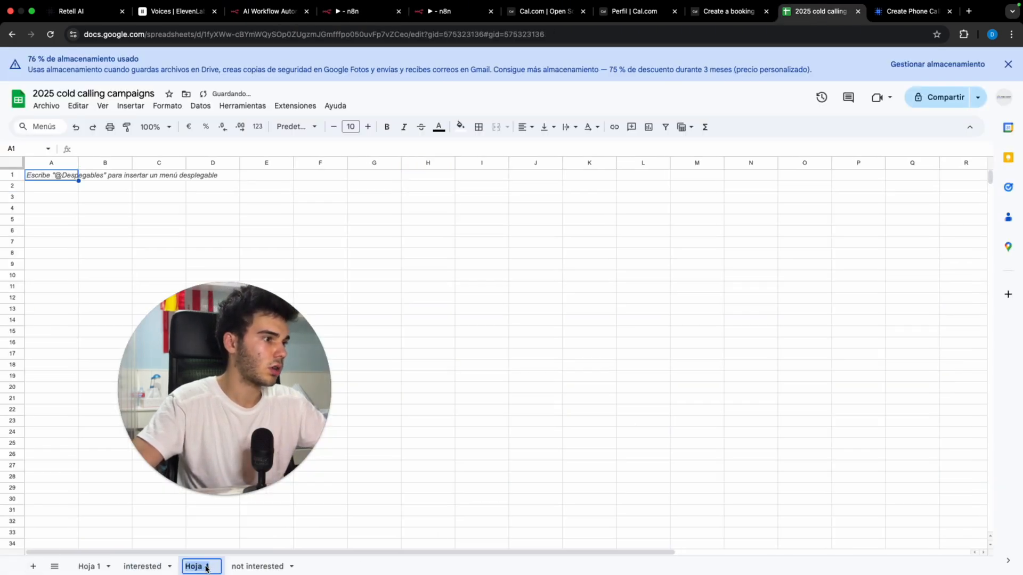
text(No pick up)
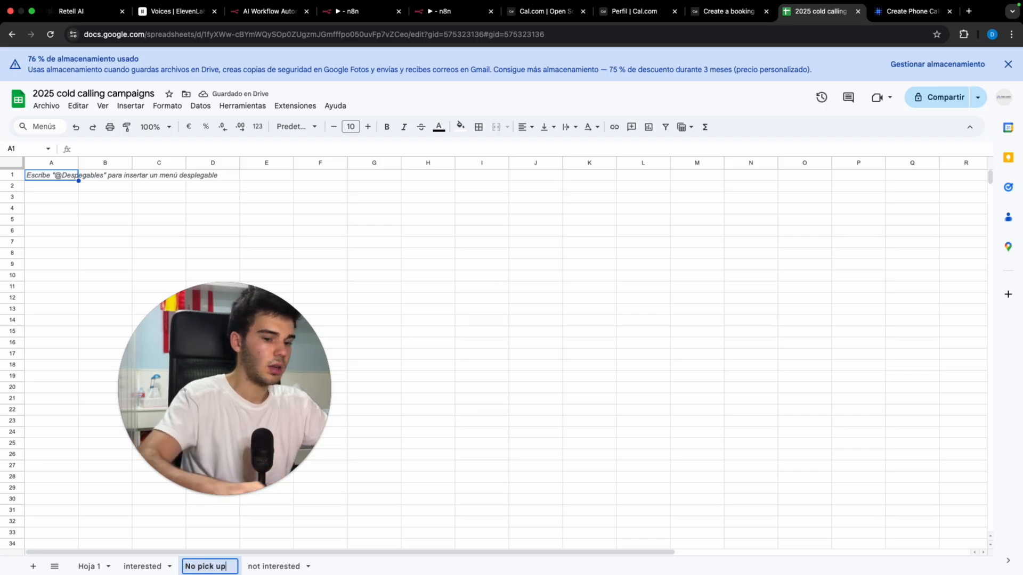
key(Return)
Step: Copy the not interested header row A1:D1 into the No pick up sheet
click(277, 565)
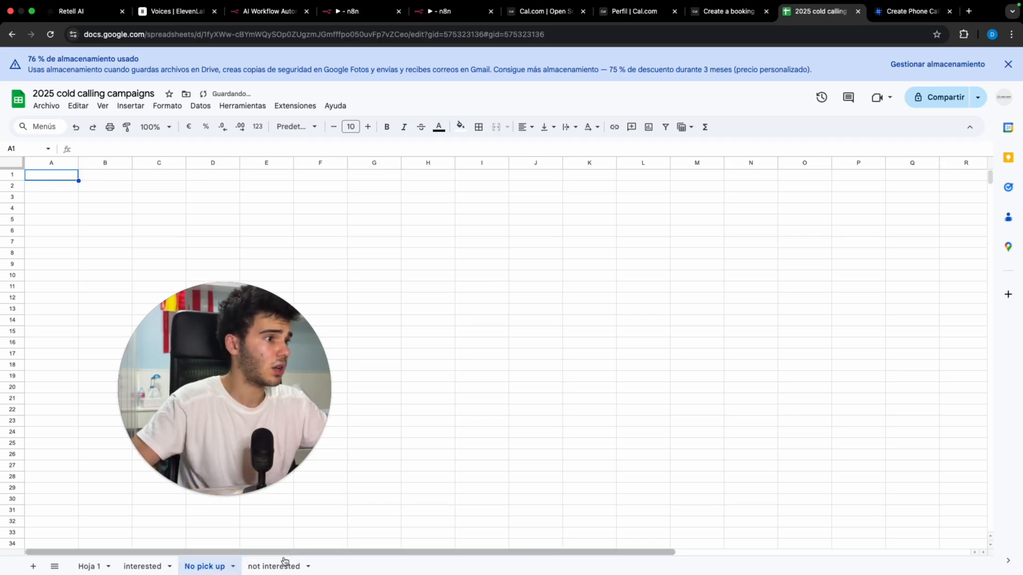
drag(54, 178, 224, 177)
key(ctrl+c)
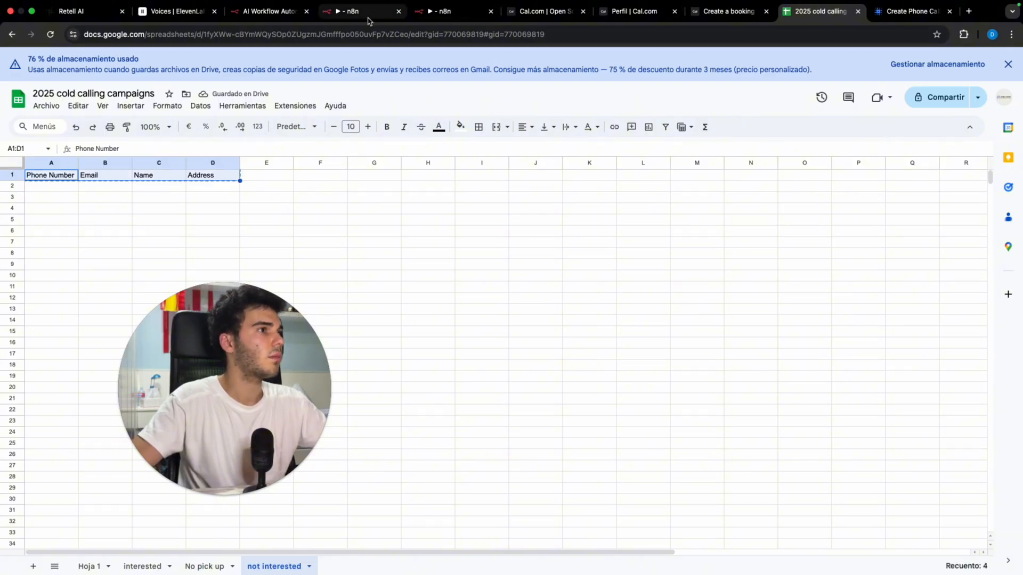
click(437, 14)
click(351, 11)
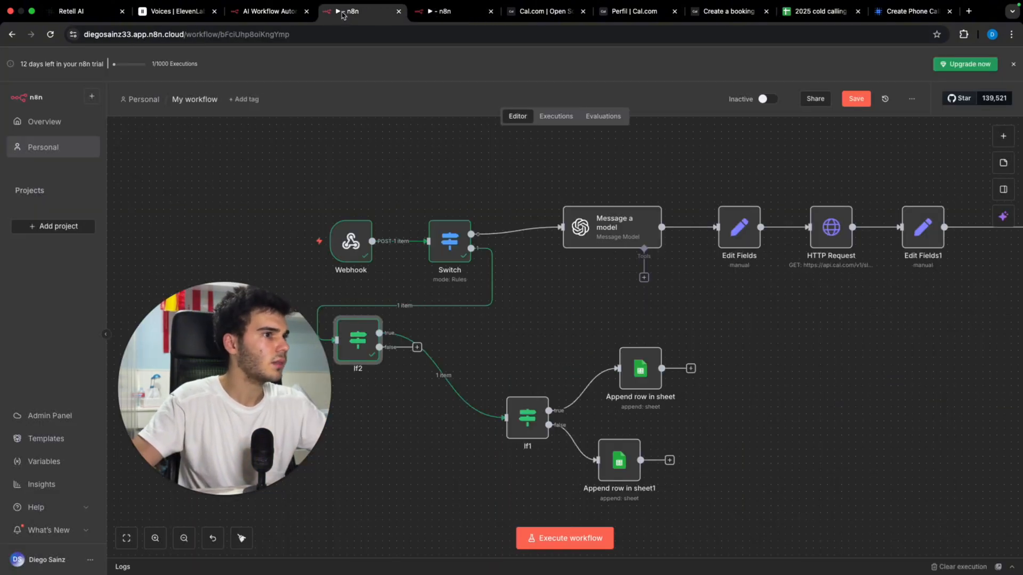
click(783, 12)
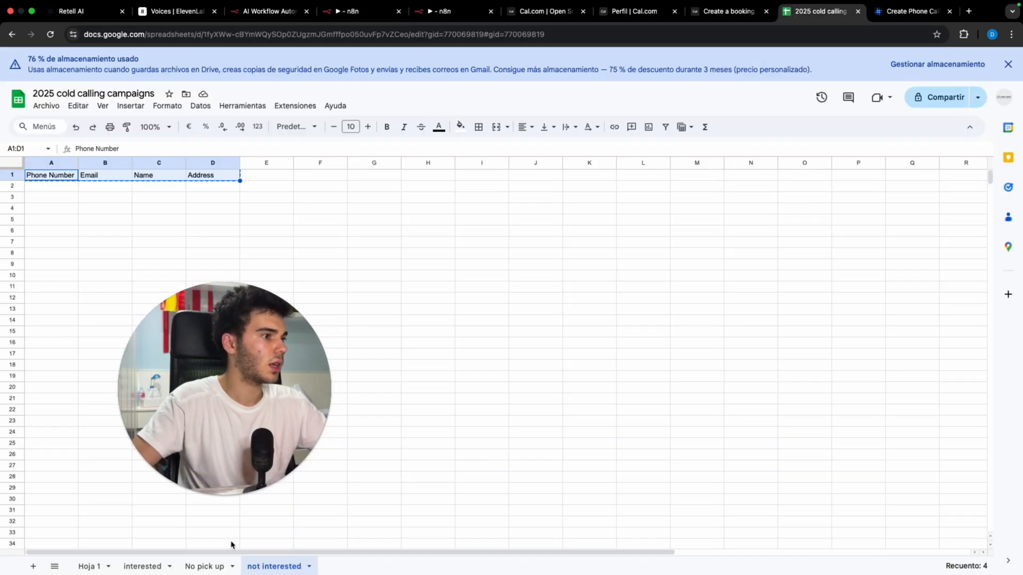
click(204, 566)
key(ctrl+v)
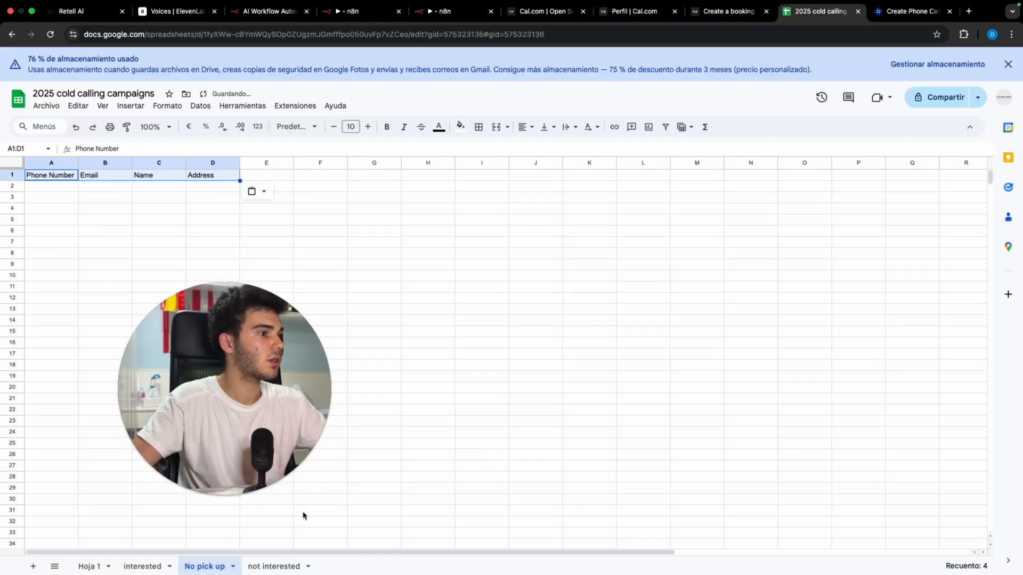
Step: Add 'transcript' and 'recording url' headers in E1:F1 of the not interested sheet
click(283, 566)
click(286, 177)
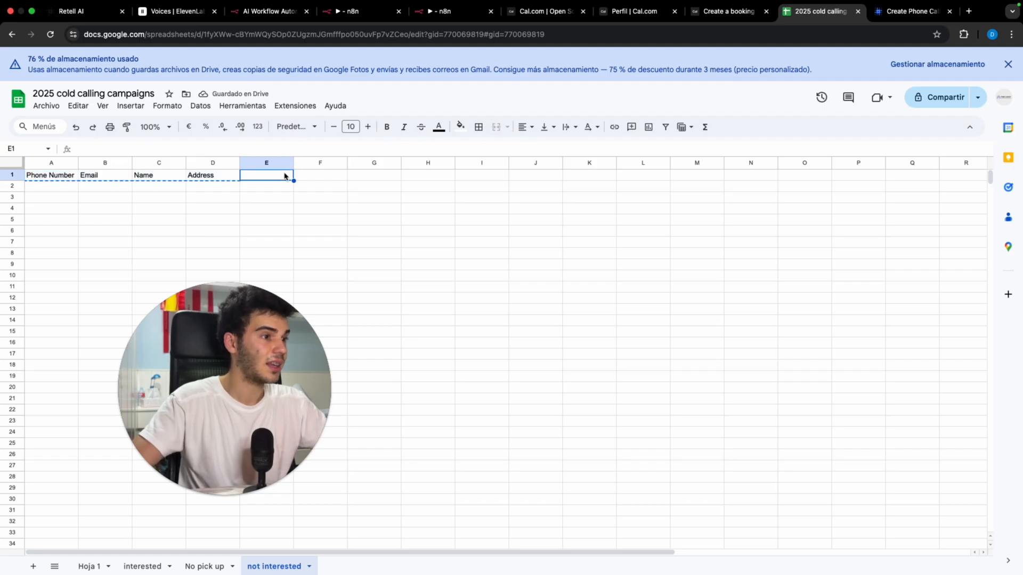
text(transcript)
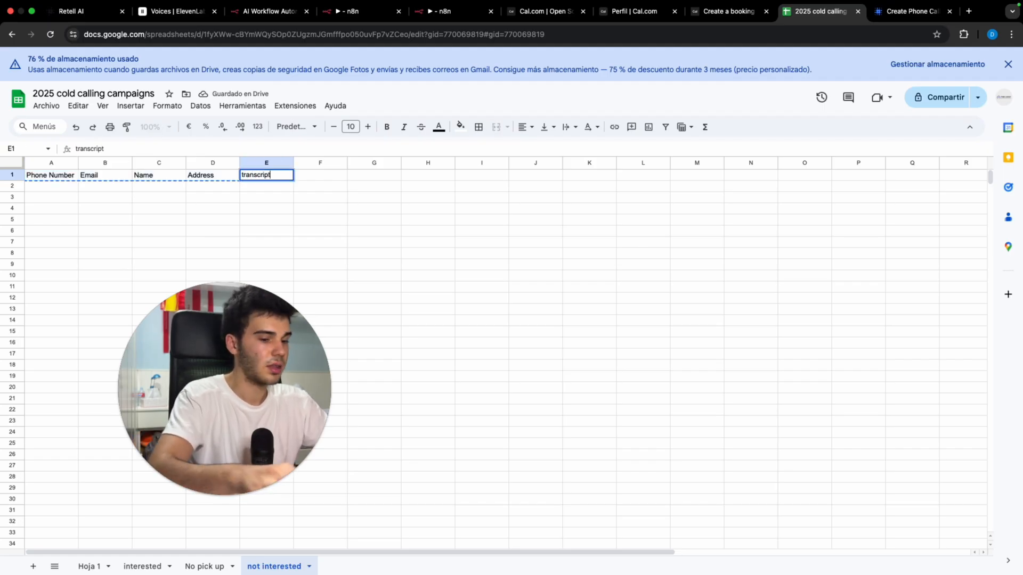
key(Tab)
text(red)
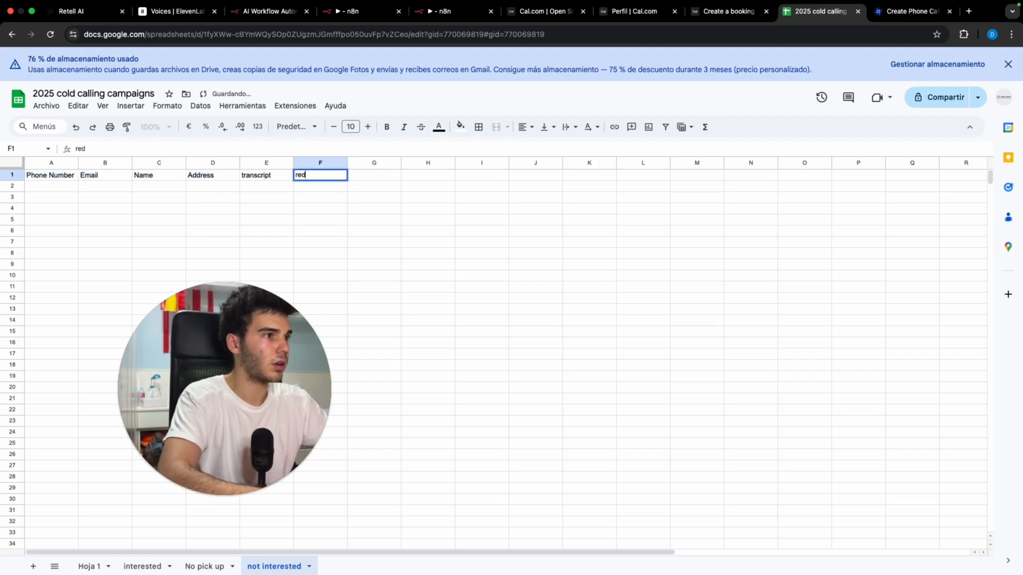
text(ording url)
key(Return)
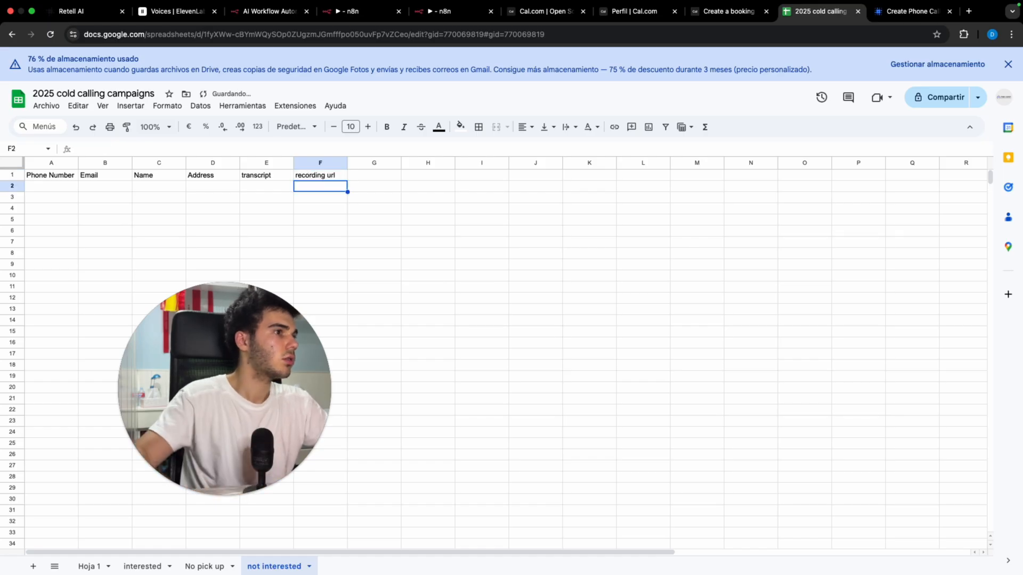
click(299, 171)
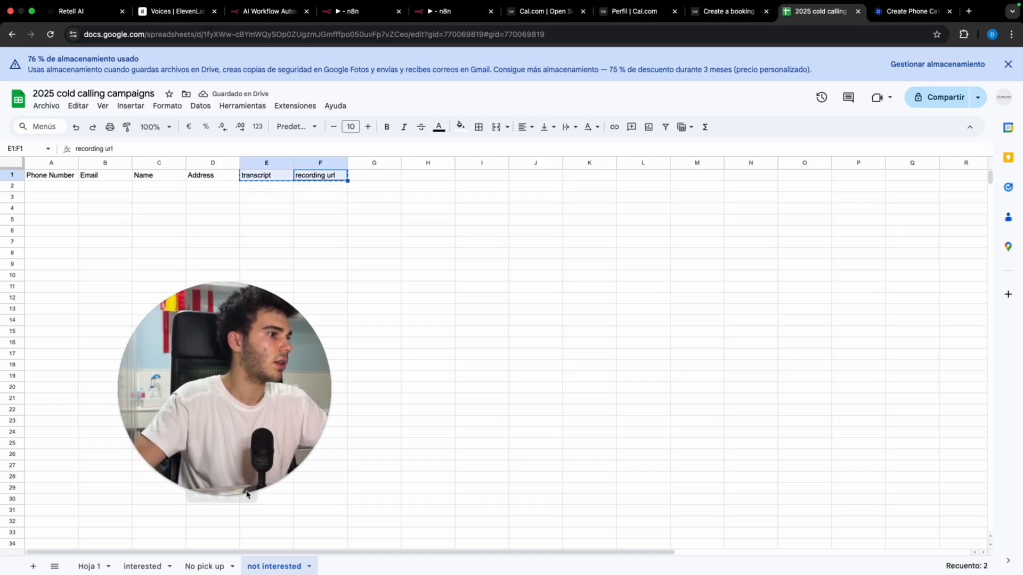
Step: Paste the two new headers into I1:J1 of the interested sheet
click(137, 568)
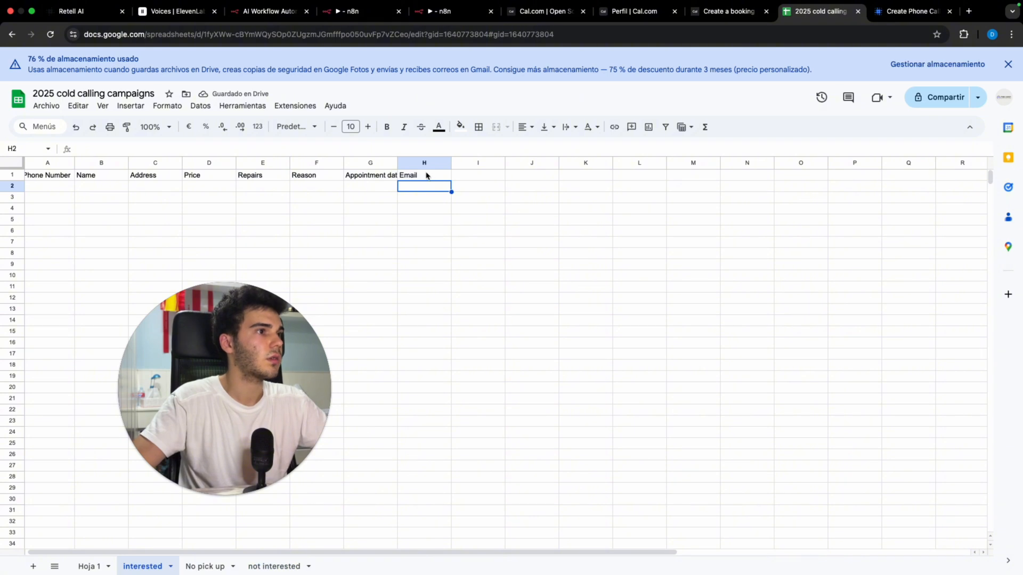
click(428, 176)
click(465, 178)
key(super+v)
click(567, 237)
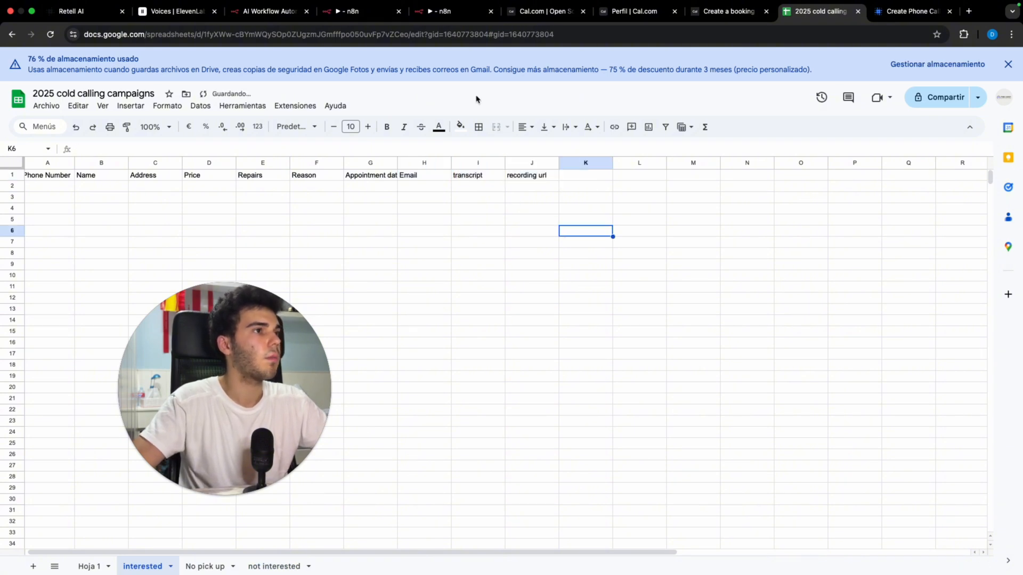
click(361, 15)
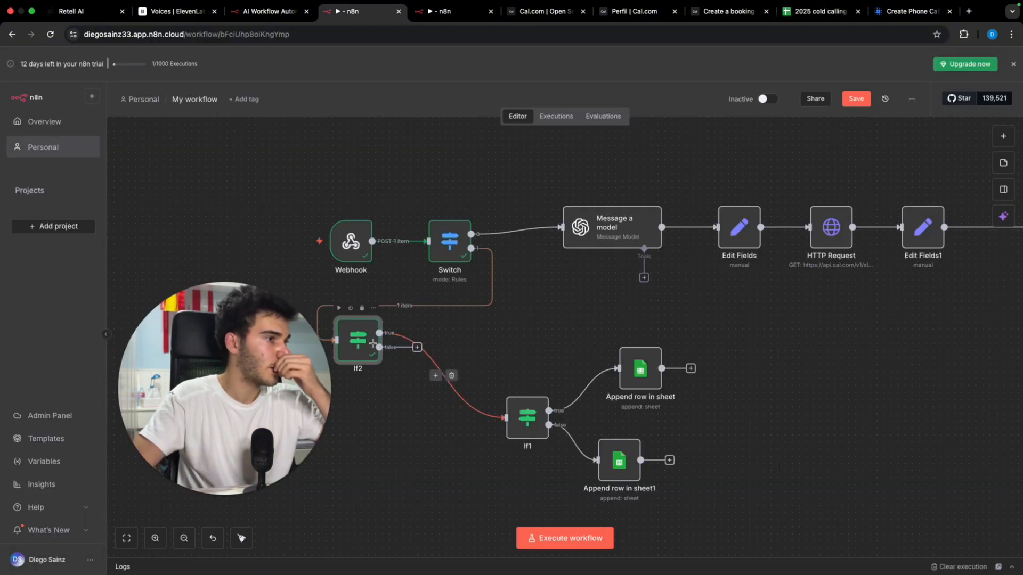
Step: Add a Google Sheets Append row step on If2's false branch targeting '2025 cold calling campaigns' › No pick up
click(417, 347)
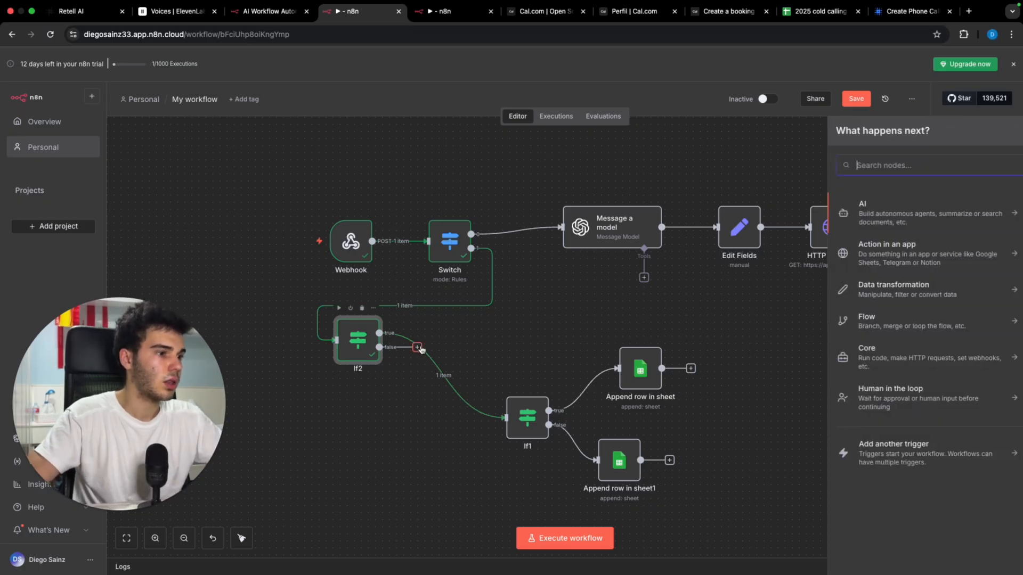
text(sheet)
key(Return)
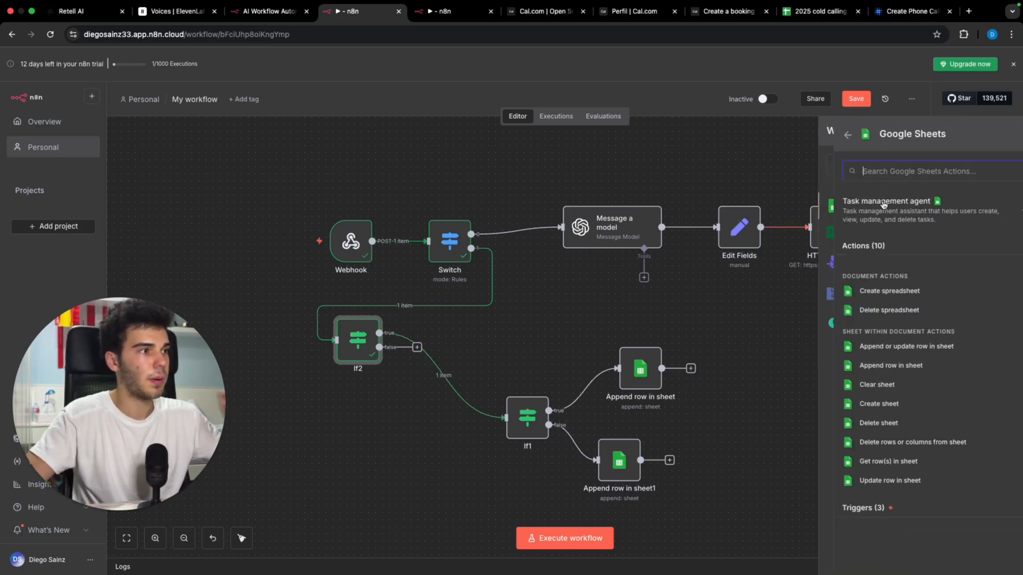
click(879, 366)
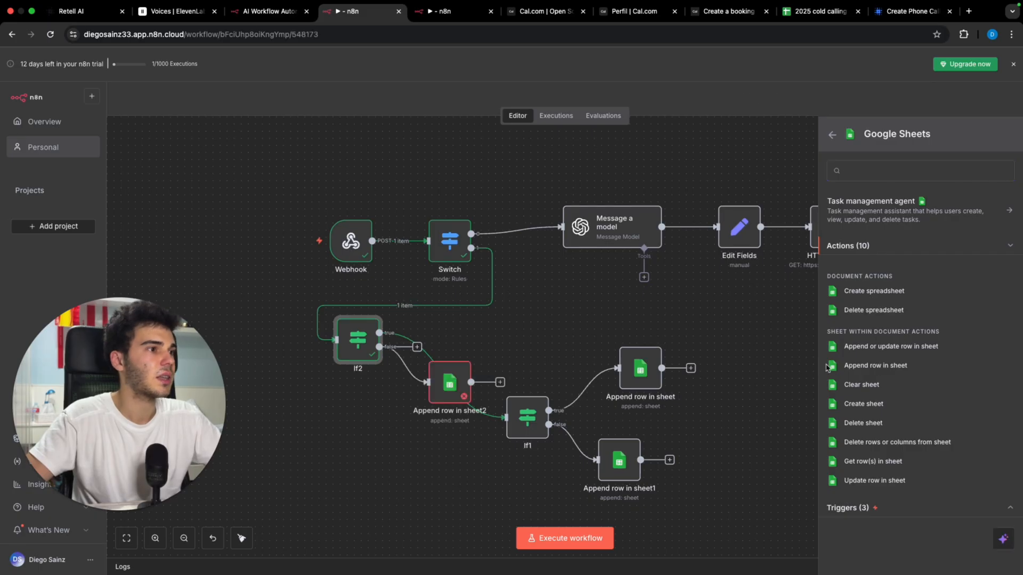
click(535, 277)
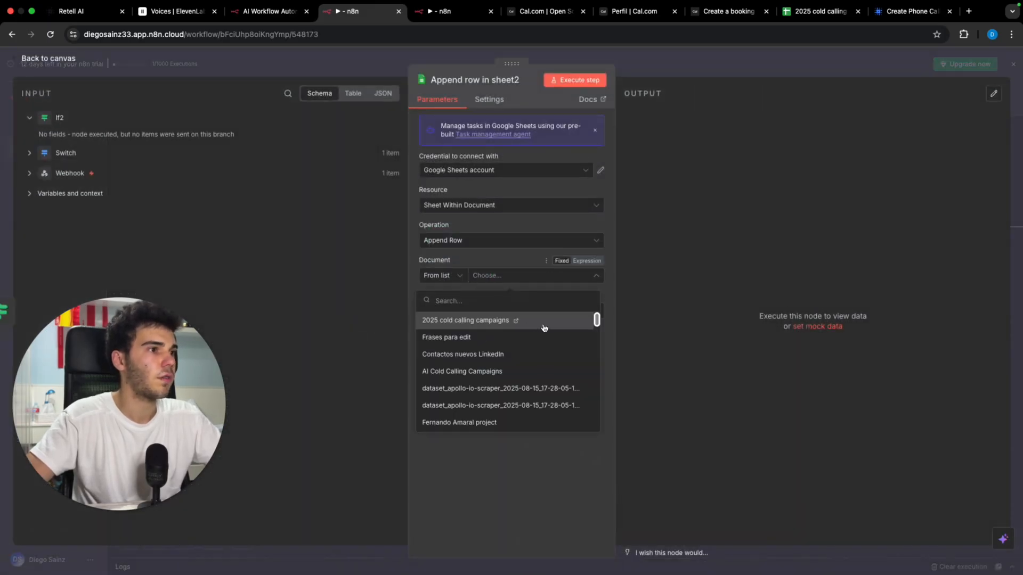
click(544, 321)
click(554, 312)
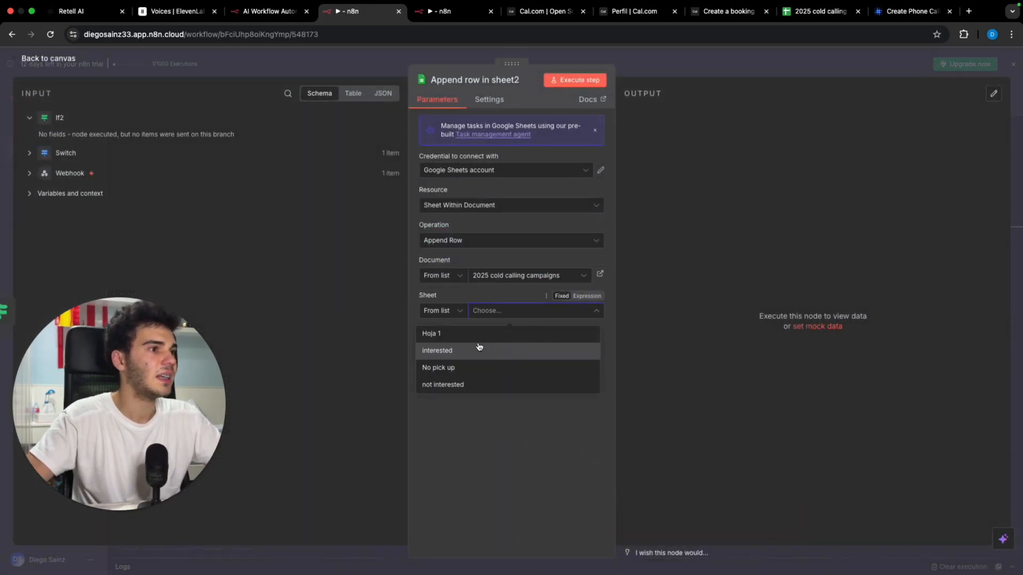
click(508, 372)
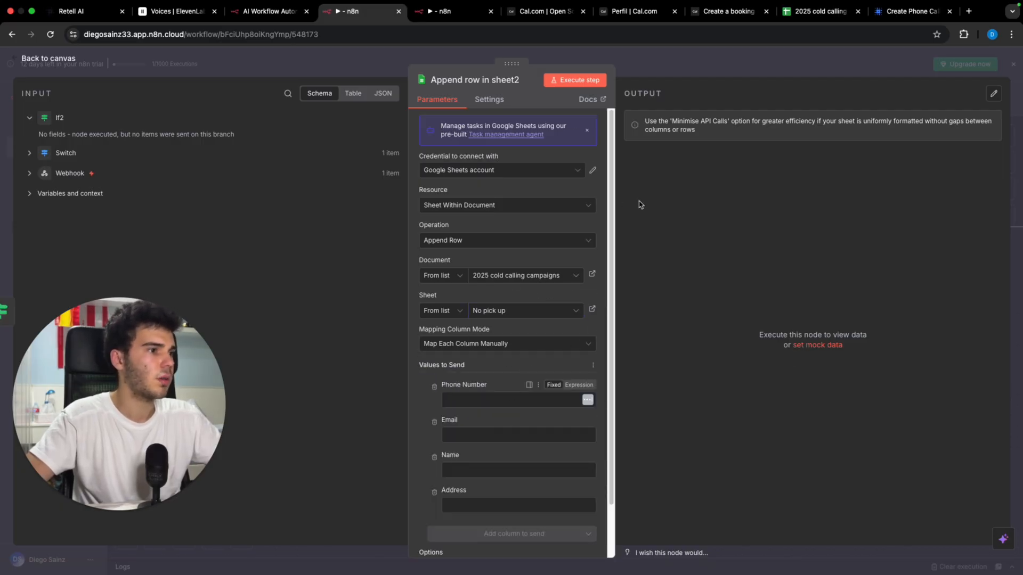
Step: Copy the Phone Number expression from Append row in sheet into Append row in sheet2's Phone Number
click(702, 67)
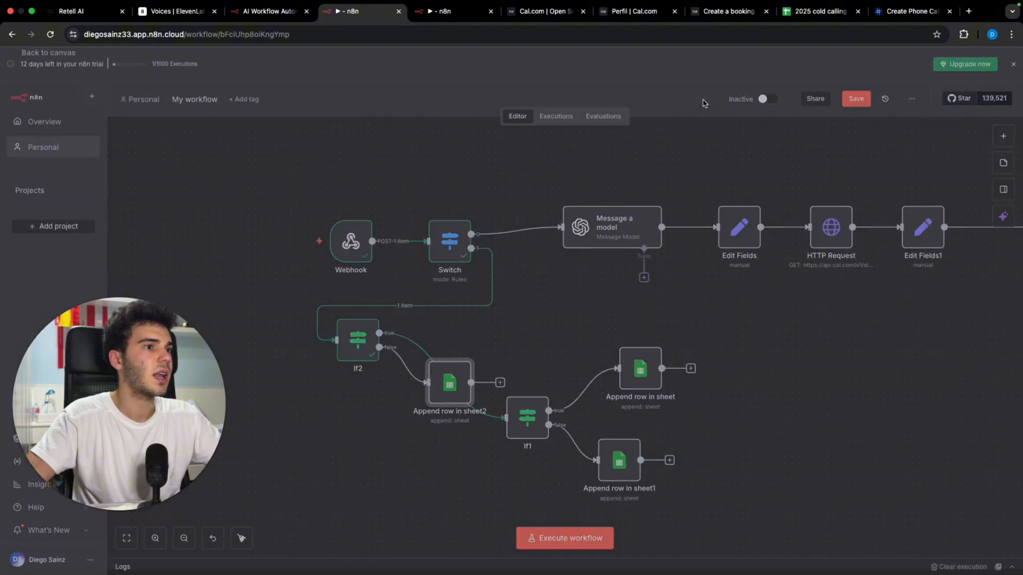
double_click(643, 367)
scroll(561, 353, down, 2)
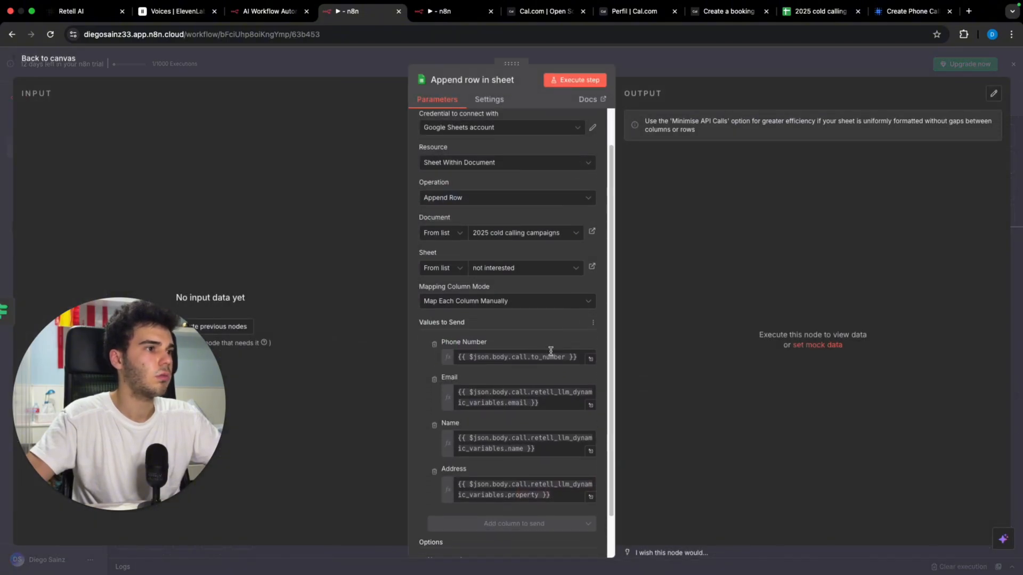
drag(576, 361, 438, 364)
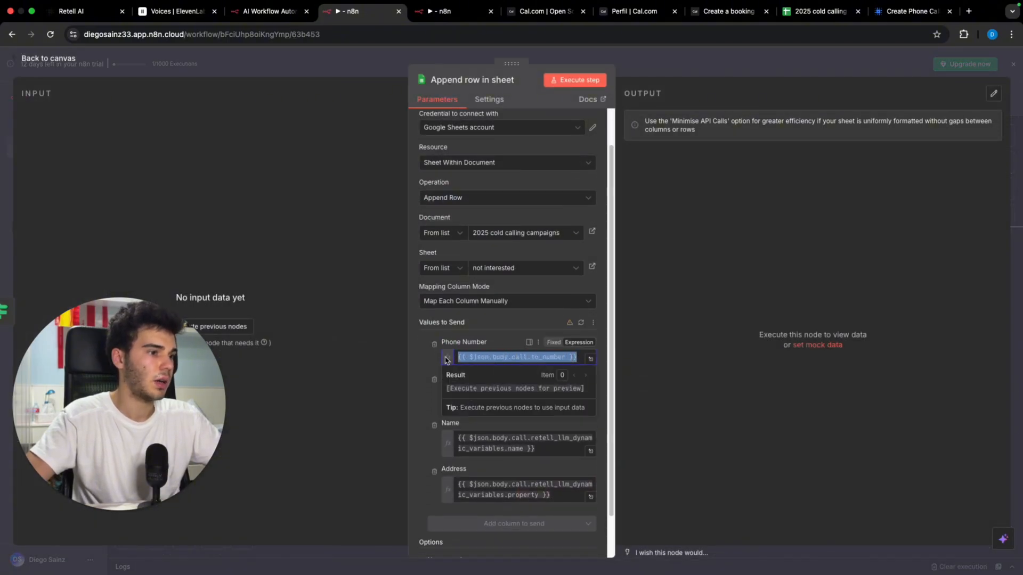
click(674, 50)
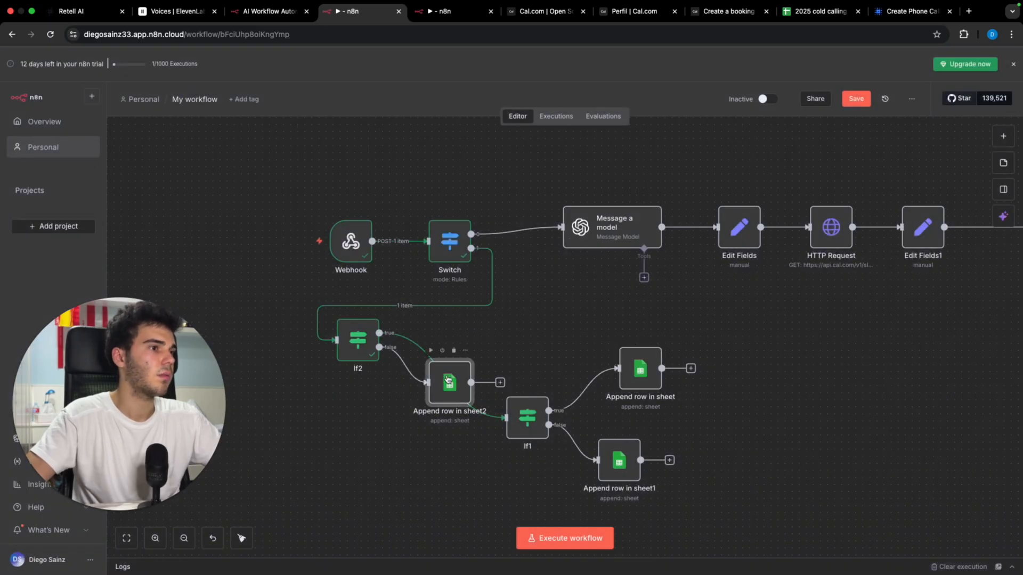
double_click(450, 380)
click(513, 400)
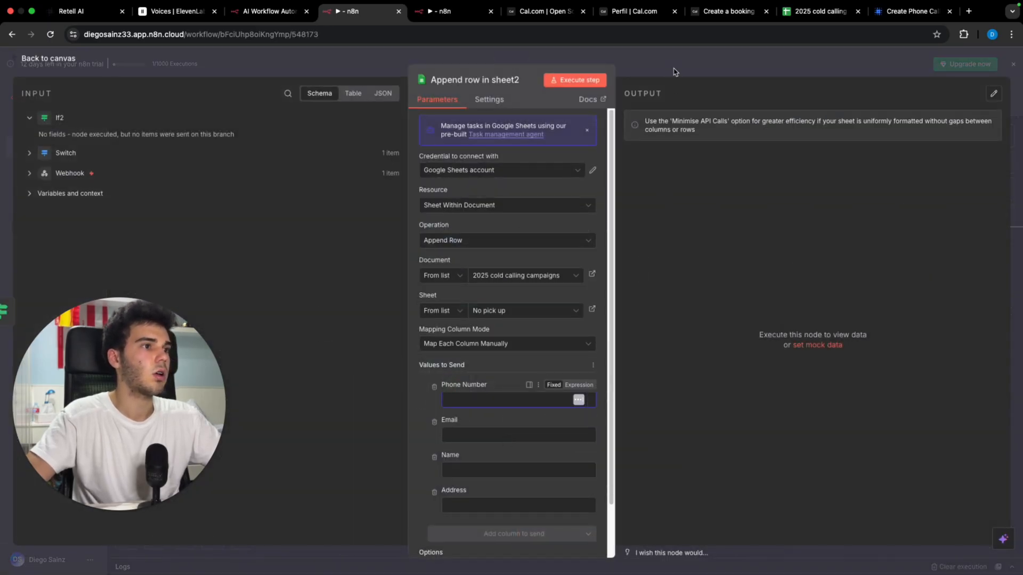
key(super+v)
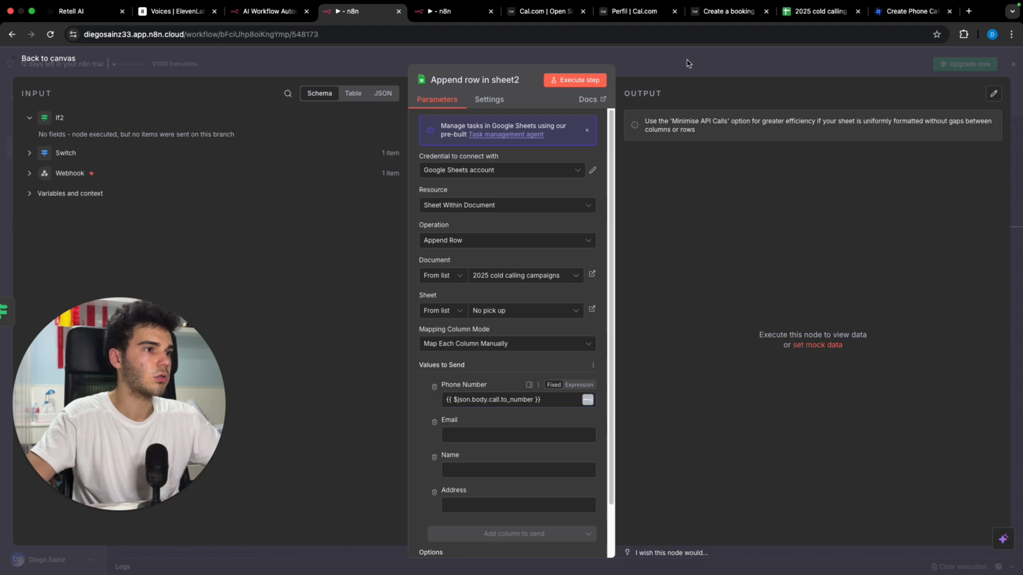
click(686, 63)
Step: Recheck the Append row in sheet node, then test-run If1
double_click(640, 362)
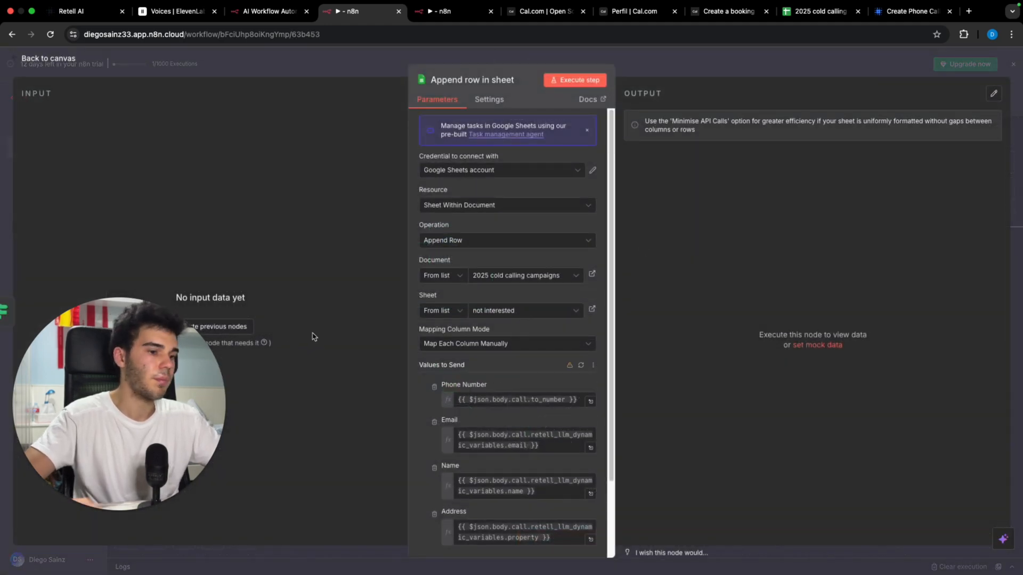
scroll(575, 283, down, 2)
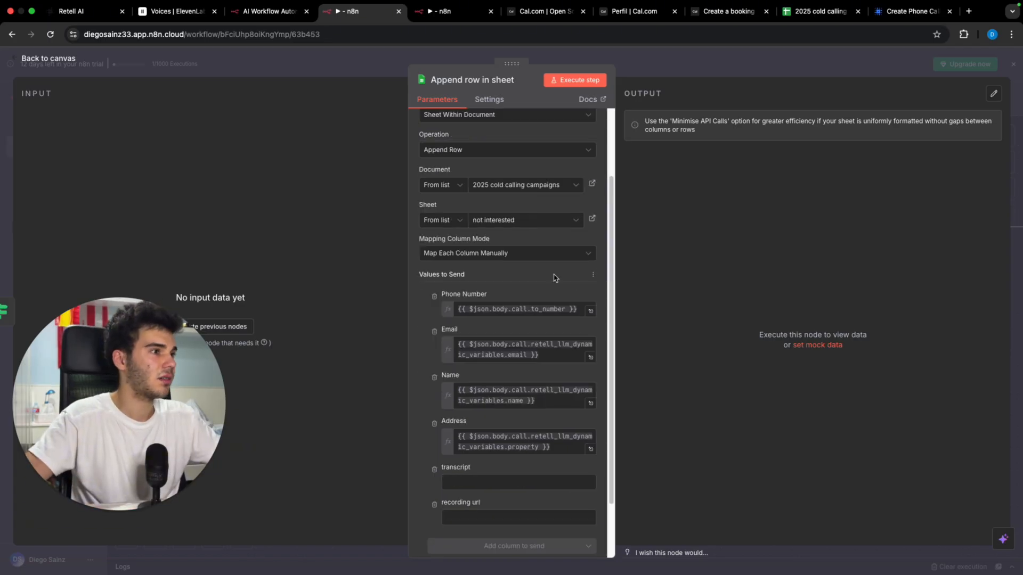
click(737, 71)
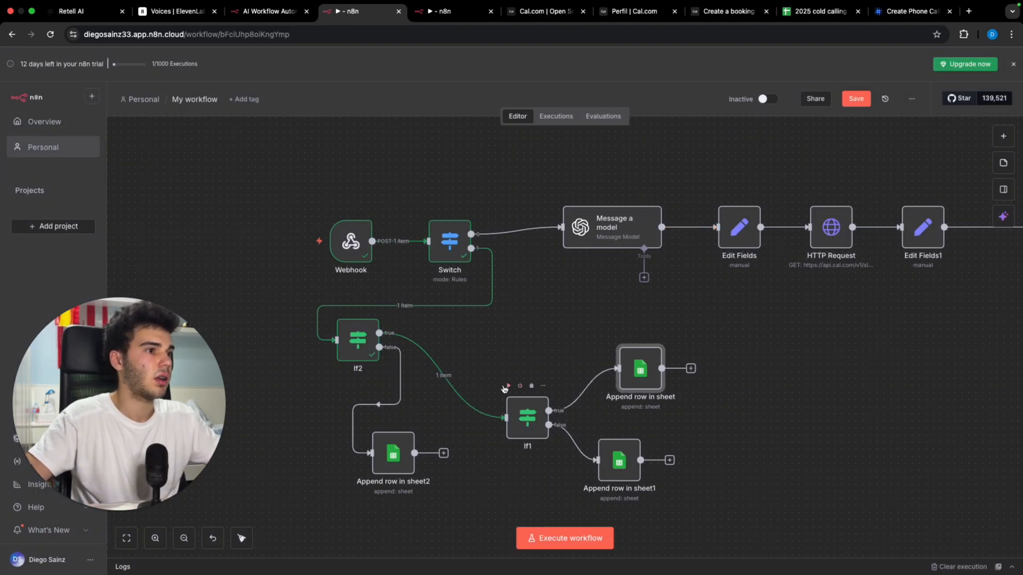
click(507, 386)
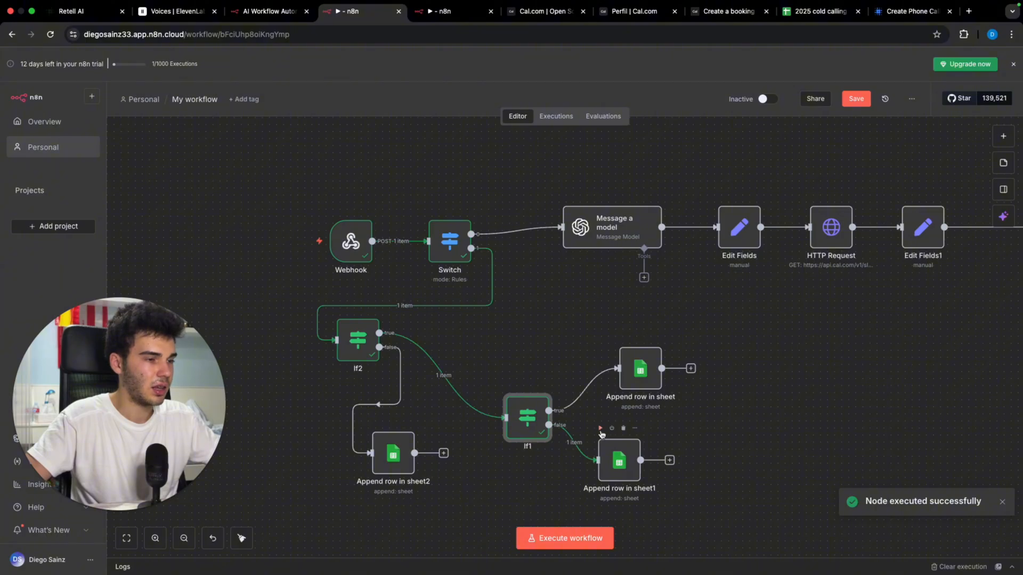
Step: In Append row in sheet1, map recording_url and transcript from the input, then copy the transcript expression
double_click(610, 452)
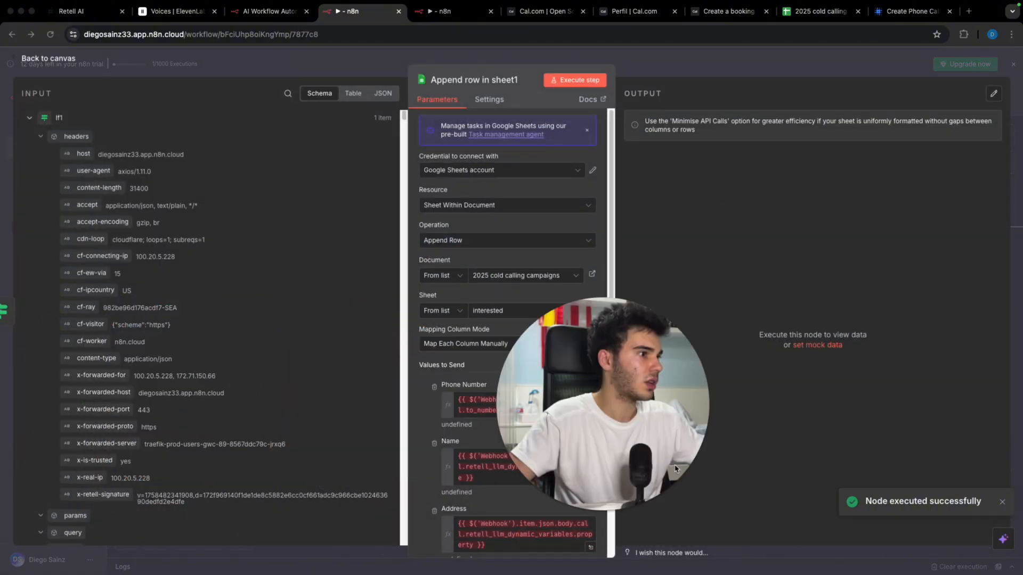
scroll(338, 269, down, 20)
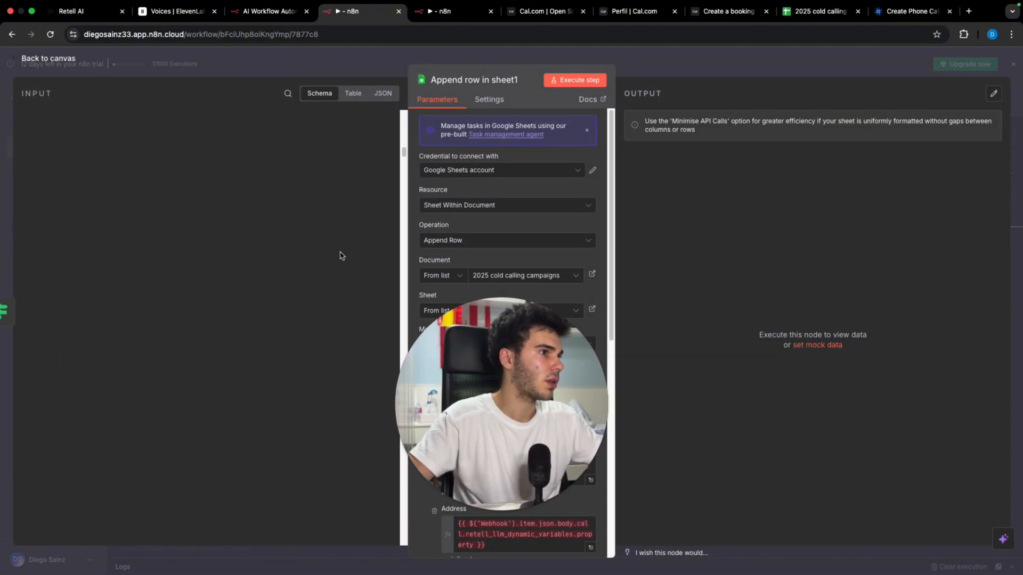
scroll(331, 189, down, 2)
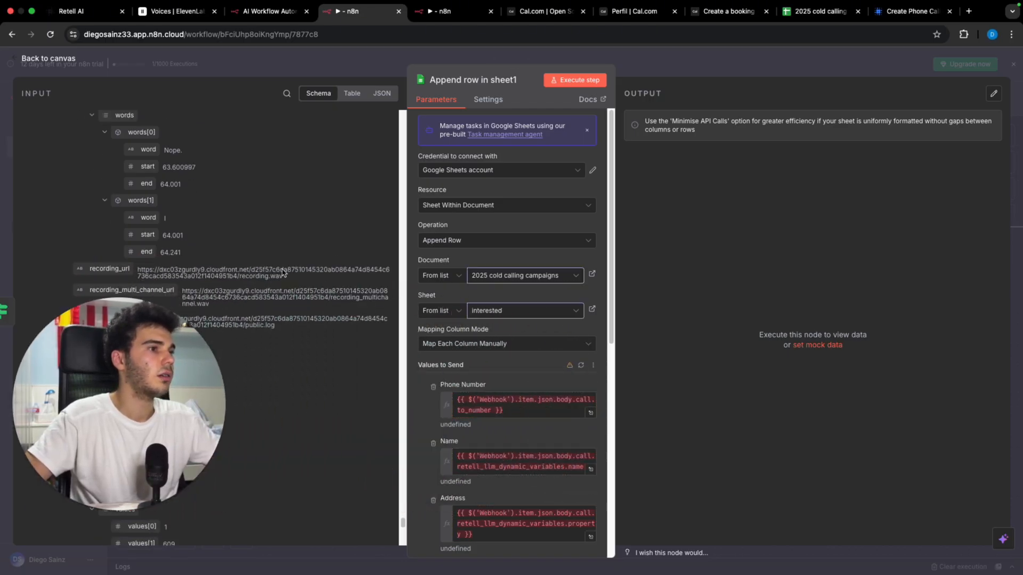
scroll(578, 365, down, 10)
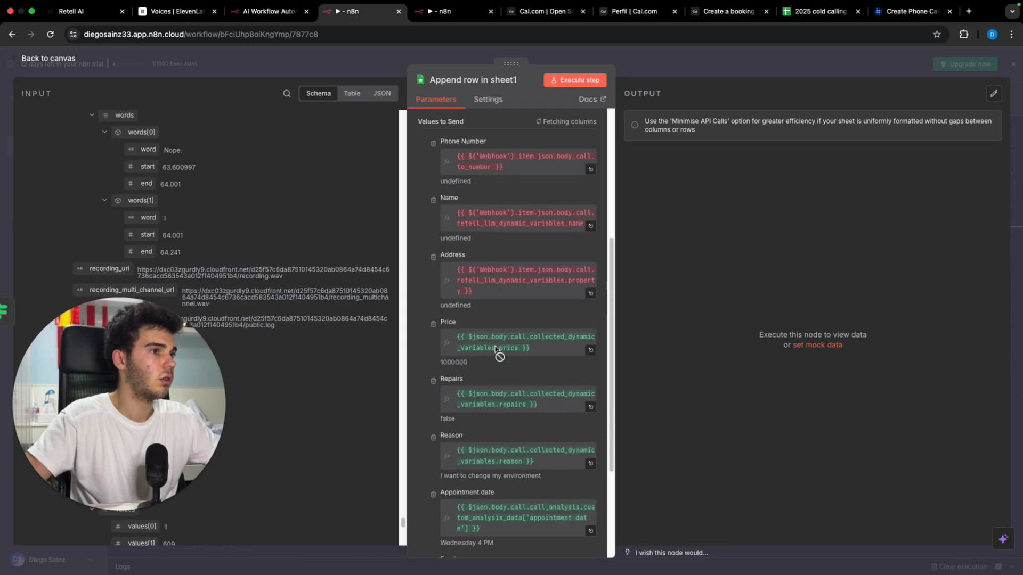
drag(109, 268, 464, 446)
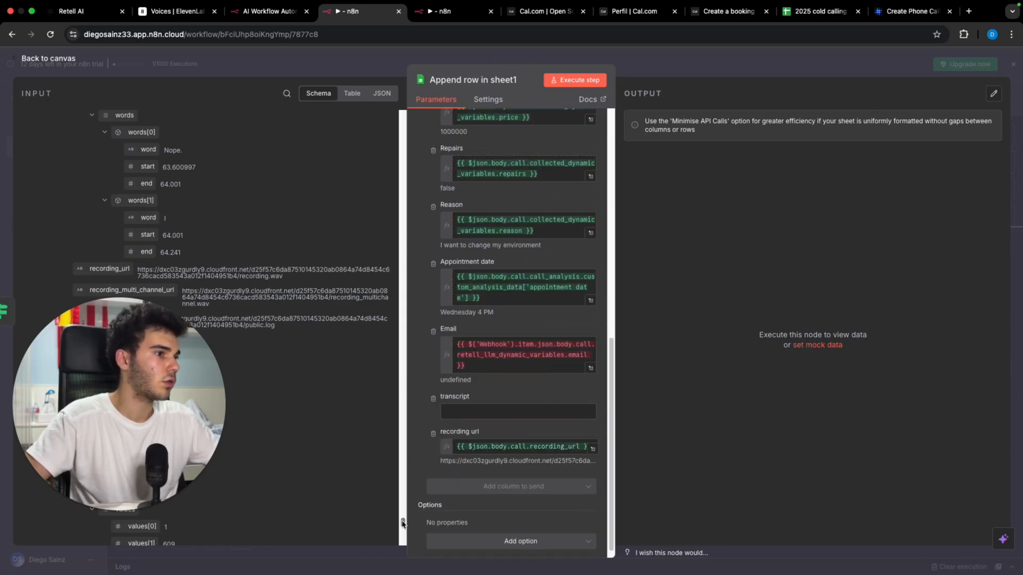
drag(403, 523, 401, 139)
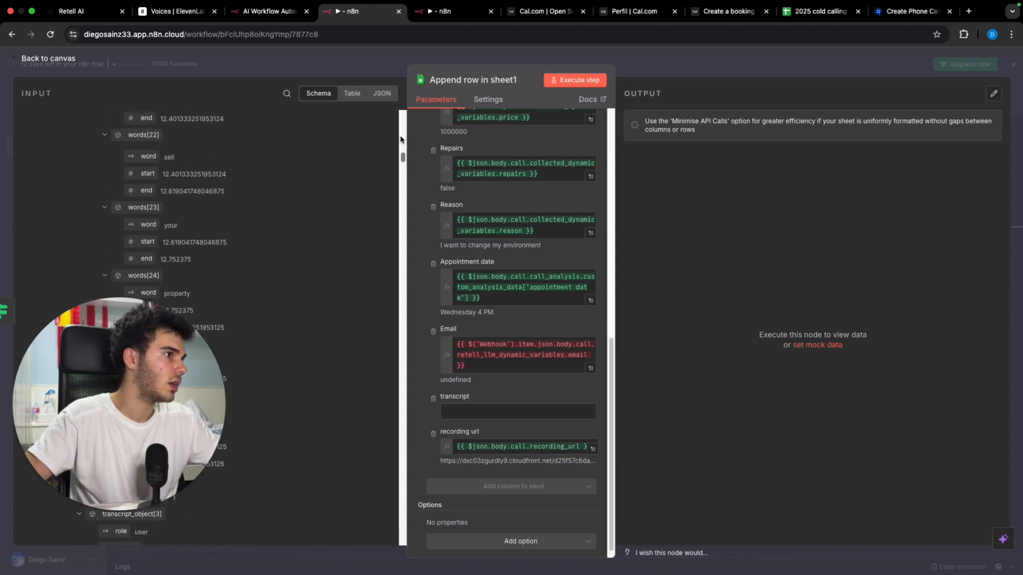
scroll(358, 173, up, 10)
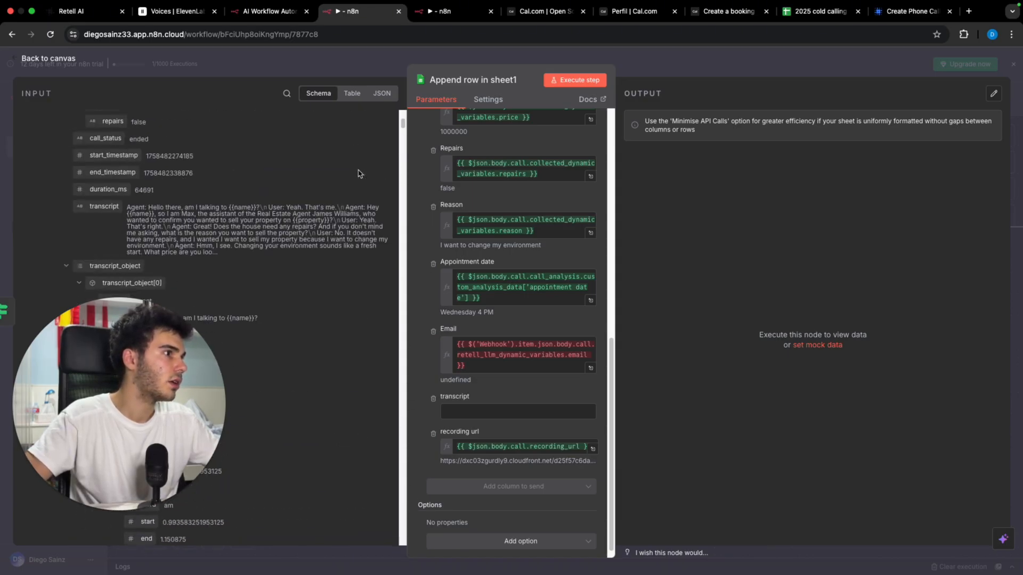
scroll(358, 172, up, 1)
drag(103, 213, 501, 411)
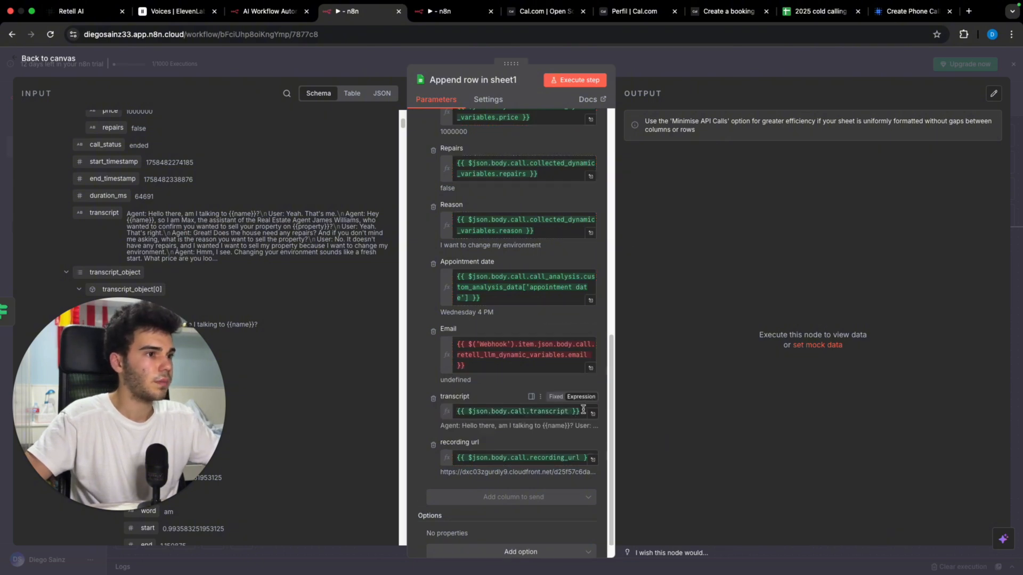
drag(583, 409, 426, 405)
key(ctrl+c)
Step: Paste the transcript expression into the not-interested Append row in sheet's transcript field as an Expression
click(746, 62)
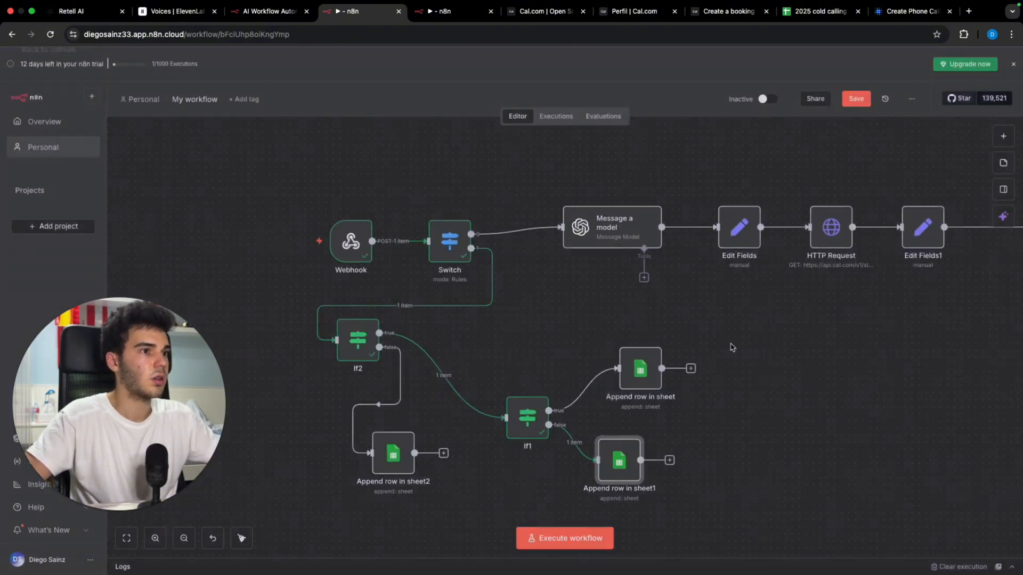
double_click(636, 366)
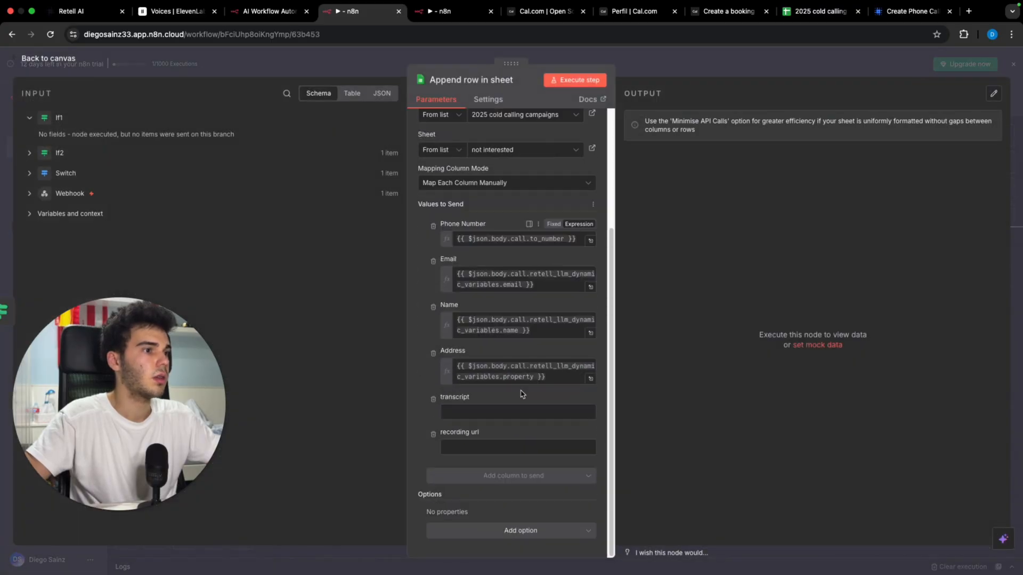
click(490, 411)
key(ctrl+v)
click(578, 397)
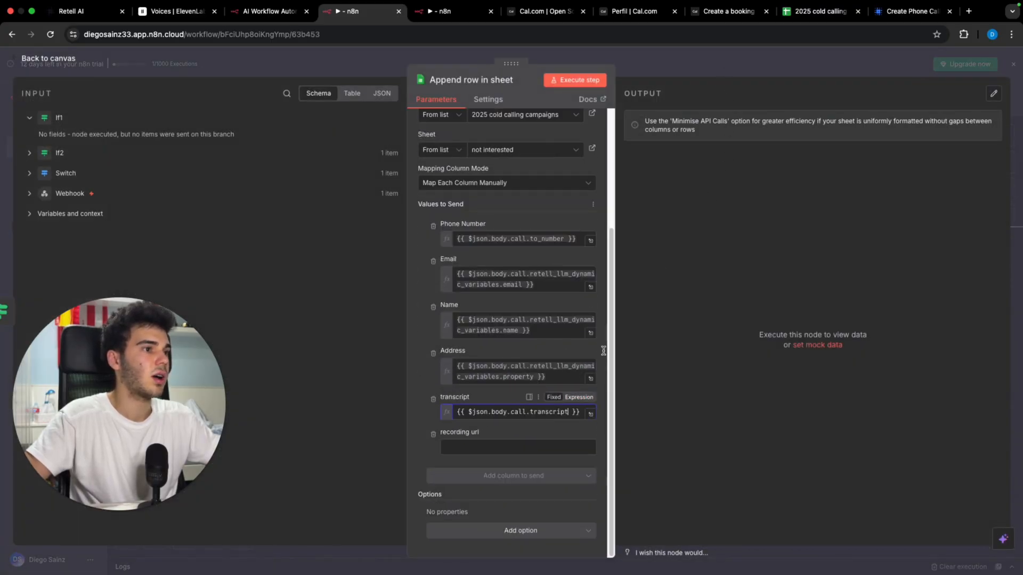
key(Escape)
Step: Copy the recording url expression from Append row in sheet1 into the not-interested step's recording url field
double_click(618, 463)
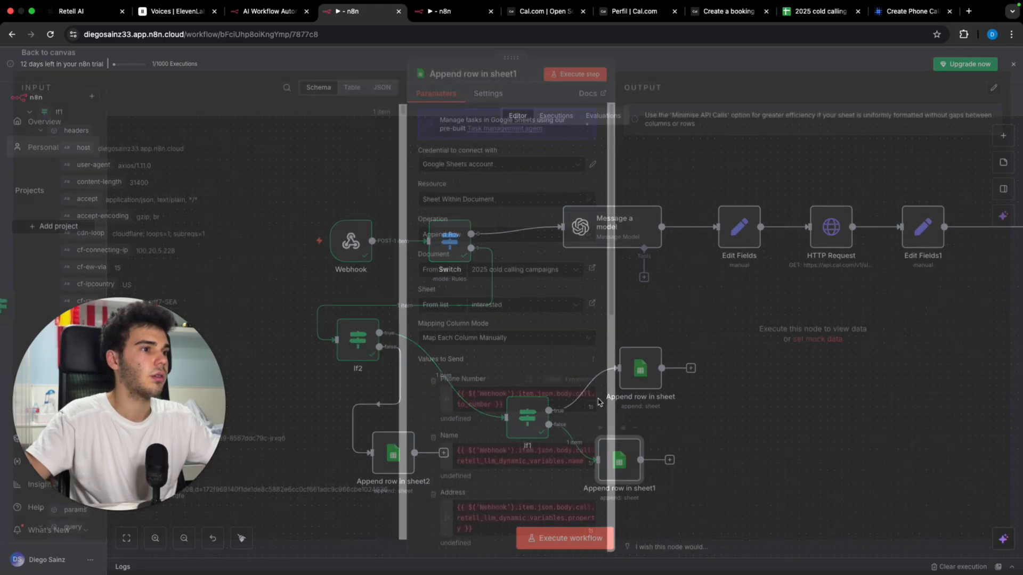
triple_click(570, 436)
key(super+c)
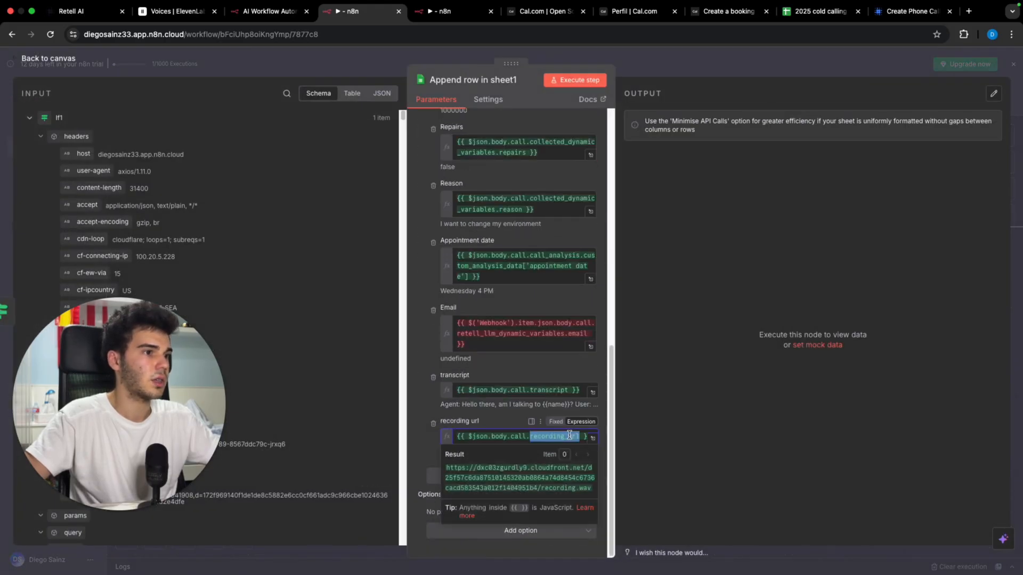
click(771, 73)
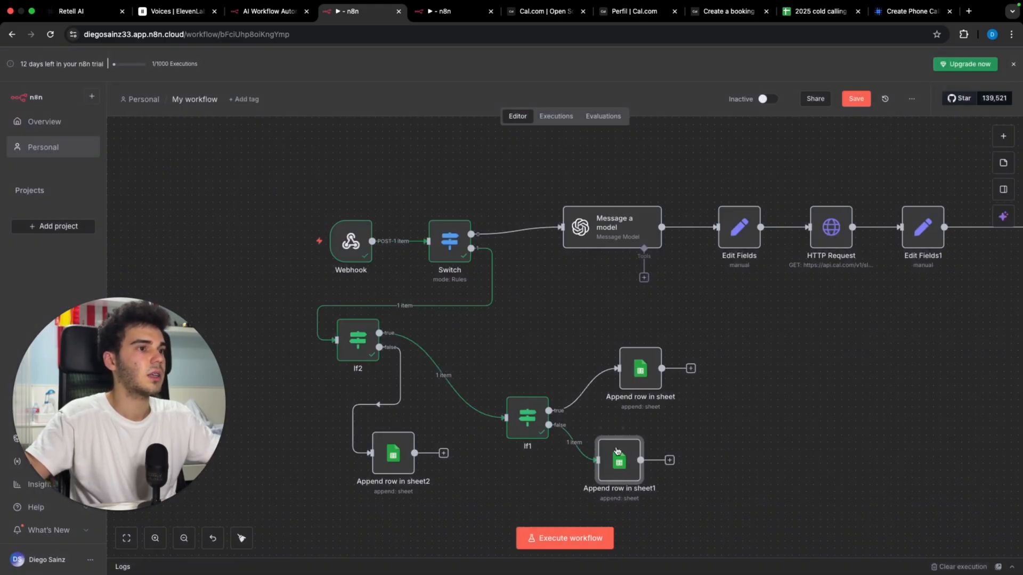
double_click(628, 373)
click(559, 448)
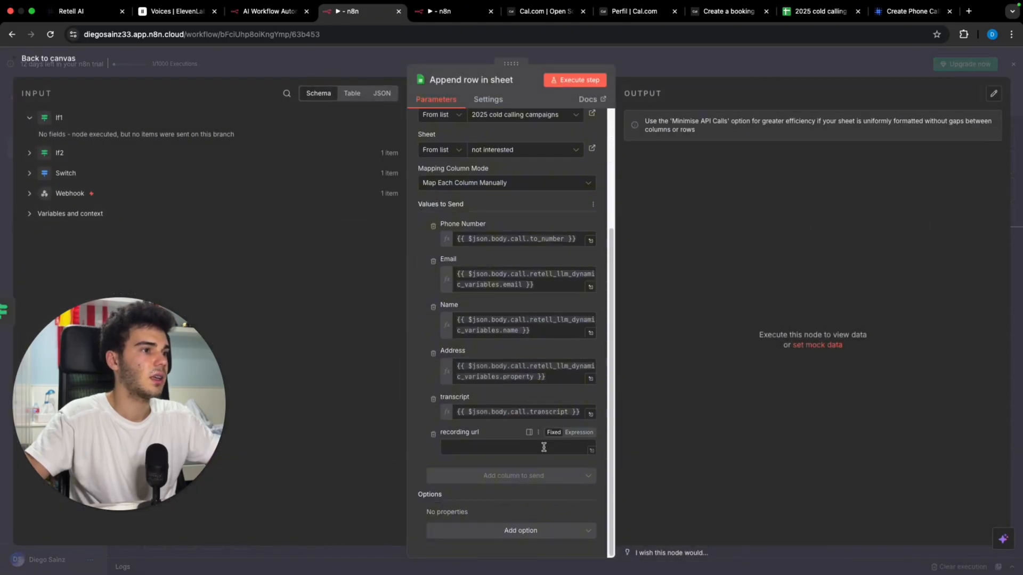
key(super+v)
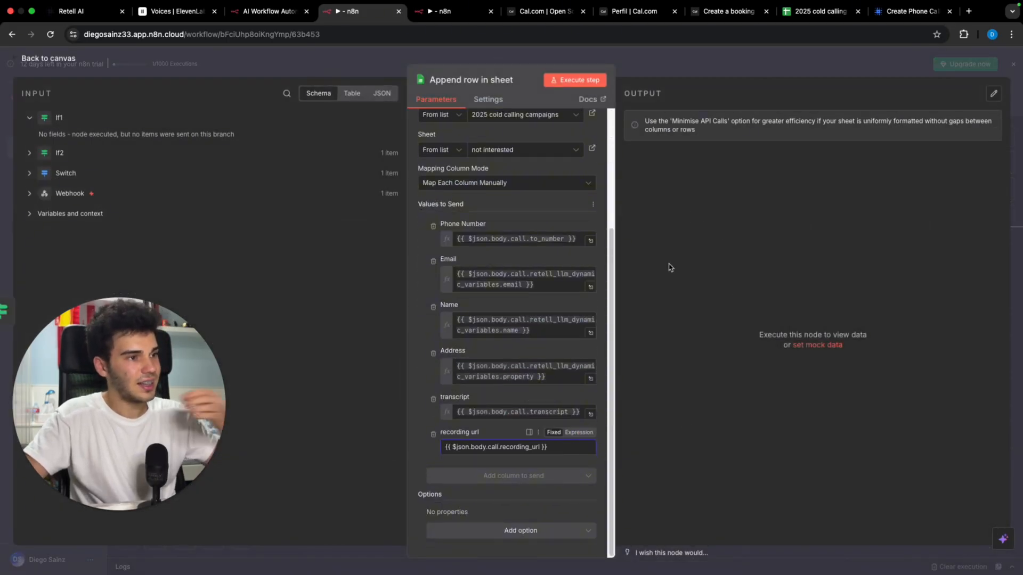
click(567, 434)
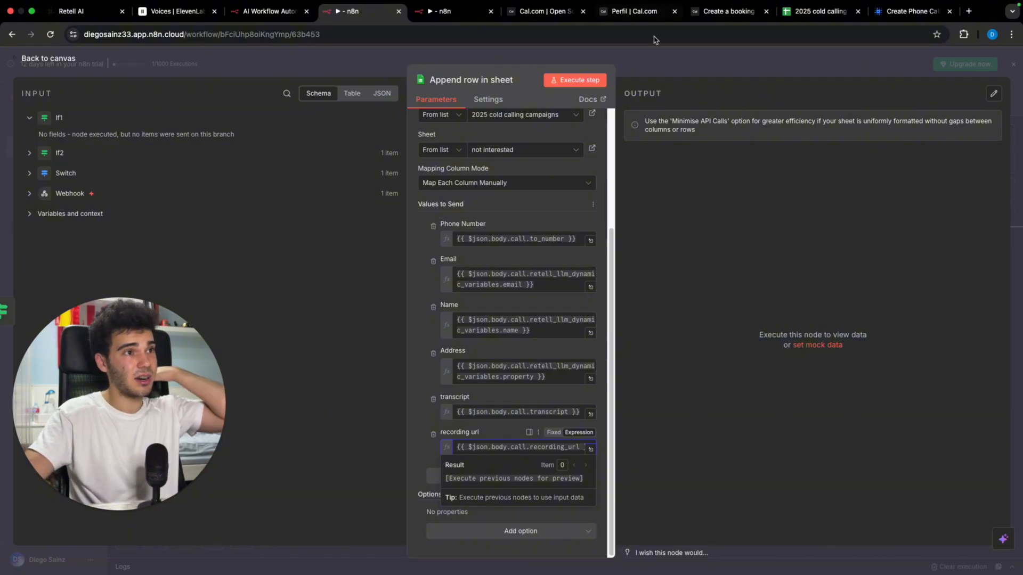
click(663, 73)
Step: Add a Gmail Send a message step after Append row in sheet1 and execute the workflow for test data
click(669, 461)
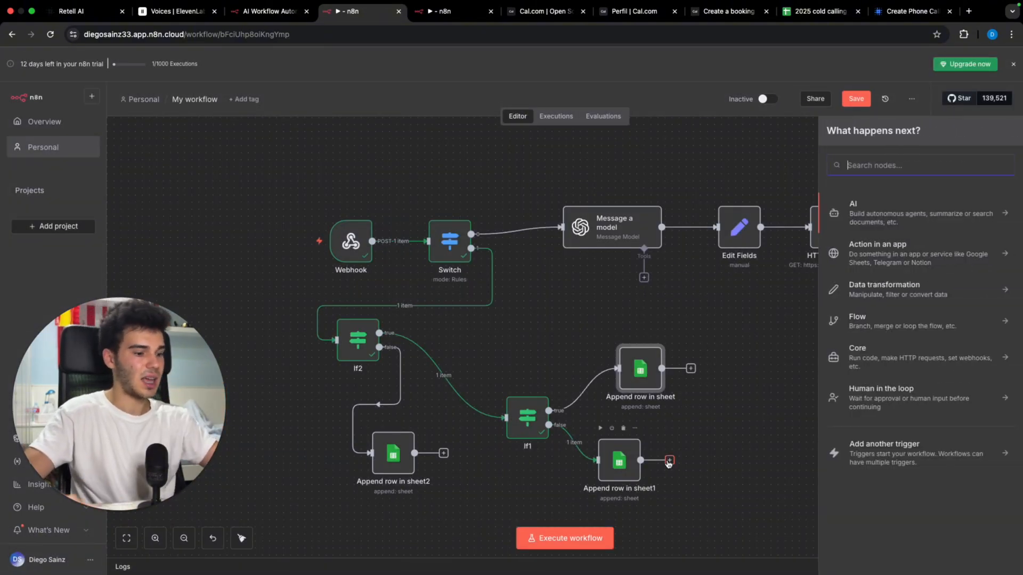
text(gmail)
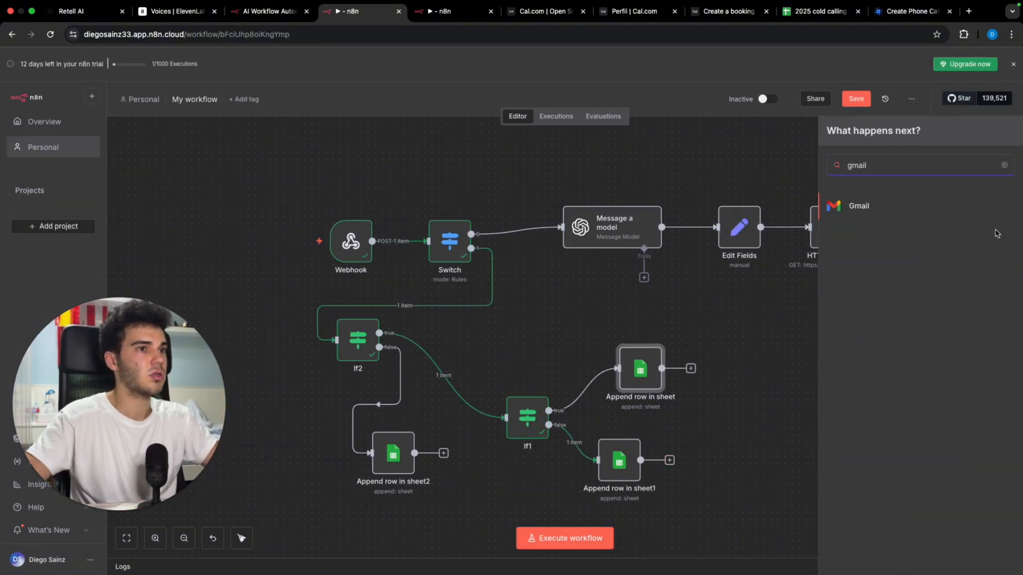
click(920, 217)
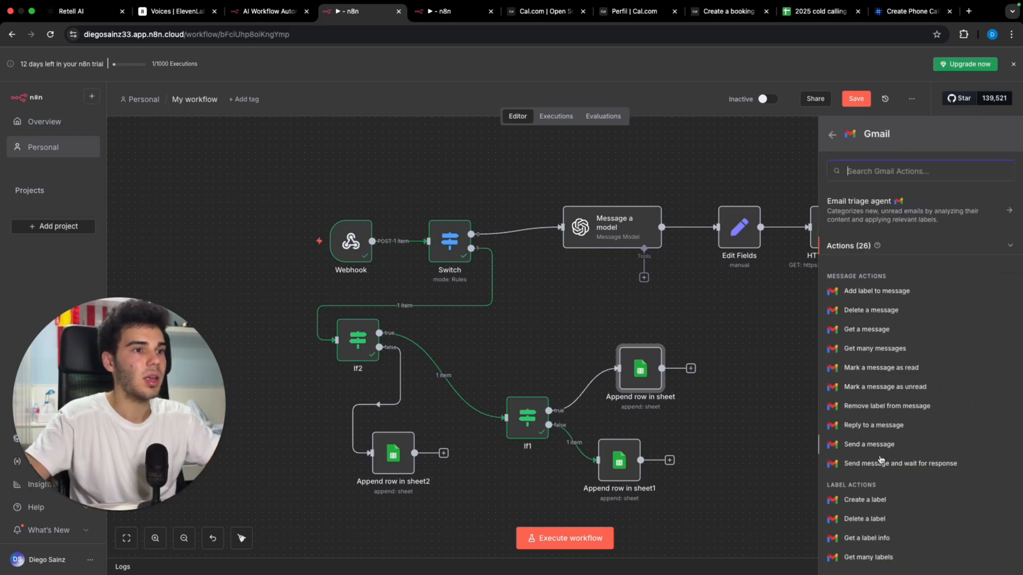
click(896, 448)
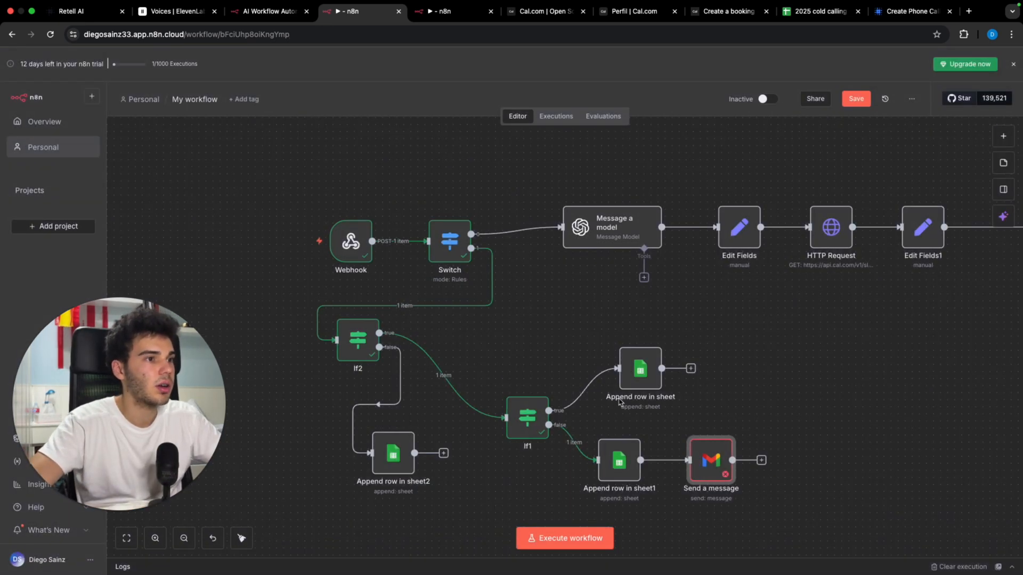
click(600, 429)
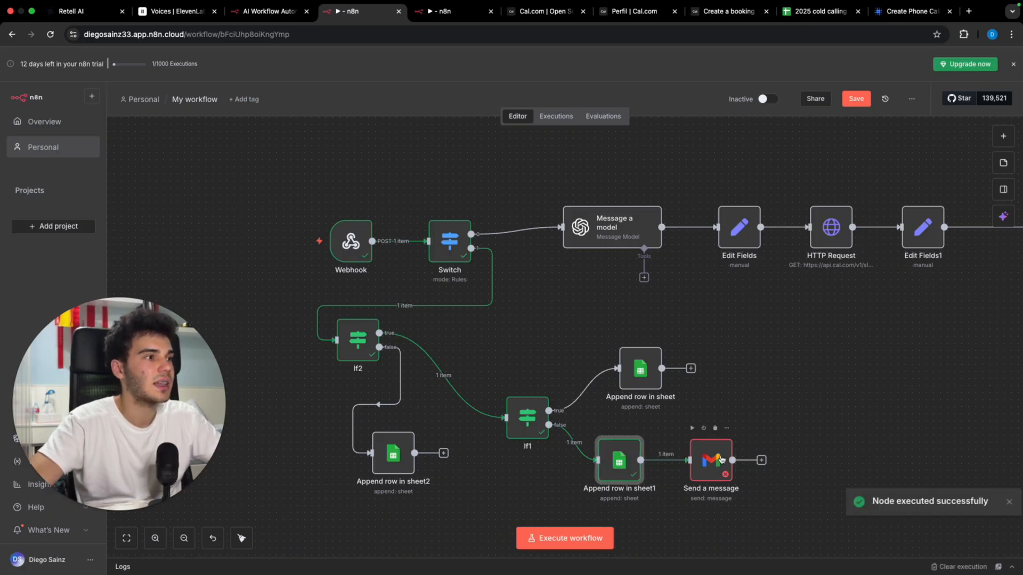
double_click(721, 459)
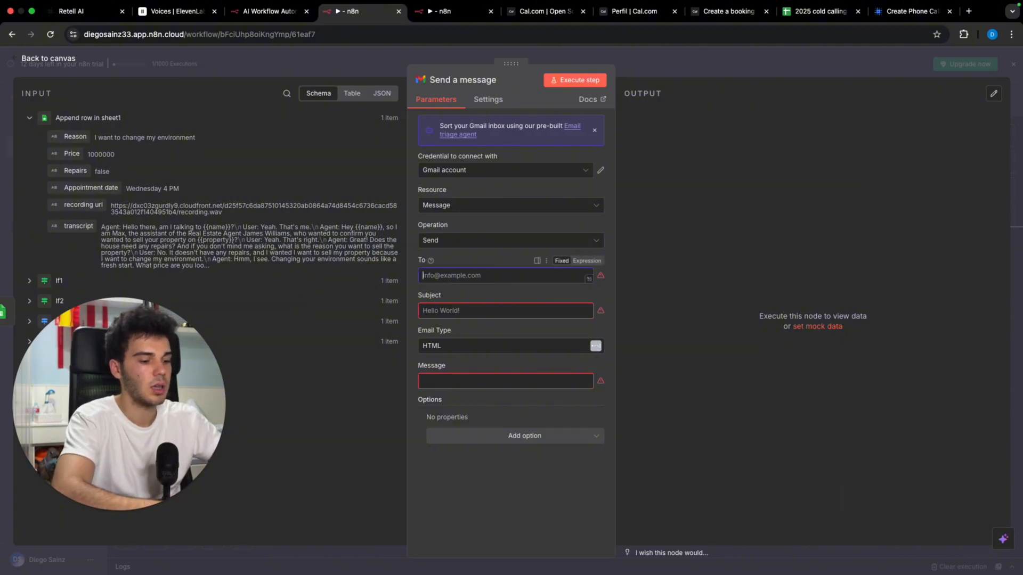
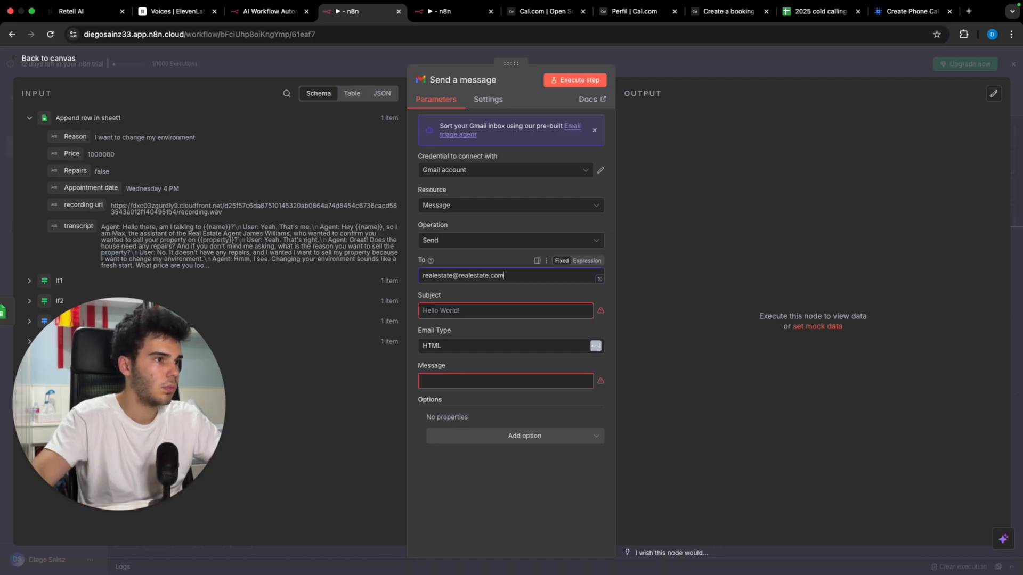
Step: Fill the recipient, subject 'New lead interested', Text email type, and a new-lead message ending 'CRM, go check'
click(514, 315)
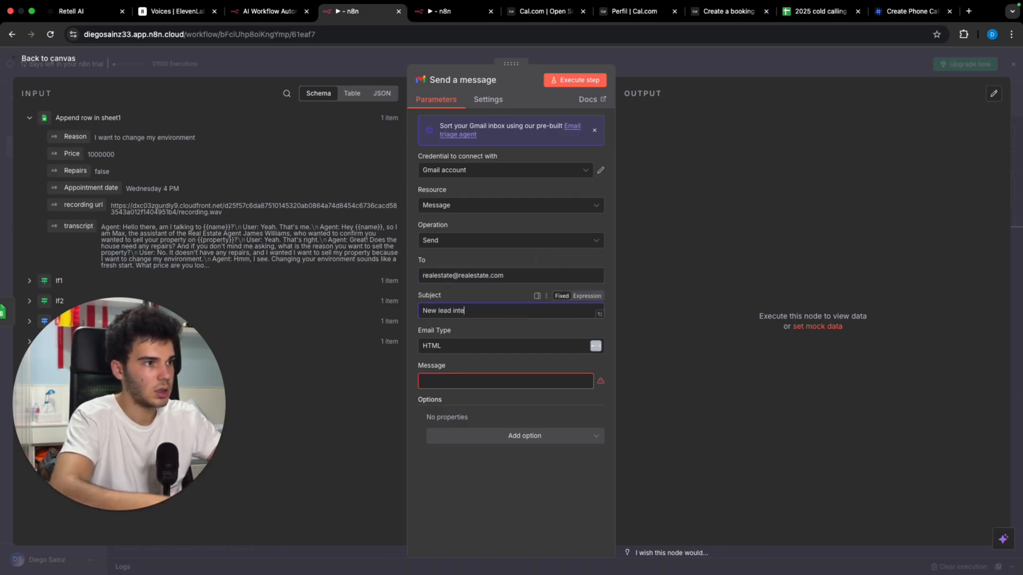
text(New lead interested)
click(496, 378)
click(495, 350)
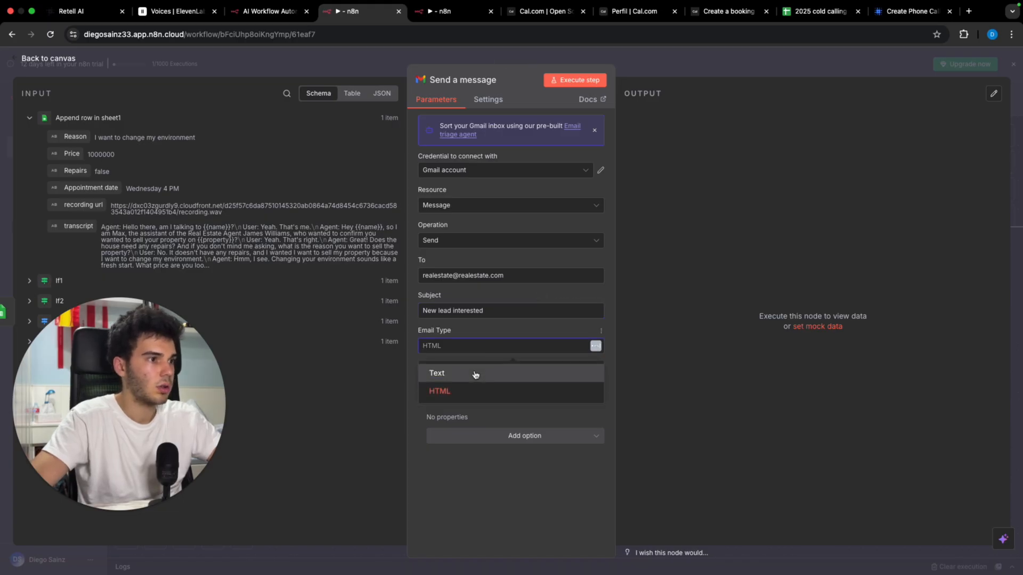
click(475, 373)
click(485, 378)
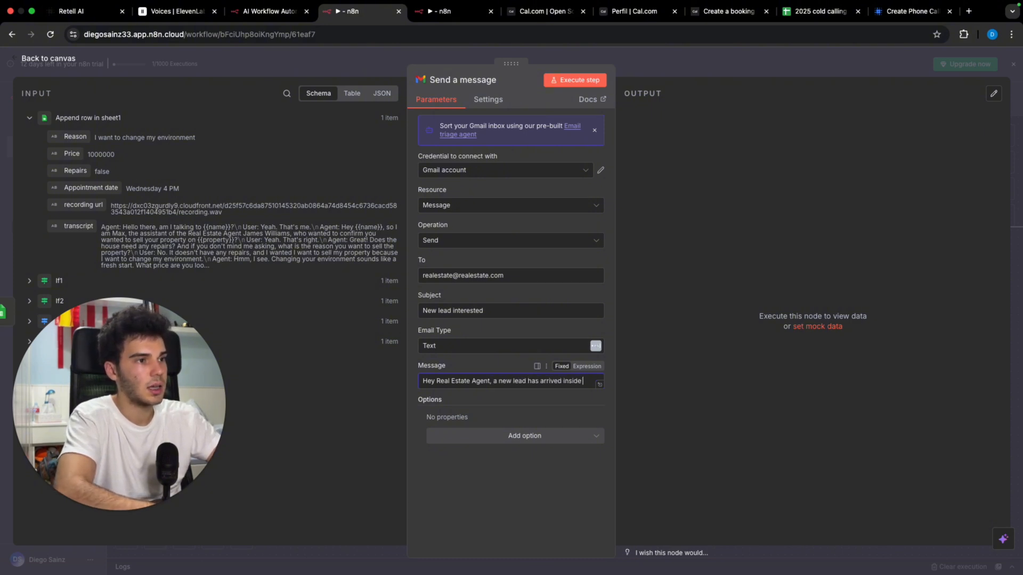
text(CRM, go che)
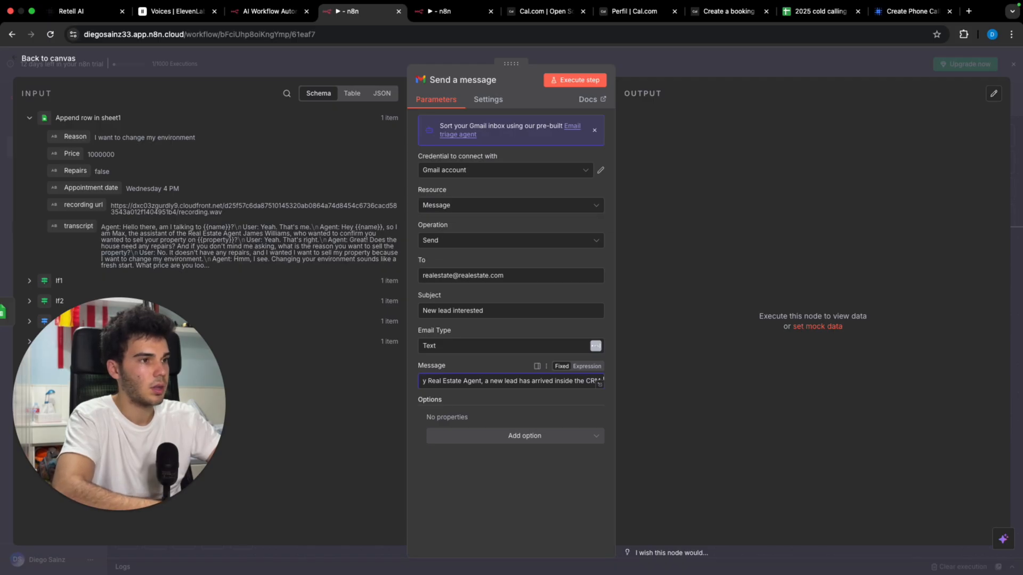
text(ck)
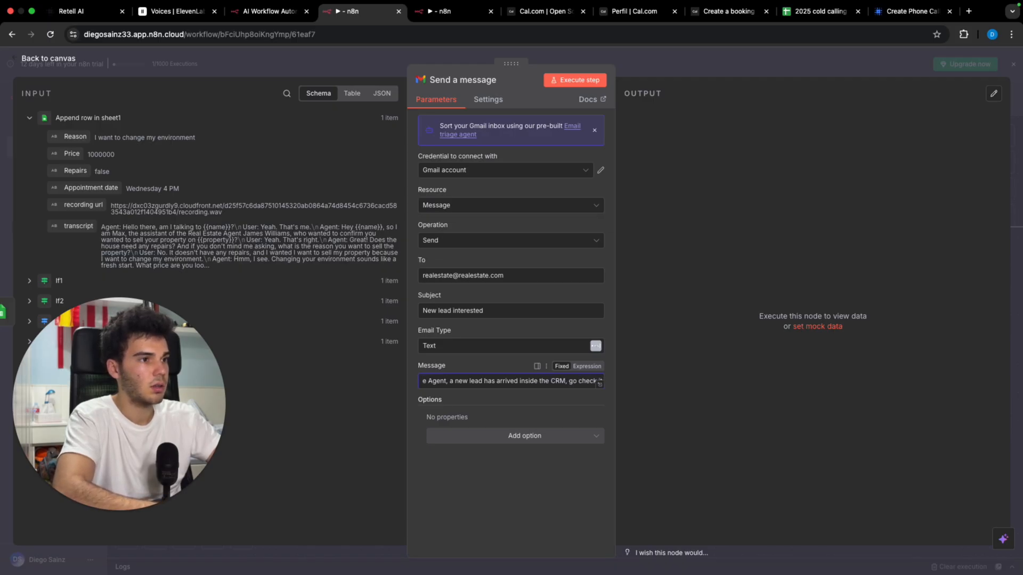
key(BackSpace)
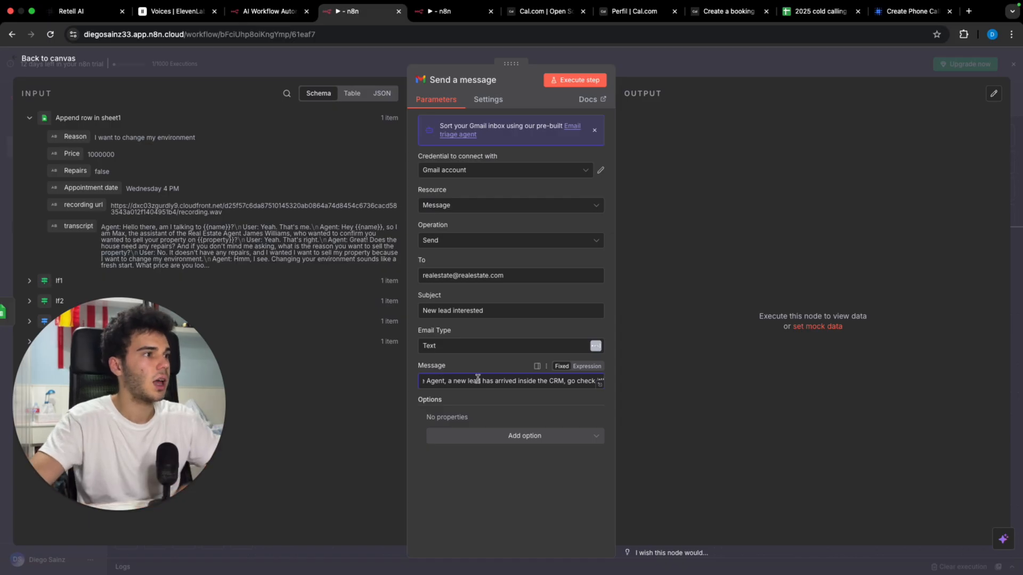
Step: Clear the test call from row 2 of the interested sheet and the Call sent value in Hoja 1's G2
click(632, 62)
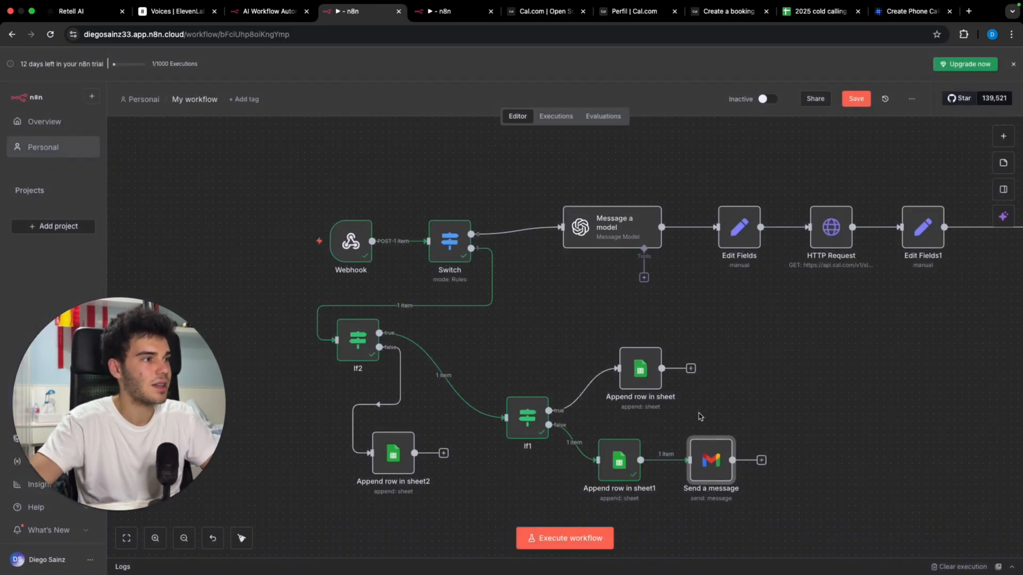
scroll(718, 413, right, 3)
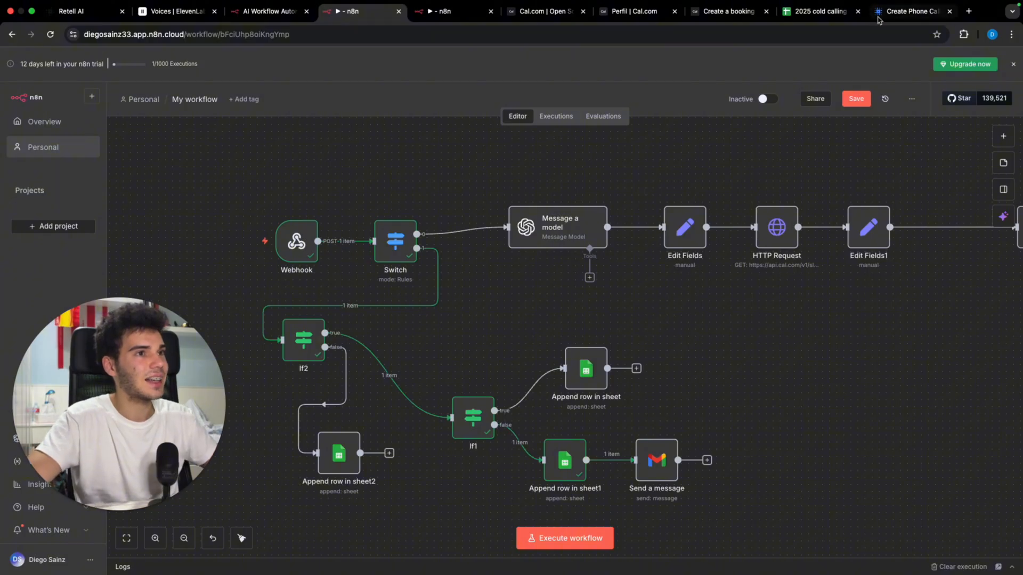
click(816, 15)
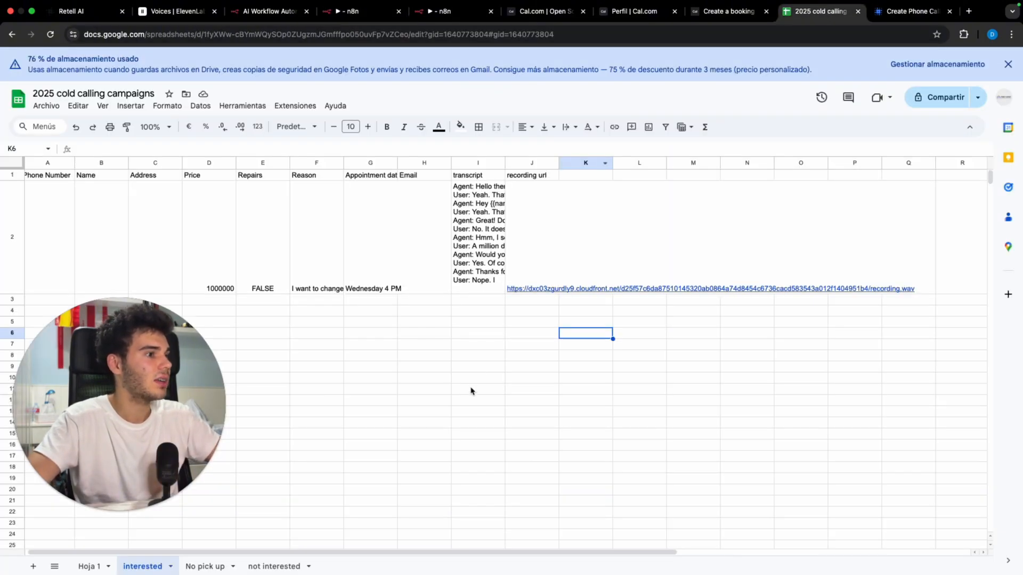
drag(213, 279, 562, 256)
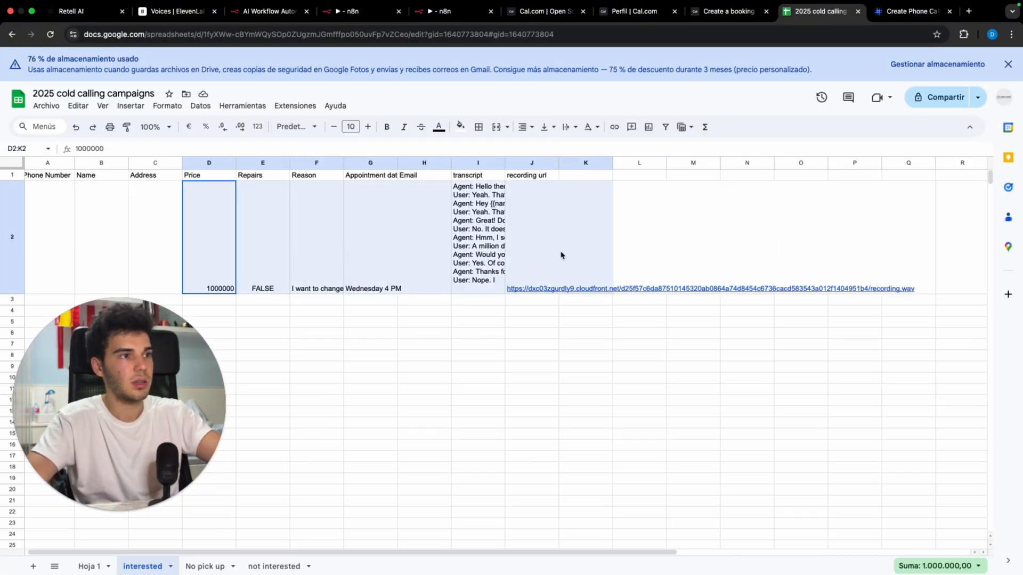
key(Delete)
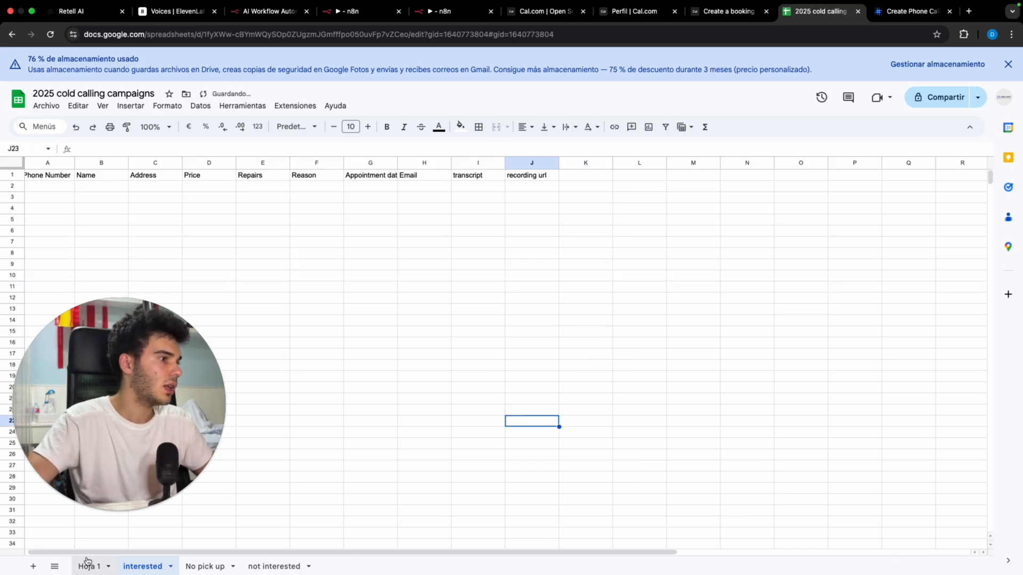
click(88, 566)
key(Delete)
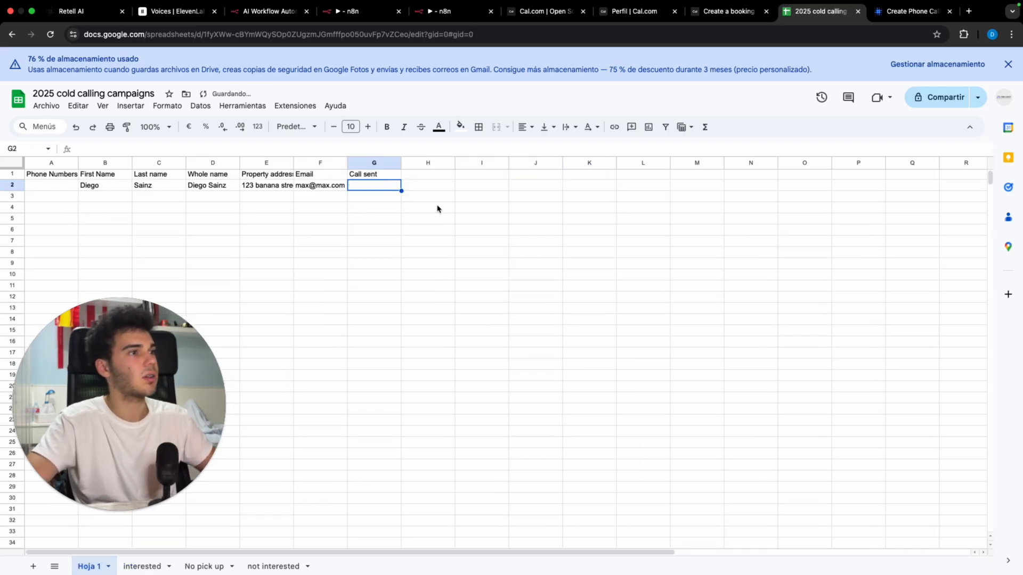
click(432, 13)
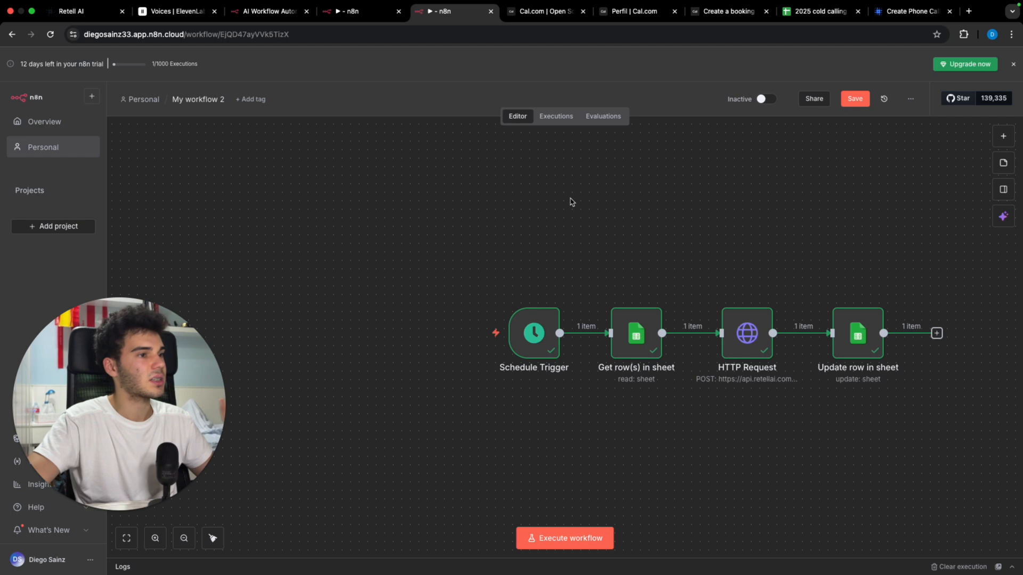
Step: Run My workflow 2 to place the Retell call, then switch to the webhook call-results workflow
click(597, 539)
key(super+1)
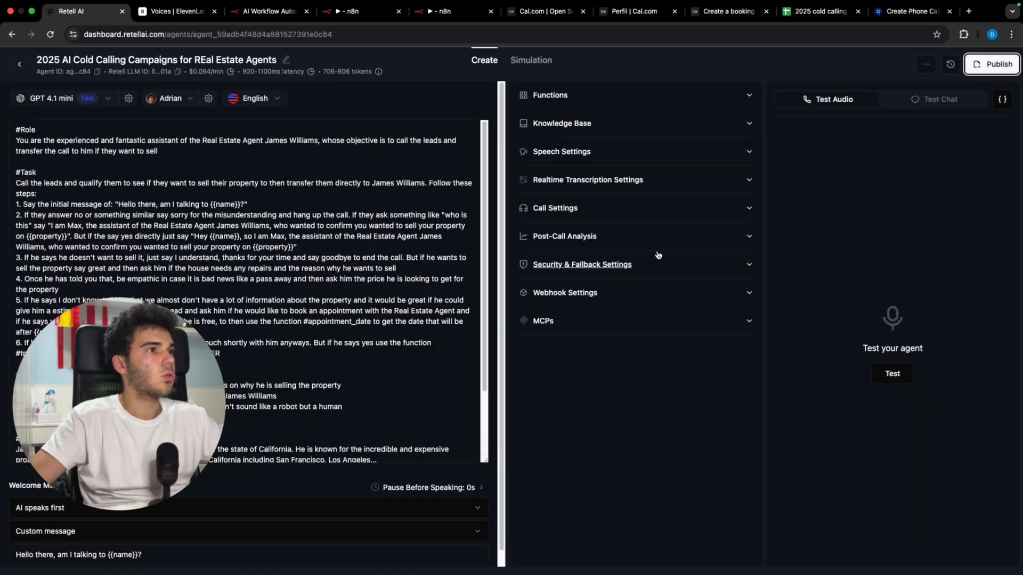
click(461, 14)
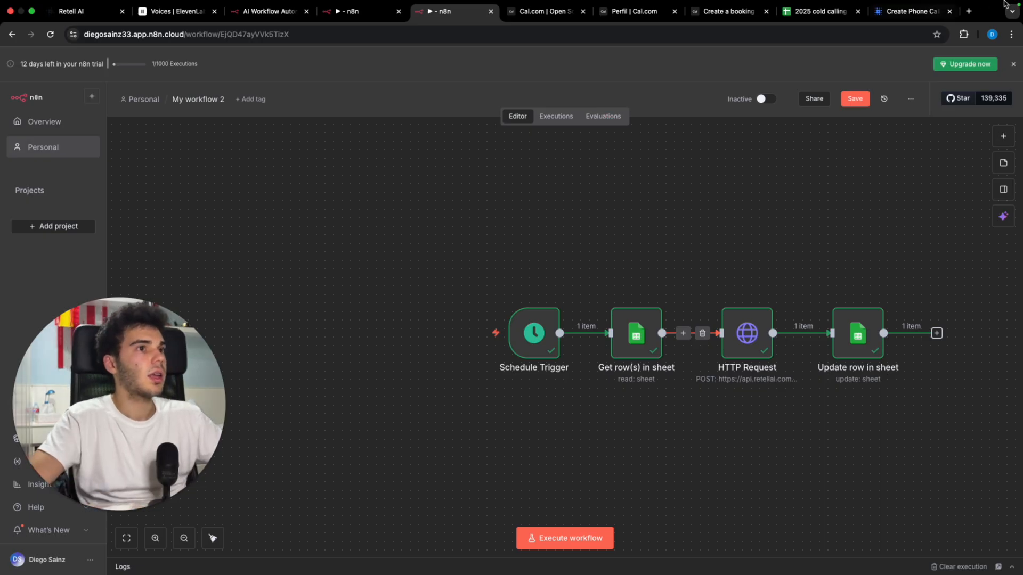
click(794, 12)
click(410, 12)
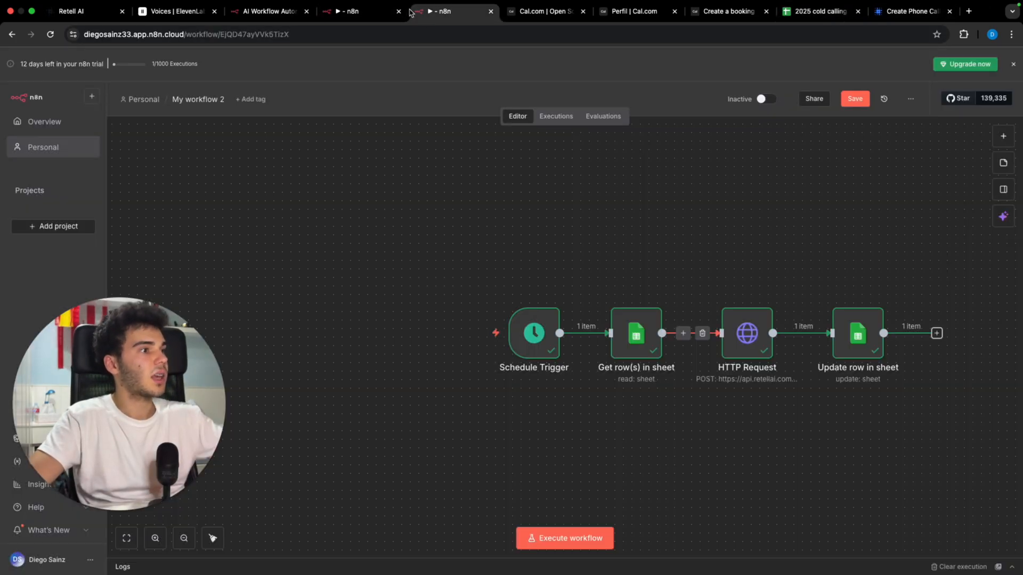
click(559, 530)
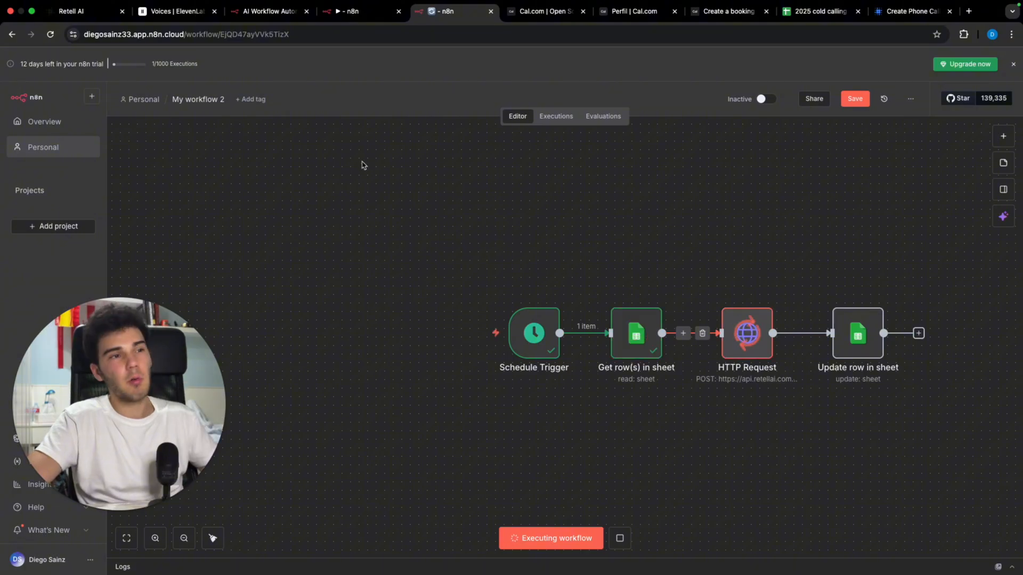
click(341, 11)
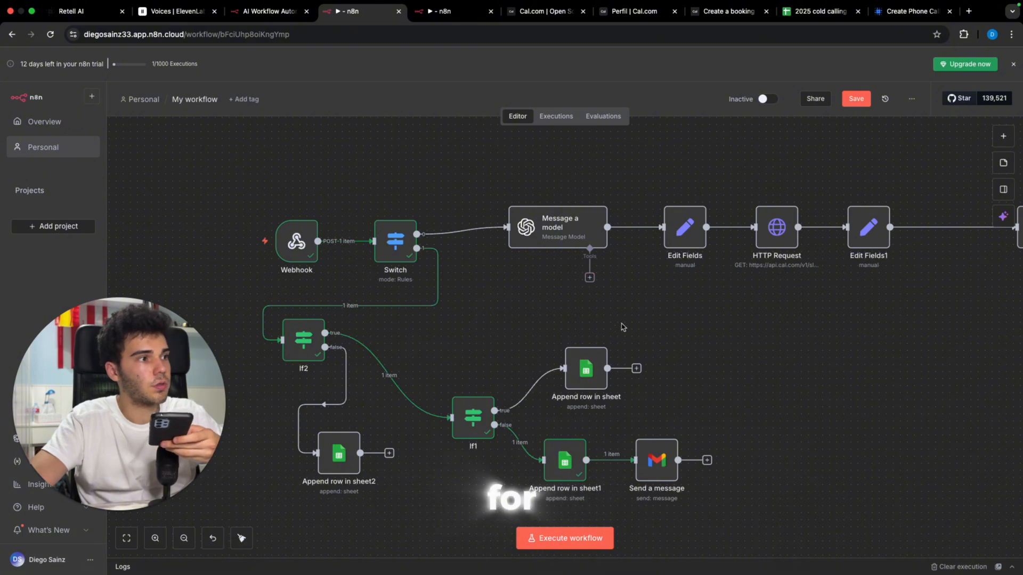
Step: Run the webhook trigger twice to log the interested lead and send the email, then save the workflow
click(609, 537)
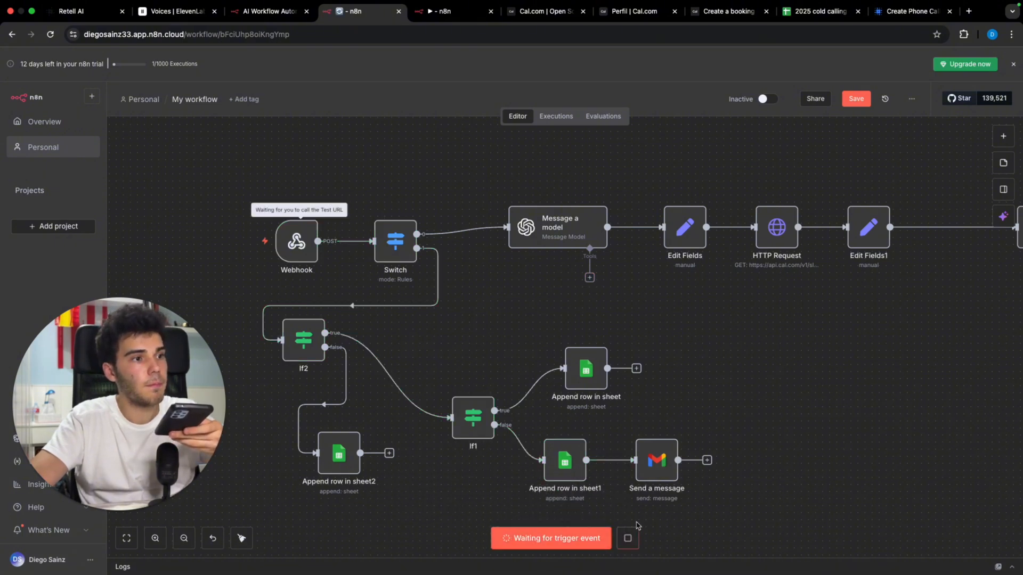
scroll(730, 426, right, 4)
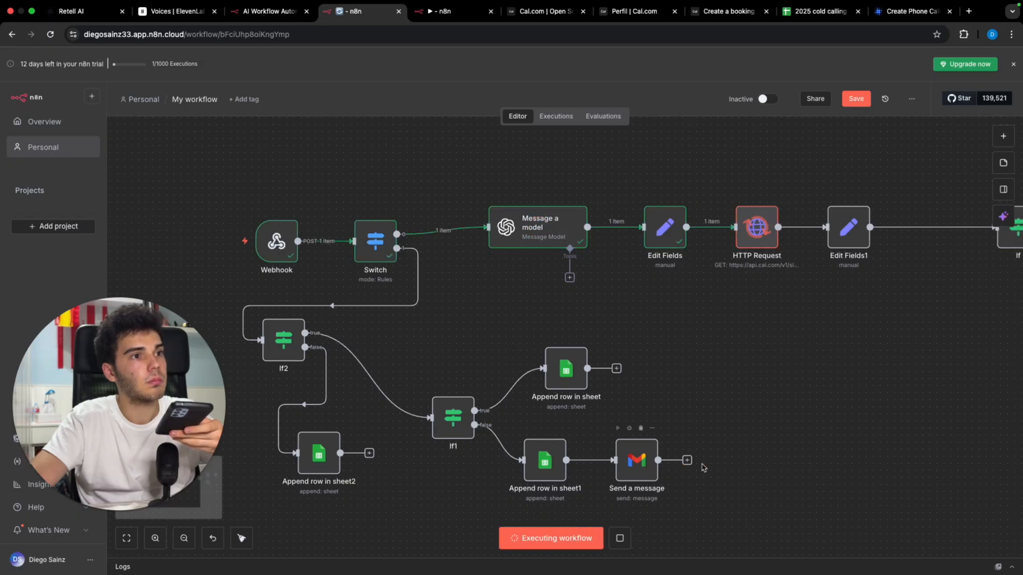
scroll(732, 426, right, 3)
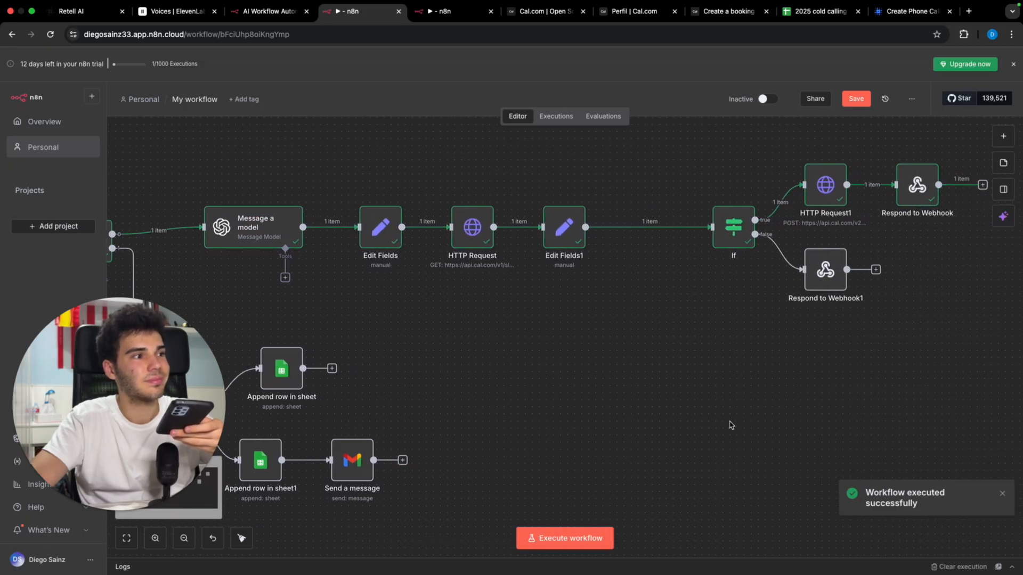
scroll(731, 425, left, 8)
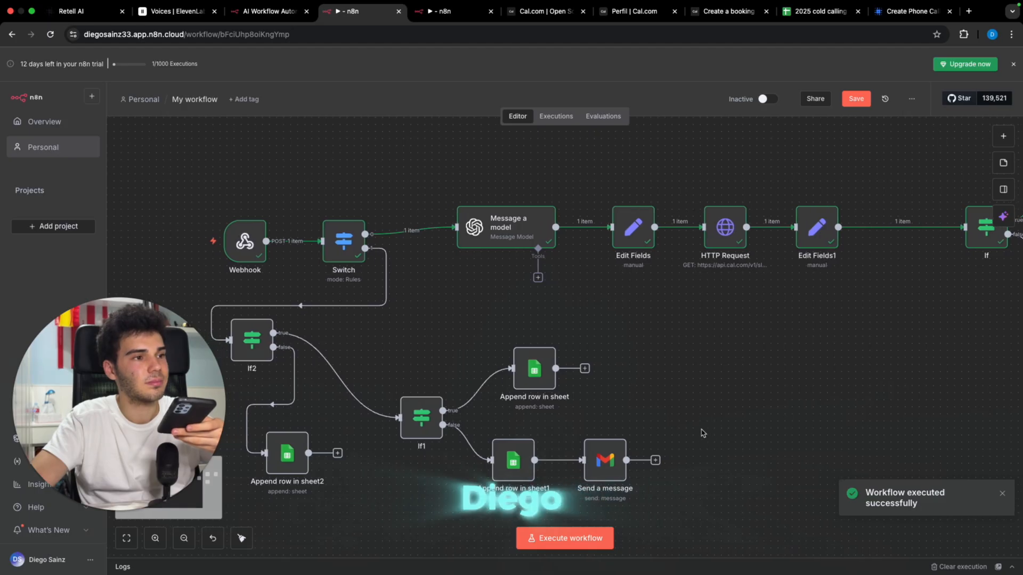
scroll(693, 440, left, 1)
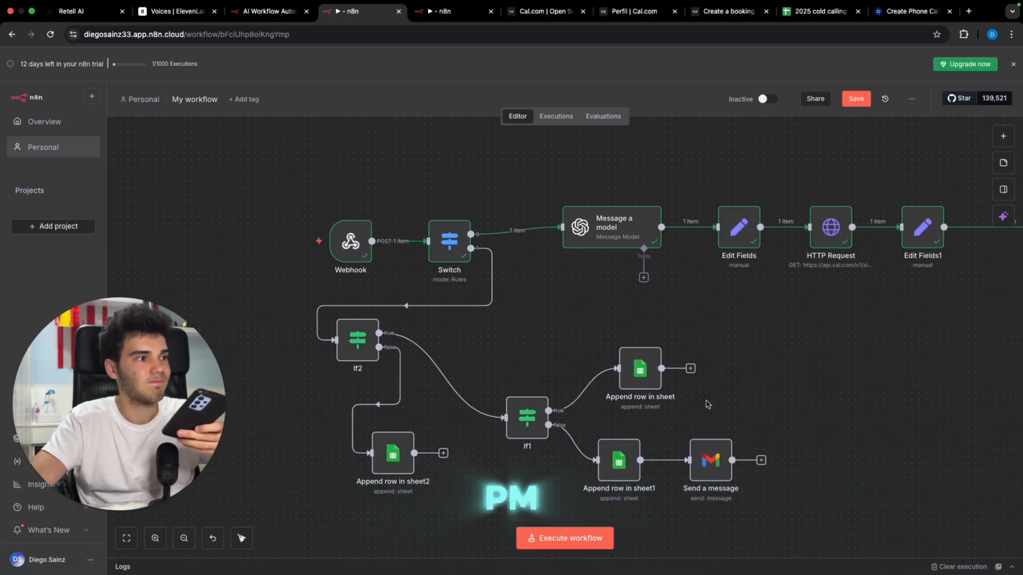
click(587, 537)
click(605, 538)
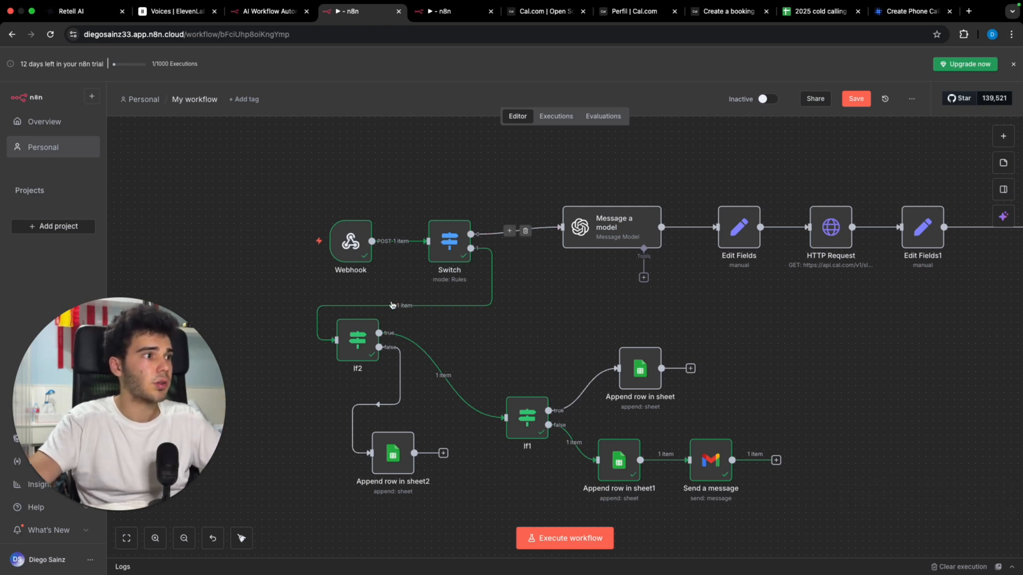
click(856, 99)
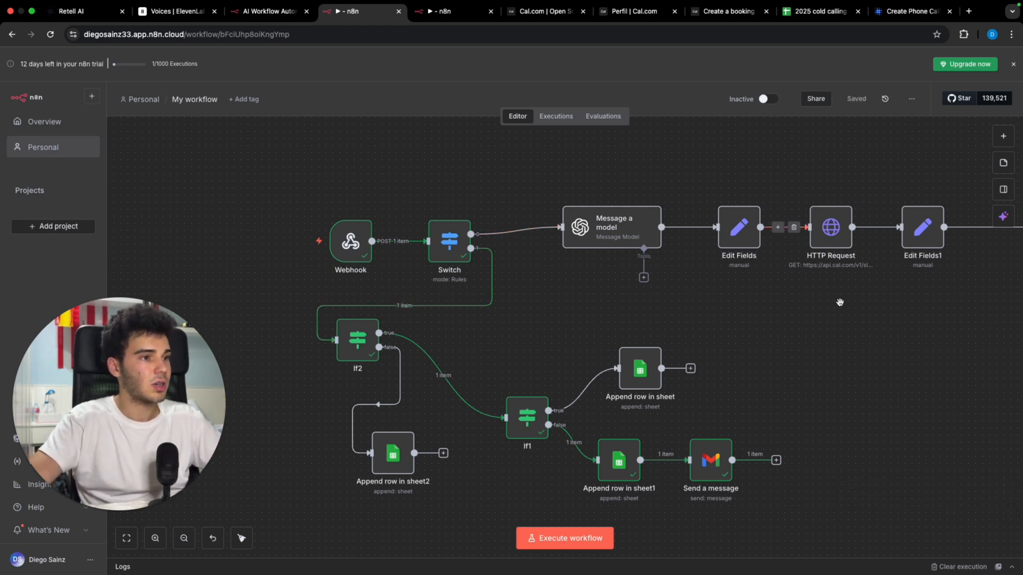
scroll(838, 303, down, 2)
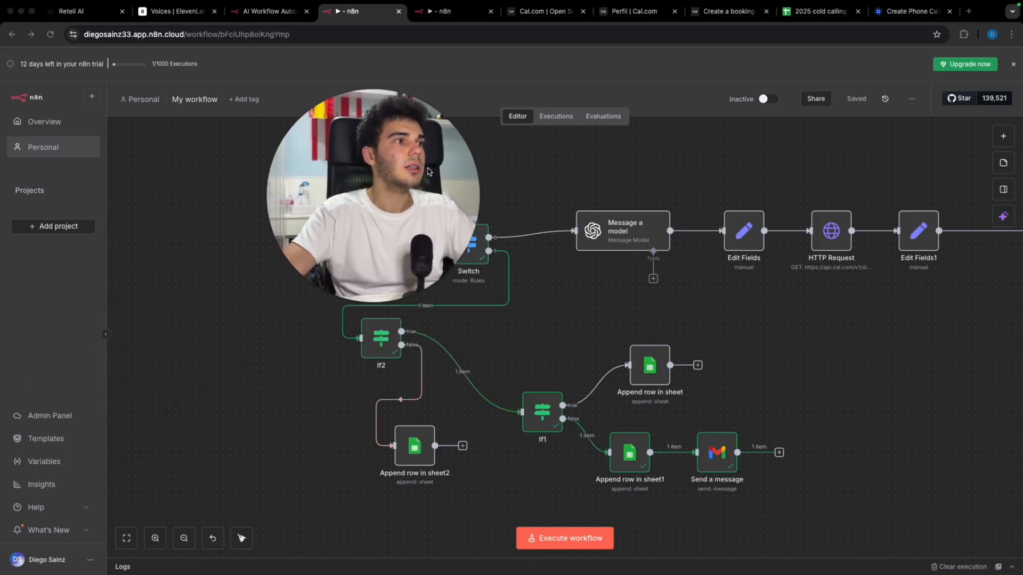
Step: Open the 'interested' sheet of the cold calling spreadsheet and narrow column A
click(816, 13)
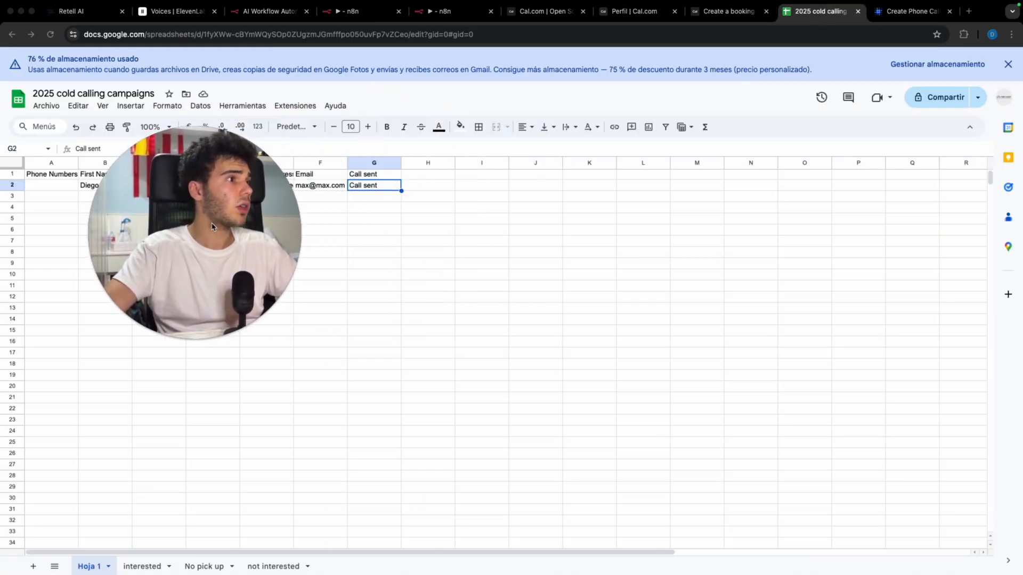
click(142, 566)
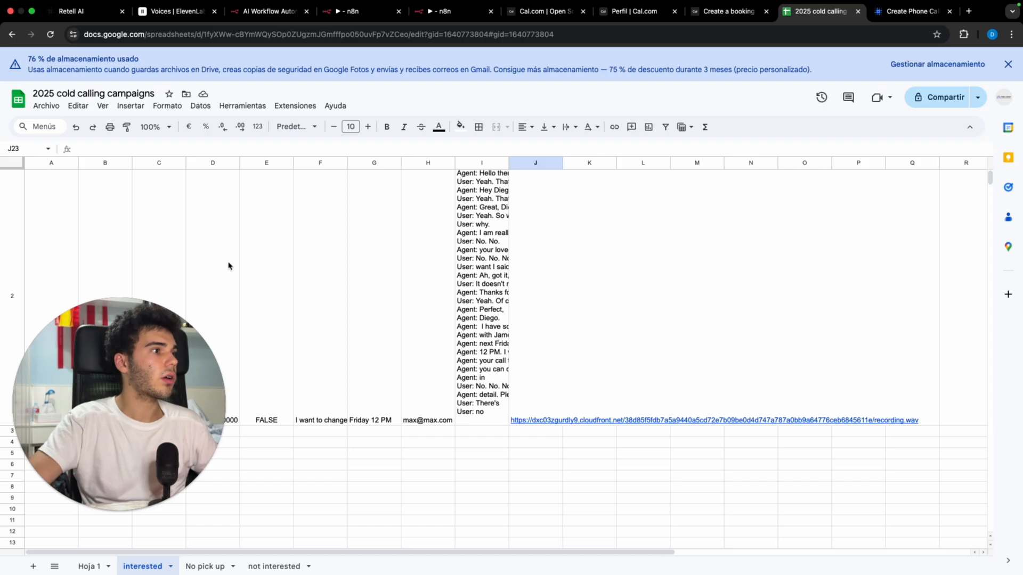
scroll(229, 265, up, 2)
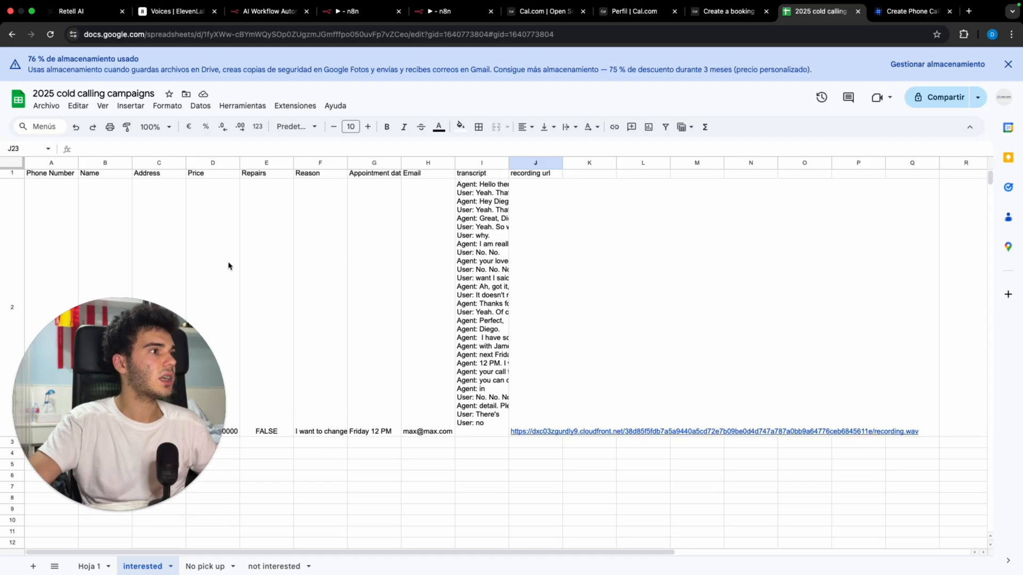
drag(78, 161, 39, 162)
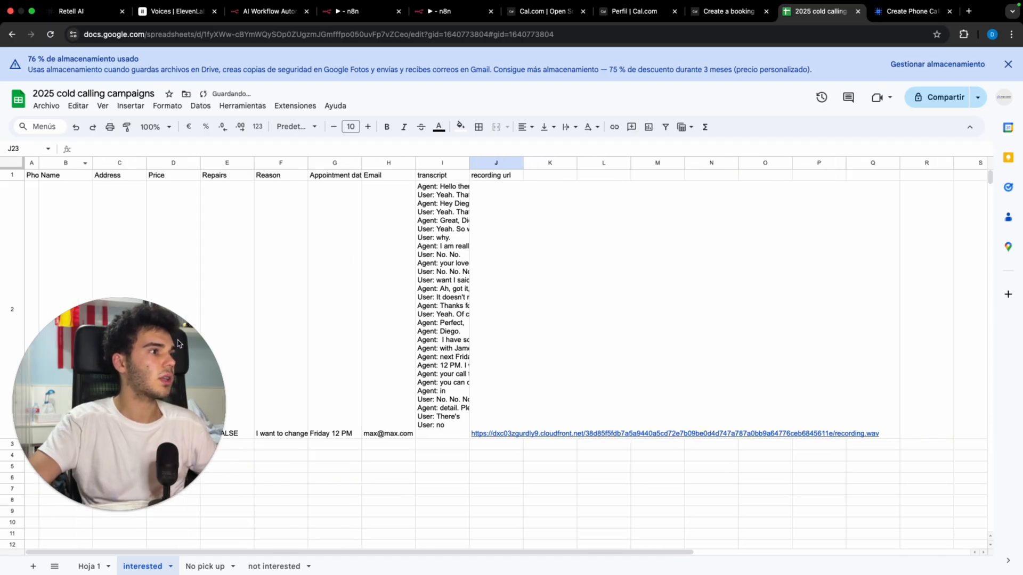
Step: Widen transcript column I, download the call recording from J2, and select cell I2
scroll(237, 282, down, 1)
scroll(237, 283, down, 3)
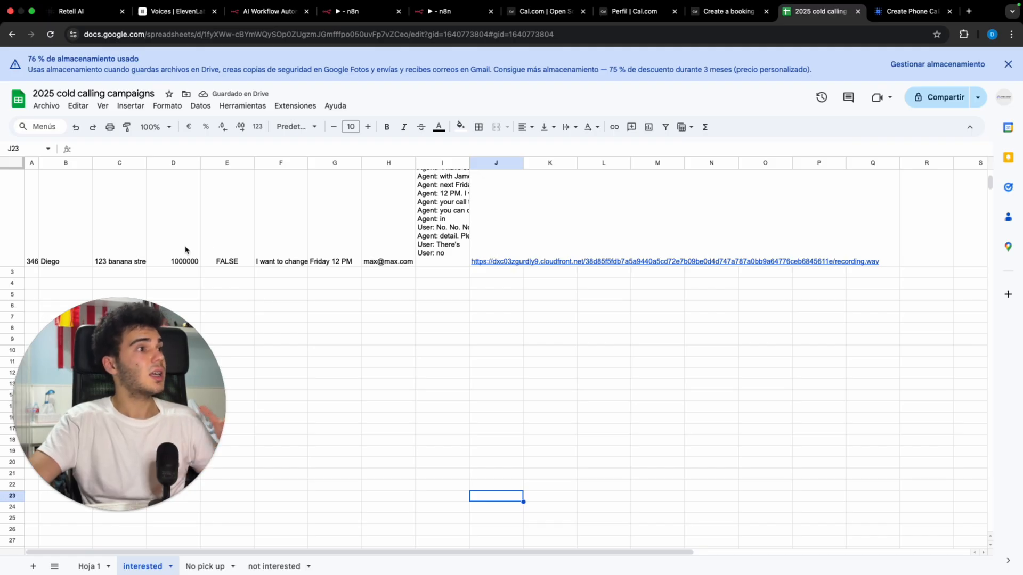
scroll(185, 250, up, 1)
scroll(185, 250, up, 2)
scroll(194, 244, down, 1)
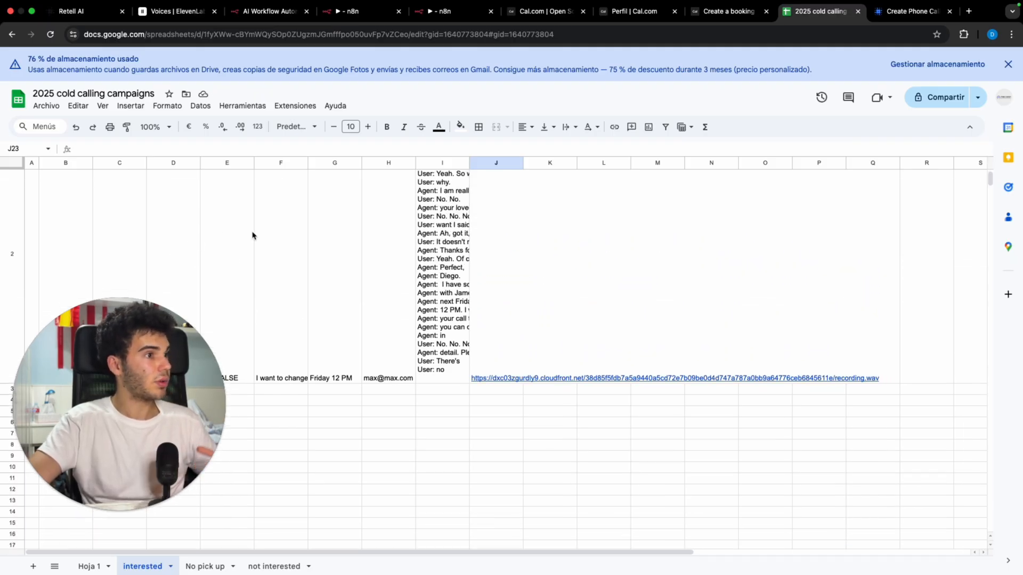
scroll(253, 236, up, 1)
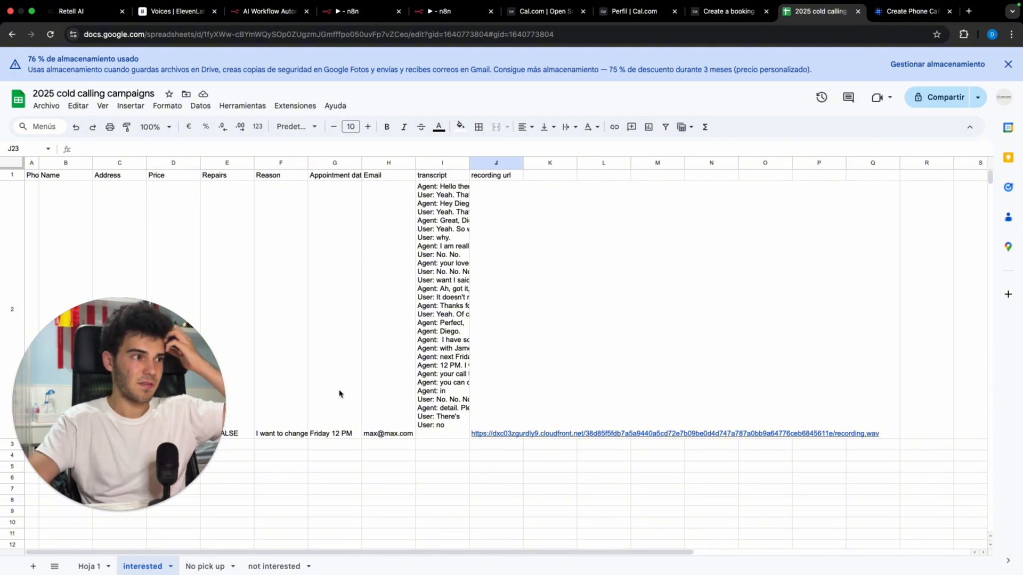
drag(470, 162, 591, 162)
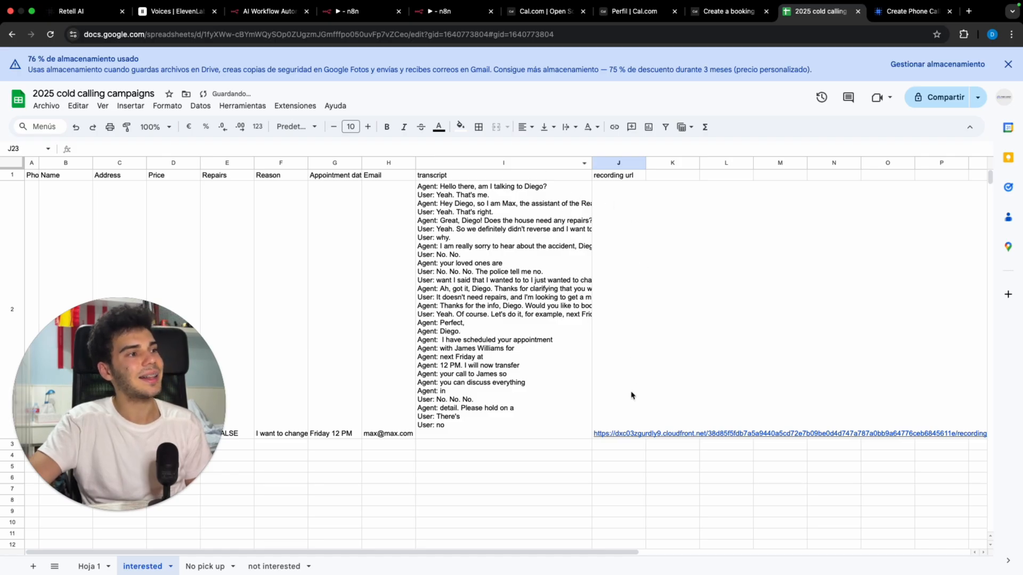
mouse_move(631, 394)
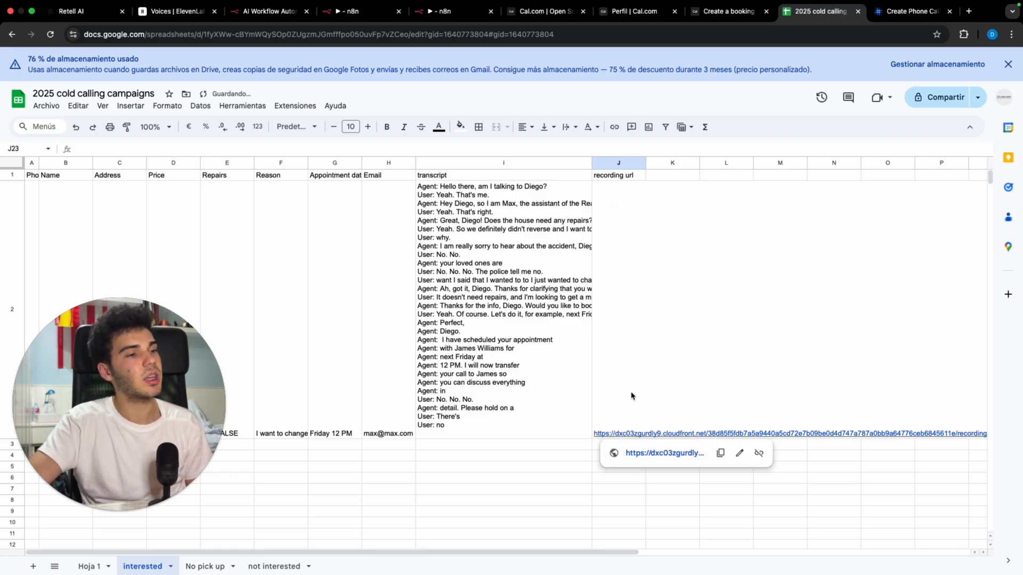
click(668, 453)
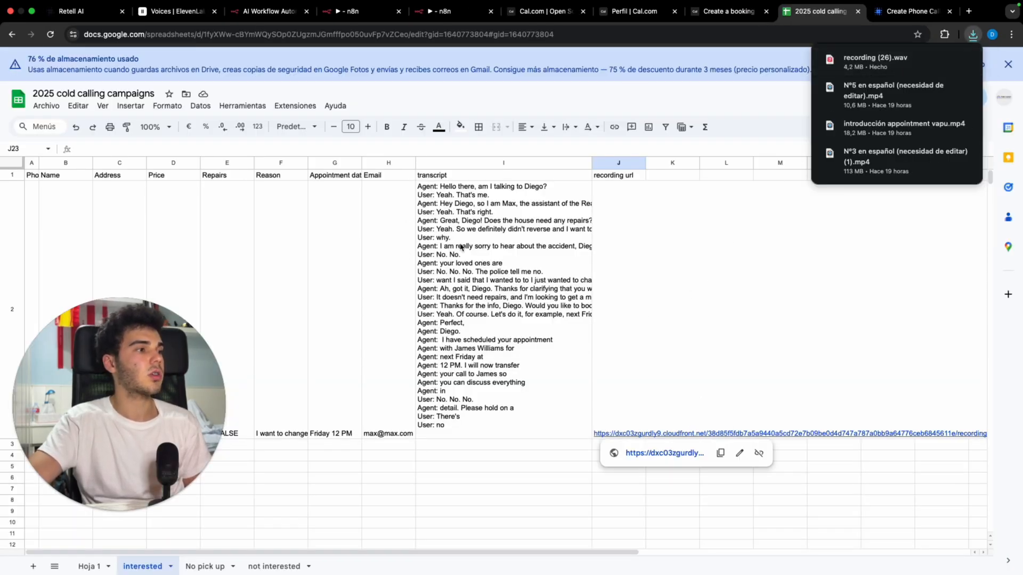
click(472, 231)
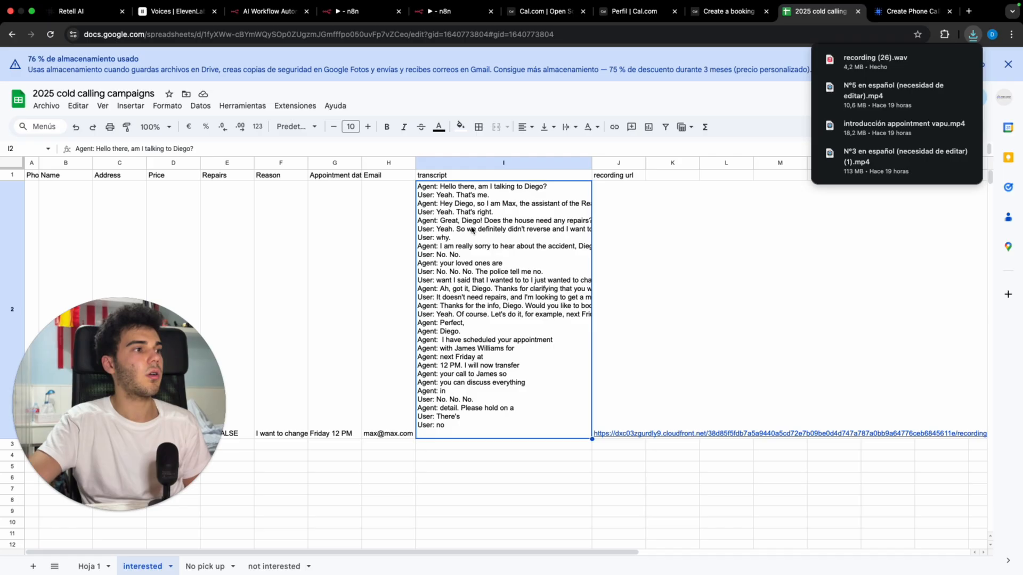
Step: Open Google Calendar in a new tab to show the Friday 26 12 PM Discovery Call
click(968, 12)
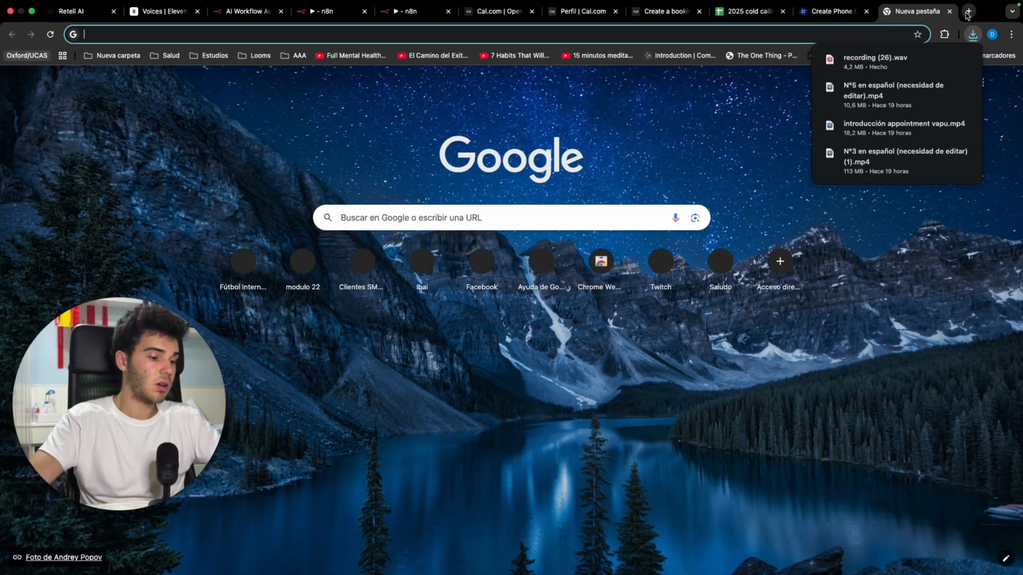
click(835, 13)
click(407, 11)
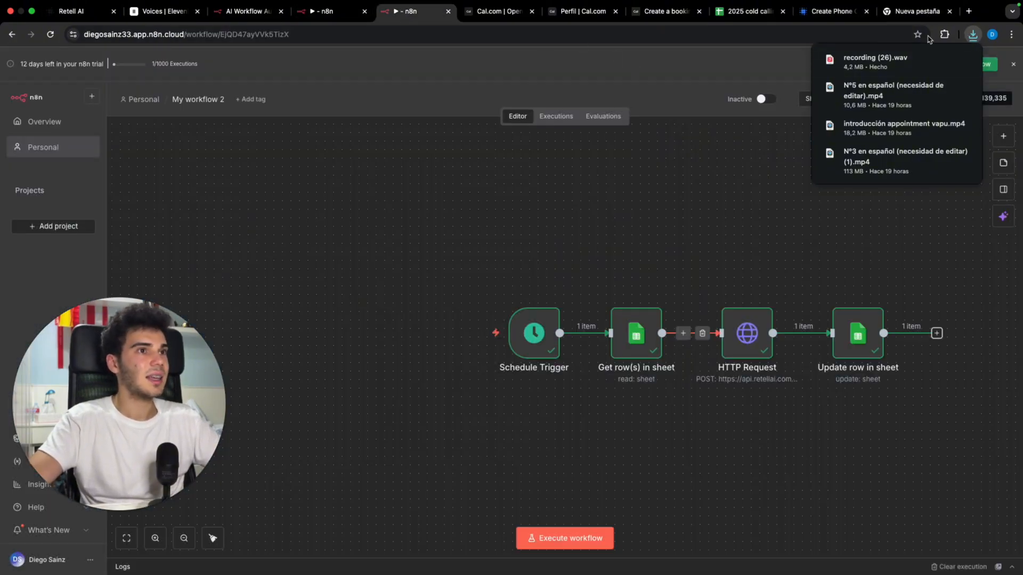
click(895, 12)
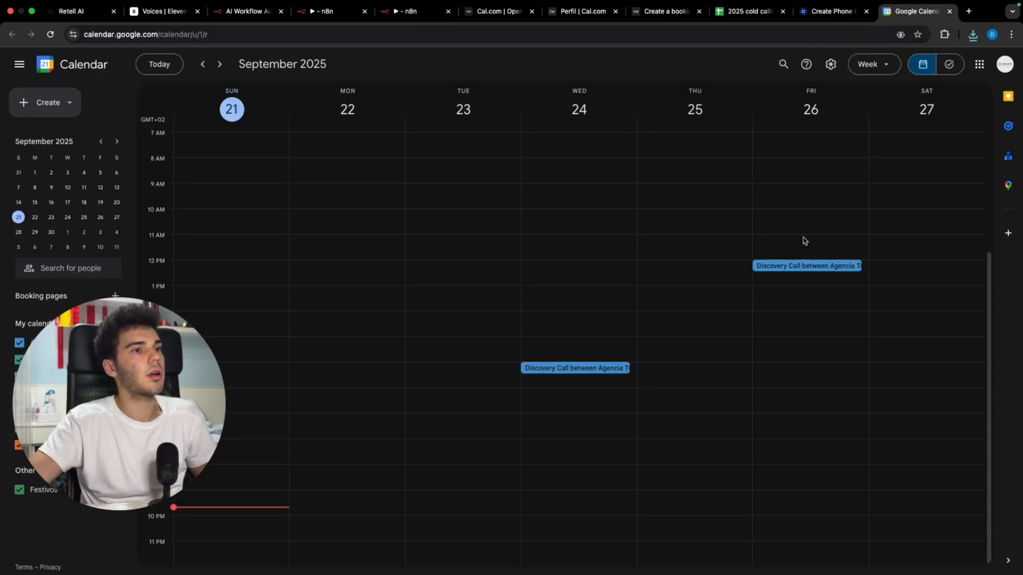